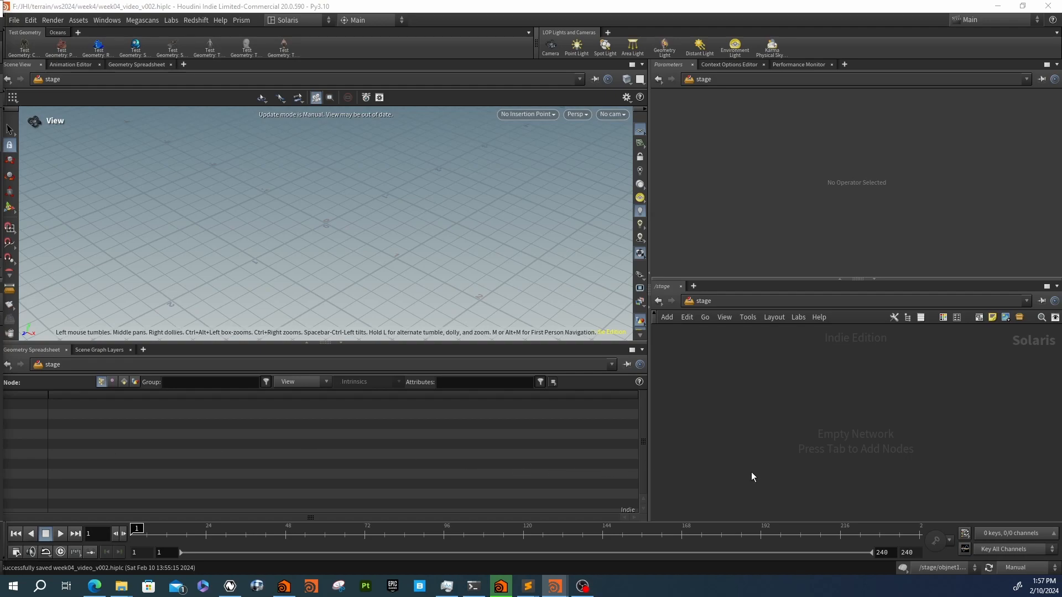
Set the update mode to On Mouse Up and add an Object Network node to the stage
left_click(1023, 568)
left_click(1014, 548)
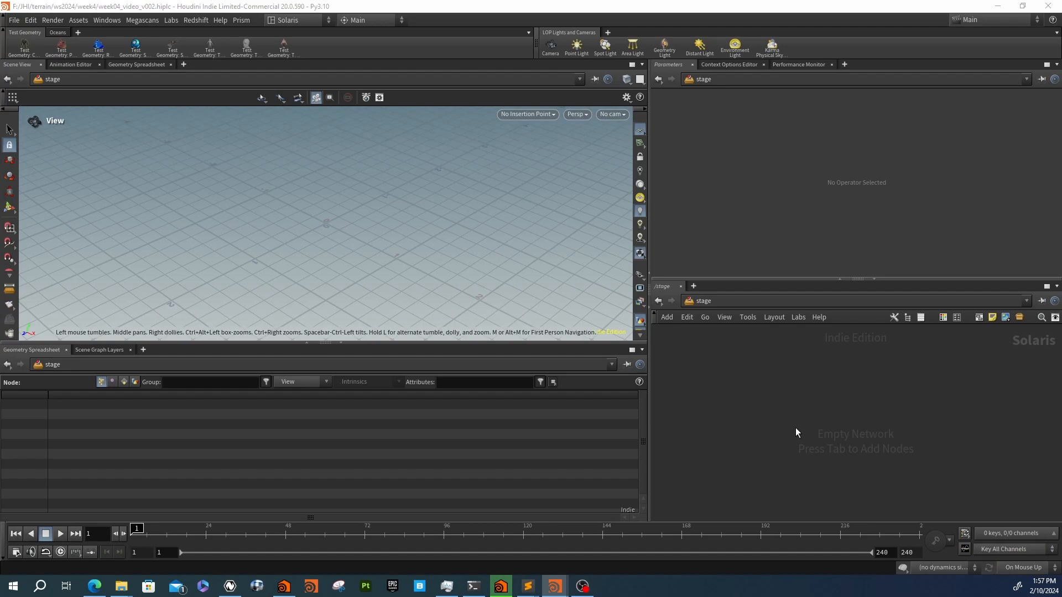
key("Tab")
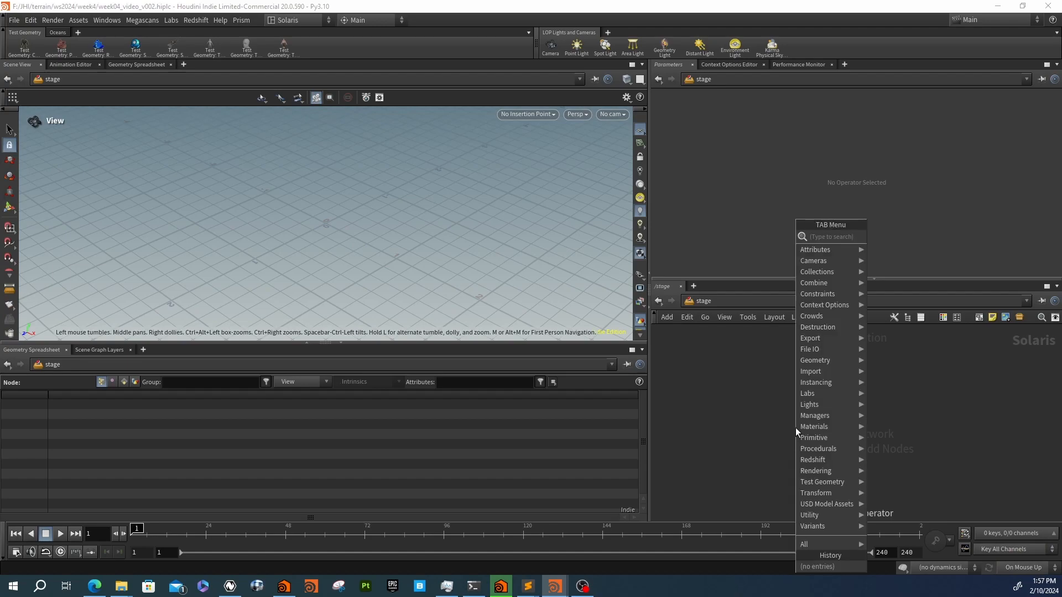
type("o")
key("BackSpace")
type("ob")
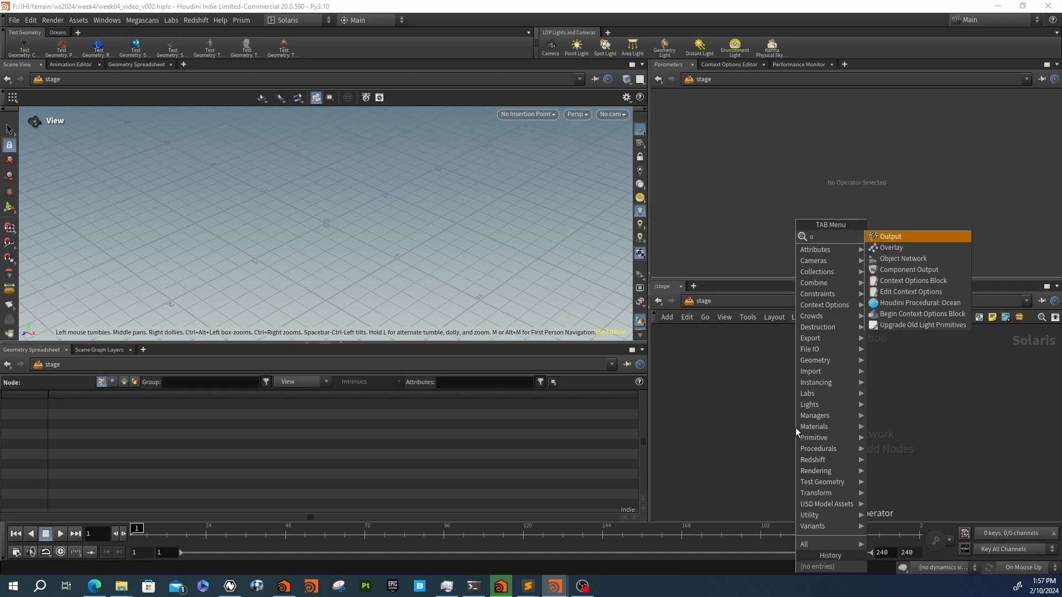
key("Return")
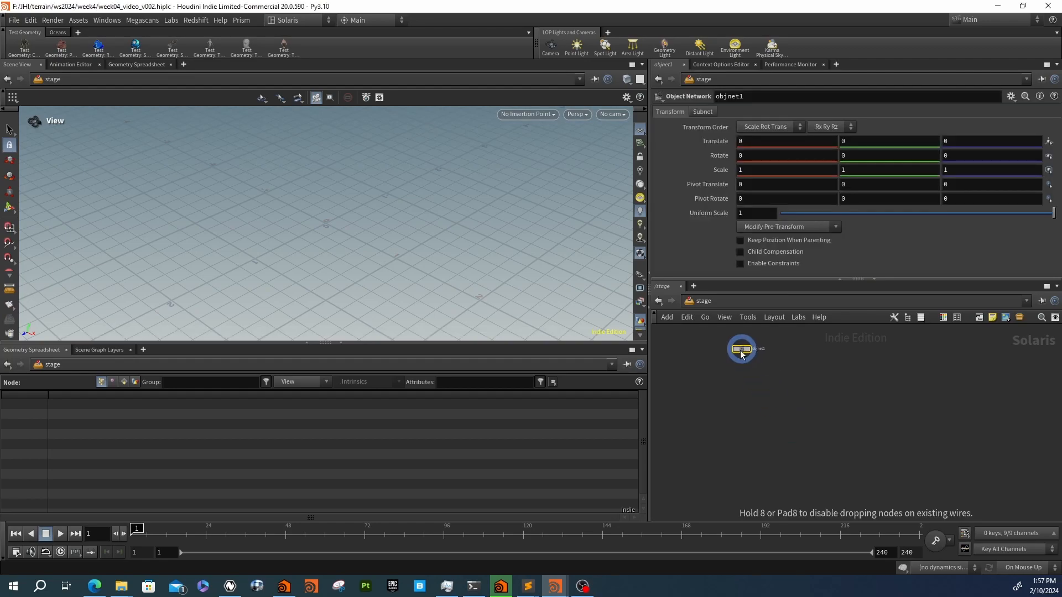
left_click(727, 365)
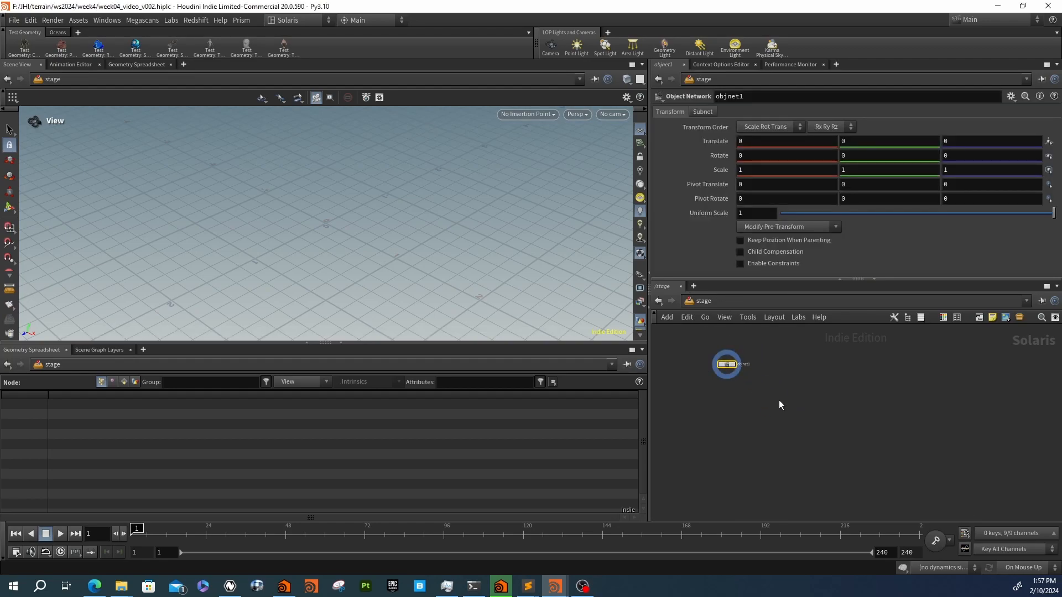
Enter the object network and add a HeightField object inside it
left_click(714, 303)
left_click(699, 300)
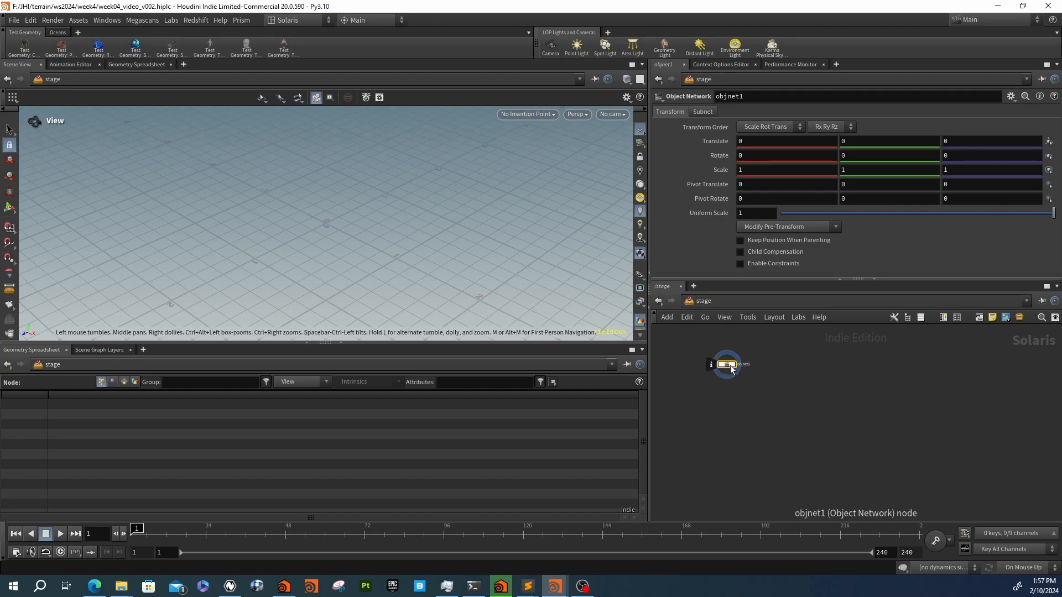
left_click_drag(729, 365, 709, 367)
double_click(709, 362)
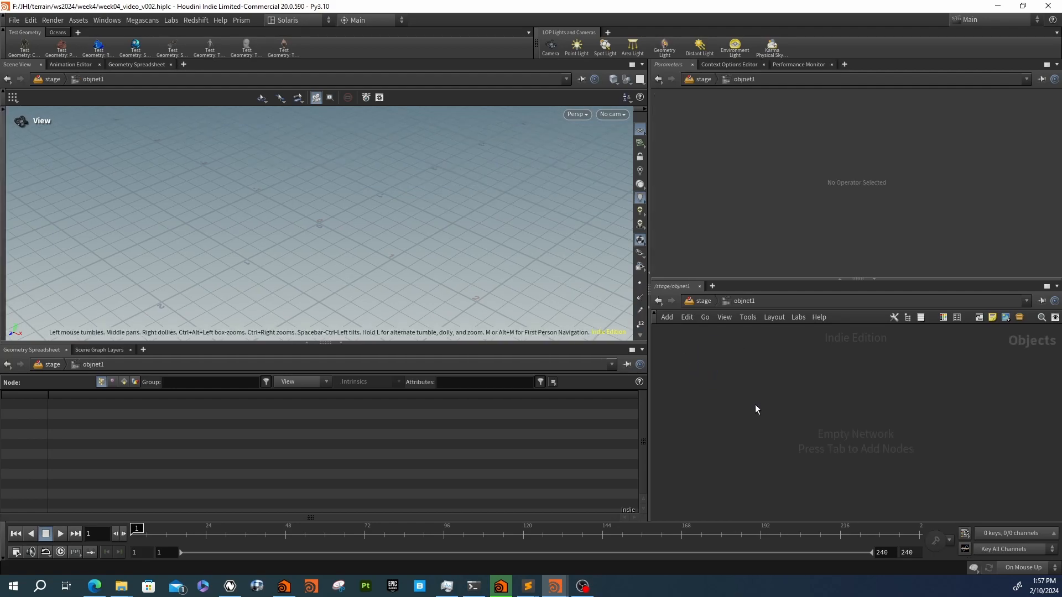
key("Tab")
type("geo")
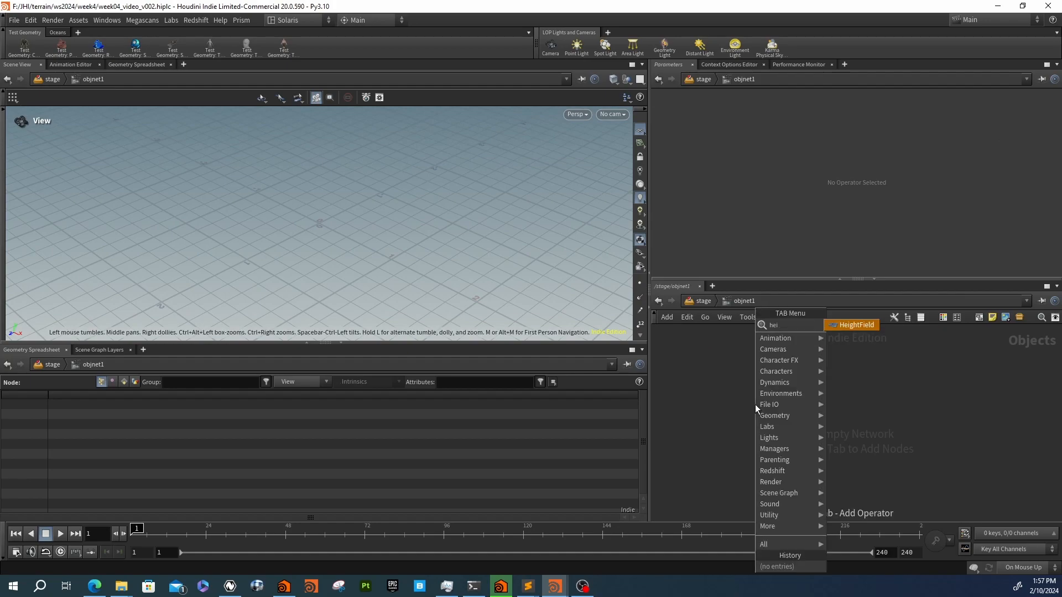
key("Return")
left_click(755, 404)
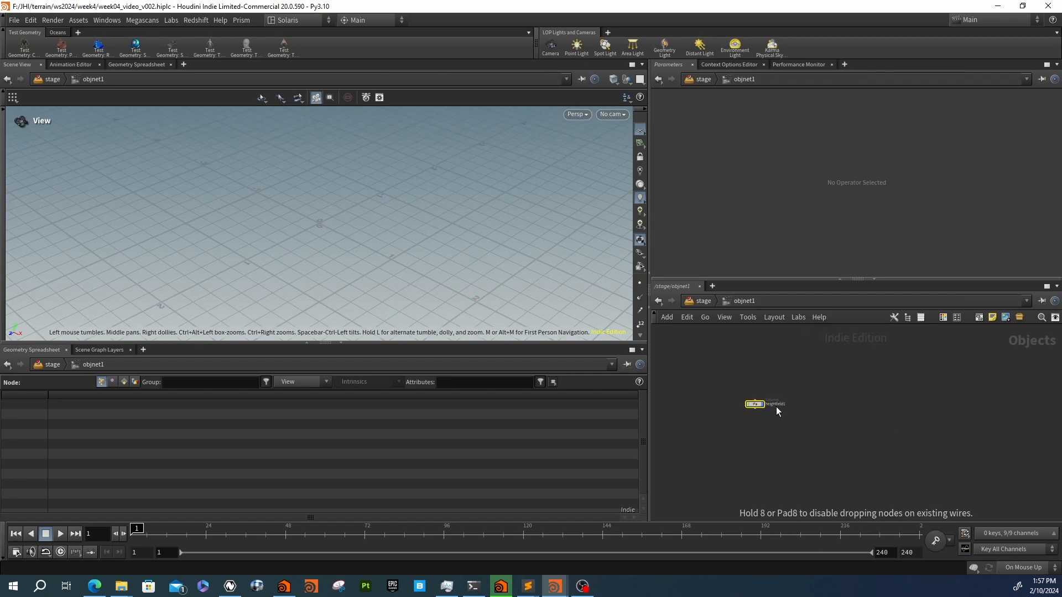
Rename the heightfield object as mountain and open its geometry network
double_click(775, 405)
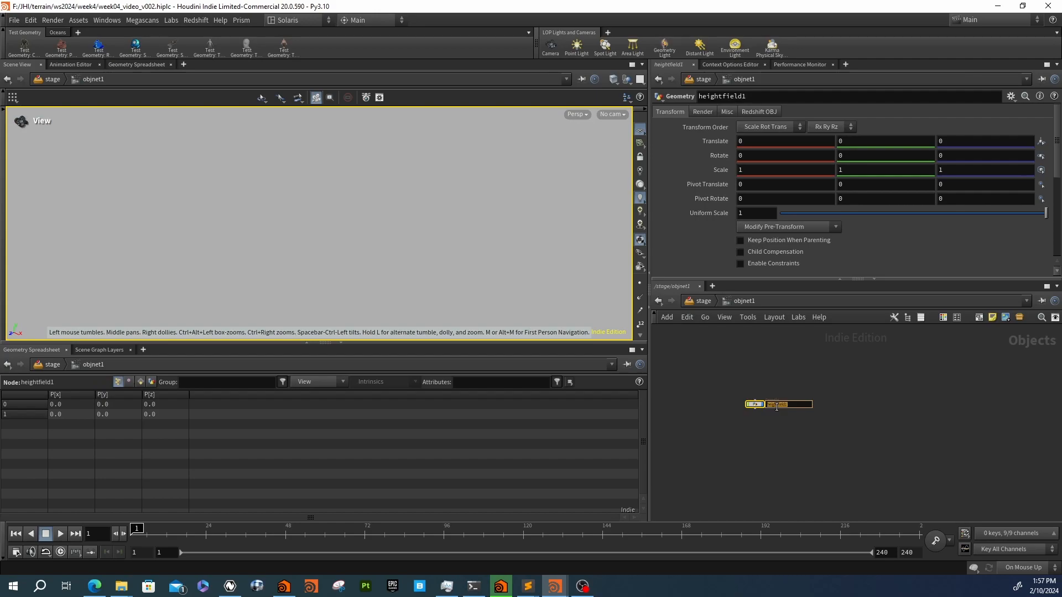
type("mountain")
key("Return")
double_click(755, 404)
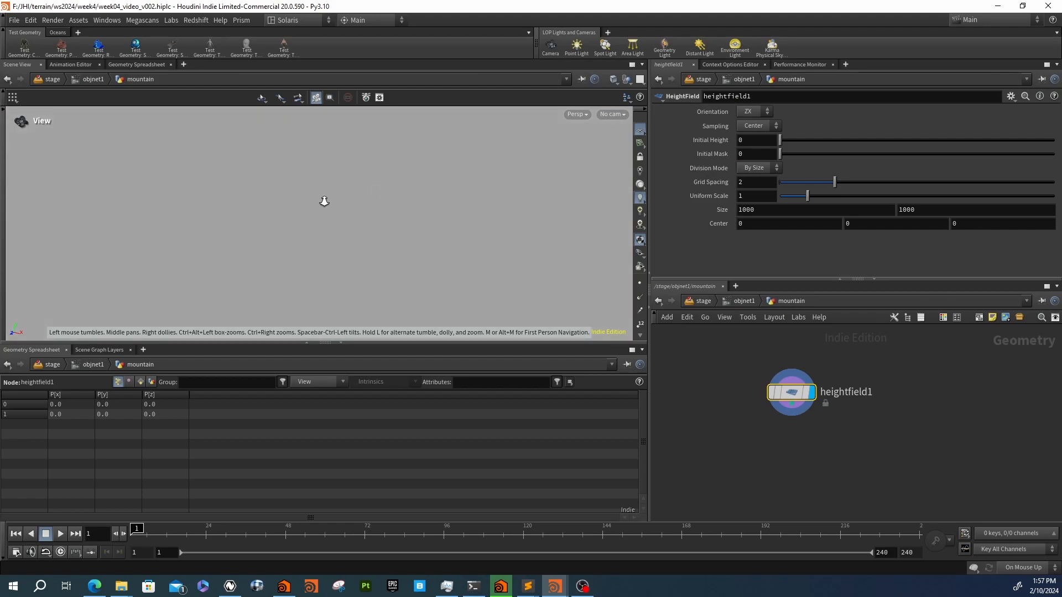
Add a HeightField Noise node below heightfield1 and connect the heightfield to its first input
left_click_drag(344, 212, 323, 206)
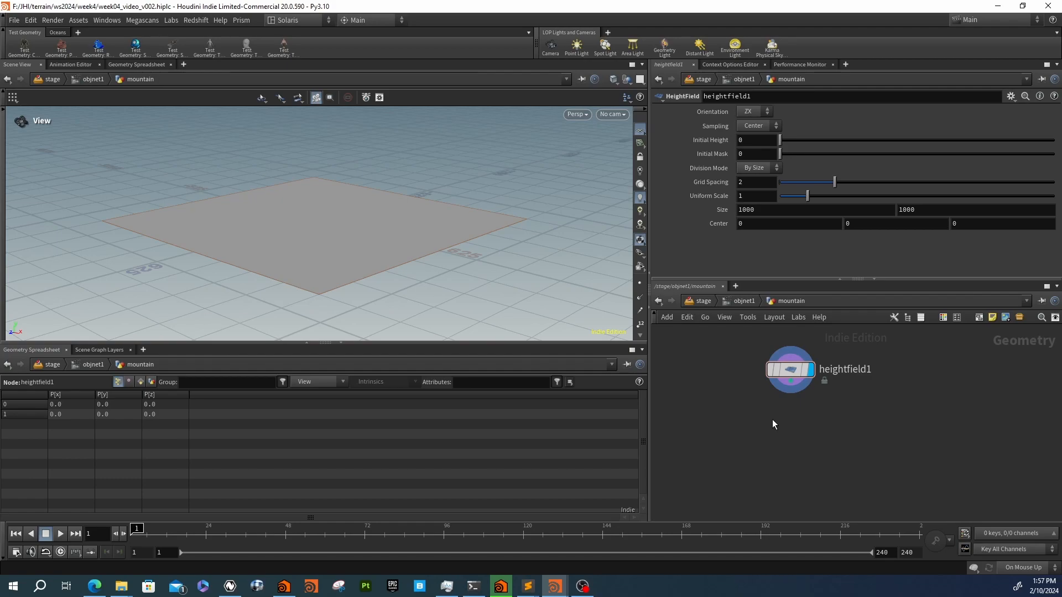
key("Tab")
type("height n")
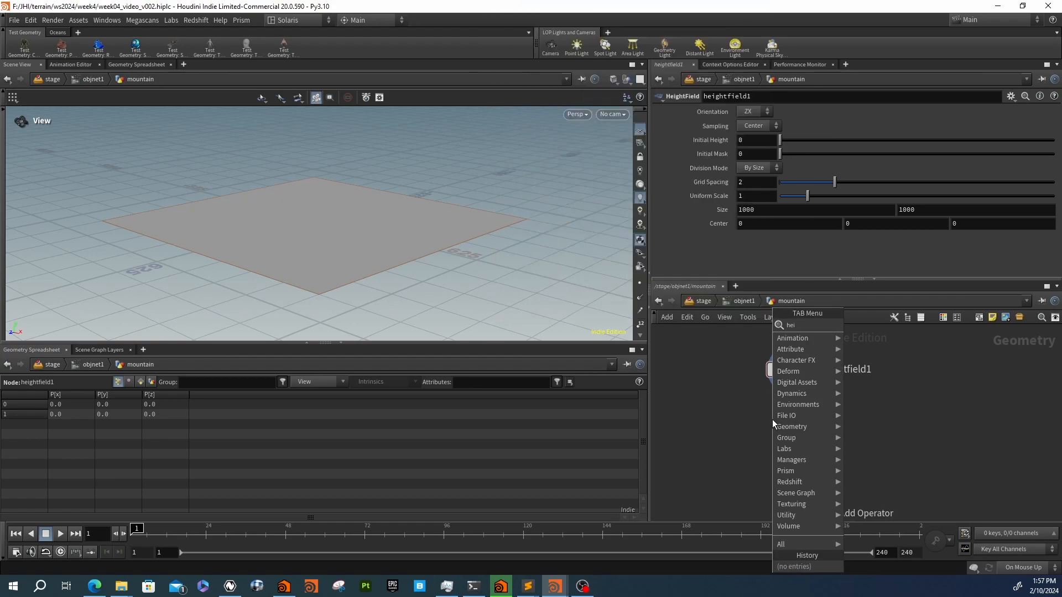
key("Return")
left_click(772, 419)
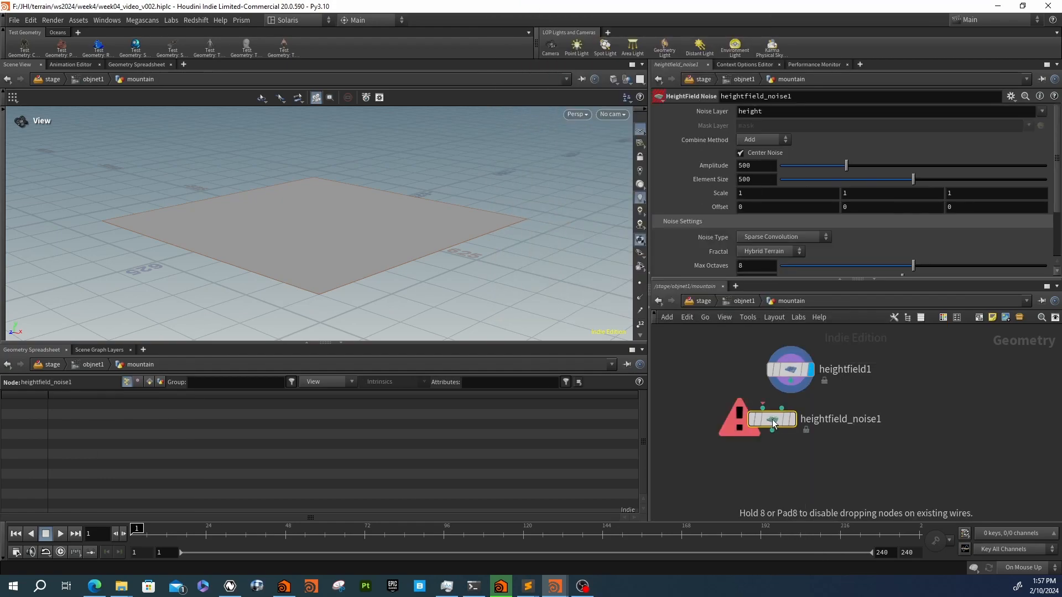
left_click(763, 407)
left_click_drag(792, 419, 810, 416)
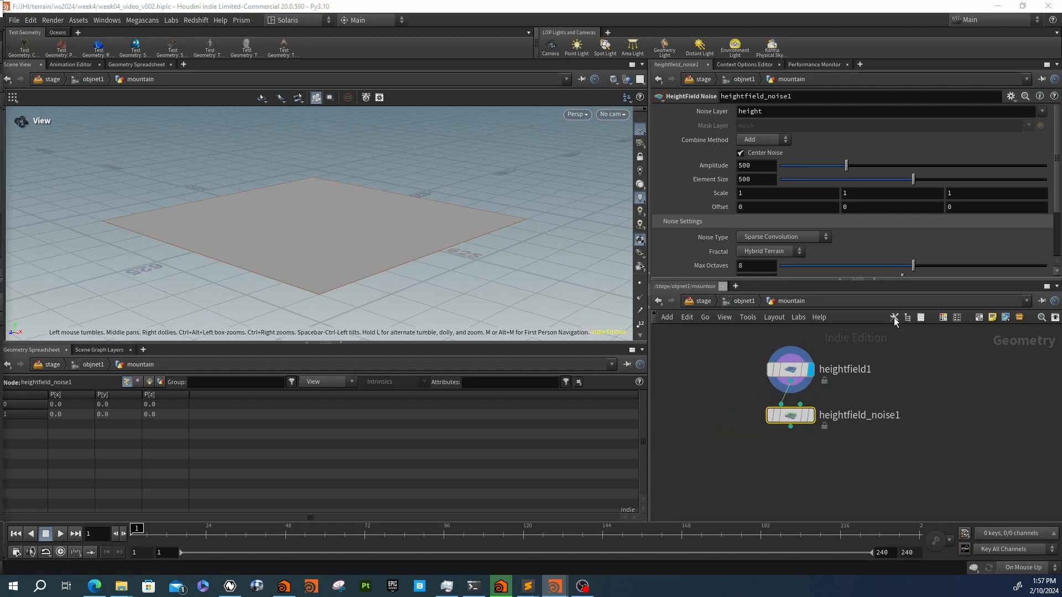
Set the noise type of heightfield_noise1 to Worley Cellular F2-F1 and display the node's result
left_click(813, 235)
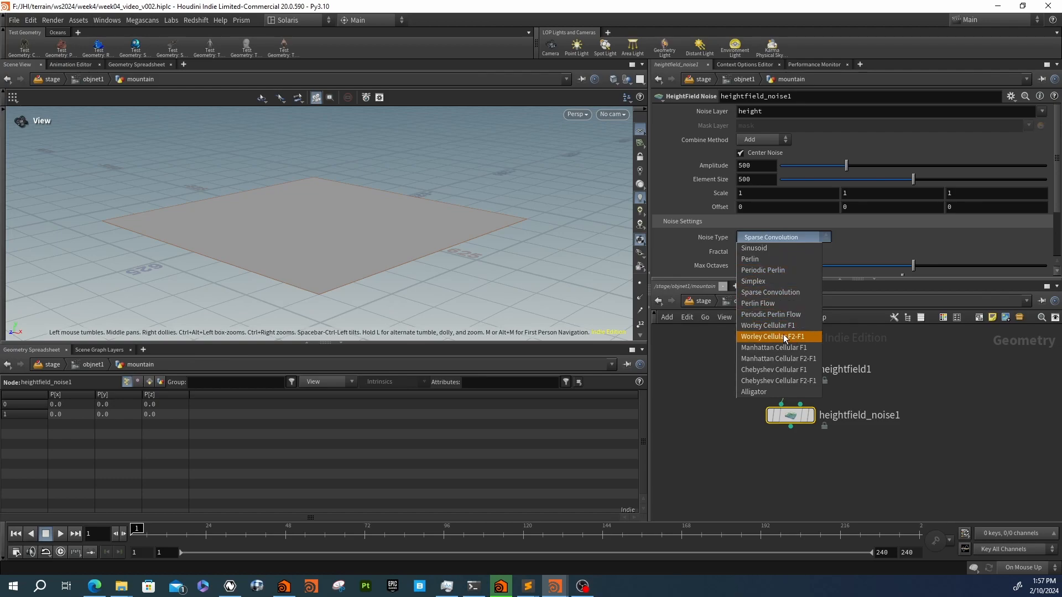
left_click(784, 337)
left_click(811, 418)
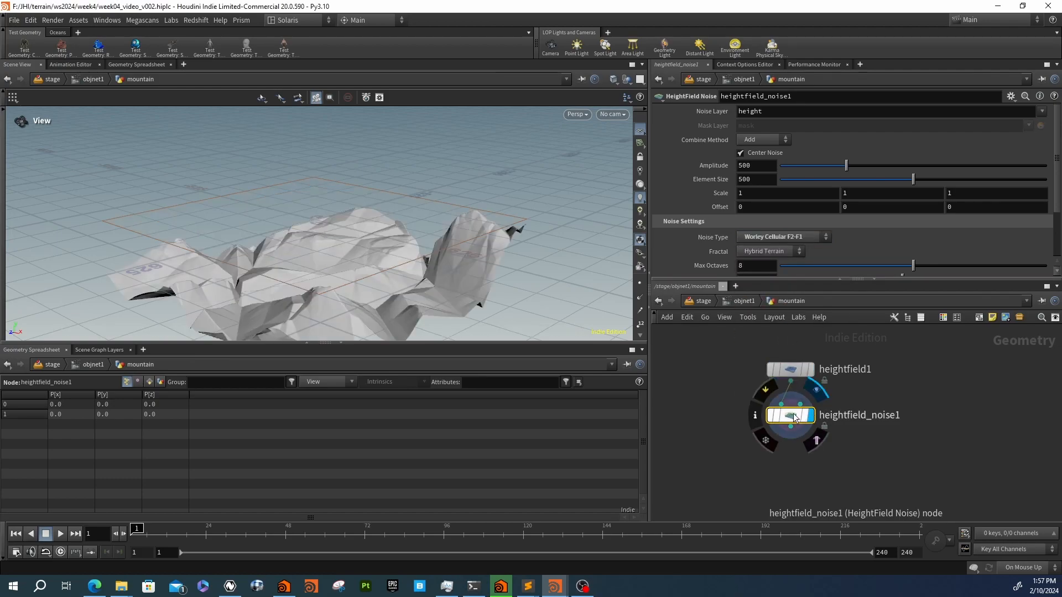
Set heightfield_noise1's Max Octaves to 5.56, Lacunarity to 2.337 and Roughness to 0.703
left_click_drag(265, 221, 489, 235)
right_click_drag(201, 211, 434, 211)
left_click_drag(434, 211, 447, 182)
middle_click_drag(446, 193, 389, 218)
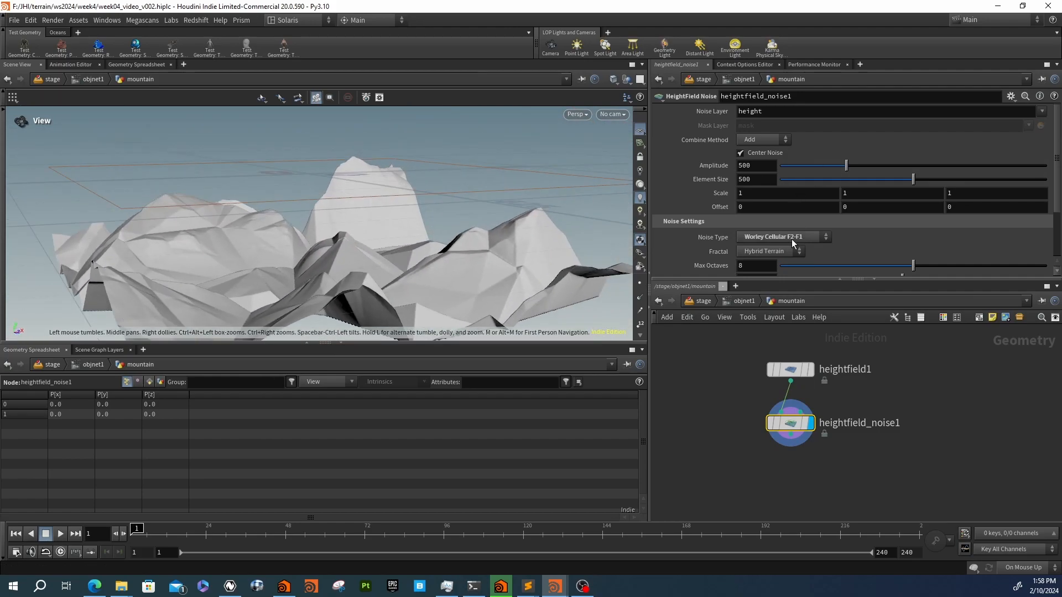
scroll(697, 237, "down", 2)
left_click_drag(912, 222, 872, 222)
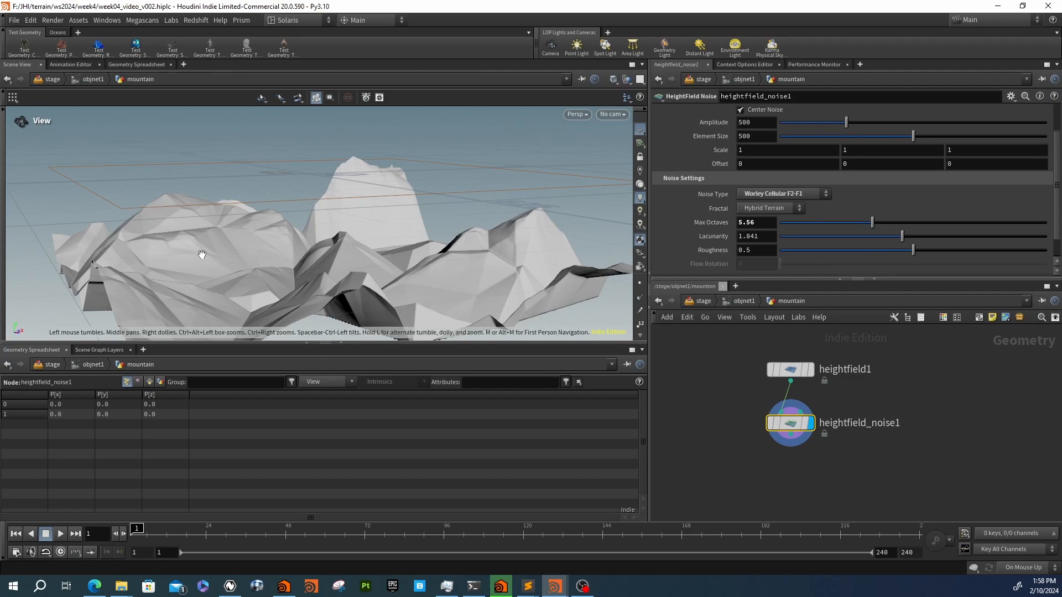
left_click_drag(887, 238, 937, 236)
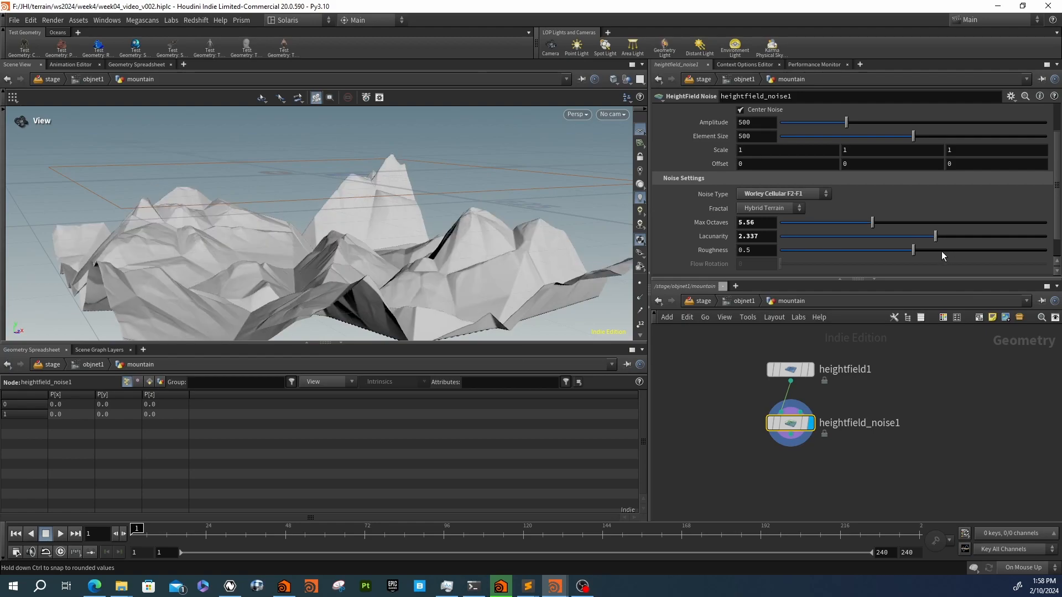
left_click(941, 251)
mouse_move(946, 255)
left_mouse_down()
mouse_move(977, 254)
mouse_move(967, 256)
left_mouse_up()
left_click_drag(311, 178, 366, 204)
left_click_drag(407, 147, 398, 136)
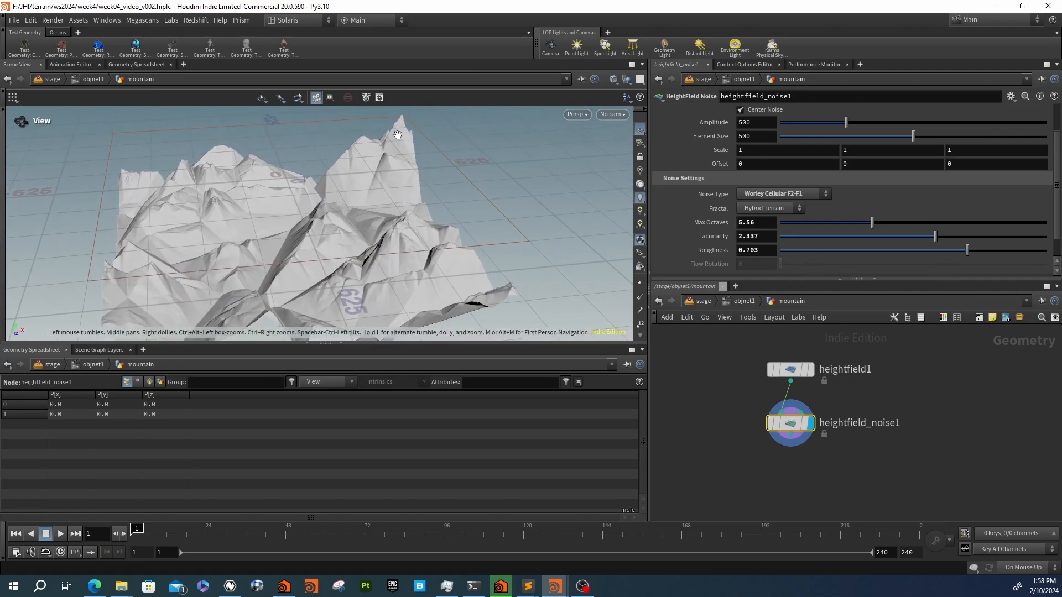
left_click_drag(247, 176, 337, 229)
Add a second HeightField Noise node, connect it below heightfield_noise1 and display its result
middle_click_drag(764, 472, 731, 436)
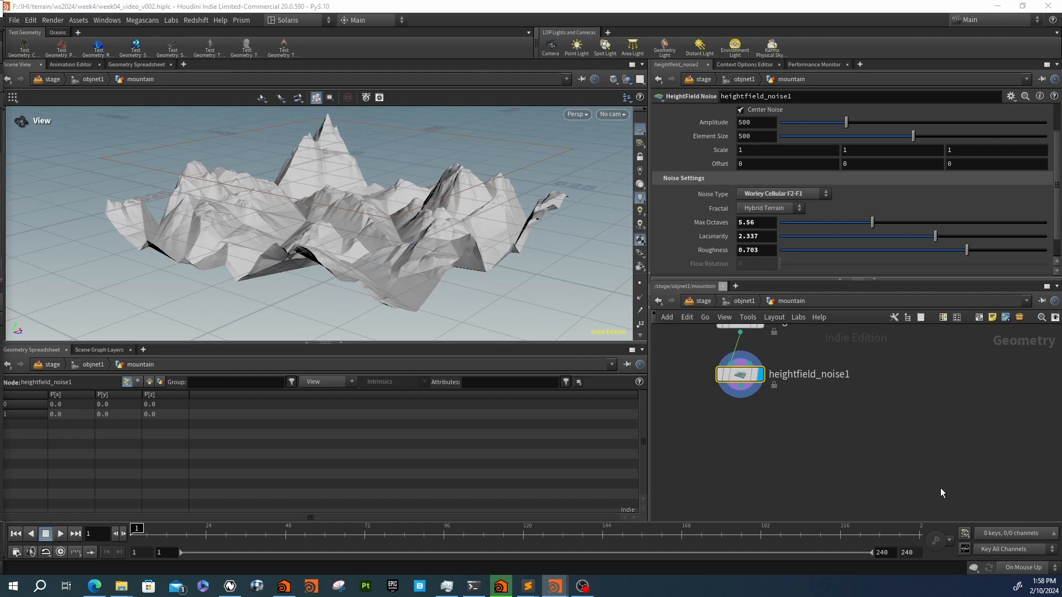
key("Tab")
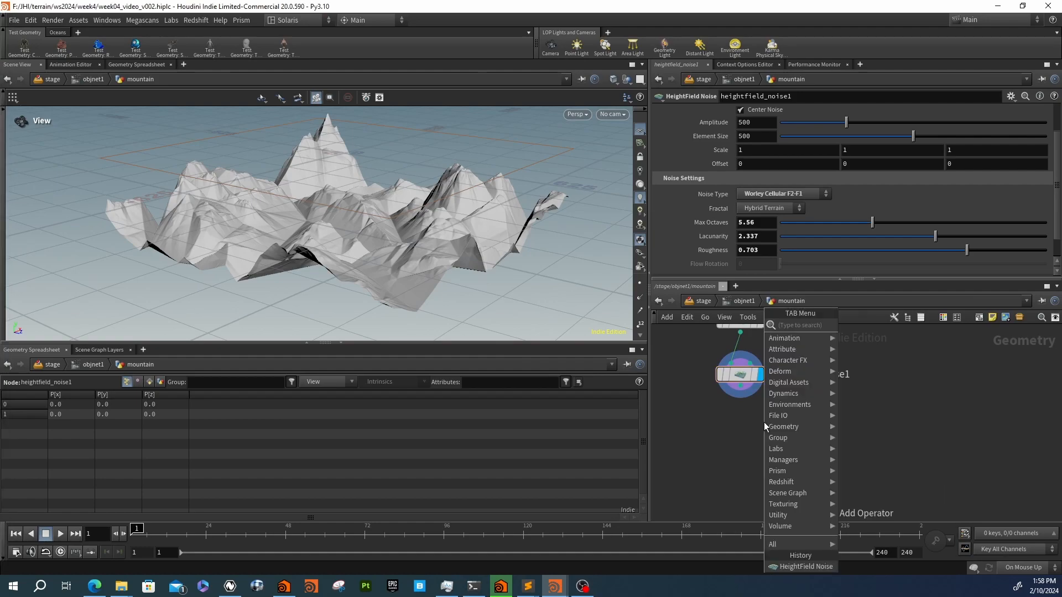
type("heino")
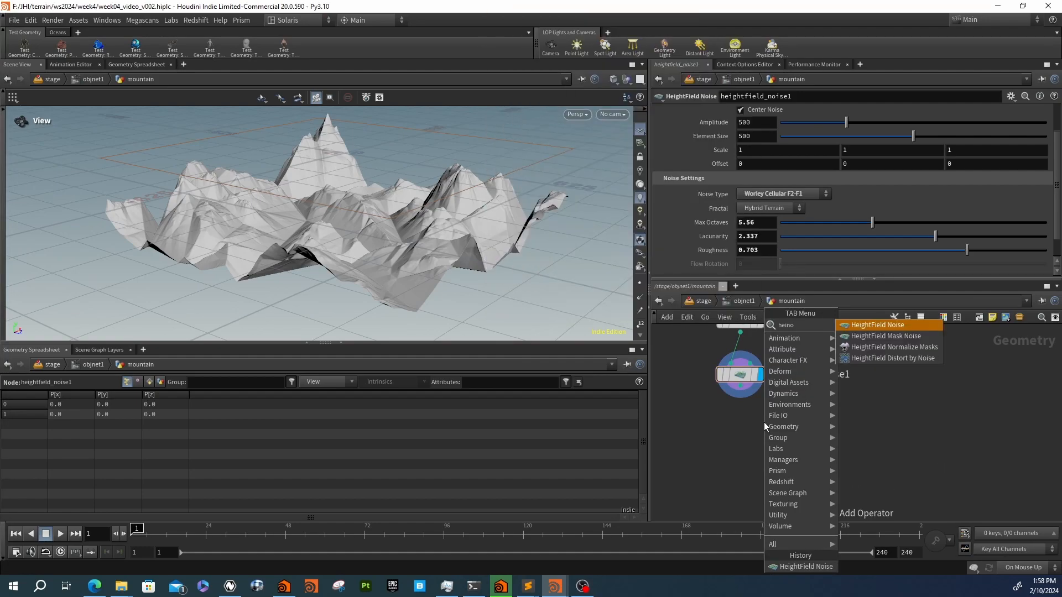
key("Return")
left_click(764, 423)
mouse_move(754, 411)
left_mouse_down()
mouse_move(740, 385)
mouse_move(740, 420)
left_mouse_up()
left_click(761, 415)
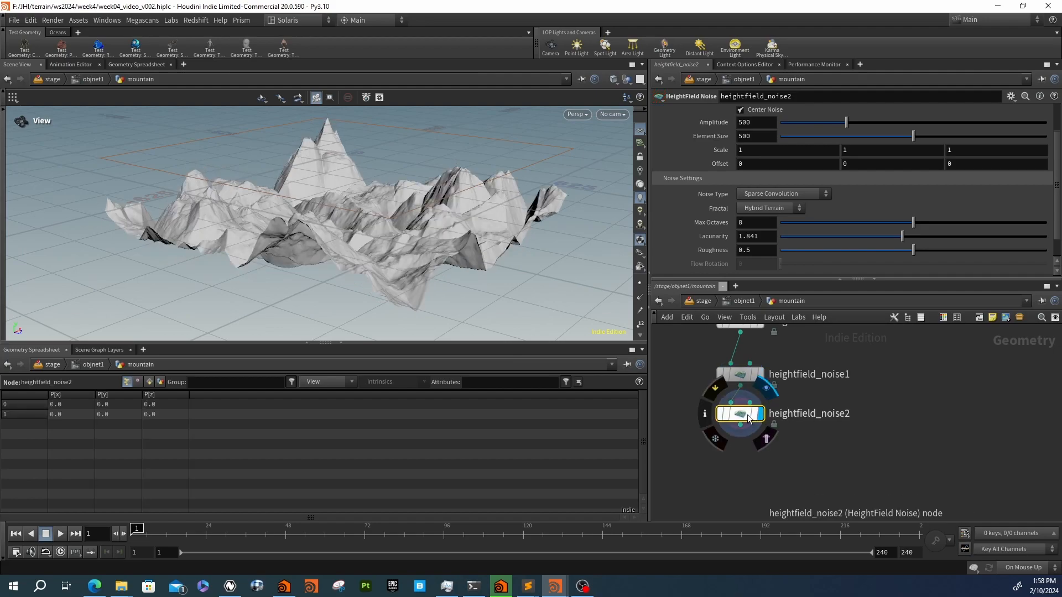
Set heightfield_noise2's noise type to Worley Cellular F1 and its amplitude to 478
left_click(767, 193)
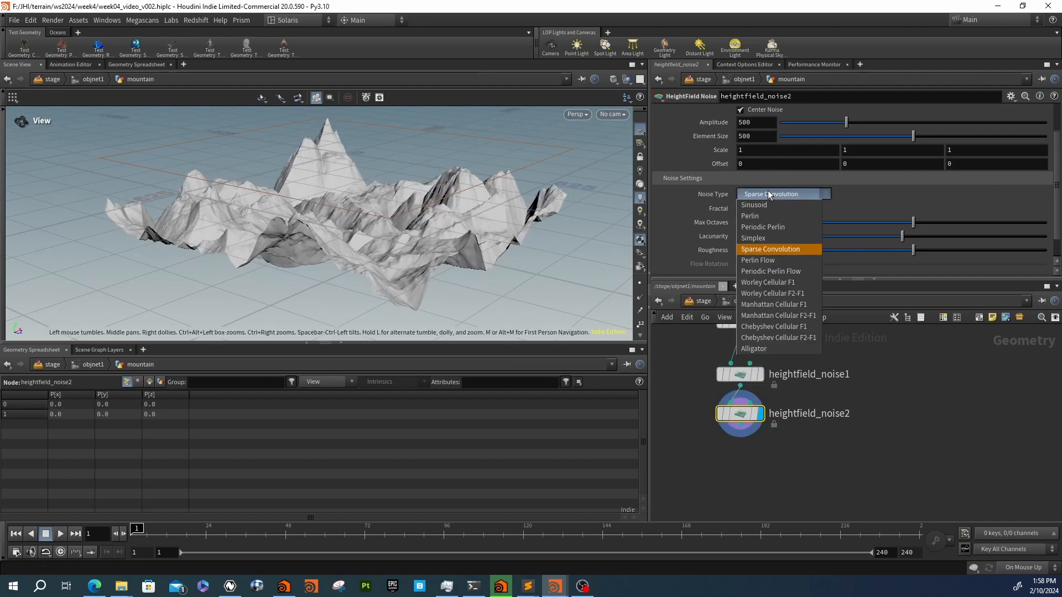
left_click(781, 277)
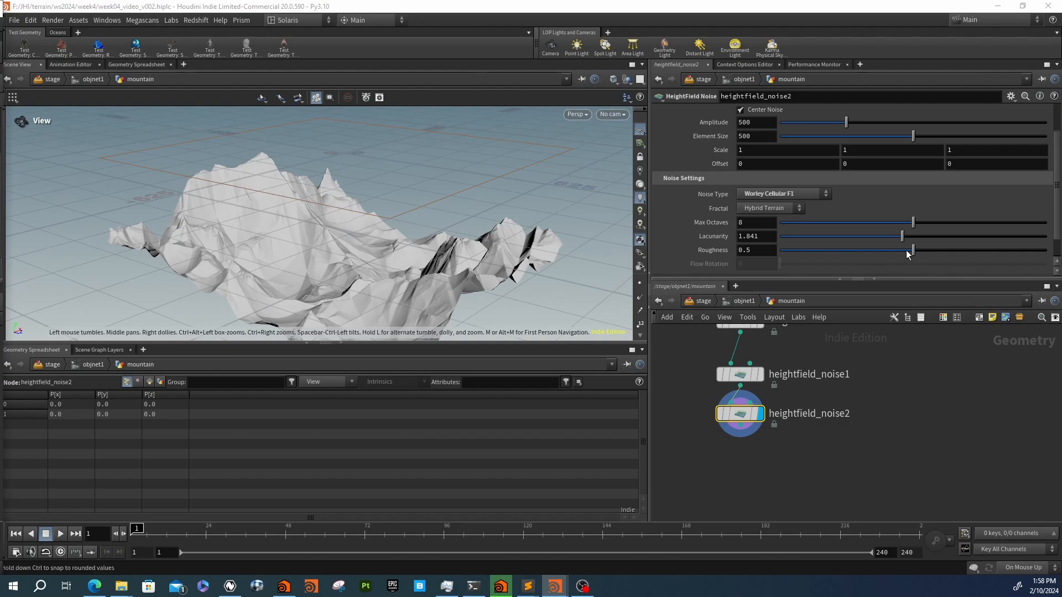
left_click_drag(350, 170, 484, 214)
mouse_move(846, 122)
left_mouse_down()
mouse_move(811, 128)
mouse_move(844, 128)
left_mouse_up()
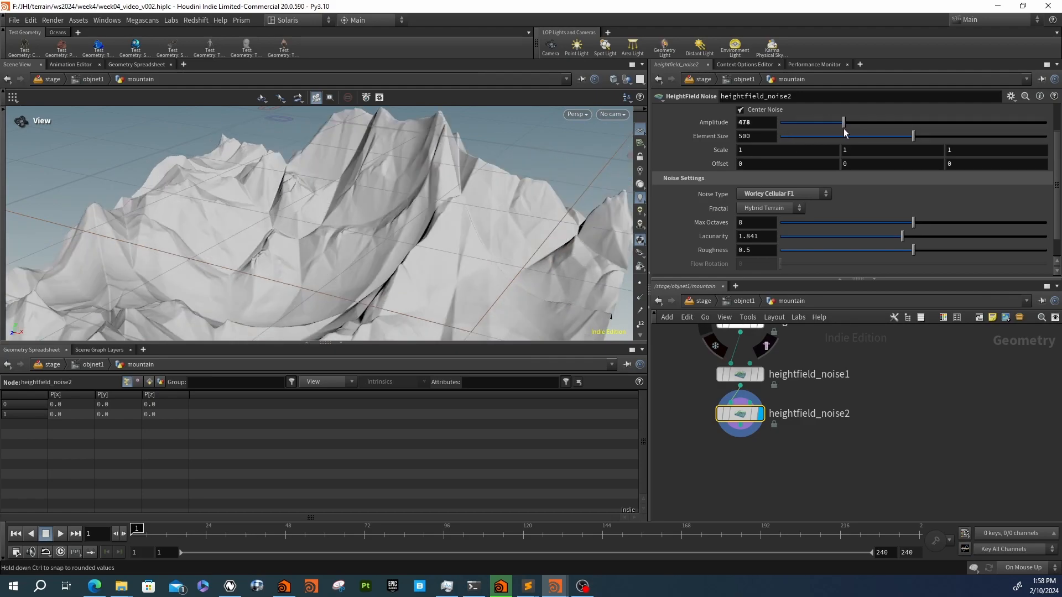
Offset the noise of heightfield_noise2 by 500 in X and 50 in Y
left_click(858, 165)
type("50")
key("Return")
left_click(858, 165)
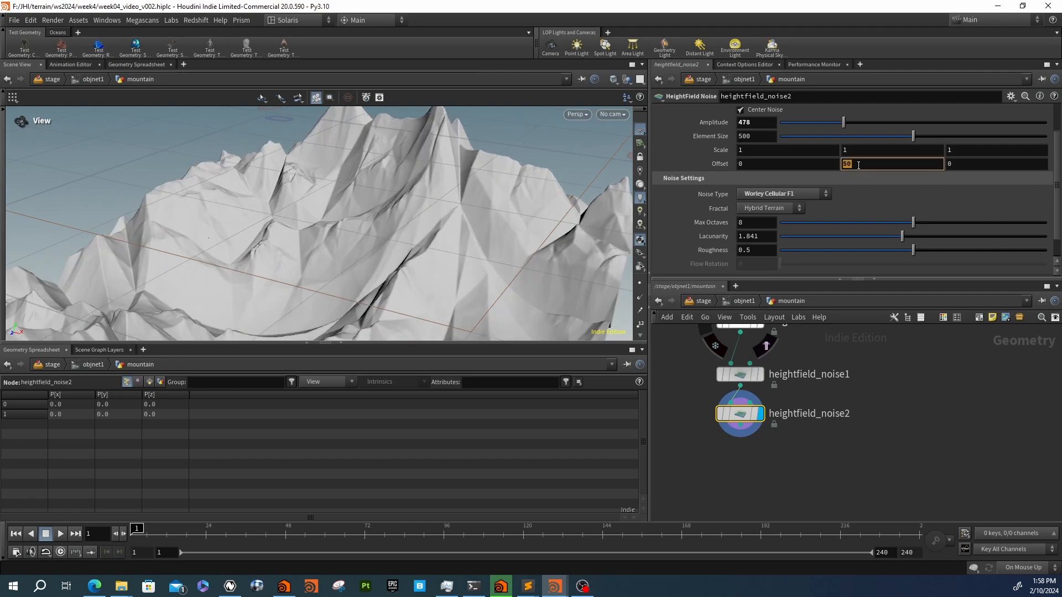
left_click(804, 165)
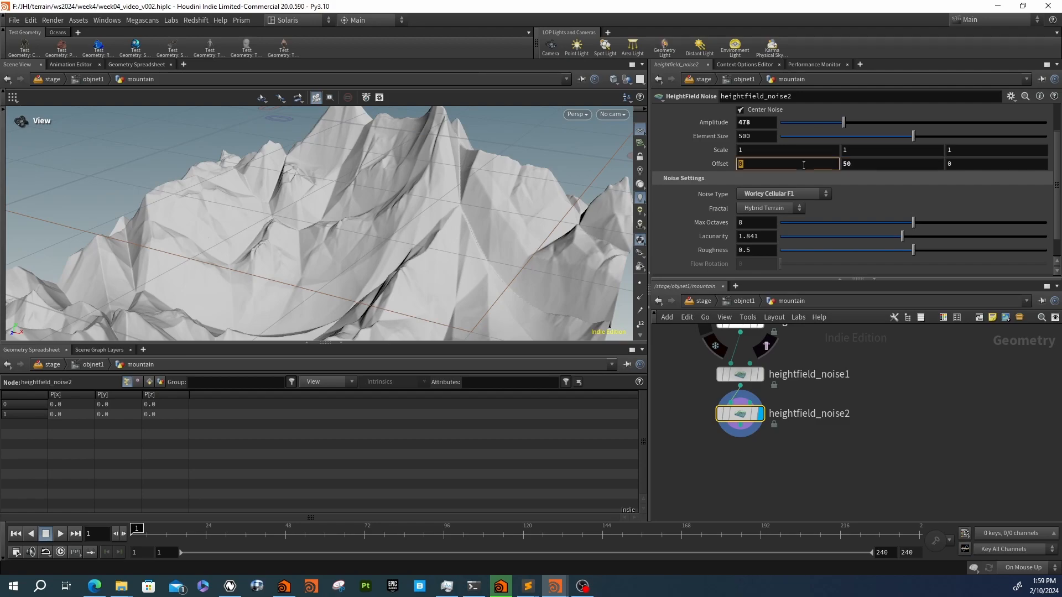
type("500")
key("Return")
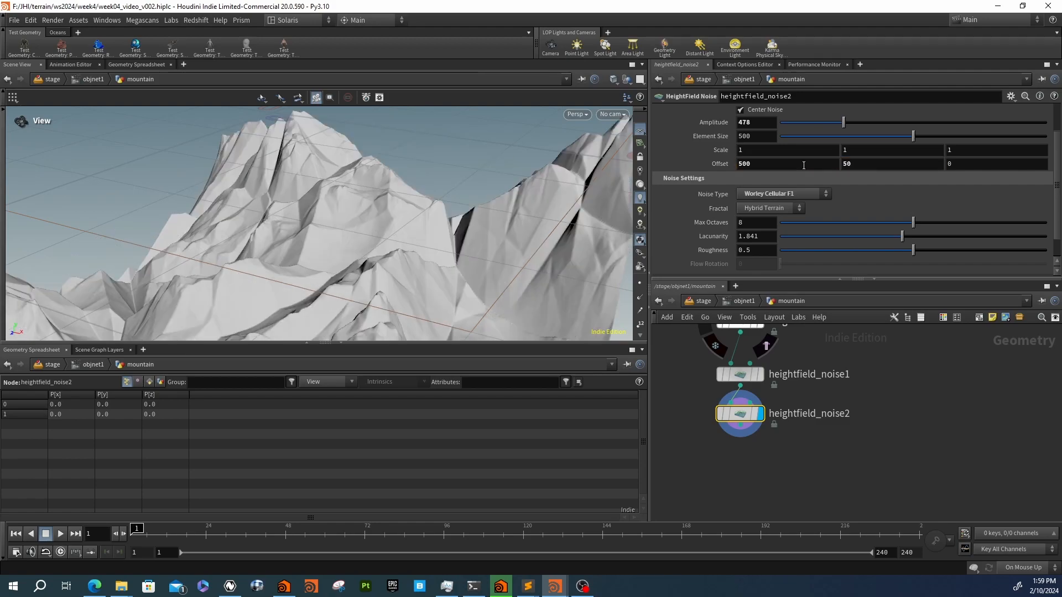
left_click_drag(464, 194, 360, 216)
Add a third HeightField Noise node, connect it below heightfield_noise2 and display its result
middle_click_drag(737, 485, 743, 438)
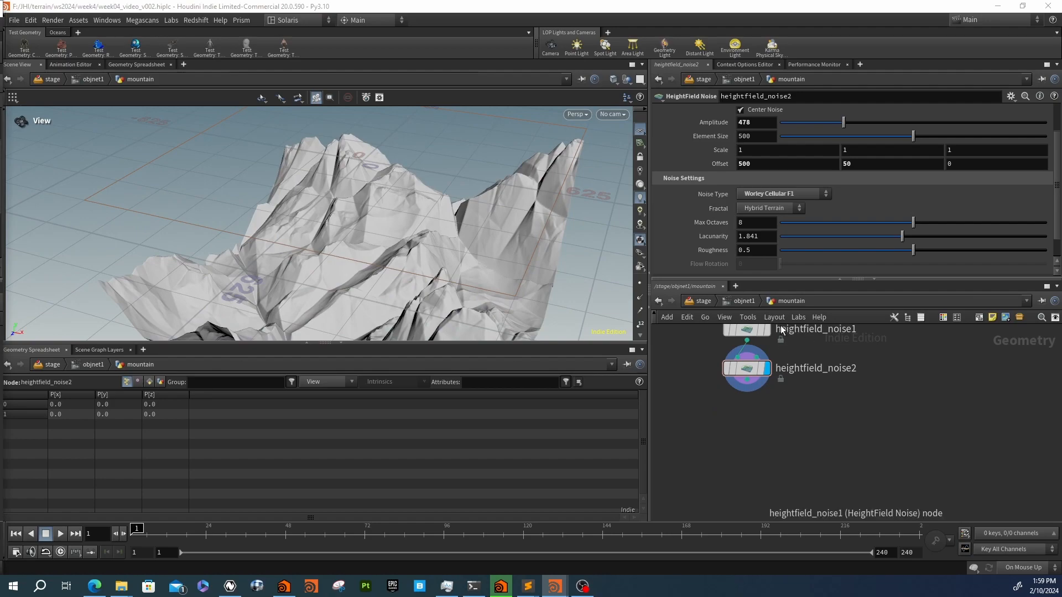
key("Tab")
type("j")
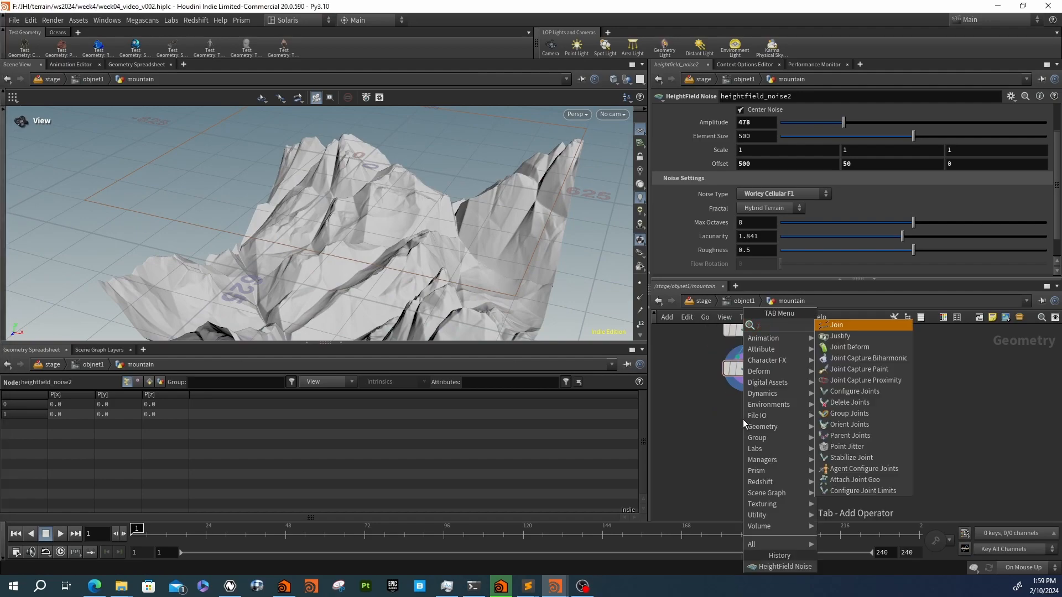
key("BackSpace")
type("hei")
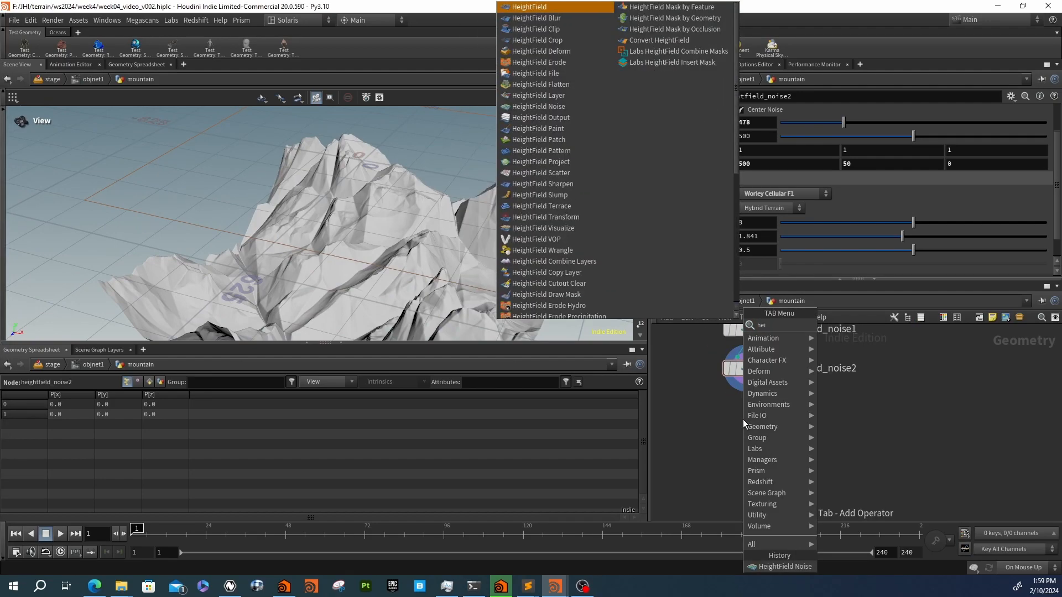
type(" noise")
key("Return")
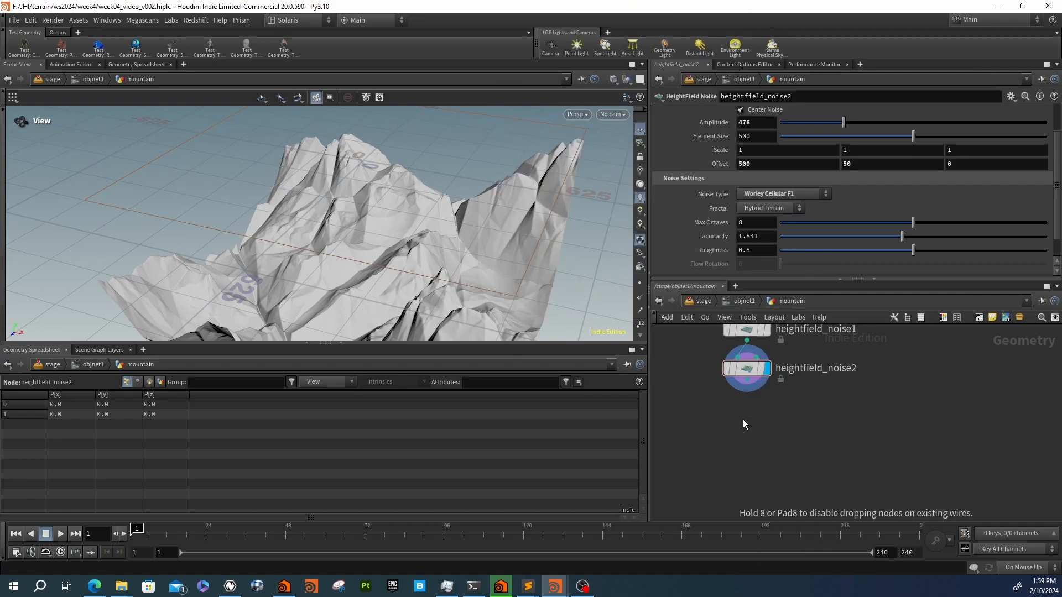
left_click(738, 408)
left_click(746, 378)
left_click(770, 418)
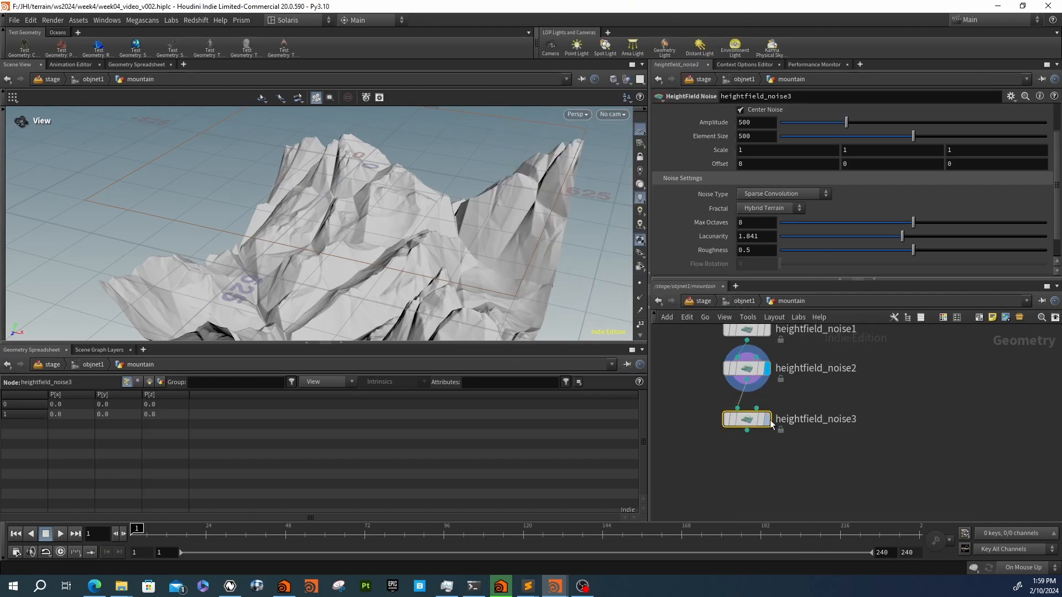
left_click_drag(753, 424, 752, 407)
right_click_drag(477, 271, 485, 217)
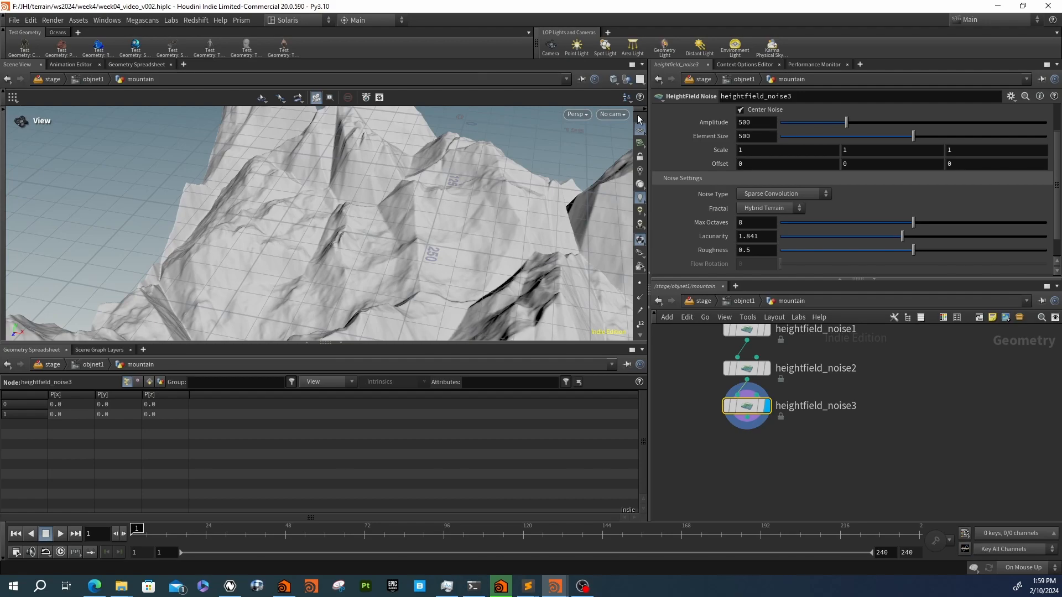
left_click_drag(381, 166, 425, 267)
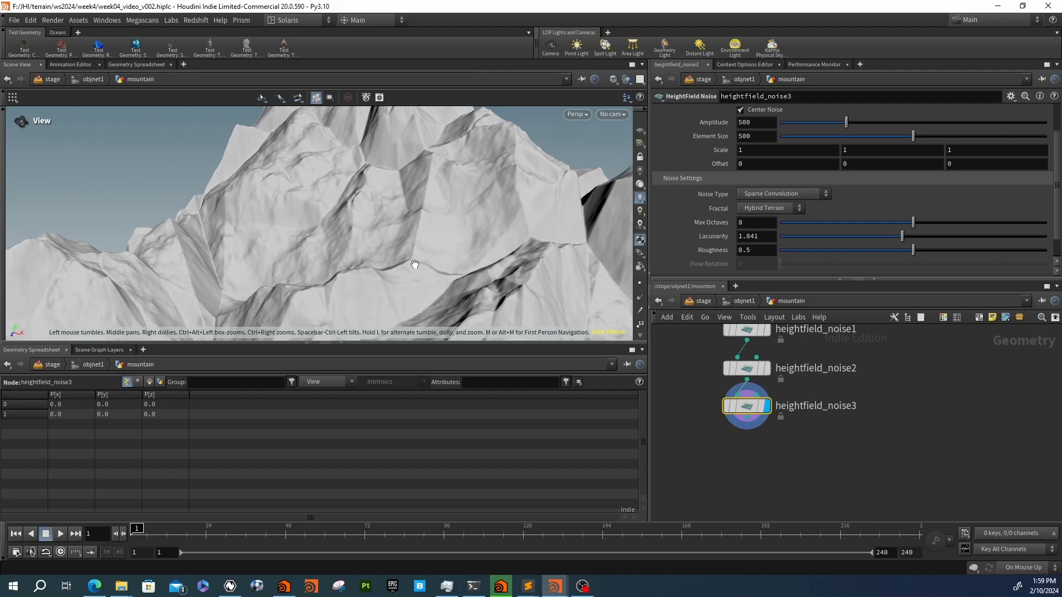
Add a HeightField Remap node, connect it below heightfield_noise3 and display its result
middle_click_drag(782, 443, 787, 430)
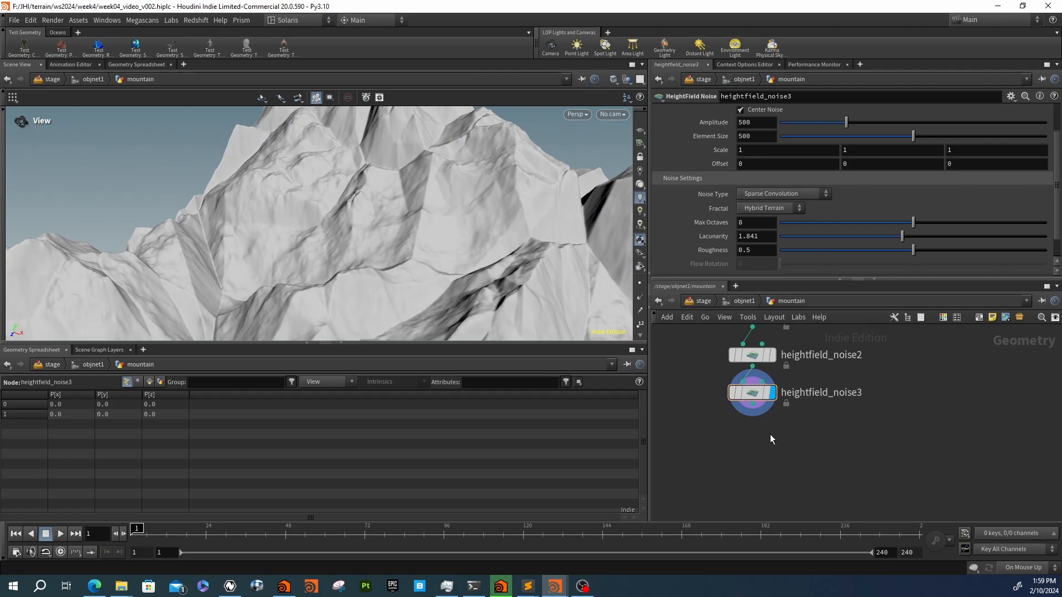
key("Tab")
type("hie")
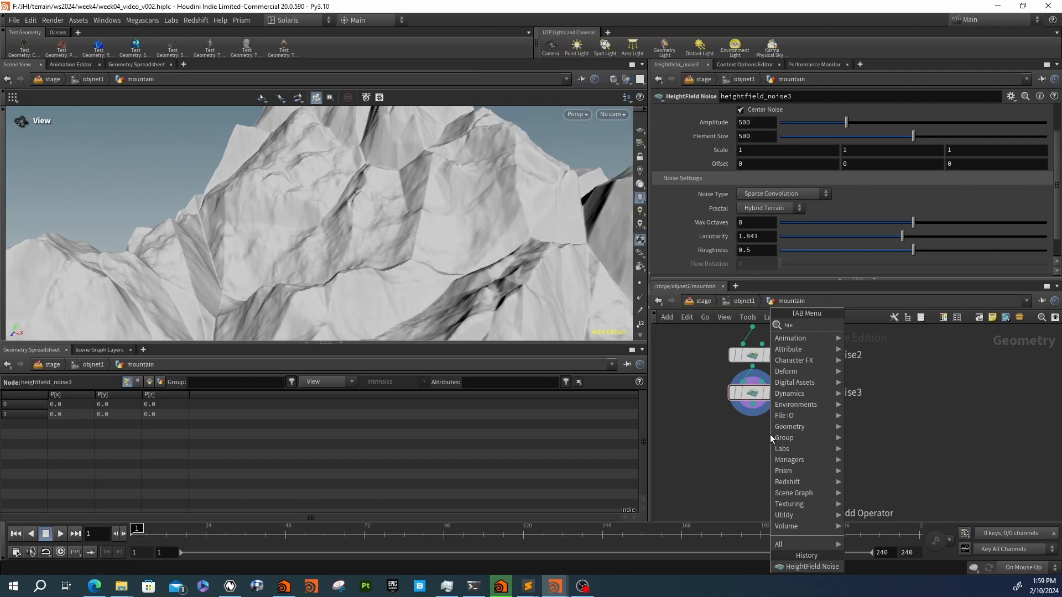
key("BackSpace")
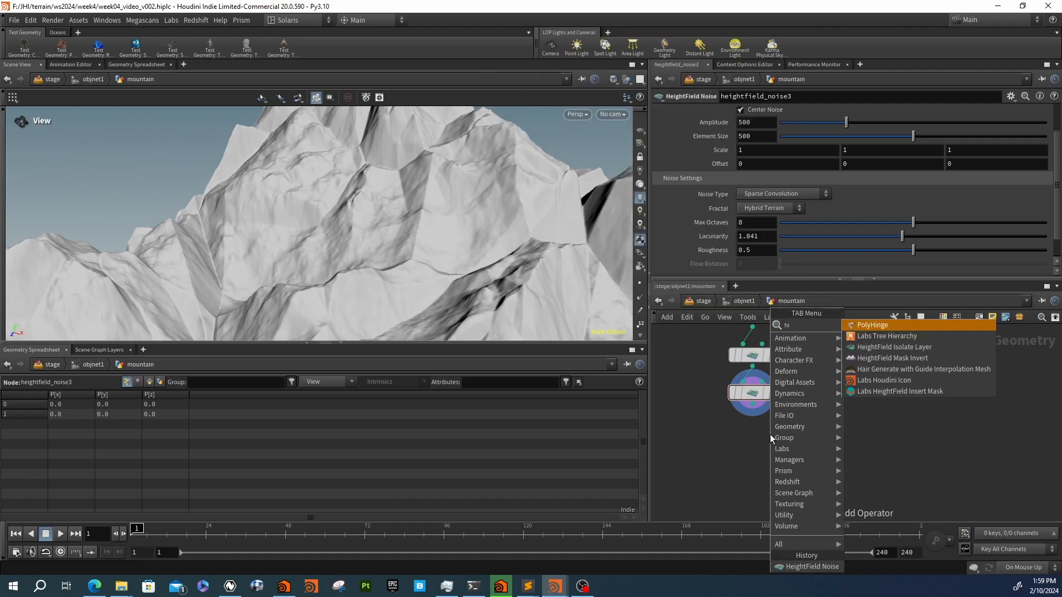
type("egh")
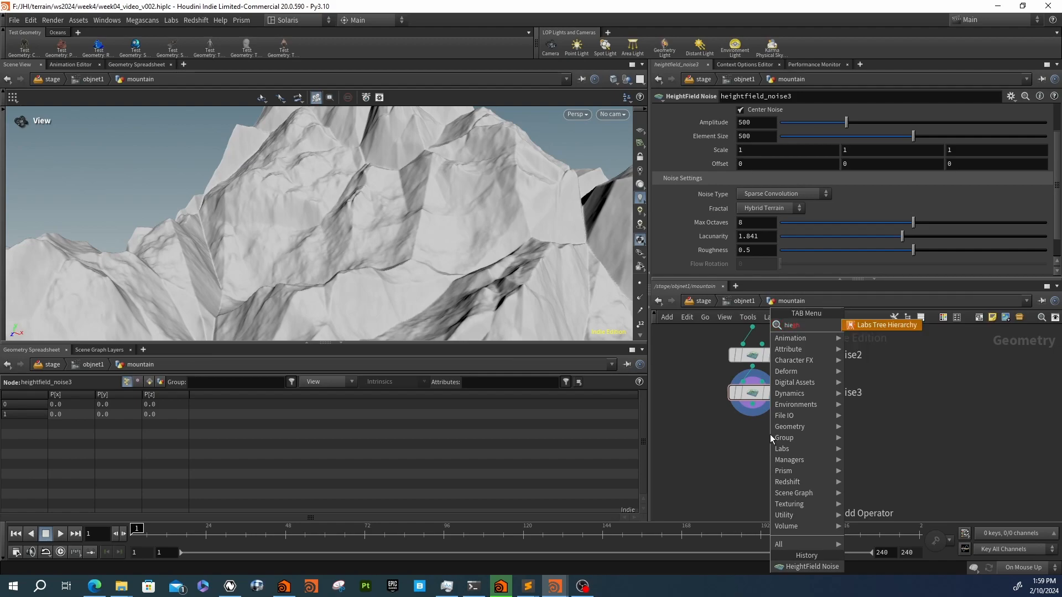
key("BackSpace")
key("BackSpace")
key("BackSpace")
key("BackSpace")
type("eig")
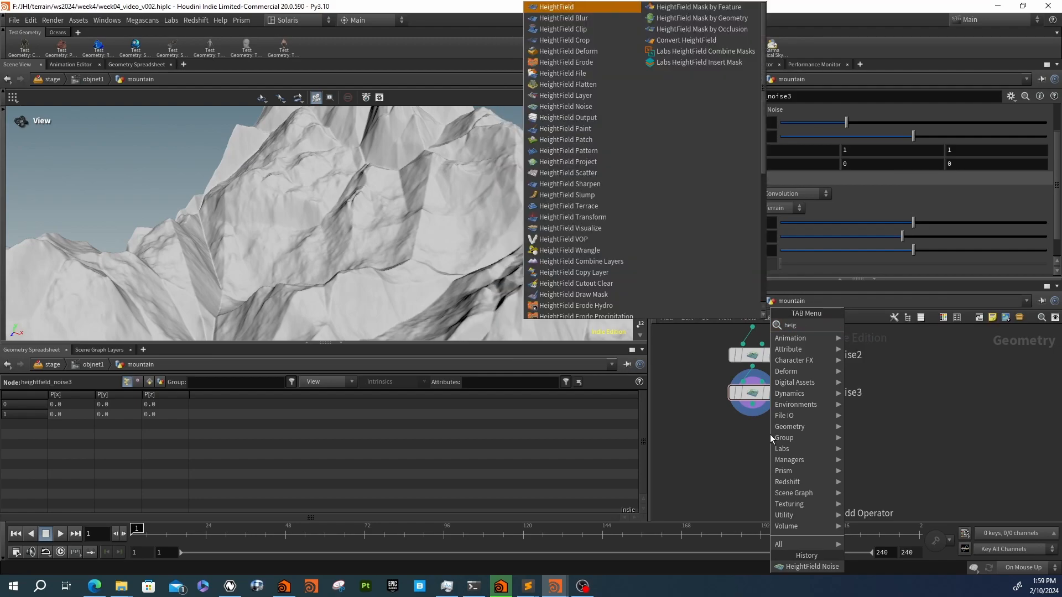
type(" rem")
key("Return")
left_click(765, 427)
left_click(761, 423)
left_click(752, 404)
left_click_drag(769, 433, 752, 442)
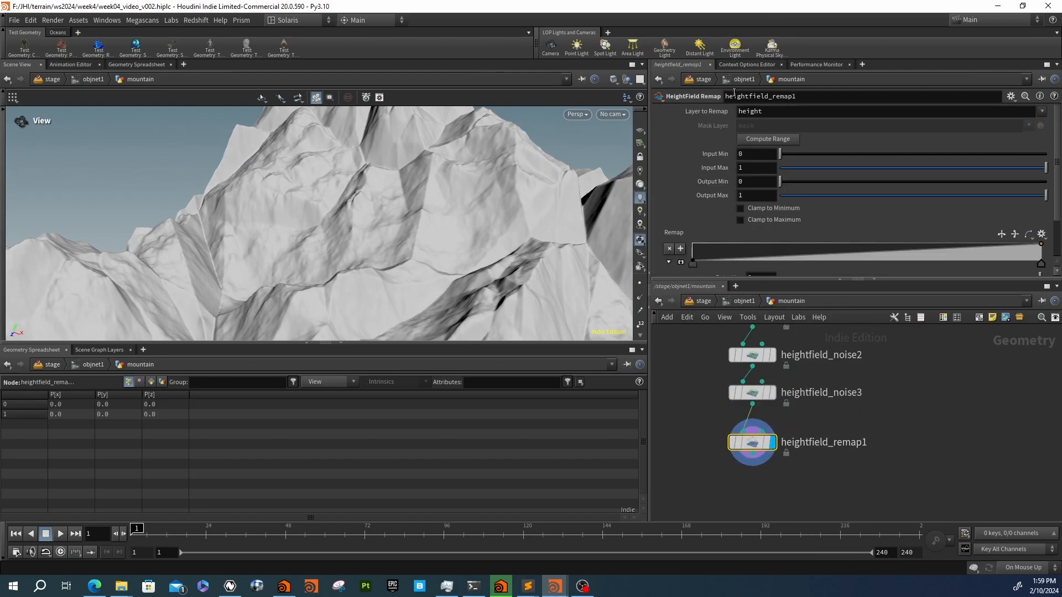
Compute the height range on heightfield_remap1, inspect the terrain and delete the remap node
left_click(753, 139)
left_click_drag(554, 180, 652, 220)
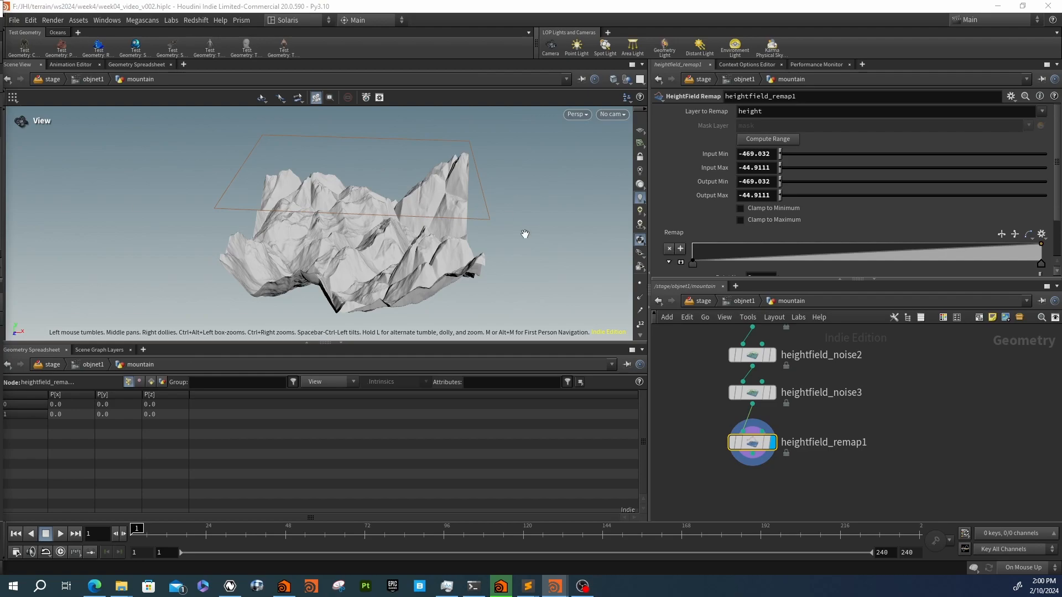
left_click_drag(435, 246, 399, 232)
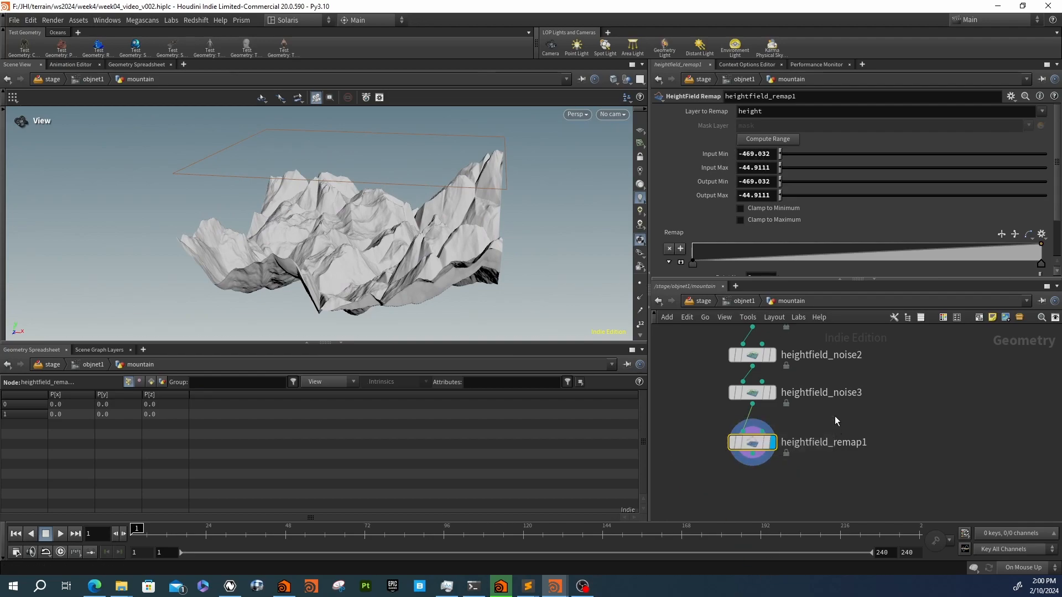
key("Delete")
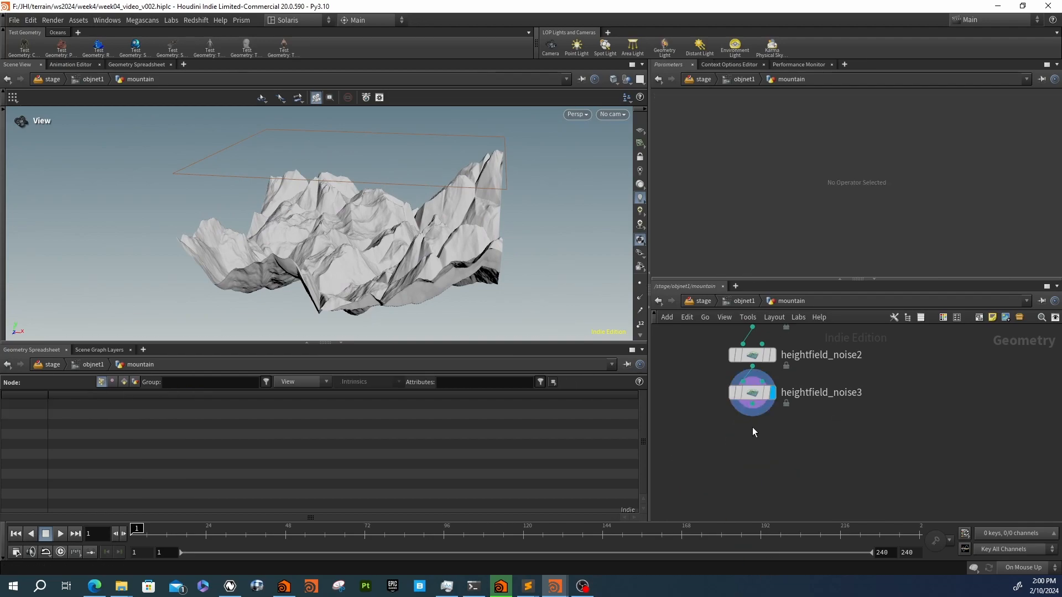
Add a HeightField Terrace node, connect it below heightfield_noise3 and display its result
middle_click_drag(752, 429, 725, 429)
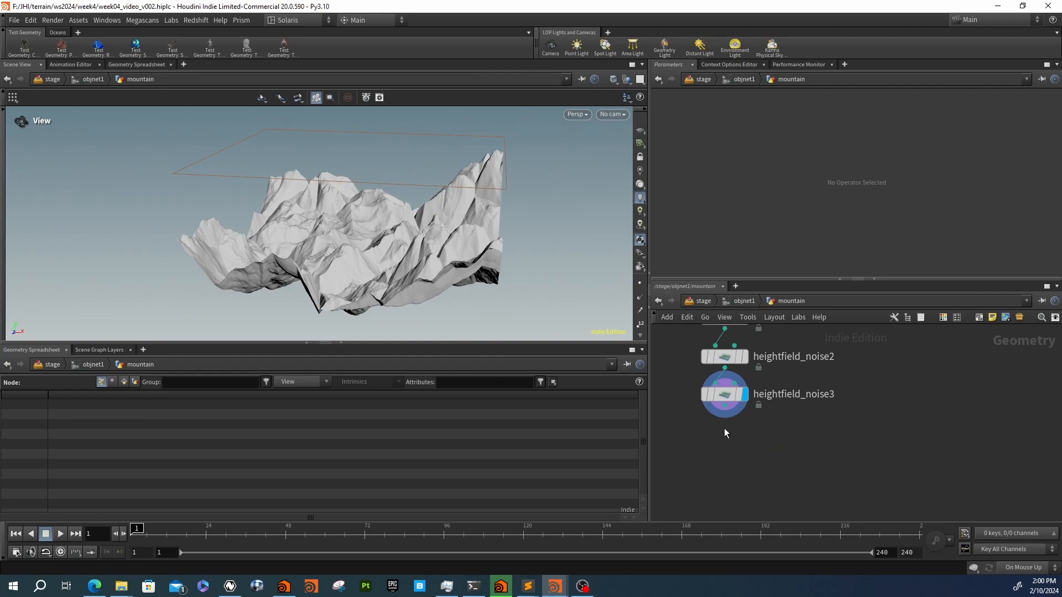
key("Tab")
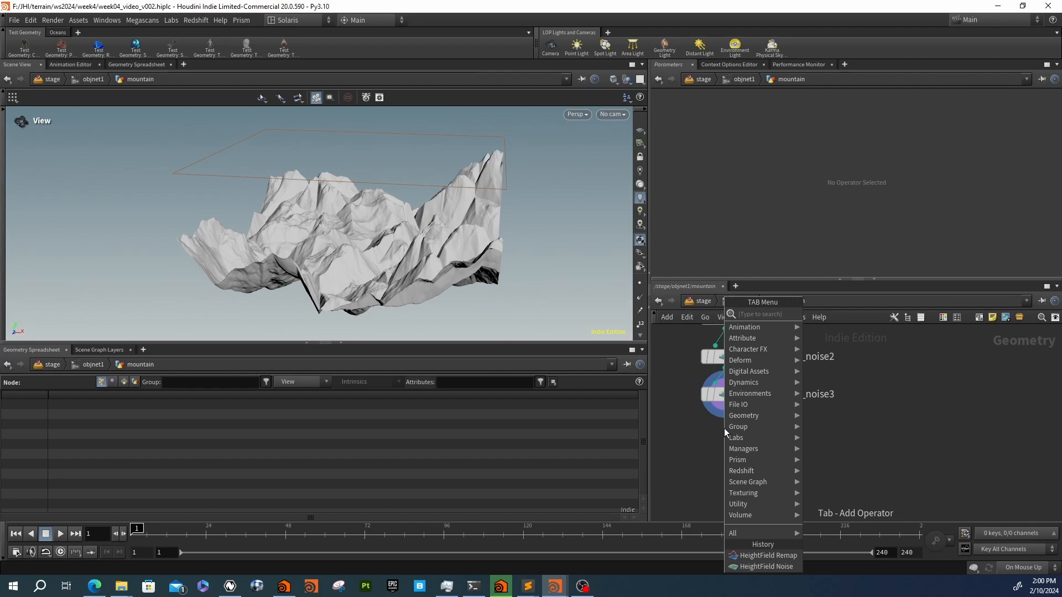
type("he te")
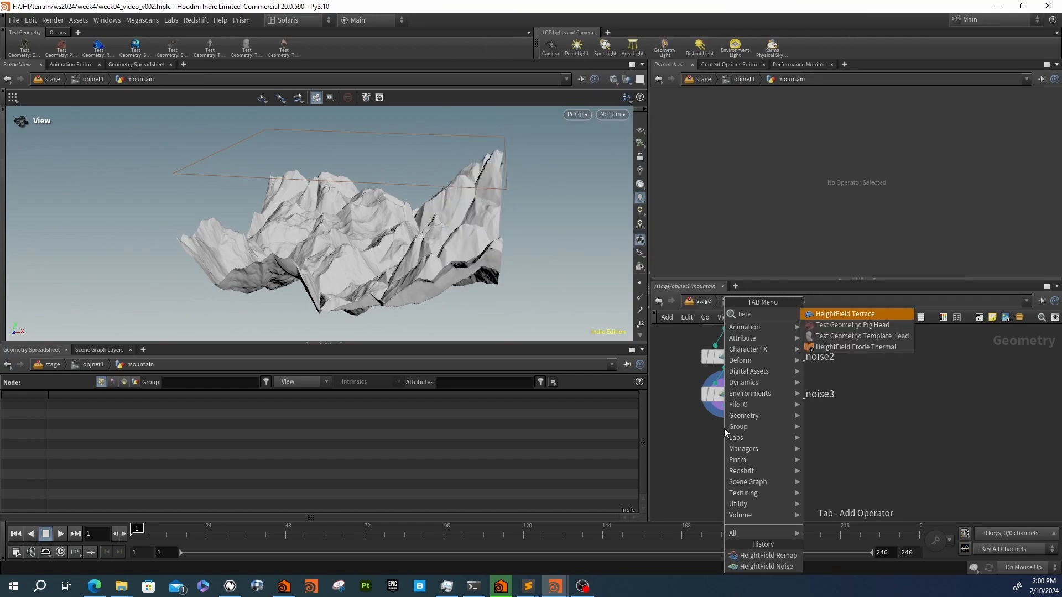
key("Return")
left_click(725, 429)
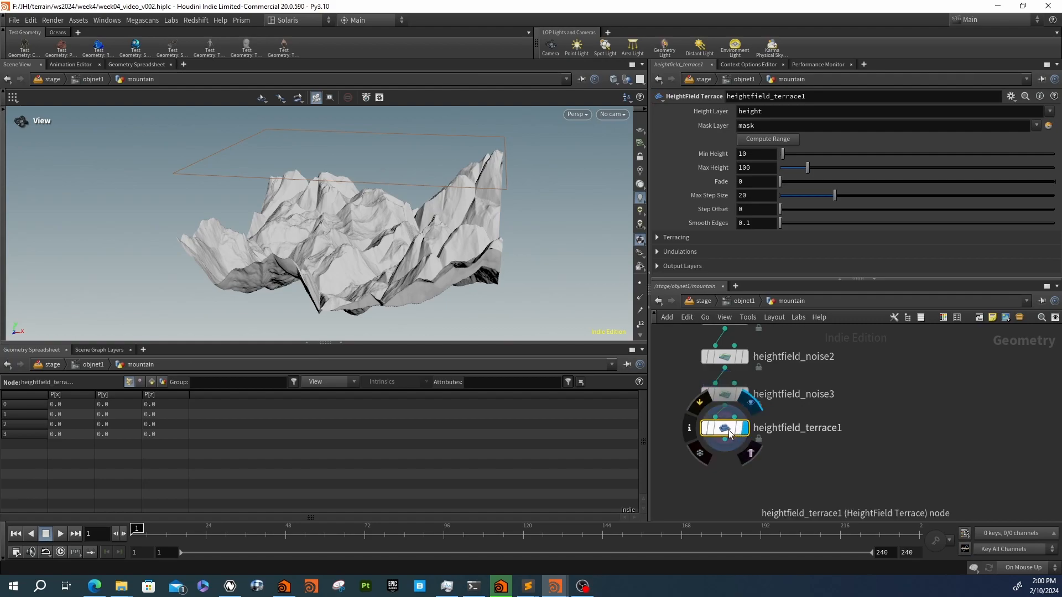
left_click_drag(729, 434, 729, 449)
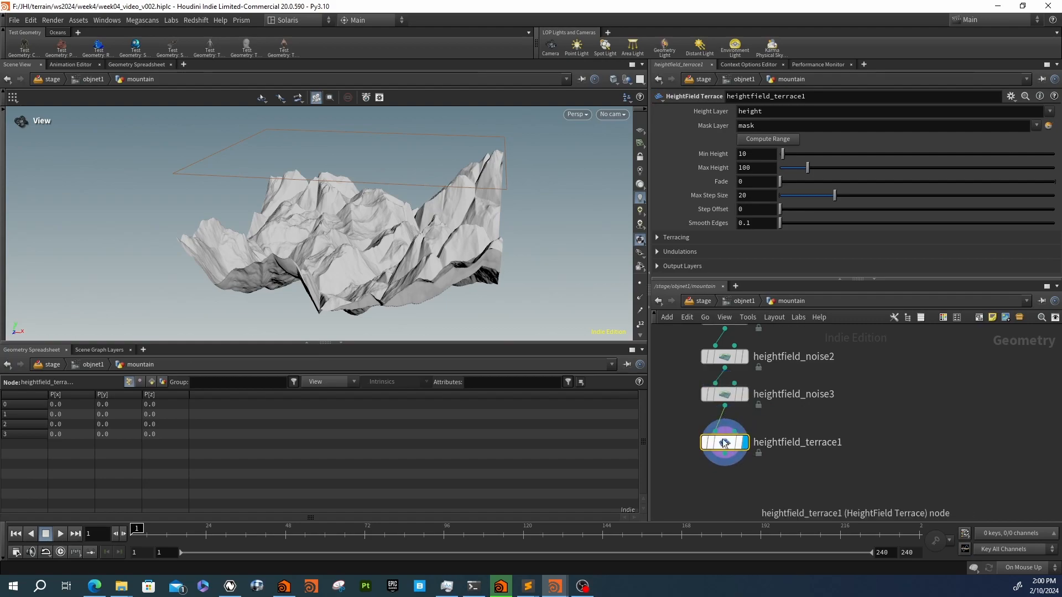
left_click_drag(331, 244, 530, 243)
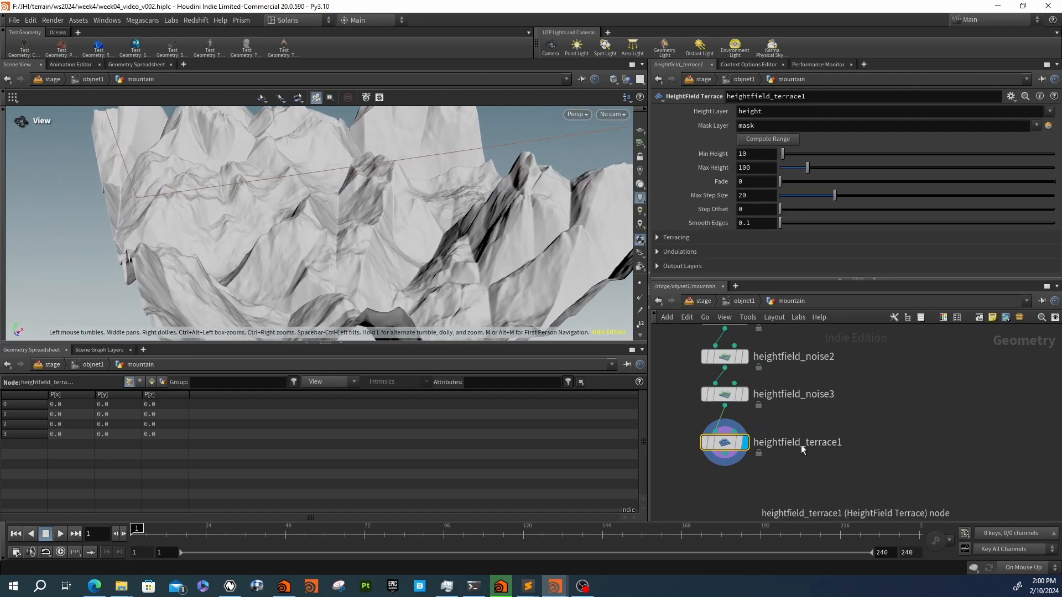
Make room above heightfield_terrace1, add a HeightField Mask by Feature node fed by heightfield_noise3 and display its mask
middle_click_drag(798, 447, 804, 405)
left_click_drag(721, 400, 722, 463)
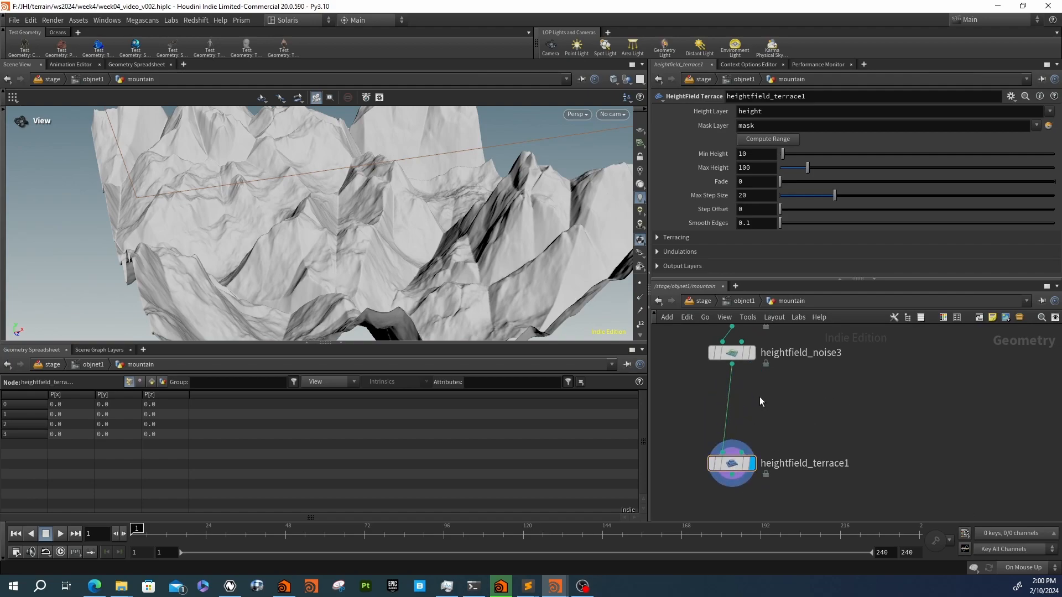
key("Tab")
type("he")
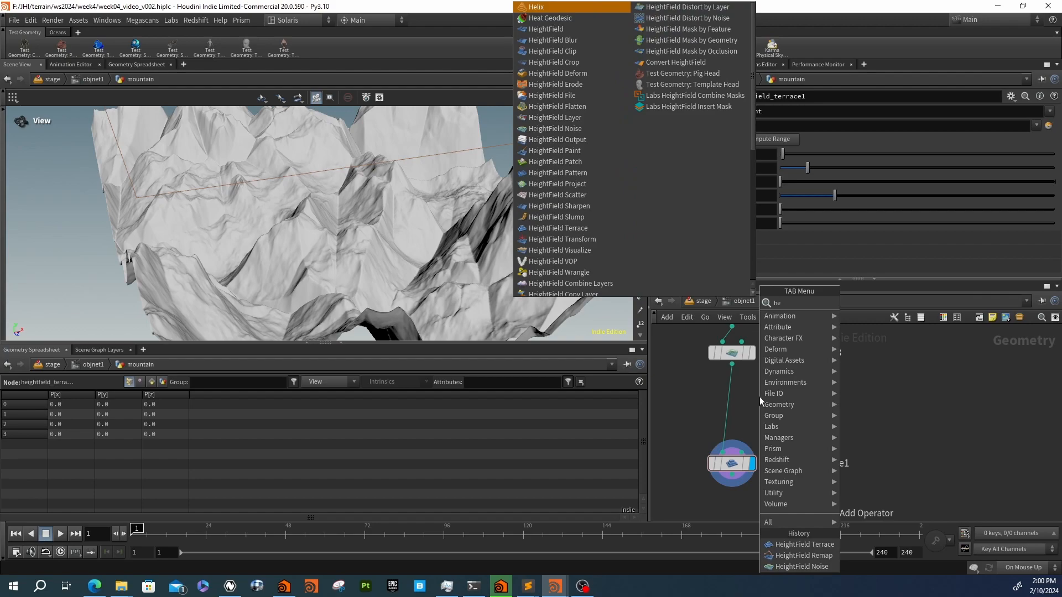
type("fe")
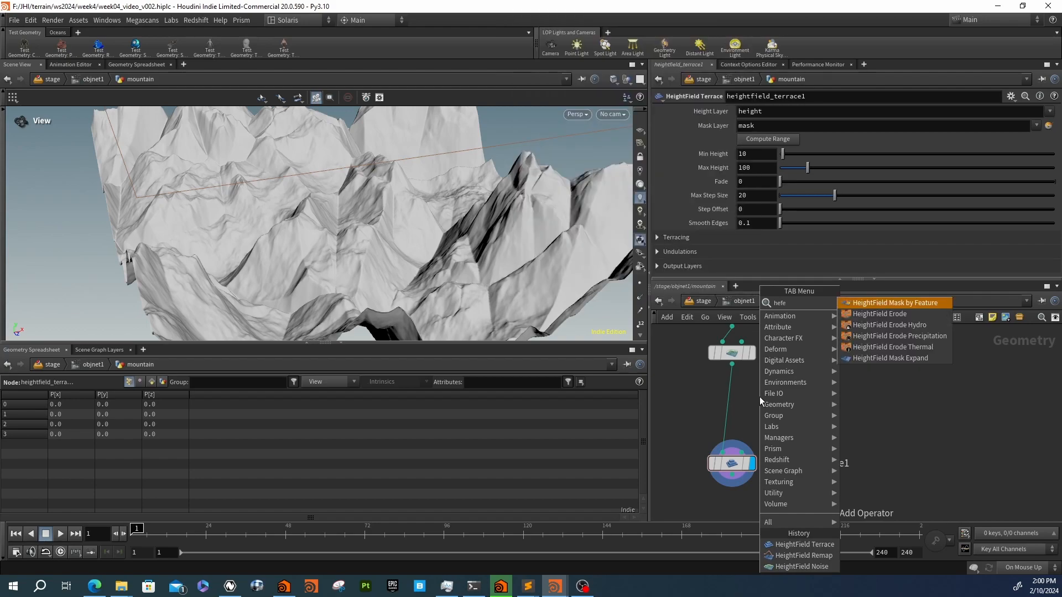
key("Return")
left_click(817, 401)
left_click(731, 364)
left_click(817, 390)
left_click(836, 400)
left_click_drag(819, 403, 806, 400)
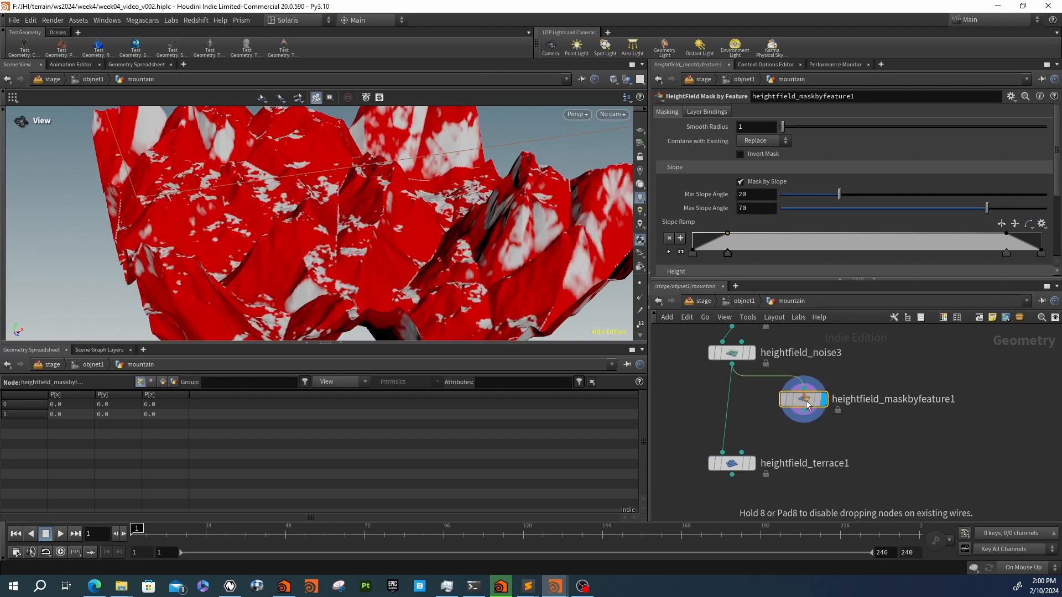
Turn off Mask by Slope on heightfield_maskbyfeature1 and turn on Mask by Occlusion instead
left_click(741, 181)
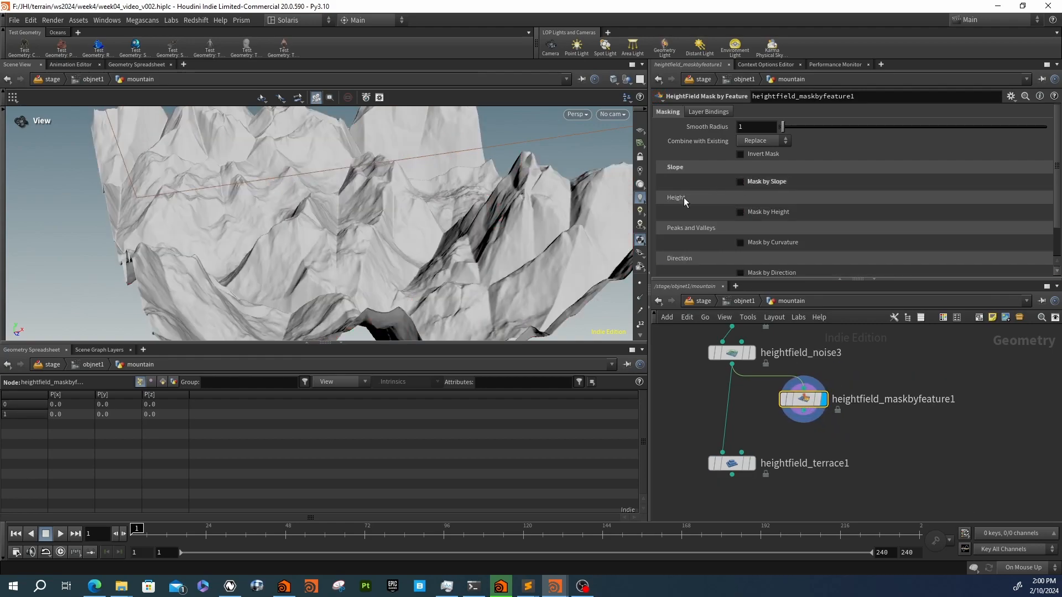
scroll(749, 187, "down", 1)
scroll(734, 221, "down", 1)
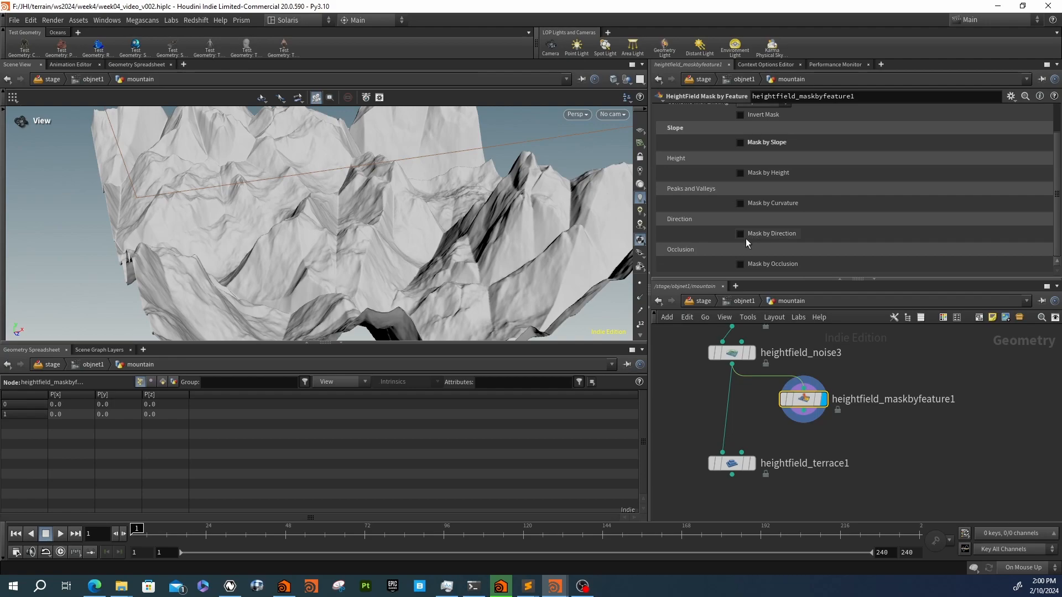
left_click(741, 265)
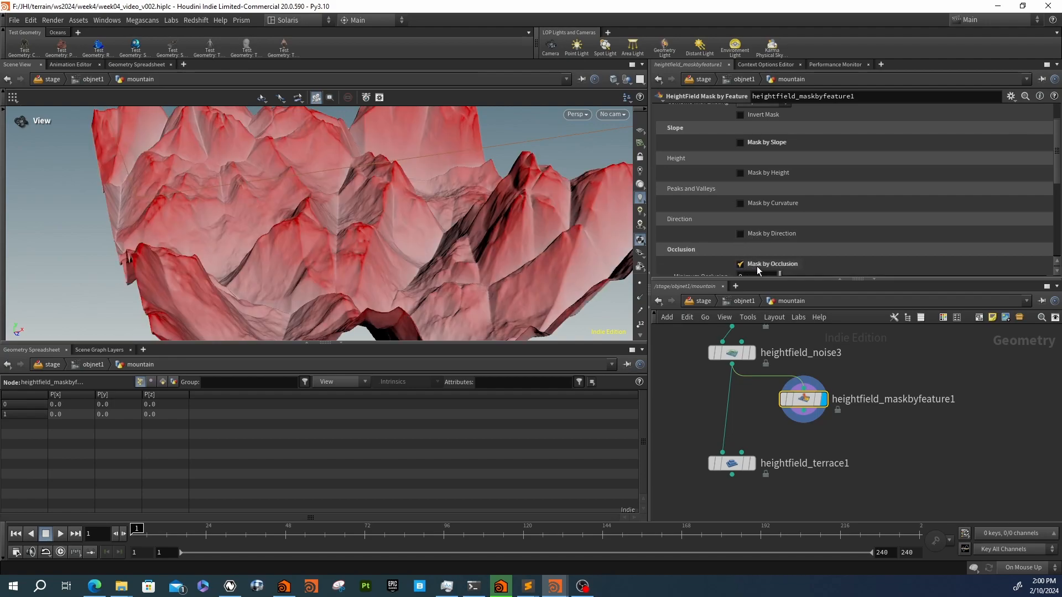
scroll(439, 241, "up", 5)
left_click_drag(439, 242, 426, 171)
Connect heightfield_maskbyfeature1 to the mask input of heightfield_terrace1 and display the terrace result
left_click_drag(742, 453, 803, 410)
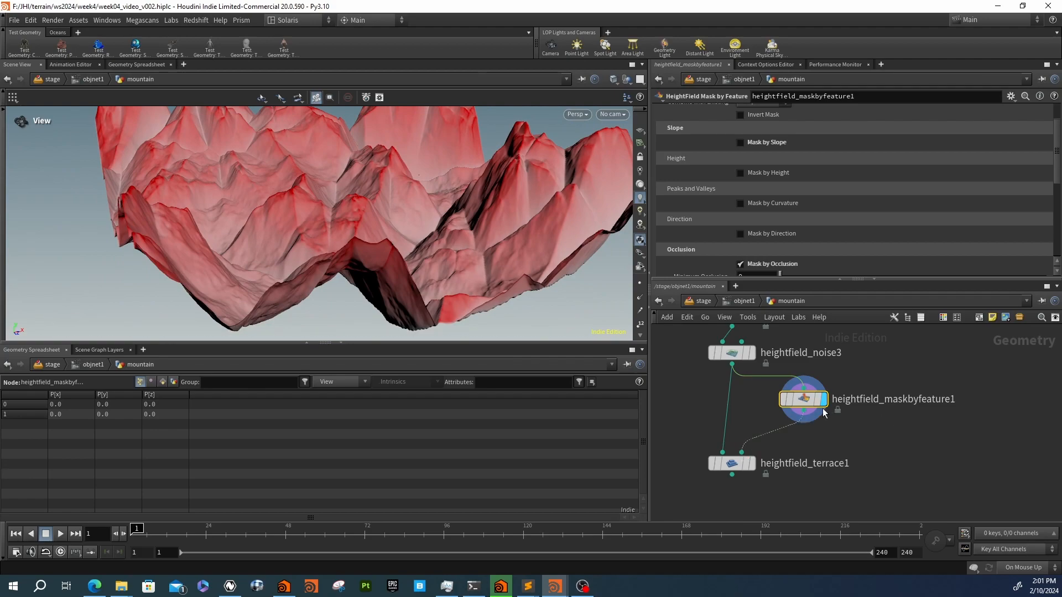
left_click(752, 464)
left_click(729, 468)
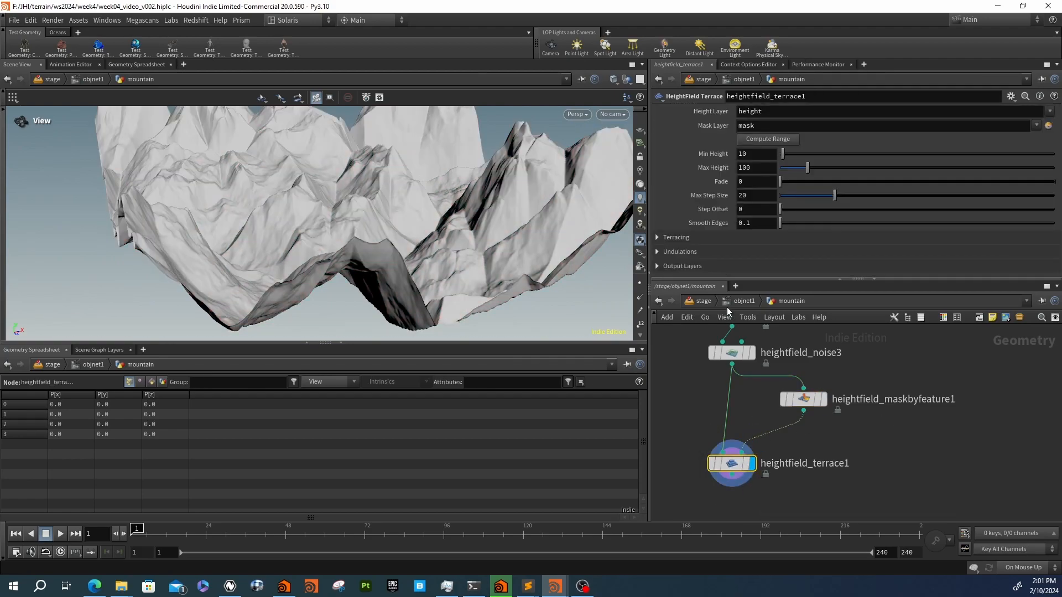
left_click_drag(391, 216, 400, 247)
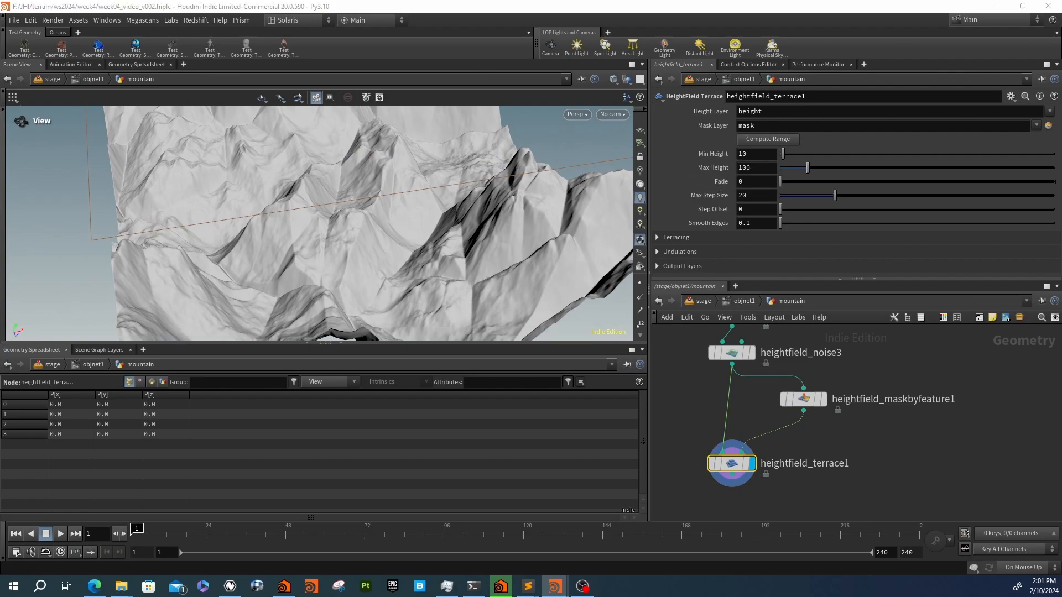
Expand the Terracing settings of heightfield_terrace1, then delete the heightfield_maskbyfeature1 node
left_click(675, 237)
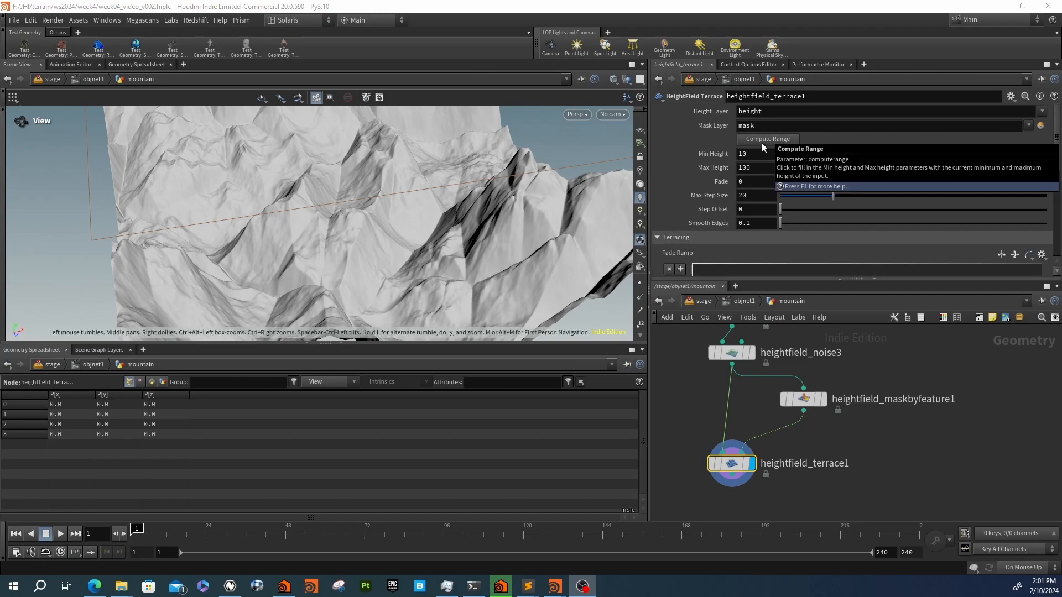
left_click(823, 399)
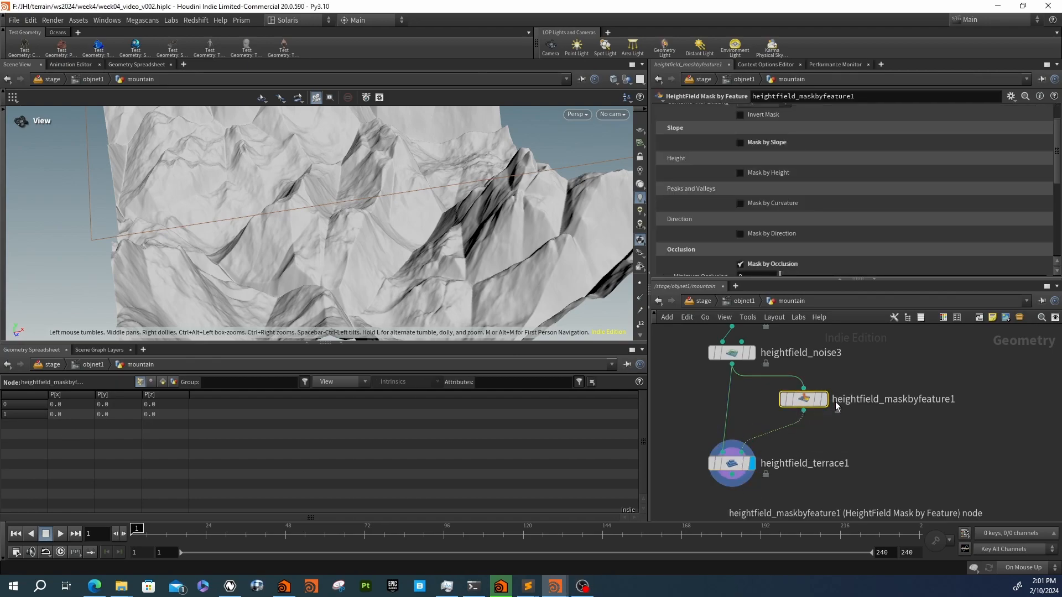
key("Delete")
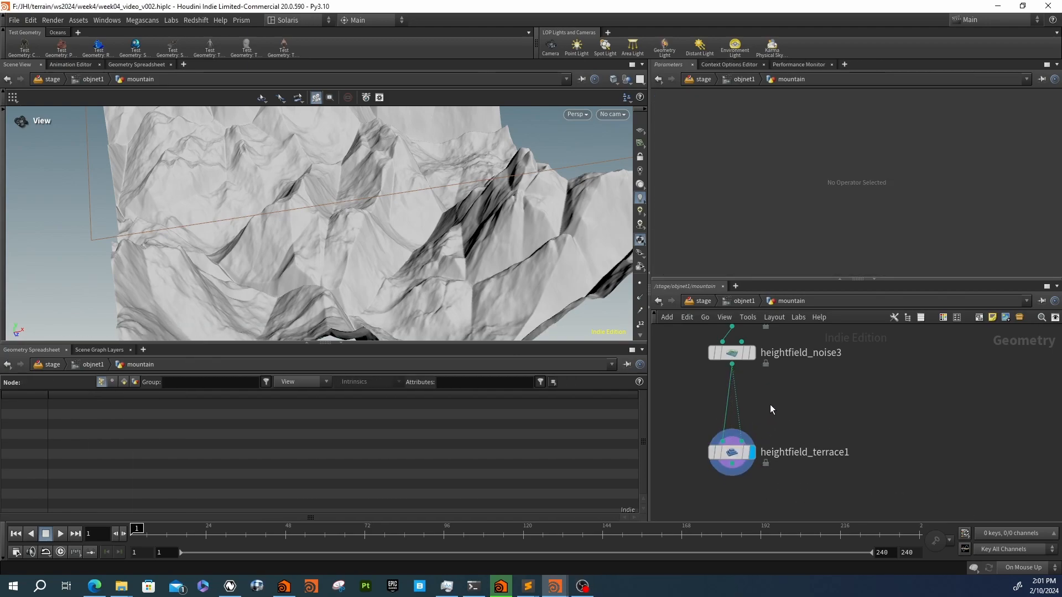
Compute the Min Height and Max Height range of heightfield_terrace1 from the terrain and inspect the terraces and ramp settings
left_click(728, 453)
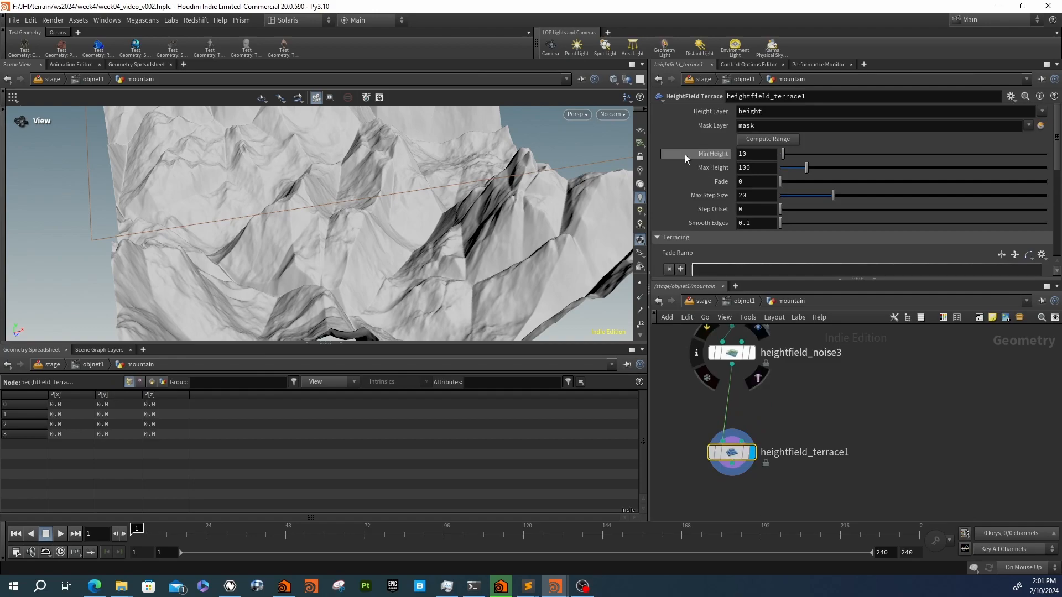
left_click(750, 142)
left_click_drag(418, 288, 539, 249)
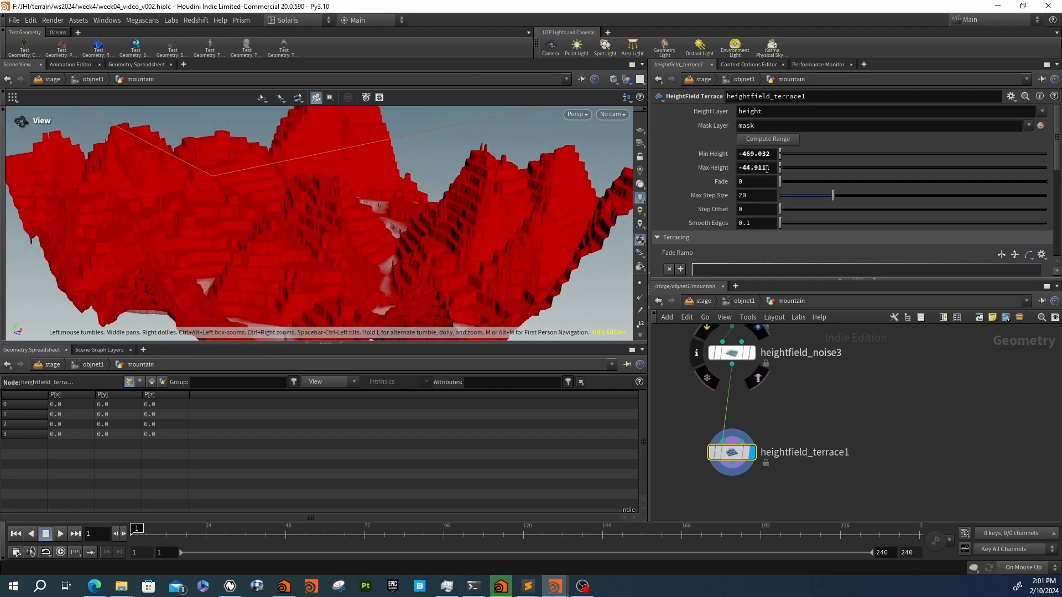
left_click_drag(454, 231, 393, 209)
middle_click_drag(392, 210, 308, 270)
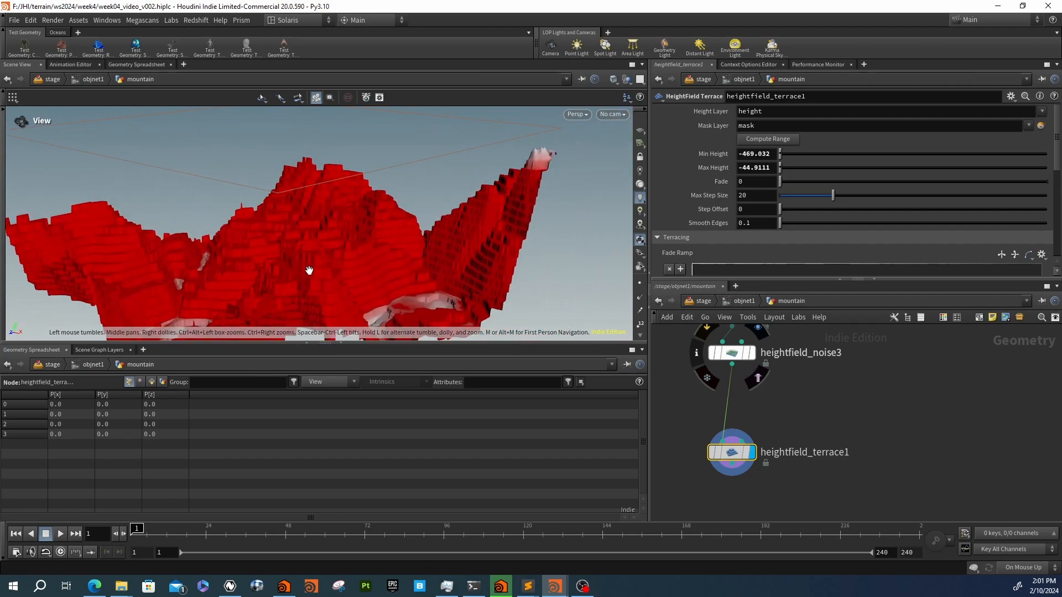
left_click_drag(483, 174, 555, 199)
scroll(707, 207, "down", 5)
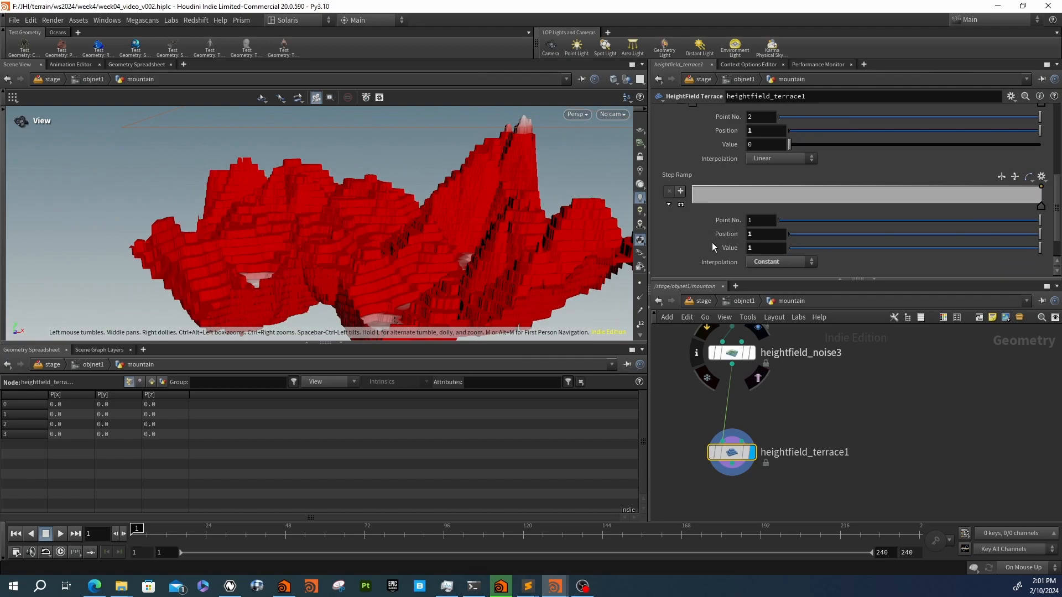
scroll(711, 241, "down", 2)
left_click_drag(323, 250, 256, 277)
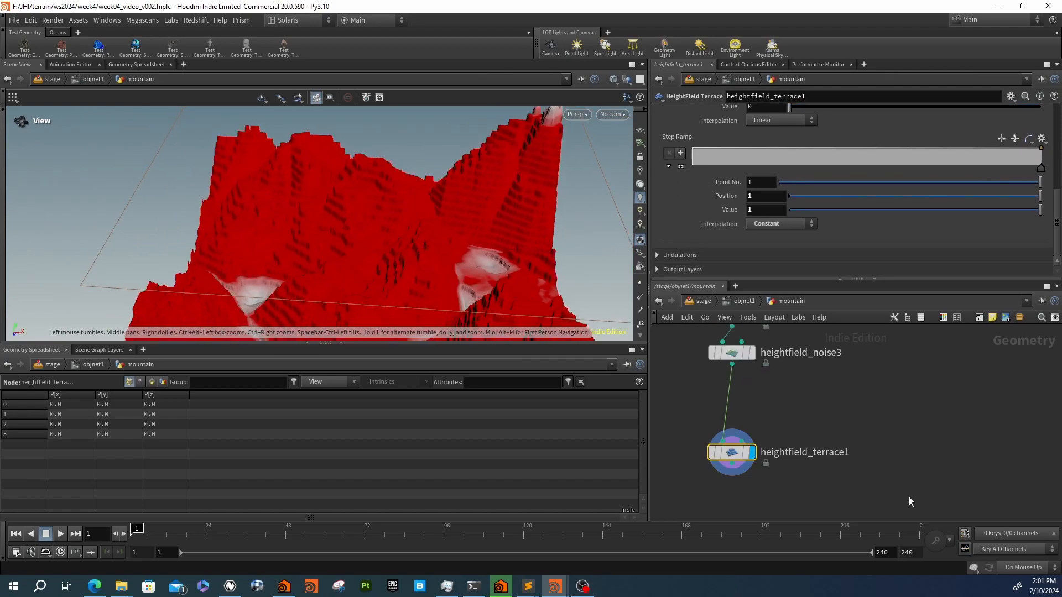
Add a HeightField Mask Noise node fed by heightfield_noise3, beside the link to the terrace node, and display its mask
key("Tab")
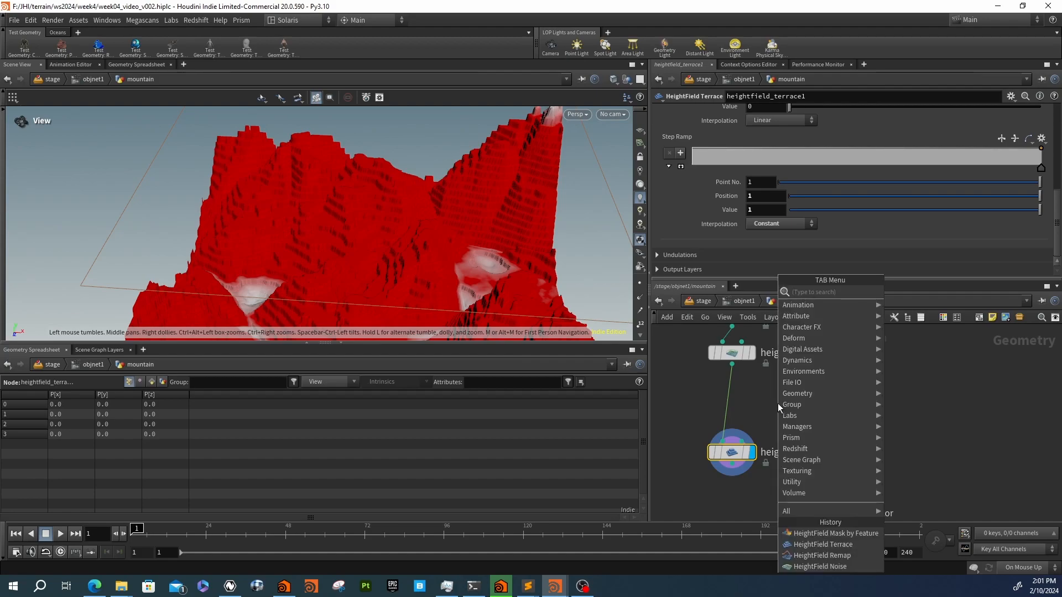
type("heino")
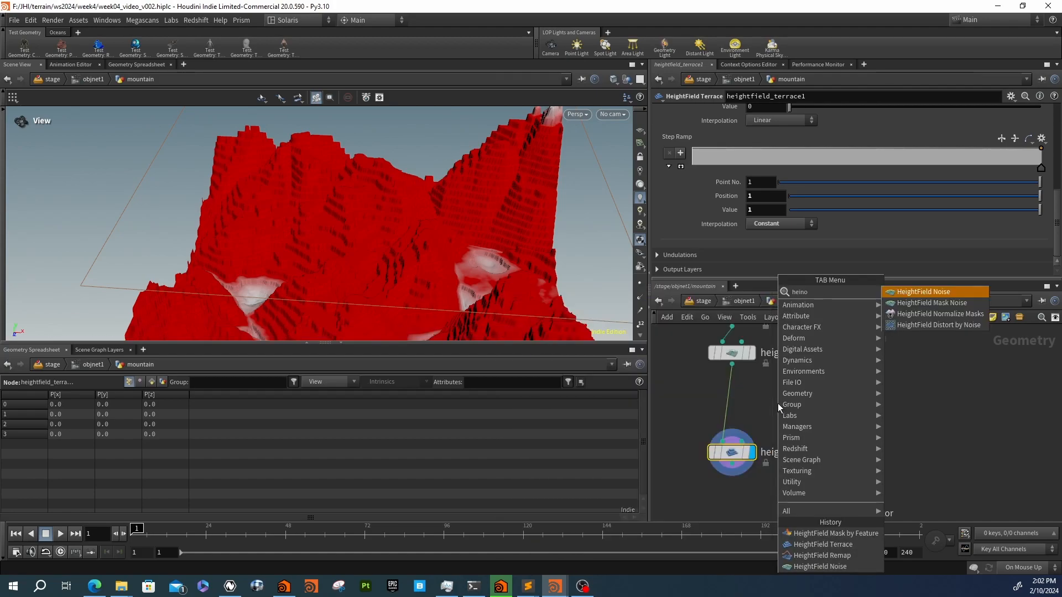
key("Escape")
left_click(739, 376)
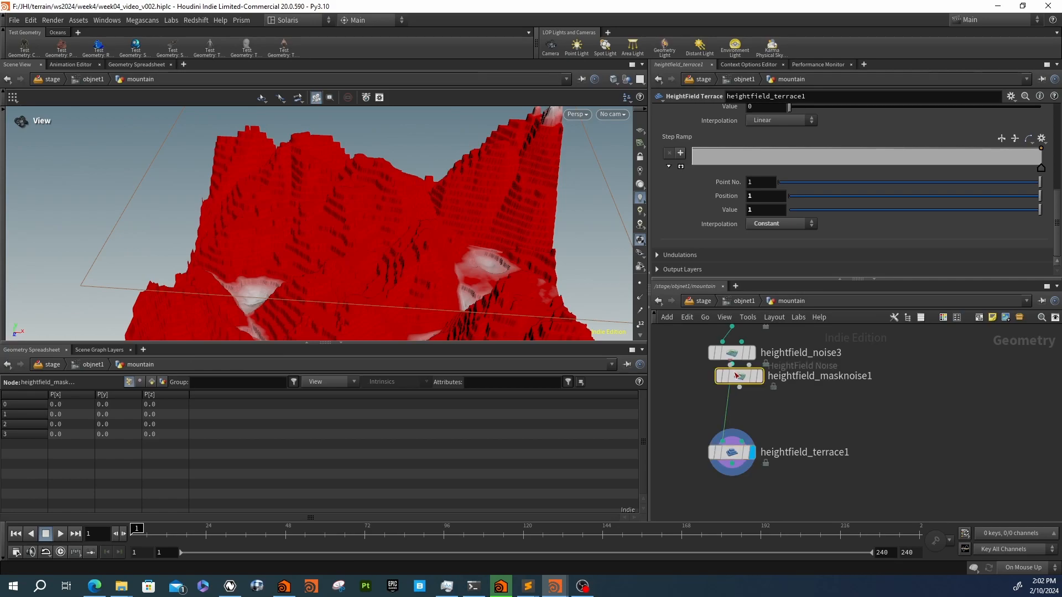
left_click_drag(739, 377, 784, 387)
left_click(784, 387)
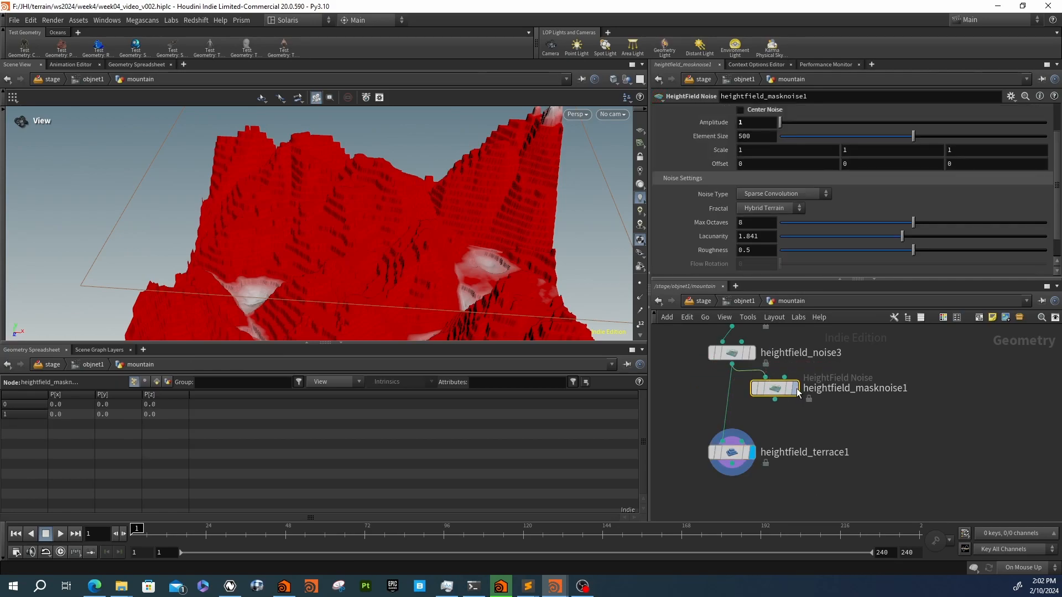
left_click(795, 388)
Set the Amplitude of heightfield_masknoise1 to 2
scroll(715, 222, "down", 1)
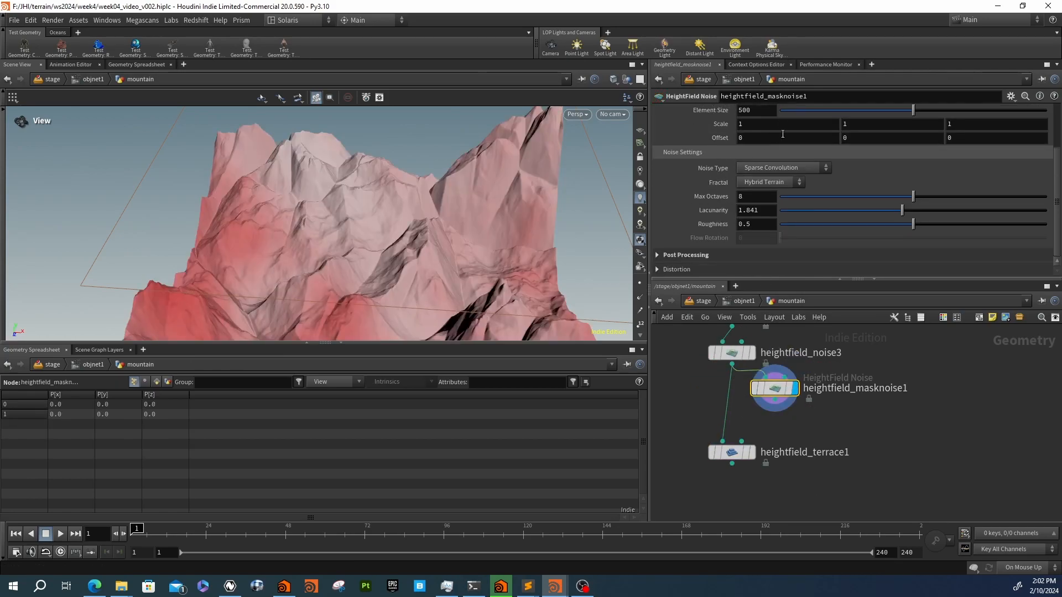
scroll(719, 211, "up", 2)
left_click_drag(780, 139, 781, 141)
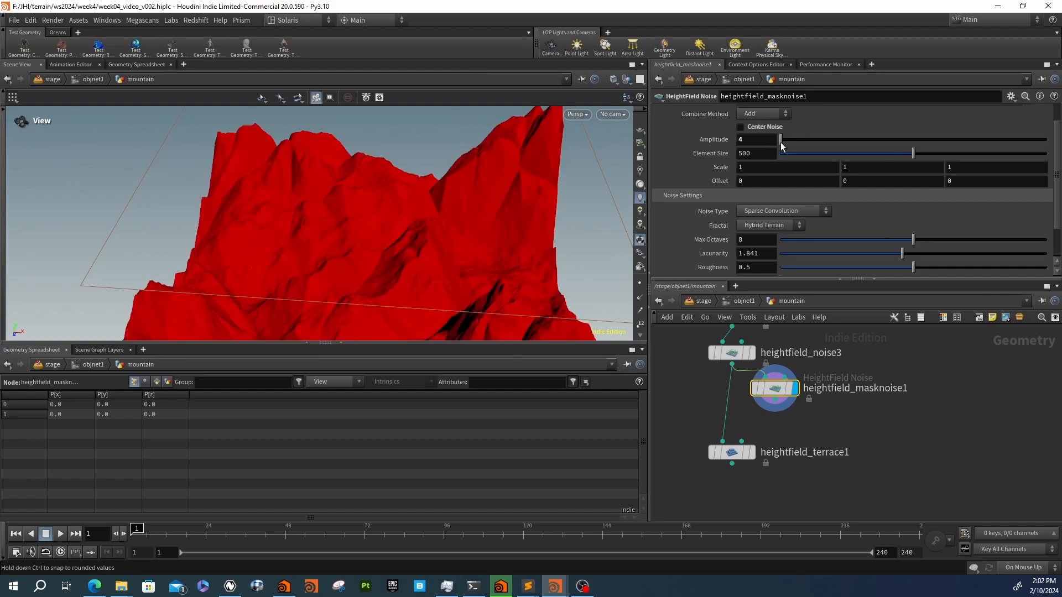
left_click(755, 143)
type("2")
key("Return")
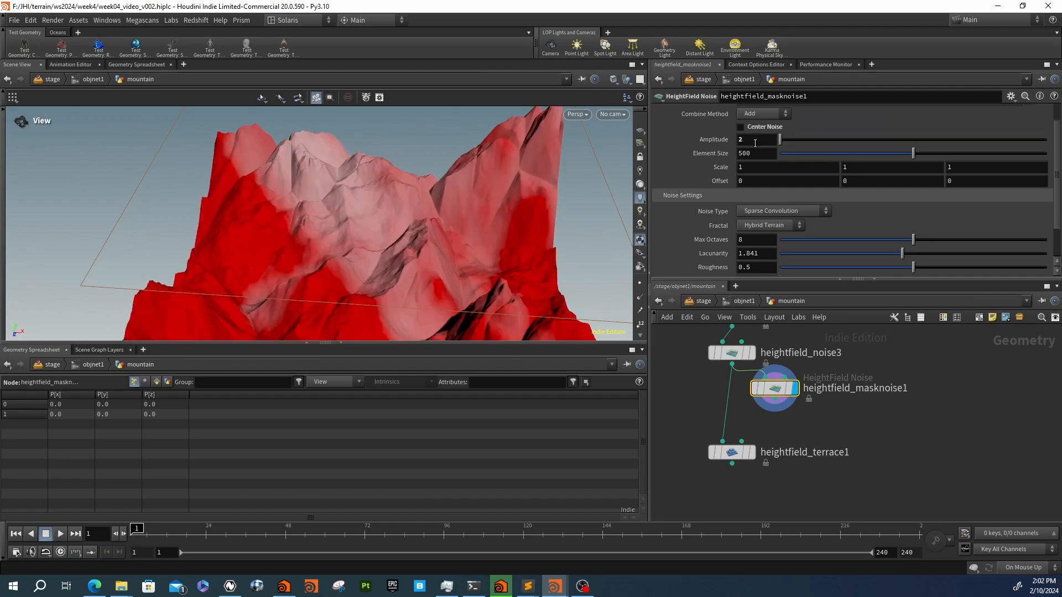
In the Post Processing settings of heightfield_masknoise1, enable Bias, then set Gain to 1 and Bias to 0.439
scroll(699, 198, "down", 3)
left_click(684, 255)
scroll(682, 227, "down", 3)
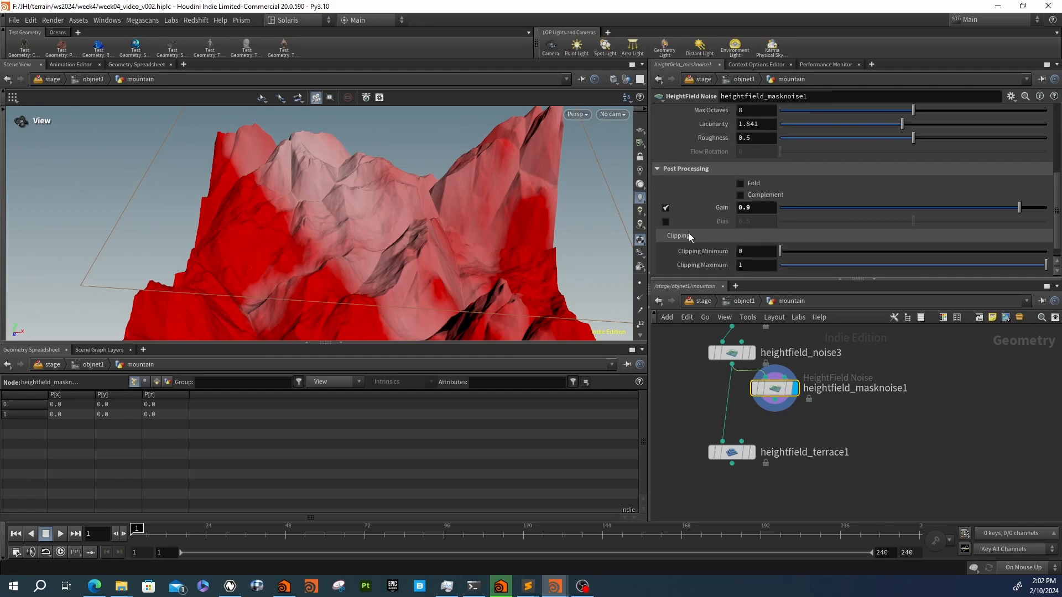
left_click(665, 222)
left_click_drag(913, 221, 819, 223)
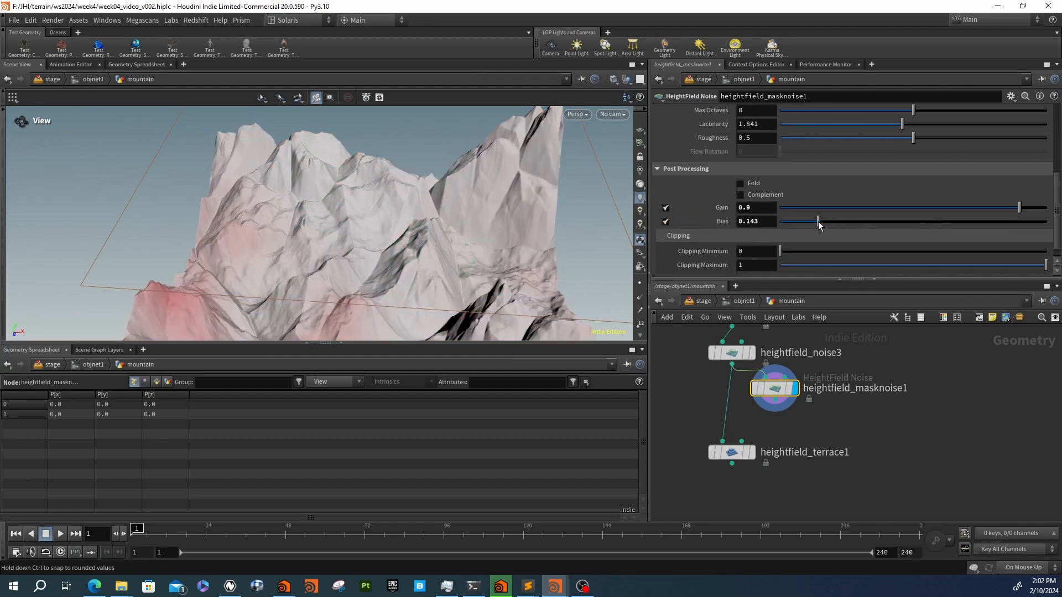
left_click_drag(1019, 207, 1040, 208)
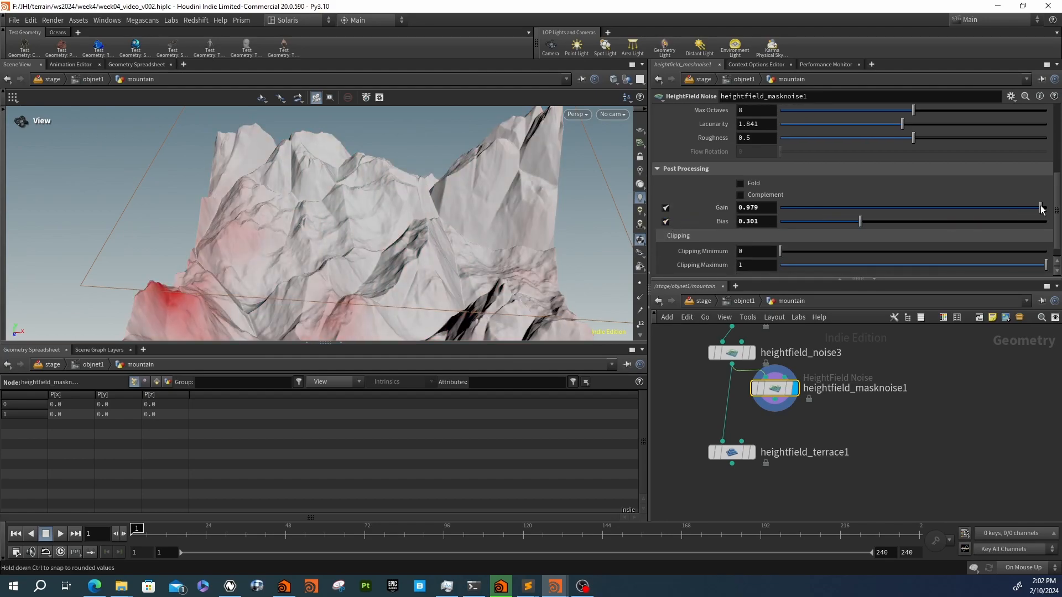
left_click_drag(877, 212, 1046, 210)
left_click_drag(932, 223, 897, 224)
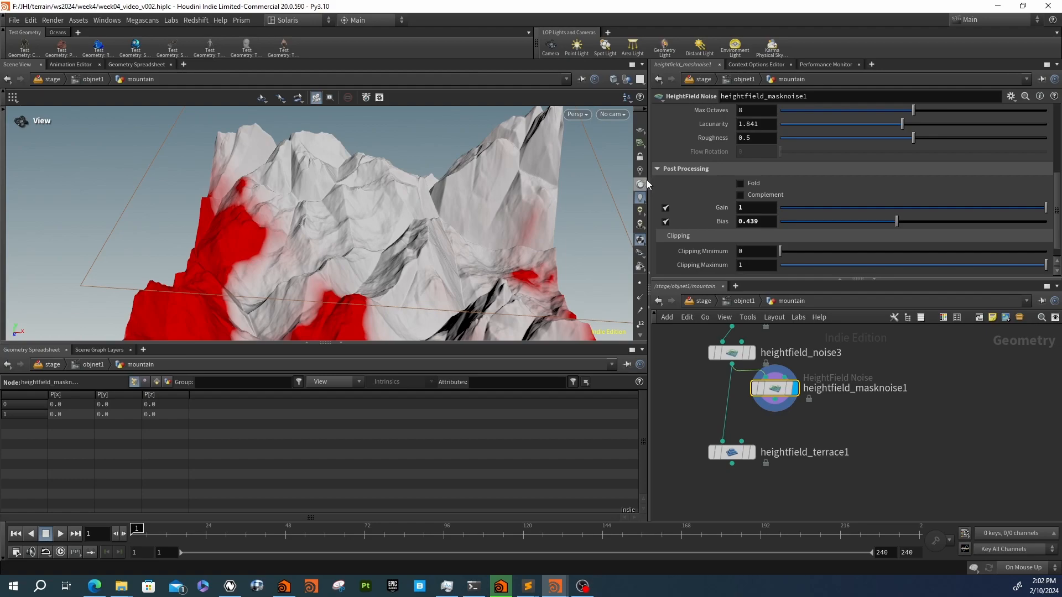
Reduce the Element Size of heightfield_masknoise1 to 94 for smaller mask patches
scroll(699, 168, "up", 5)
left_click(816, 168)
left_click_drag(814, 172, 807, 173)
left_click_drag(288, 221, 382, 232)
Connect heightfield_masknoise1 to the mask input of heightfield_terrace1 and display the masked terraces
left_click(775, 400)
left_click(753, 459)
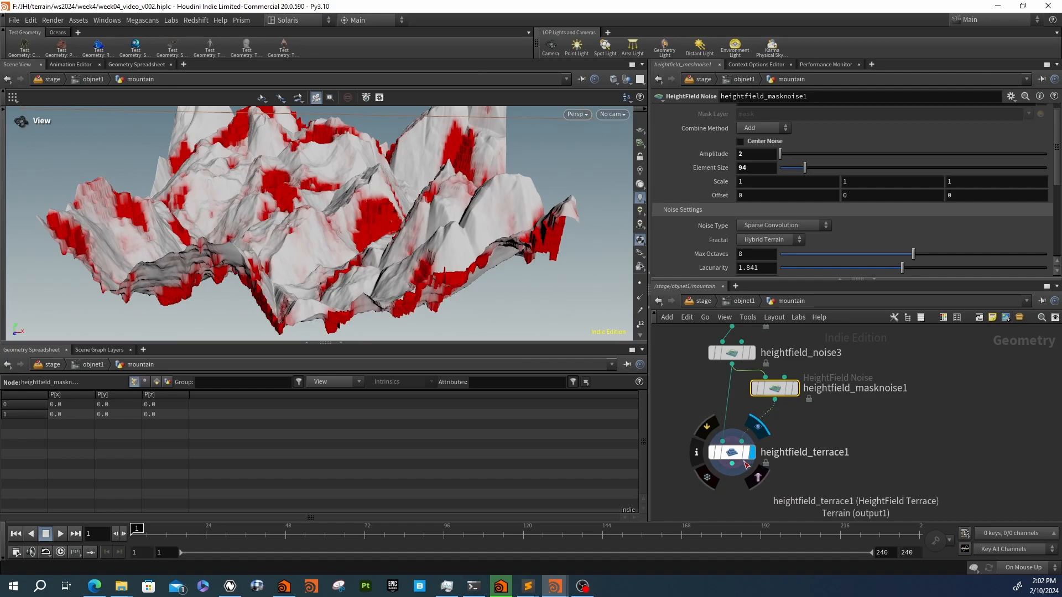
left_click_drag(392, 247, 401, 298)
scroll(711, 259, "down", 5)
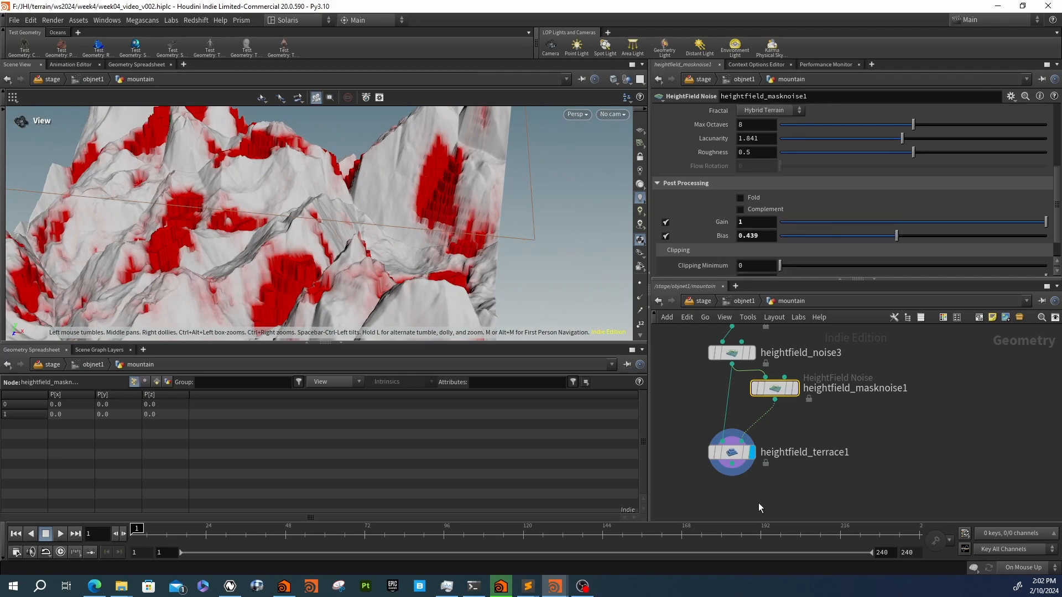
Try a Max Step Size of 56.4 on heightfield_terrace1 and view the terraces
left_click(724, 452)
scroll(709, 214, "up", 10)
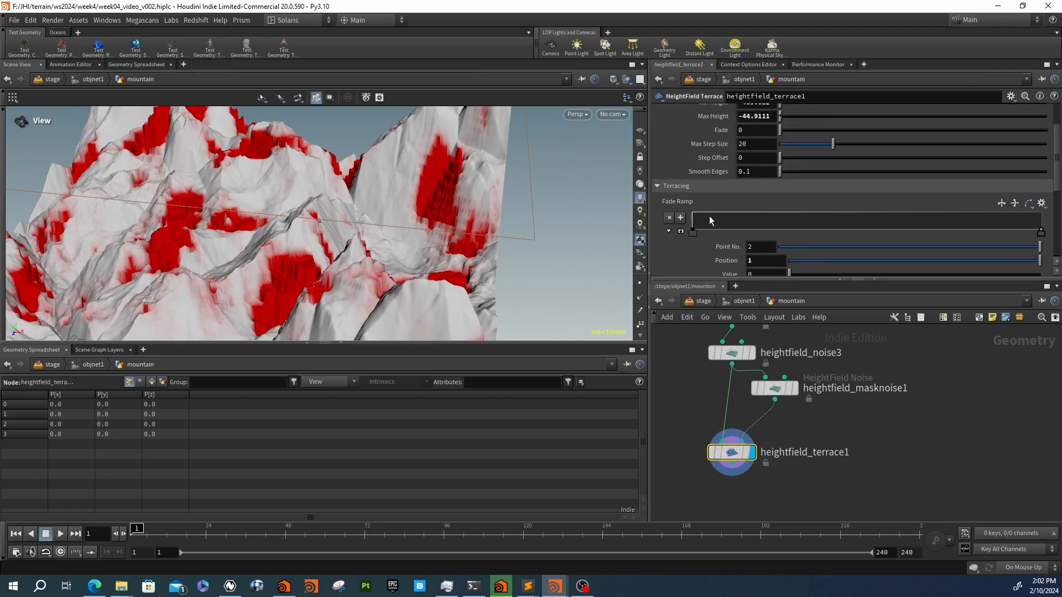
left_click_drag(832, 195, 930, 194)
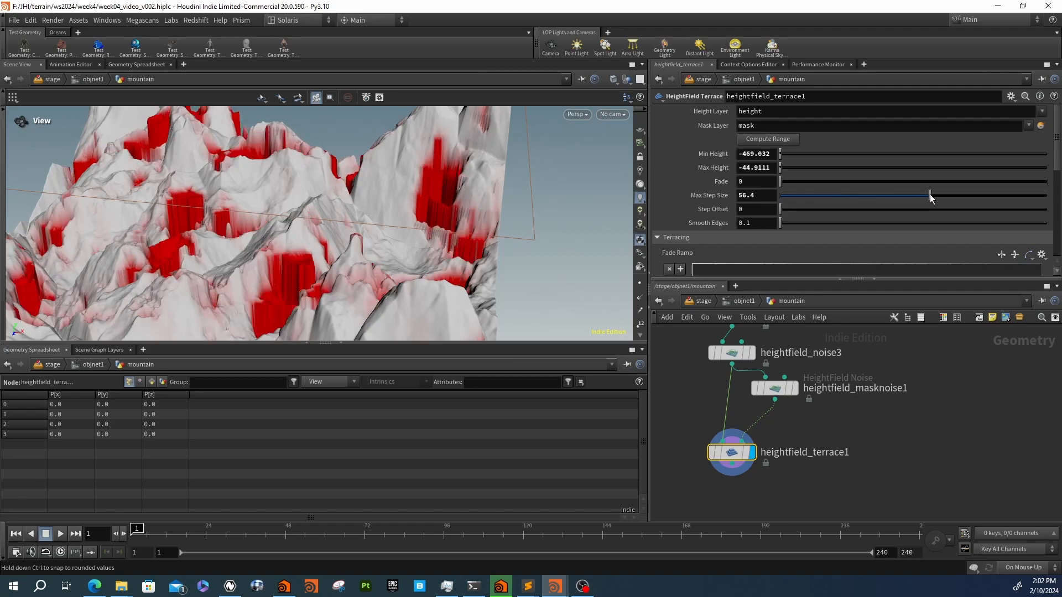
left_click_drag(450, 218, 238, 279)
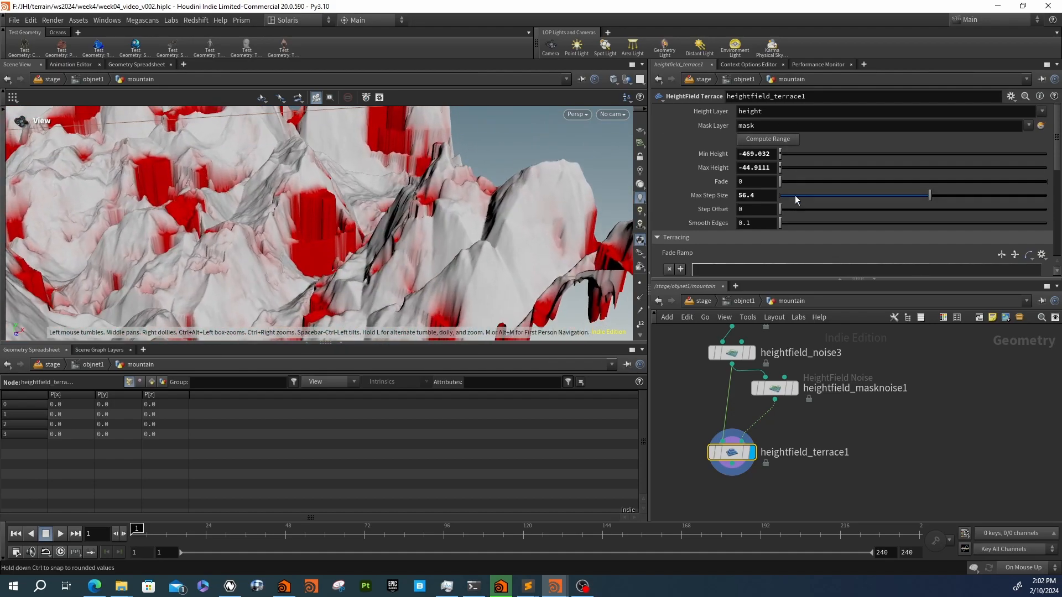
Set the Max Step Size of heightfield_terrace1 to 10 and inspect the terraces up close
left_click(771, 194)
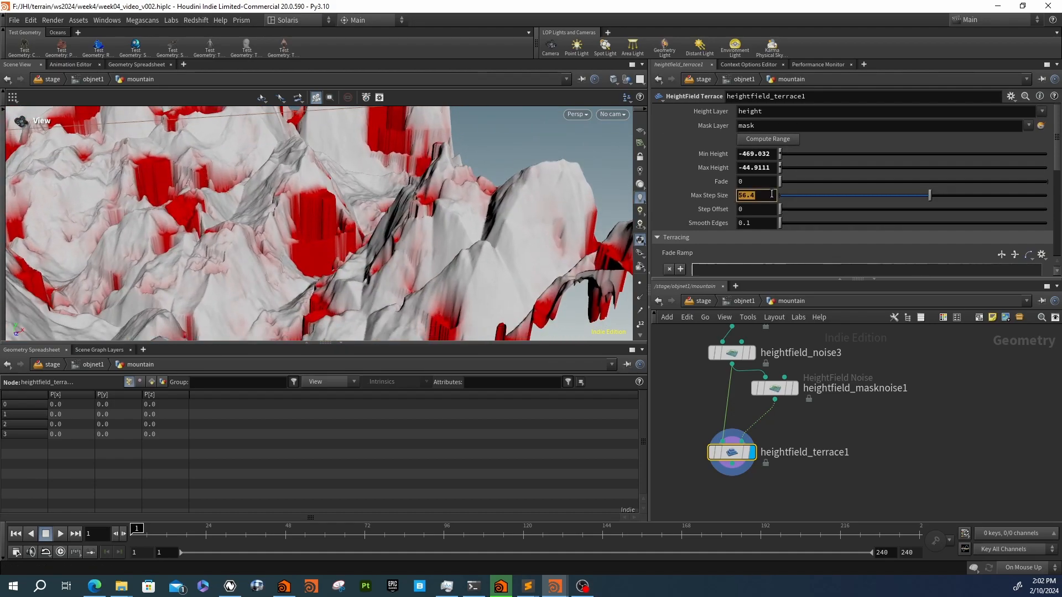
type("10")
key("Return")
left_click_drag(442, 186, 277, 243)
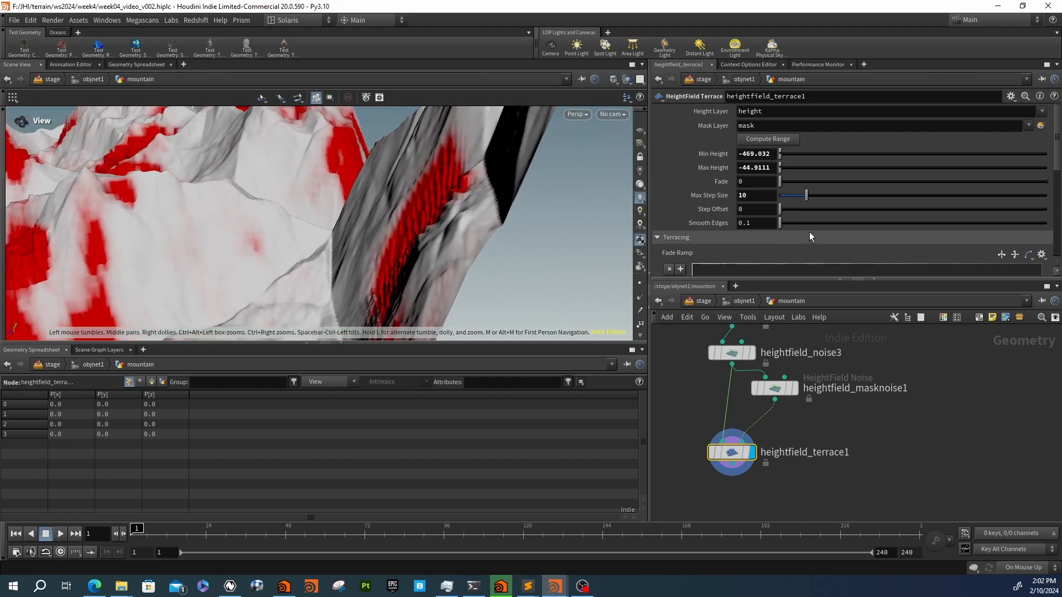
Try Smooth Edges values of 7.1 and 1 on heightfield_terrace1
scroll(729, 192, "down", 2)
scroll(695, 211, "down", 2)
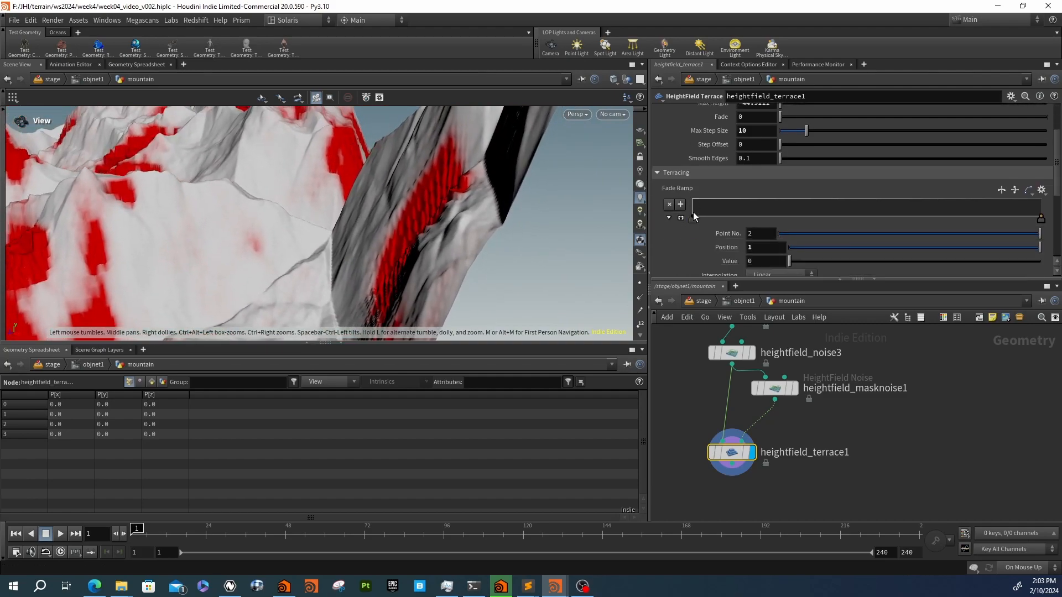
left_click_drag(783, 161, 799, 159)
left_click_drag(454, 200, 553, 221)
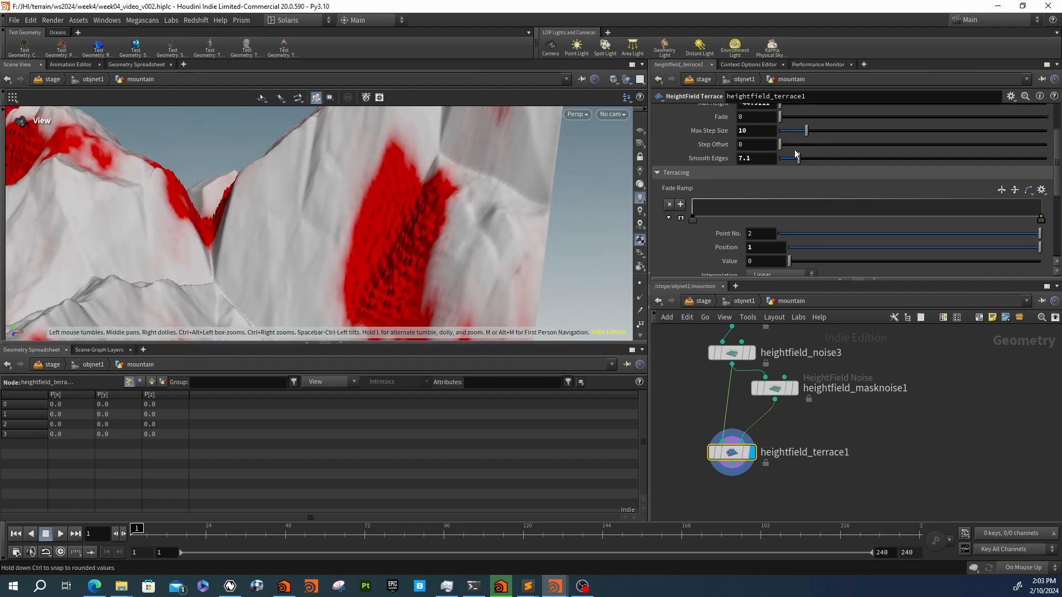
left_click(760, 156)
type("1")
key("Return")
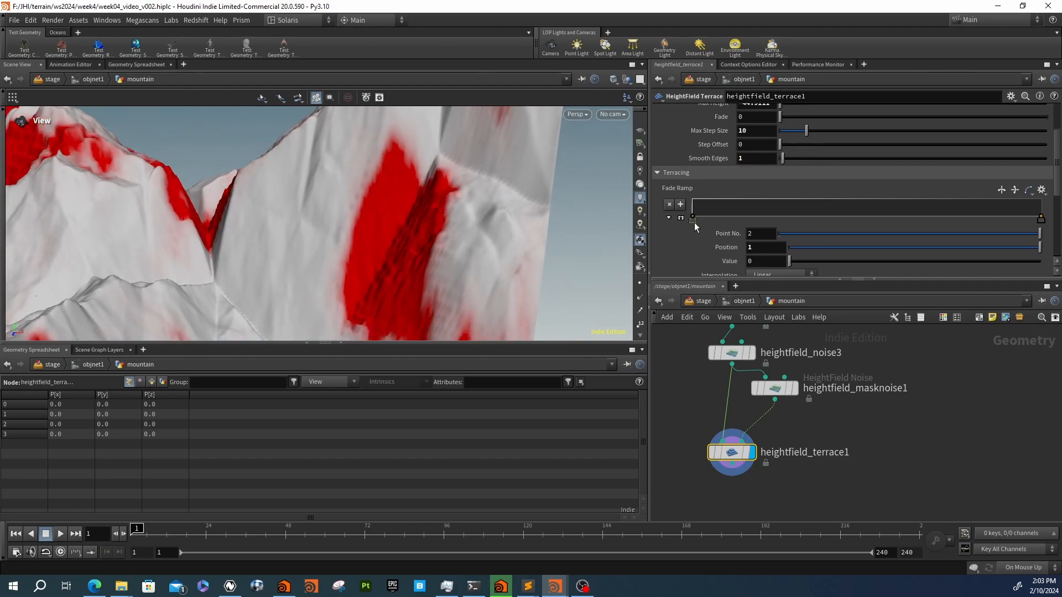
Set Smooth Edges of heightfield_terrace1 to 0
left_click(752, 161)
type("0")
key("Return")
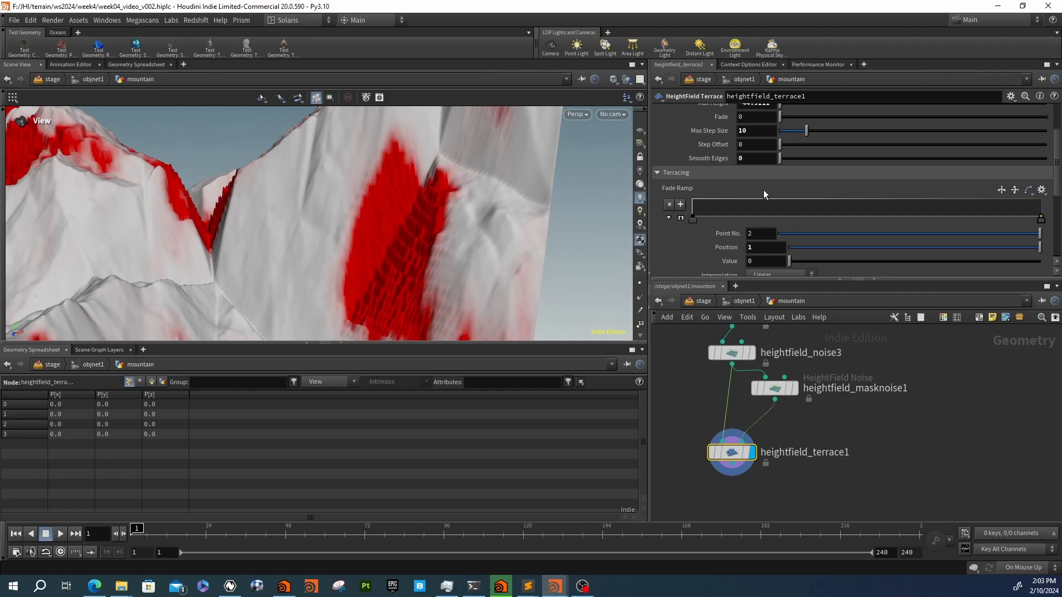
Raise the end point of the terrace's Fade Ramp to a value of 1
scroll(713, 246, "down", 3)
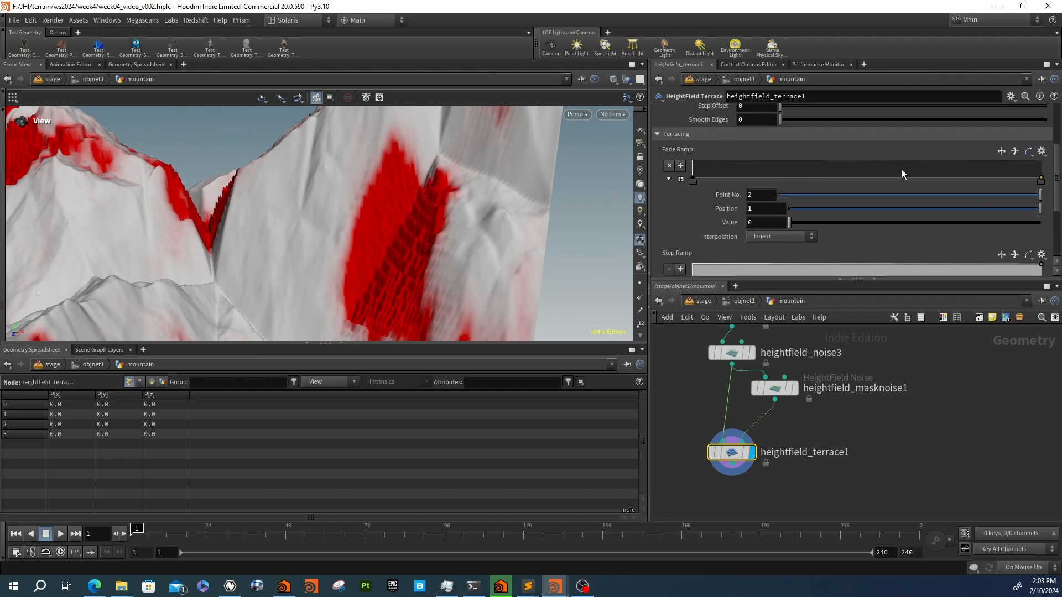
left_click_drag(1042, 181, 1042, 161)
left_click_drag(455, 198, 409, 171)
Set the Max Step Size of heightfield_terrace1 to 32.3 and check the larger terraces
scroll(718, 206, "up", 8)
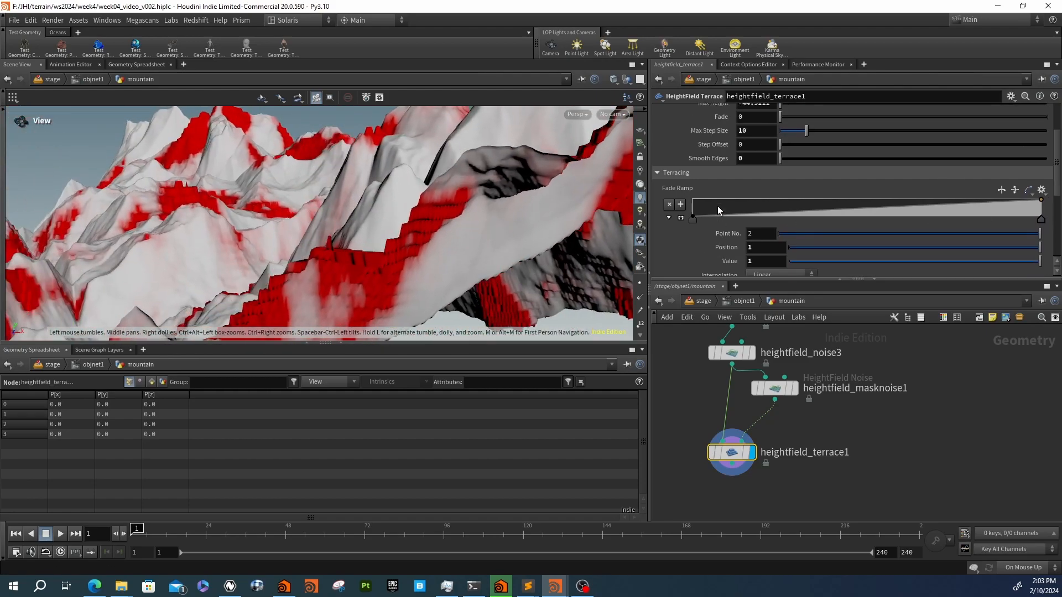
left_click_drag(818, 195, 865, 194)
left_click_drag(480, 186, 200, 267)
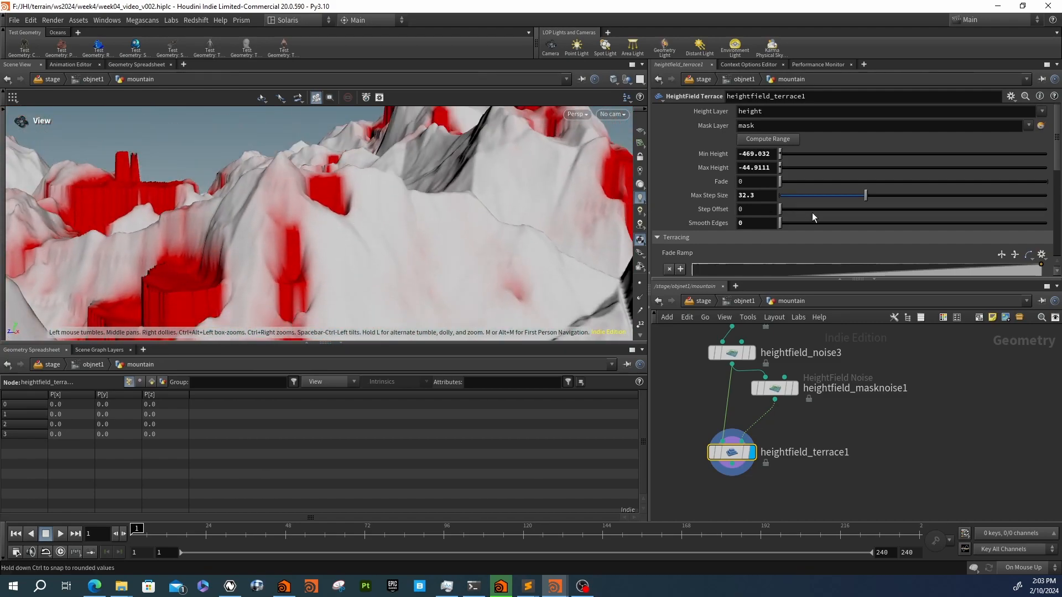
scroll(711, 185, "down", 1)
scroll(711, 185, "up", 1)
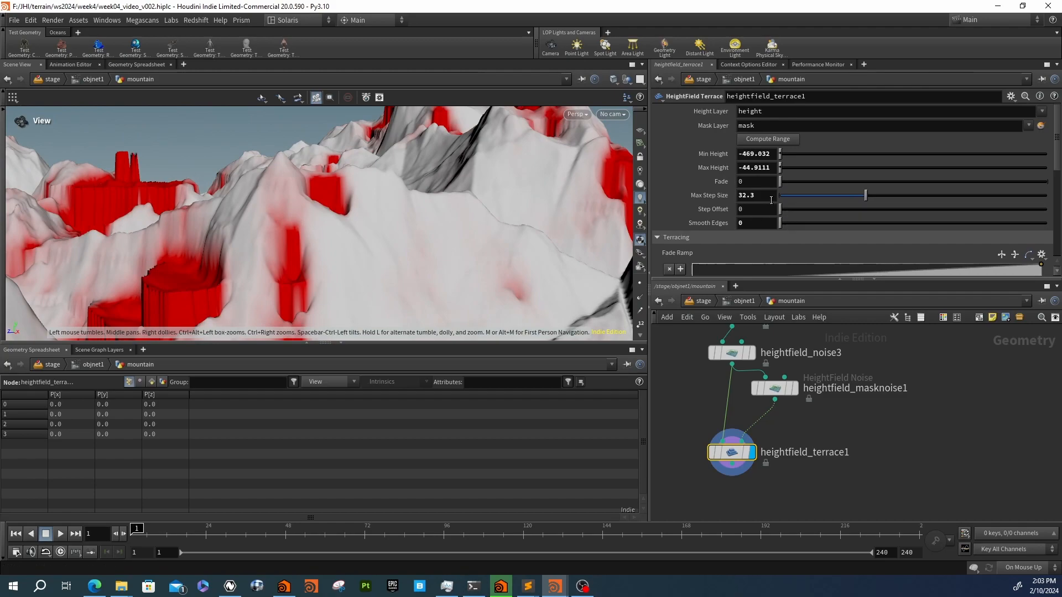
Raise the Fade of heightfield_terrace1 to 0.638 and inspect the terraced slopes up close
scroll(704, 195, "down", 1)
mouse_move(798, 160)
left_mouse_down()
mouse_move(969, 156)
mouse_move(950, 151)
left_mouse_up()
left_click_drag(323, 228, 399, 193)
right_click_drag(398, 193, 372, 301)
mouse_move(372, 301)
left_mouse_down()
mouse_move(325, 268)
mouse_move(282, 280)
mouse_move(349, 266)
left_mouse_up()
left_click_drag(461, 203, 254, 221)
right_click_drag(146, 242, 239, 246)
left_click_drag(239, 246, 243, 224)
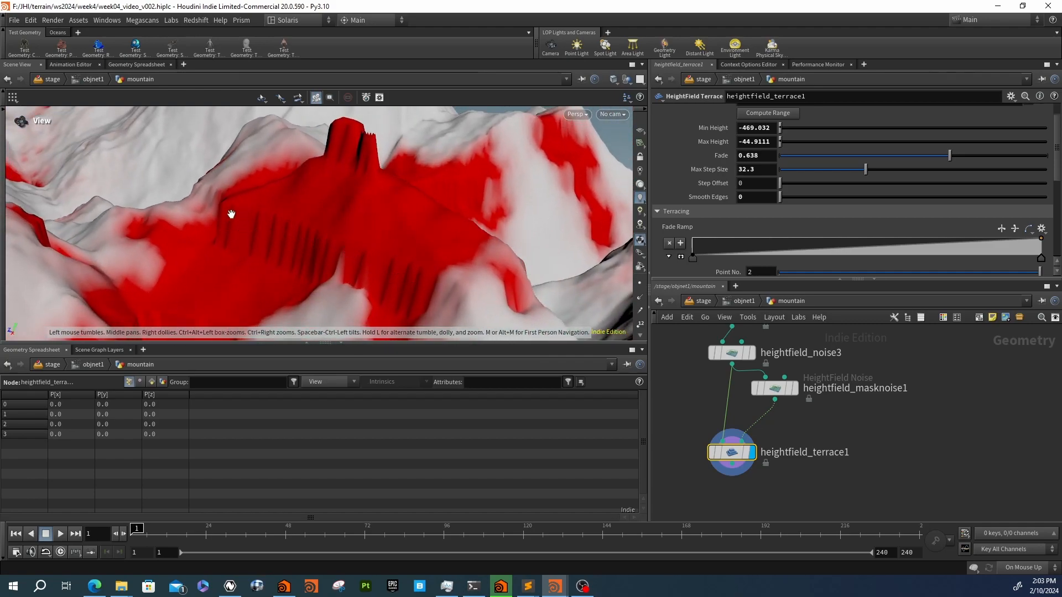
Try a much lower Fade on heightfield_terrace1 and compare the terraces across the mountain
left_click_drag(934, 158, 825, 157)
left_click_drag(274, 238, 155, 231)
left_click_drag(401, 257, 482, 297)
left_click_drag(338, 219, 553, 266)
Review the noise and Post Processing settings of heightfield_masknoise1 against the masked terraces
left_click(790, 392)
scroll(689, 201, "down", 5)
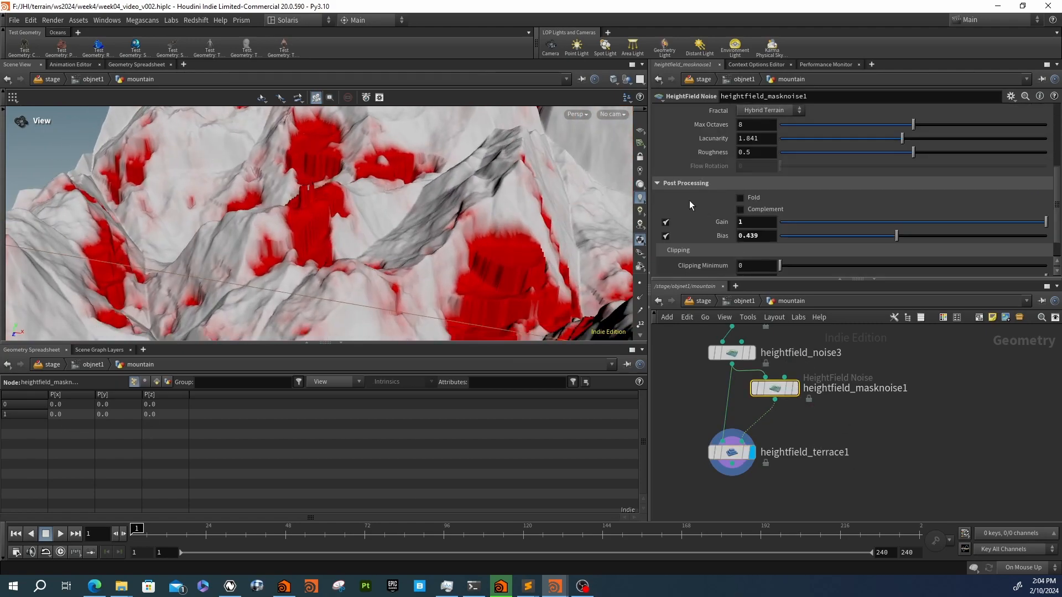
left_click_drag(357, 204, 408, 254)
scroll(735, 185, "up", 1)
scroll(735, 185, "up", 1)
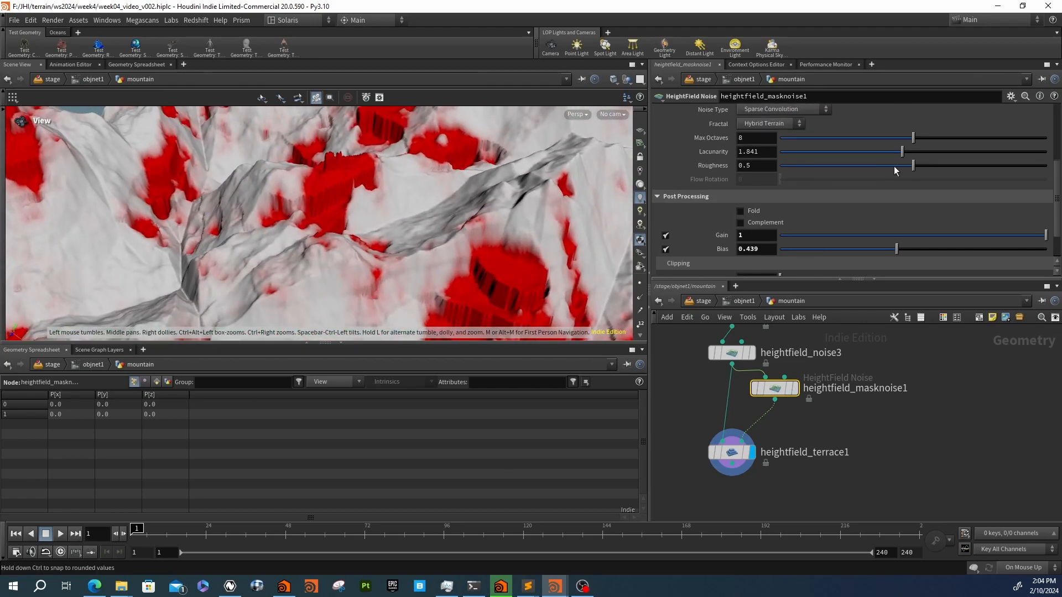
Set the Fade of heightfield_terrace1 to 0.588 and check the terraces
left_click(731, 452)
left_click_drag(832, 169, 937, 168)
left_click_drag(543, 277, 477, 206)
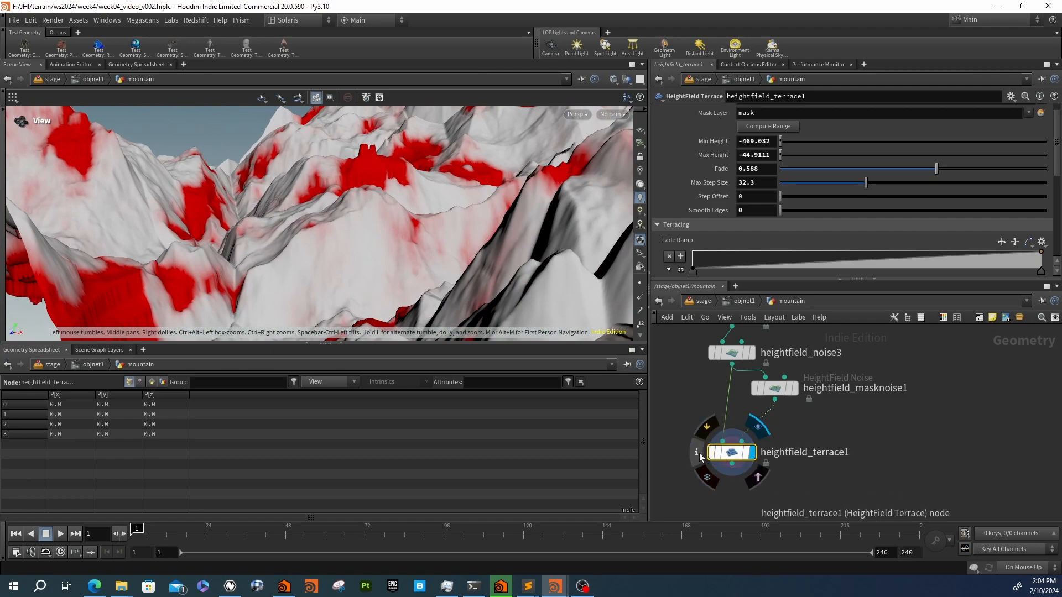
Check the node information of heightfield_terrace1 for its output volume layers
left_click(698, 452)
left_click(697, 451)
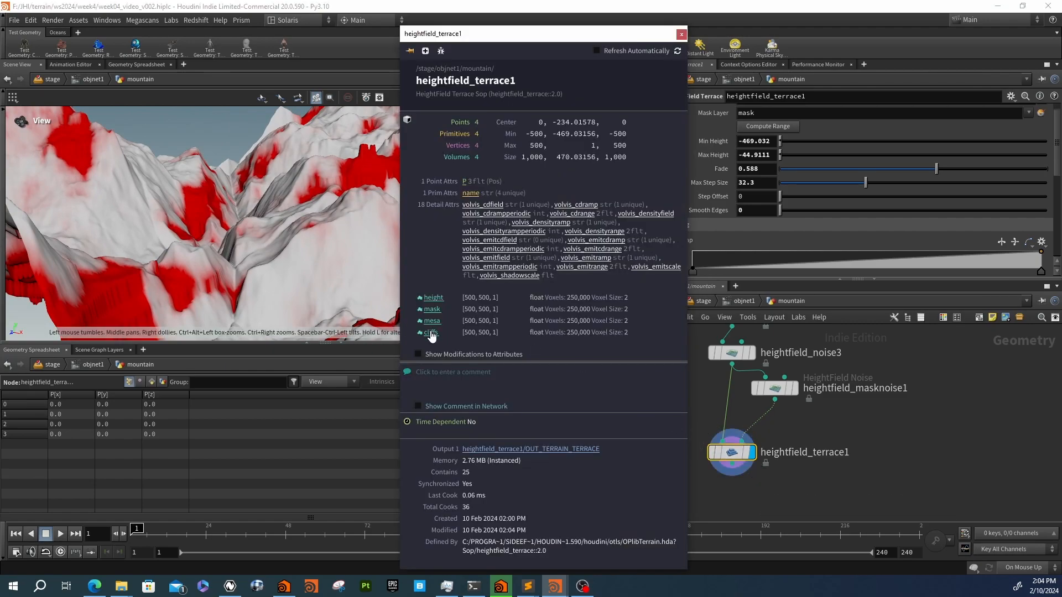
left_click(682, 35)
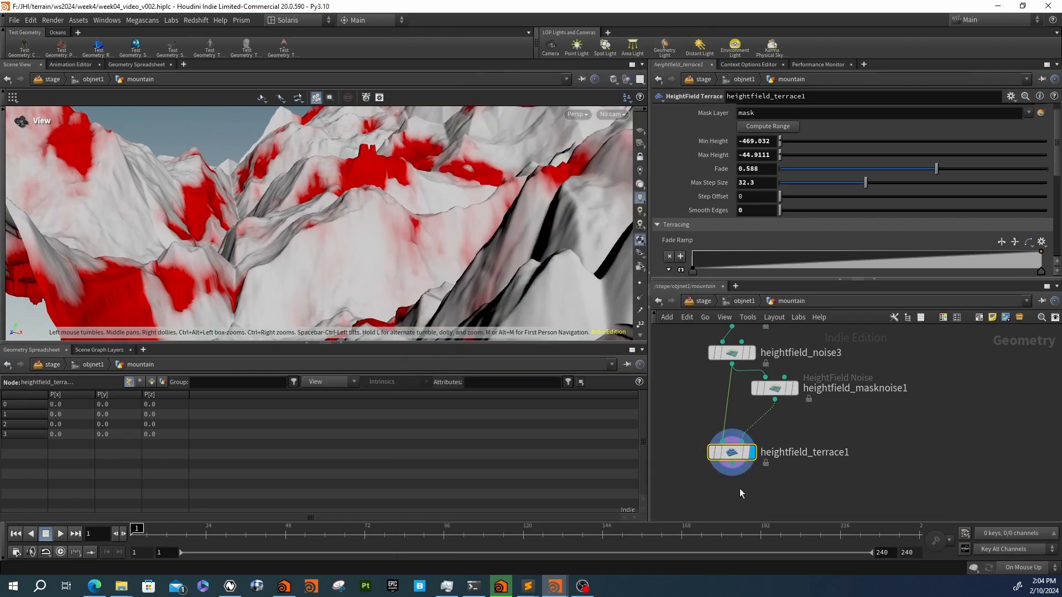
Add a HeightField Visualize node fed by heightfield_terrace1 and display it
key("Tab")
type("hvis")
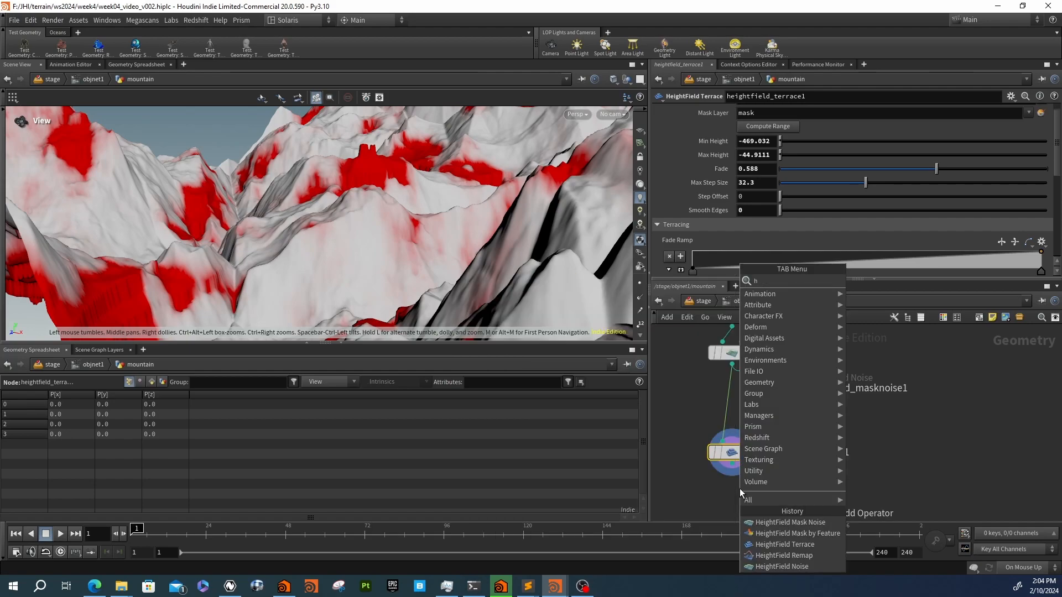
key("Return")
left_click(741, 493)
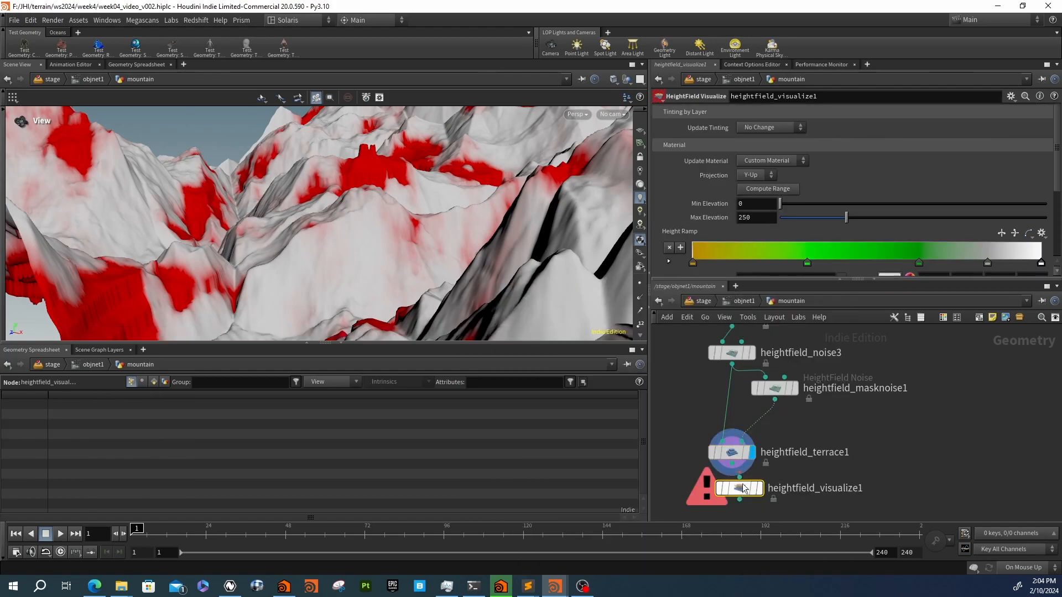
left_click(739, 479)
left_click_drag(803, 489, 809, 492)
left_click(833, 490)
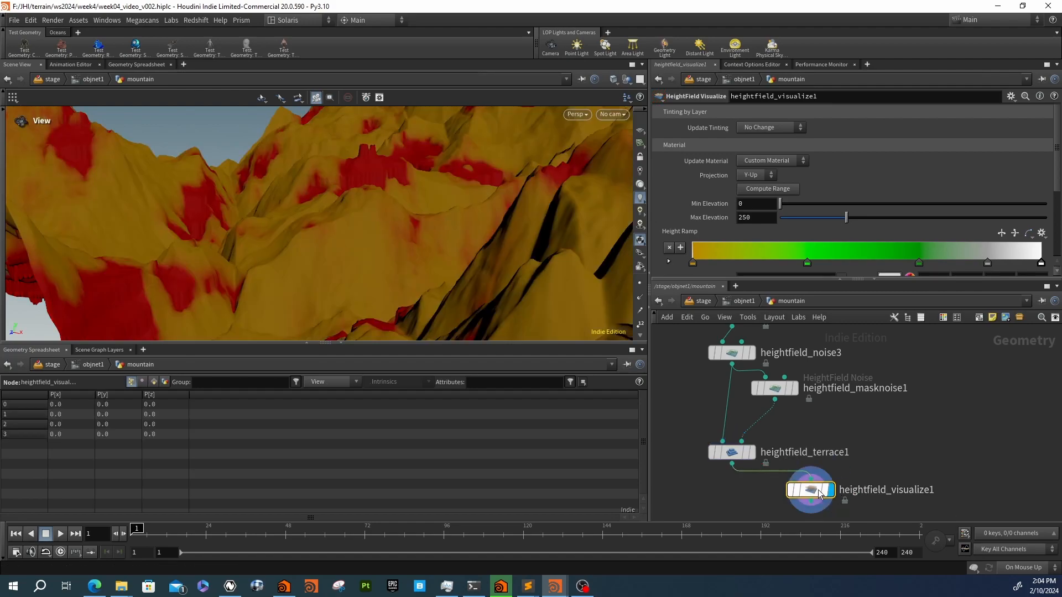
Compute the elevation range of heightfield_visualize1 and inspect the coloured mountain
left_click(767, 188)
scroll(324, 192, "down", 5)
right_click_drag(325, 192, 301, 193)
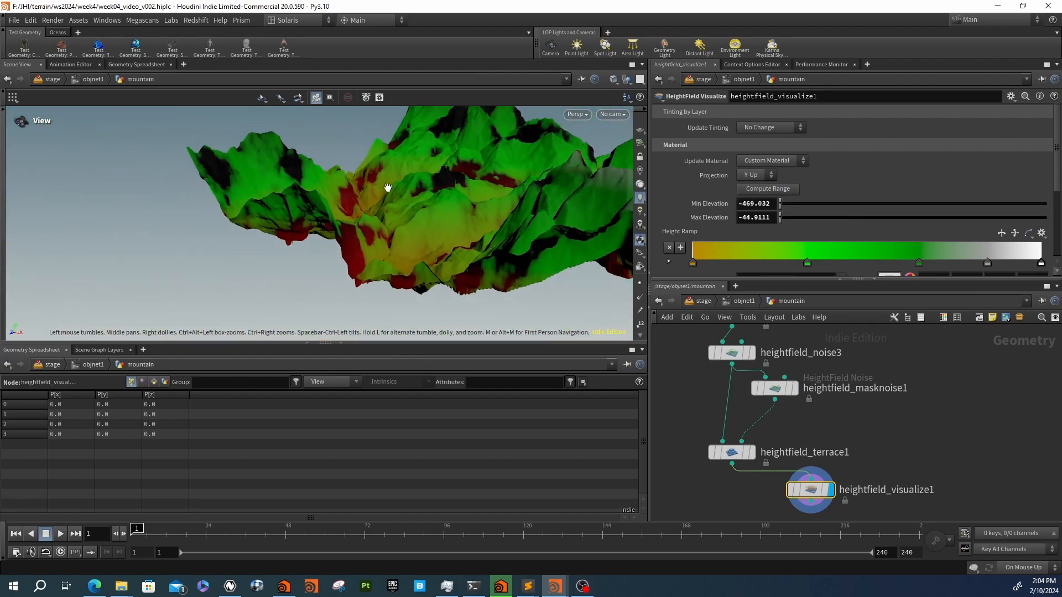
left_click_drag(374, 189, 348, 211)
right_click_drag(349, 211, 419, 261)
middle_click_drag(419, 261, 480, 305)
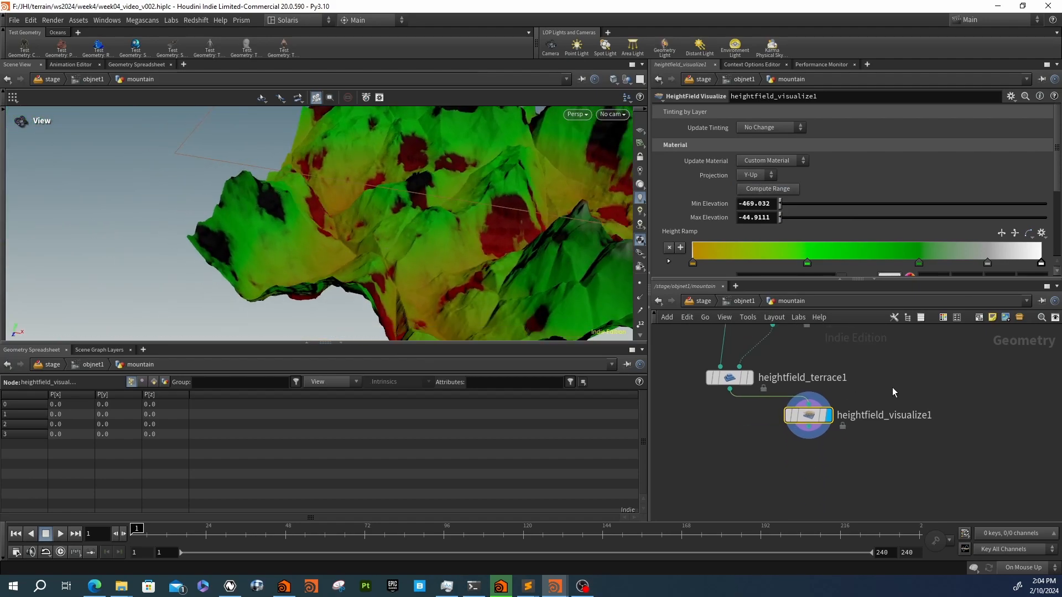
Insert a HeightField Mask Clear node between heightfield_terrace1 and heightfield_visualize1
key("Tab")
type("heimaskc")
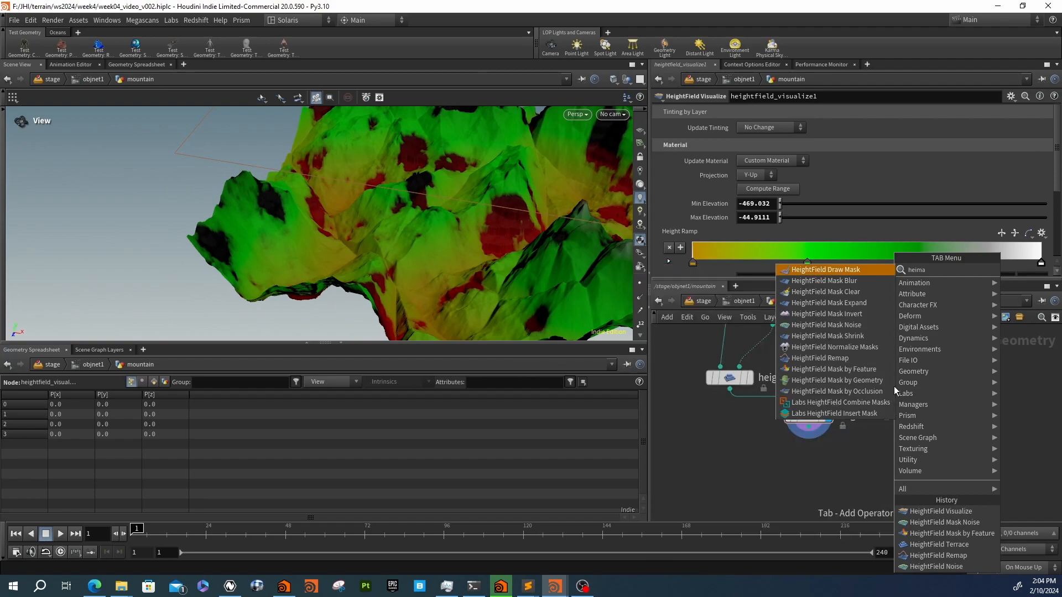
key("Return")
left_click(894, 386)
left_click_drag(894, 386, 808, 423)
left_click_drag(534, 241, 398, 259)
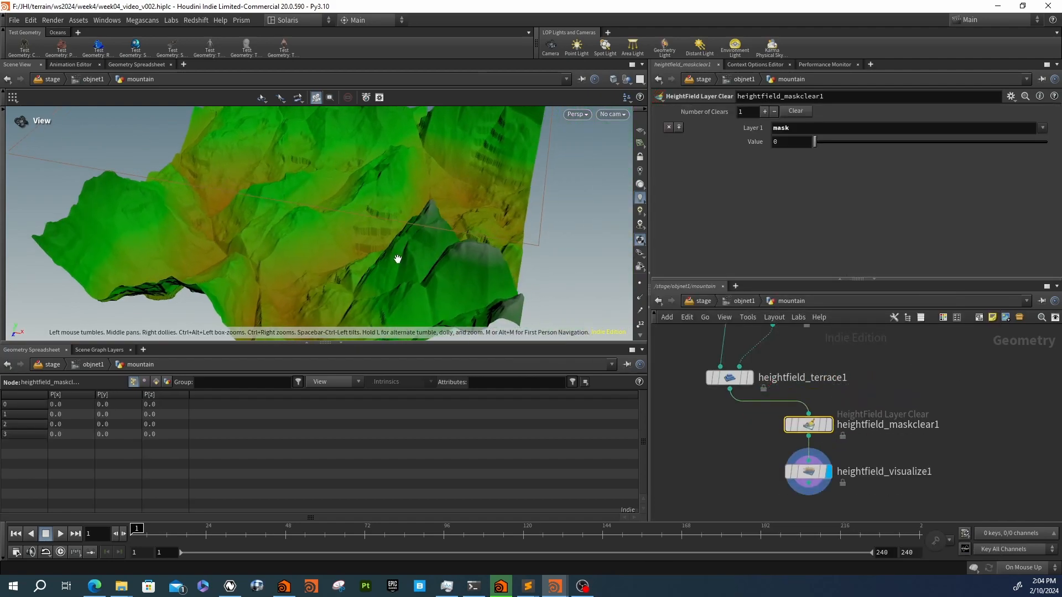
Assign the mesa layer to Layer 2 of heightfield_visualize1 and set Color 2 to pure red
left_click(808, 471)
scroll(713, 236, "down", 3)
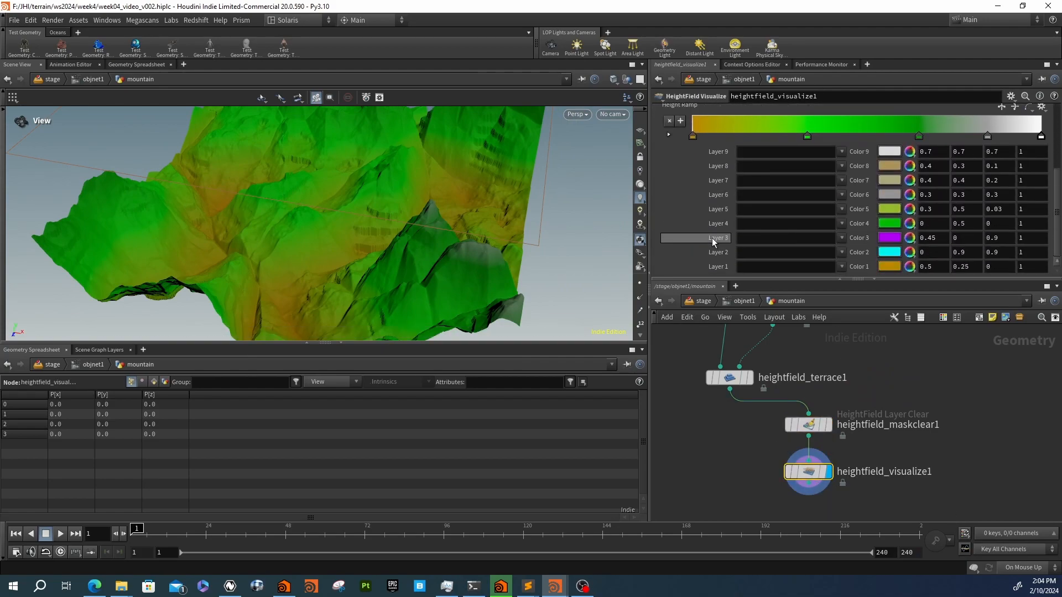
left_click(841, 252)
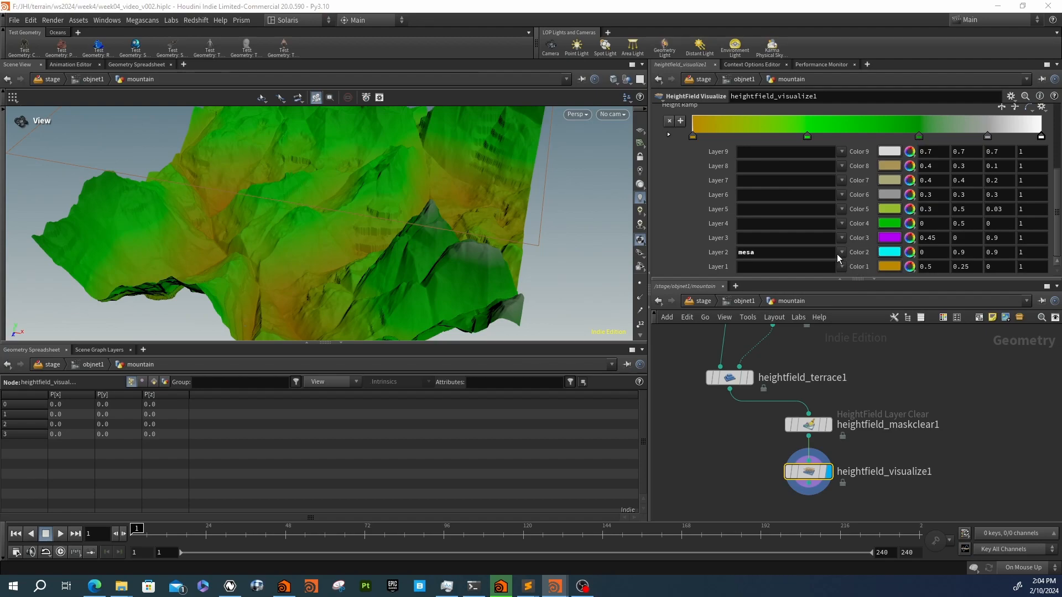
left_click(888, 252)
left_click(853, 174)
left_click(1050, 136)
left_click_drag(299, 166, 602, 253)
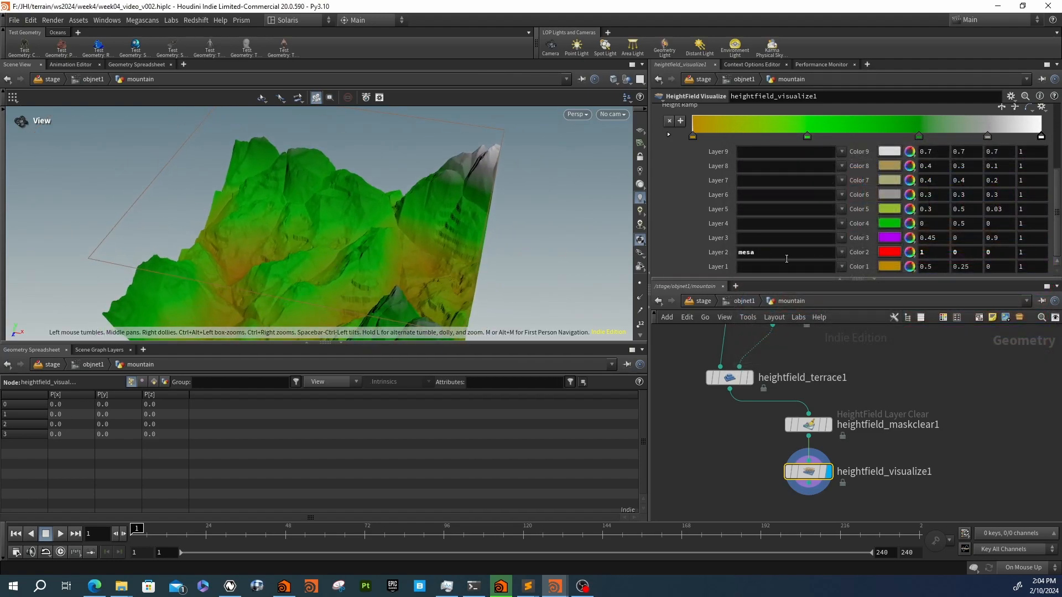
Switch Layer 2 of heightfield_visualize1 to cliffs and inspect where the cliffs lie on the mountain
left_click(841, 253)
left_click(848, 288)
left_click_drag(316, 239, 354, 213)
right_click_drag(354, 213, 600, 214)
left_click_drag(457, 244, 251, 243)
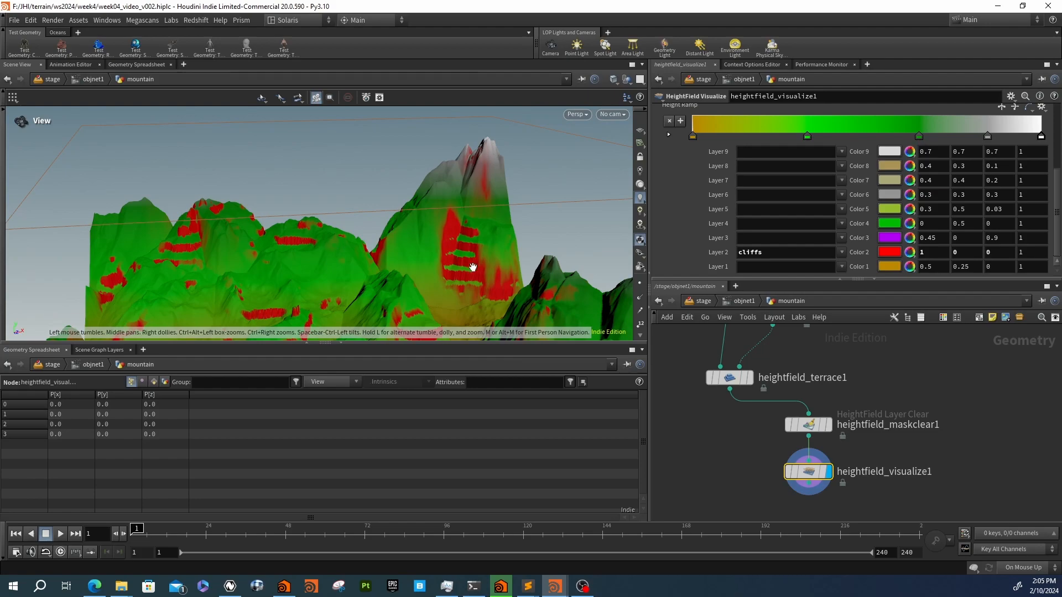
left_click_drag(377, 244, 485, 265)
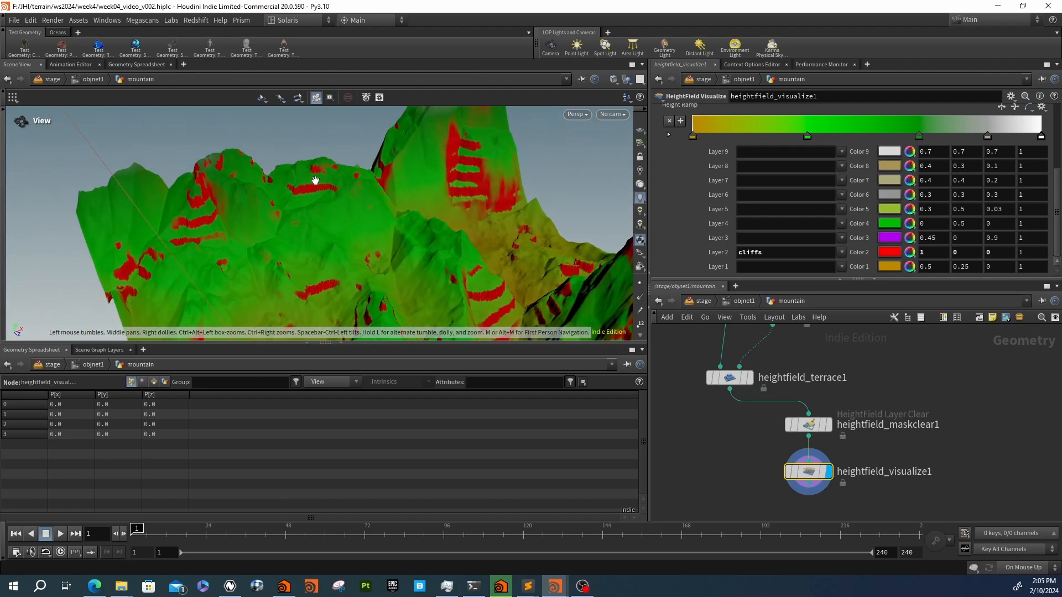
left_click_drag(493, 298, 428, 269)
Set the Undulations Type of heightfield_terrace1 to Standard with an Amplitude of 91
left_click(729, 377)
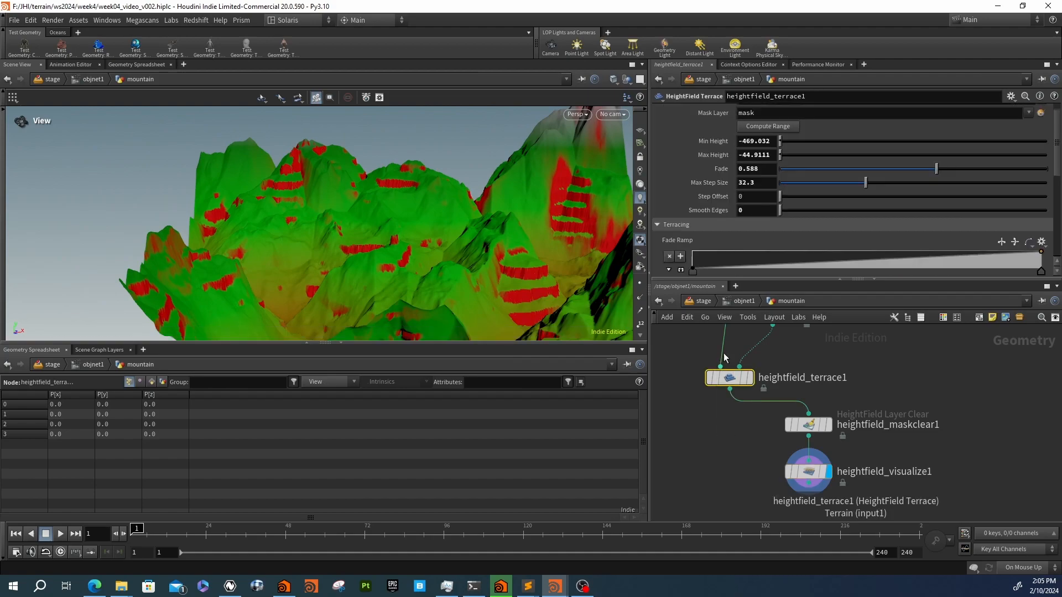
scroll(728, 247, "down", 3)
scroll(698, 223, "down", 4)
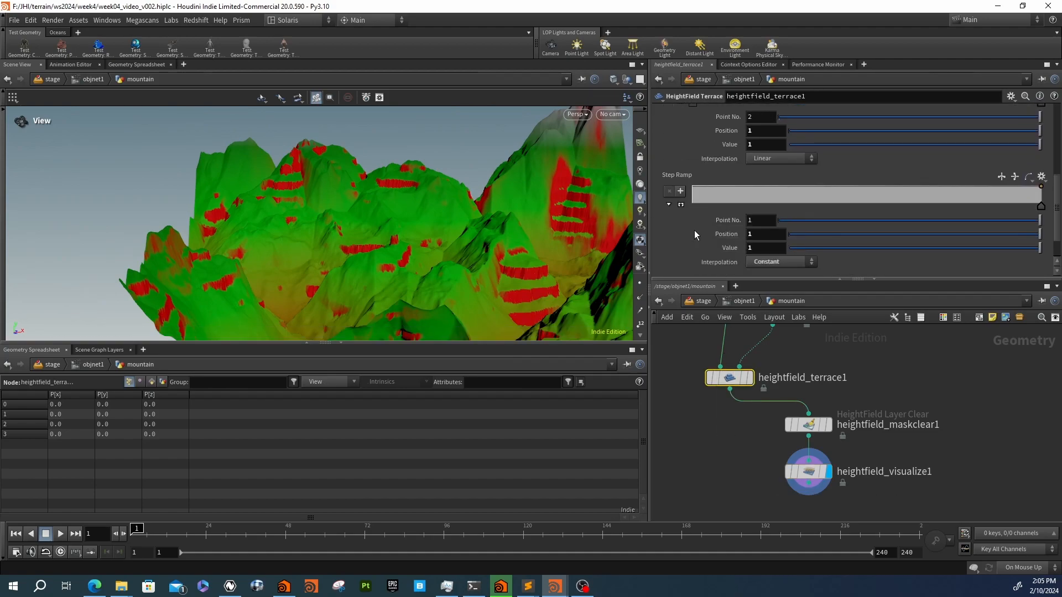
scroll(668, 227, "down", 4)
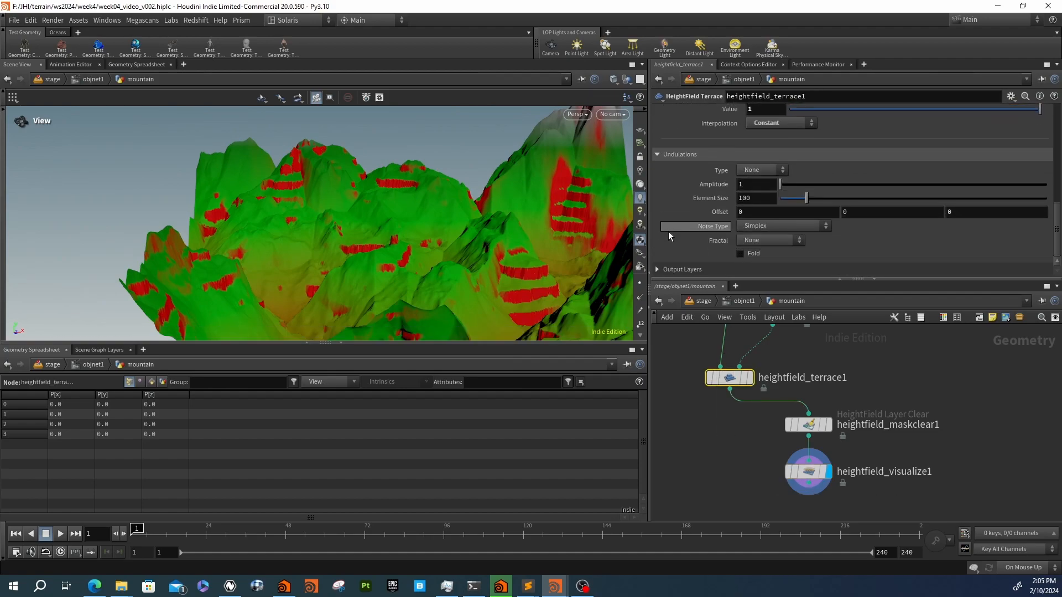
left_click(774, 168)
left_click(767, 184)
left_click_drag(780, 185, 793, 187)
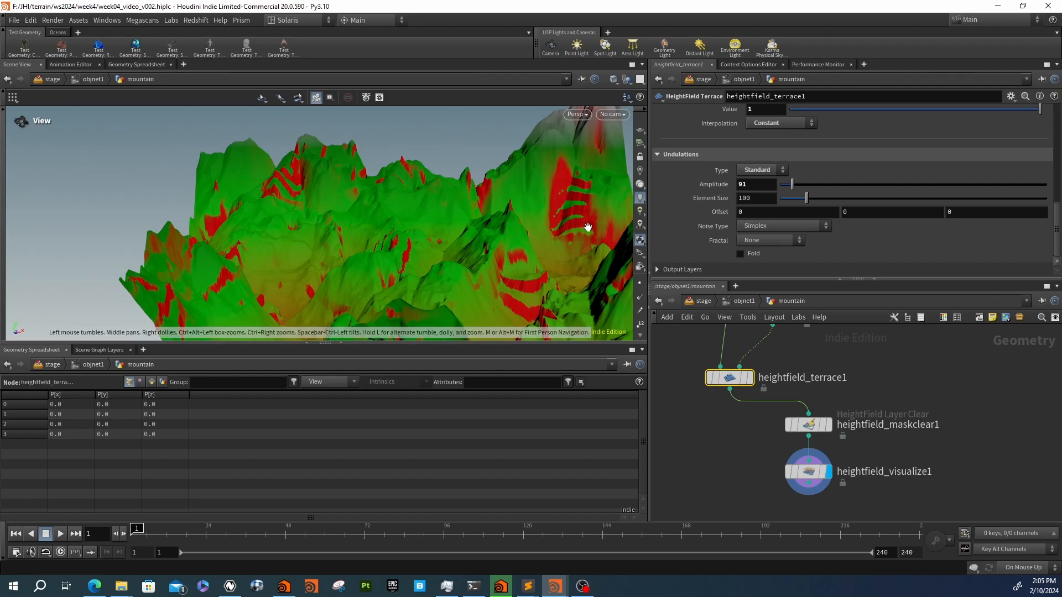
Set the Undulations Element Size of heightfield_terrace1 to 20 and its Amplitude to 5, and check the cliffs
mouse_move(806, 198)
left_mouse_down()
mouse_move(877, 199)
mouse_move(789, 200)
left_mouse_up()
type("20")
key("Return")
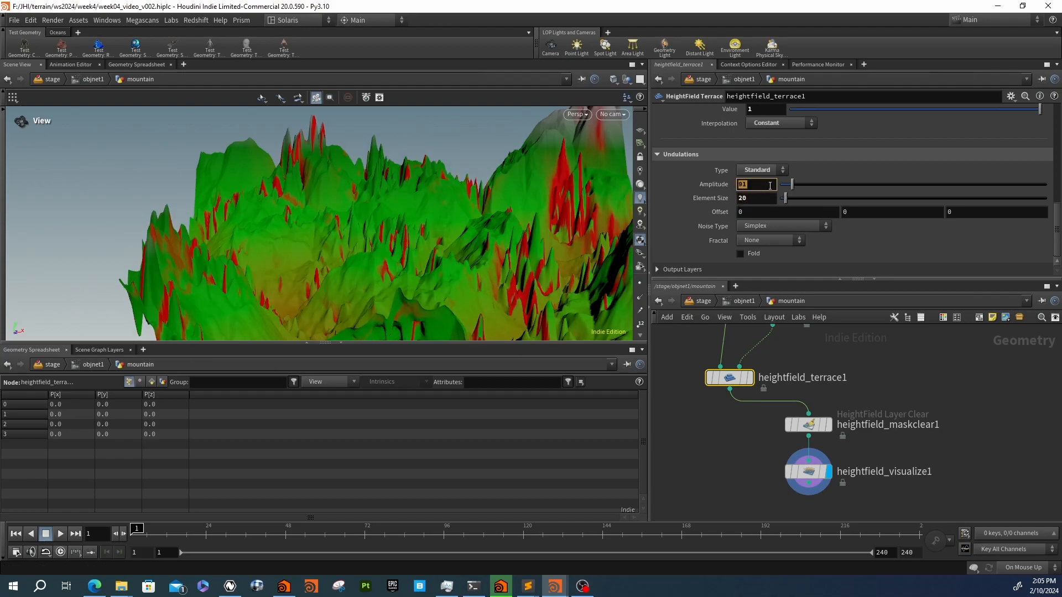
type("5")
key("Return")
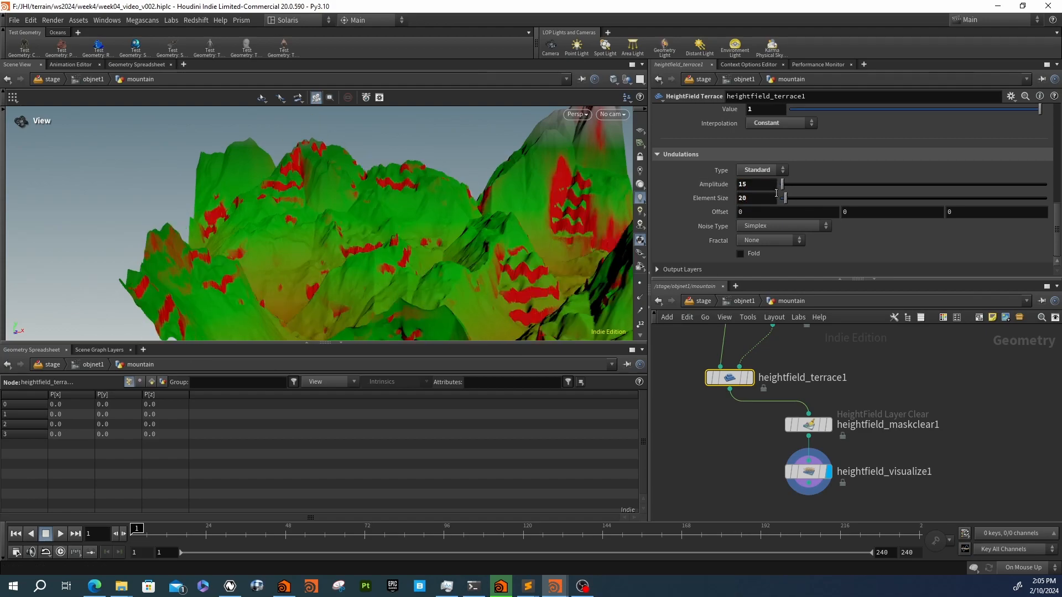
type("0")
key("Return")
key("Return")
mouse_move(564, 213)
left_mouse_down()
mouse_move(505, 199)
mouse_move(516, 221)
mouse_move(550, 227)
left_mouse_up()
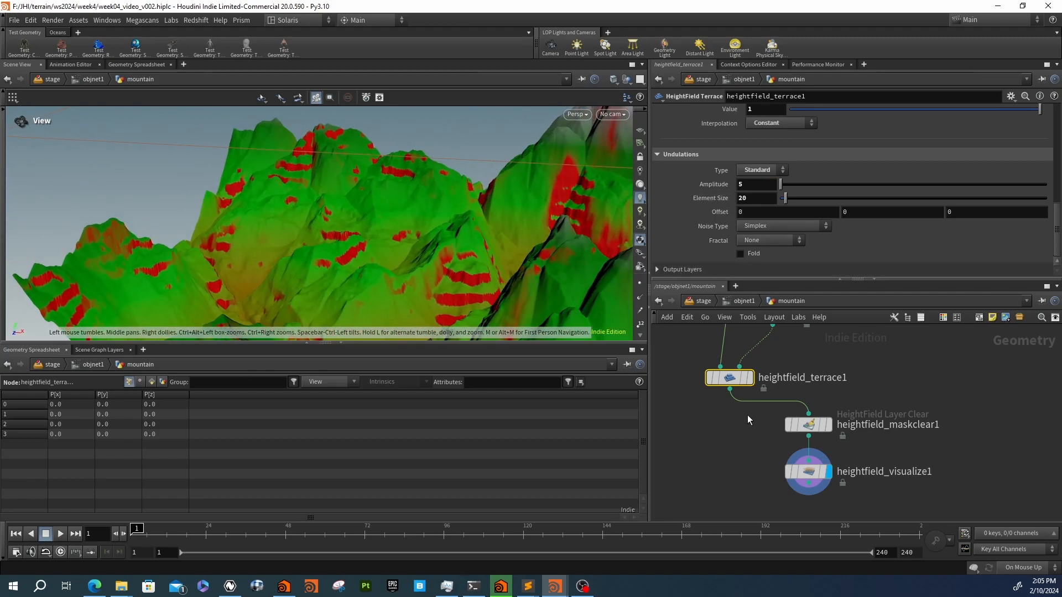
Display heightfield_noise1 and duplicate heightfield_masknoise1 together with heightfield_terrace1
scroll(747, 419, "down", 5)
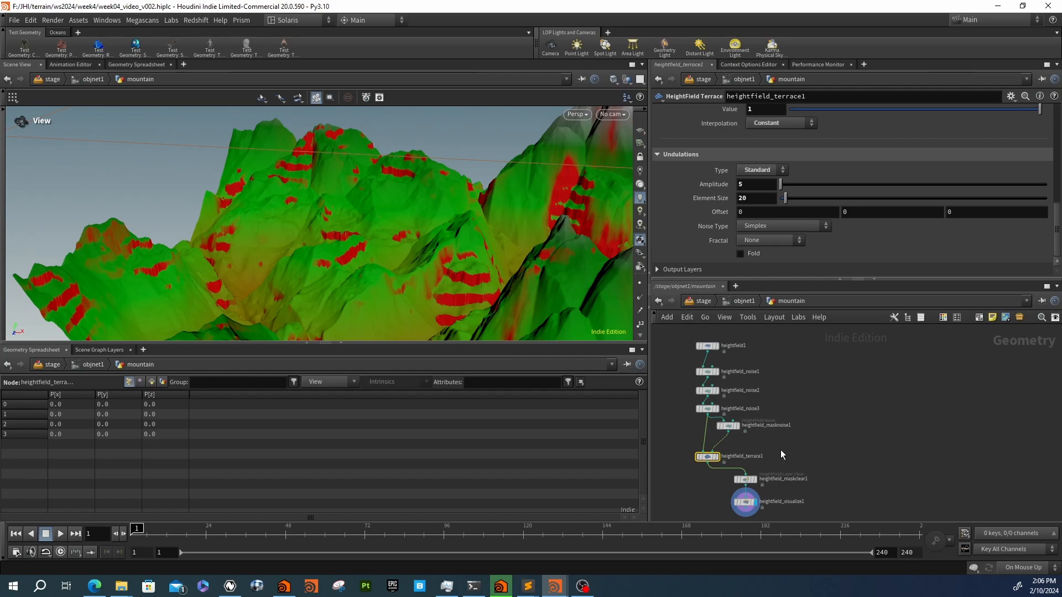
key("r")
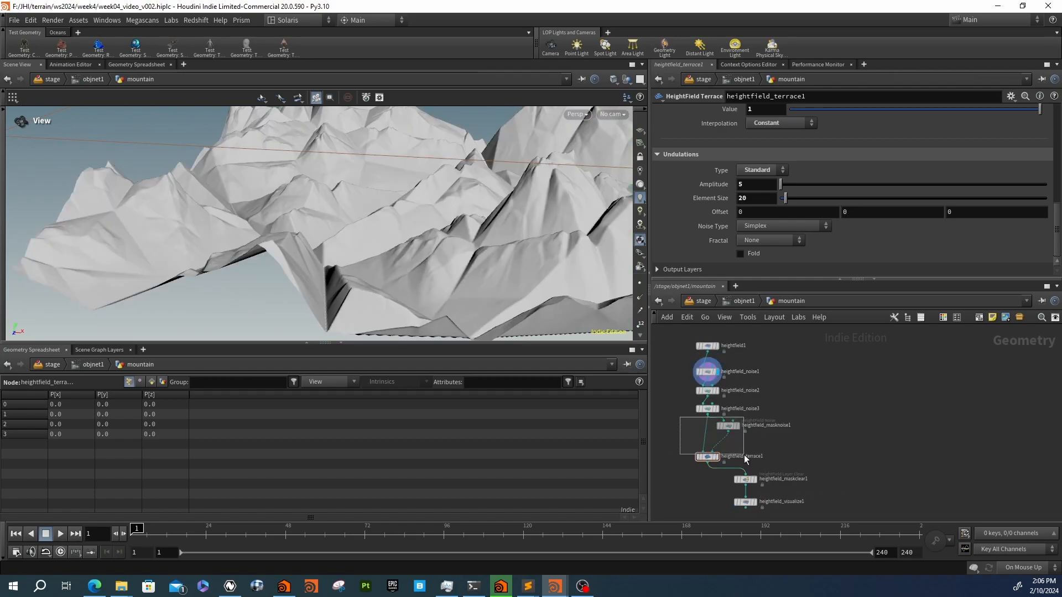
left_click_drag(744, 454, 746, 457)
key("ctrl+v")
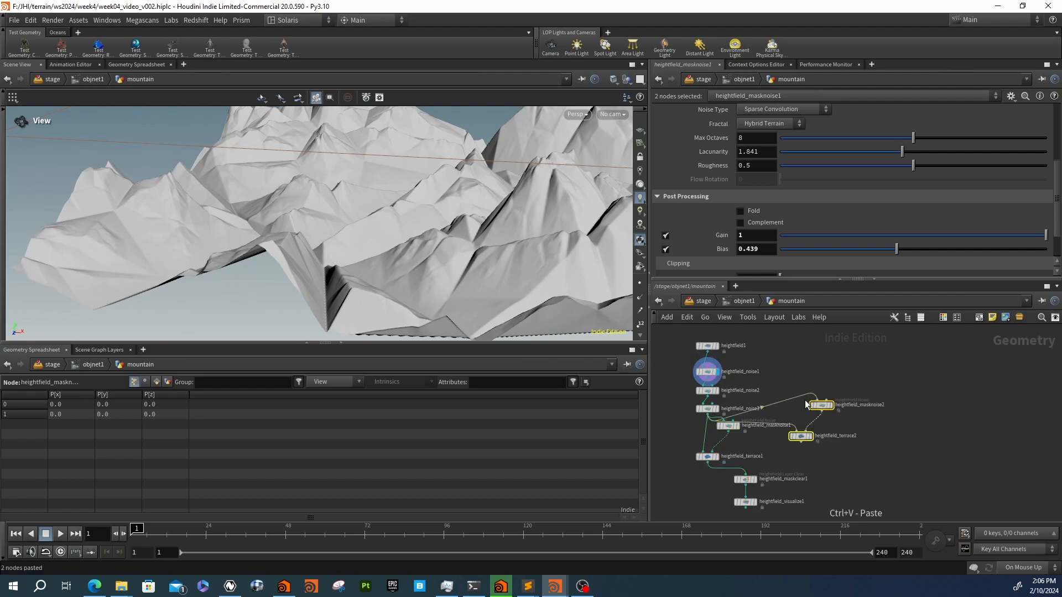
Feed heightfield_masknoise2 and heightfield_terrace2 from the output of heightfield_noise1 and display heightfield_terrace2
left_click(823, 400)
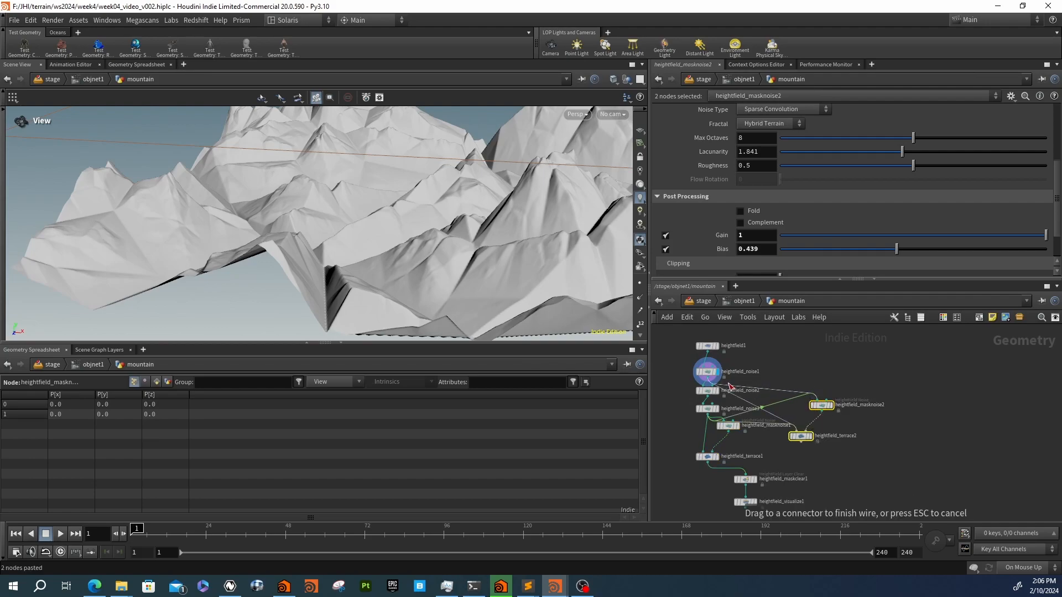
left_click(709, 381)
left_click(796, 430)
left_click(799, 434)
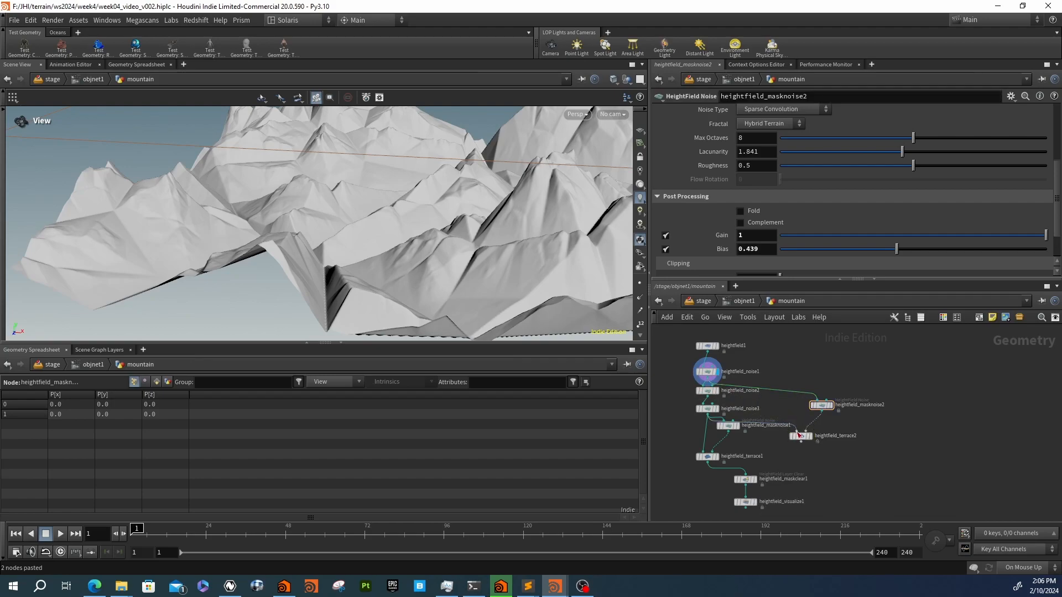
left_click(707, 382)
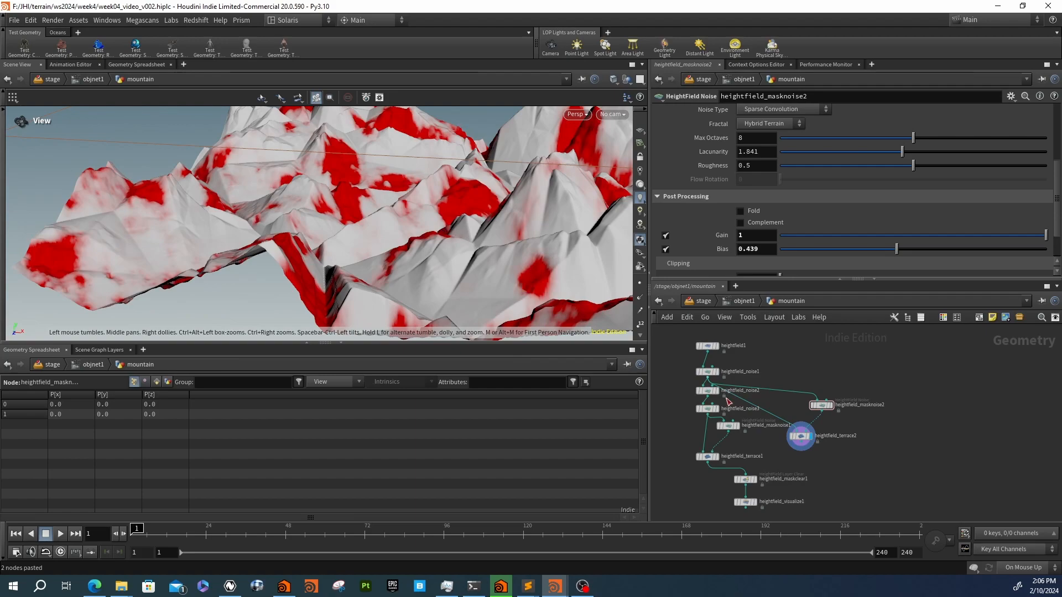
Set the Fade of heightfield_terrace2 to 0 and its Max Step Size to 43.3, and inspect the terraces
left_click(800, 436)
left_click_drag(340, 174, 194, 187)
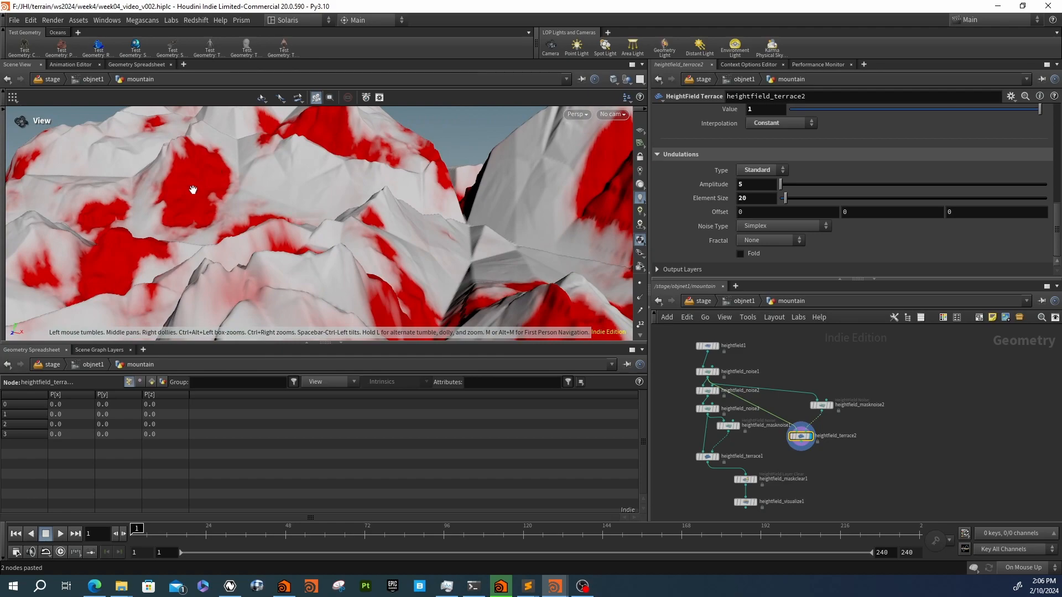
left_click_drag(468, 236, 381, 223)
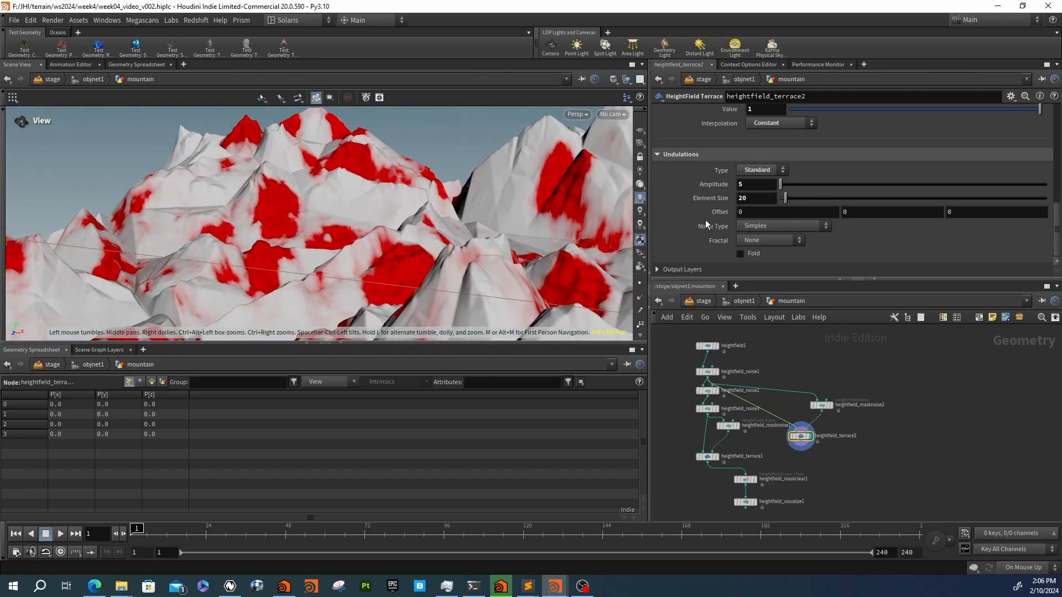
scroll(708, 218, "up", 5)
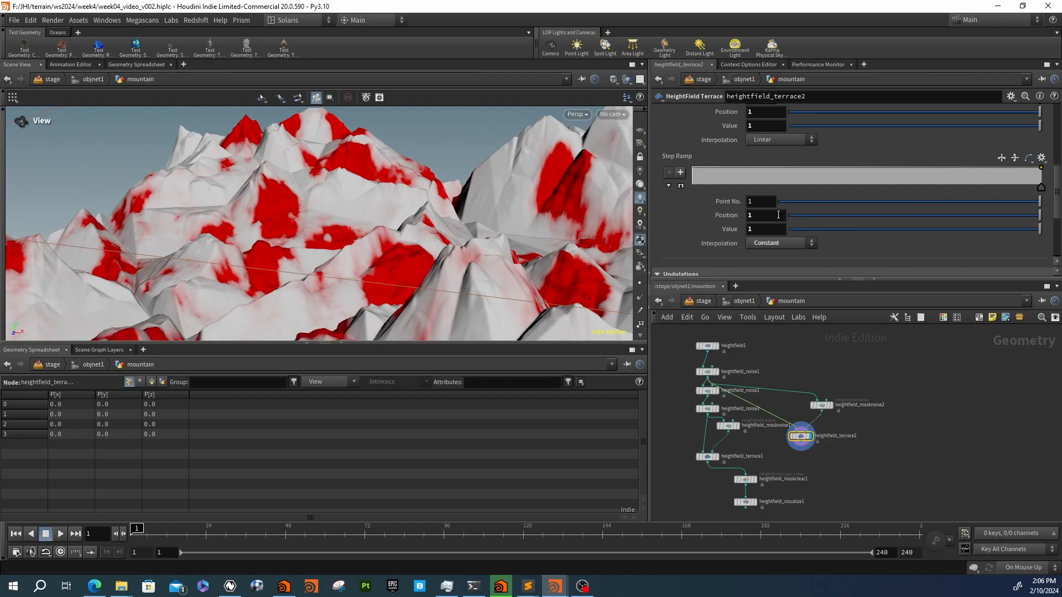
scroll(705, 199, "up", 8)
left_click_drag(832, 193, 849, 193)
left_click_drag(936, 181, 772, 181)
left_click_drag(858, 197, 894, 195)
scroll(731, 196, "down", 2)
left_click_drag(404, 218, 342, 216)
scroll(679, 236, "down", 2)
scroll(679, 236, "down", 12)
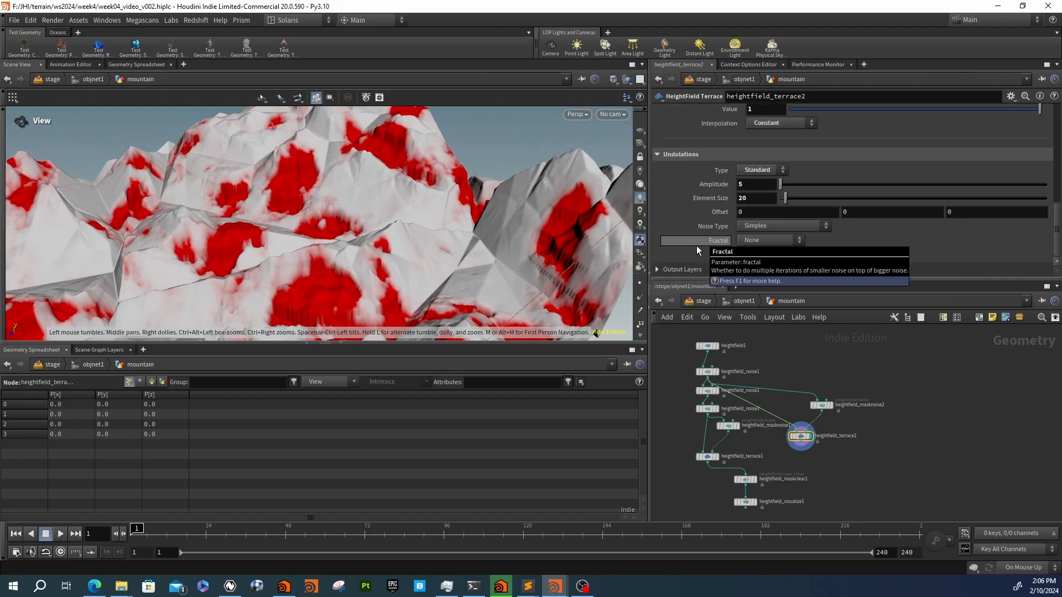
Switch the Undulations Type of heightfield_terrace2 back and forth and compare the terraces
left_click(762, 170)
left_click(757, 182)
left_click(756, 169)
left_click(756, 183)
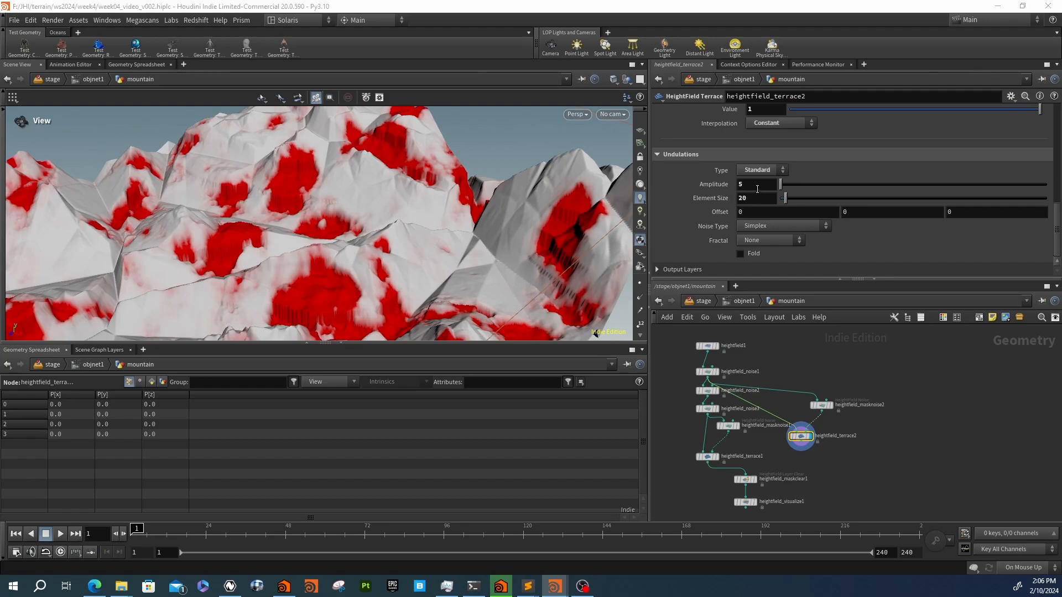
left_click(756, 170)
left_click(749, 182)
Add two points to the Fade Ramp of heightfield_terrace2, one at full height and a low one at position 0.42381
scroll(688, 167, "up", 5)
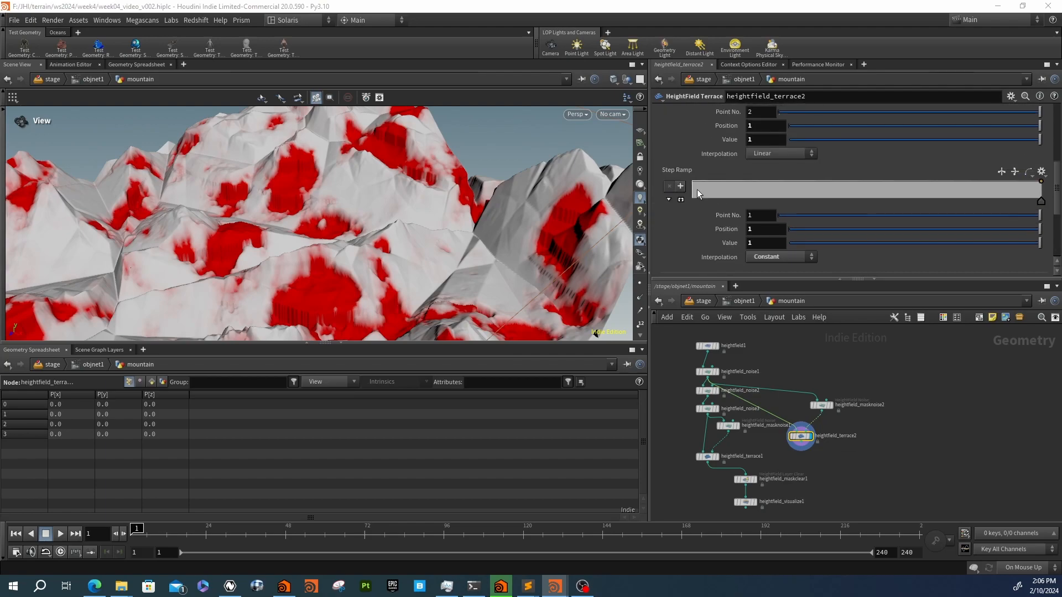
scroll(695, 200, "up", 3)
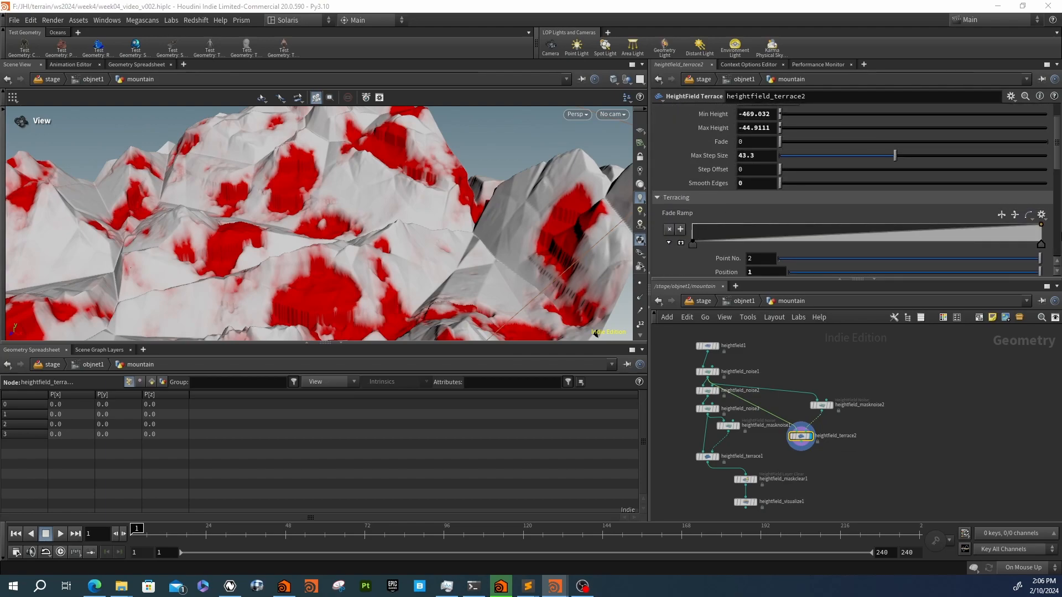
mouse_move(922, 236)
left_mouse_down()
mouse_move(922, 248)
mouse_move(917, 224)
left_mouse_up()
mouse_move(486, 230)
left_mouse_down()
mouse_move(436, 243)
mouse_move(474, 223)
left_mouse_up()
left_click_drag(803, 241, 841, 252)
left_click_drag(437, 218, 260, 216)
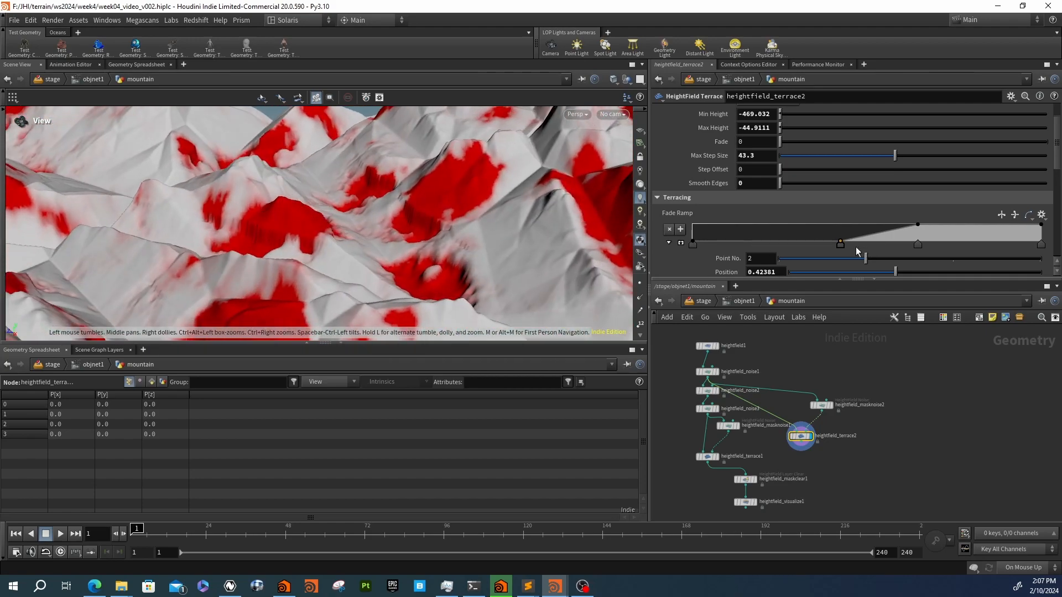
Move the full-height Fade Ramp point of heightfield_terrace2 near the ramp's end and the low point to its very start
left_click_drag(916, 244, 1015, 245)
left_click_drag(841, 244, 988, 257)
left_click_drag(343, 218, 264, 184)
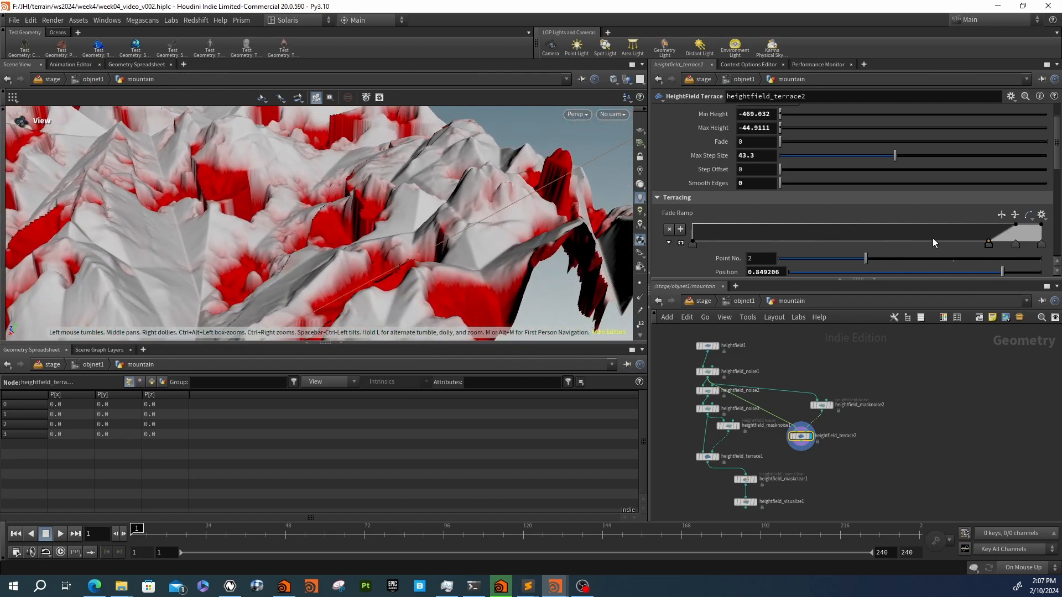
scroll(788, 192, "up", 3)
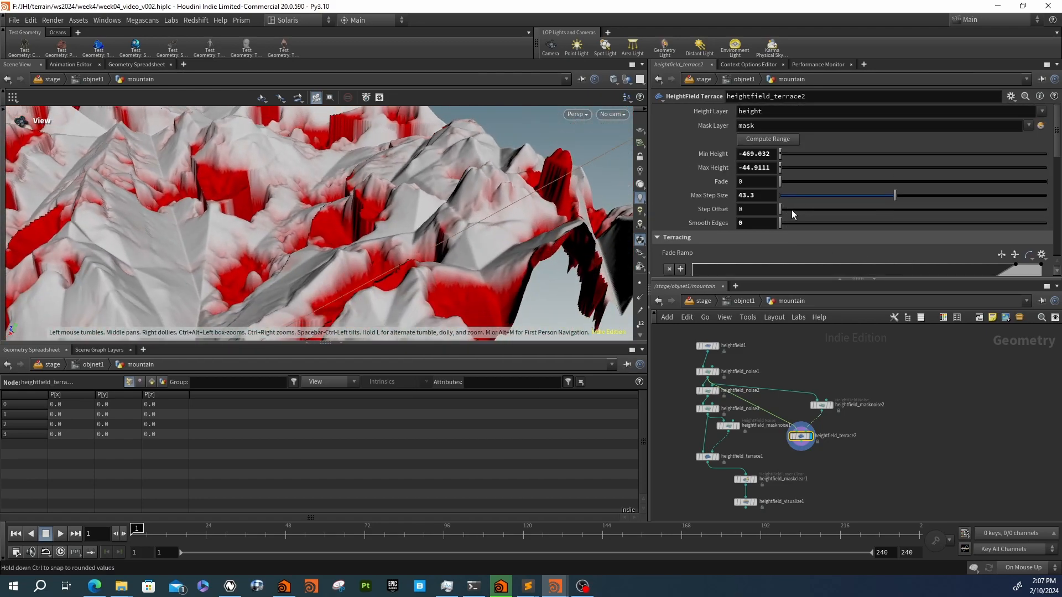
scroll(738, 237, "down", 7)
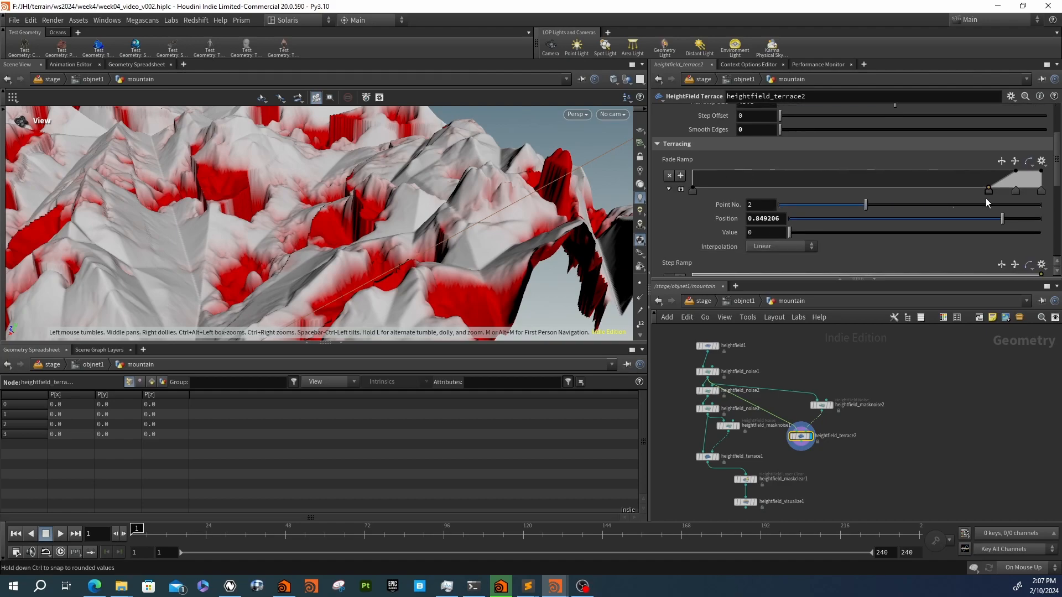
mouse_move(988, 190)
left_mouse_down()
mouse_move(694, 191)
mouse_move(711, 197)
left_mouse_up()
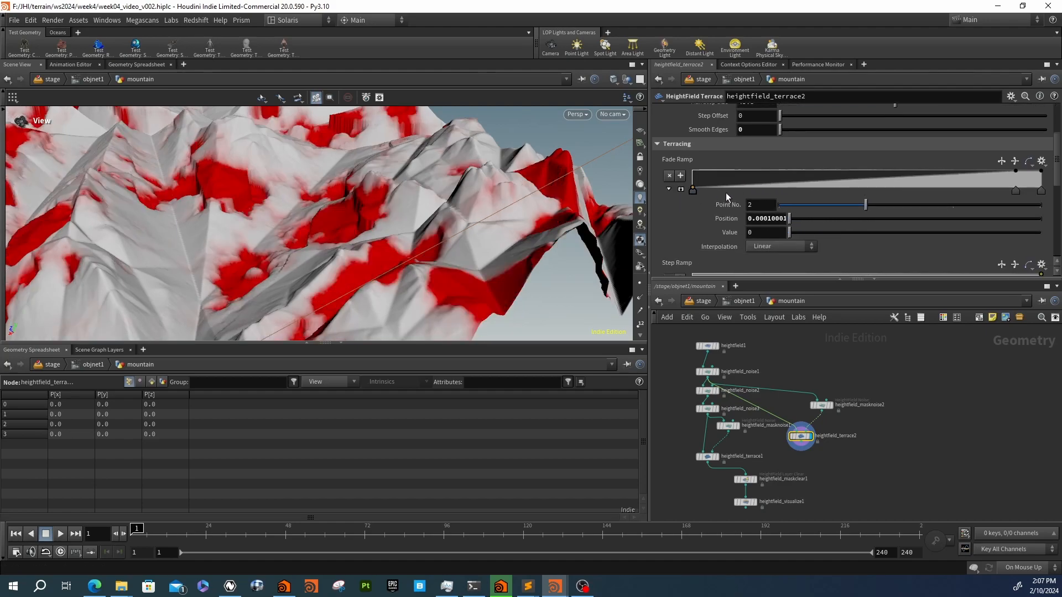
left_click_drag(392, 211, 335, 219)
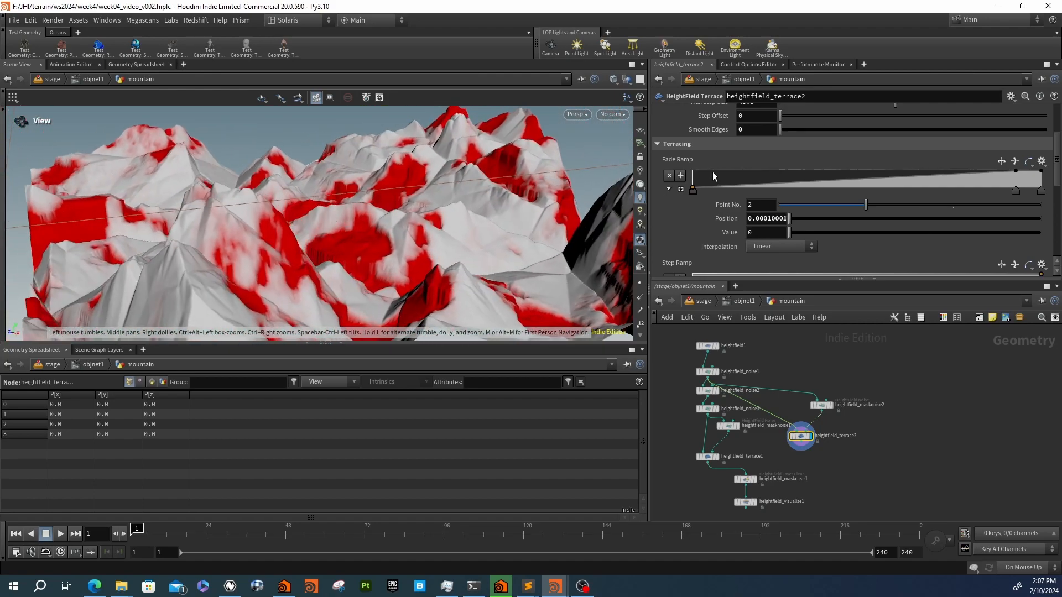
Set the Max Step Size of heightfield_terrace2 to 30.8 and inspect the terraces
scroll(838, 192, "up", 6)
left_click_drag(894, 182, 867, 187)
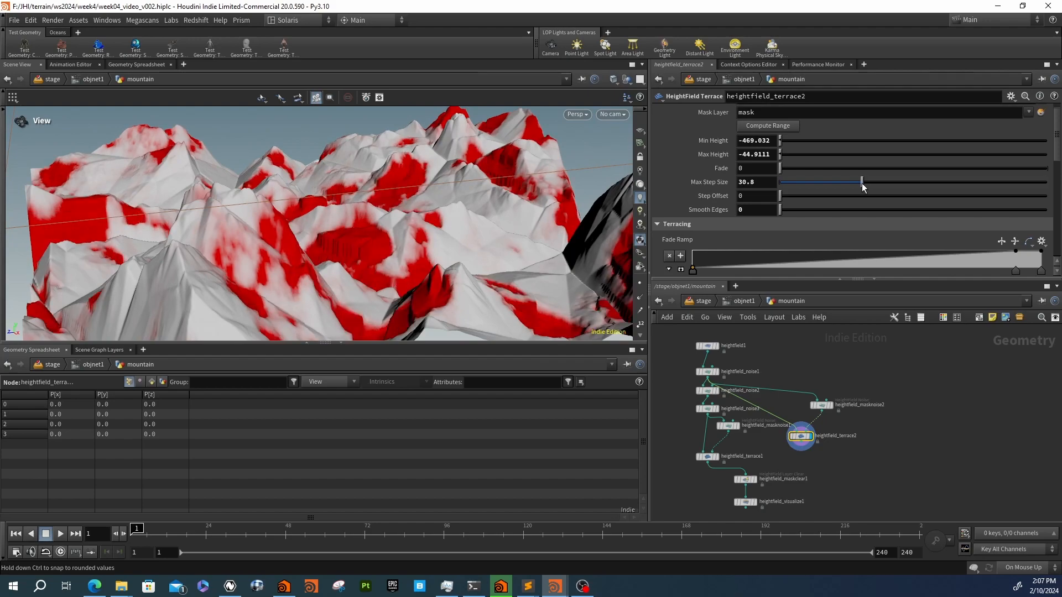
left_click_drag(531, 266, 360, 255)
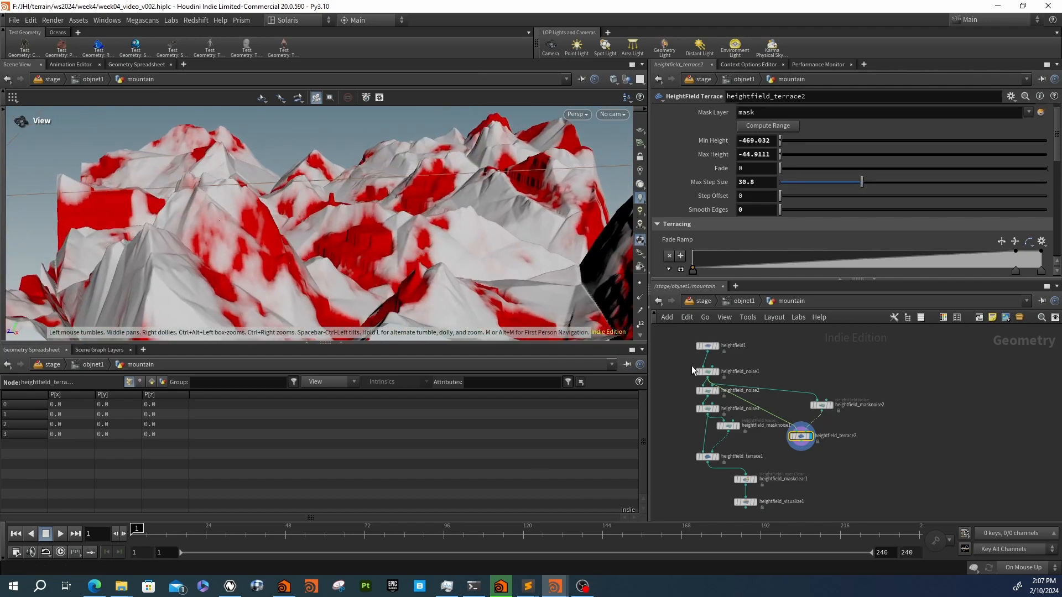
Feed heightfield_noise2 from the output of heightfield_terrace2, display heightfield_noise3 and inspect the whole terrain
scroll(724, 405, "up", 4)
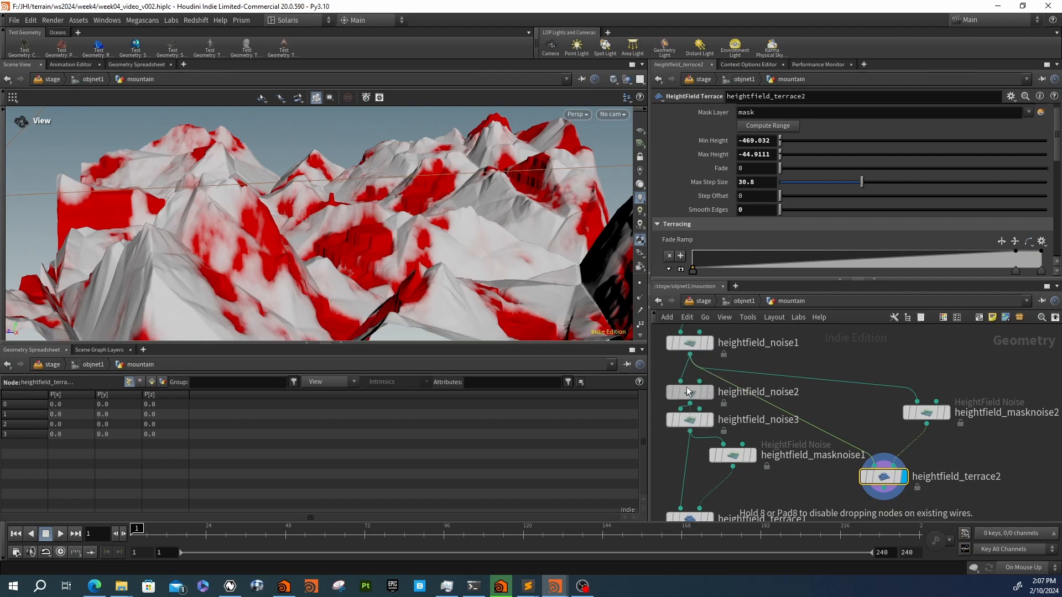
left_click_drag(681, 382, 710, 421)
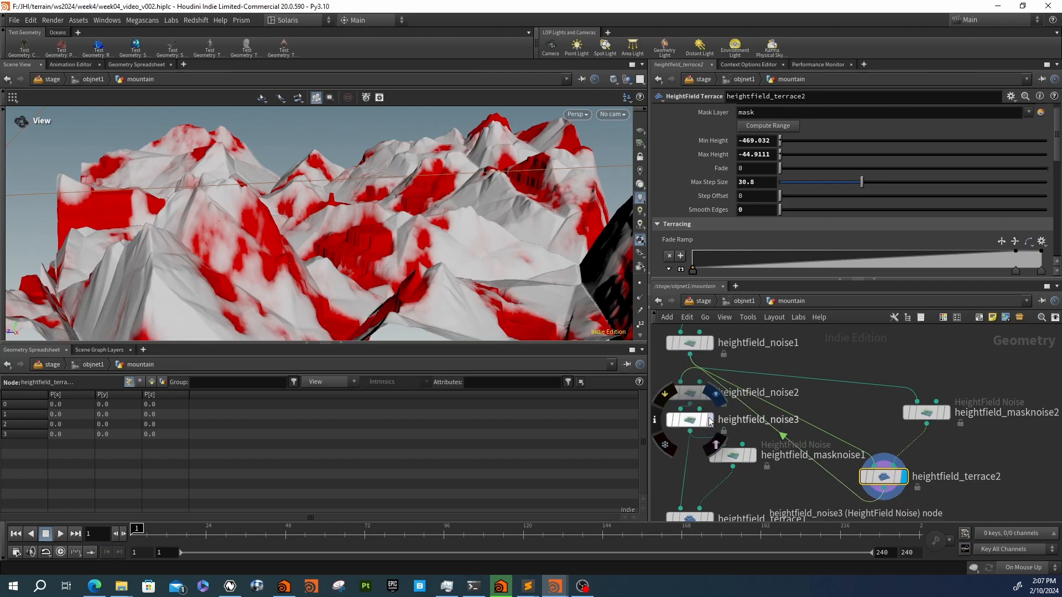
left_click(710, 421)
left_click_drag(302, 277, 190, 235)
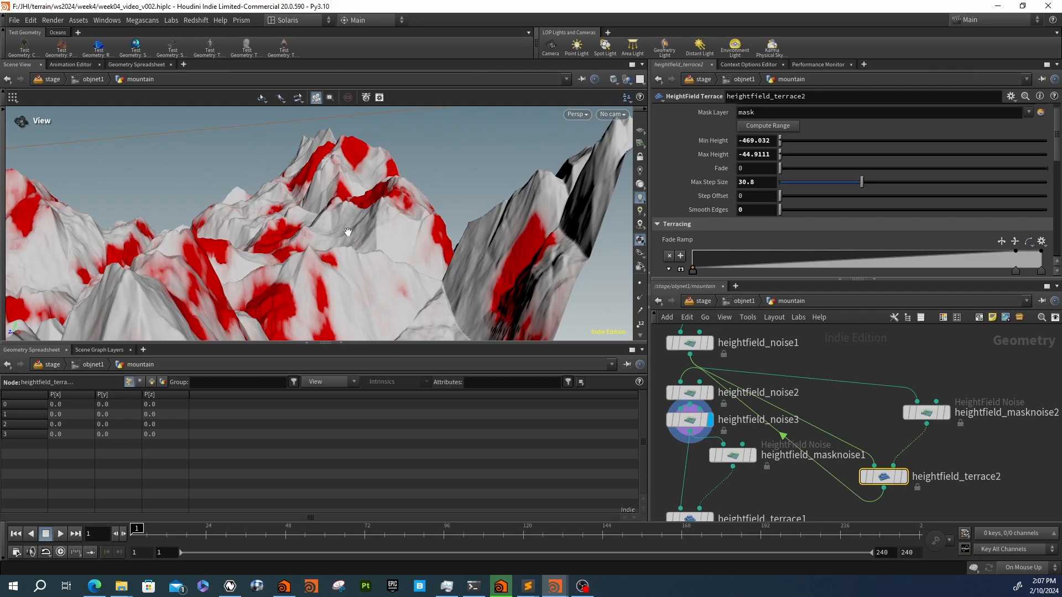
right_click_drag(427, 240, 486, 282)
left_click_drag(487, 282, 543, 337)
Delete heightfield_masknoise1 and heightfield_terrace1, and move heightfield_noise3 and heightfield_noise2 down to make room below heightfield_noise1
middle_click_drag(791, 436, 809, 369)
left_click_drag(673, 370, 769, 463)
key("Delete")
left_click_drag(706, 355, 713, 441)
middle_click_drag(733, 355, 728, 413)
left_click_drag(708, 383, 715, 464)
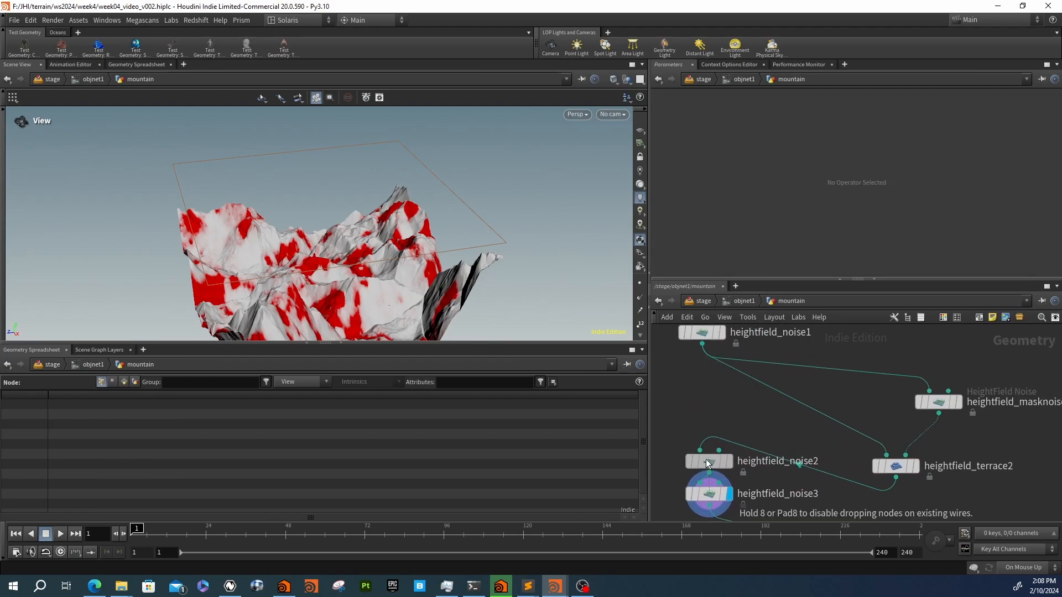
Display heightfield_maskclear1 and move it closer to heightfield_noise3, then select and display heightfield_visualize1 to inspect the cliffs
middle_click_drag(770, 486, 789, 350)
left_click(823, 420)
left_click_drag(800, 419, 744, 405)
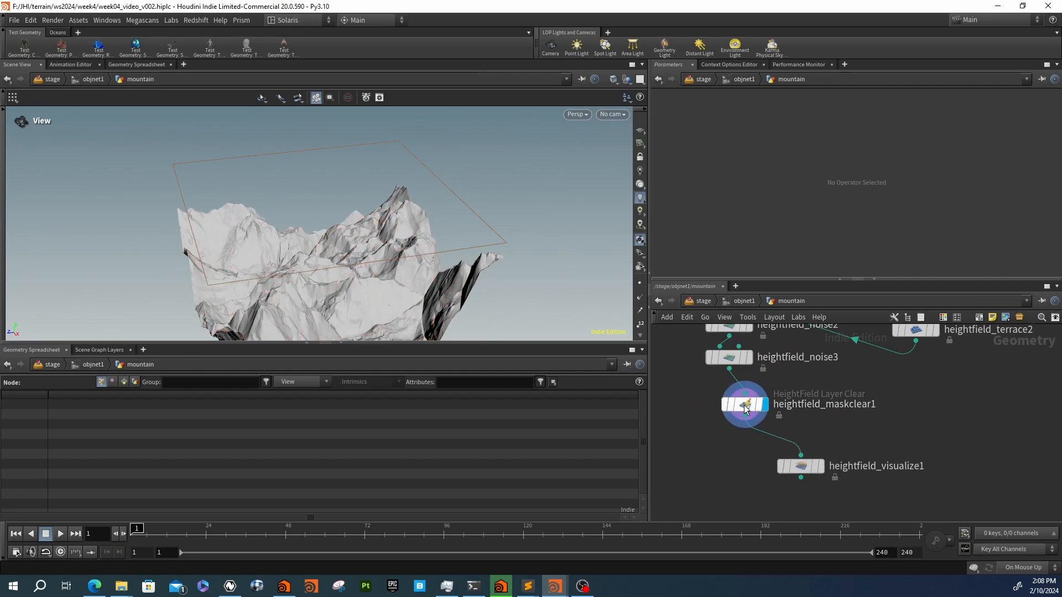
left_click(821, 466)
left_click(803, 470)
left_click_drag(286, 271, 357, 261)
Set the post-processing Bias of heightfield_masknoise2 to 0.497
middle_click_drag(805, 377, 742, 515)
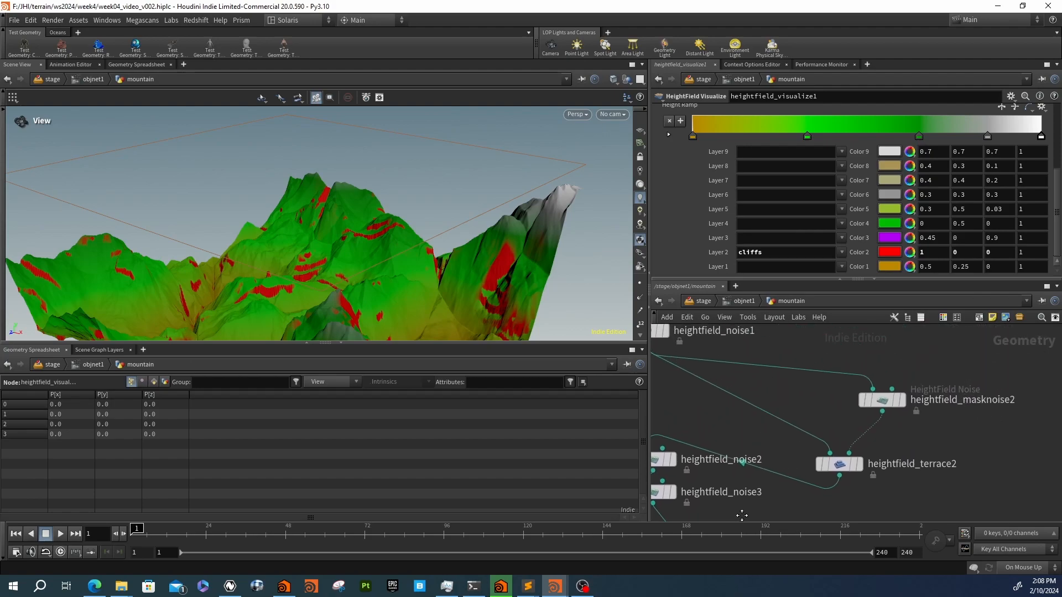
left_click(882, 399)
scroll(706, 168, "up", 2)
scroll(702, 223, "down", 3)
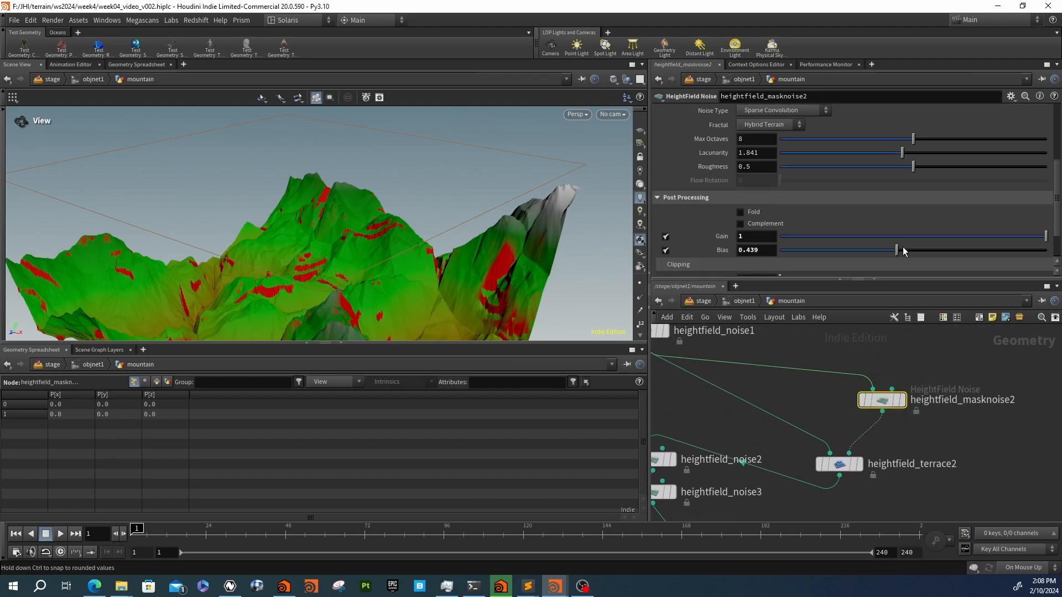
mouse_move(911, 249)
left_mouse_down()
mouse_move(946, 250)
mouse_move(911, 251)
left_mouse_up()
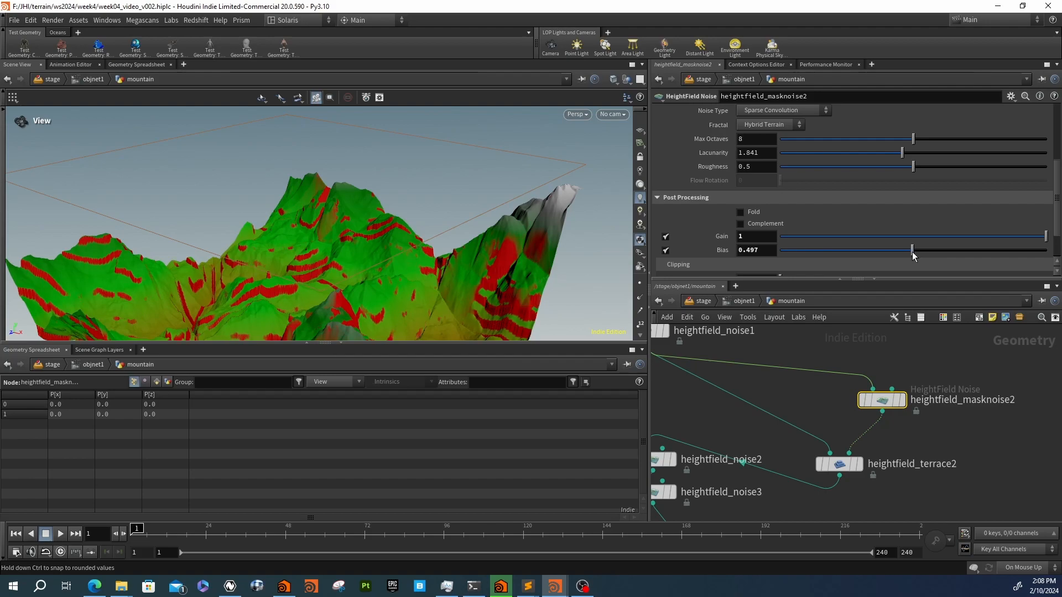
Move heightfield_terrace2 and heightfield_masknoise2 into the main node column, and set the terrace's Max Step Size to 56.6
middle_click_drag(744, 409, 807, 357)
scroll(832, 513, "down", 1)
left_click_drag(893, 411, 741, 389)
left_click_drag(947, 377, 787, 353)
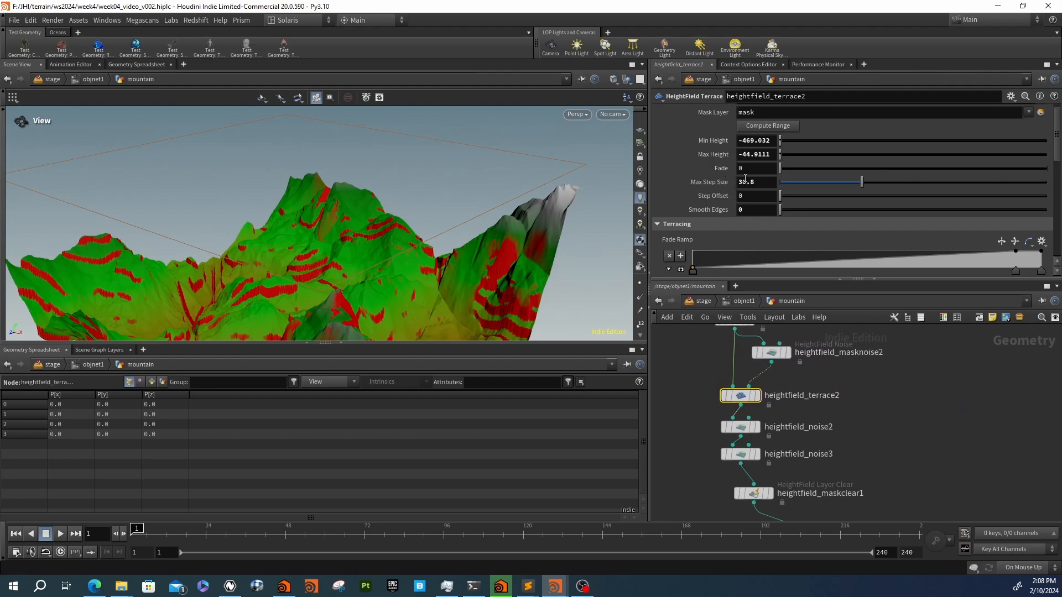
left_click_drag(890, 184, 927, 186)
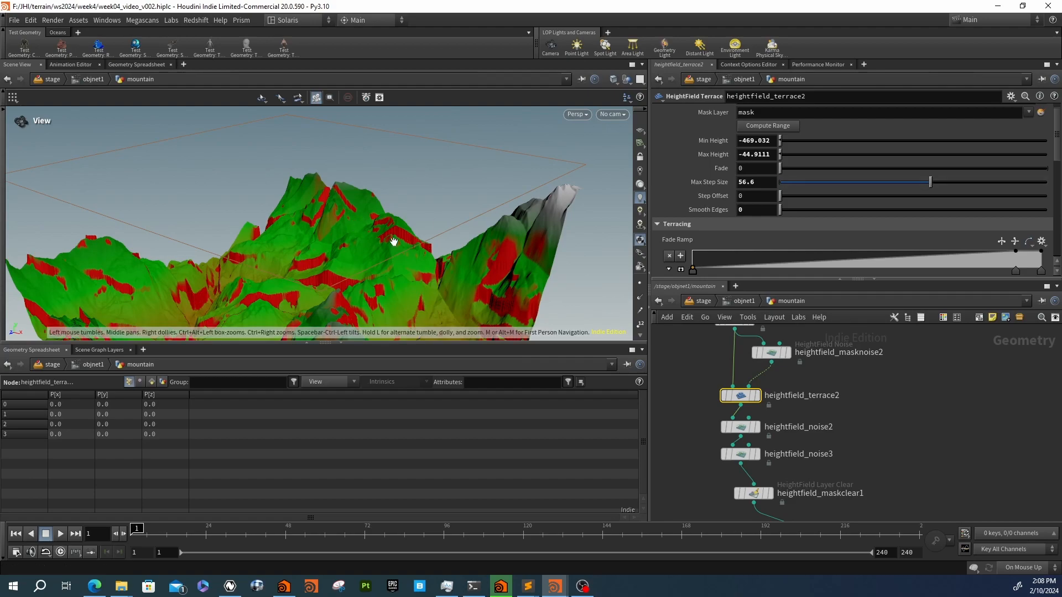
left_click_drag(414, 256, 464, 223)
Align heightfield_maskclear1 and heightfield_visualize1 in a straight column directly below heightfield_noise3
middle_click_drag(911, 475, 895, 366)
middle_click_drag(853, 434, 861, 413)
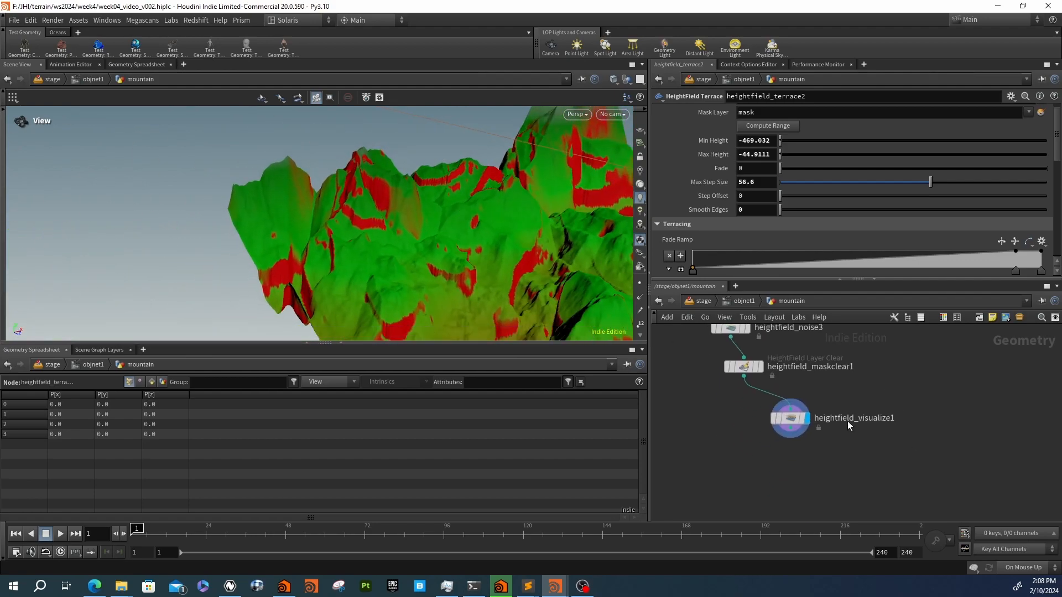
left_click_drag(737, 360, 724, 357)
left_click_drag(795, 428, 736, 409)
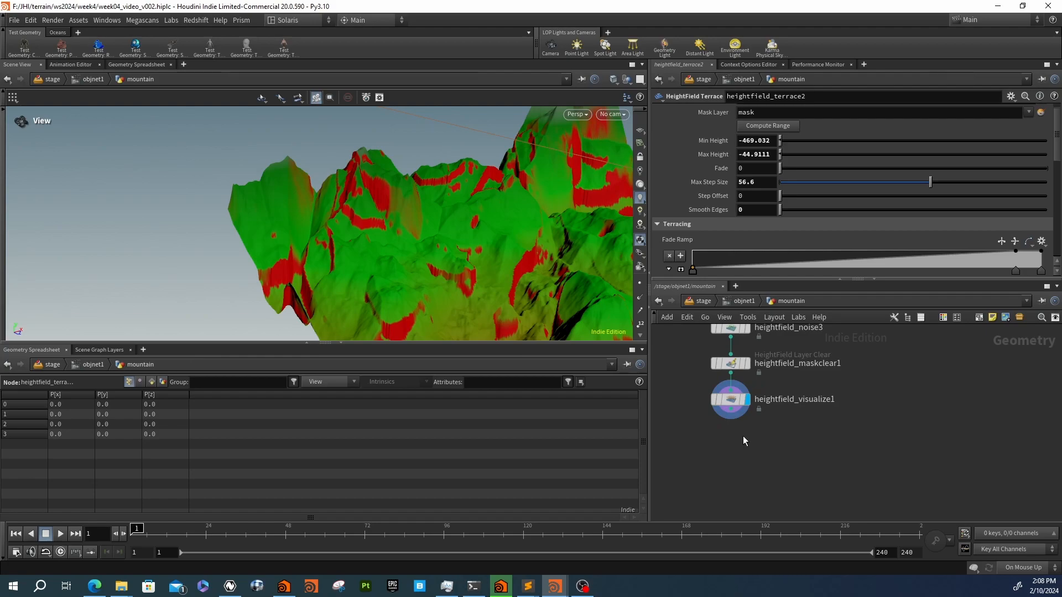
key("Tab")
type("heidi")
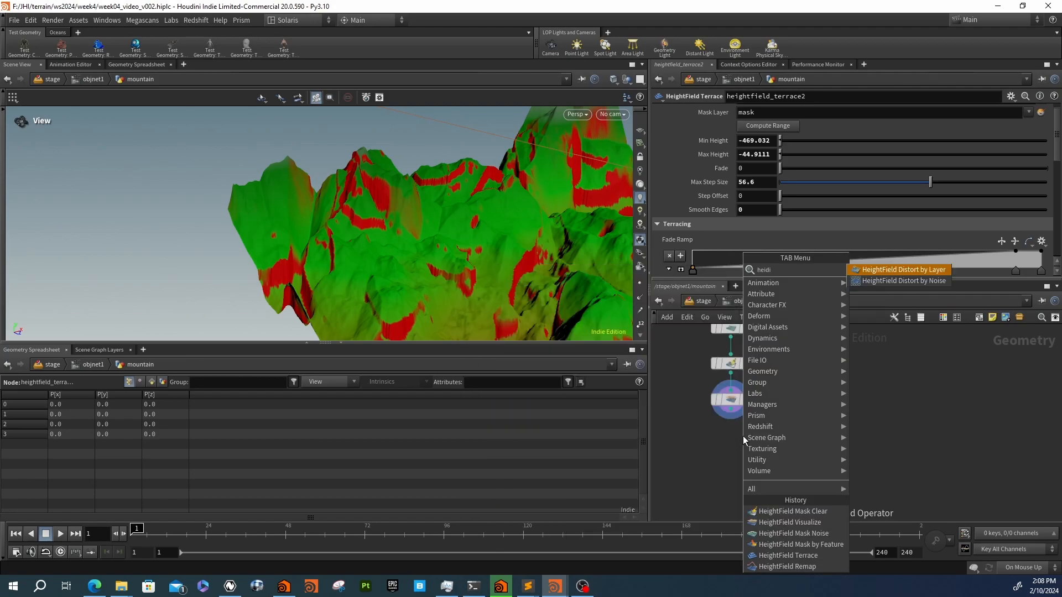
key("Return")
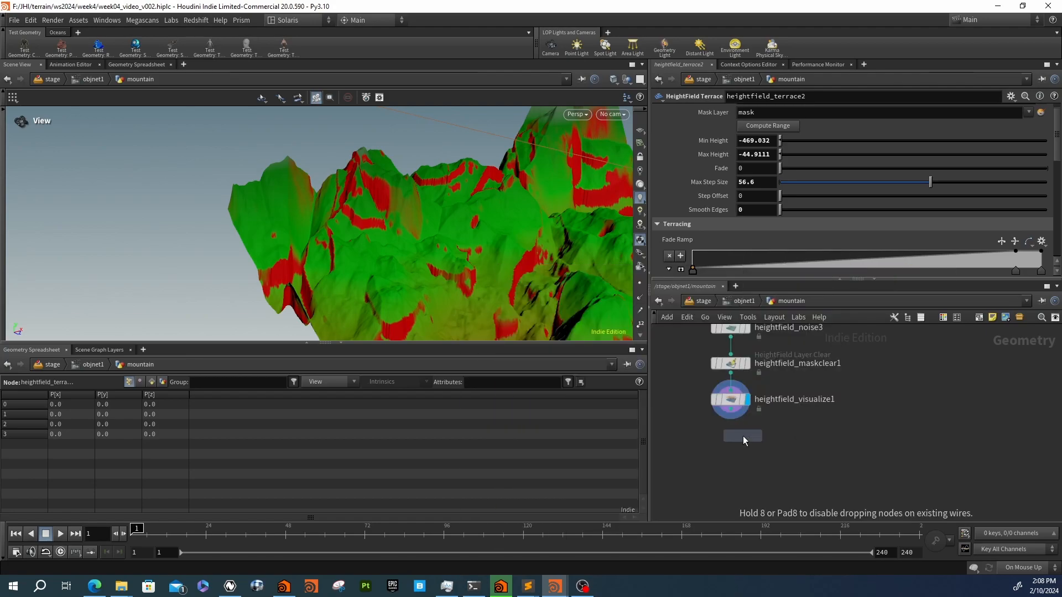
left_click(742, 435)
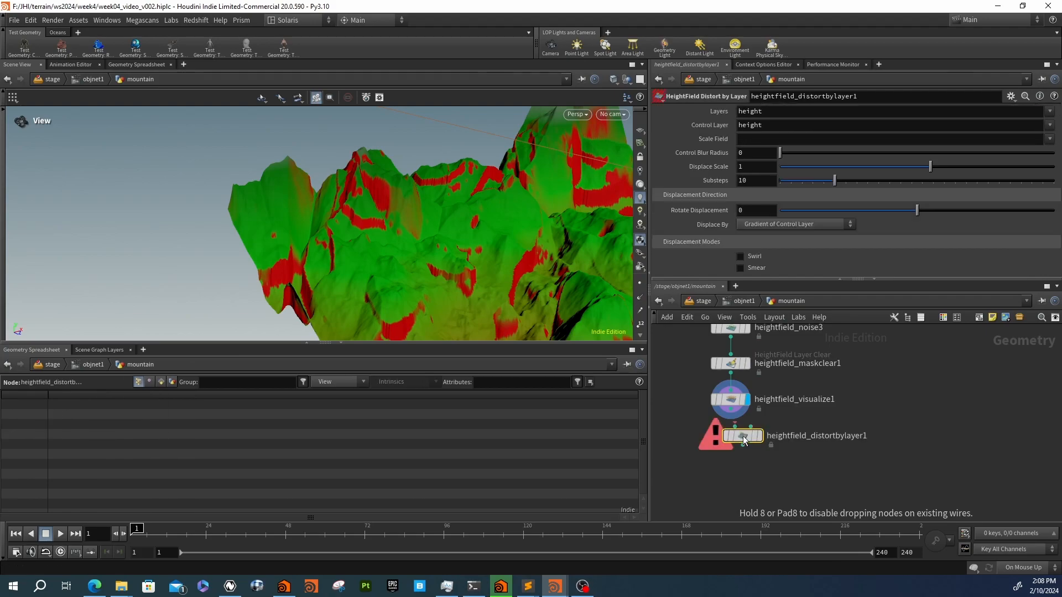
key("Delete")
Add a HeightField Distort by Noise node fed from heightfield_noise3, with heightfield_maskclear1 and heightfield_visualize1 moved aside
key("Tab")
type("heidi")
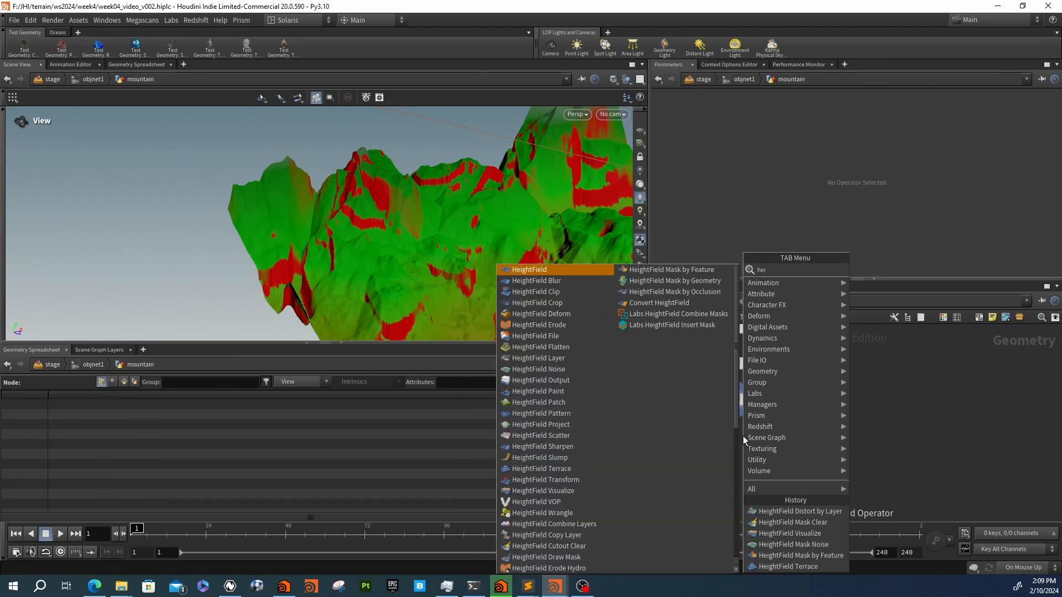
key("Return")
left_click(739, 438)
left_click_drag(711, 414, 828, 411)
left_click_drag(713, 448, 829, 443)
left_click_drag(716, 476, 712, 387)
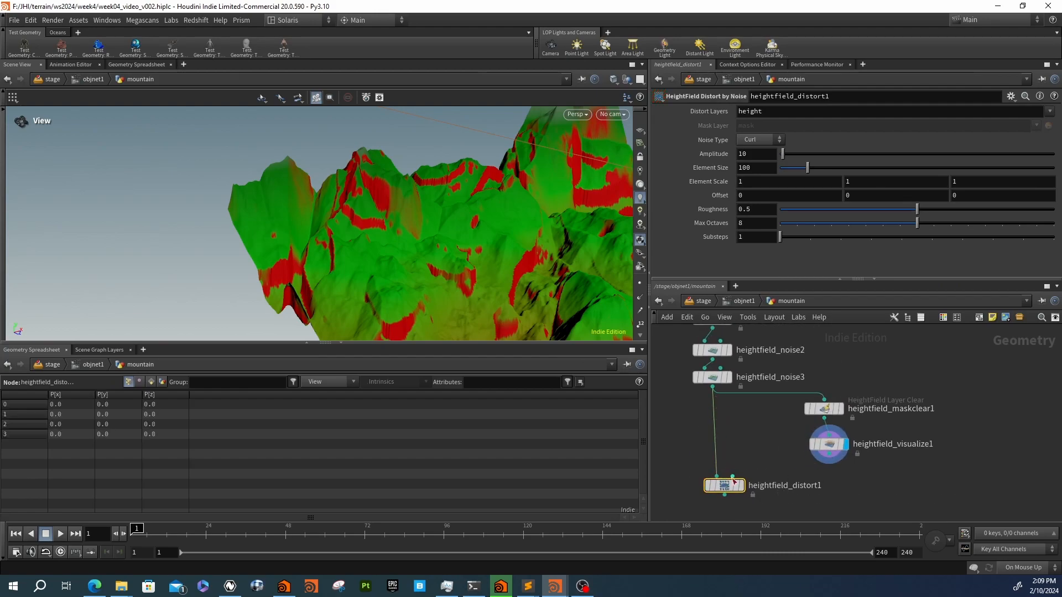
Move heightfield_distort1 up and insert heightfield_maskclear1 between heightfield_noise3 and heightfield_distort1
left_click(741, 485)
left_click_drag(721, 485, 718, 444)
left_click_drag(828, 414, 718, 449)
Display heightfield_maskclear1 and heightfield_distort1 in turn to compare the terrain before and after the distortion
left_click_drag(387, 188, 304, 193)
mouse_move(732, 420)
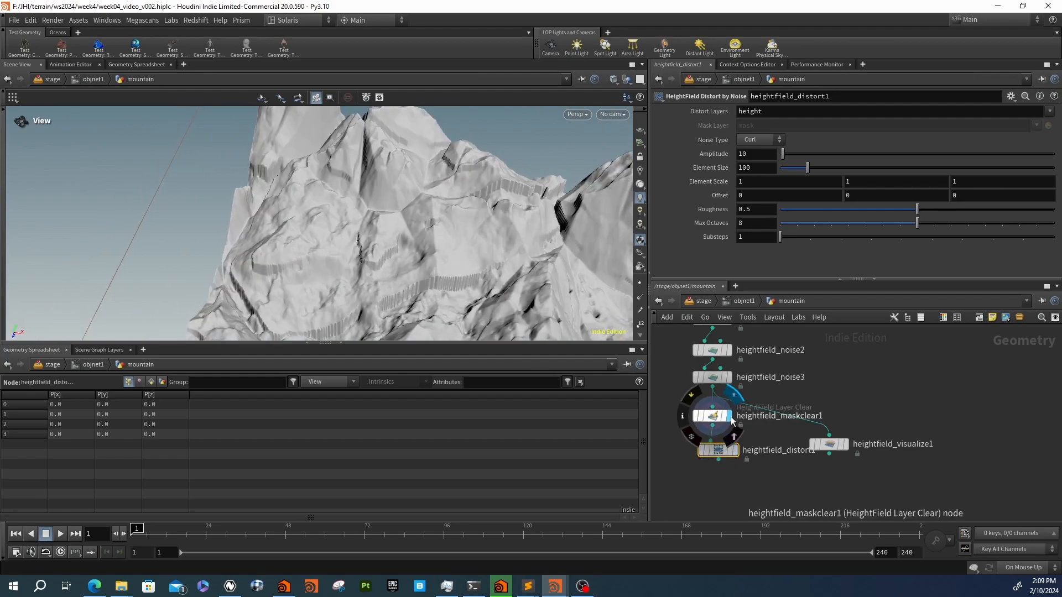
mouse_move(741, 454)
left_click_drag(520, 210, 505, 170)
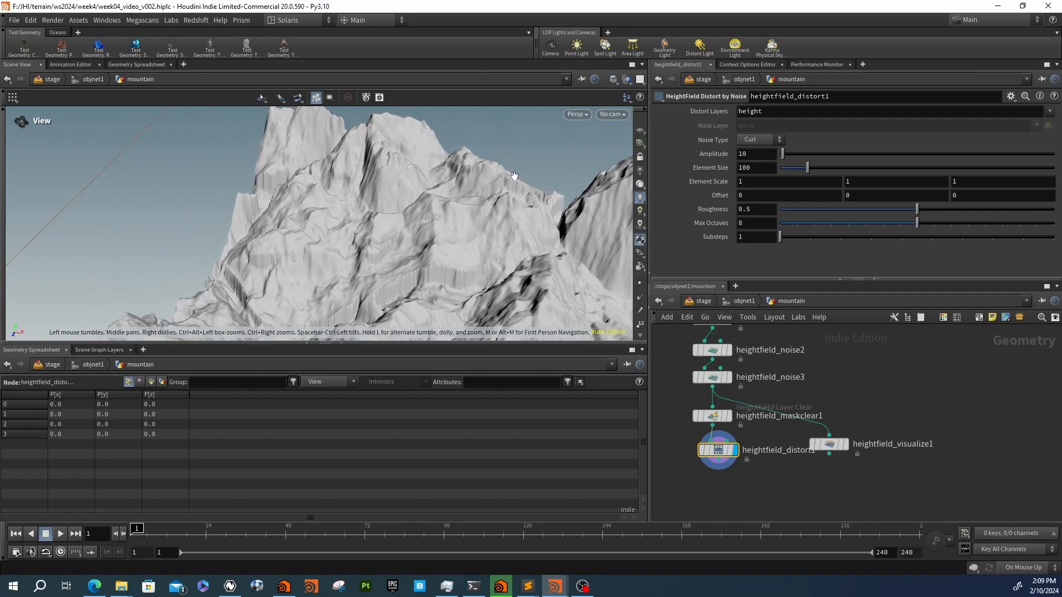
left_click_drag(418, 227, 418, 319)
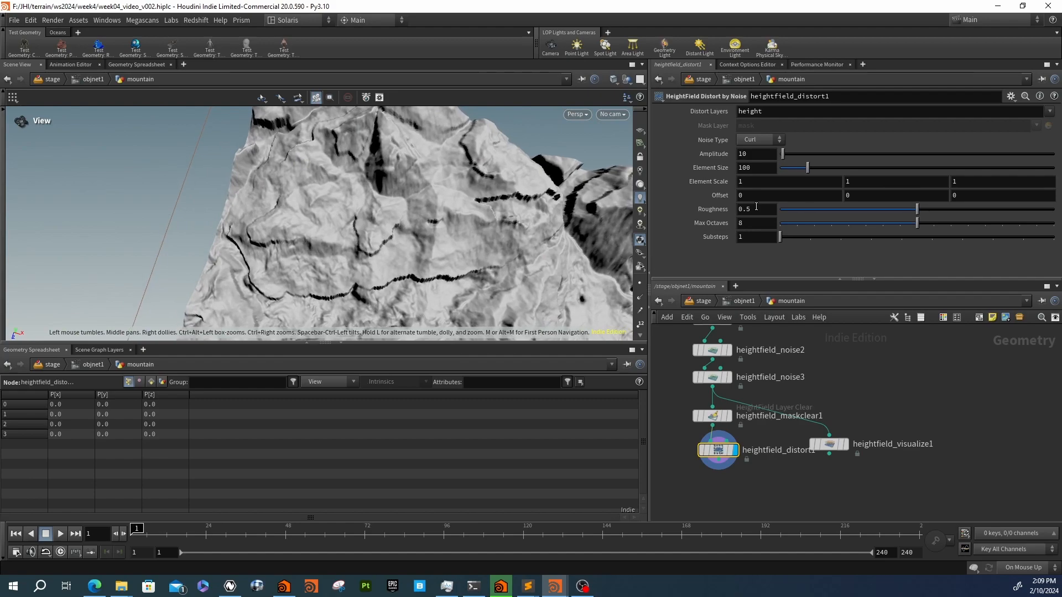
left_click(729, 416)
left_click(735, 450)
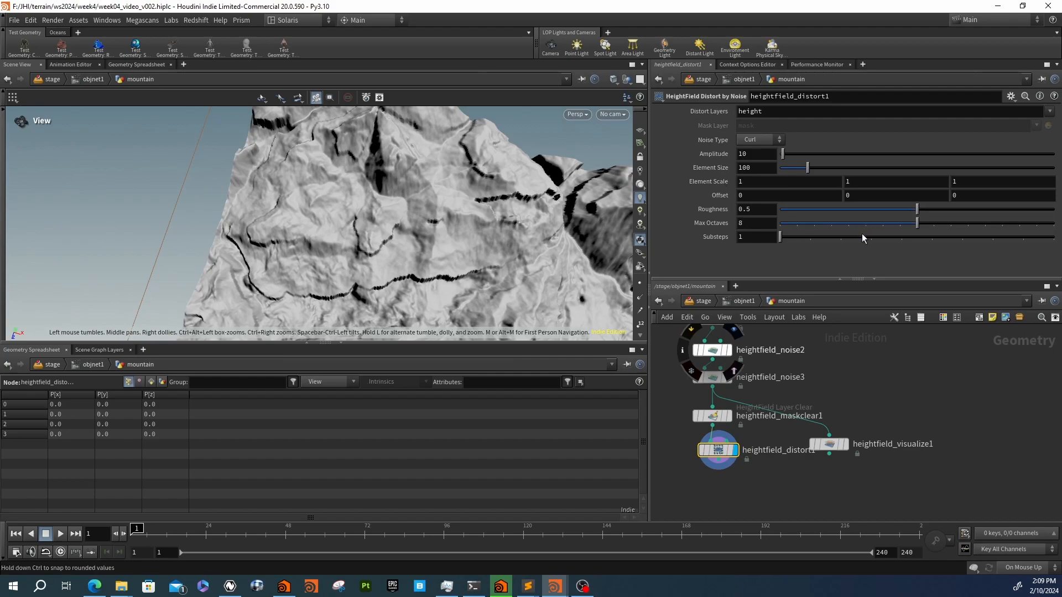
Set heightfield_distort1 to 3 Substeps, Roughness 0.624, Element Size 323 and Amplitude 36, and inspect the peaks
left_click_drag(816, 240, 837, 242)
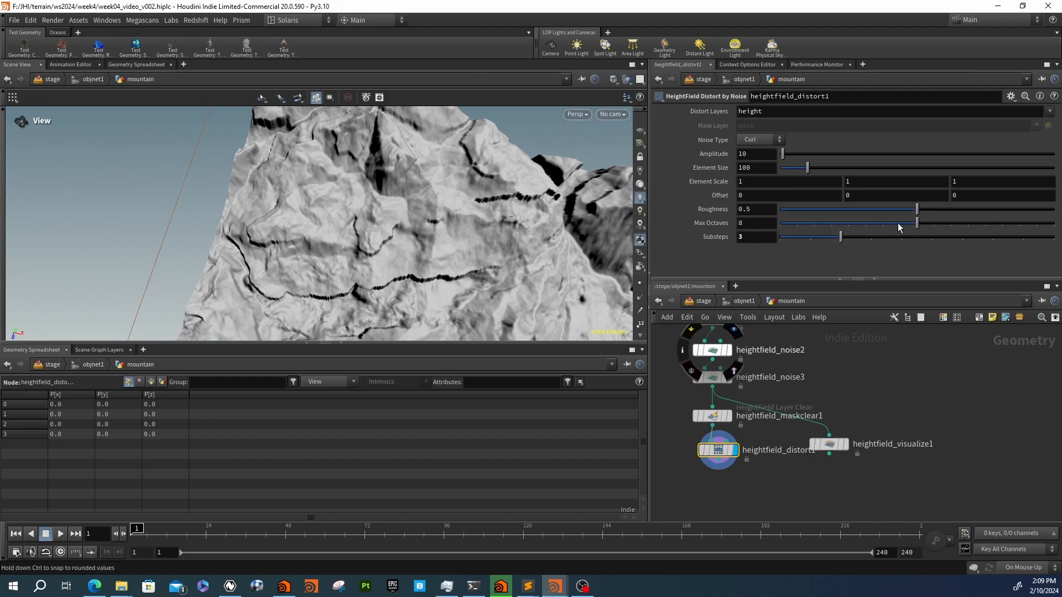
left_click_drag(951, 215, 951, 215)
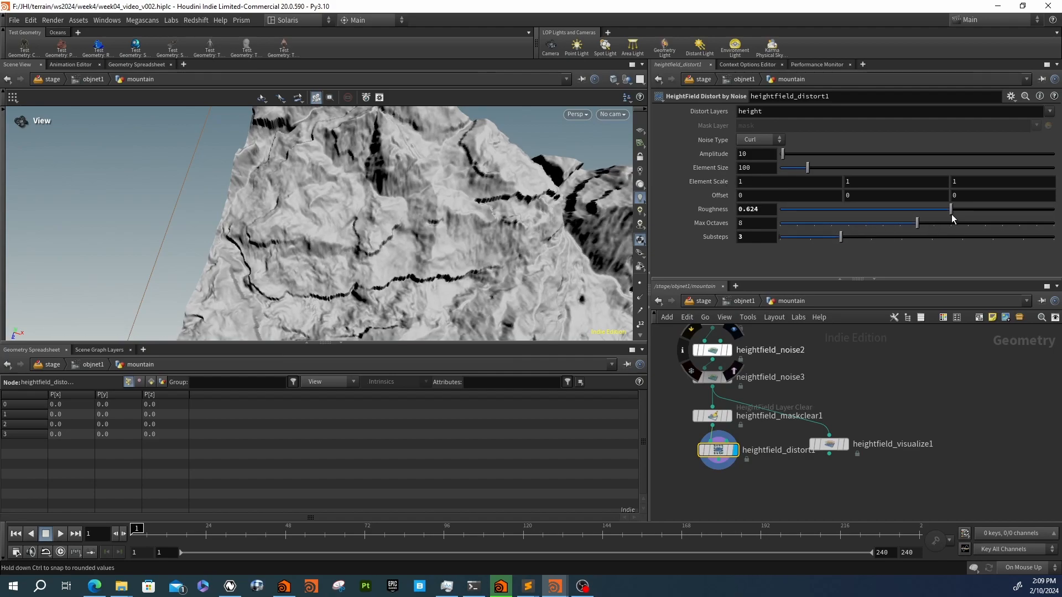
left_click_drag(815, 168, 791, 161)
left_click_drag(376, 237, 263, 105)
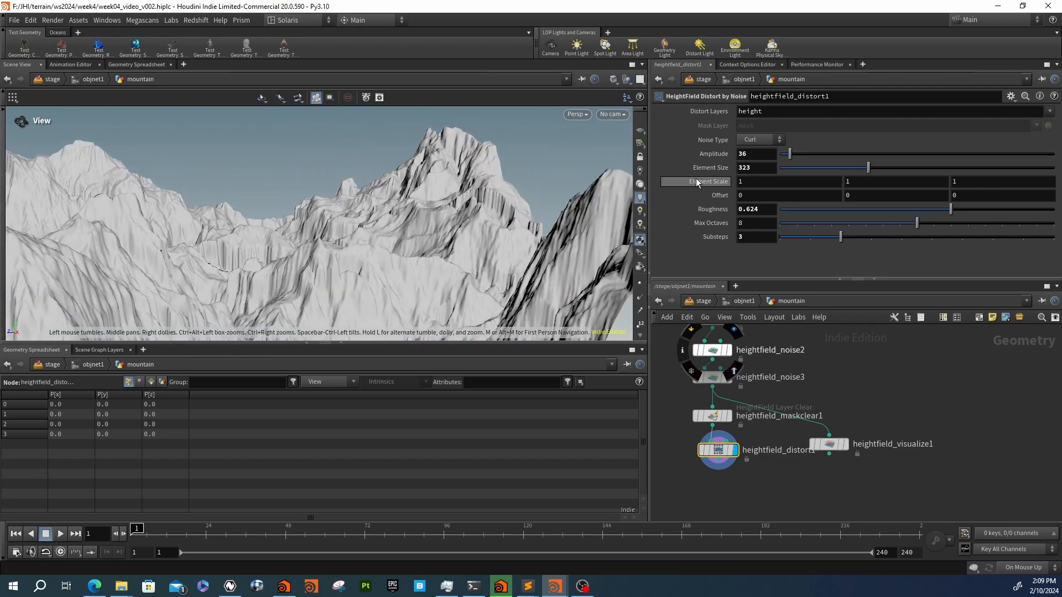
Add cliffs and mesas after height in the Distort Layers of heightfield_distort1, and remove mesas again
left_click(879, 113)
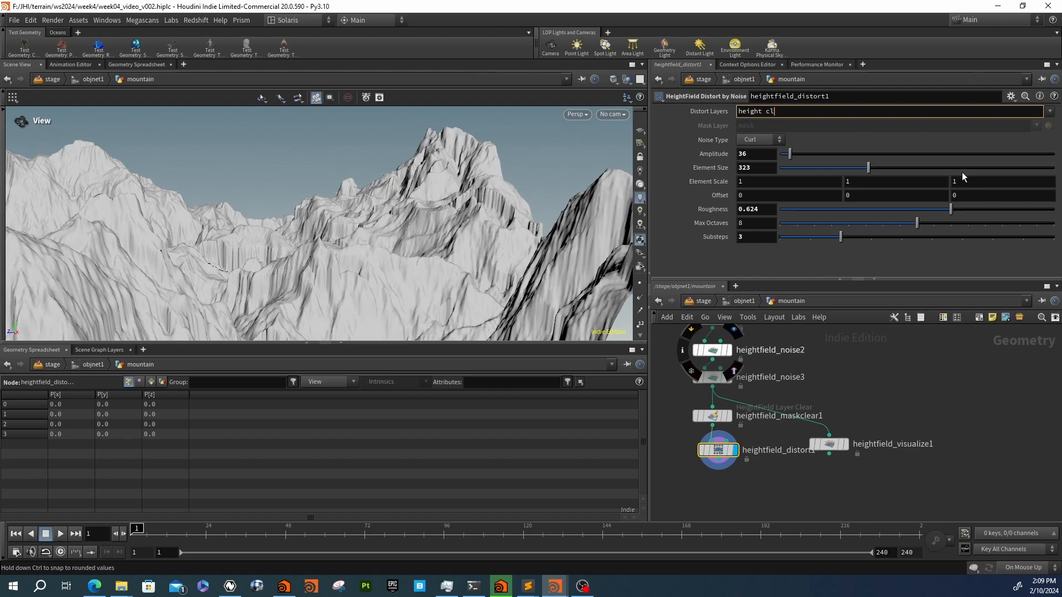
type("cliffs mesas")
key("Return")
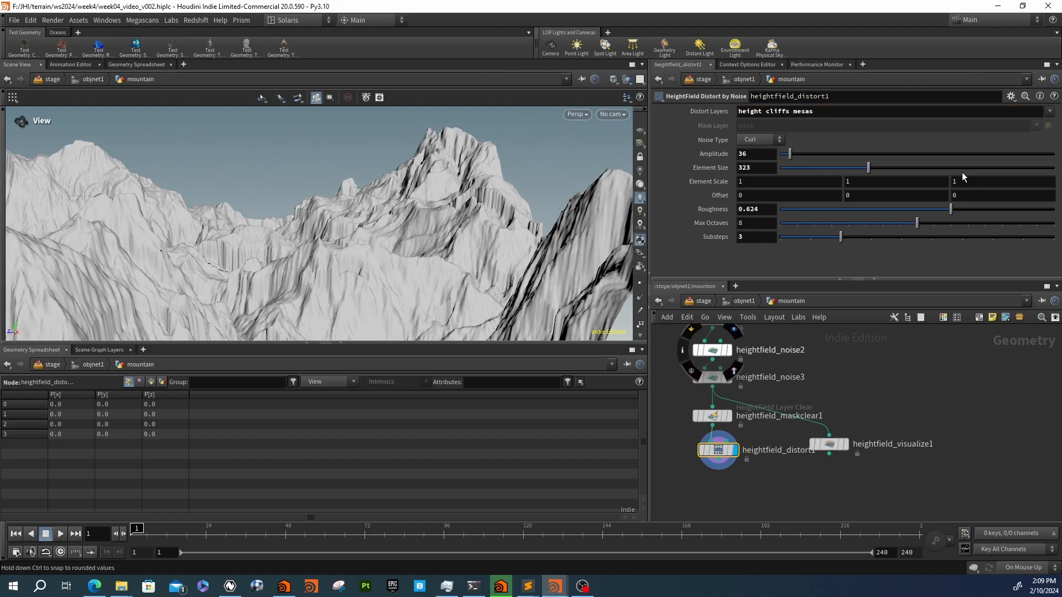
left_click(1051, 112)
double_click(799, 112)
key("BackSpace")
key("Return")
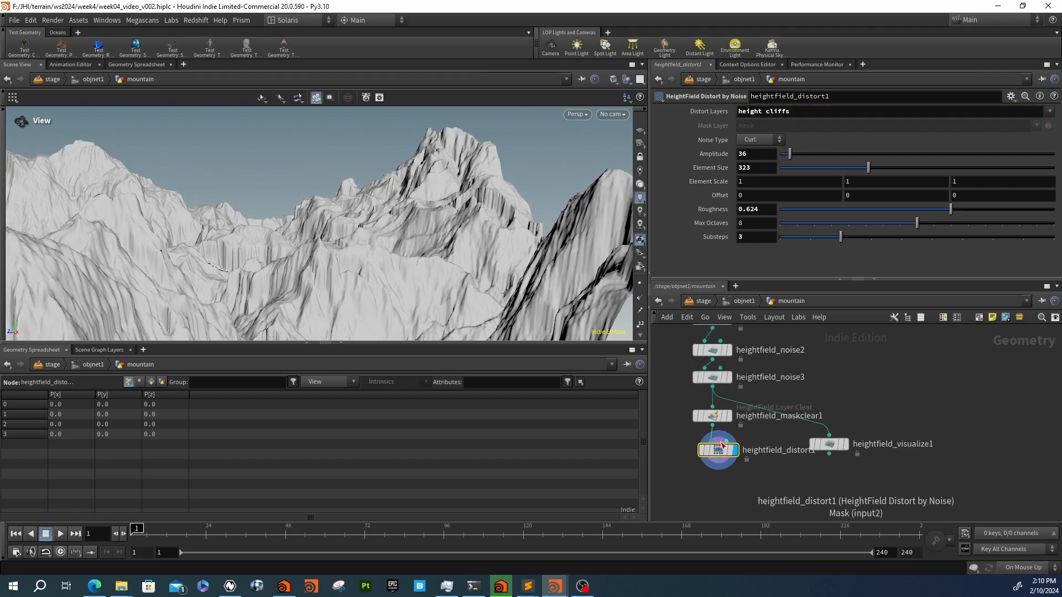
Feed heightfield_visualize1 from the output of heightfield_distort1, and select and display it
left_click_drag(827, 436, 770, 452)
left_click(719, 451)
left_click(845, 444)
left_click_drag(835, 450, 834, 464)
left_click(834, 463)
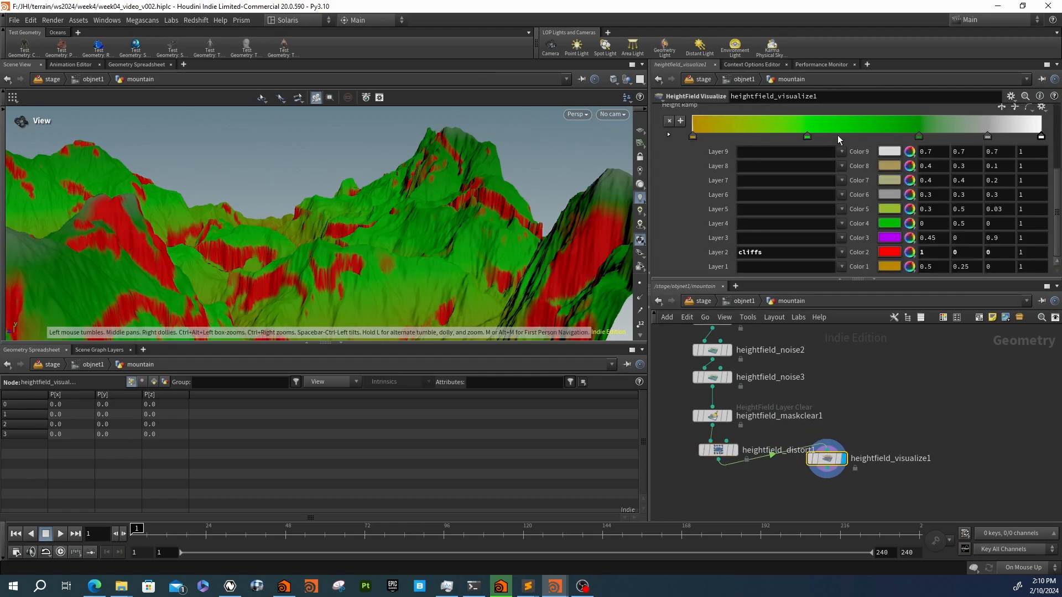
Remove cliffs from the Distort Layers of heightfield_distort1 to compare the visualized cliffs, and add it back after height
left_click(718, 449)
double_click(775, 111)
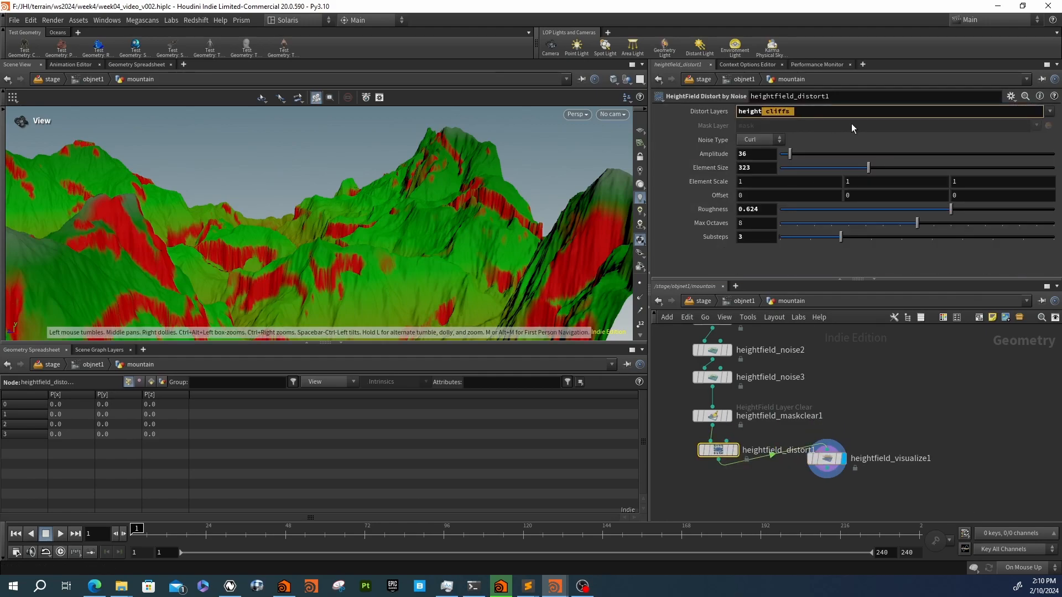
key("BackSpace")
key("Return")
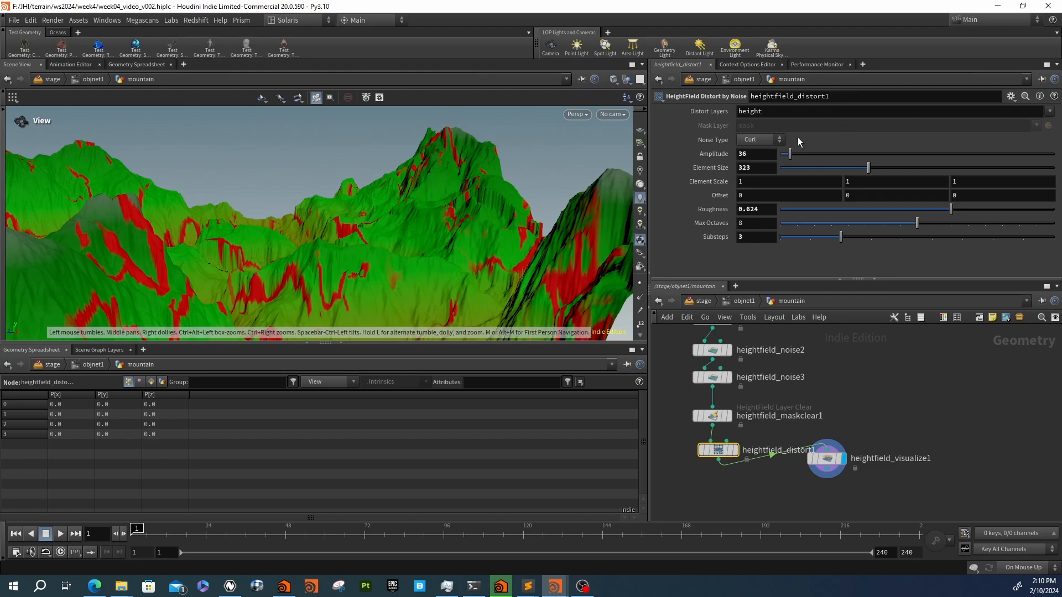
left_click(777, 113)
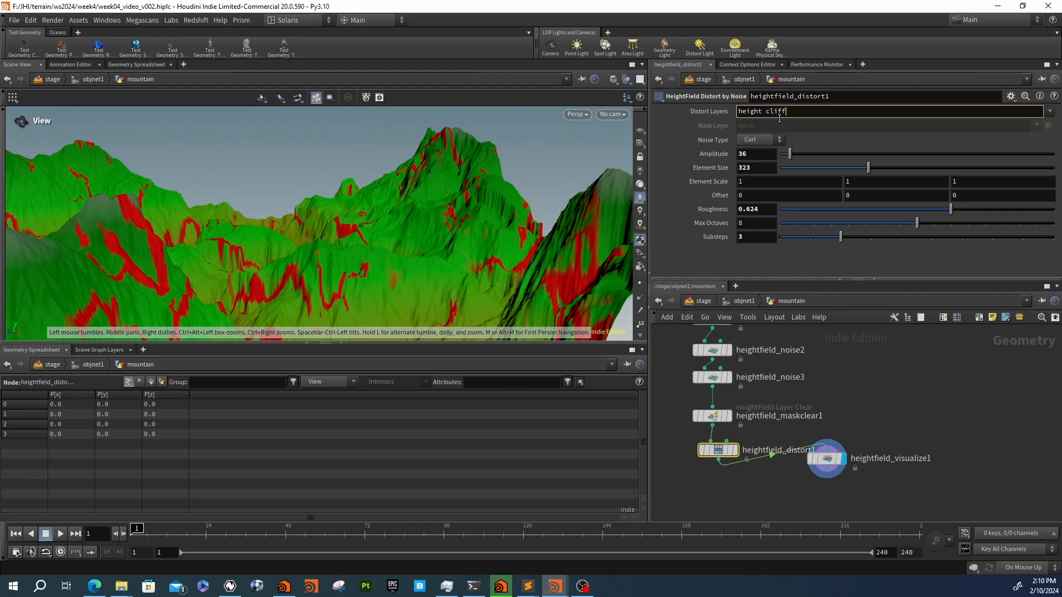
key("Return")
Inspect the visualized cliffs from several angles, and move heightfield_visualize1 farther away from heightfield_distort1
left_click_drag(304, 194, 361, 172)
right_click_drag(361, 172, 383, 277)
left_click_drag(383, 277, 289, 249)
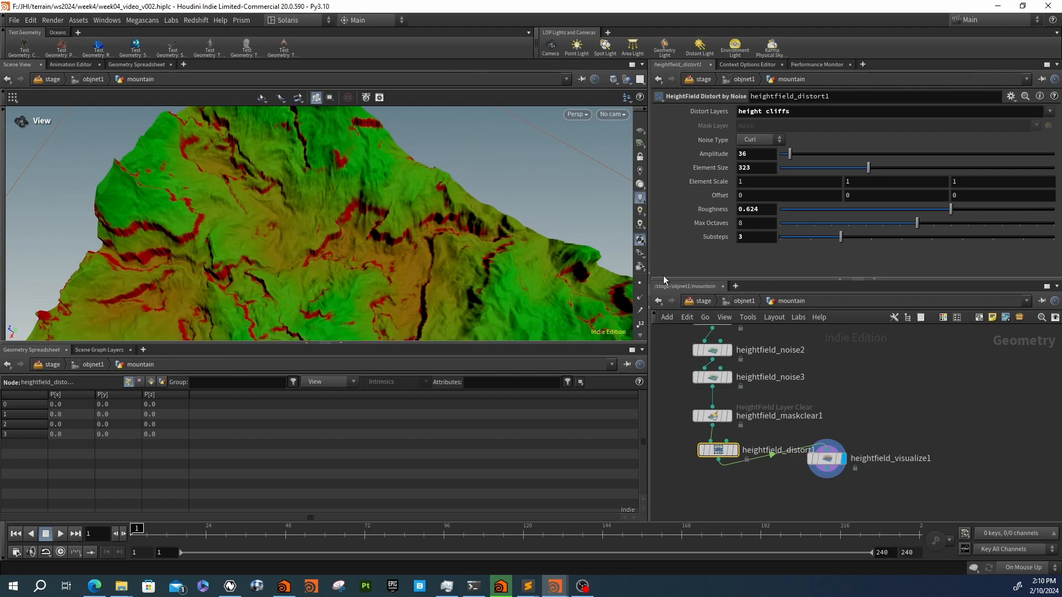
left_click_drag(360, 271, 395, 186)
middle_click_drag(795, 487, 808, 450)
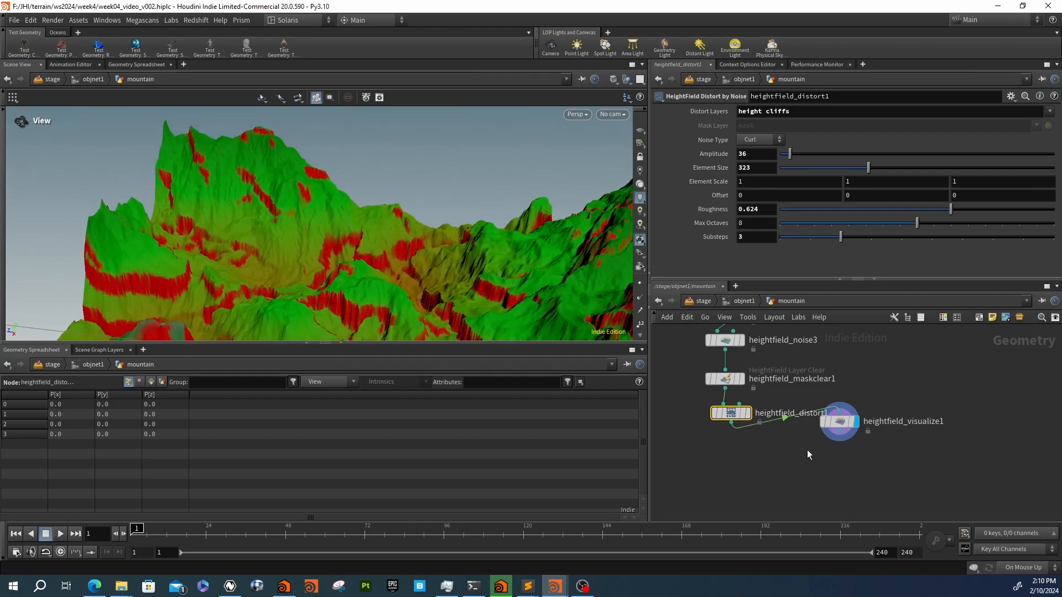
left_click_drag(844, 423, 881, 432)
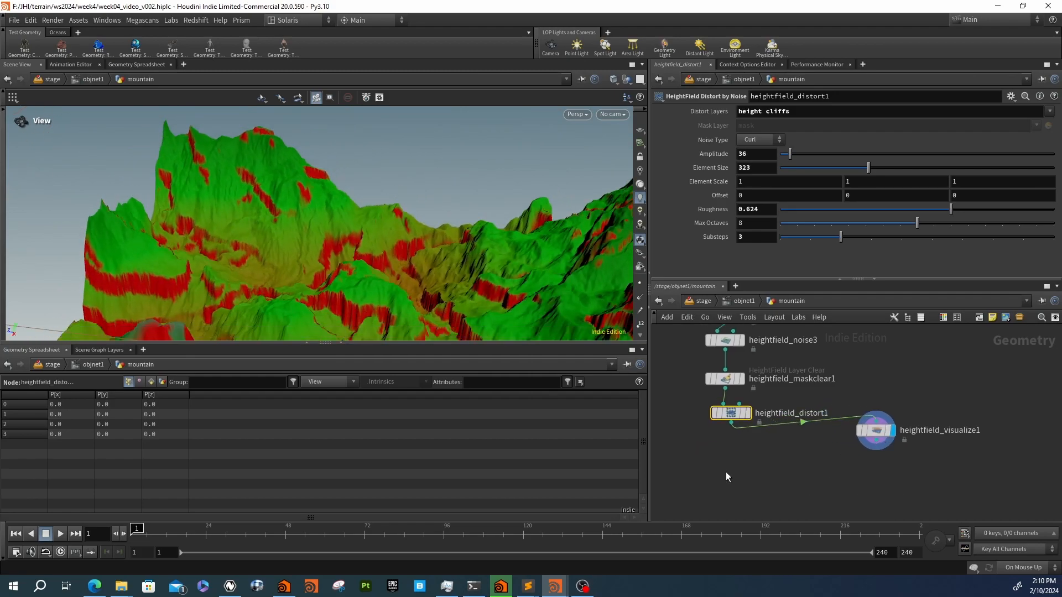
Add a HeightField Flatten node below heightfield_distort1, feed it from that node's output, and display it
key("Tab")
type("floo")
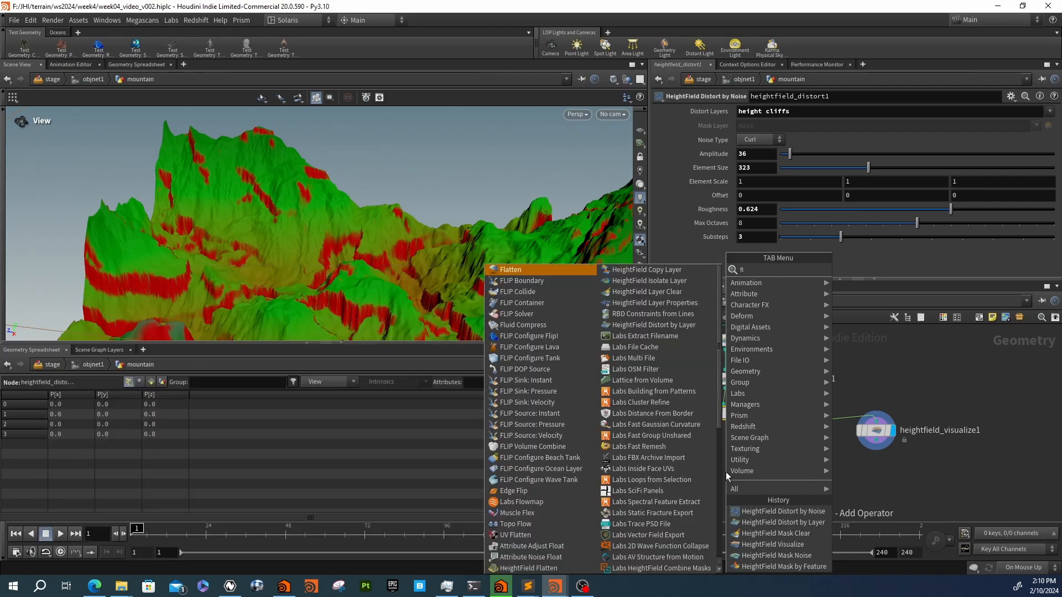
key("BackSpace")
key("BackSpace")
key("BackSpace")
key("BackSpace")
type("h")
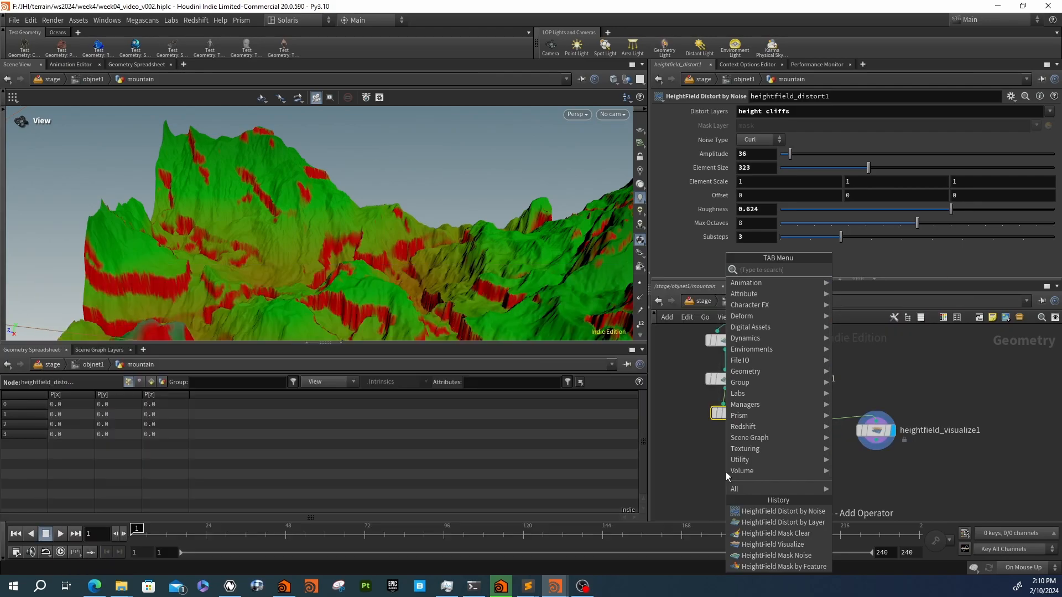
type("eighfl")
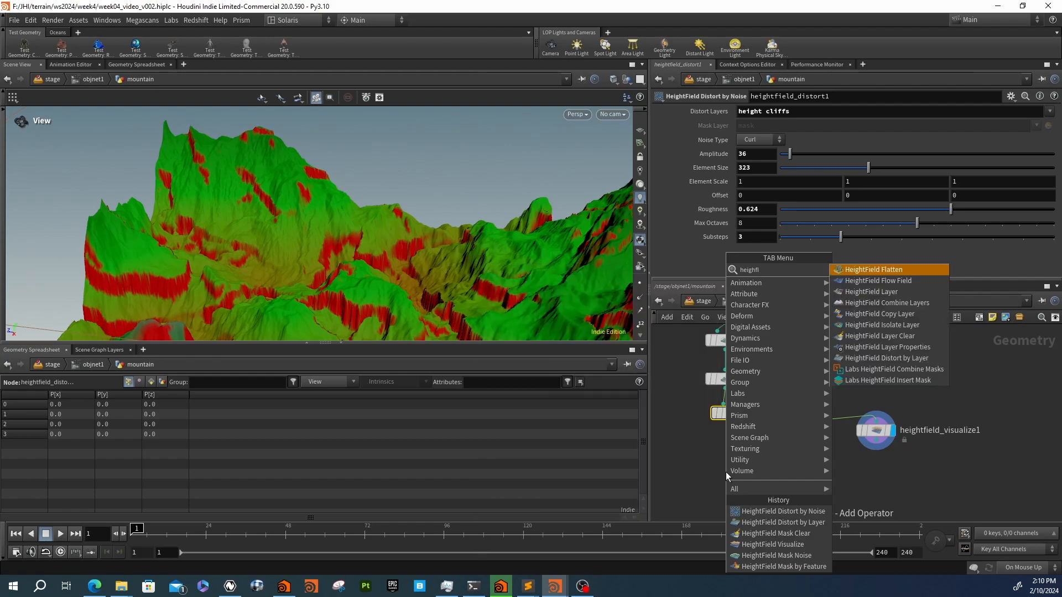
key("Return")
left_click(725, 472)
left_click(725, 460)
left_click(731, 424)
left_click(743, 472)
left_click_drag(323, 268, 346, 240)
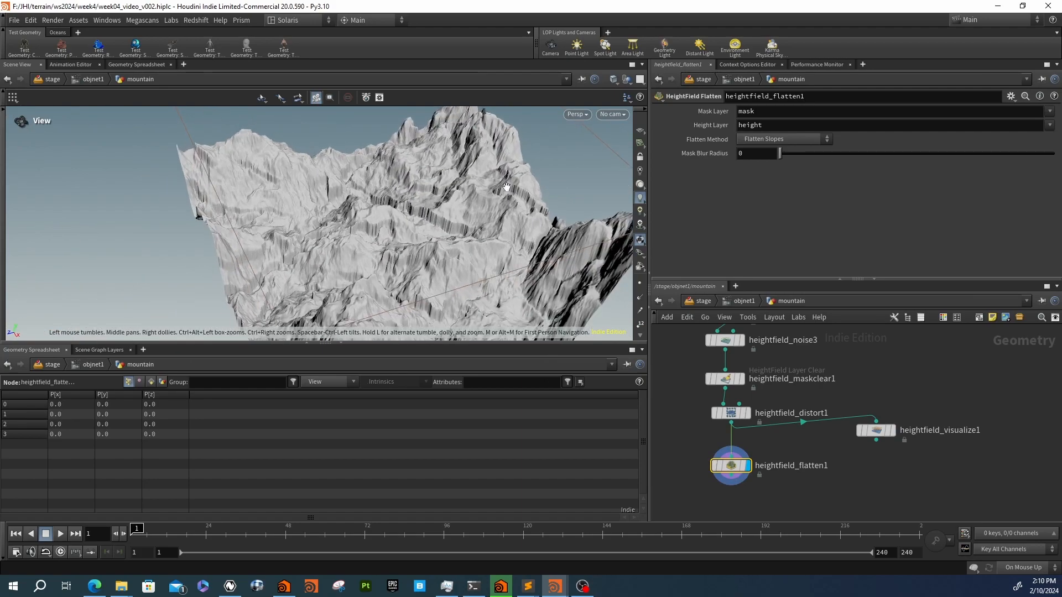
Set heightfield_flatten1 to Flatten to Average Height and try a Mask Blur Radius of 8.5 and higher
left_click(785, 152)
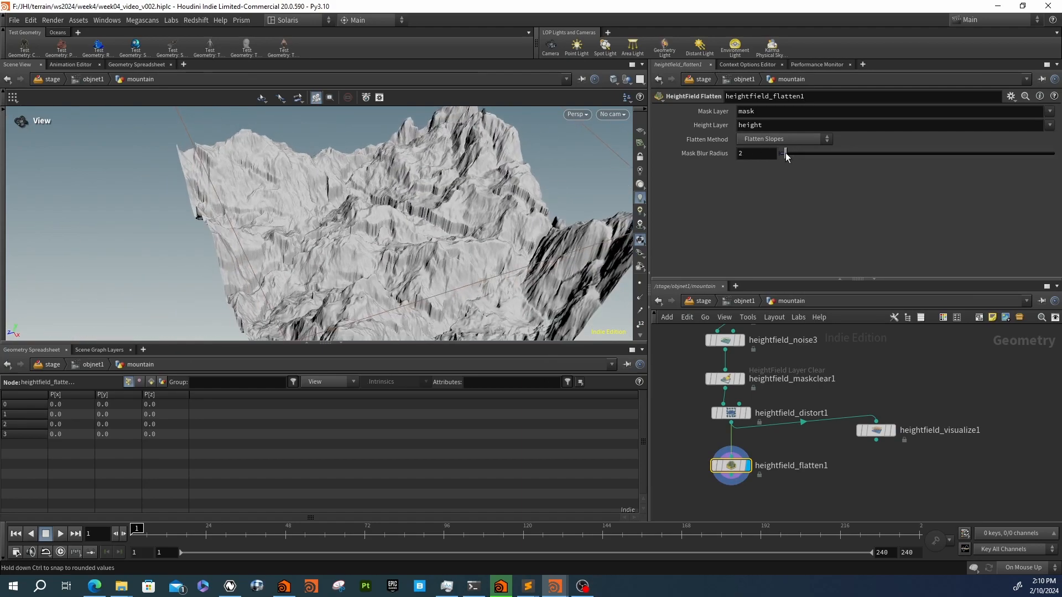
left_click(799, 140)
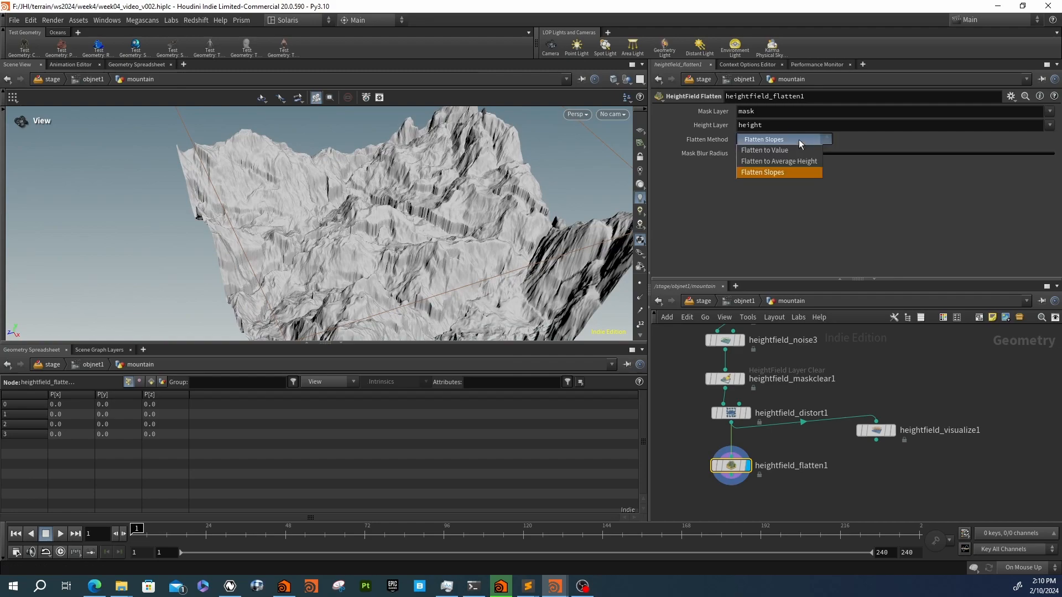
left_click(795, 162)
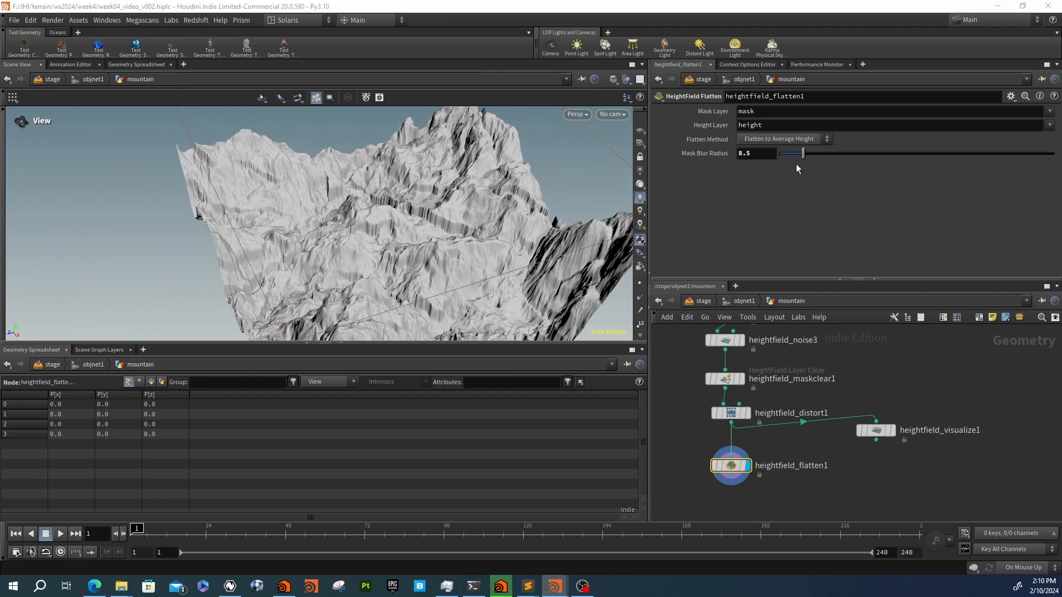
left_click_drag(805, 157, 854, 155)
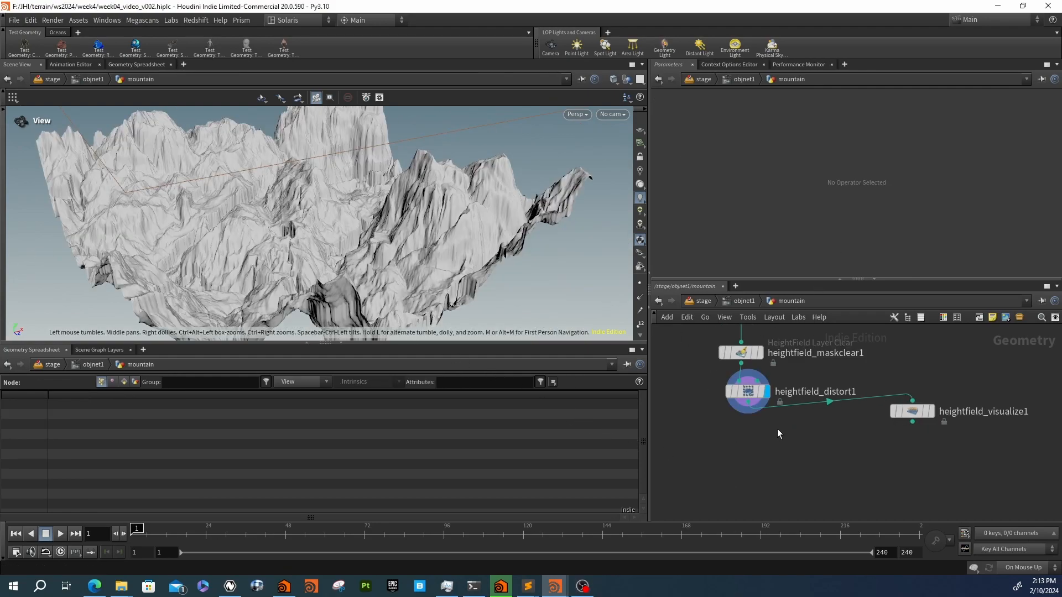
Add a fresh HeightField Flatten under heightfield_distort1, wire it to the distort output, and display it
key("Tab")
type("fla")
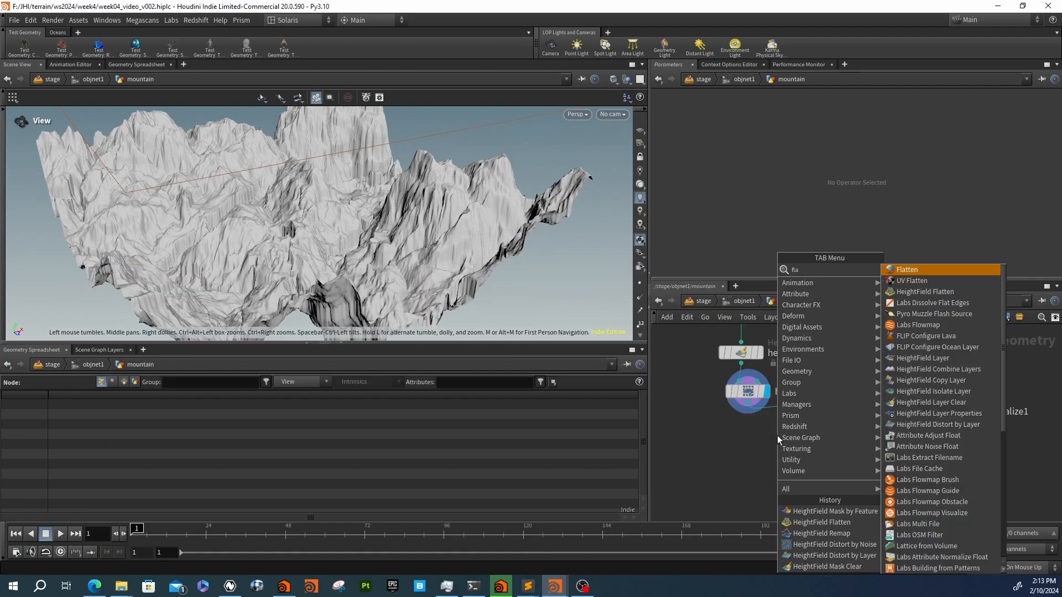
type(" h")
key("Return")
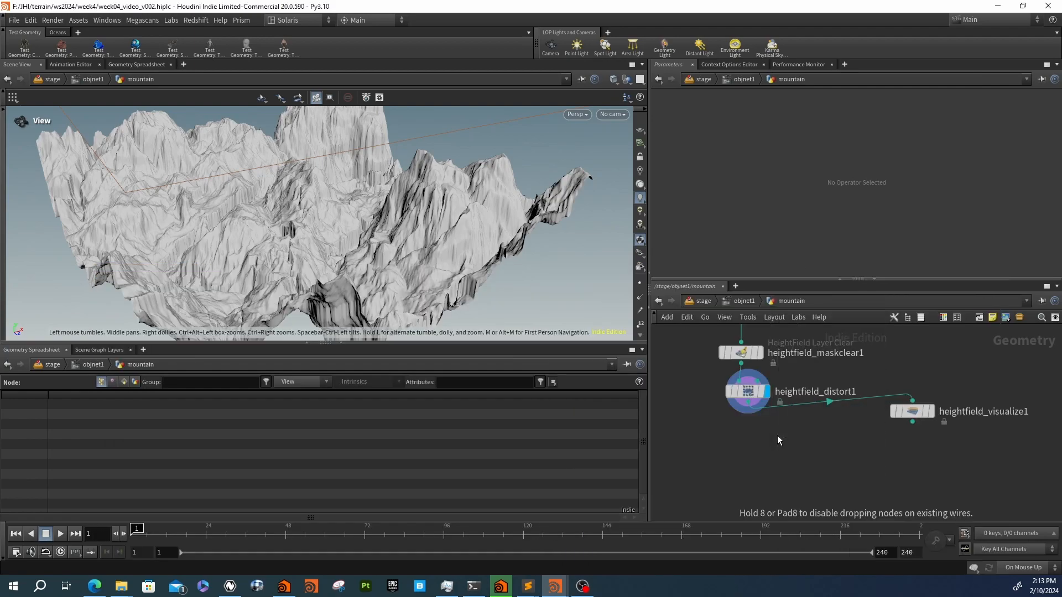
left_click(778, 437)
left_click_drag(777, 437, 748, 479)
left_click_drag(748, 412, 748, 469)
middle_click_drag(721, 393, 721, 437)
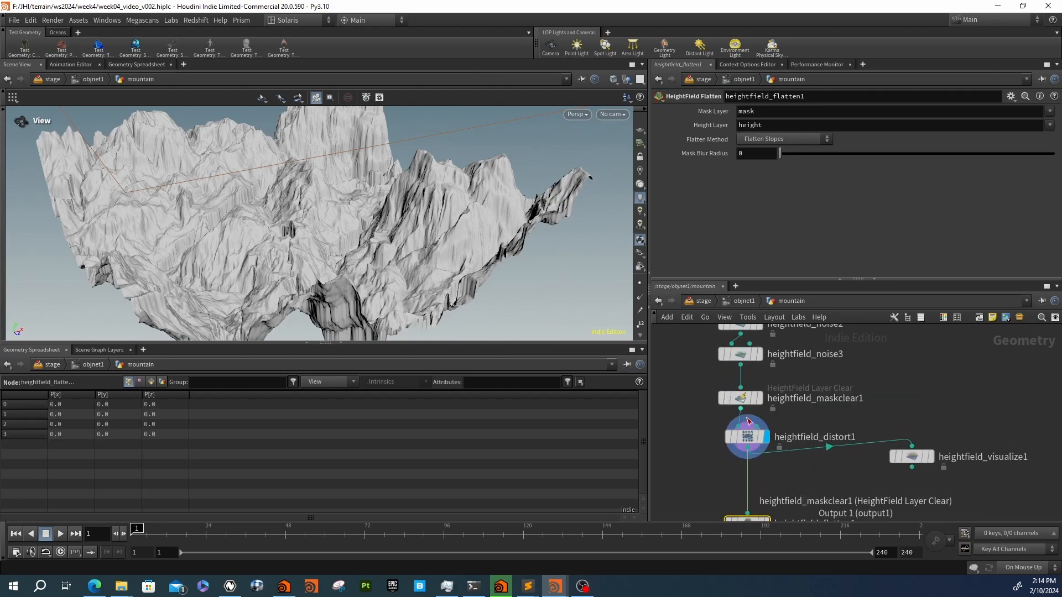
middle_click_drag(785, 494, 780, 459)
left_click(761, 487)
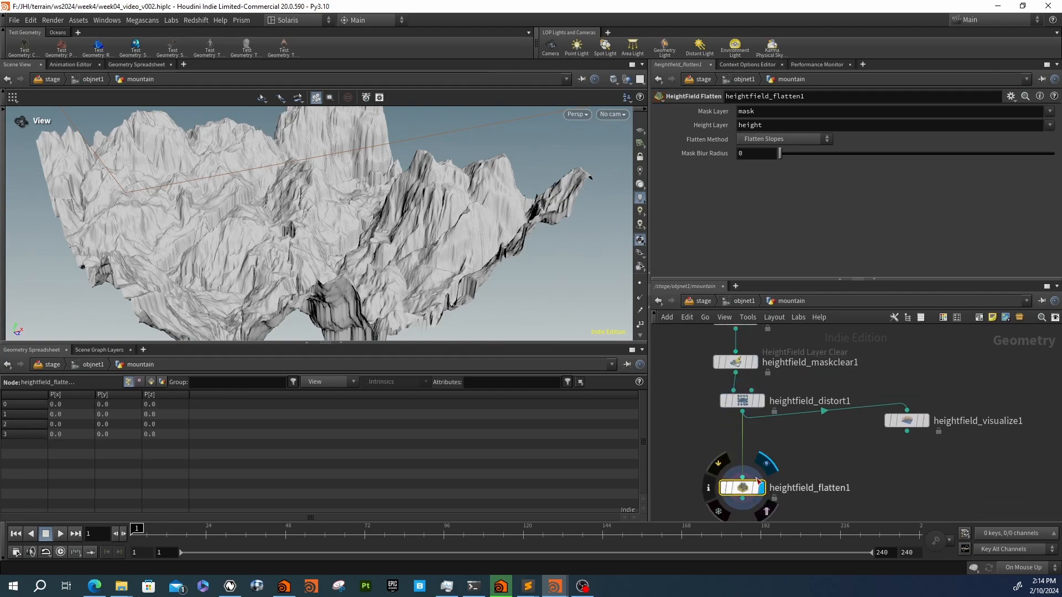
Bypass heightfield_maskclear1, check the mask on heightfield_distort1, and select and display heightfield_flatten1
left_click(750, 363)
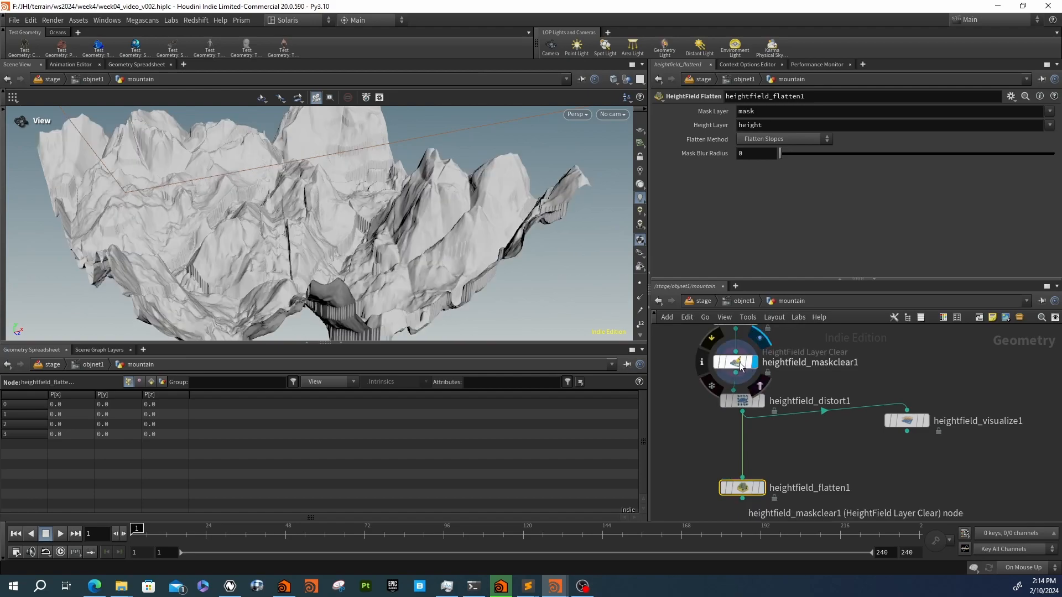
left_click(743, 368)
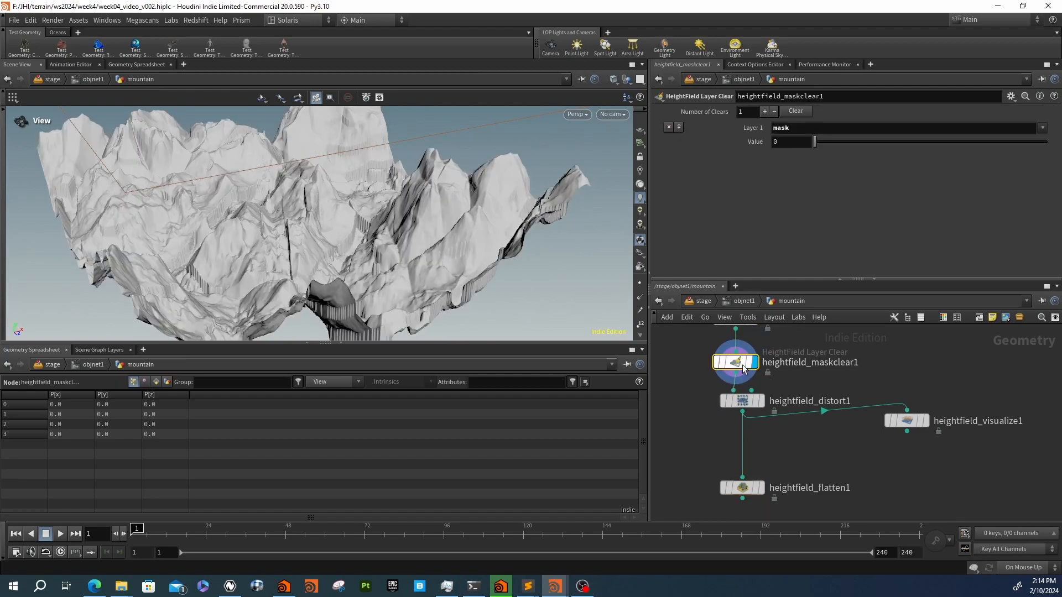
left_click(760, 400)
mouse_move(759, 492)
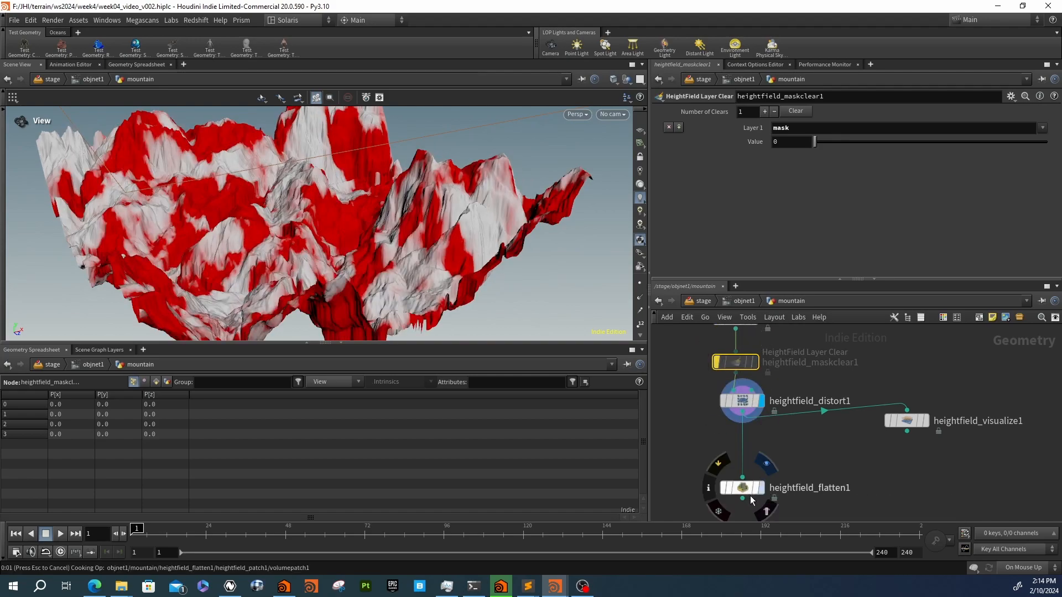
left_click(746, 489)
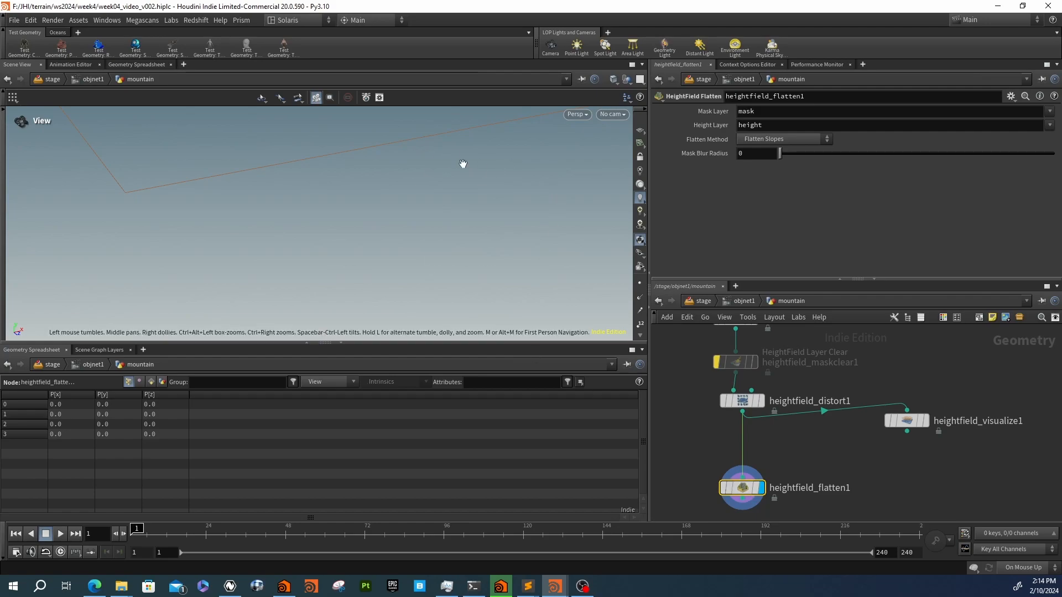
Set the Flatten Method of heightfield_flatten1 to Flatten to Value, and inspect the flattened terrain
left_click_drag(178, 173, 288, 200)
left_click(782, 138)
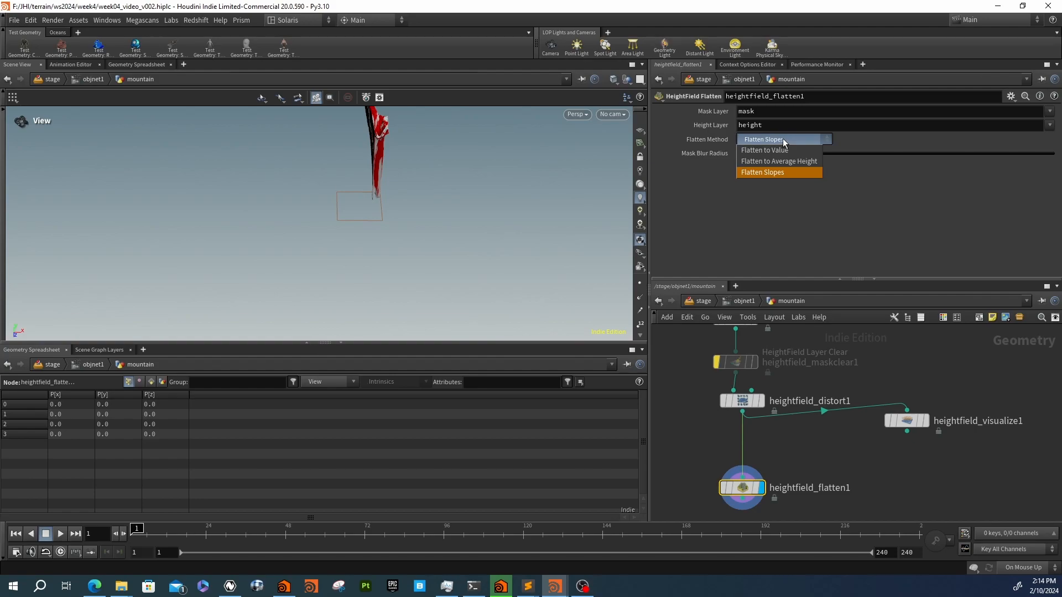
left_click(785, 148)
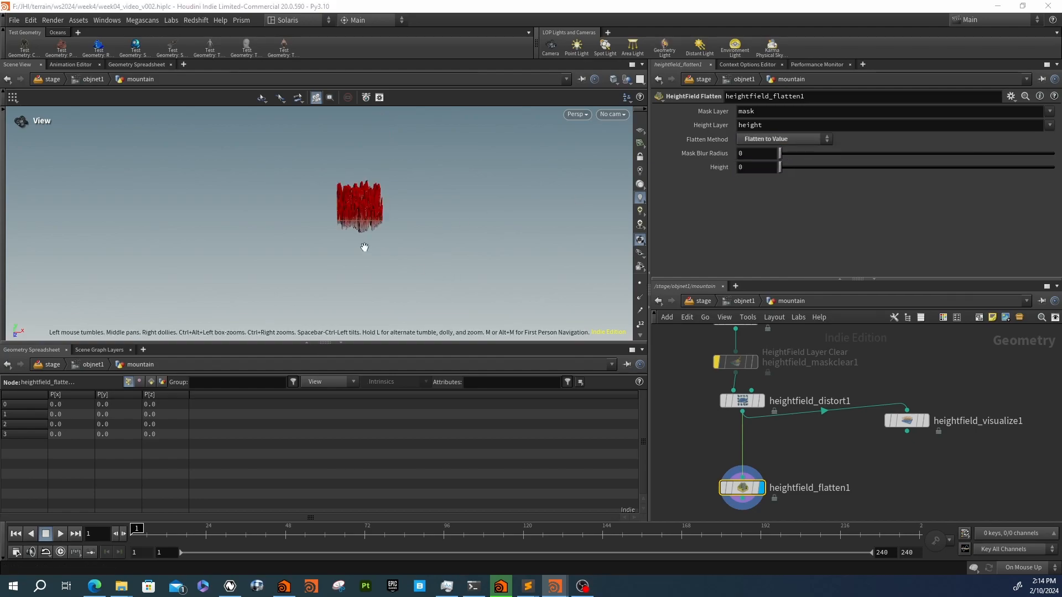
right_click_drag(368, 249, 506, 240)
middle_click_drag(452, 213, 444, 266)
mouse_move(349, 210)
left_mouse_down()
mouse_move(407, 196)
mouse_move(472, 284)
mouse_move(506, 168)
mouse_move(359, 223)
left_mouse_up()
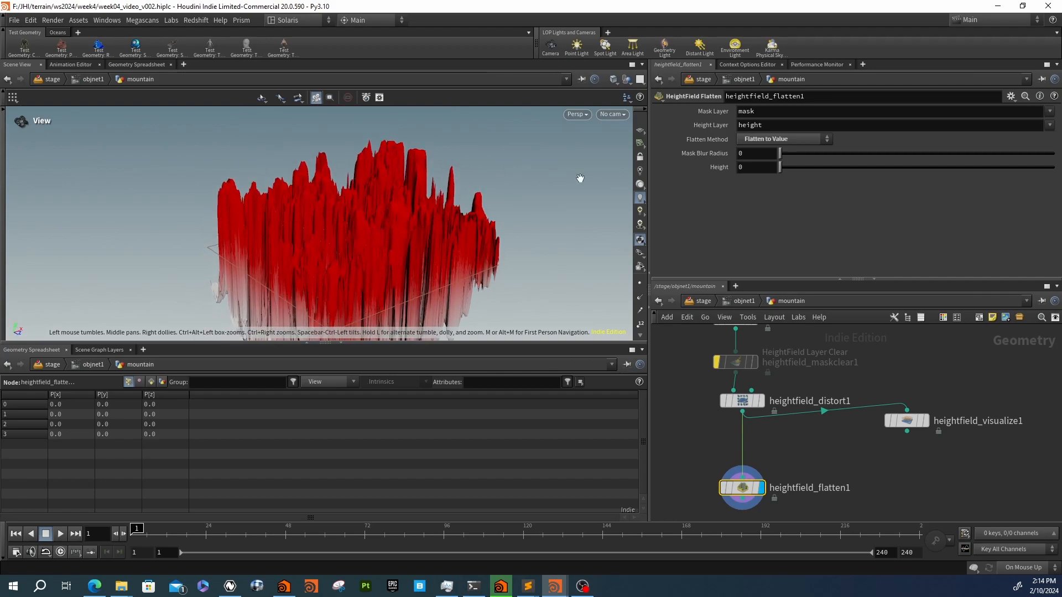
left_click_drag(424, 214, 368, 243)
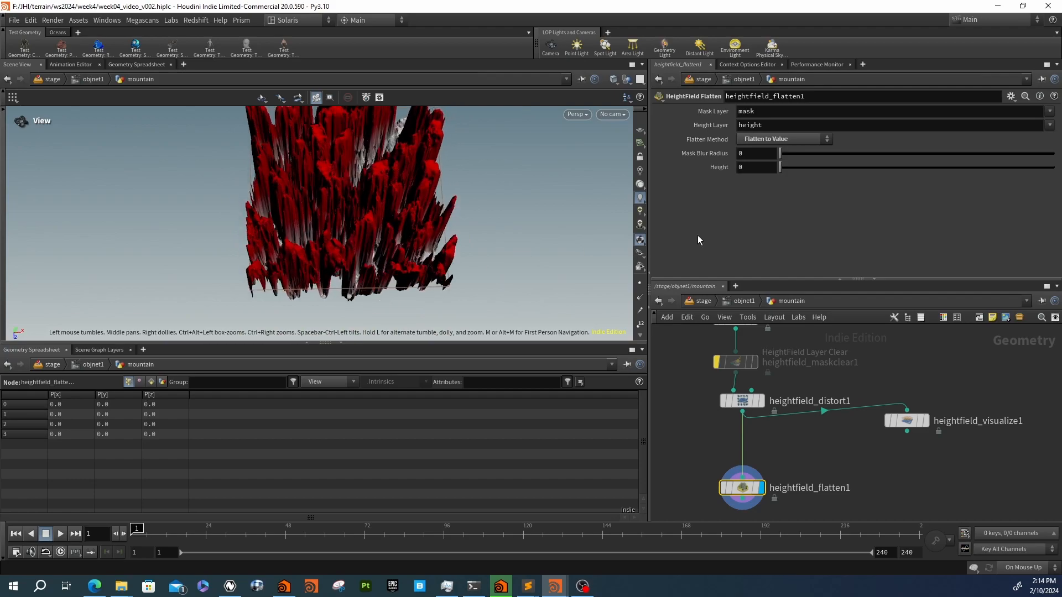
Set the Height of heightfield_flatten1 to -500, and inspect the terrain from the side and below
left_click(755, 168)
type("-500")
key("Return")
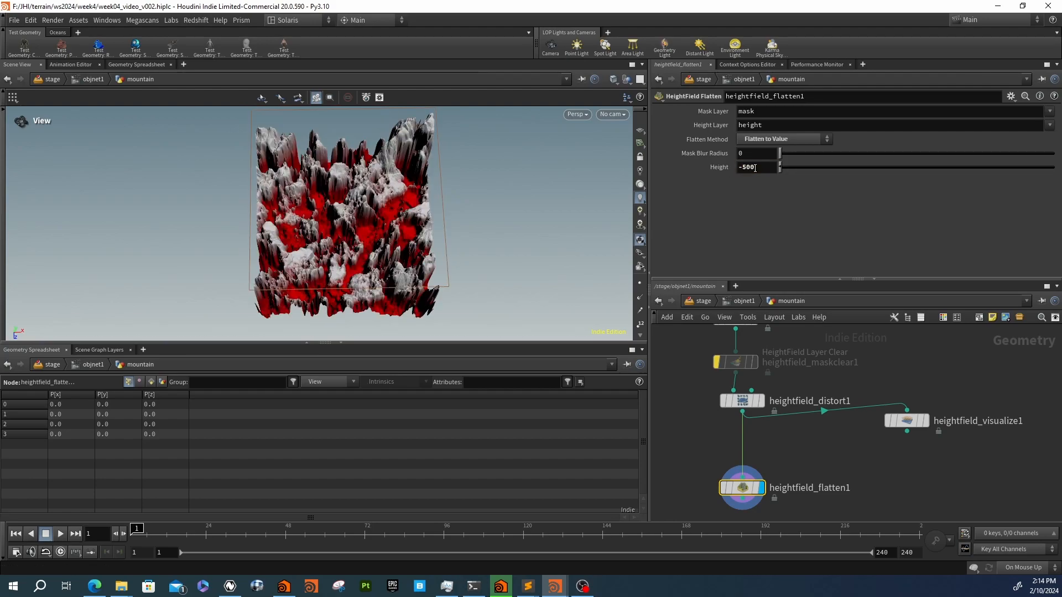
left_click_drag(412, 227, 500, 104)
right_click_drag(500, 111, 454, 184)
left_click_drag(453, 184, 446, 261)
middle_click_drag(758, 442, 759, 460)
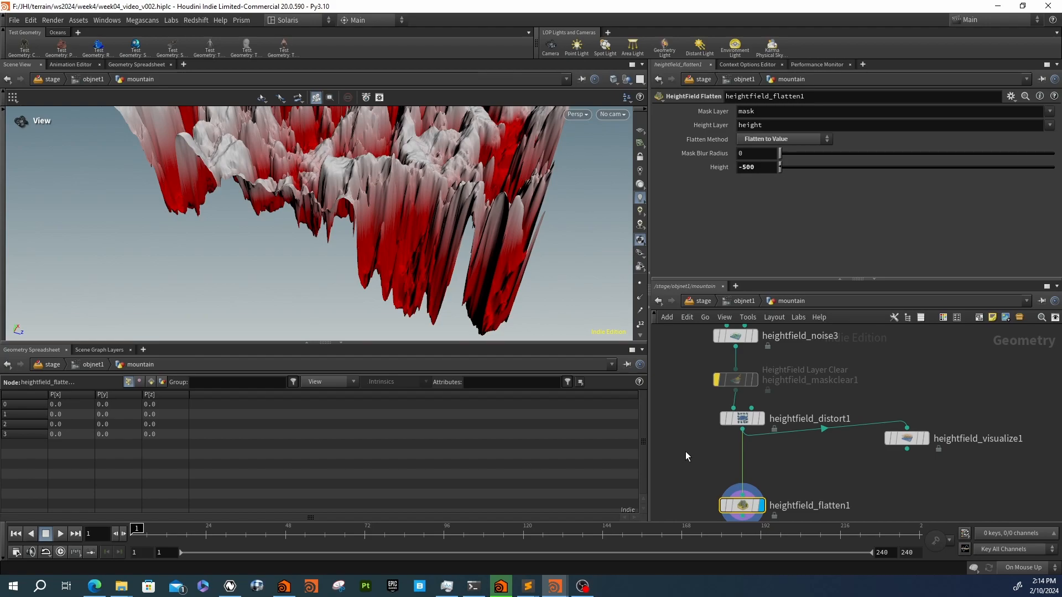
key("Tab")
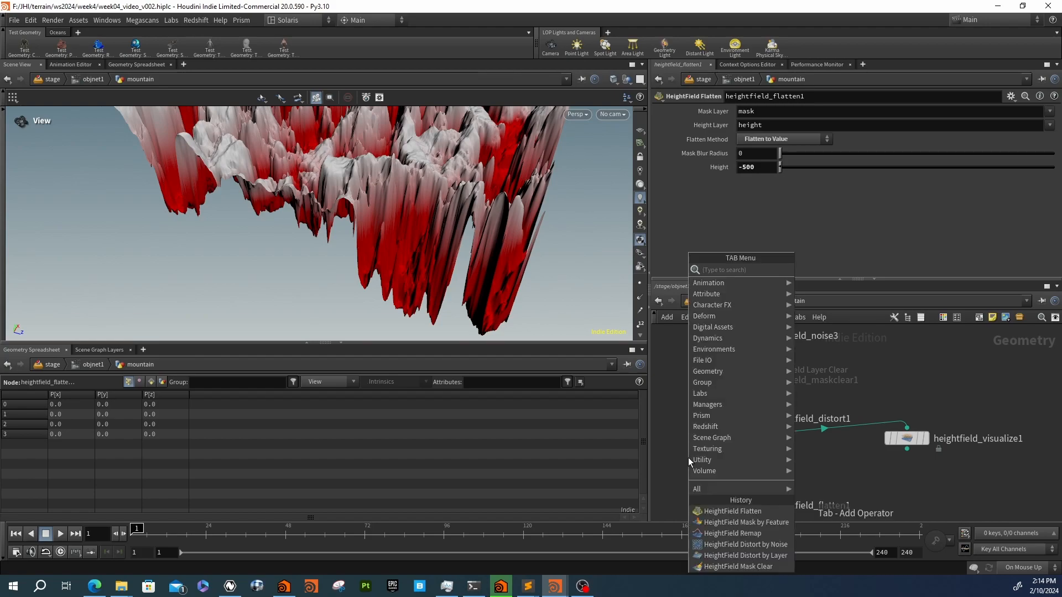
type("clamp")
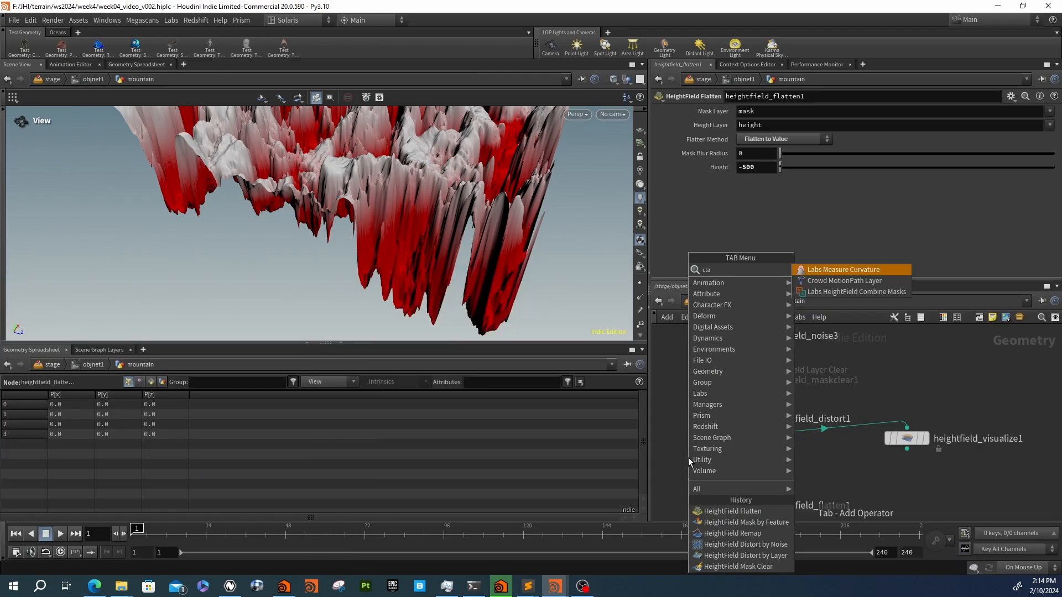
key("BackSpace")
key("BackSpace")
key("BackSpace")
key("BackSpace")
key("BackSpace")
Insert a HeightField Normalize Masks node between heightfield_distort1 and heightfield_flatten1, and delete it again
type("heima")
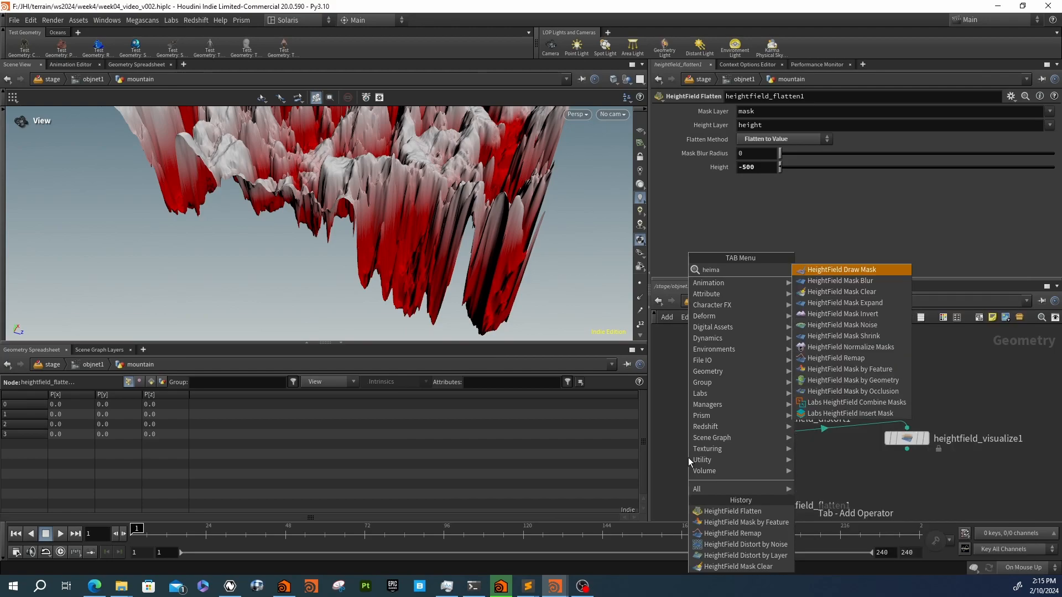
key("Down")
key("Down")
key("Down")
key("Down")
key("Down")
key("Down")
key("Down")
key("Return")
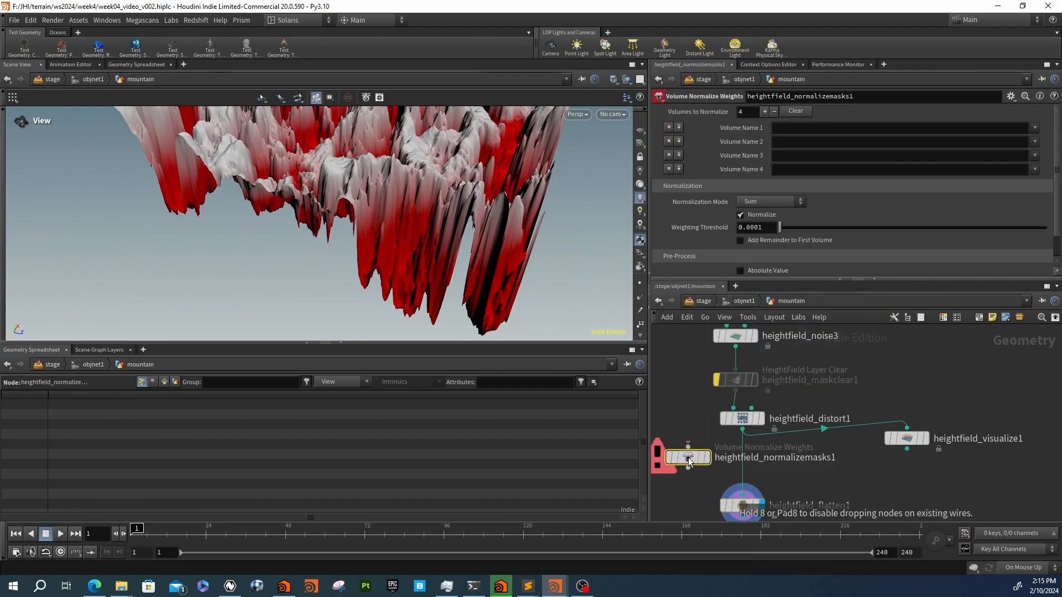
left_click(743, 462)
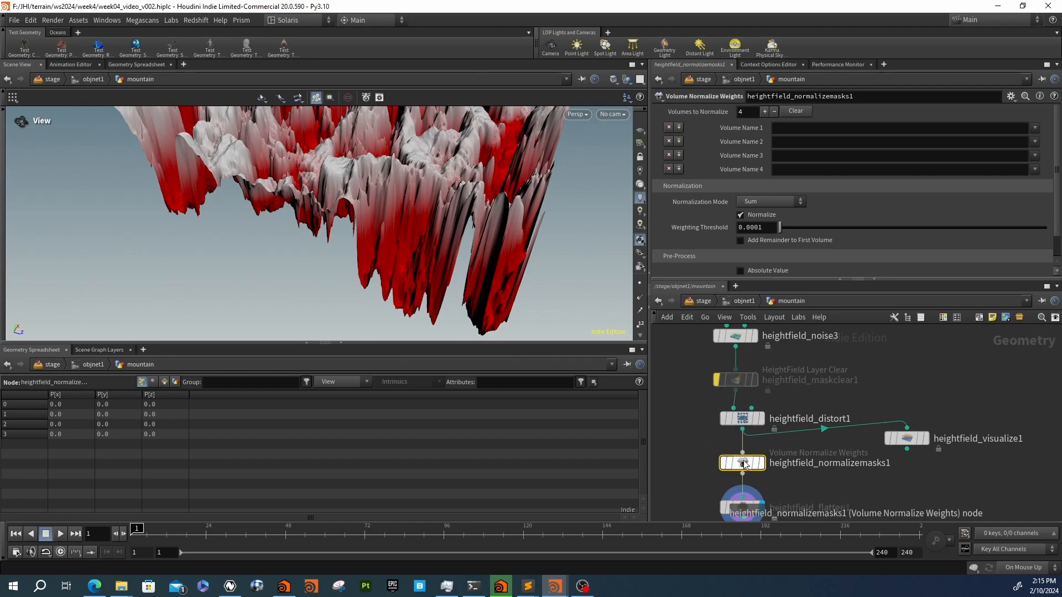
key("Delete")
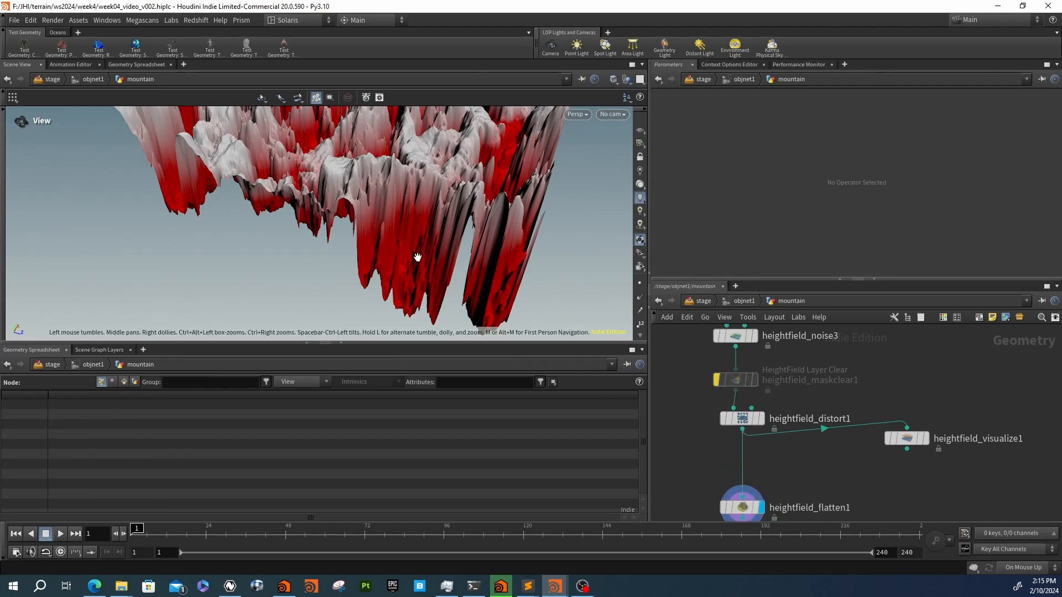
Insert a HeightField VOP node between heightfield_distort1 and heightfield_flatten1, and open its inner network
middle_click_drag(695, 429, 694, 454)
key("Tab")
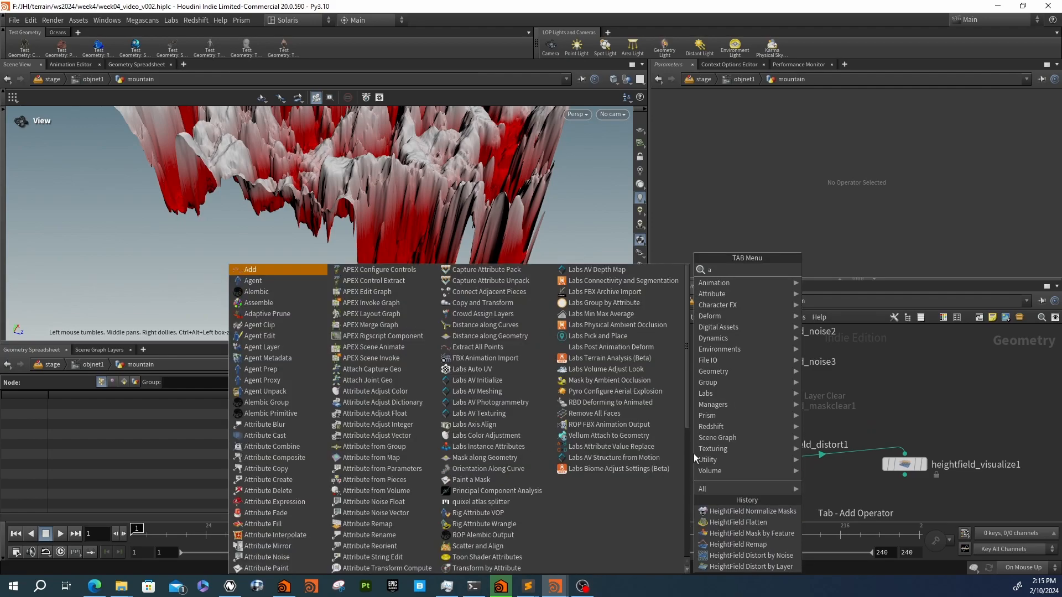
type("hfvo")
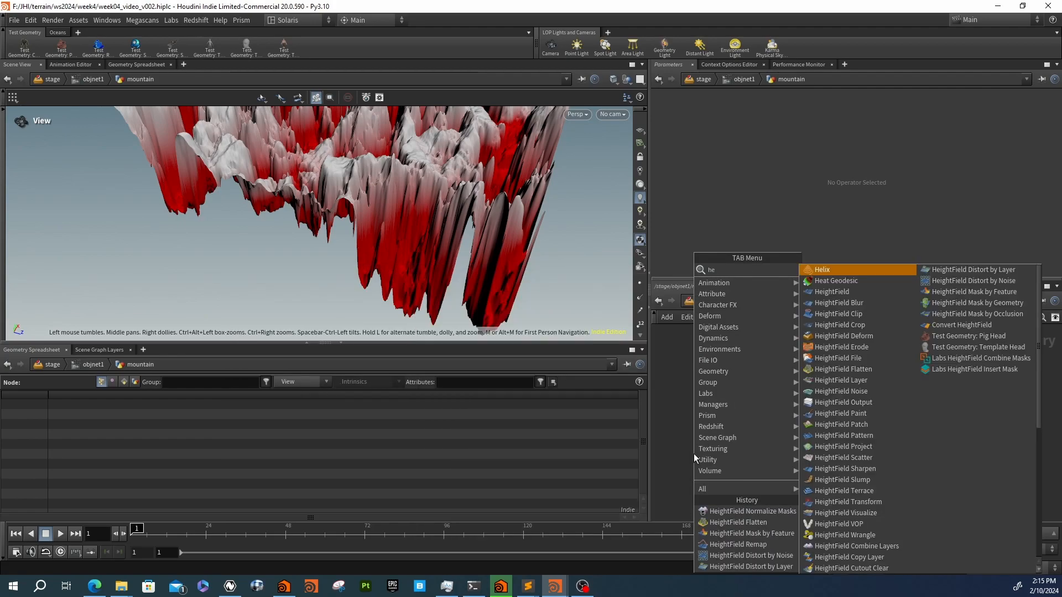
key("Return")
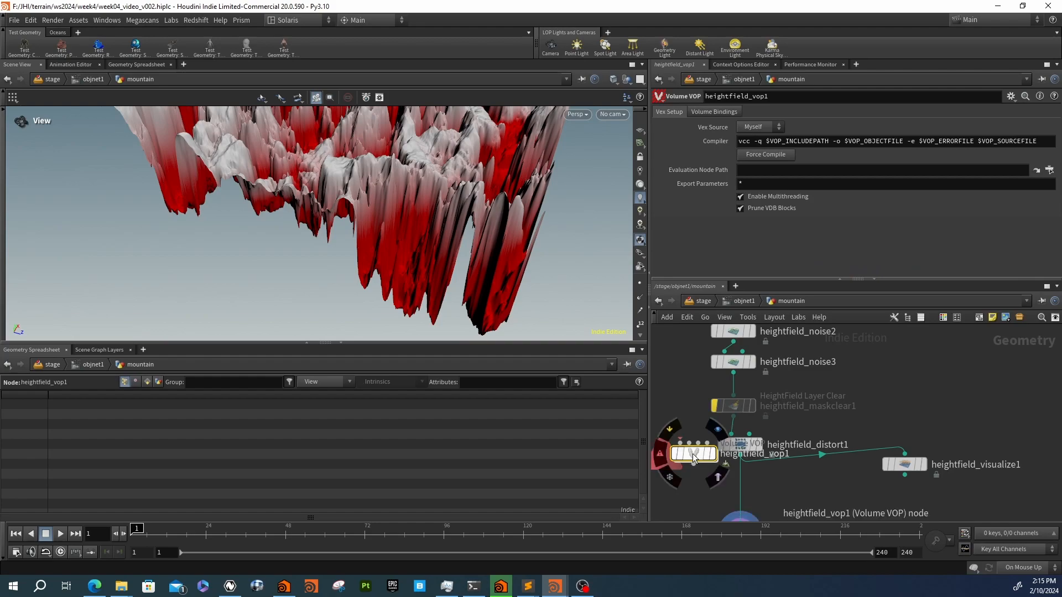
left_click_drag(680, 443, 741, 459)
double_click(685, 474)
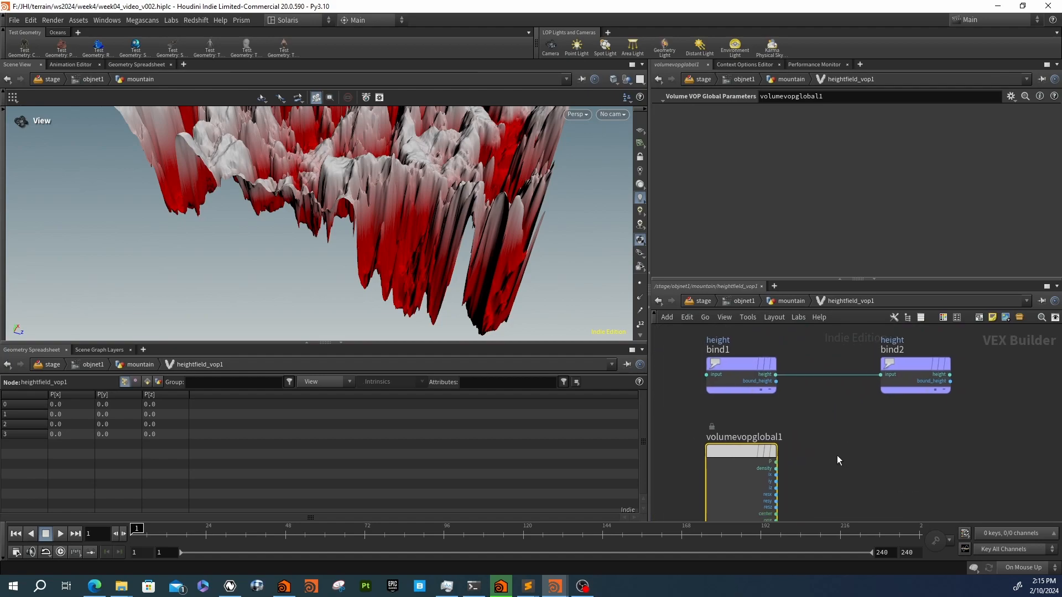
Duplicate the two connected height bind nodes below the originals, and set the Name of both copies to mask
scroll(813, 380, "down", 3)
left_click_drag(762, 380, 763, 440)
middle_click_drag(749, 347, 728, 396)
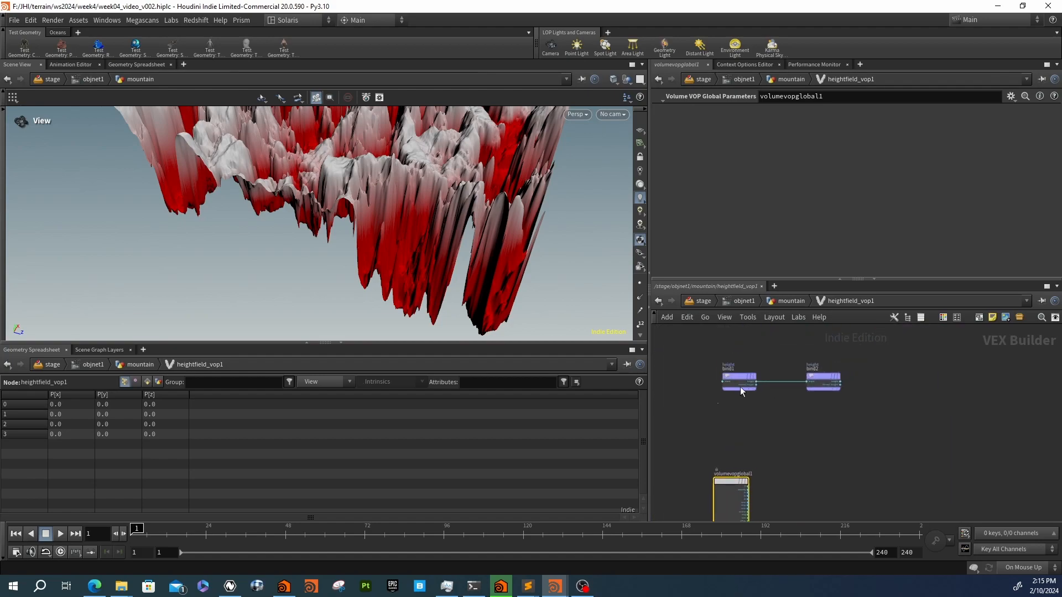
left_click_drag(728, 396, 846, 368)
key("ctrl+c")
key("ctrl+v")
scroll(758, 398, "up", 2)
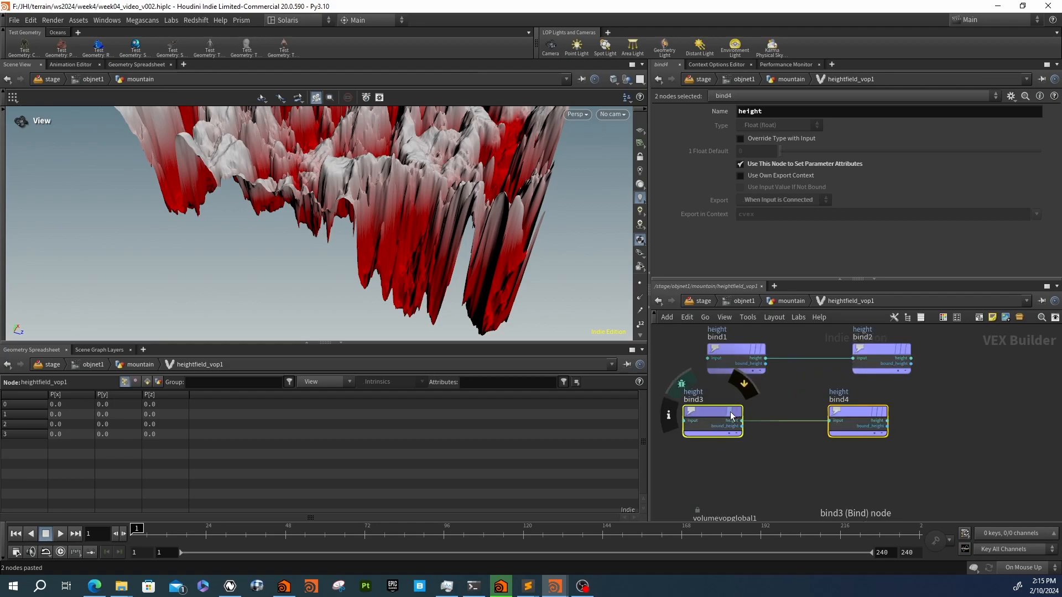
left_click(804, 430)
double_click(774, 112)
type("mask")
key("Return")
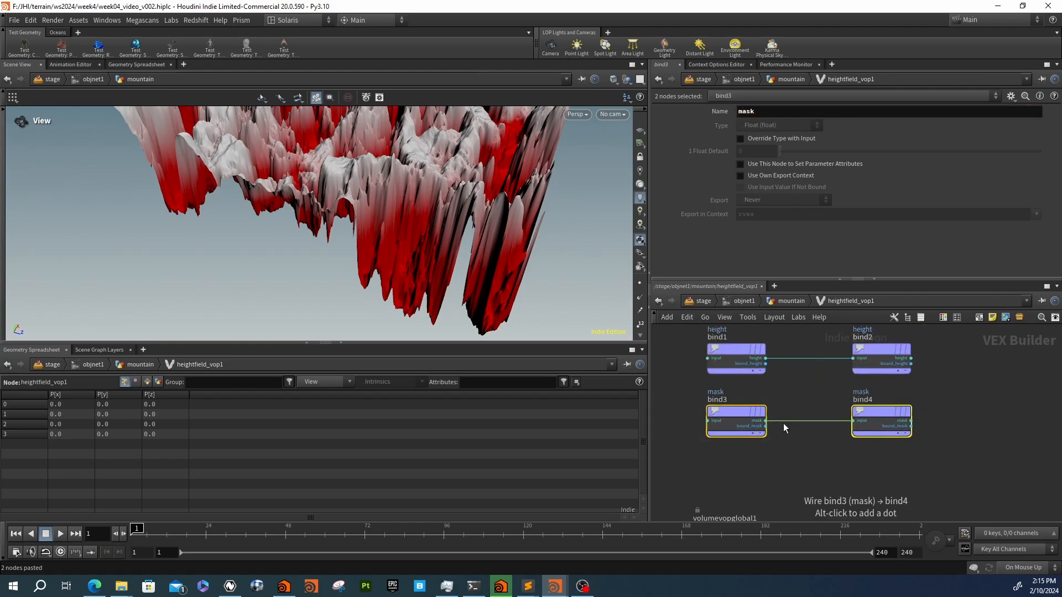
Insert a Clamp node between the two mask bind nodes, and return to the mountain network
key("Tab")
type("c")
key("BackSpace")
key("Escape")
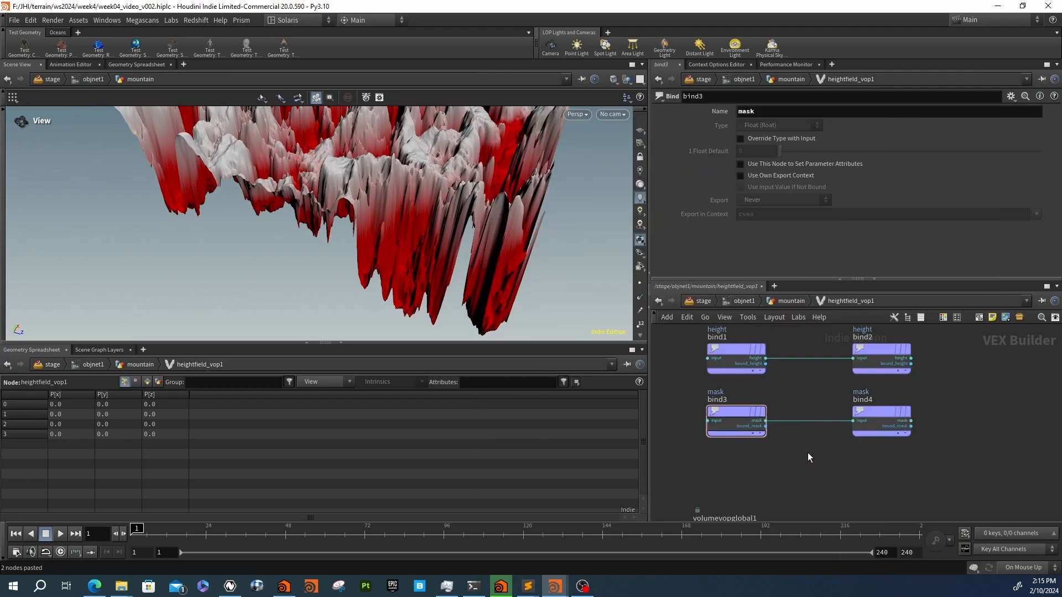
left_click(836, 421)
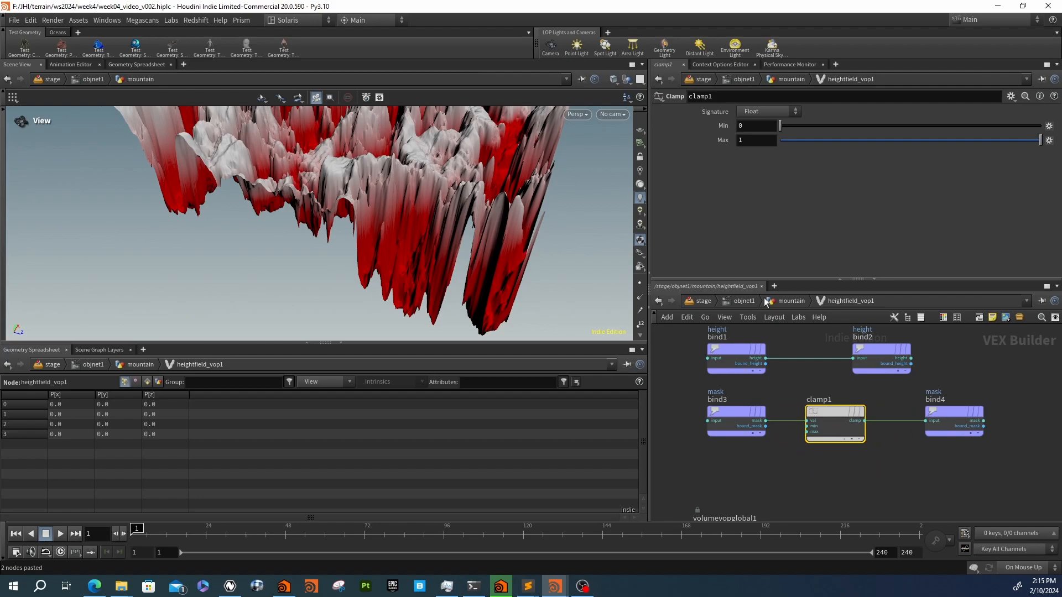
left_click(766, 301)
Move heightfield_vop1 out of the lower chain and insert it between heightfield_masknoise2 and heightfield_terrace2
left_click_drag(750, 452, 835, 474)
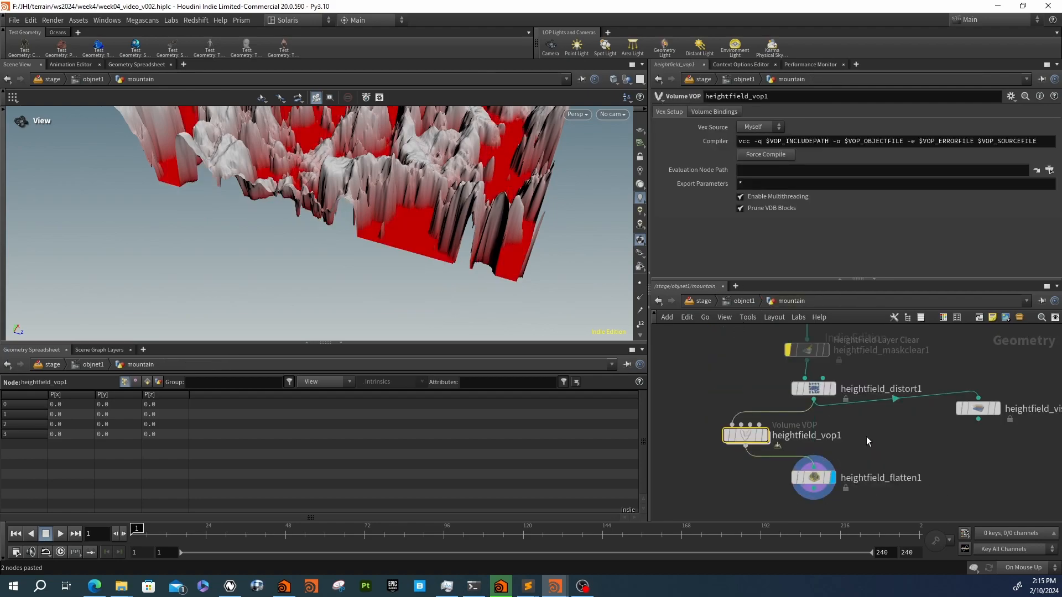
scroll(727, 437, "down", 4)
scroll(730, 446, "down", 2)
scroll(746, 459, "up", 5)
middle_click_drag(726, 443, 839, 402)
scroll(839, 402, "down", 3)
left_click(824, 389)
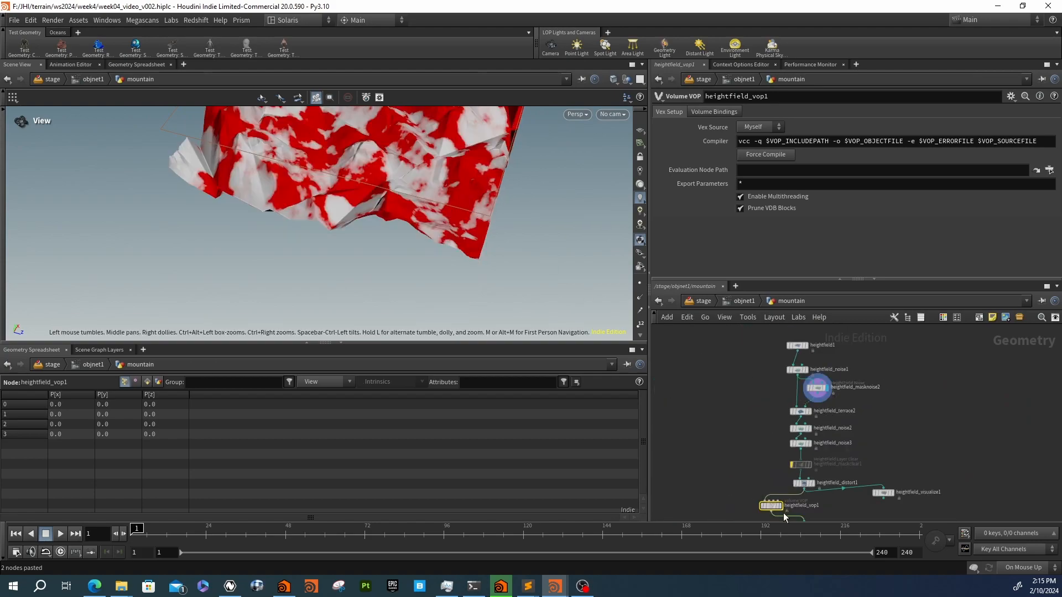
left_click_drag(772, 505, 819, 405)
scroll(811, 391, "up", 3)
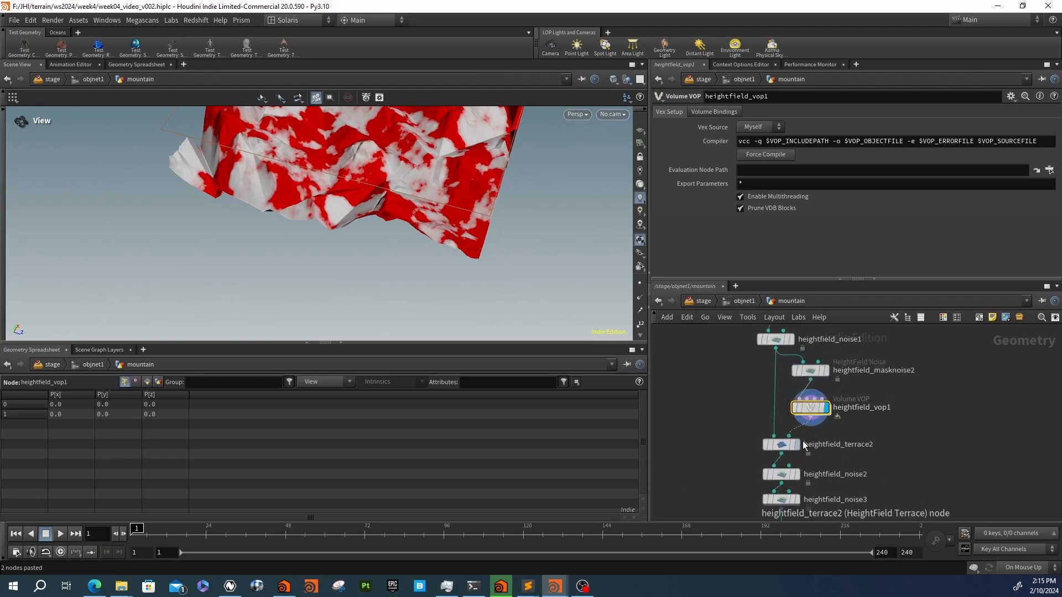
Display heightfield_terrace2 up close, and compare the terrain with heightfield_vop1 bypassed and enabled
left_click(780, 445)
left_click_drag(343, 221, 241, 196)
scroll(367, 238, "up", 8)
right_click_drag(302, 244, 405, 248)
middle_click_drag(405, 247, 420, 249)
mouse_move(797, 392)
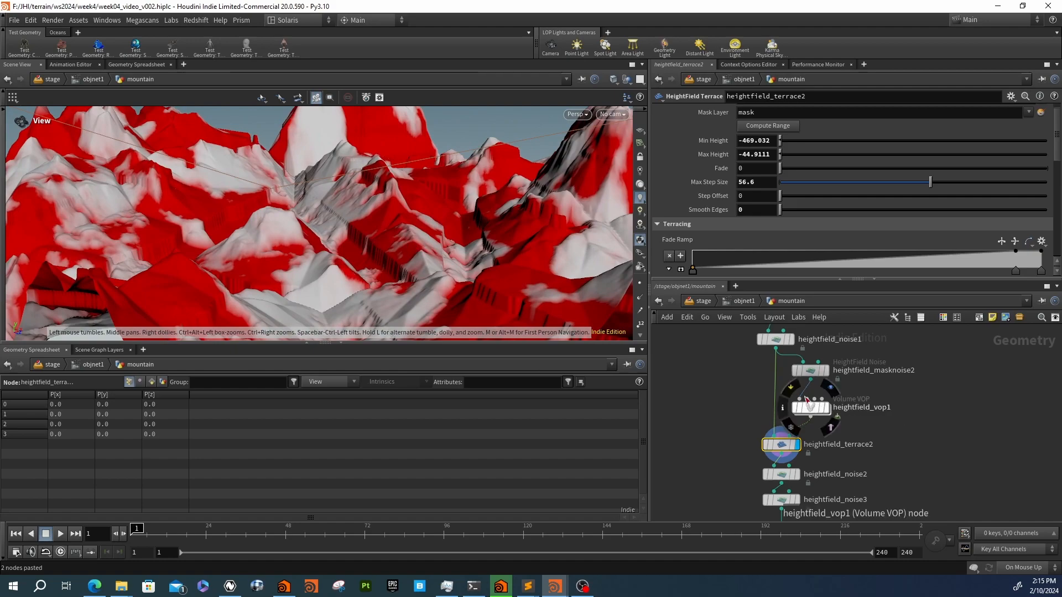
left_click(796, 392)
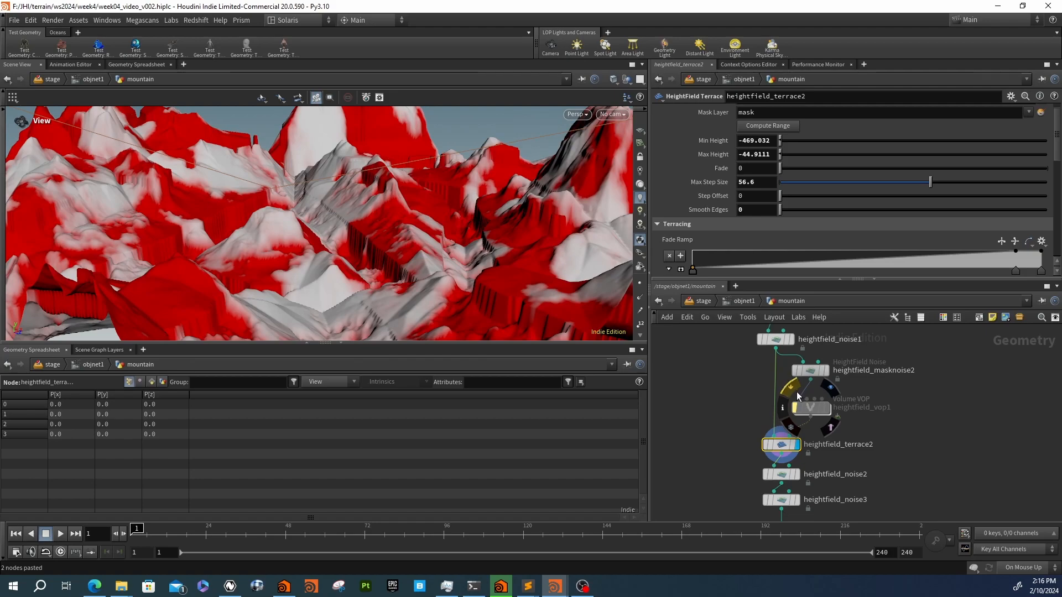
left_click(797, 395)
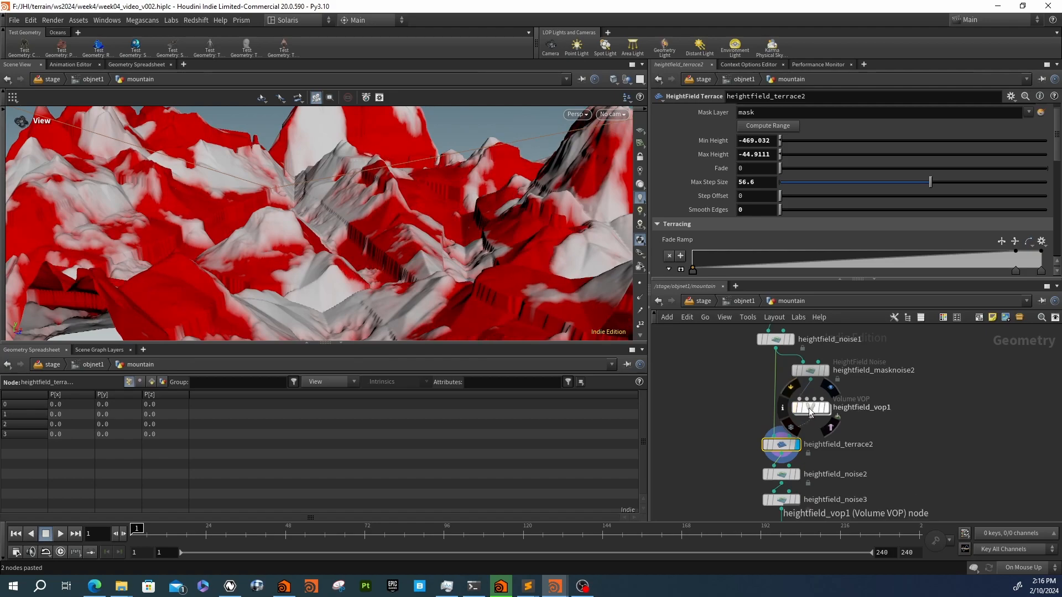
Display heightfield_distort1 and heightfield_flatten1 in turn to check how the clamped mask affects the terrain
left_click(812, 409)
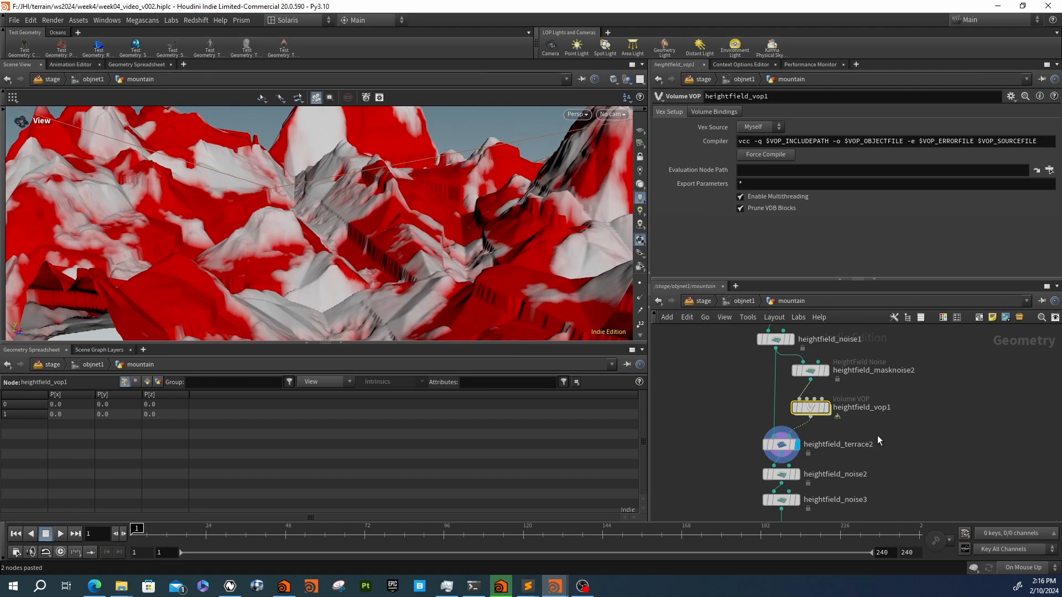
middle_click_drag(877, 436, 867, 432)
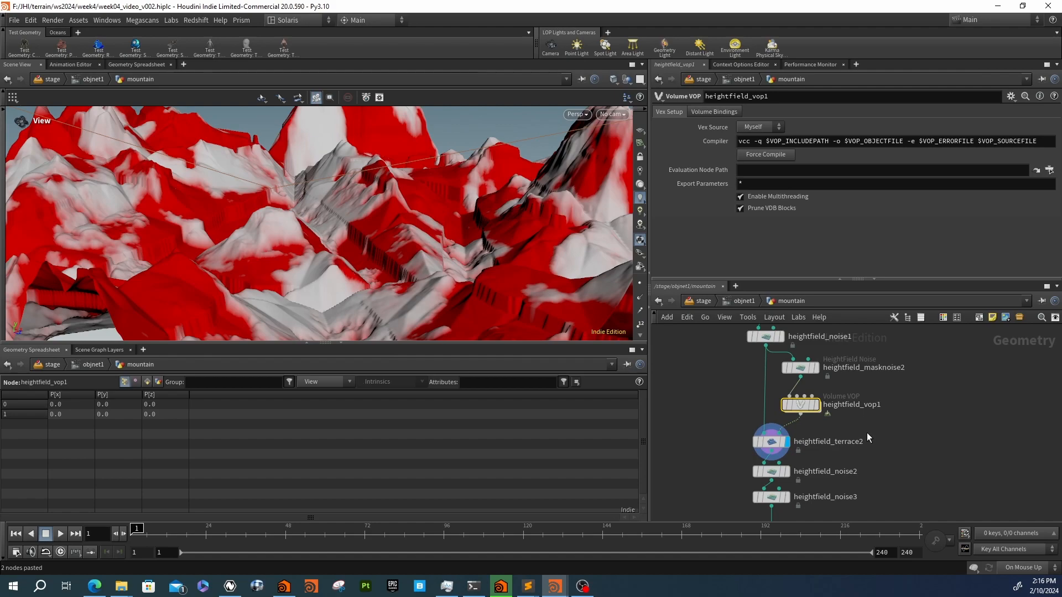
left_click(773, 441)
middle_click_drag(689, 411, 722, 282)
left_click(824, 436)
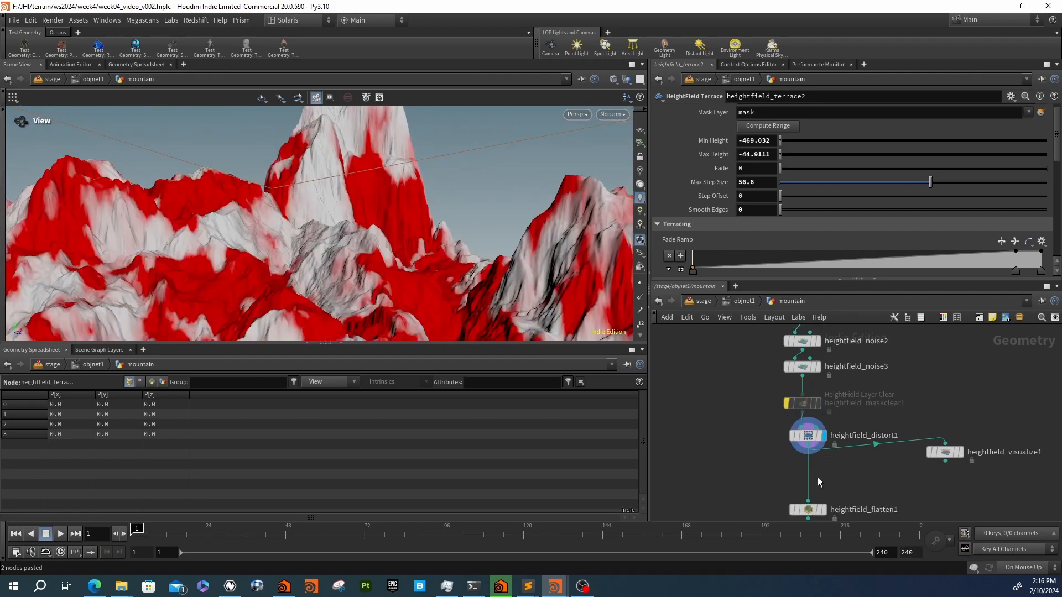
middle_click_drag(815, 481, 790, 419)
left_click(796, 442)
left_click_drag(452, 235, 396, 257)
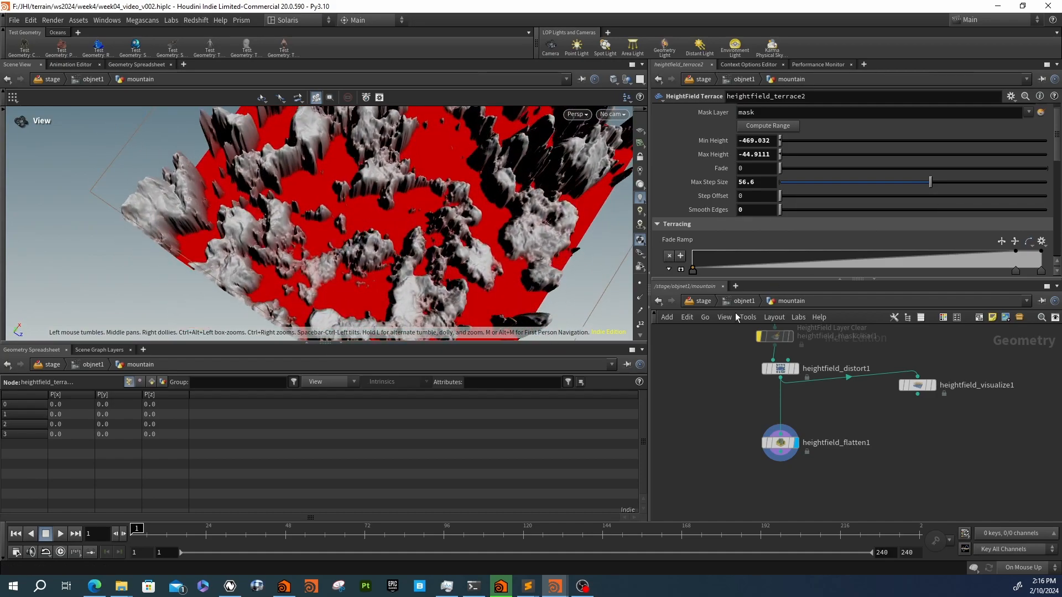
Set the Flatten Method of heightfield_flatten1 to Flatten Slopes, and inspect the terrain
left_click(779, 442)
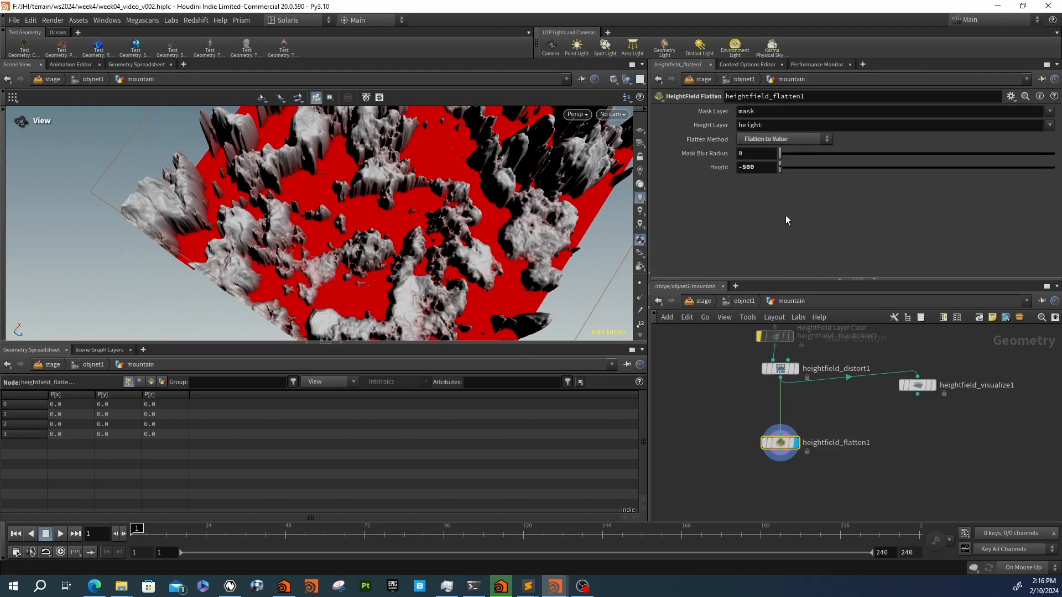
left_click(777, 139)
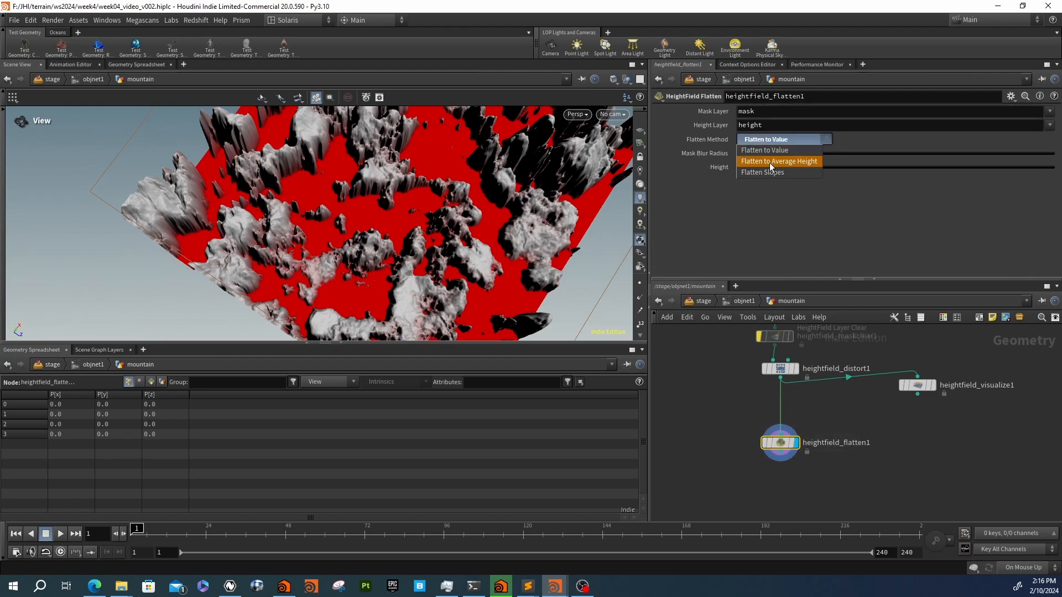
left_click(769, 150)
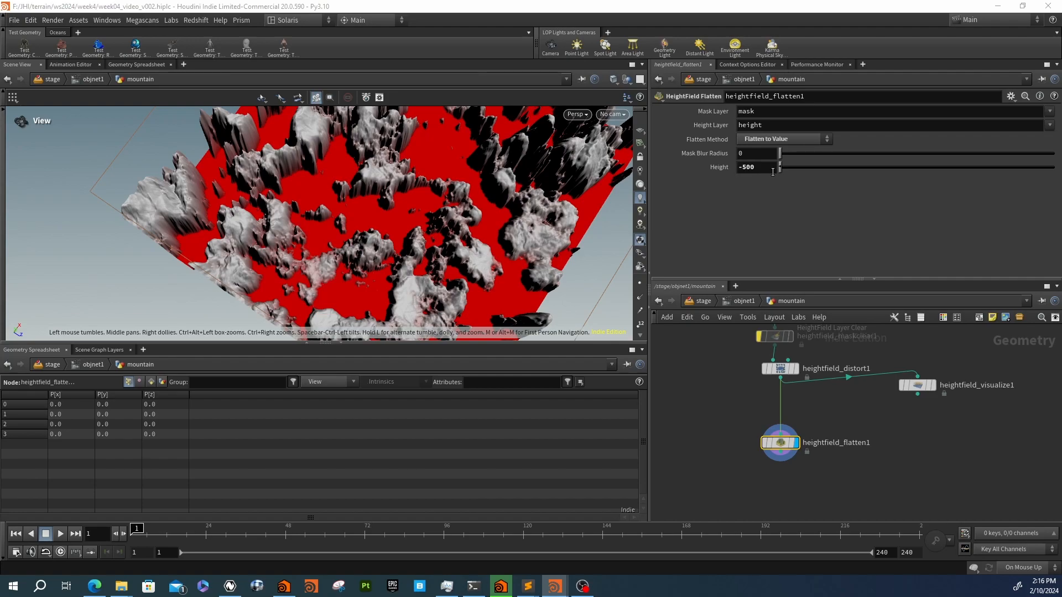
left_click(777, 143)
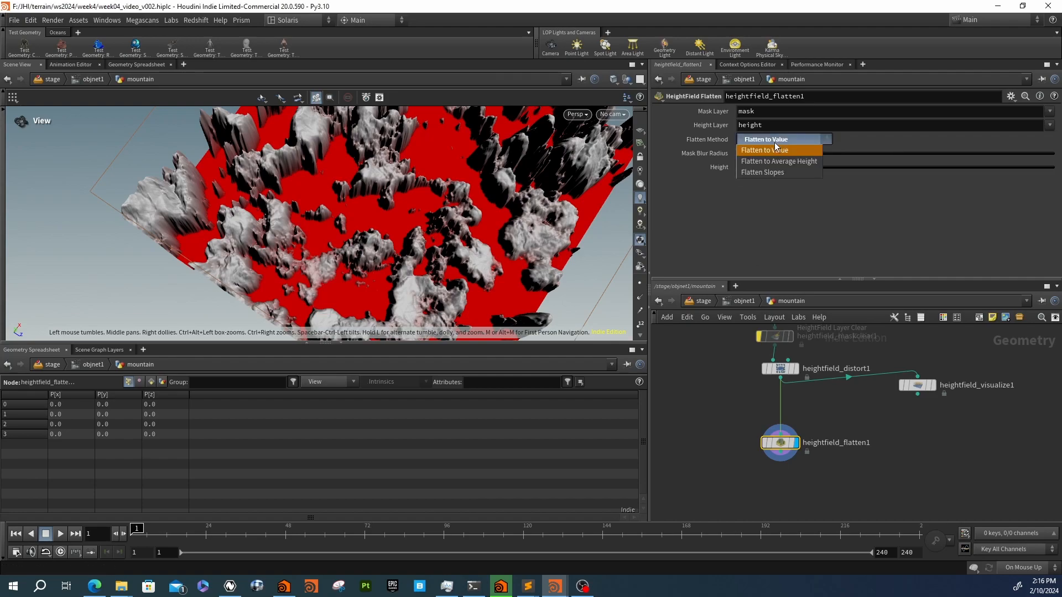
left_click(775, 171)
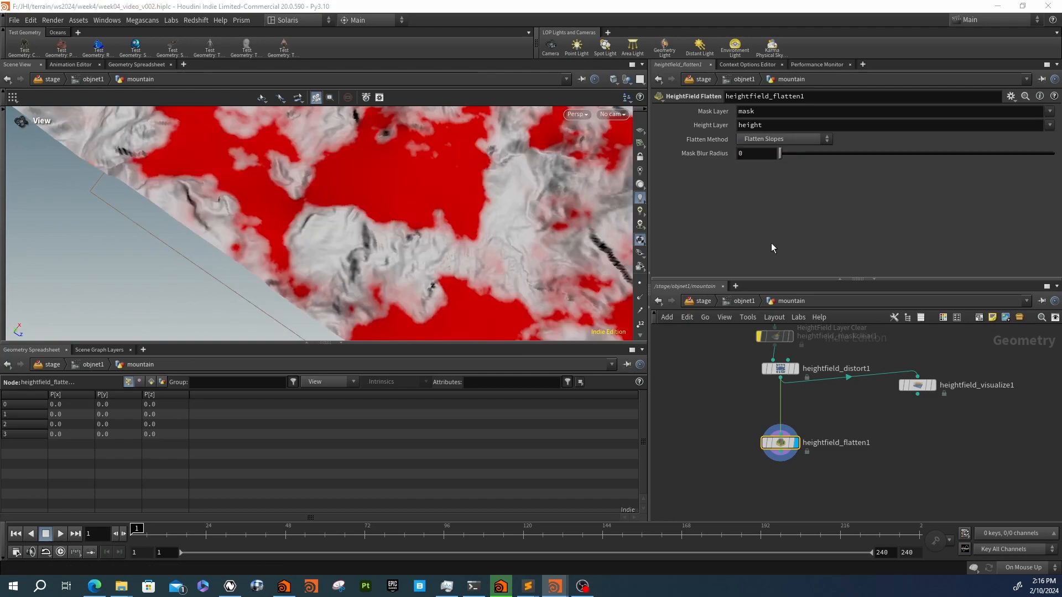
left_click_drag(483, 232, 551, 206)
Set the Flatten Method of heightfield_flatten1 to Flatten to Average Height, and inspect the terrain from the side
left_click(773, 139)
left_click(773, 139)
left_click(773, 139)
left_click(777, 161)
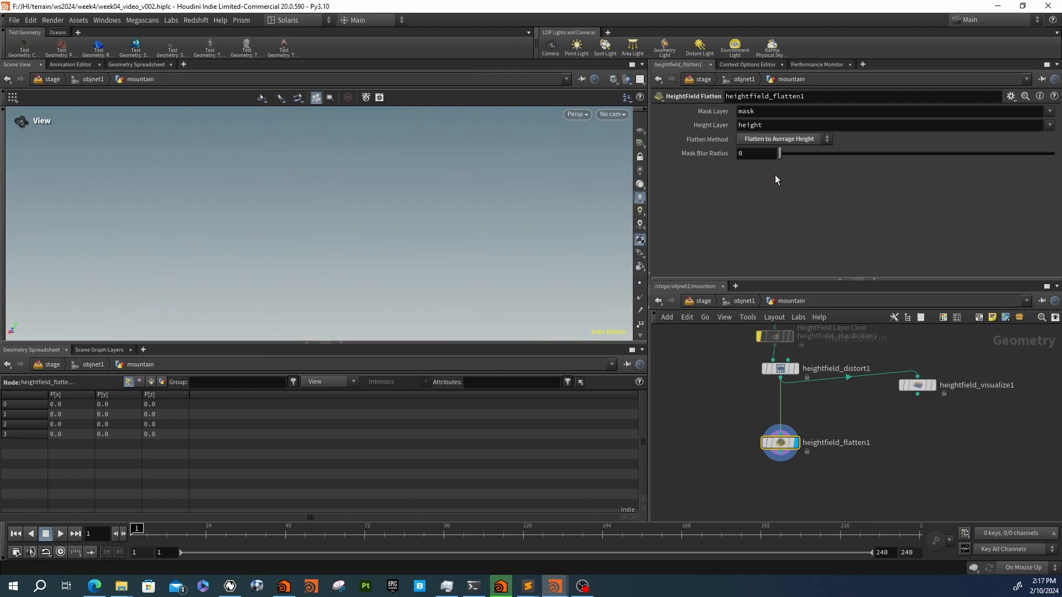
mouse_move(351, 213)
left_mouse_down()
mouse_move(471, 266)
mouse_move(474, 194)
mouse_move(360, 214)
left_mouse_up()
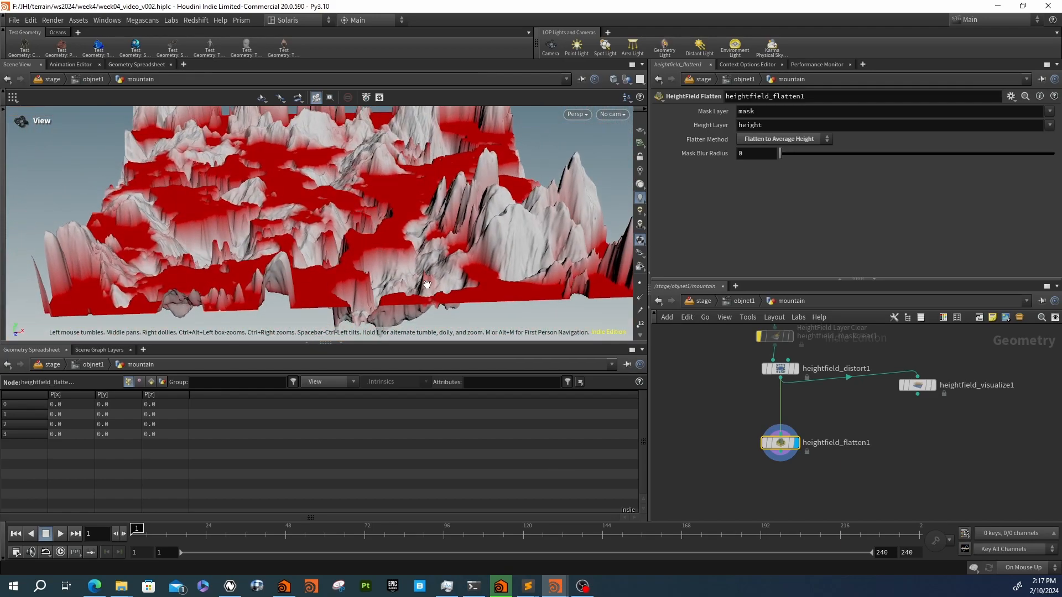
Move heightfield_flatten1 aside, add a HeightField Mask by Feature node fed by heightfield_distort1, and display it
left_click_drag(781, 444, 734, 446)
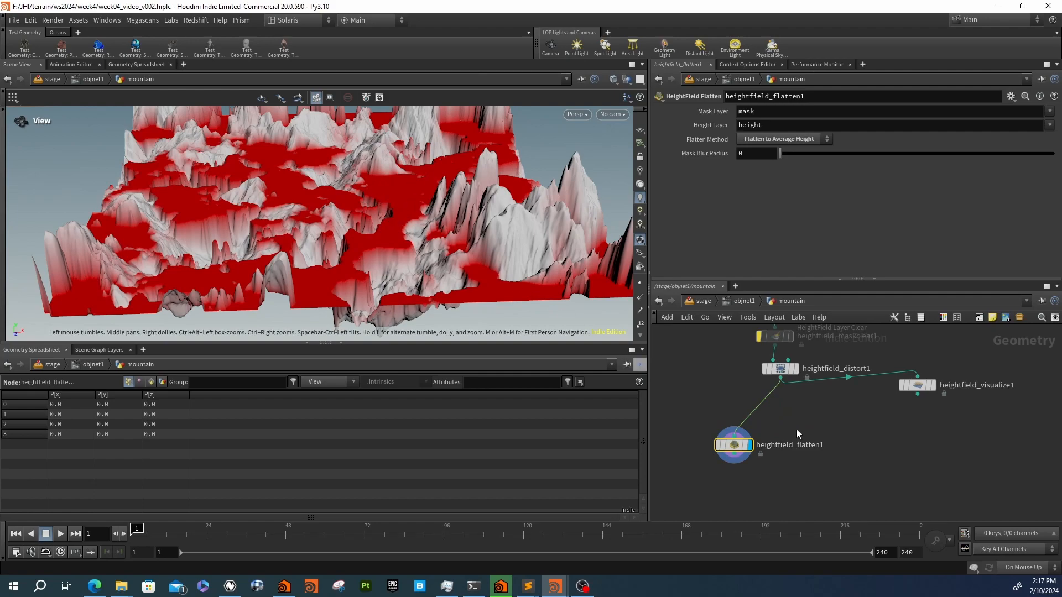
key("Tab")
type("hei")
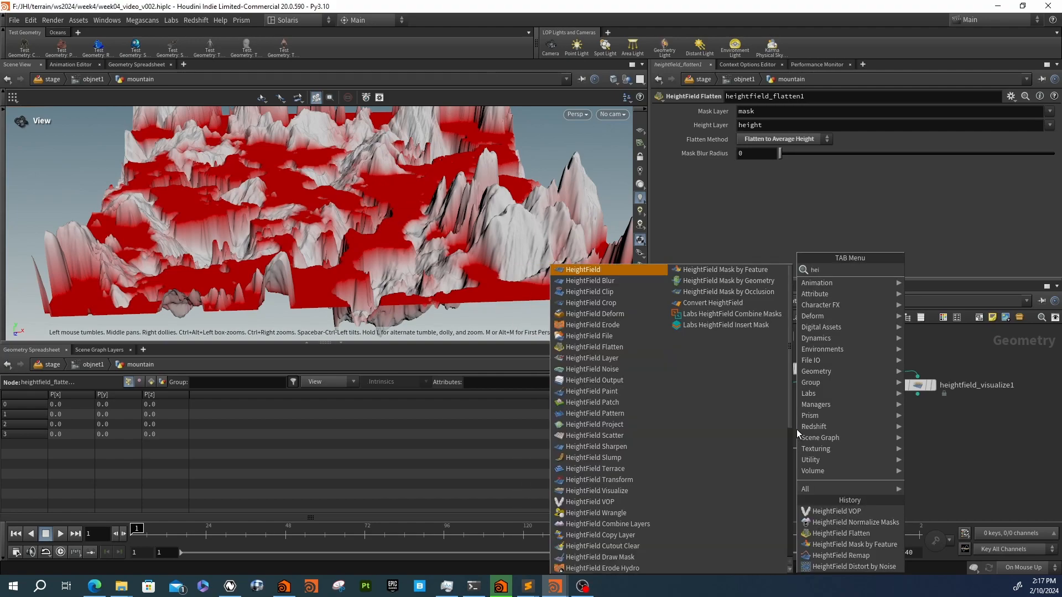
type("maskf")
key("Return")
left_click(796, 429)
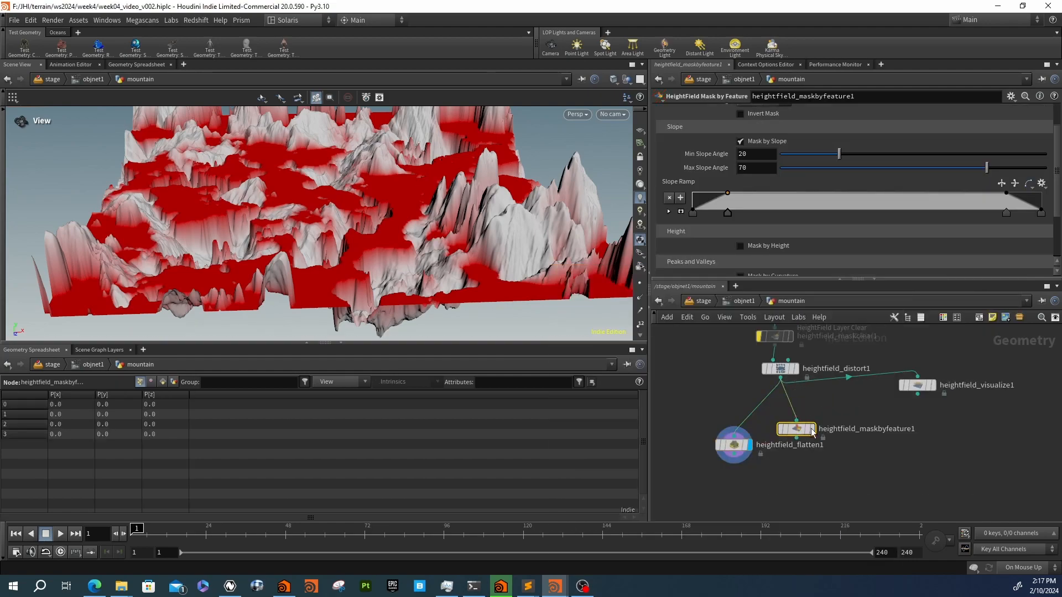
left_click(809, 429)
left_click_drag(809, 433, 802, 415)
Switch heightfield_maskbyfeature1 from Mask by Slope to Mask by Height, and make its Height Ramp linear and reversed
left_click(742, 142)
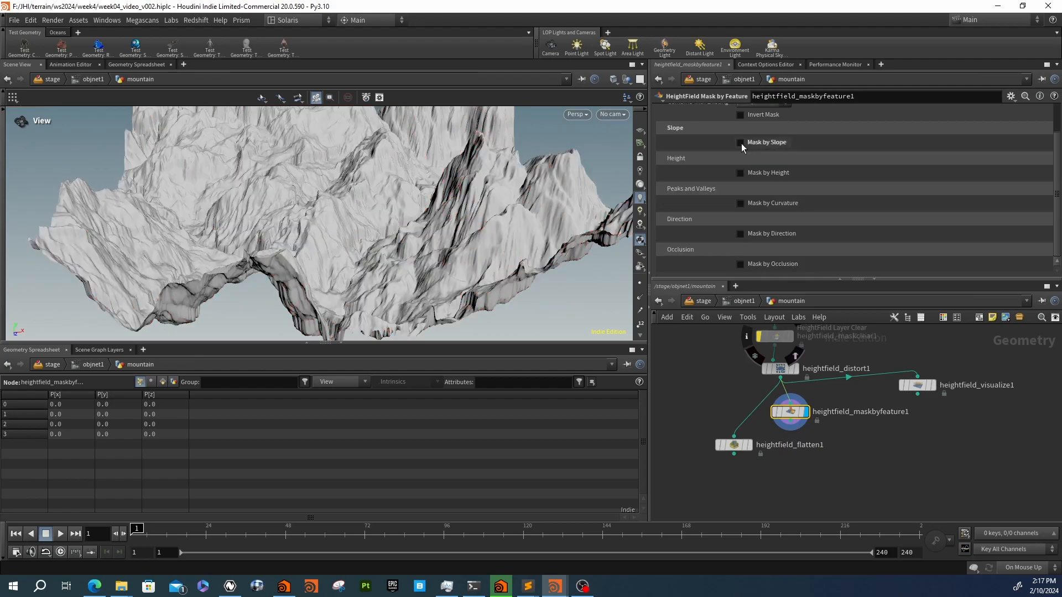
left_click(741, 172)
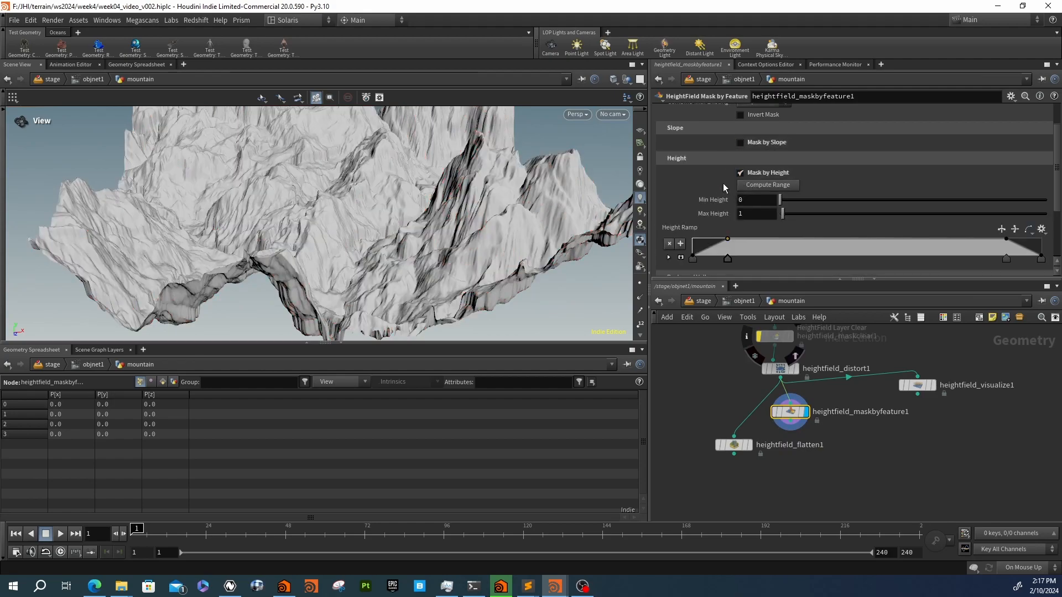
left_click(1028, 229)
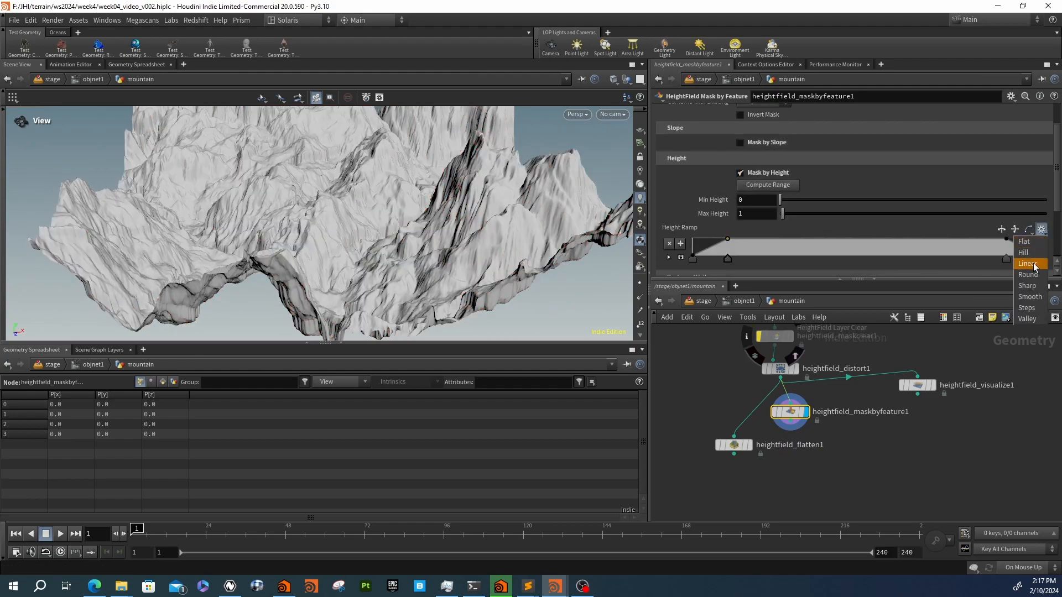
left_click(1020, 244)
left_click(1003, 230)
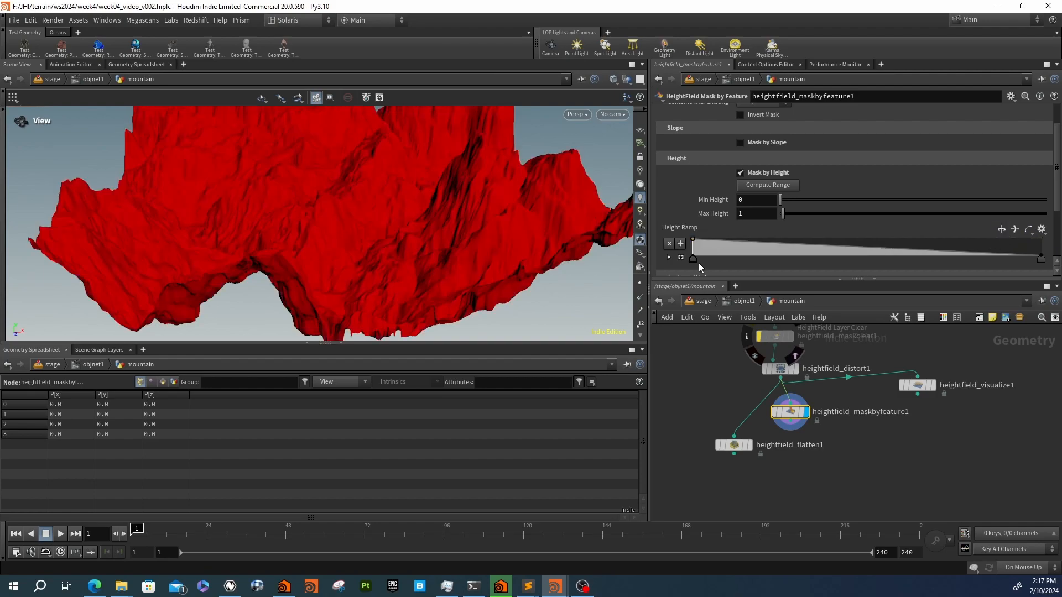
Compute the height range for the mask, and shape the Height Ramp to fall from full near the start to zero around the middle
left_click_drag(698, 257, 719, 258)
left_click_drag(1041, 257, 761, 258)
left_click(790, 184)
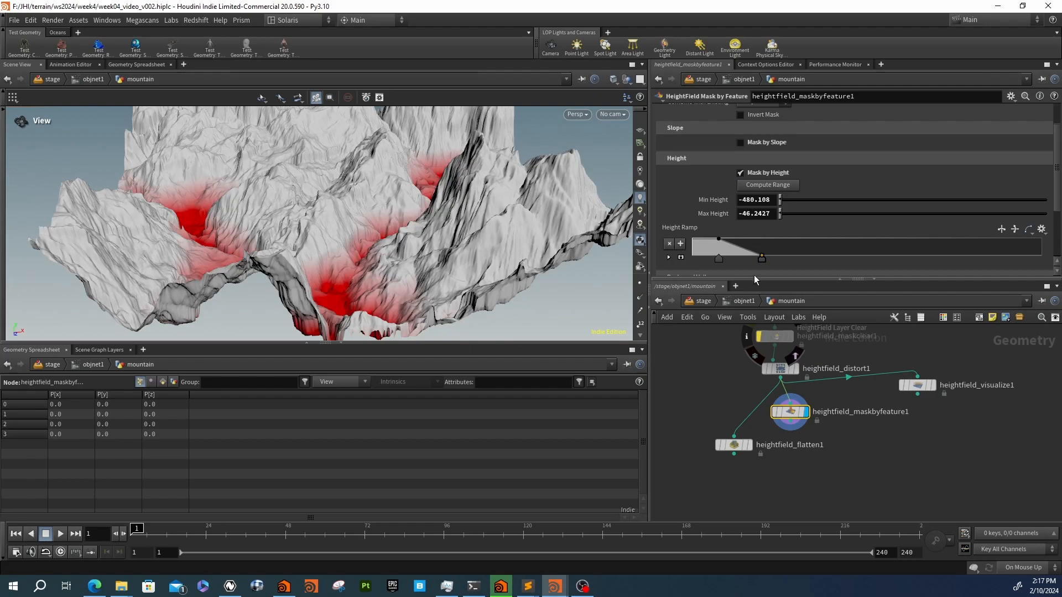
left_click_drag(774, 260, 848, 259)
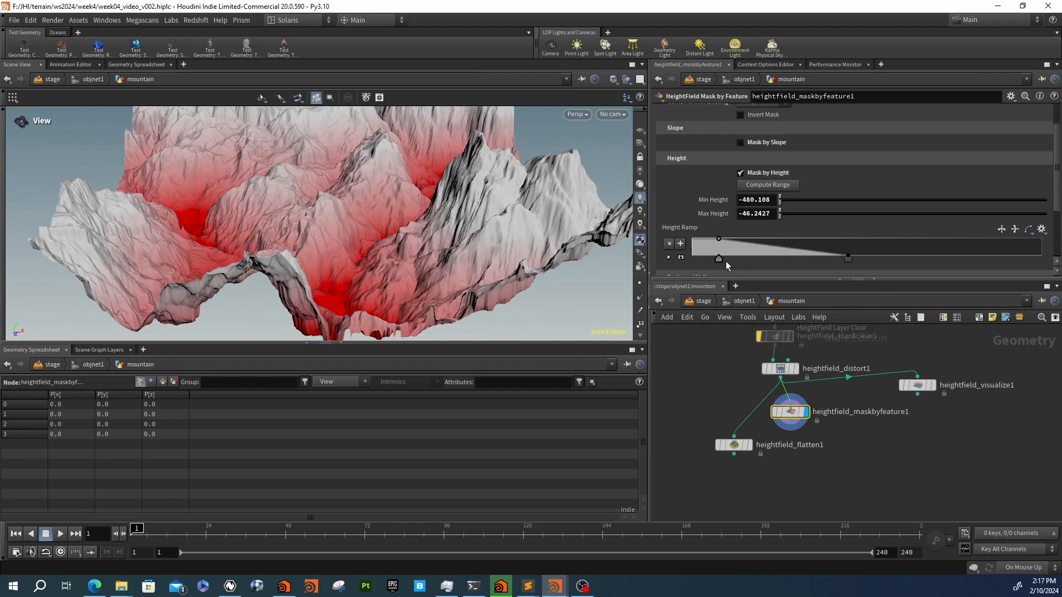
Extend the full part of the Height Ramp, insert heightfield_maskbyfeature1 between heightfield_distort1 and heightfield_flatten1, and display the flattened terrain
left_click_drag(719, 259, 762, 260)
left_click_drag(797, 418, 741, 419)
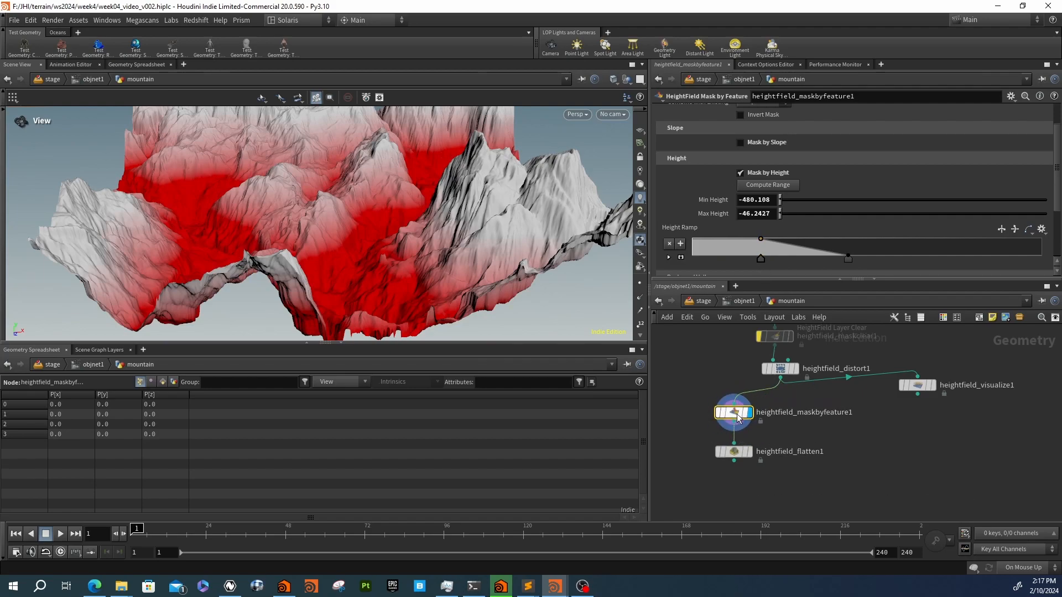
left_click(748, 452)
left_click_drag(381, 311, 498, 248)
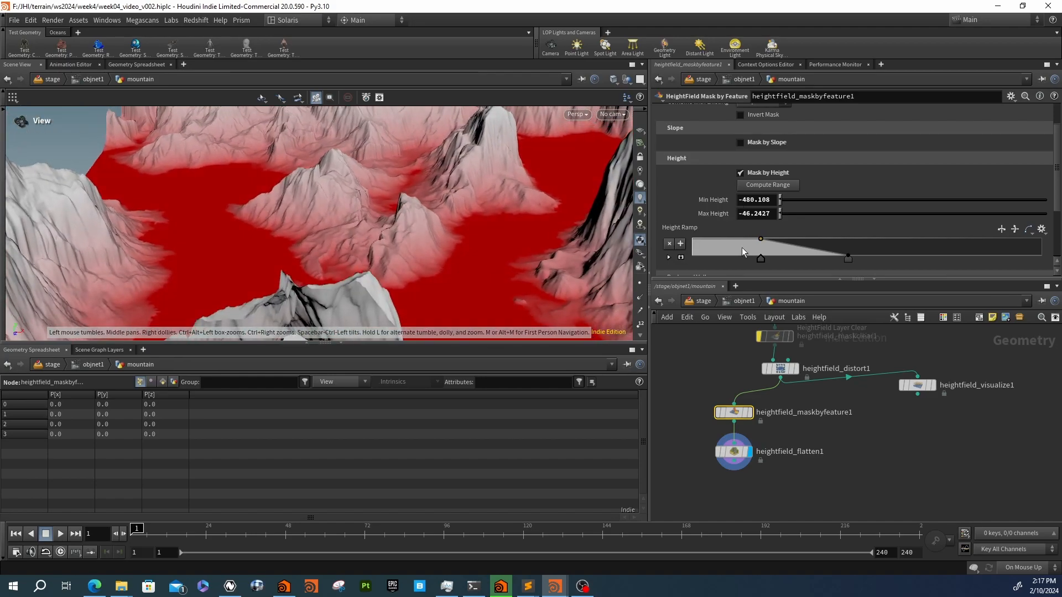
Shift the Height Ramp's falloff point back near the start, slightly lowered, and add a full-value point at the very start
left_click_drag(755, 251, 722, 243)
left_click(716, 255)
left_click_drag(501, 194, 324, 237)
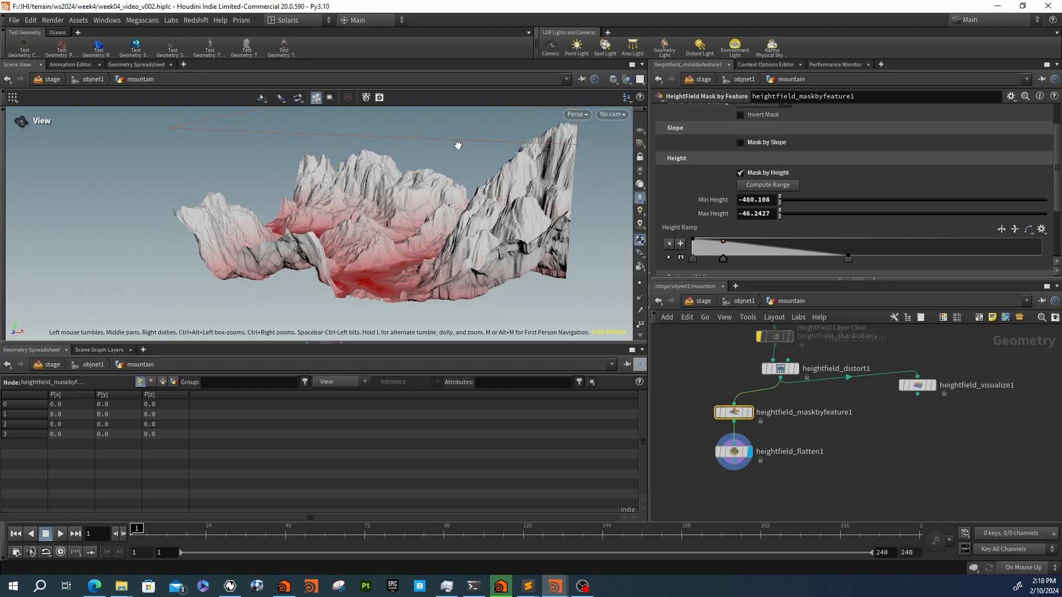
right_click_drag(556, 169, 339, 143)
left_click_drag(339, 143, 337, 199)
Add a HeightField Remap node fed by heightfield_flatten1 and display it
middle_click_drag(737, 495, 736, 471)
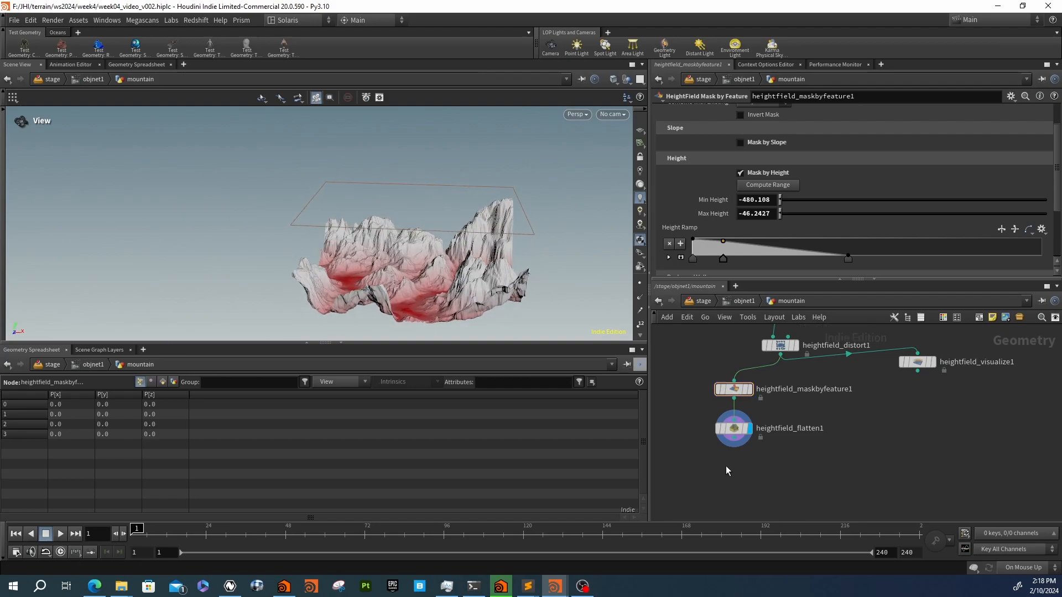
key("Tab")
type("heigh")
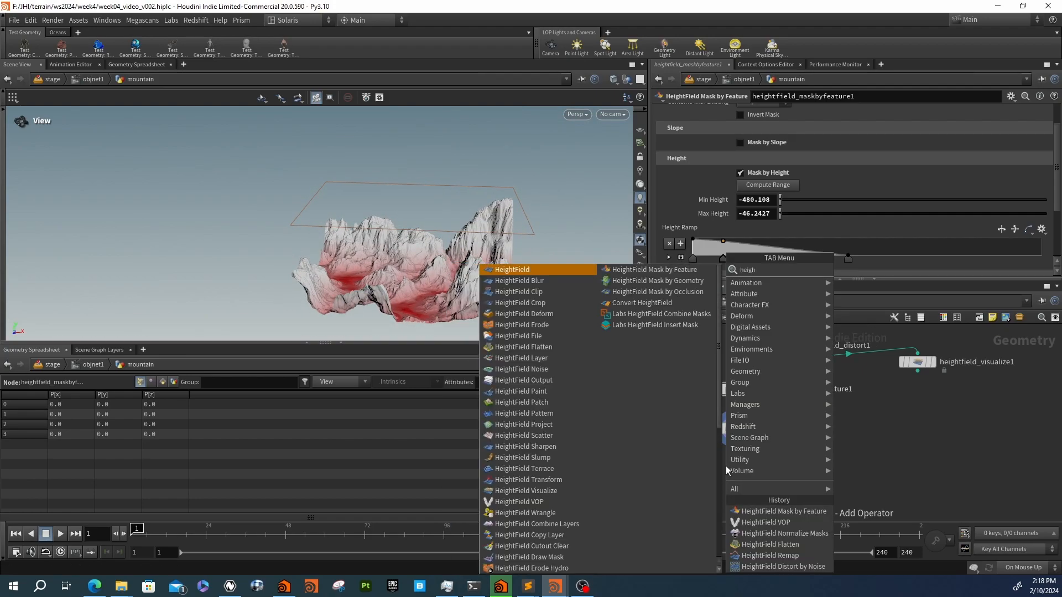
type(" re")
key("Return")
left_click(726, 465)
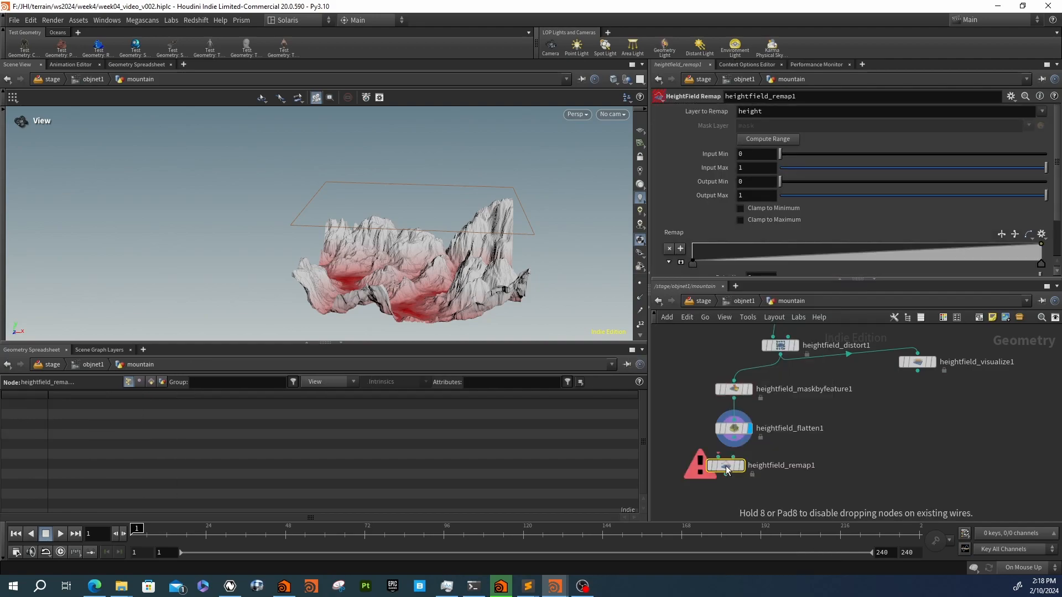
scroll(727, 470, "up", 3)
left_click_drag(713, 450, 740, 464)
left_click(767, 463)
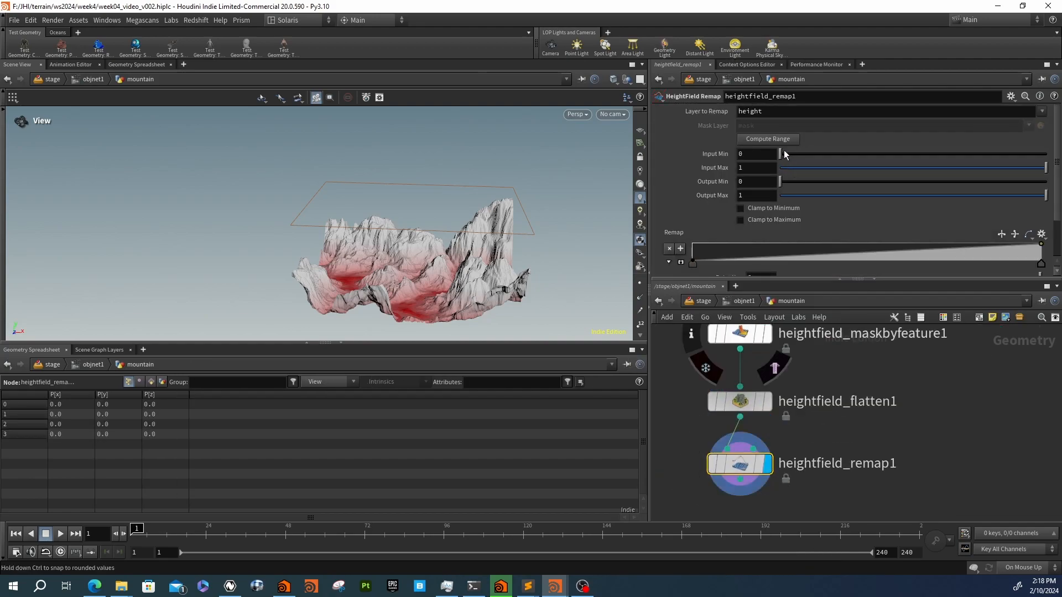
Compute the range on heightfield_remap1, and link Output Min to Input Min and Output Max to Input Max by relative references
left_click(767, 139)
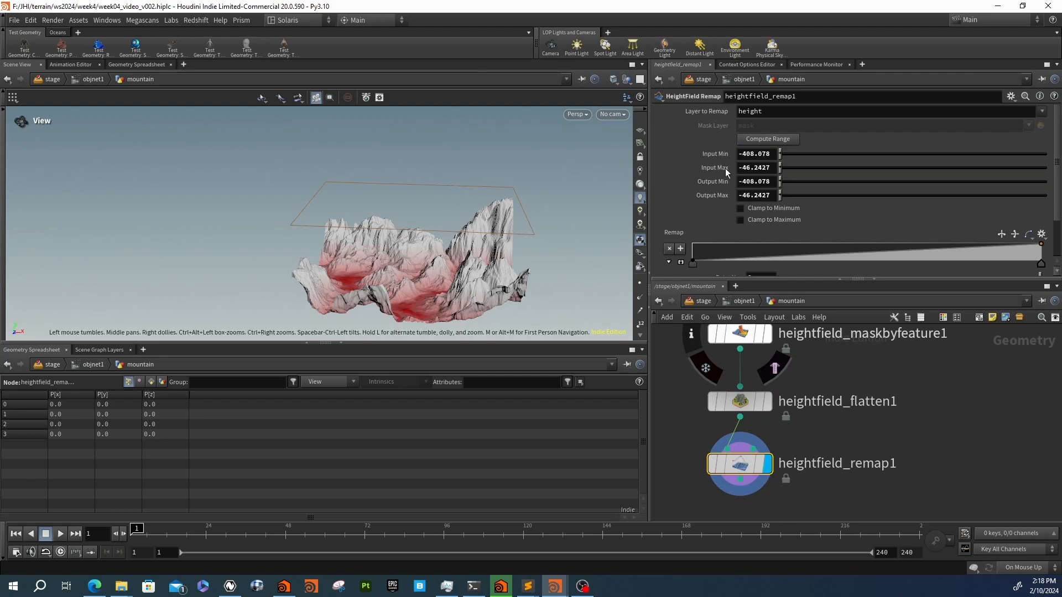
right_click(753, 156)
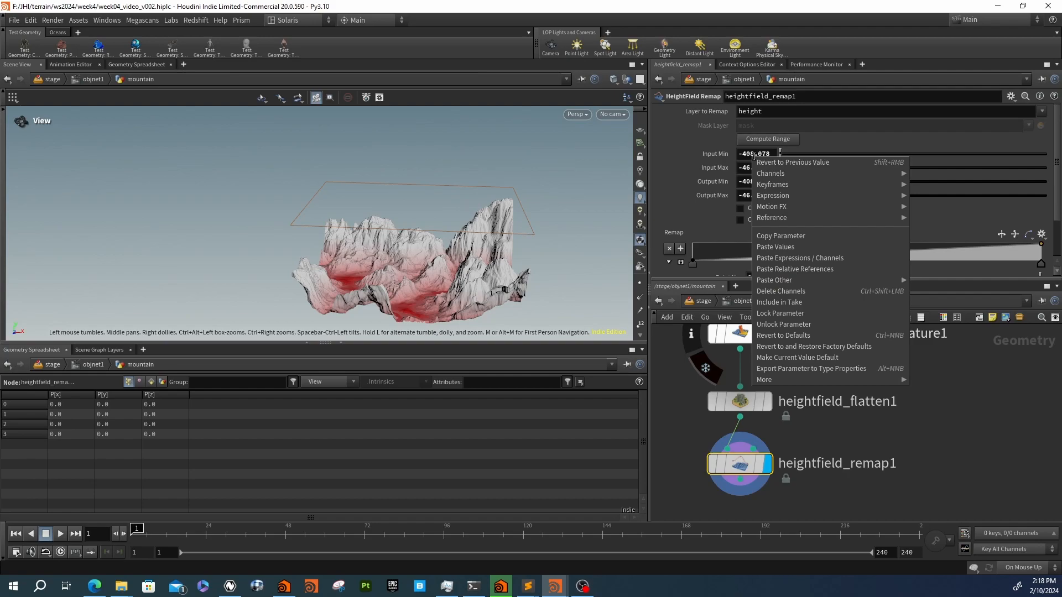
left_click(771, 235)
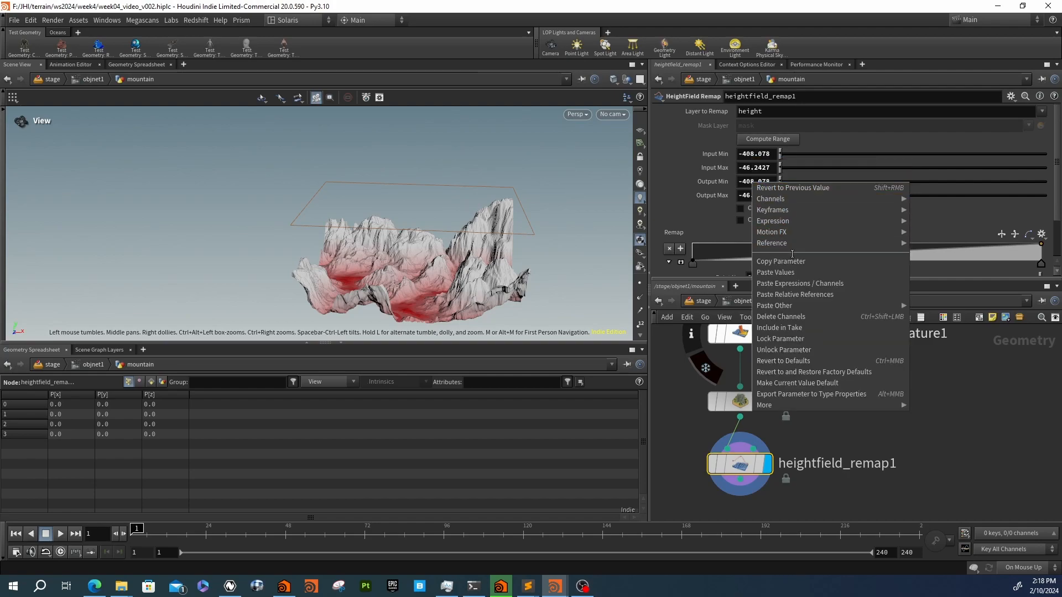
left_click(796, 295)
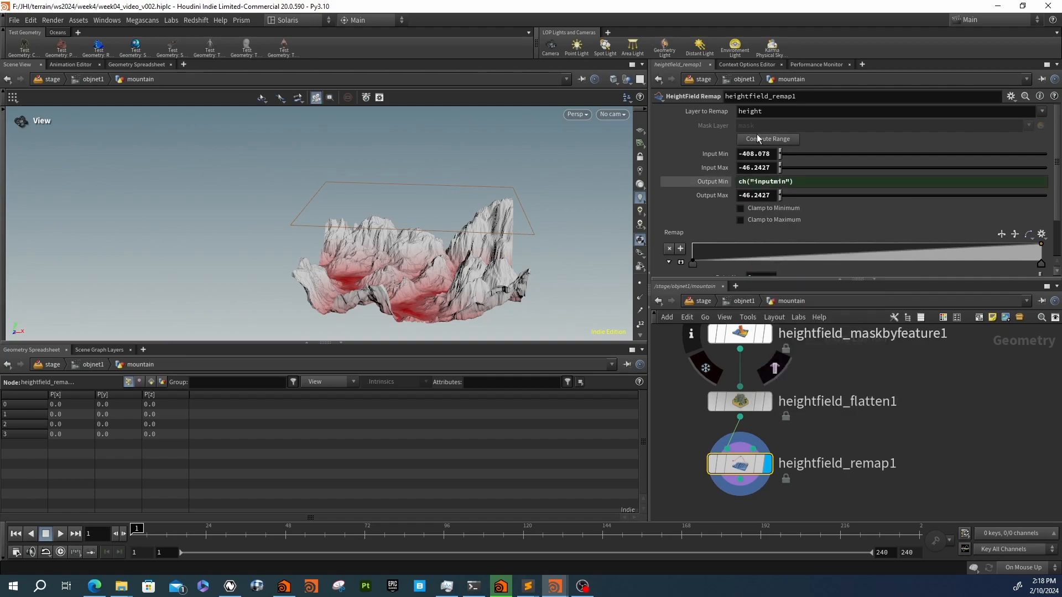
right_click(748, 167)
left_click(786, 246)
right_click(753, 184)
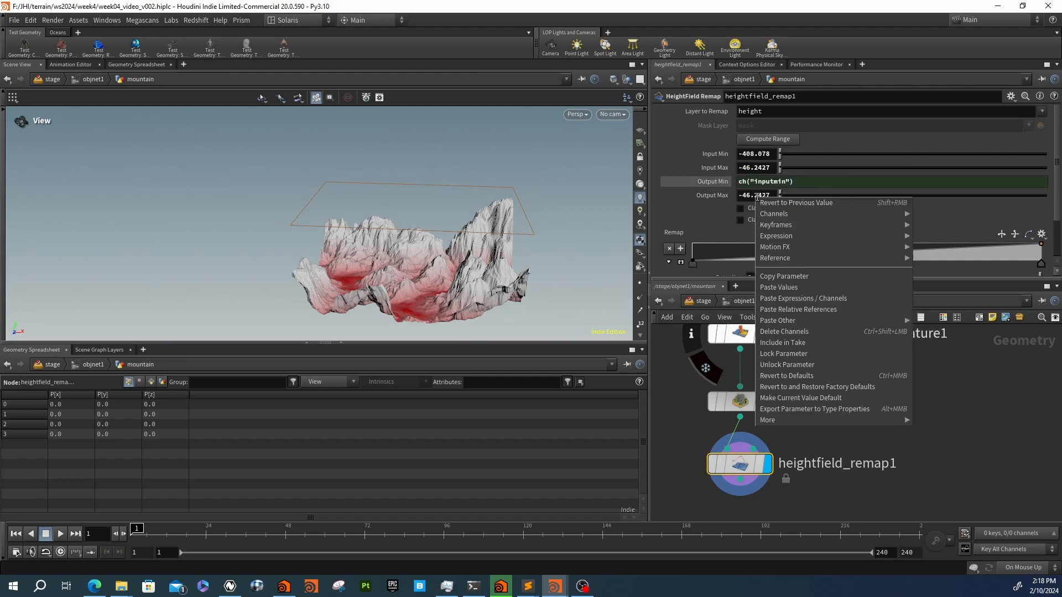
left_click(810, 309)
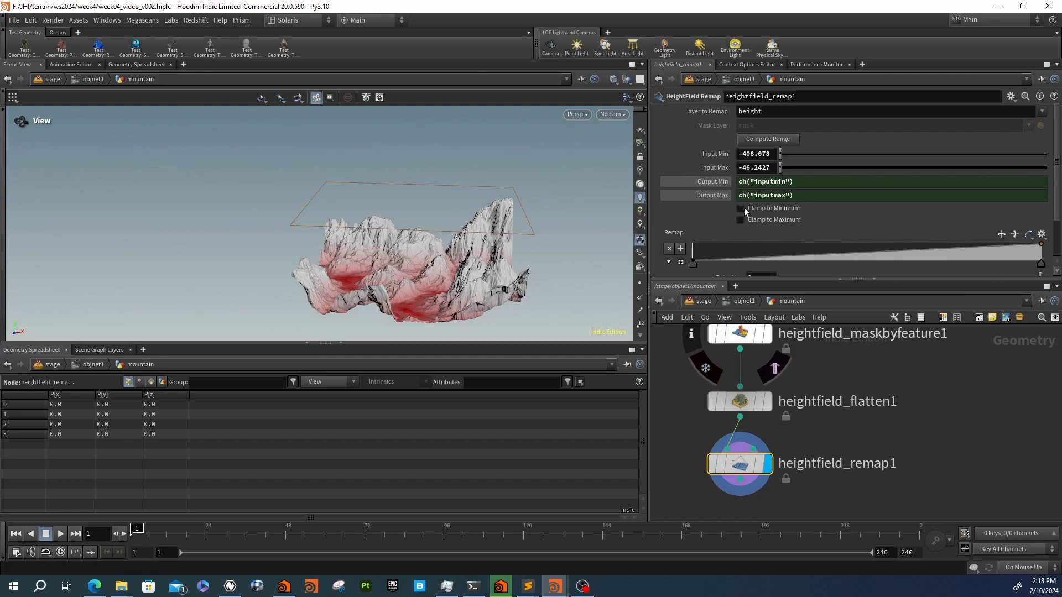
Change the Output Min expression to ch("inputmin") - ch("inputmin")
left_click(746, 183)
left_click(812, 186)
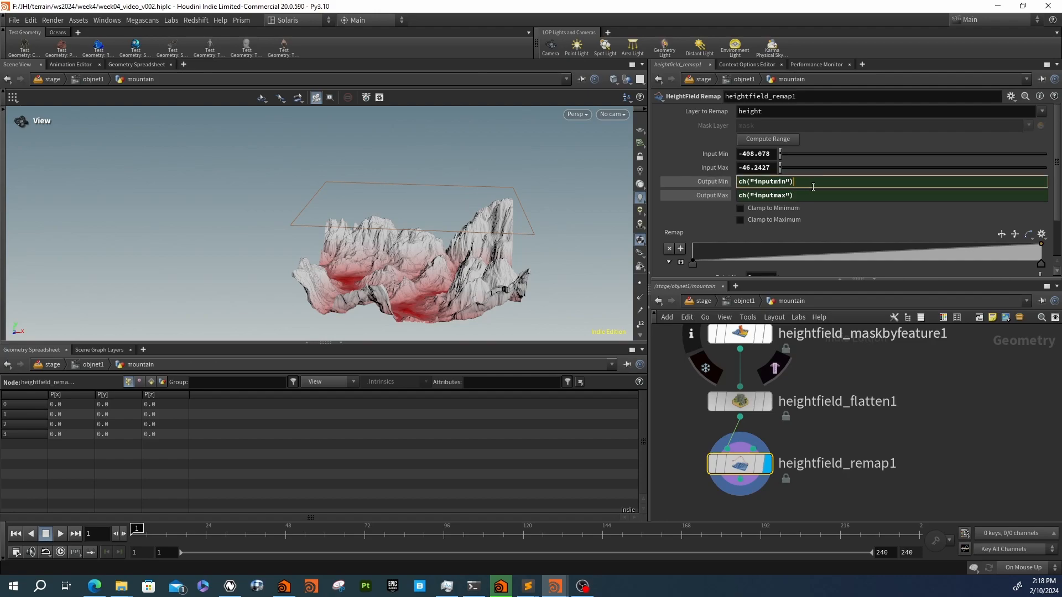
type("-")
key("ctrl+v")
key("Return")
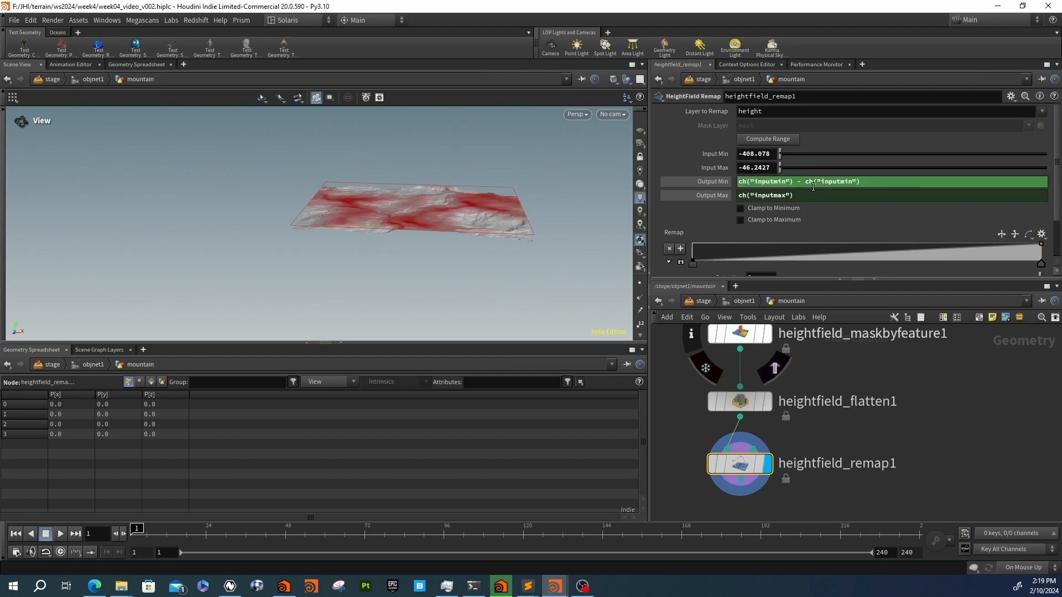
Change the Output Max expression to ch("inputmax") - ch("inputmin"), and inspect the terrain against the ground plane
left_click(807, 196)
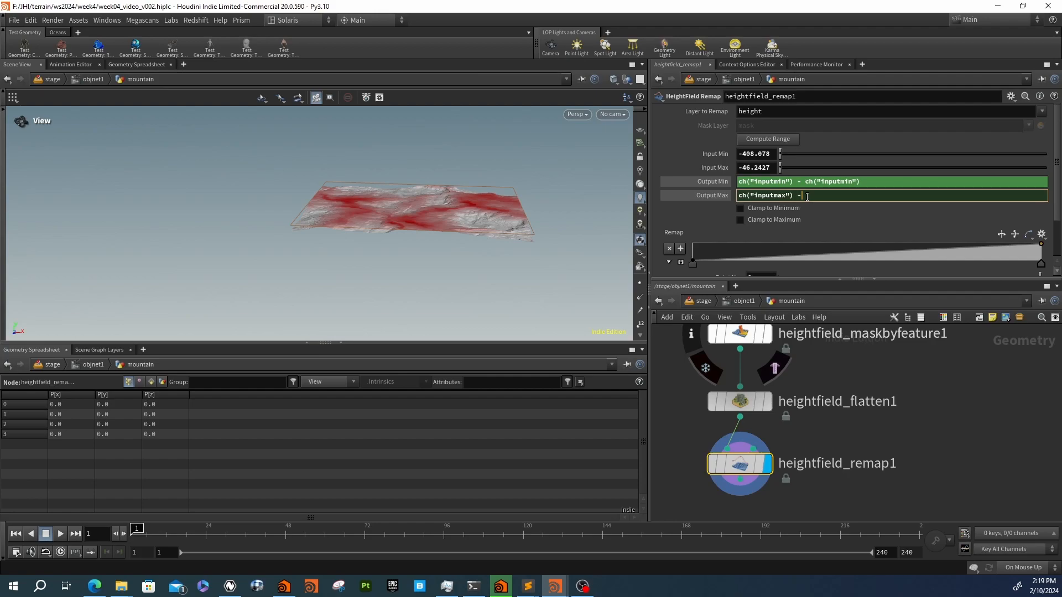
type("-")
key("ctrl+v")
key("Return")
scroll(510, 213, "up", 6)
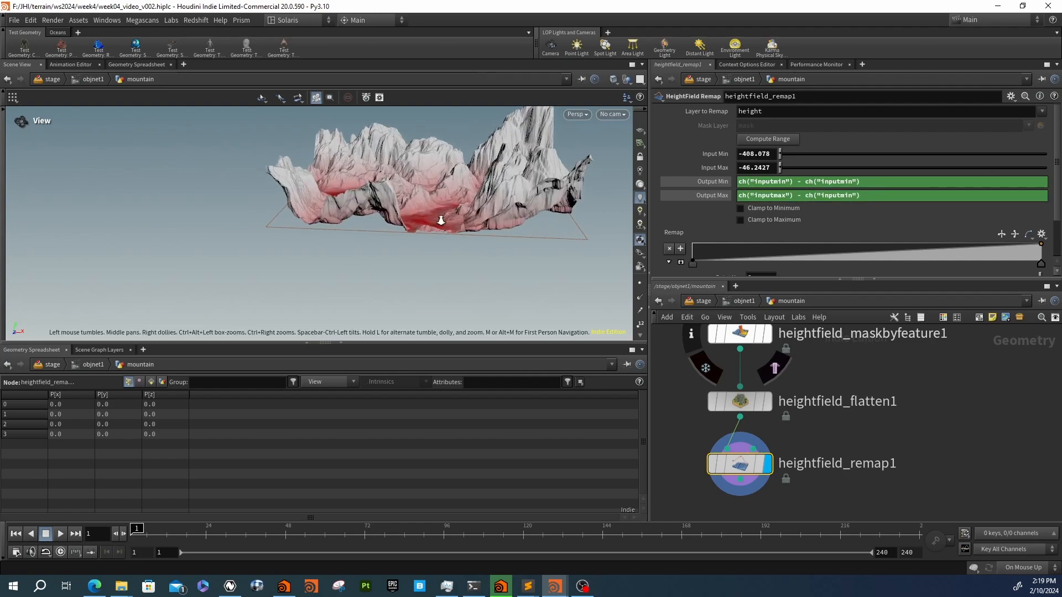
left_click_drag(511, 213, 437, 197)
scroll(467, 143, "down", 5)
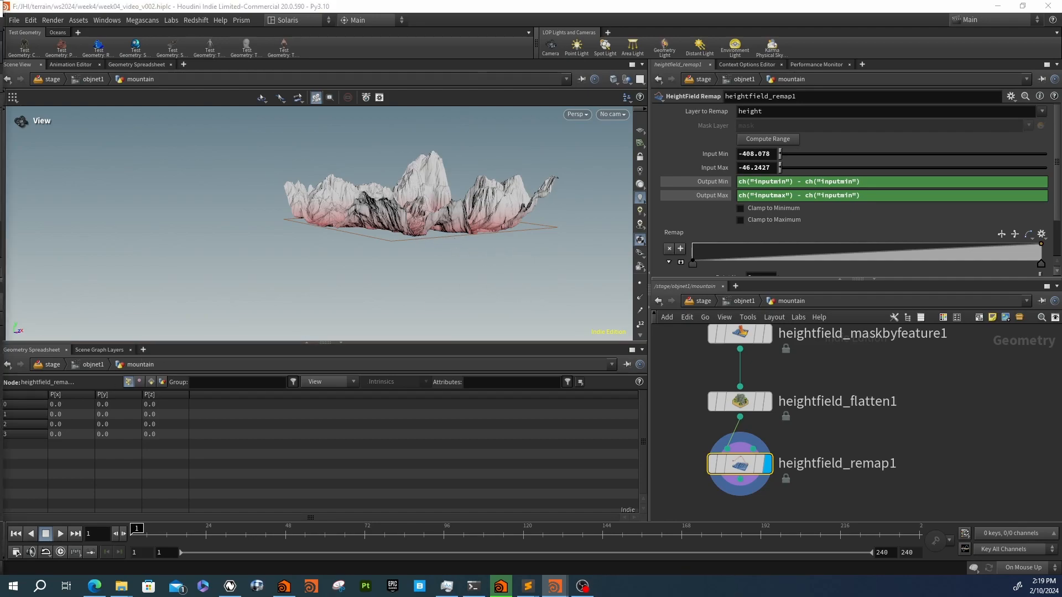
Lower the end point of the Remap ramp to 0.3 and inspect the flatter mountains up close
middle_click_drag(771, 505, 769, 444)
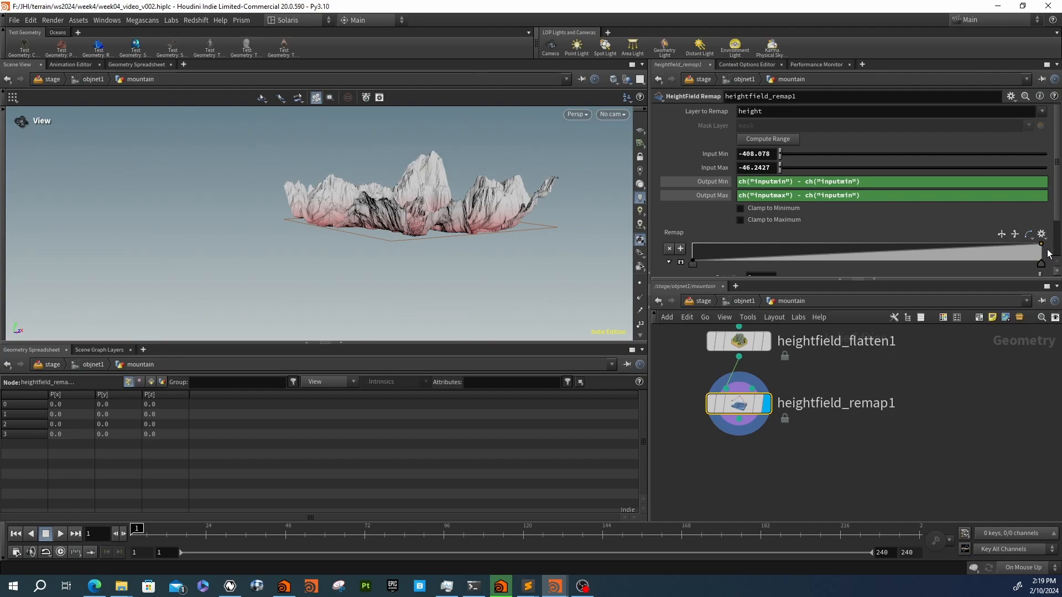
left_click_drag(1042, 248, 1046, 260)
scroll(478, 216, "up", 5)
left_click_drag(499, 238, 451, 224)
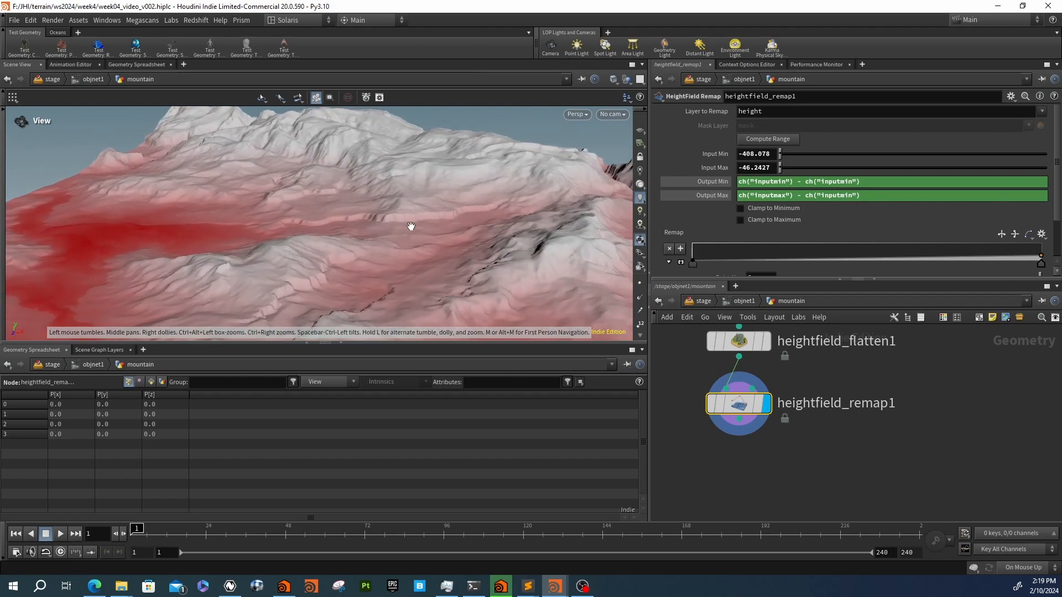
left_click_drag(355, 223, 365, 227)
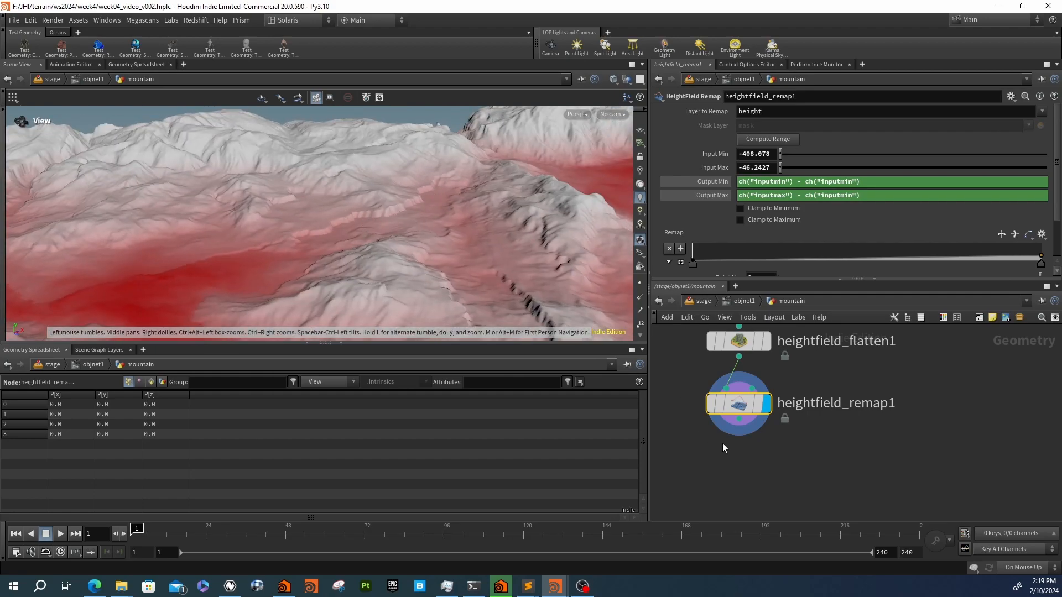
Space out the mask, flatten and remap nodes, rewire heightfield_visualize1 to the output of heightfield_remap1, and display it
scroll(722, 440, "down", 3)
left_click_drag(872, 349, 880, 476)
left_click_drag(670, 358, 747, 464)
left_click_drag(726, 372, 764, 381)
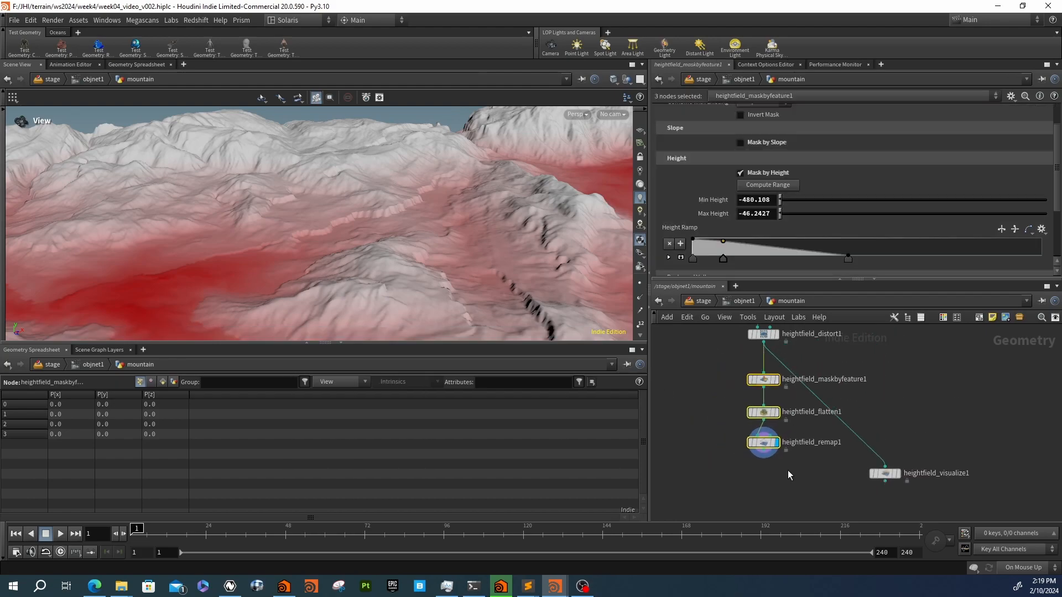
left_click_drag(765, 454, 834, 475)
left_click(885, 466)
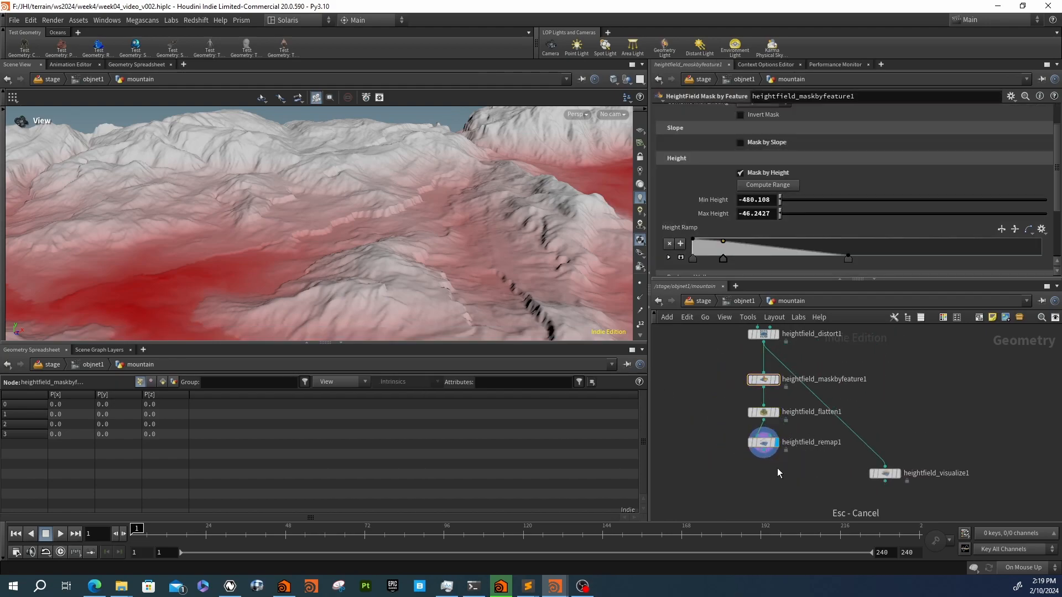
left_click(892, 476)
left_click_drag(486, 225, 429, 216)
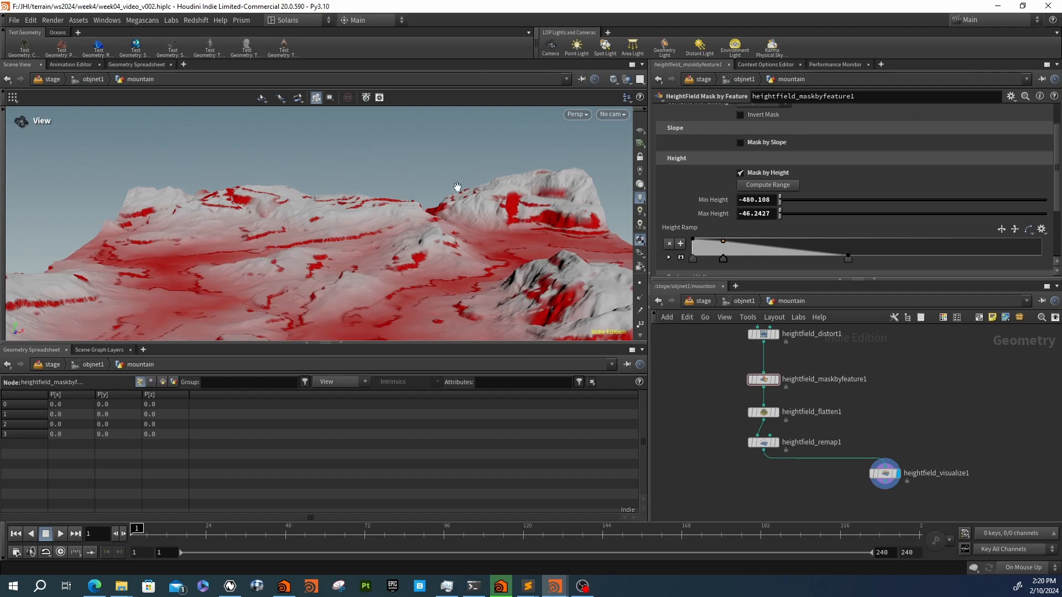
mouse_move(429, 214)
left_mouse_down()
mouse_move(433, 280)
mouse_move(435, 219)
left_mouse_up()
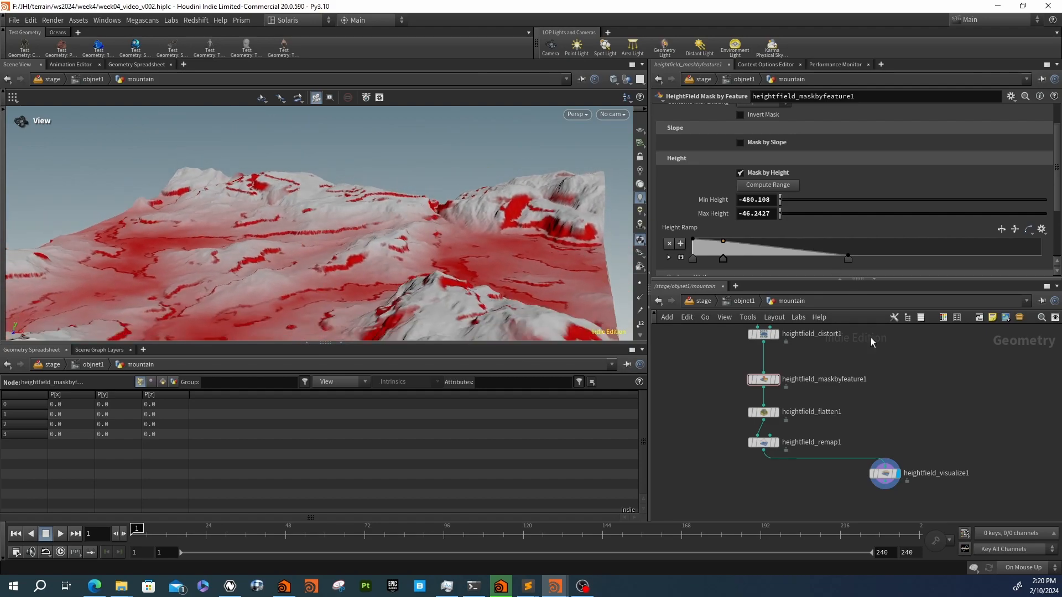
Raise the end point of the Remap ramp on heightfield_remap1 to 0.609 and check the terrain's height
left_click(763, 442)
scroll(952, 213, "down", 3)
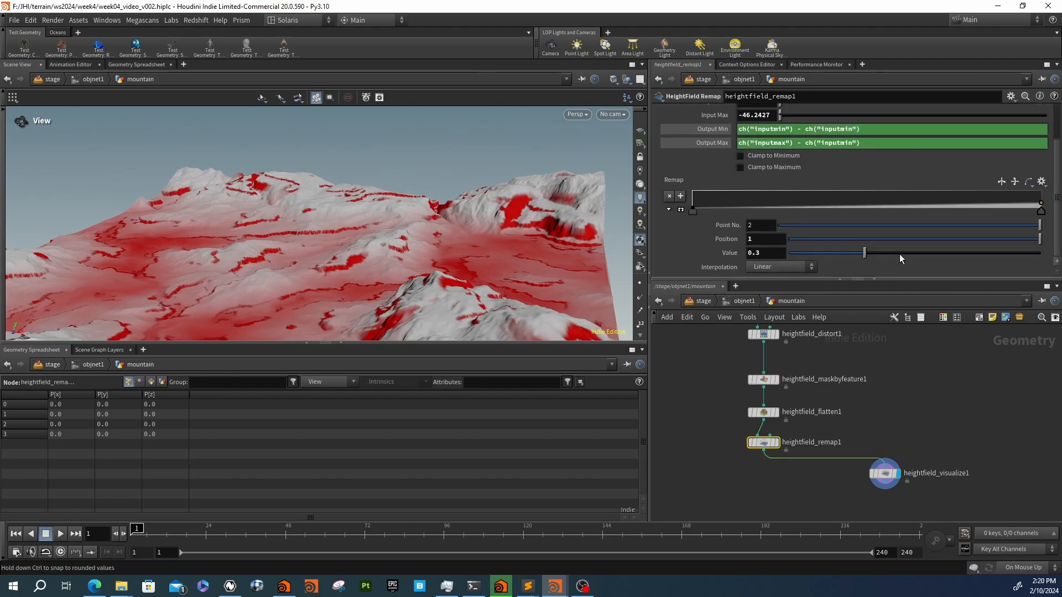
mouse_move(954, 250)
left_mouse_down()
mouse_move(957, 266)
mouse_move(943, 252)
left_mouse_up()
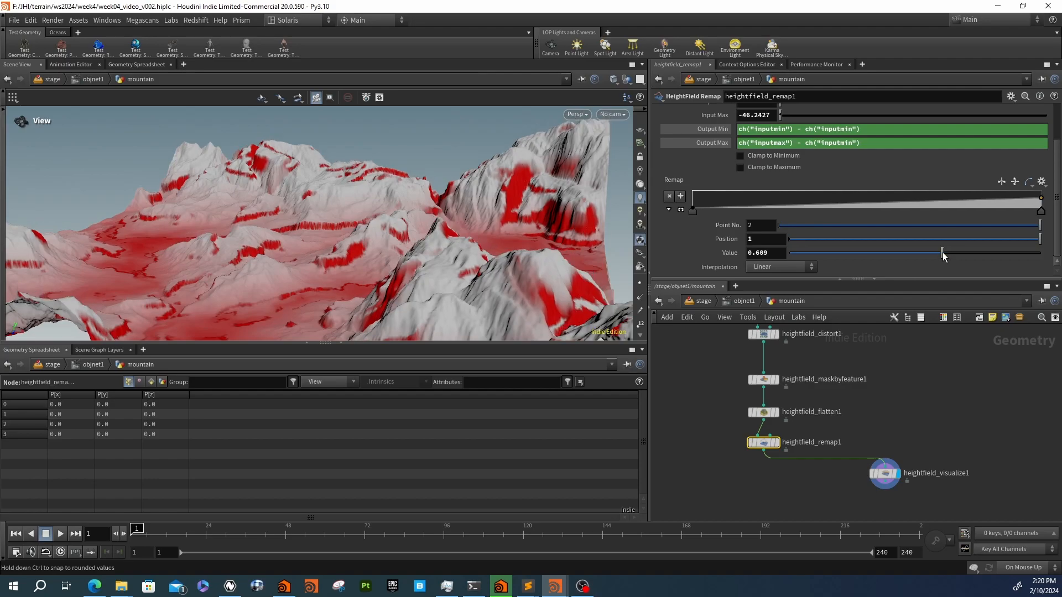
left_click_drag(409, 197, 370, 222)
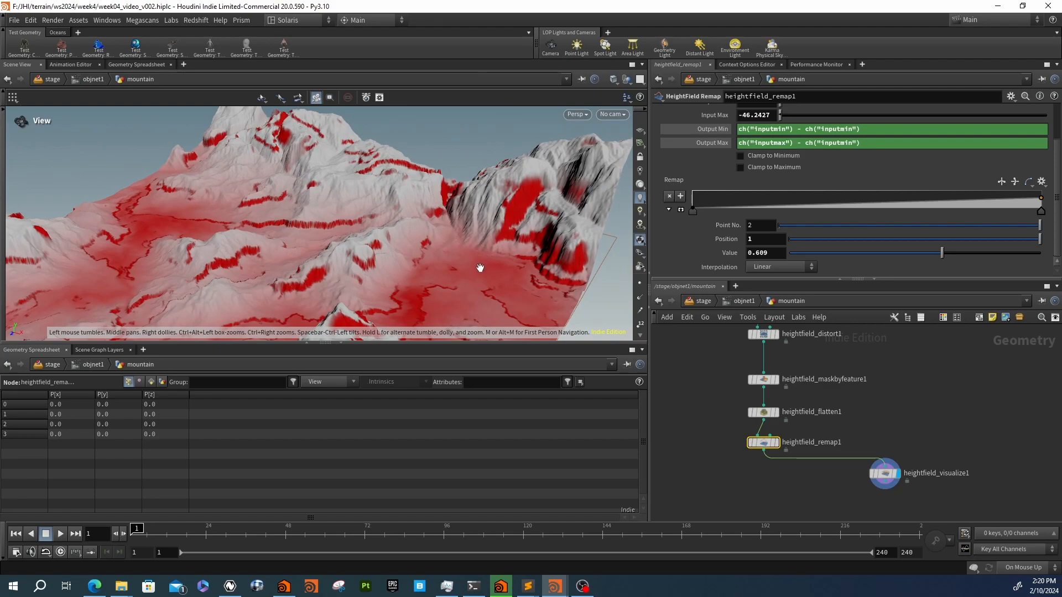
Move heightfield_visualize1 aside, add a HeightField Erode node fed by heightfield_remap1, and display it
left_click_drag(891, 473, 922, 471)
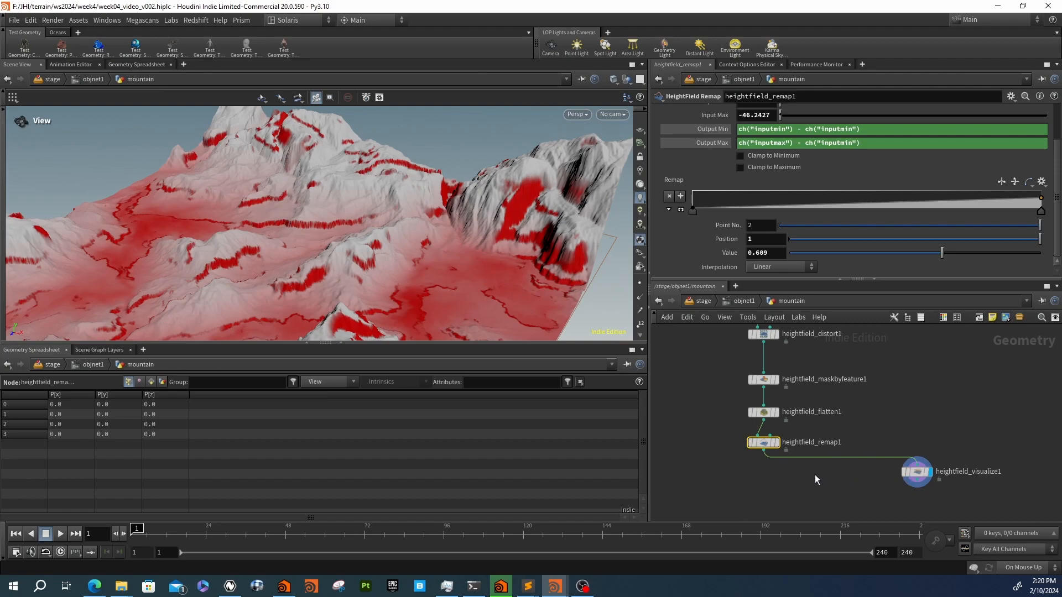
middle_click_drag(751, 471, 749, 441)
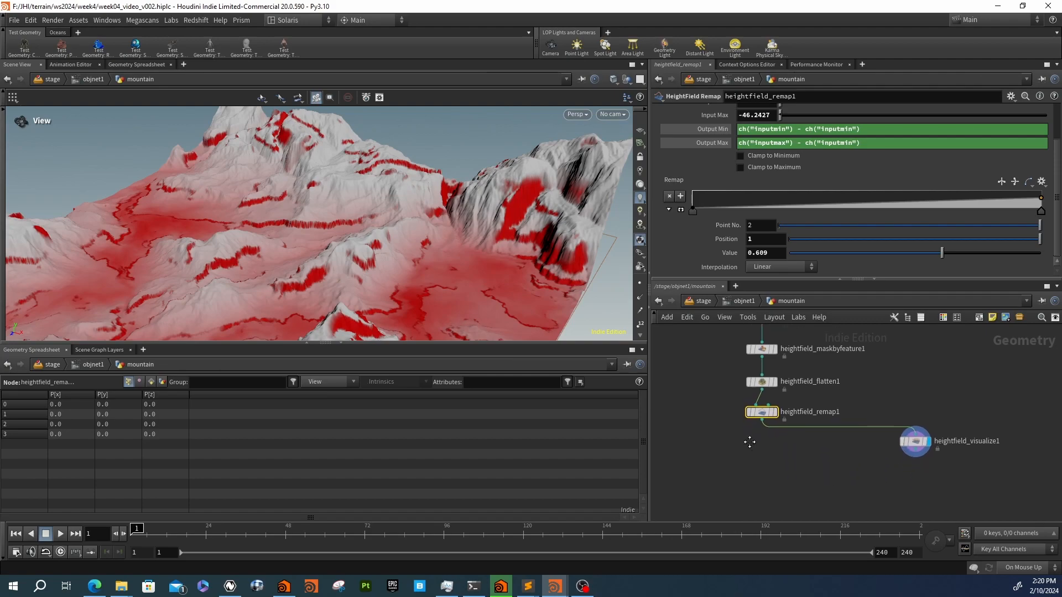
key("Tab")
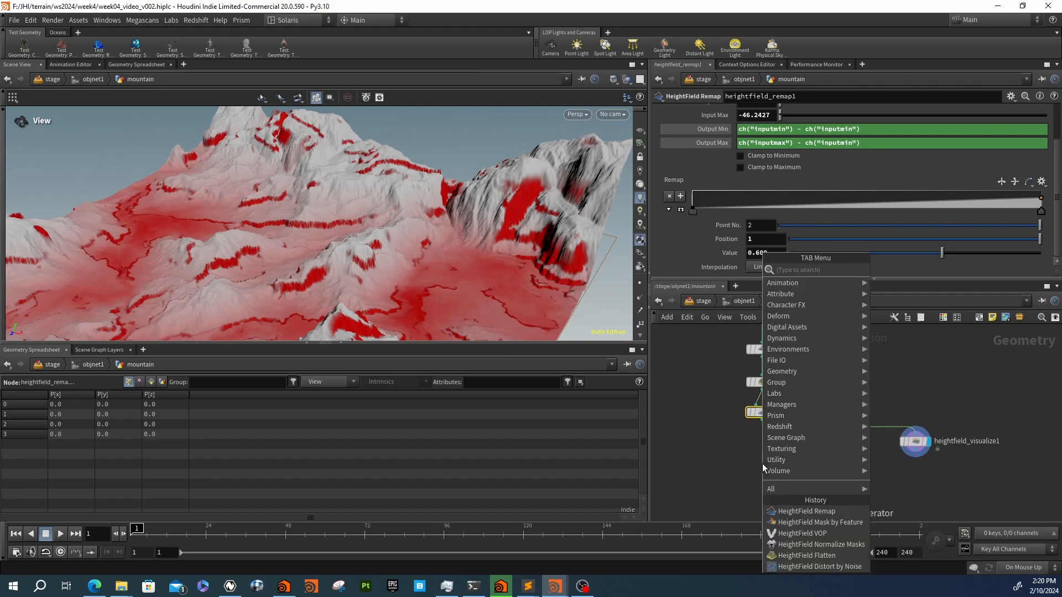
type("hei")
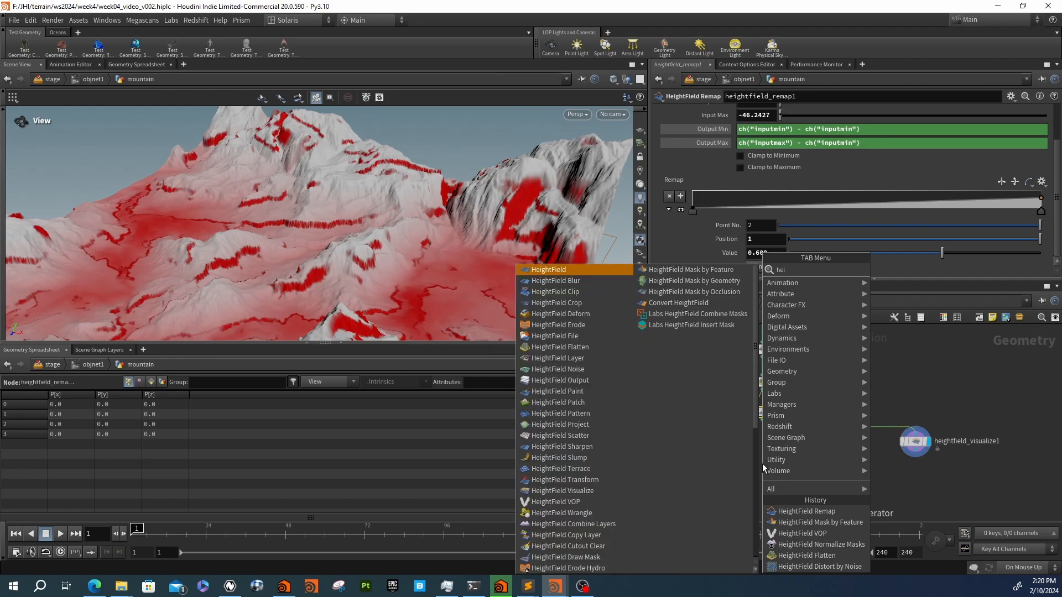
type(" er")
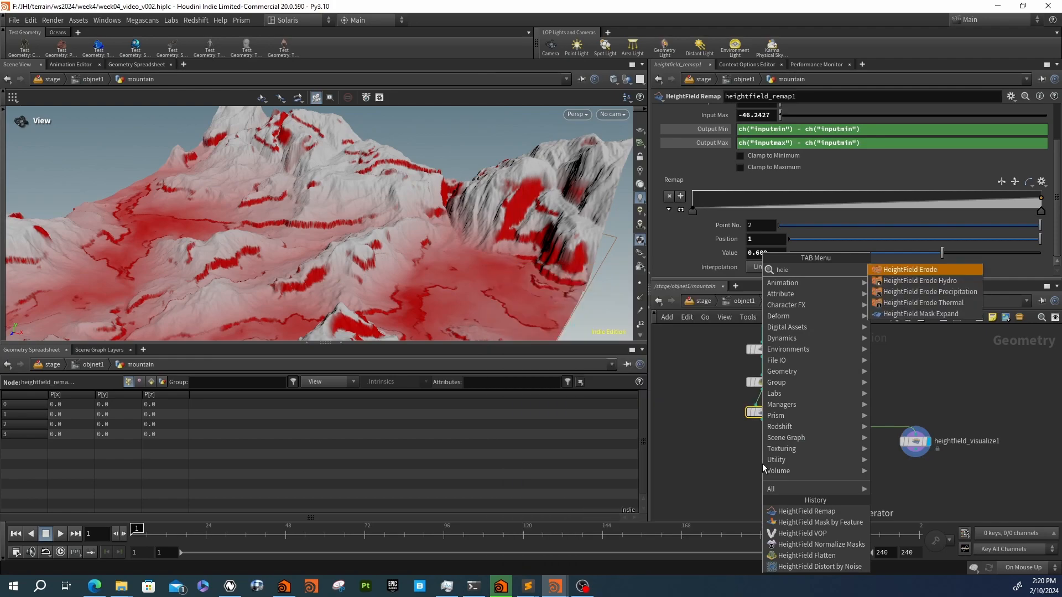
key("Return")
left_click(762, 463)
left_click_drag(756, 456, 764, 423)
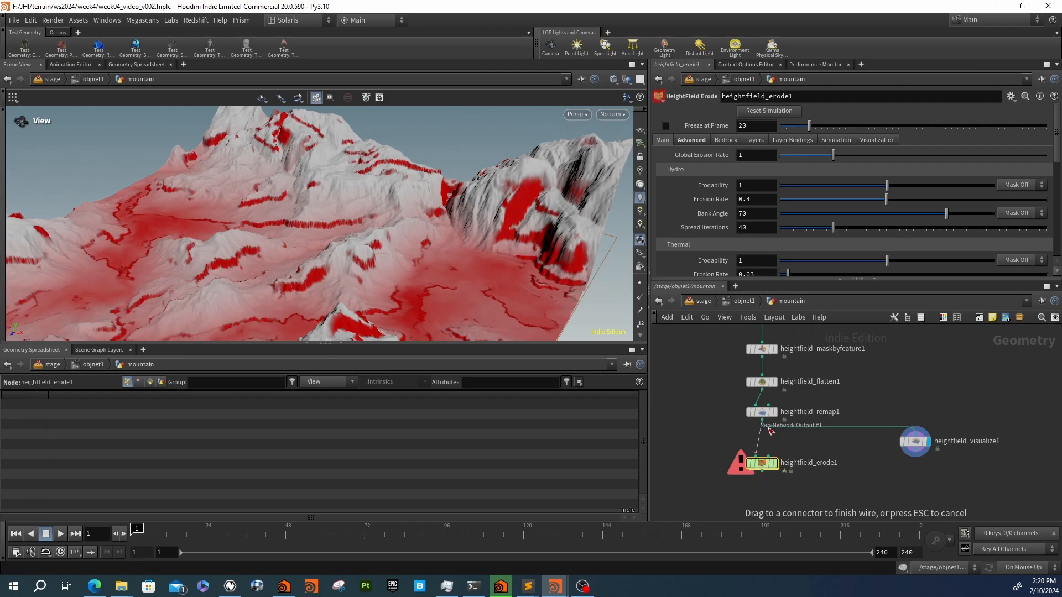
left_click(774, 464)
left_click_drag(767, 471, 728, 471)
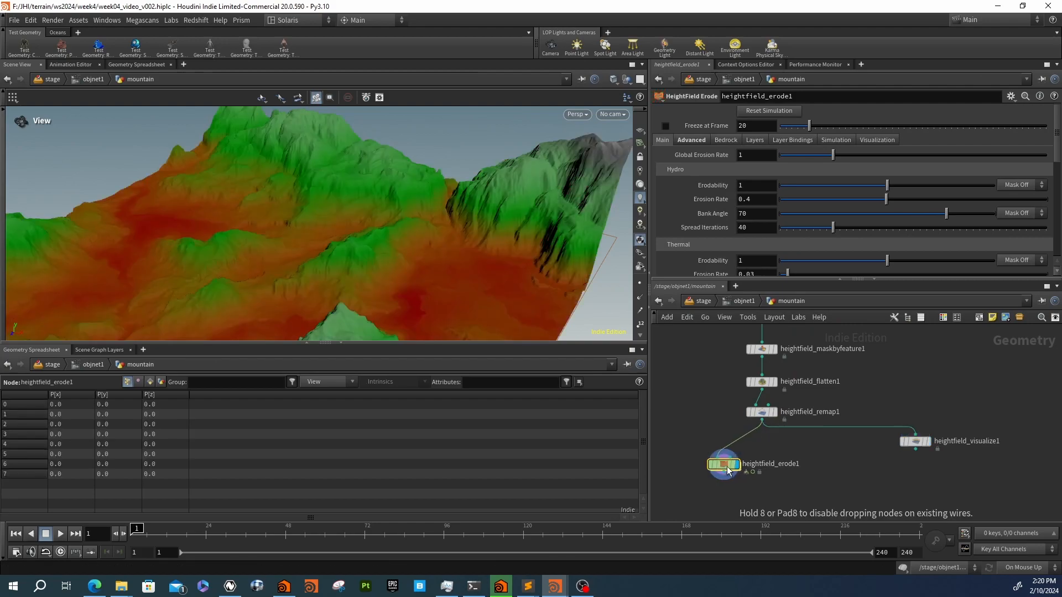
Freeze the erosion simulation of heightfield_erode1 at frame 10
double_click(743, 126)
type("10")
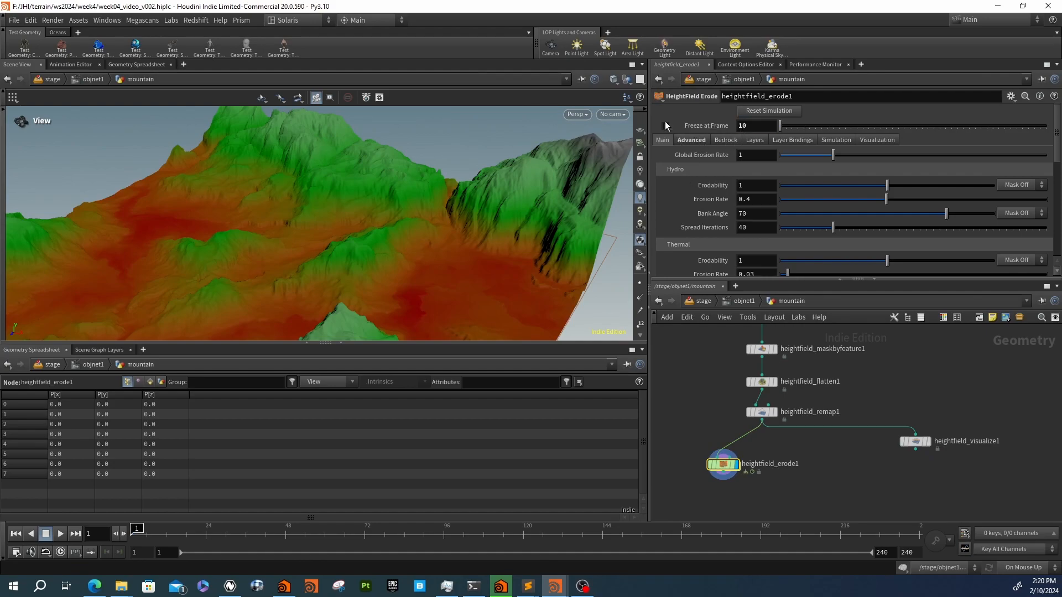
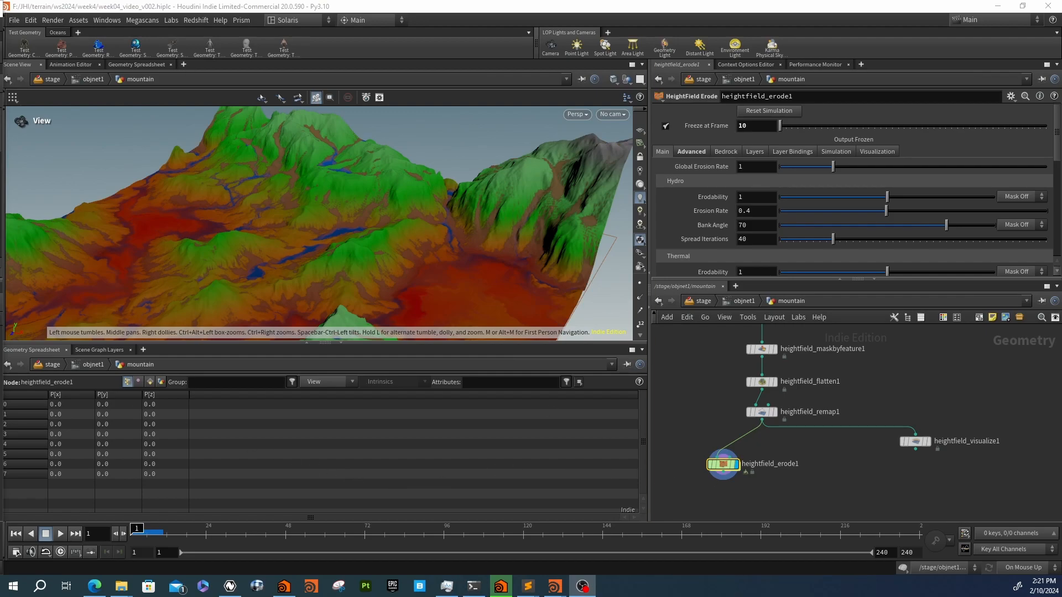
Switch to the web browser and read the HeightField Erode documentation on controlling the look and the tips for a first-pass erosion
left_click_drag(0, 98, 802, 49)
scroll(462, 105, "up", 10)
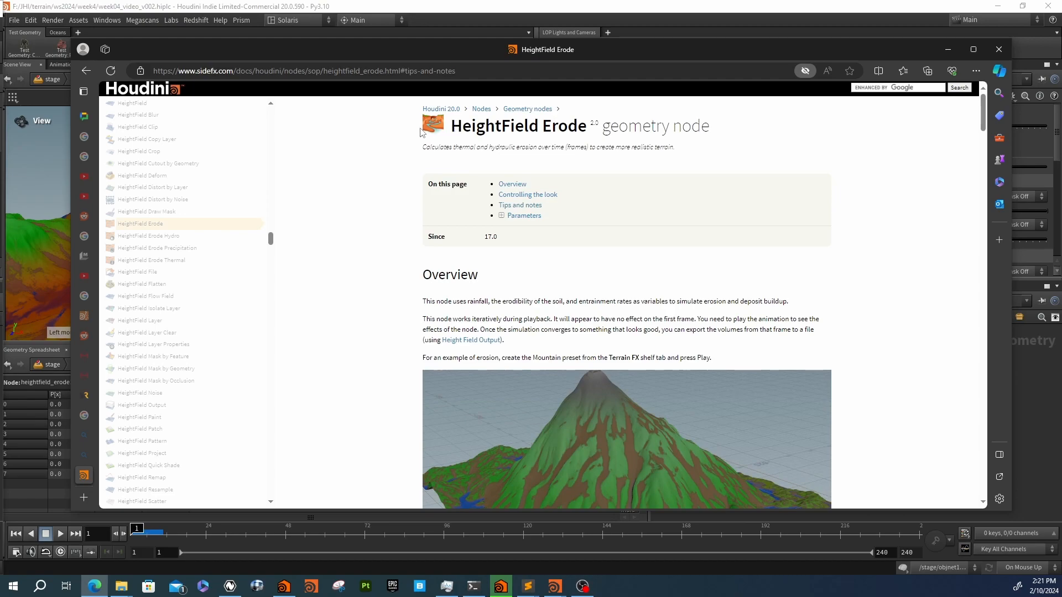
scroll(372, 400, "down", 10)
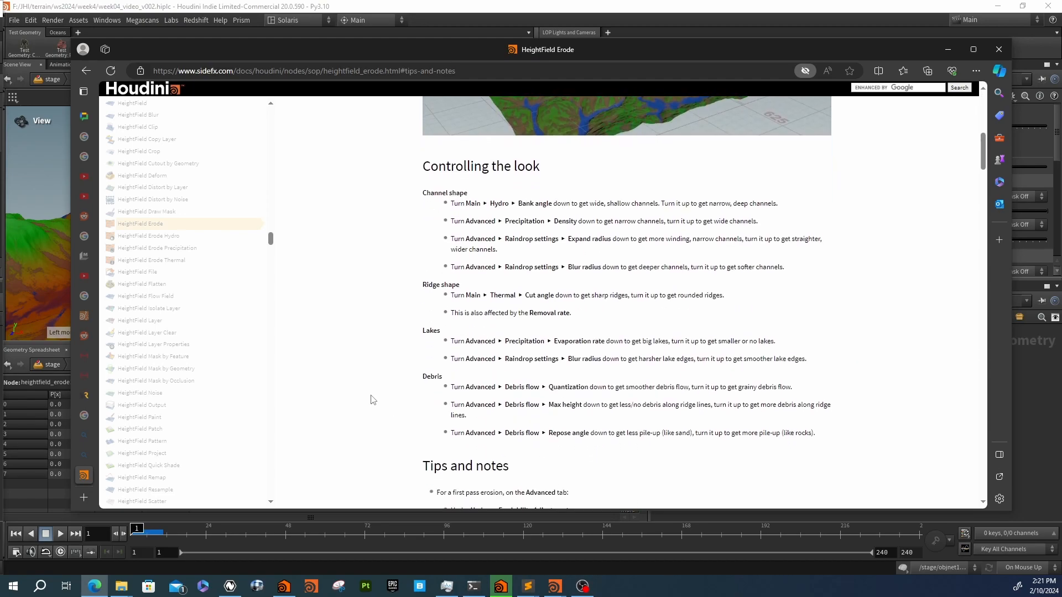
scroll(372, 399, "down", 1)
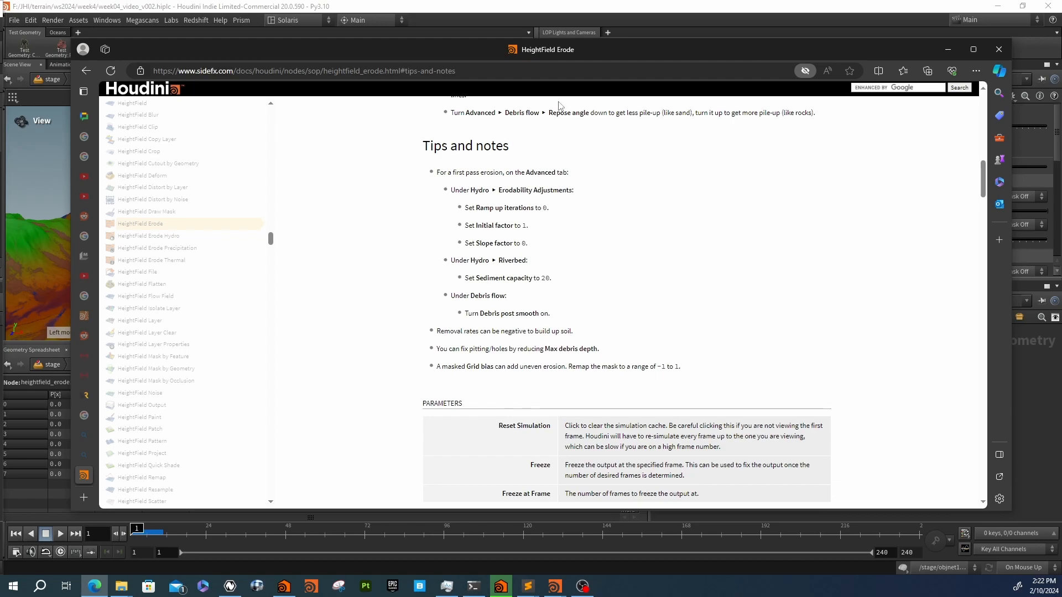
left_click_drag(511, 47, 0, 155)
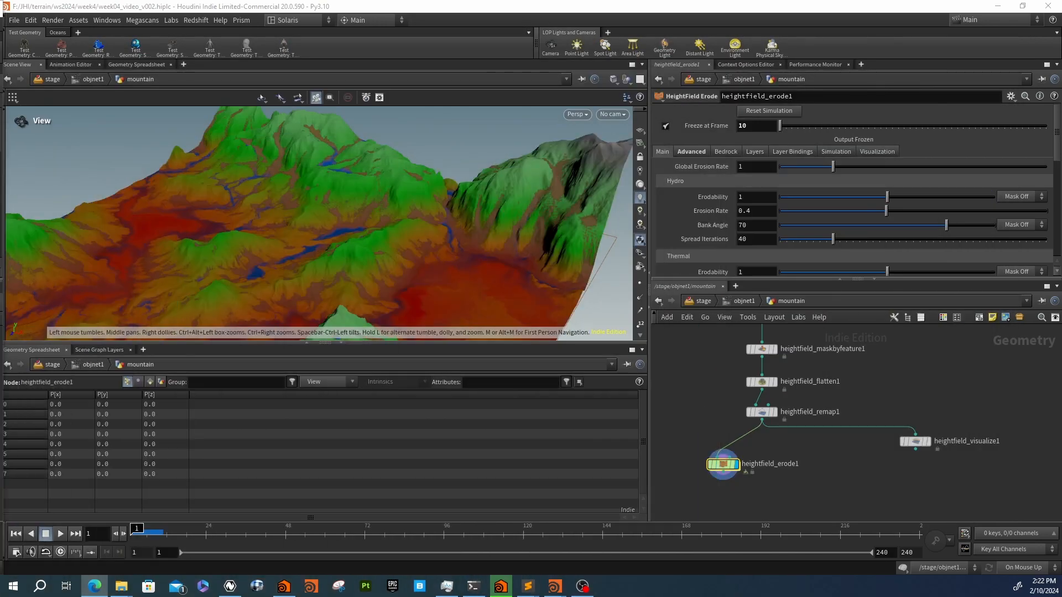
Add a second HeightField Erode node fed by heightfield_remap1, beside heightfield_erode1, leaving its simulation unfrozen
middle_click_drag(800, 499, 753, 469)
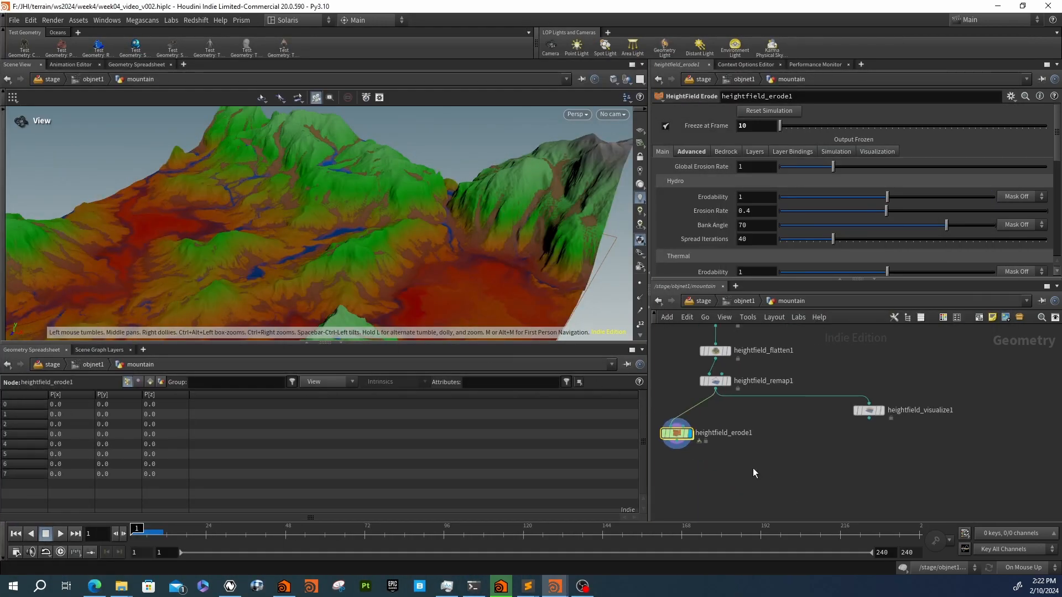
key("Tab")
type("erod")
key("Return")
left_click(753, 468)
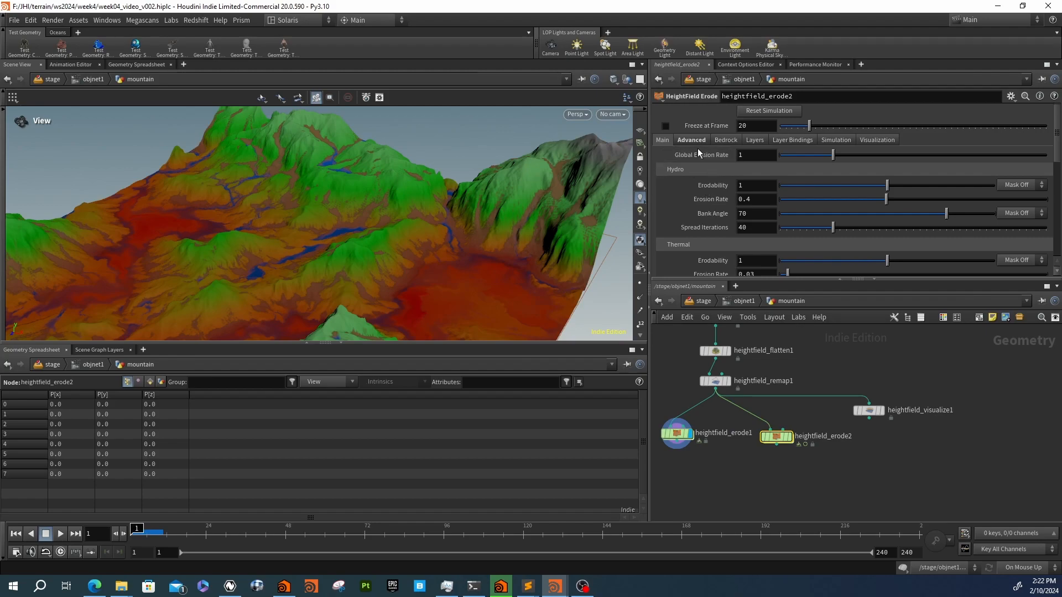
left_click(674, 126)
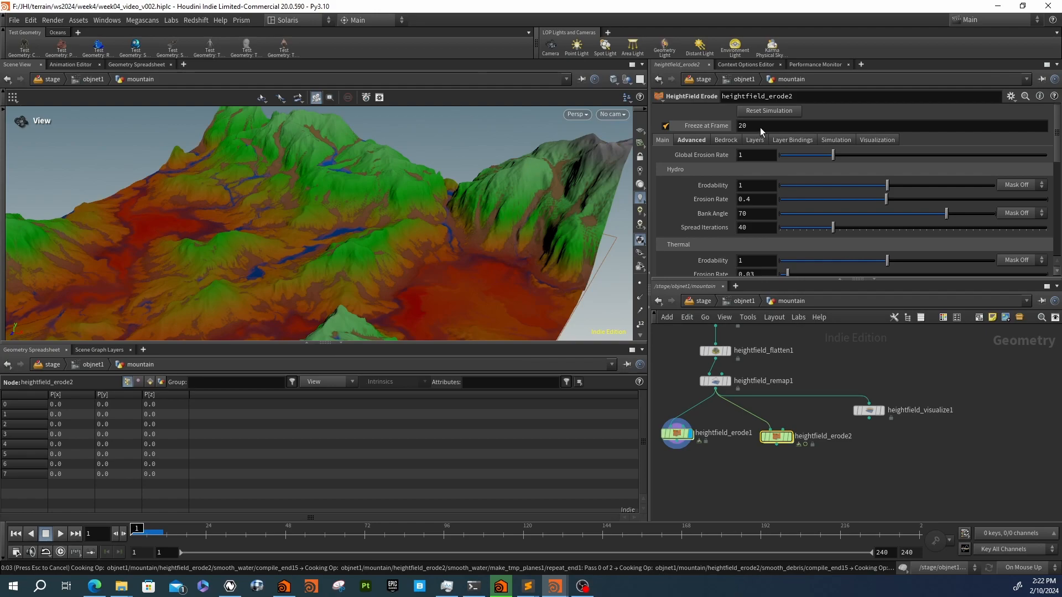
left_click(666, 127)
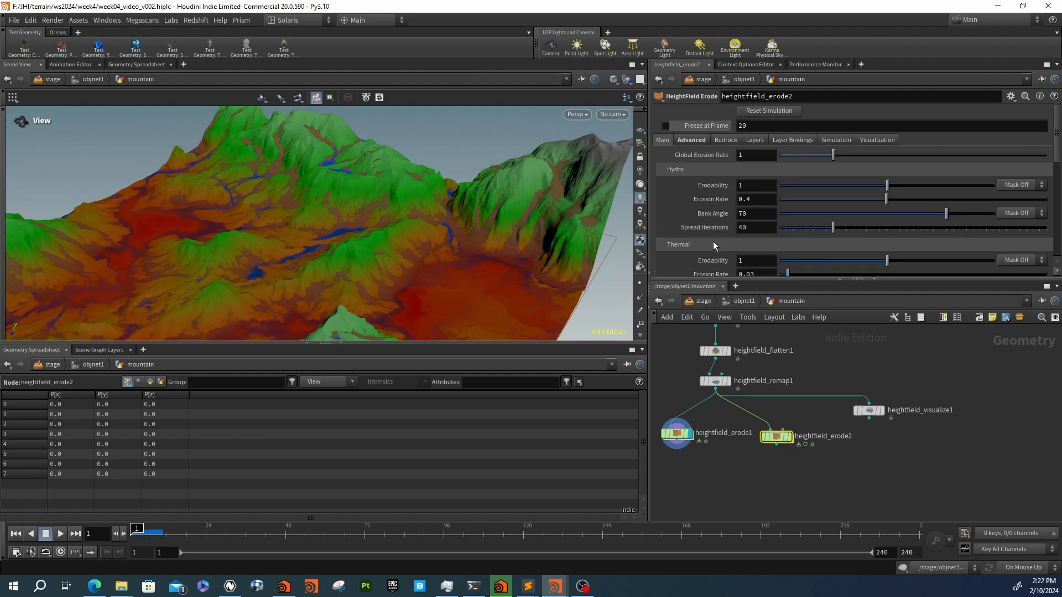
In the advanced hydro erosion settings of heightfield_erode2, set the erodability Ramp-up Iterations to 0
scroll(712, 246, "down", 3)
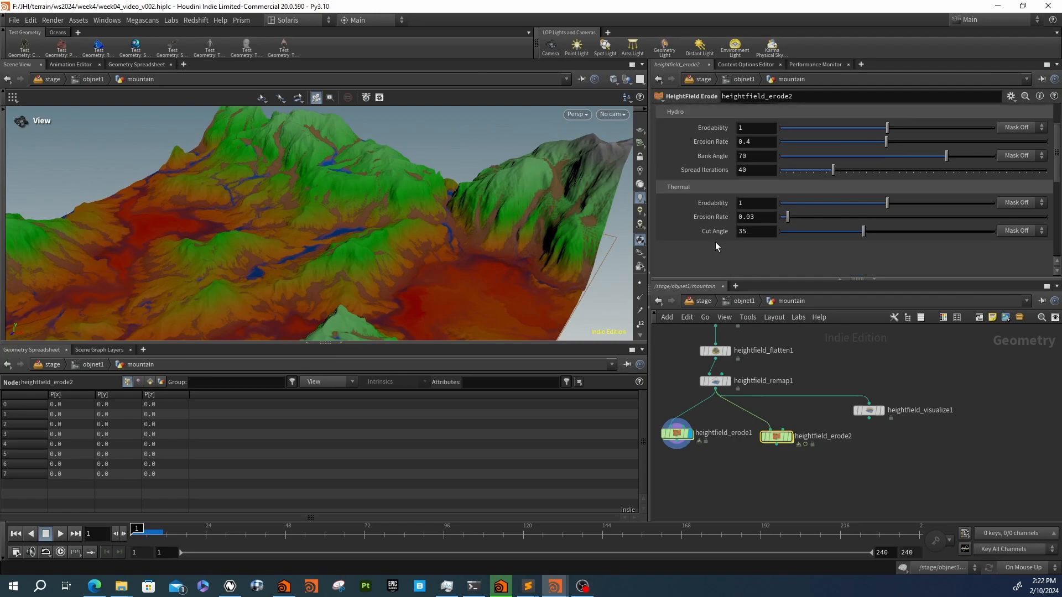
scroll(715, 242, "up", 3)
left_click(691, 126)
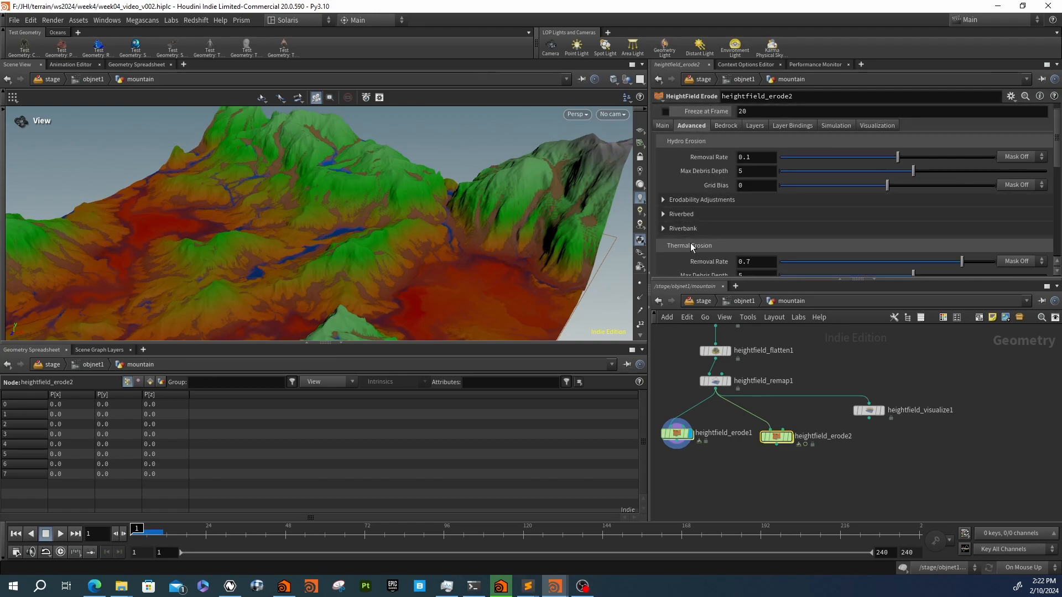
scroll(694, 227, "down", 1)
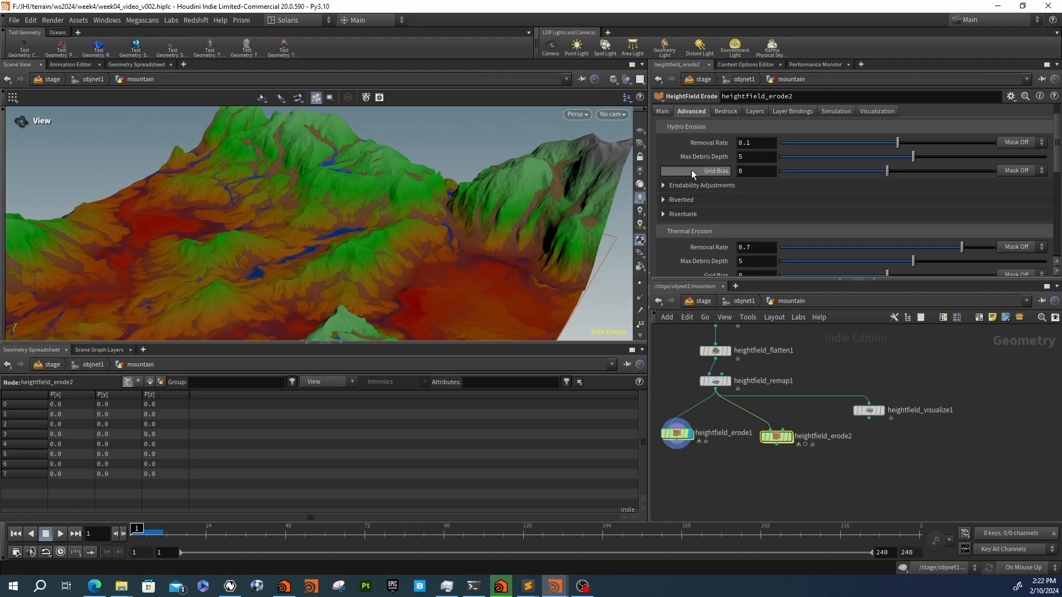
left_click(698, 187)
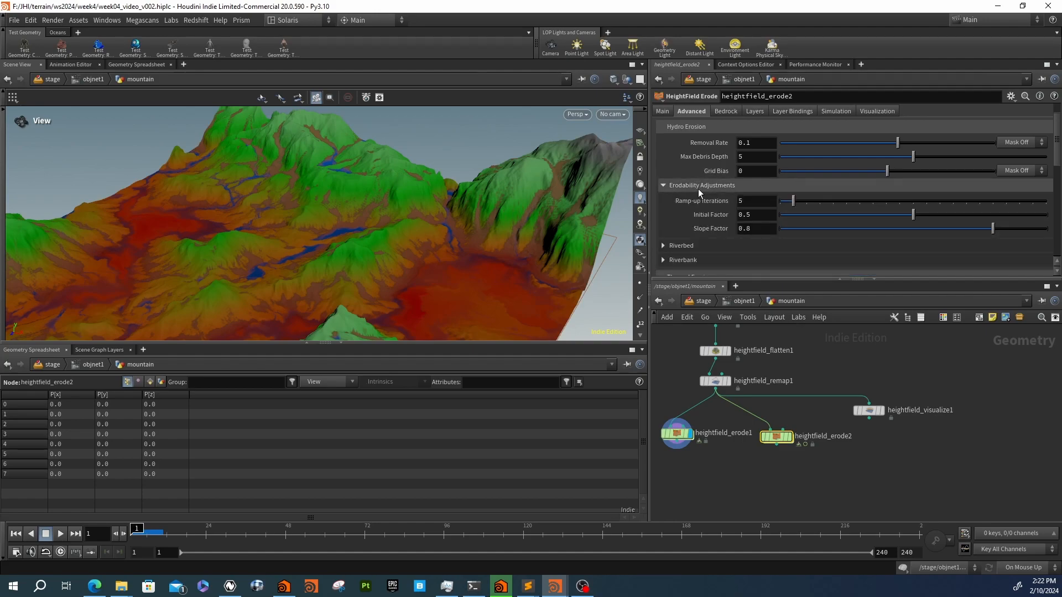
double_click(753, 201)
type("0")
key("Return")
Set the erodability Initial Factor to 1 and the Slope Factor to 0 on heightfield_erode2
double_click(754, 216)
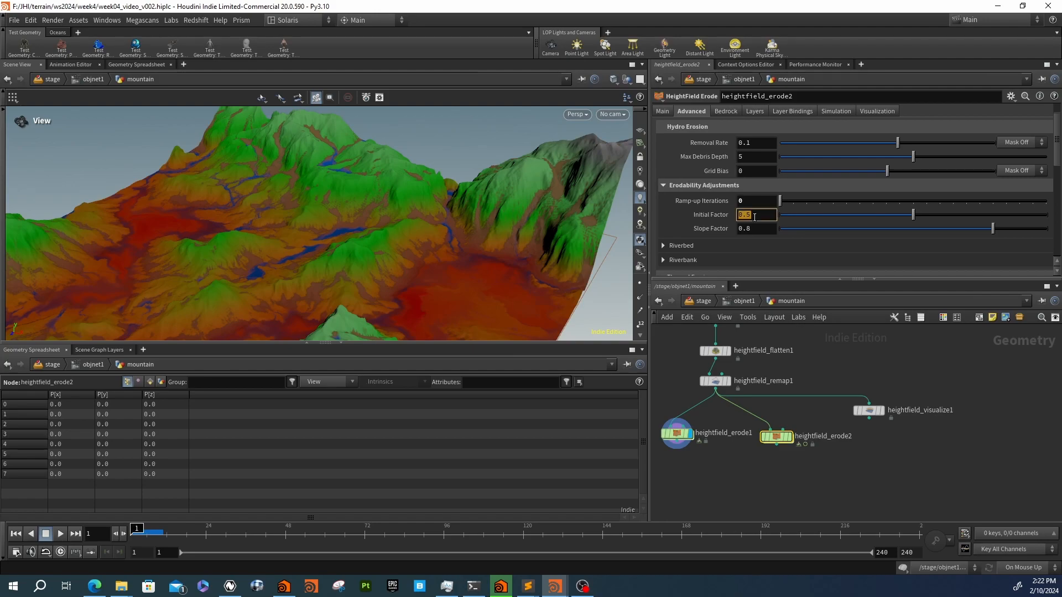
type("1")
key("Return")
double_click(747, 229)
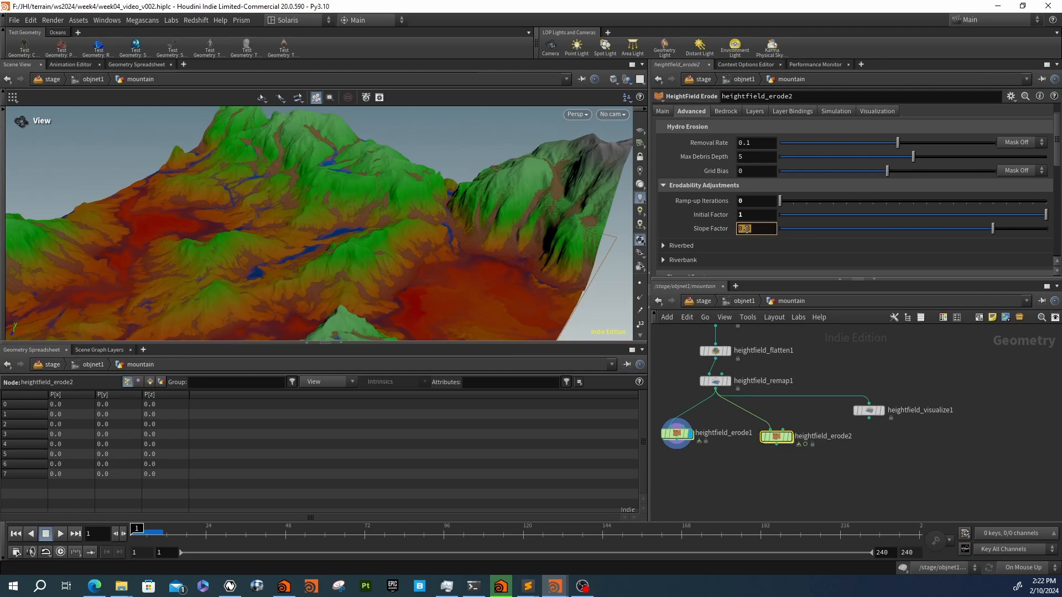
type("0")
key("Return")
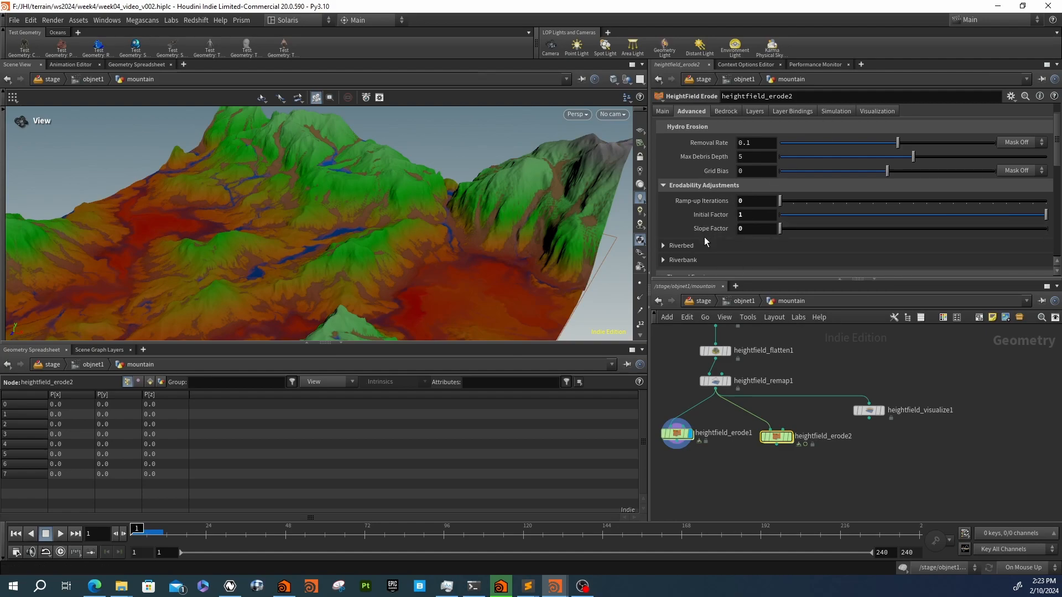
Set the riverbed Sediment Capacity of heightfield_erode2 to 20 and look over the riverbank settings
scroll(705, 236, "down", 2)
scroll(704, 236, "down", 1)
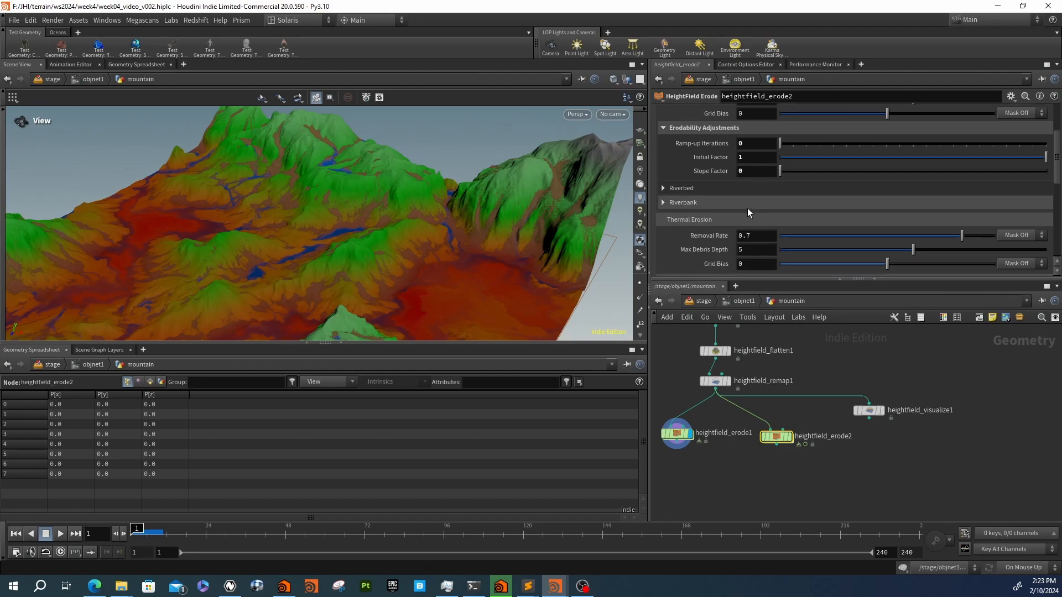
left_click(698, 188)
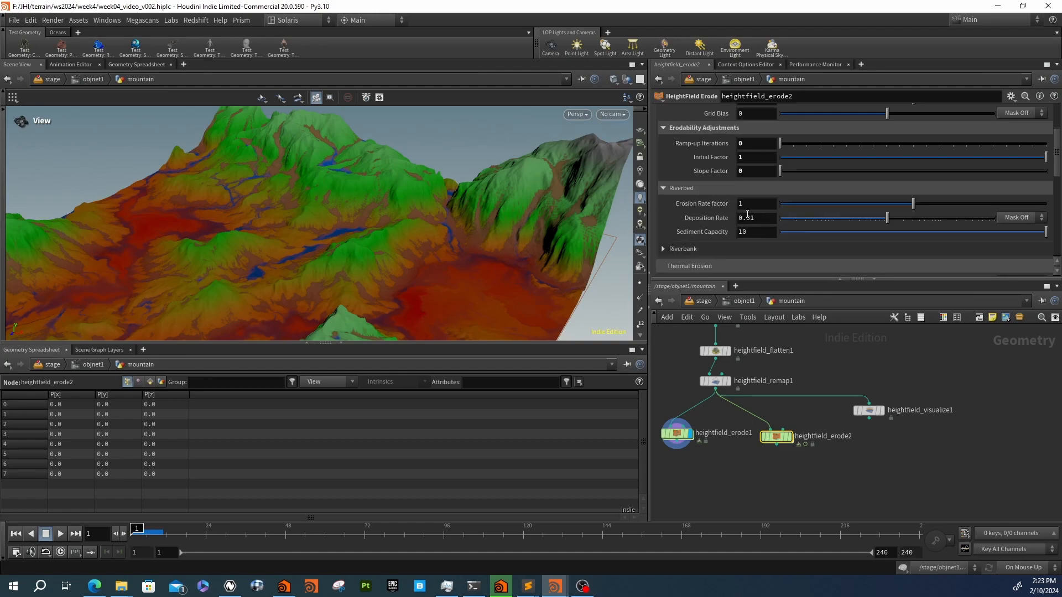
left_click(756, 234)
type("20")
key("Return")
scroll(724, 235, "down", 5)
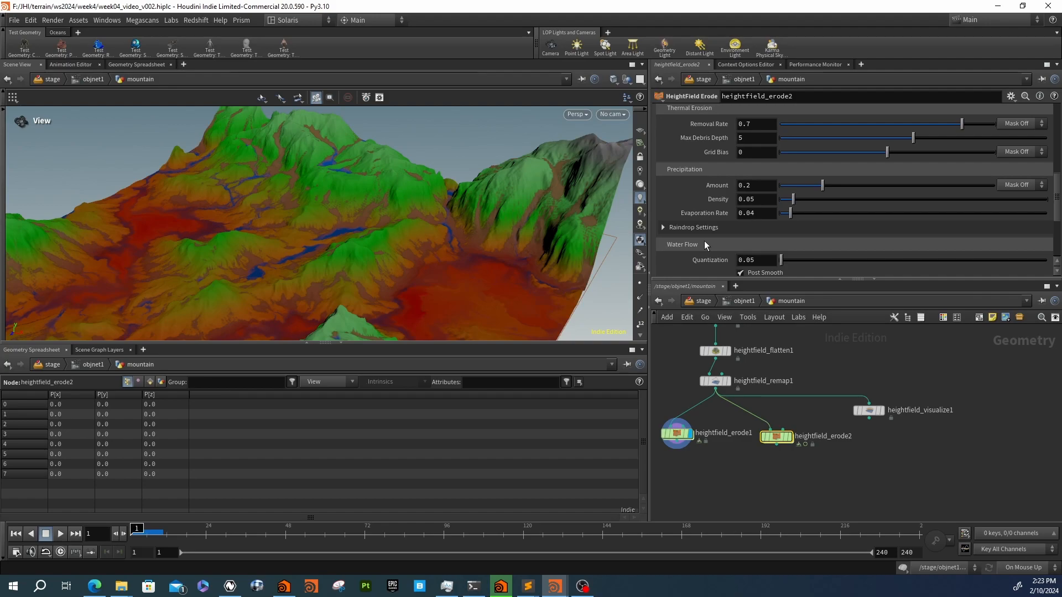
scroll(721, 209, "up", 1)
scroll(722, 208, "up", 5)
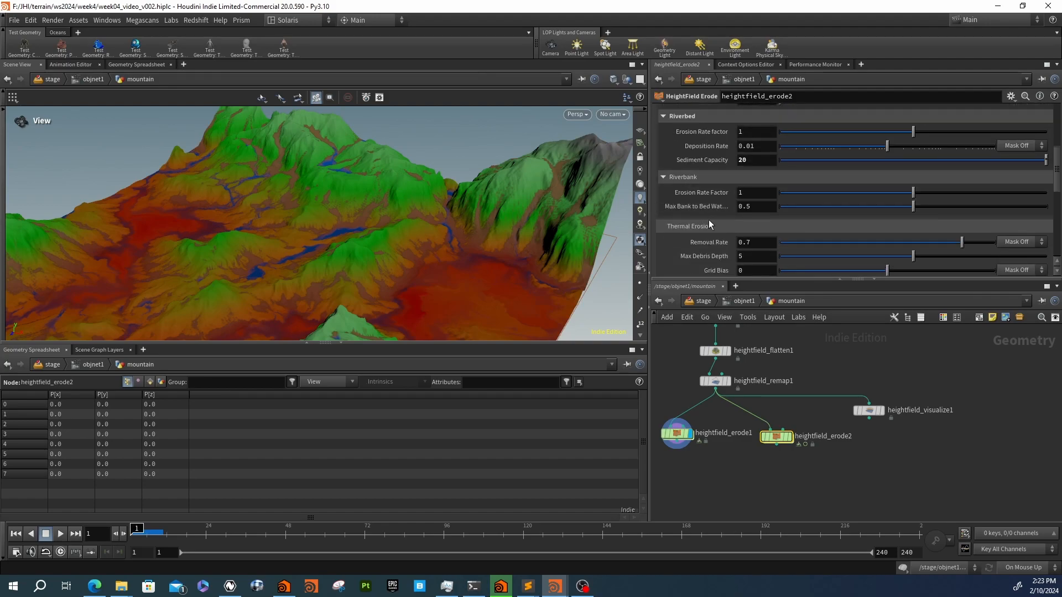
mouse_move(700, 210)
left_click(673, 180)
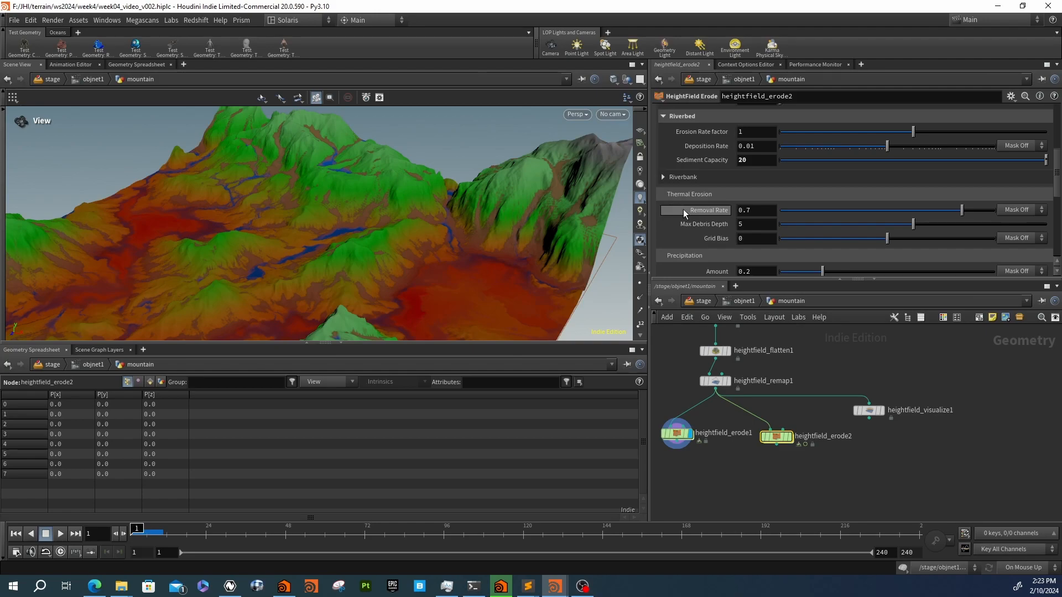
Enable Post Smooth for the debris flow on heightfield_erode2
scroll(683, 217, "down", 4)
scroll(684, 220, "down", 2)
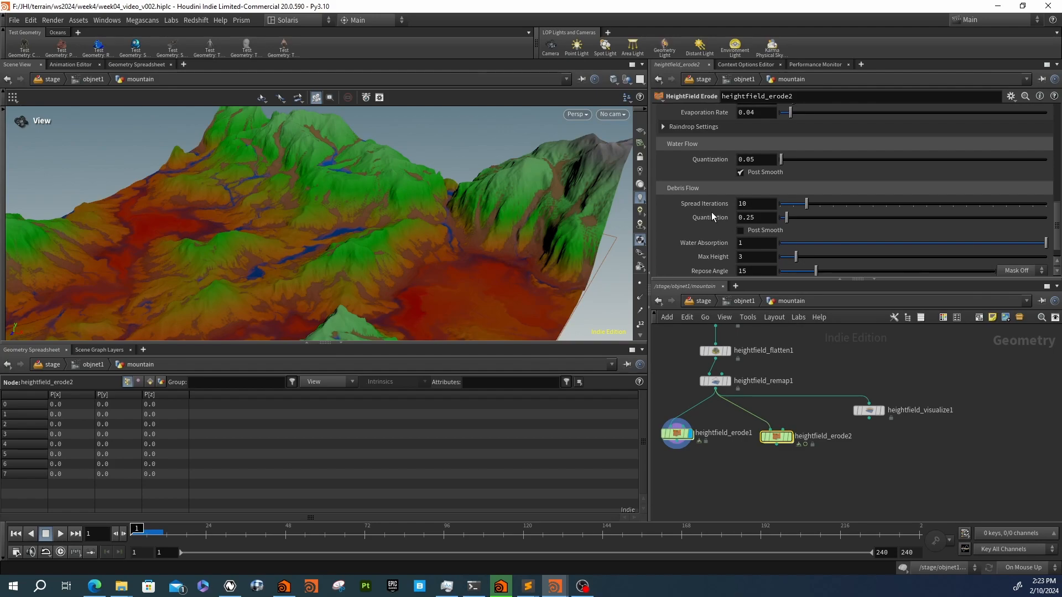
scroll(711, 216, "down", 1)
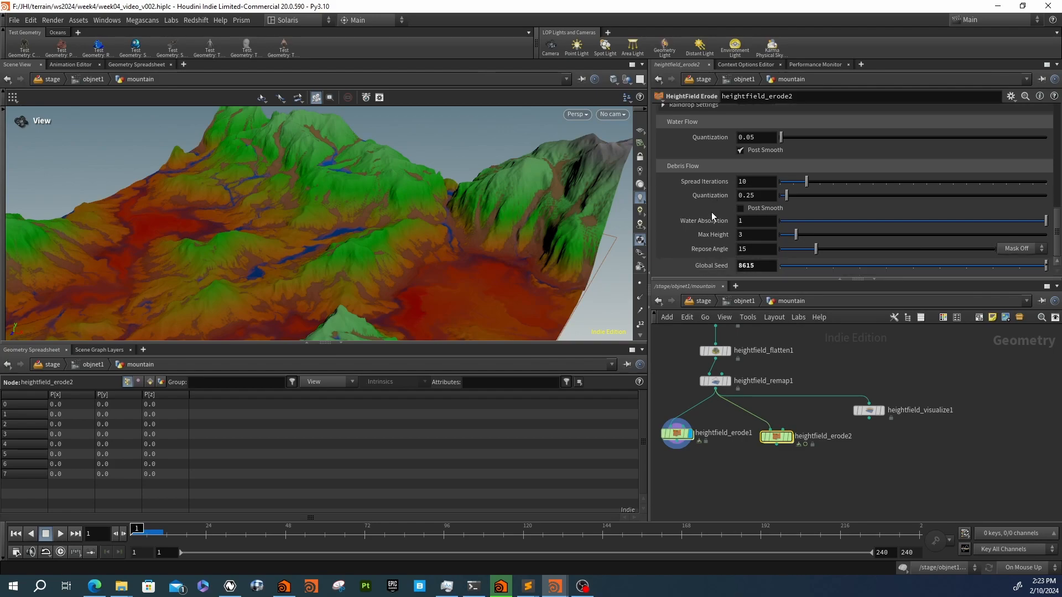
left_click(749, 209)
Freeze heightfield_erode2 at frame 10 and reset its simulation
scroll(701, 204, "up", 5)
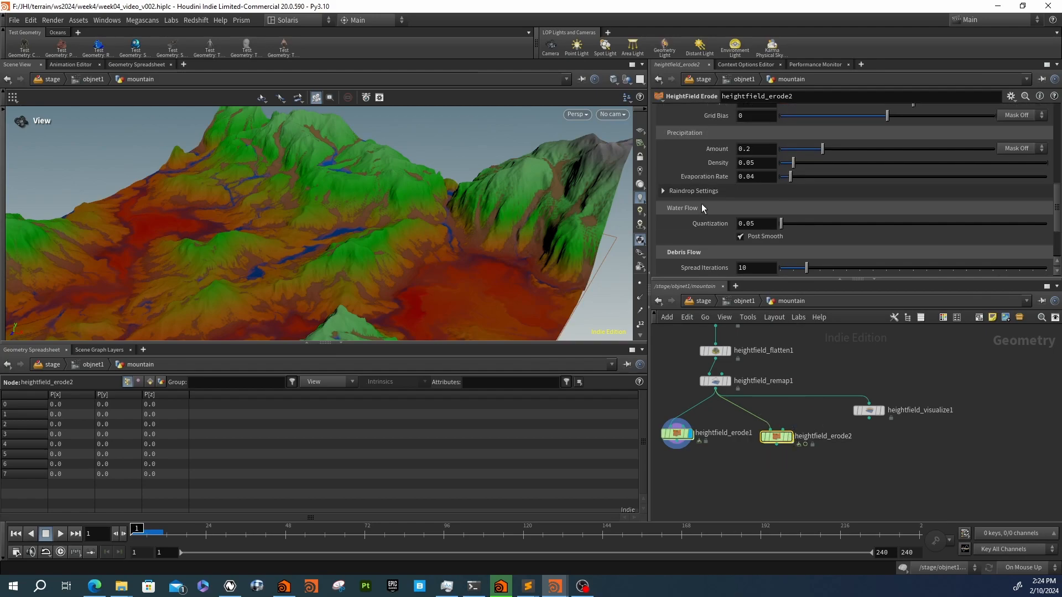
scroll(702, 161, "up", 5)
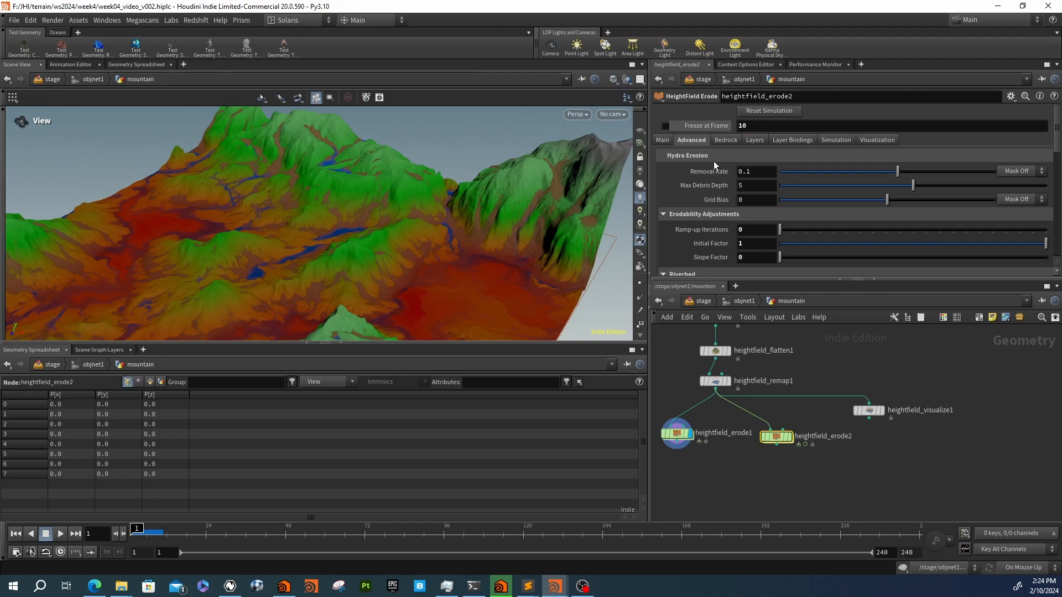
left_click(664, 126)
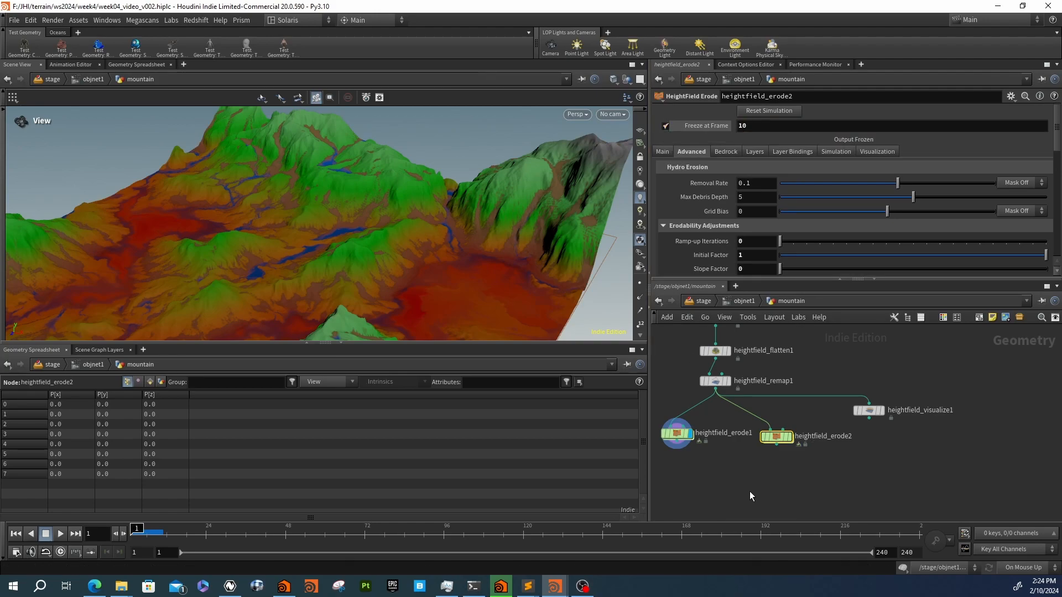
left_click(749, 111)
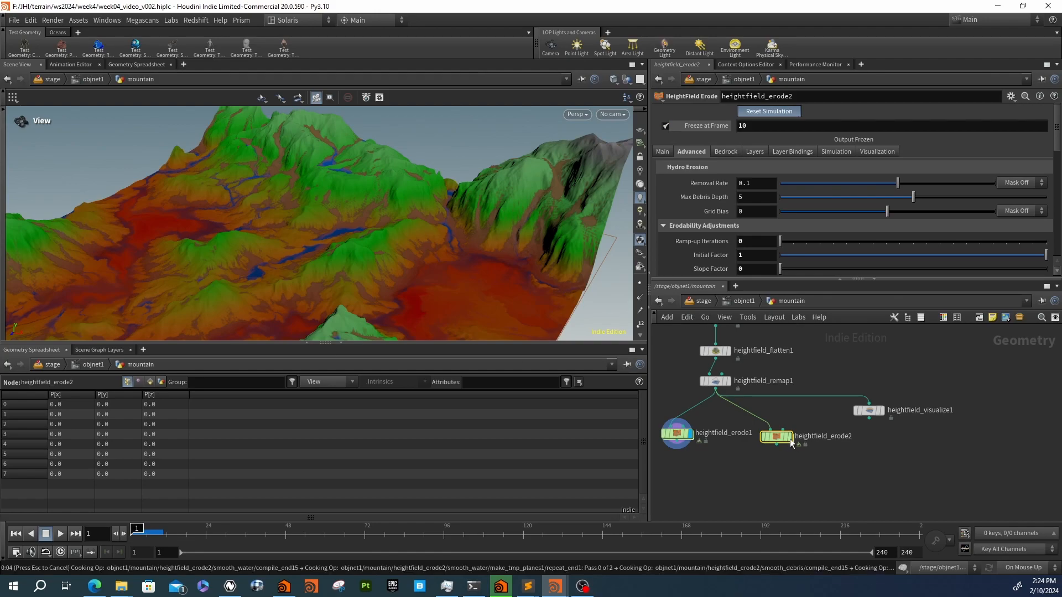
Alternate the display between heightfield_erode1 and heightfield_erode2 to compare the erosion, end on heightfield_erode2 and inspect its terrain from another angle
left_click(690, 434)
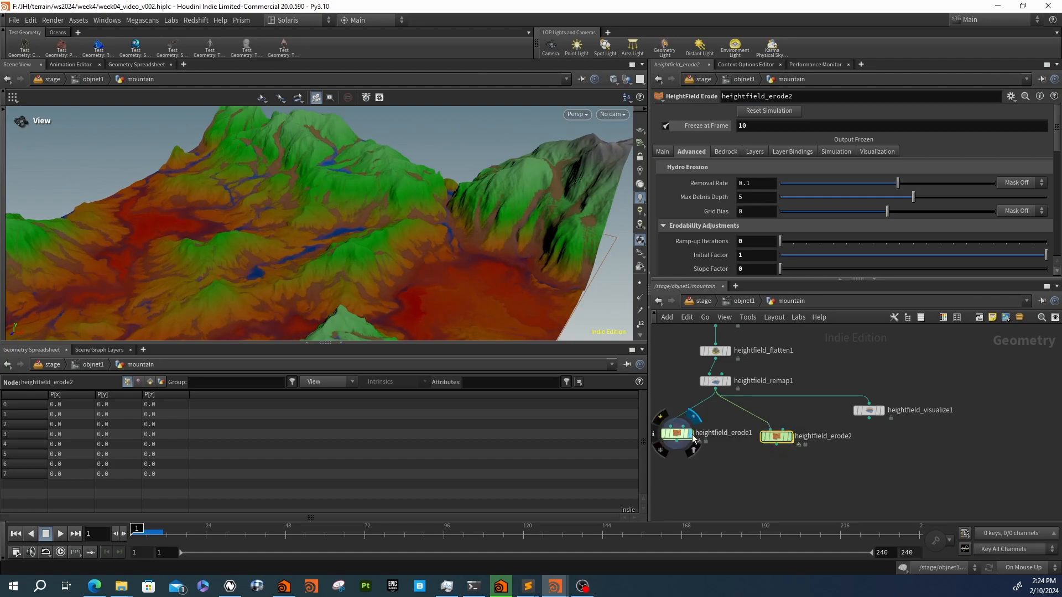
left_click(791, 437)
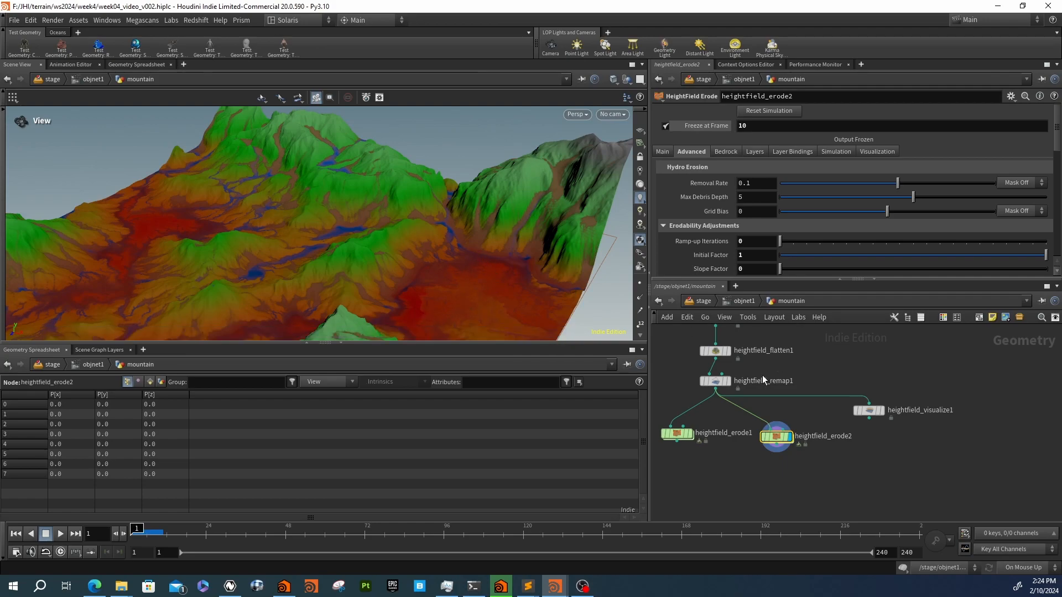
left_click(691, 434)
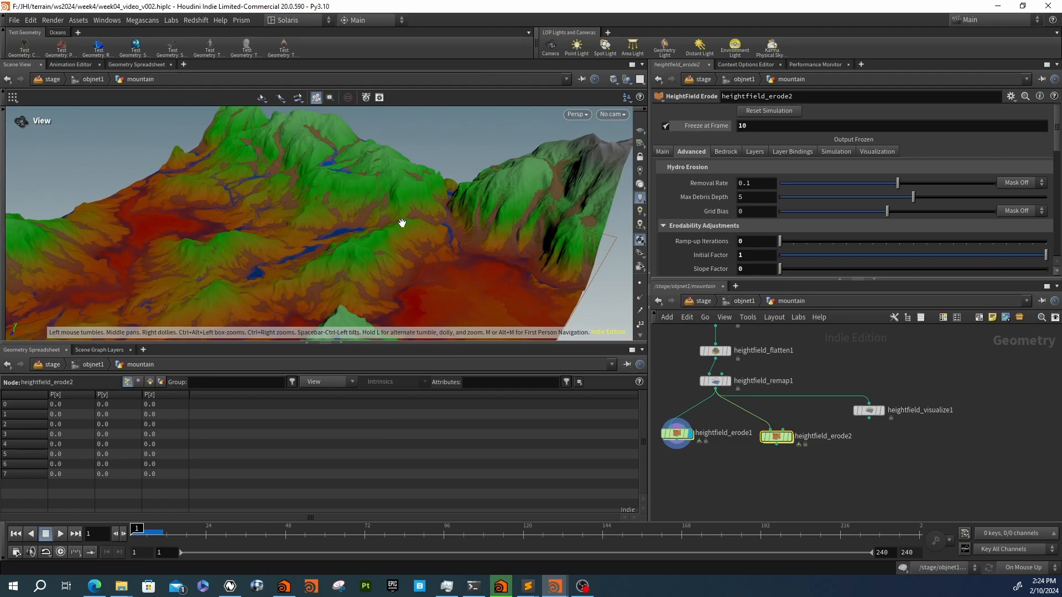
left_click(791, 437)
left_click(790, 436)
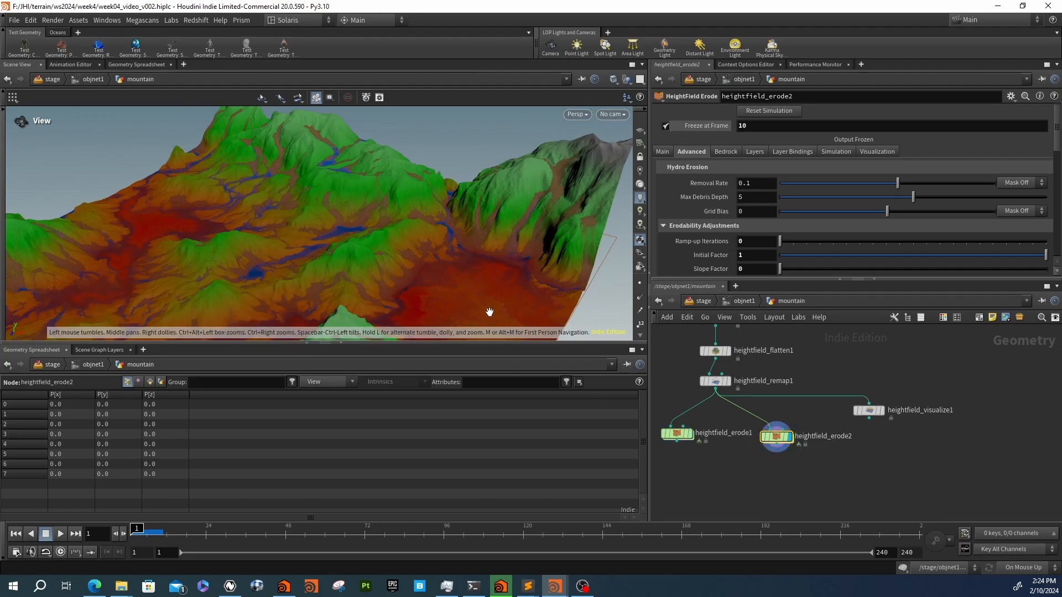
middle_click_drag(480, 309, 429, 241)
right_click_drag(429, 242, 679, 270)
left_click_drag(594, 249, 465, 264)
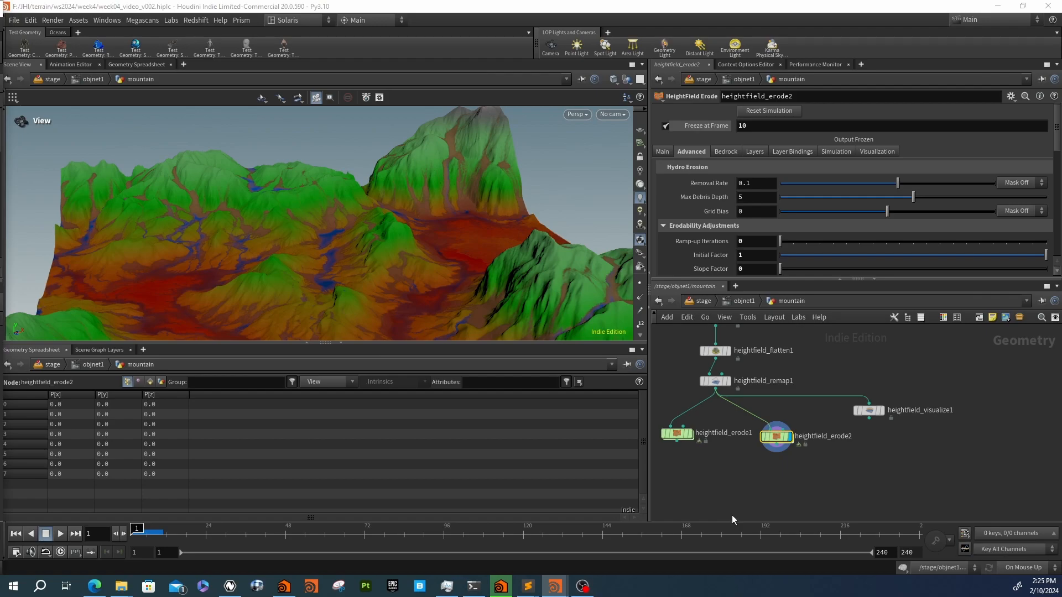
Move heightfield_erode2 directly below heightfield_remap1 in the node network
scroll(743, 464, "up", 2)
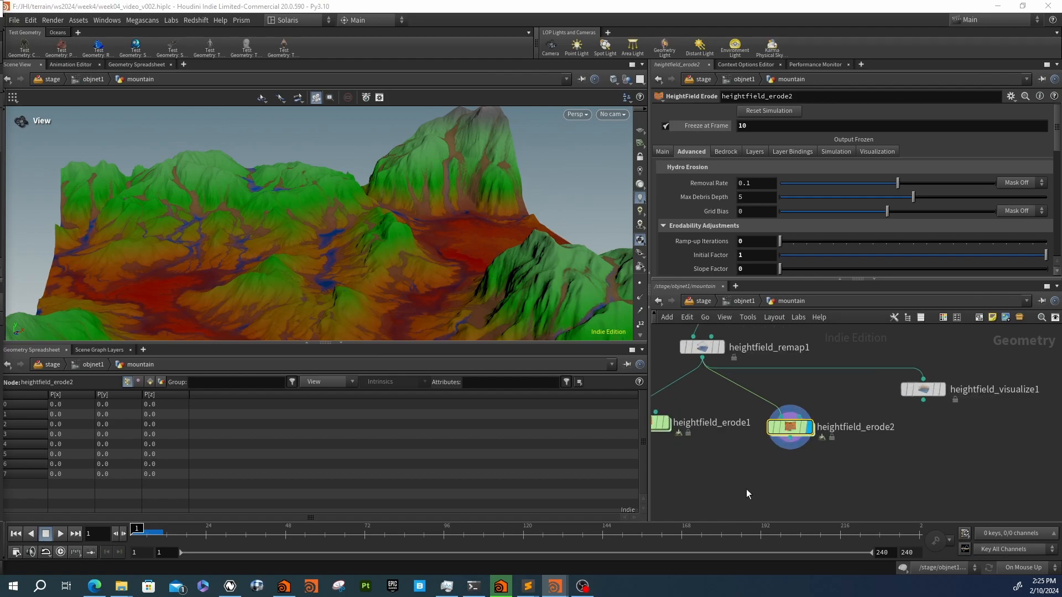
middle_click_drag(752, 490, 872, 487)
left_click_drag(774, 424, 715, 424)
middle_click_drag(752, 425, 686, 421)
left_click_drag(841, 420, 754, 425)
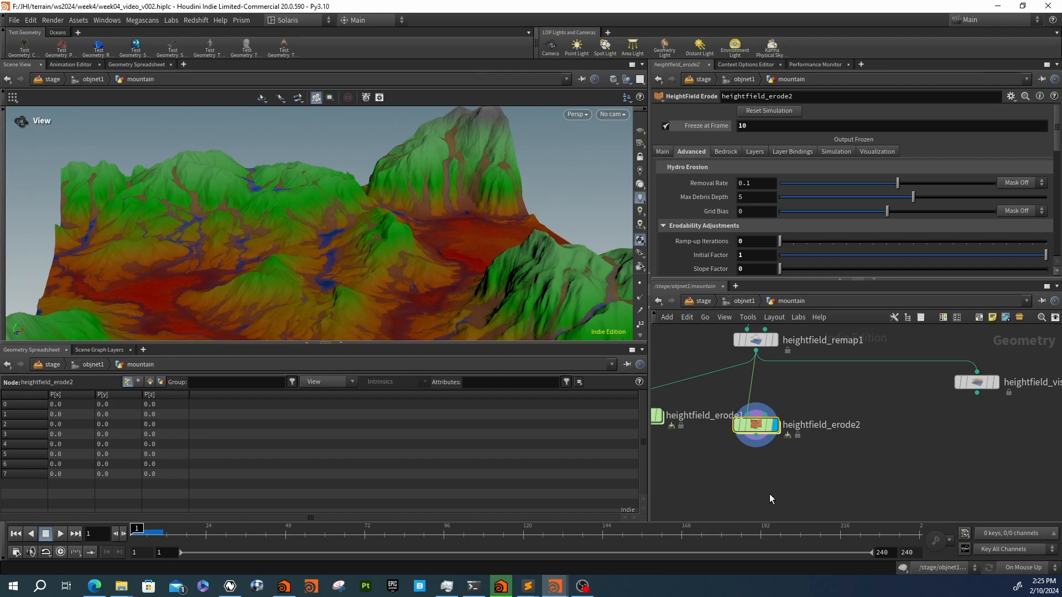
Move heightfield_erode2 slightly closer to heightfield_remap1 in the node network
left_click_drag(755, 426, 754, 410)
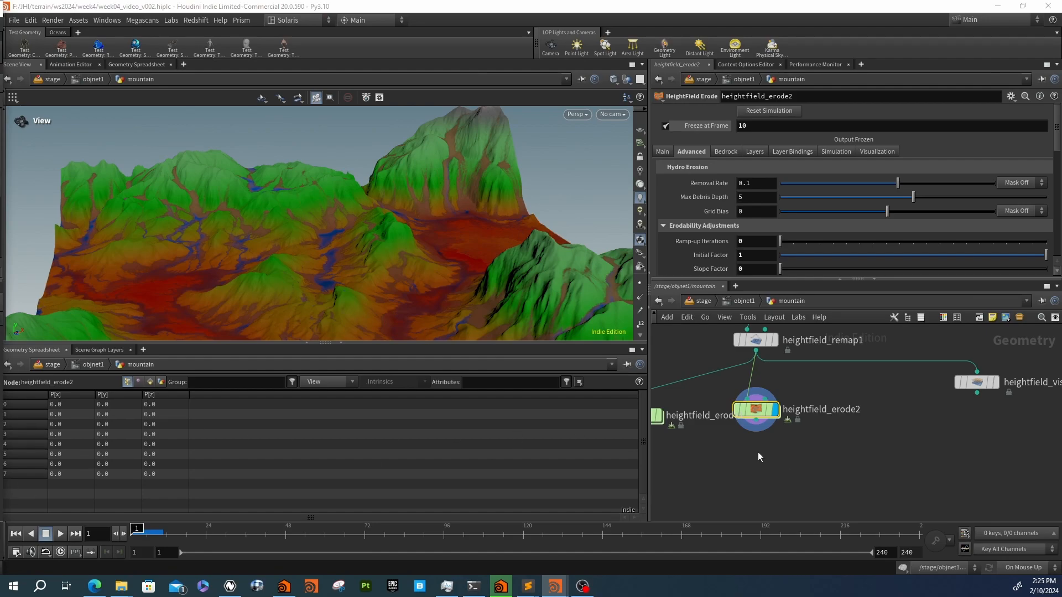
key("Tab")
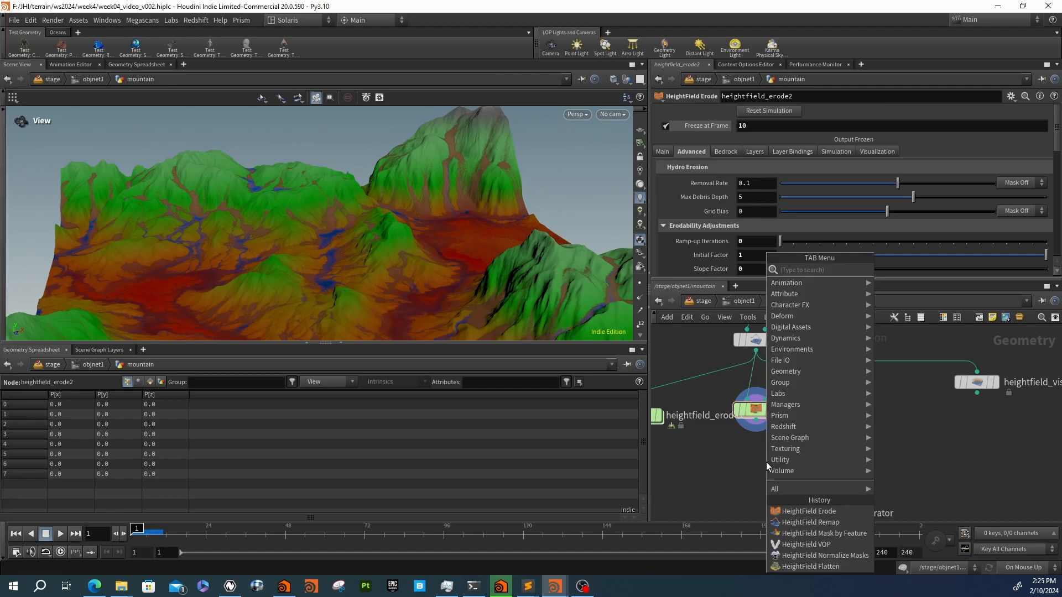
type("mask")
key("Return")
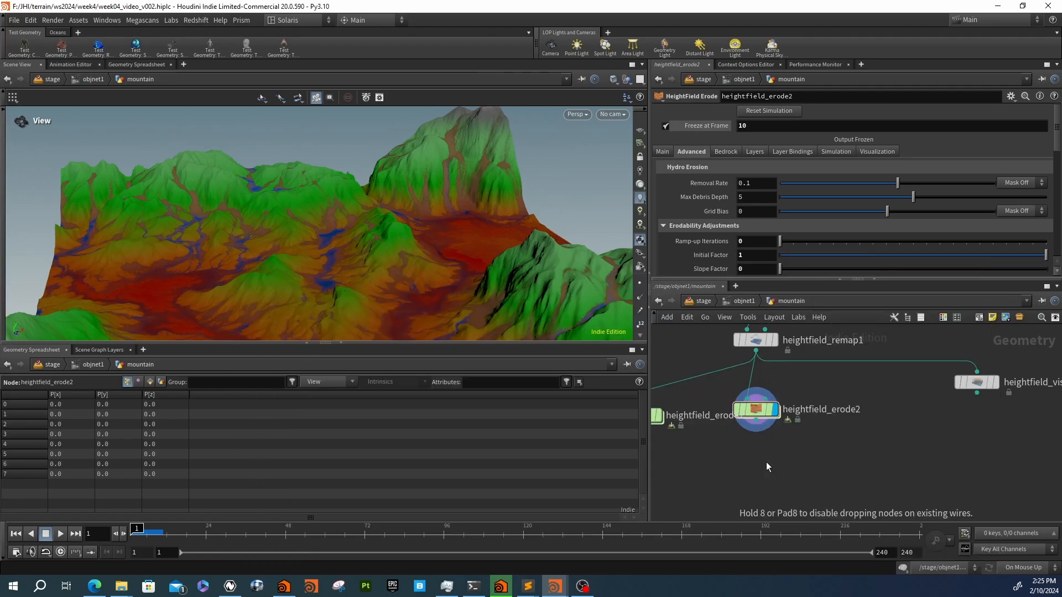
left_click(765, 462)
left_click_drag(756, 422, 757, 456)
key("r")
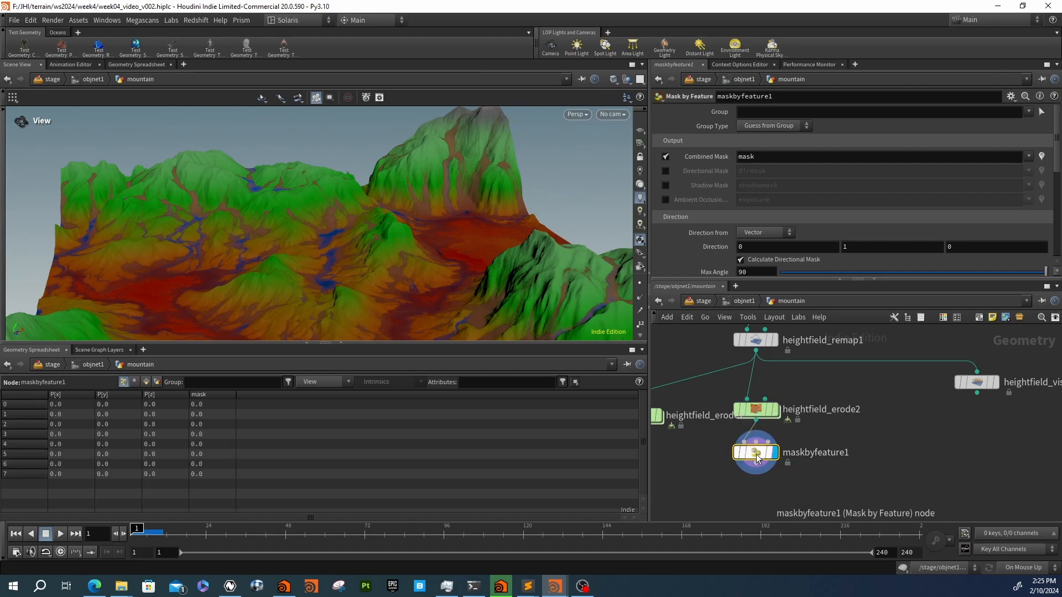
key("Delete")
Add a HeightField Mask by Feature node below heightfield_erode2, connect it and display its mask
key("Tab")
type("heimask")
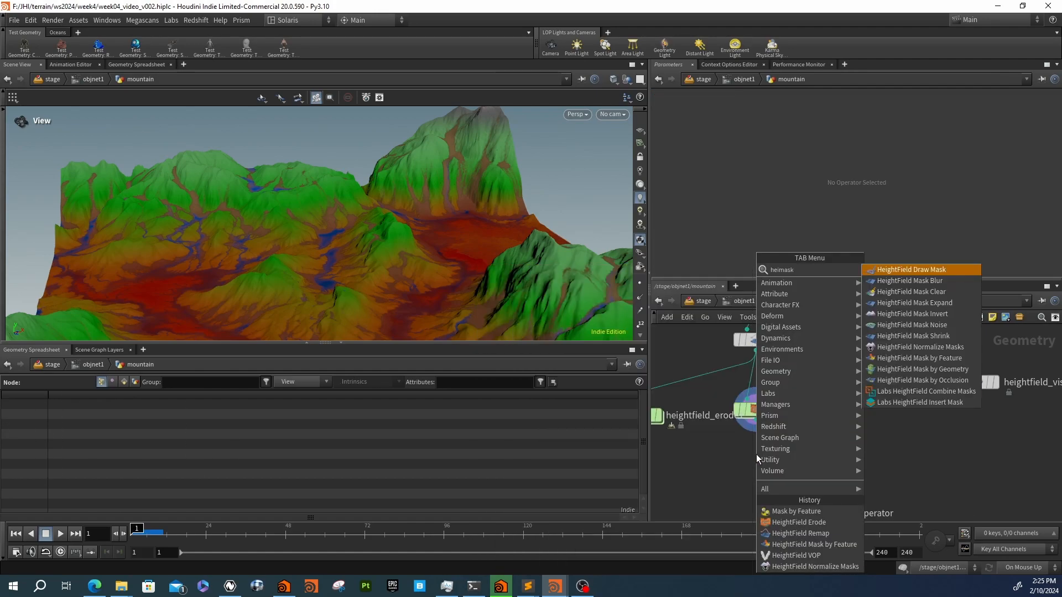
key("Return")
left_click(756, 454)
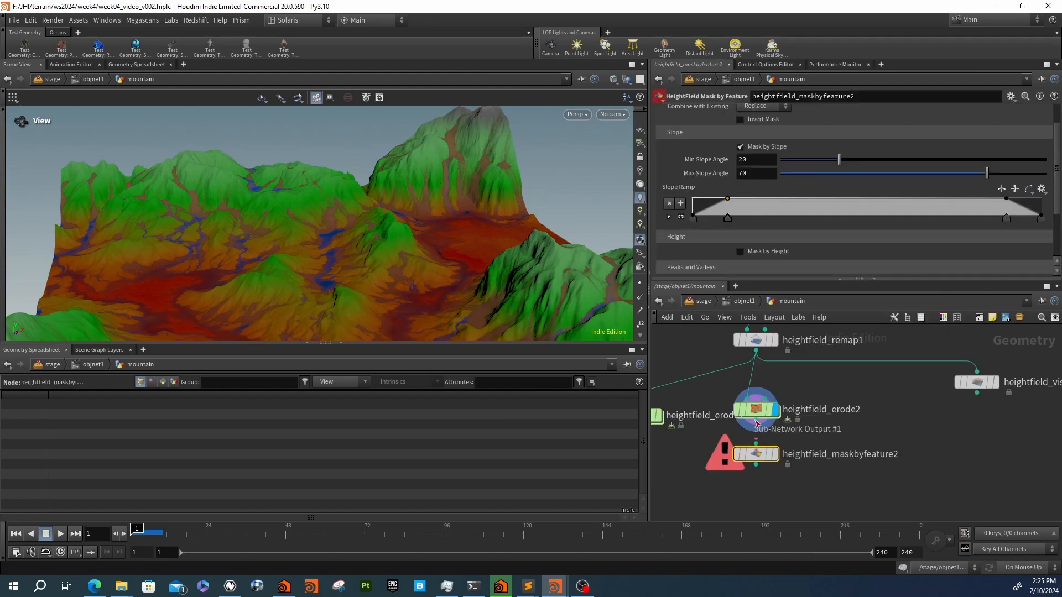
key("r")
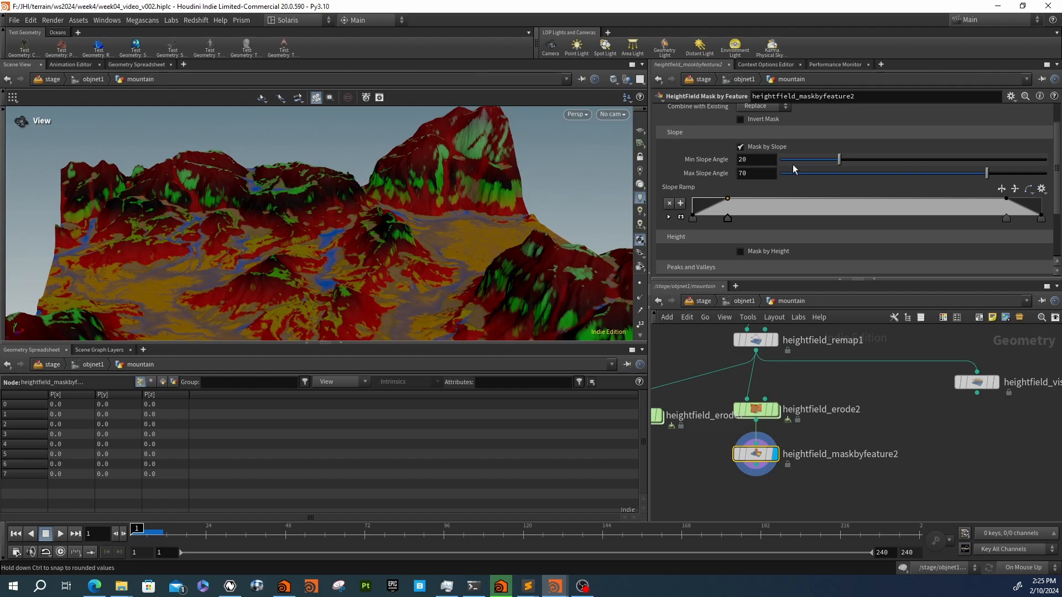
Apply the Linear preset to the slope ramp and set the slope angle range to about 26.4 minimum and 60.8 maximum
left_click(1041, 188)
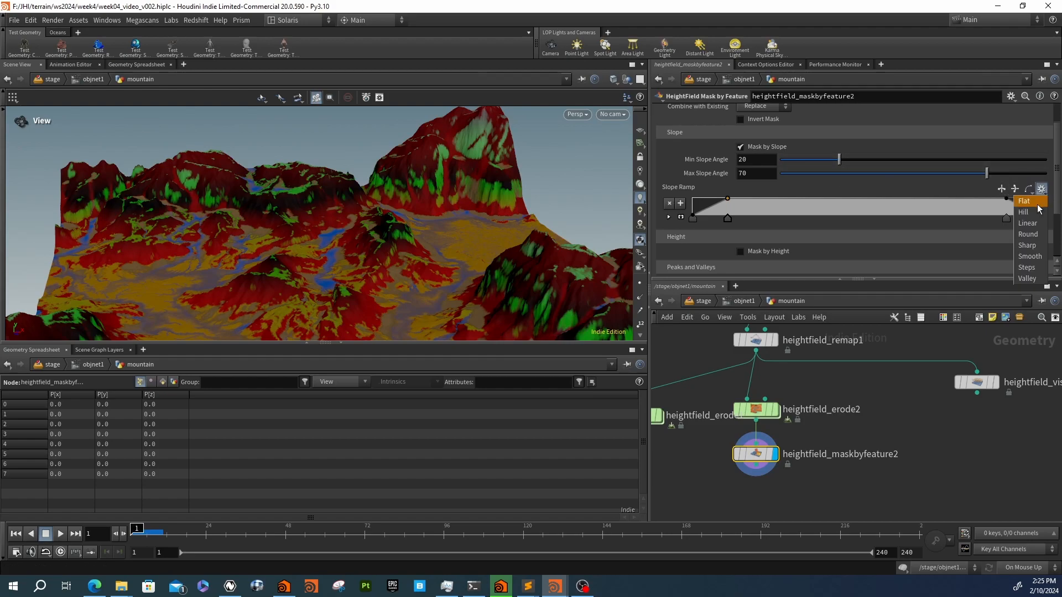
left_click(1028, 222)
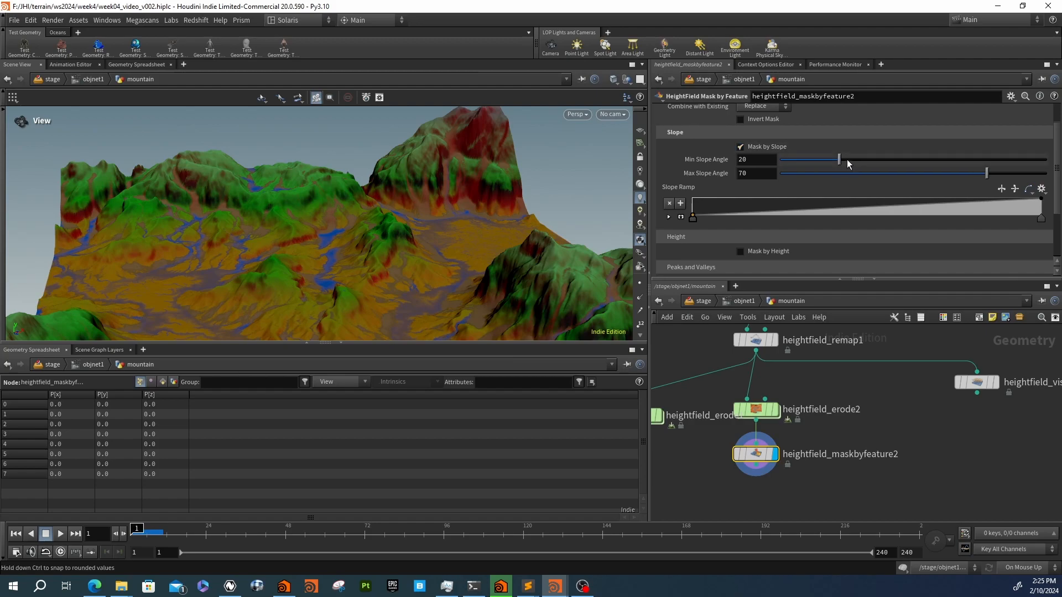
left_click(864, 172)
left_click_drag(839, 159, 885, 157)
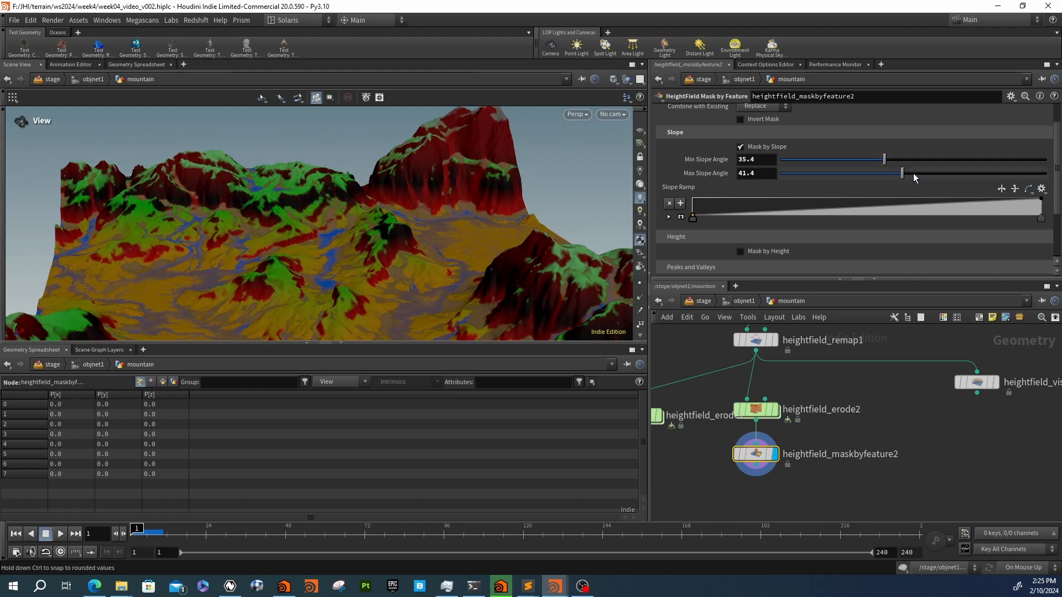
left_click_drag(904, 173, 913, 174)
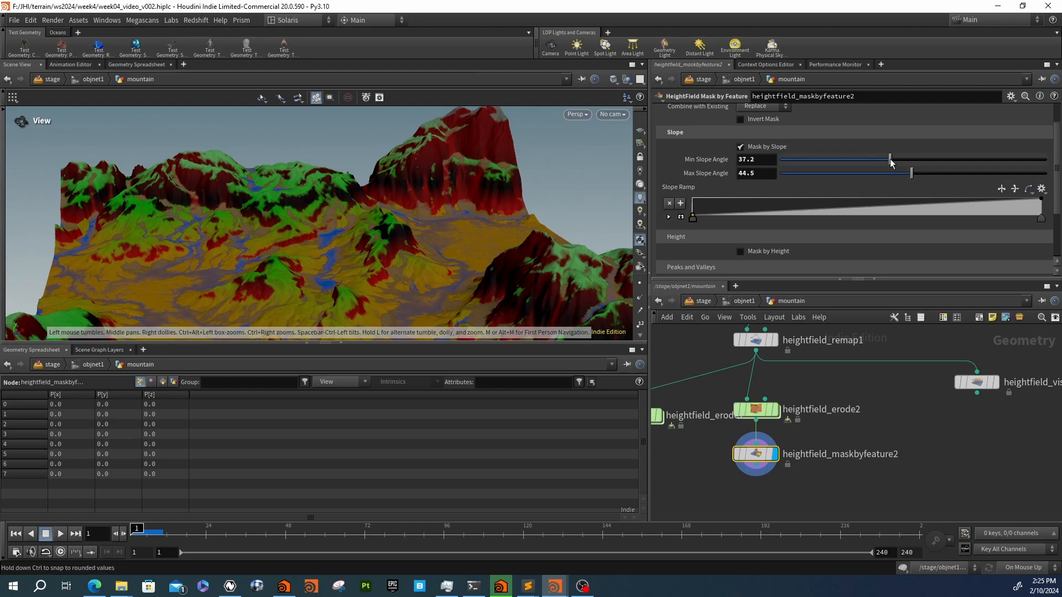
left_click_drag(891, 160, 939, 174)
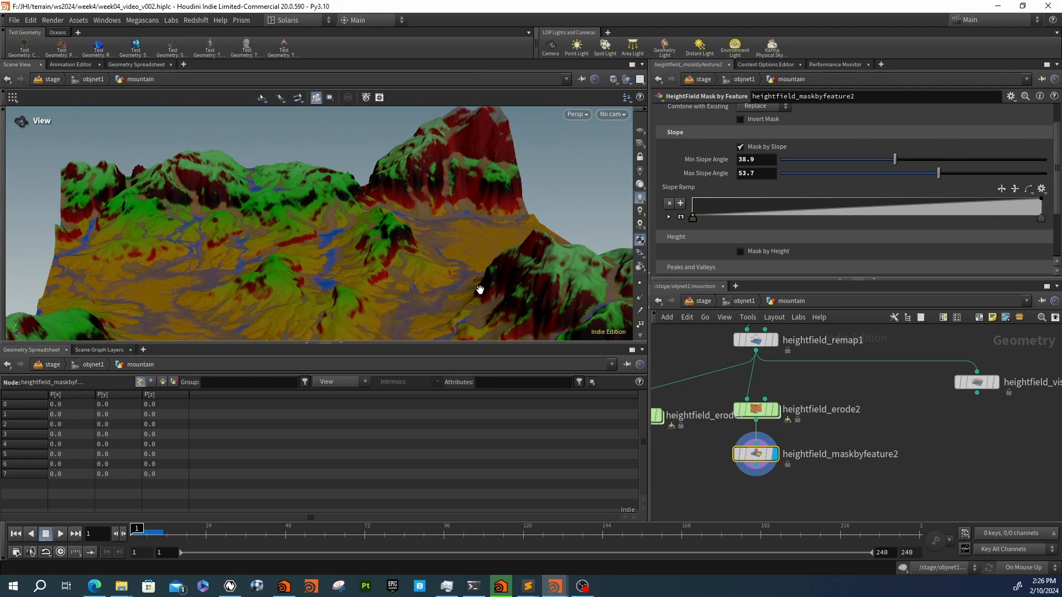
left_click_drag(894, 158, 858, 166)
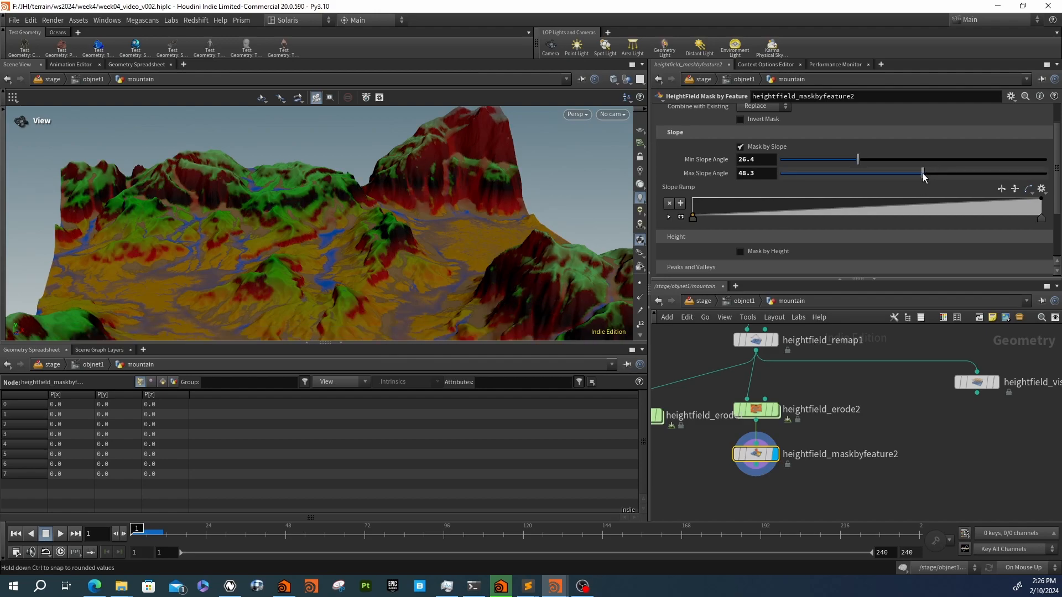
left_click_drag(928, 174, 959, 176)
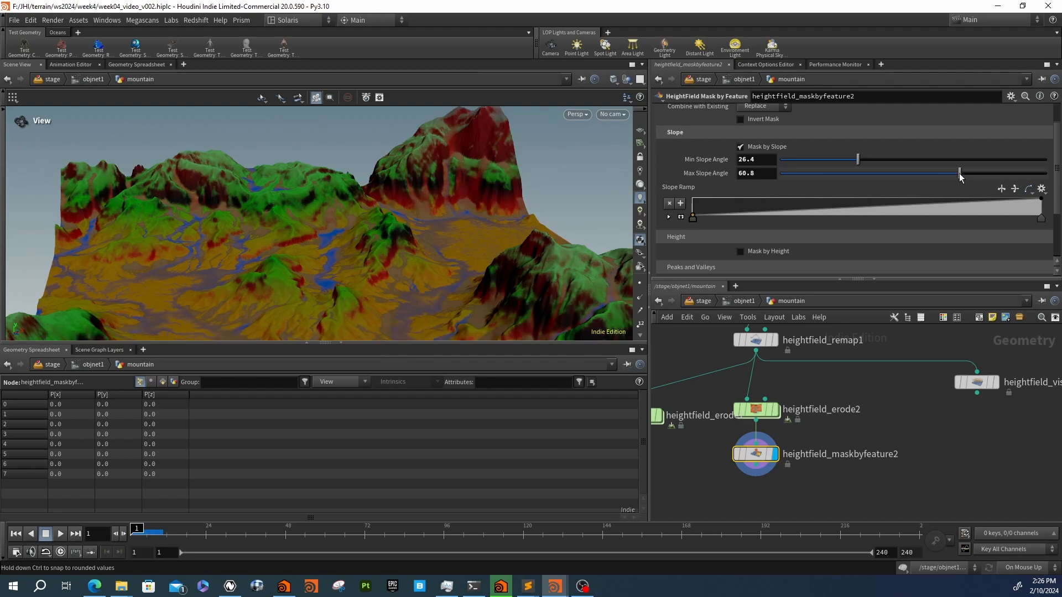
Add a HeightField Copy Layer node below heightfield_maskbyfeature2 and connect it
middle_click_drag(766, 497, 771, 450)
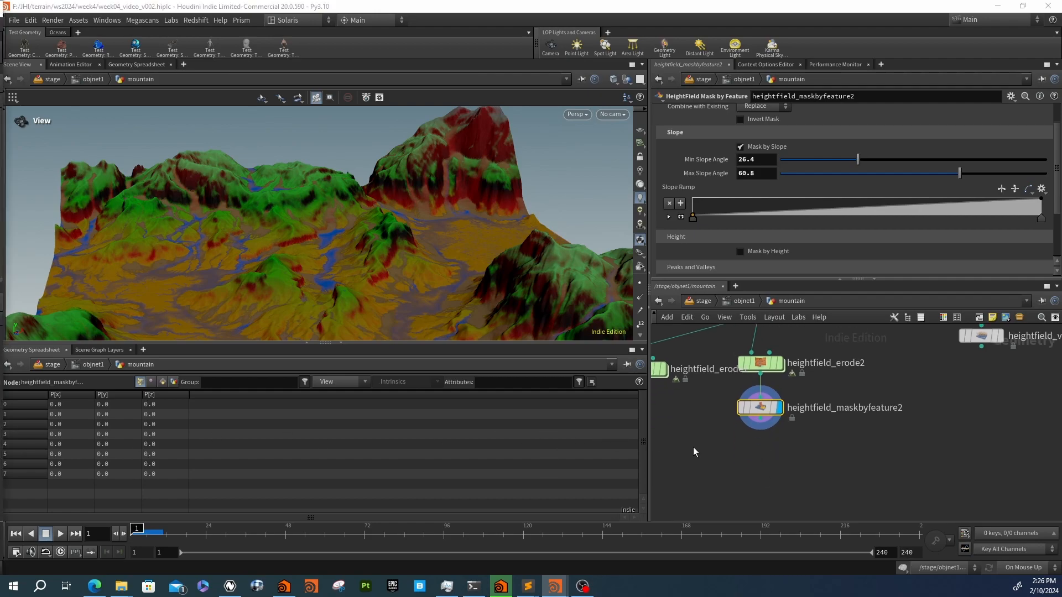
key("Tab")
type("copyl")
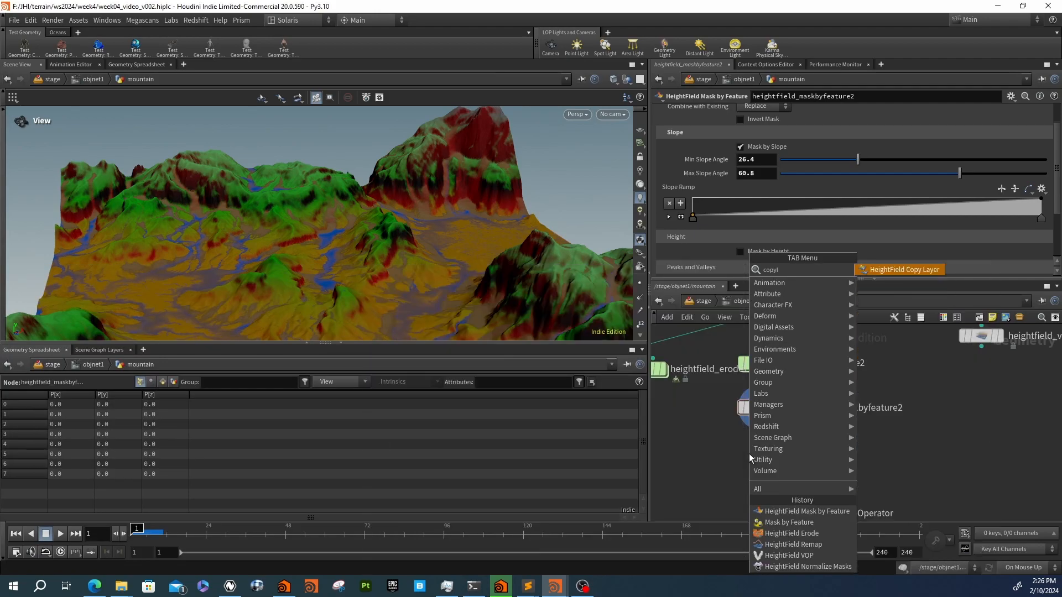
key("Return")
left_click(749, 453)
left_click_drag(760, 421, 749, 443)
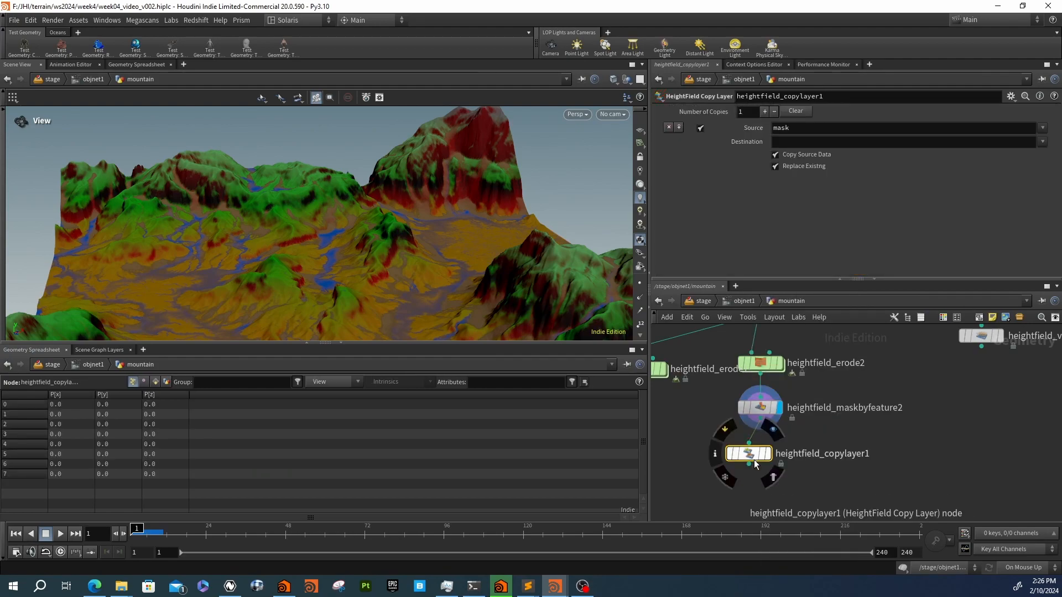
Name the copy layer's destination slope and align the node directly under heightfield_maskbyfeature2
left_click(781, 143)
type("slope")
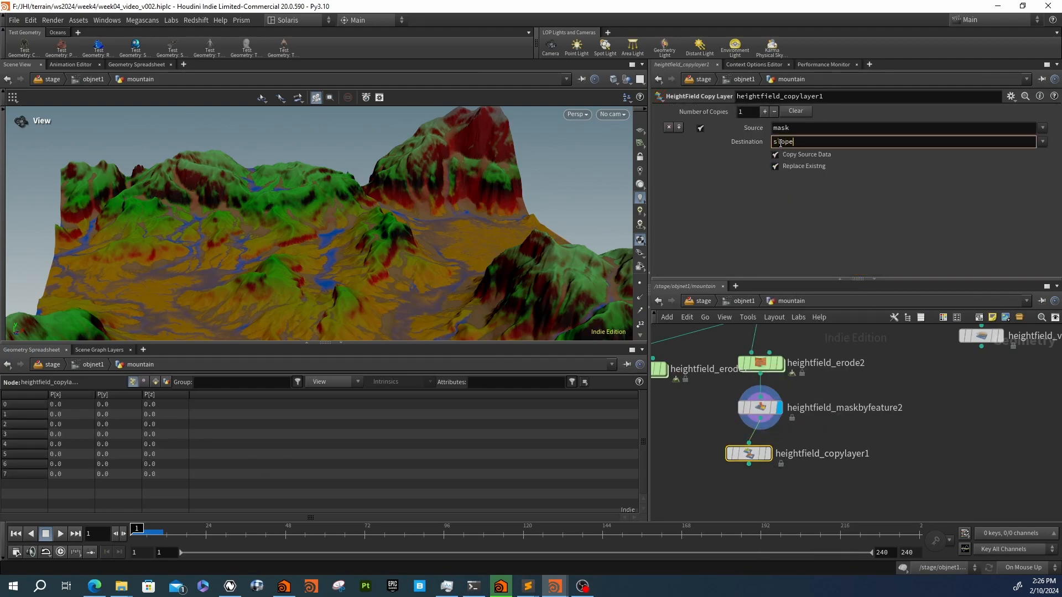
key("Return")
left_click_drag(754, 455, 766, 444)
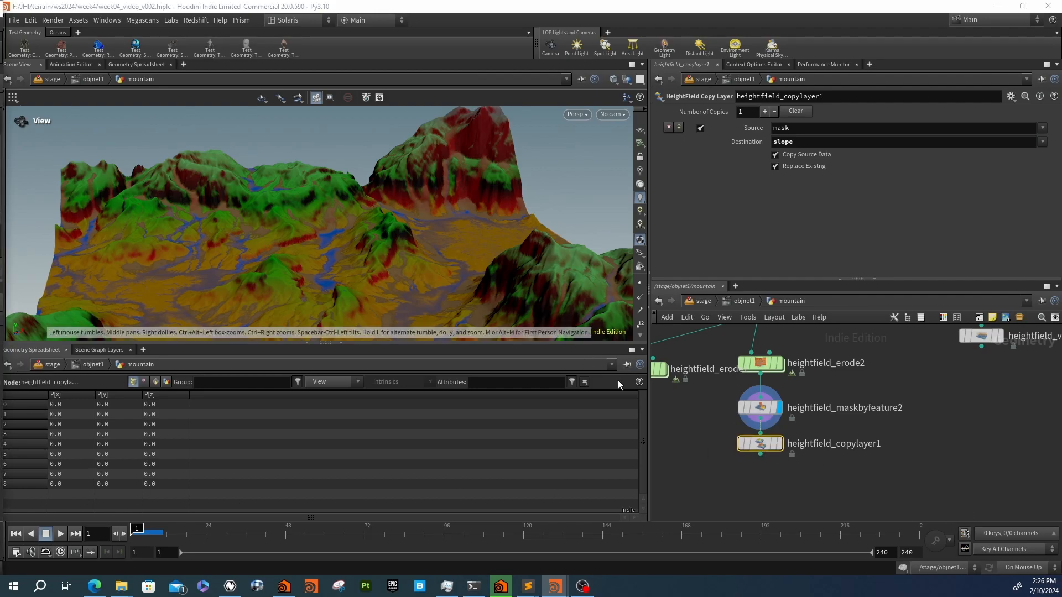
Add another HeightField Mask by Feature node connected below heightfield_copylayer1
key("Tab")
type("heidi")
key("BackSpace")
key("BackSpace")
type("maskf")
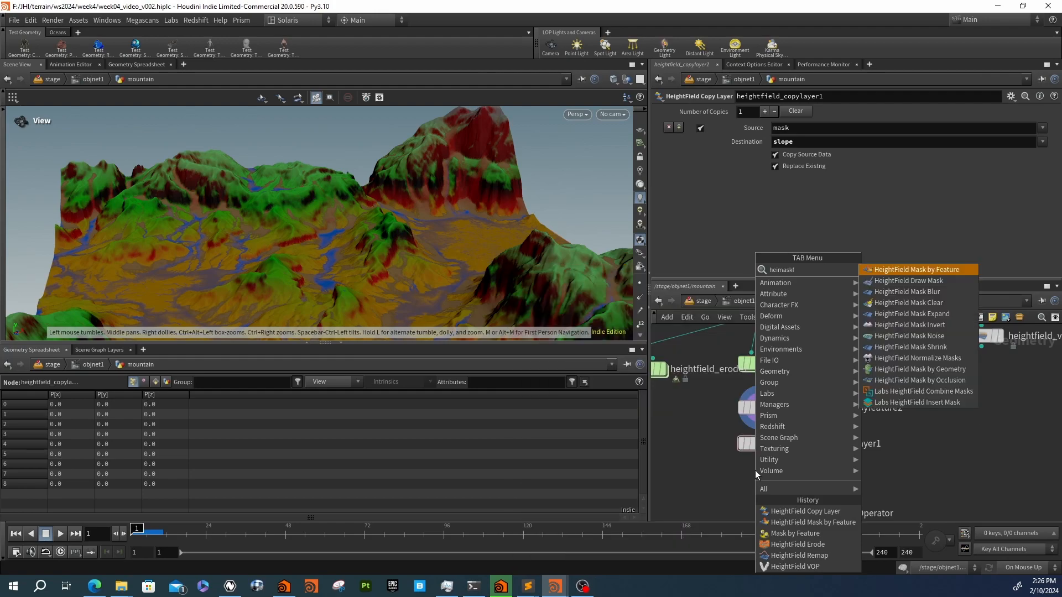
key("Return")
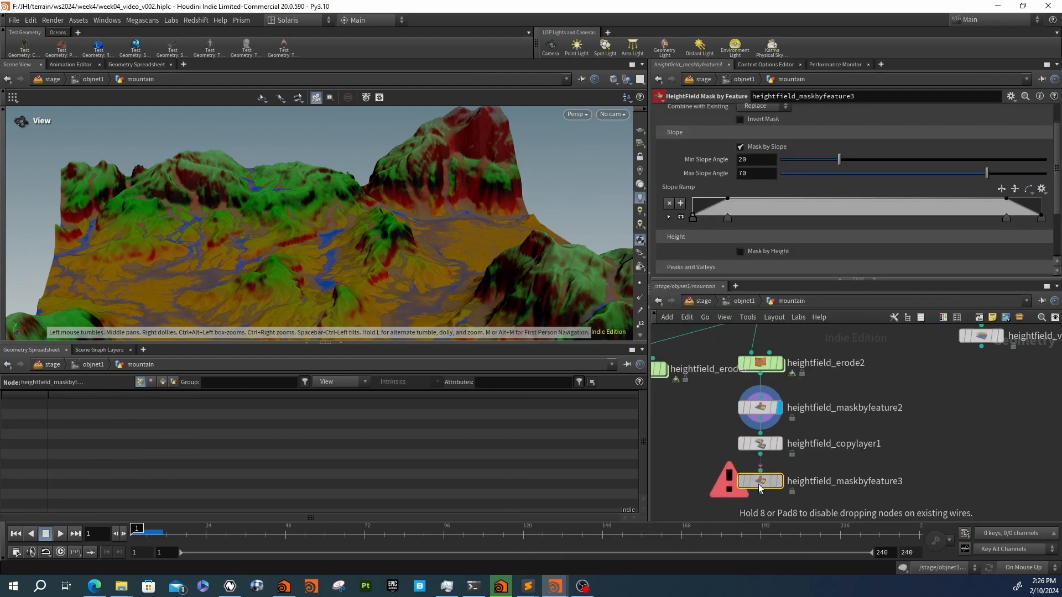
left_click(760, 483)
Switch heightfield_maskbyfeature3 from masking by slope to masking by direction and display the node
left_click(751, 147)
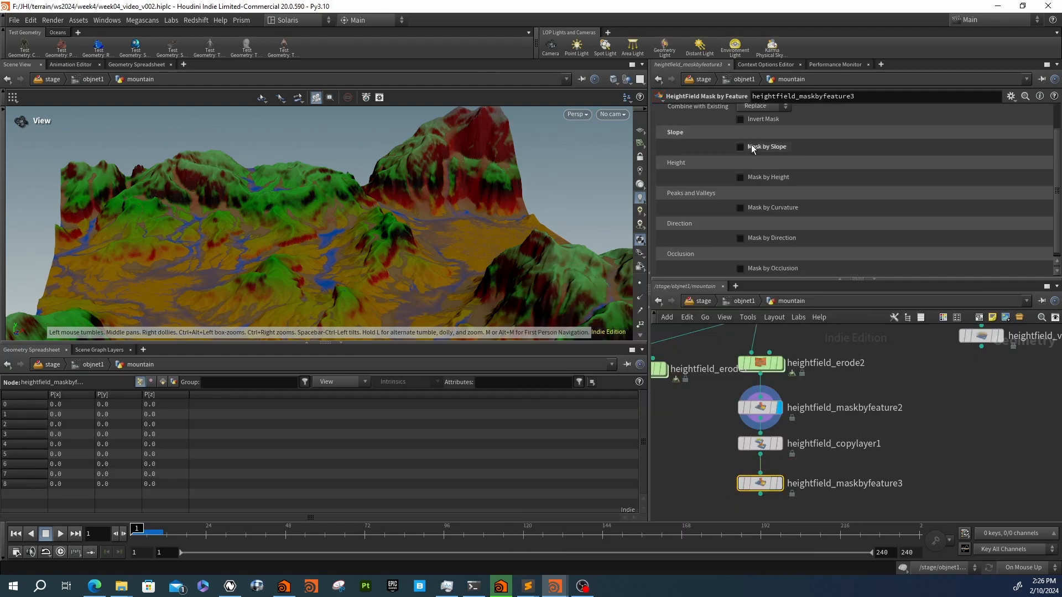
left_click(746, 237)
scroll(719, 244, "down", 2)
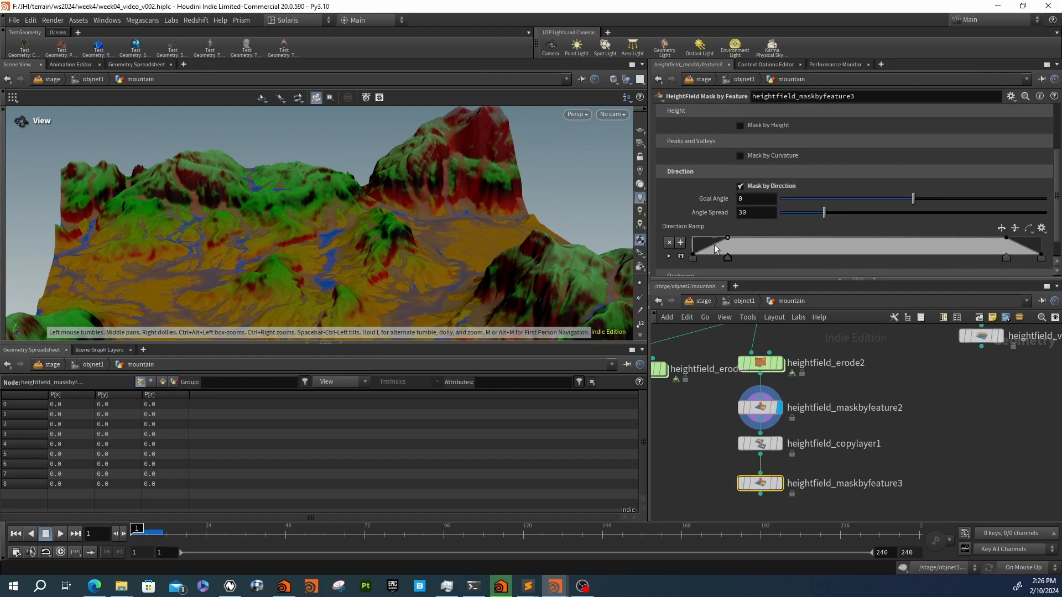
left_click(779, 483)
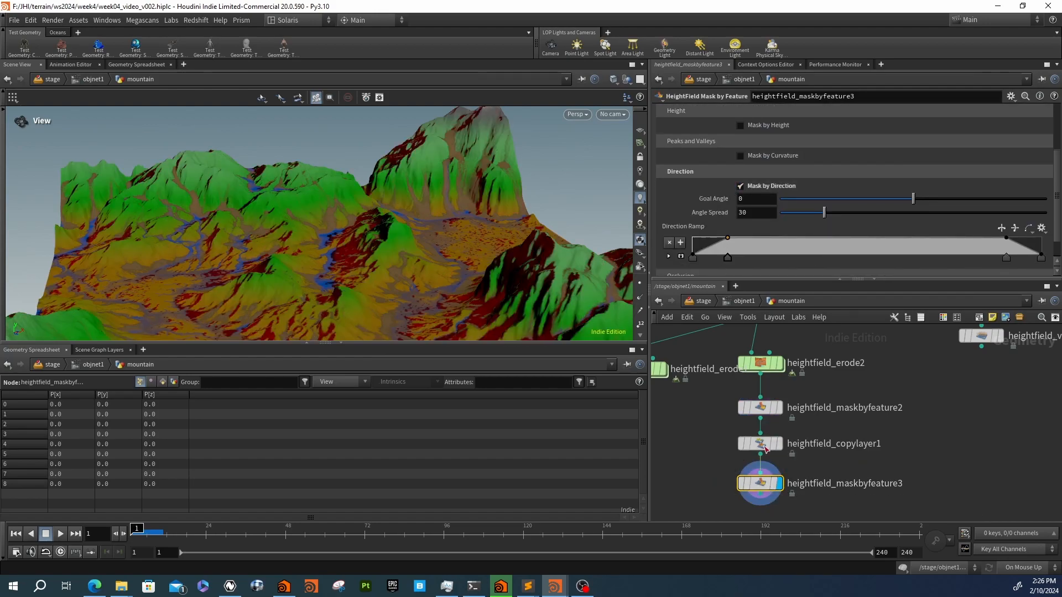
Shape the direction mask with the Hill ramp preset, a goal angle of about -12.3 and an angle spread of about 111.9
left_click_drag(824, 212, 872, 216)
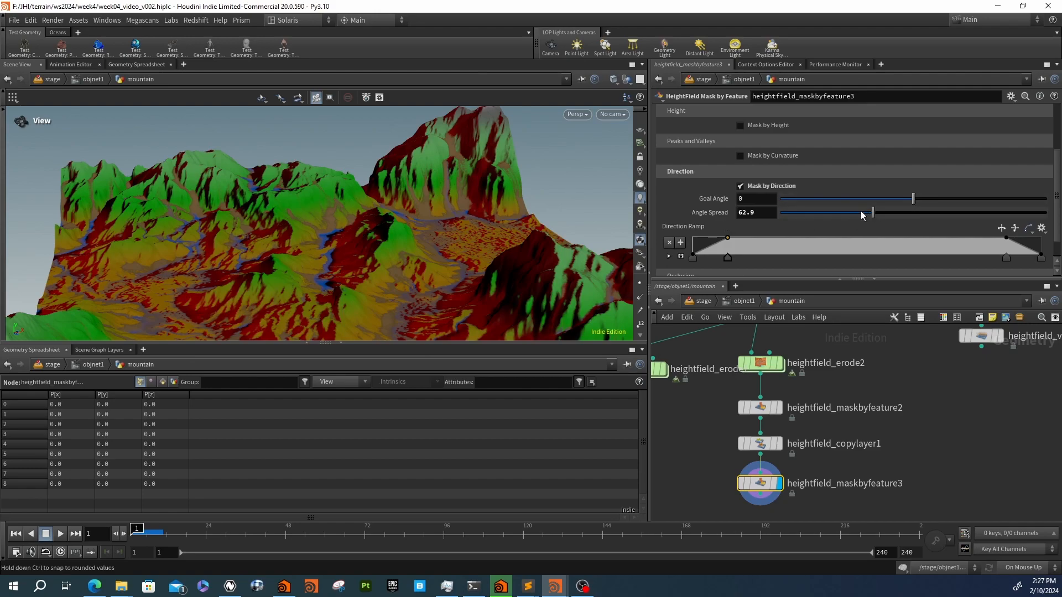
mouse_move(836, 215)
left_mouse_down()
mouse_move(864, 213)
mouse_move(831, 217)
left_mouse_up()
left_click_drag(922, 200, 890, 211)
scroll(830, 224, "down", 1)
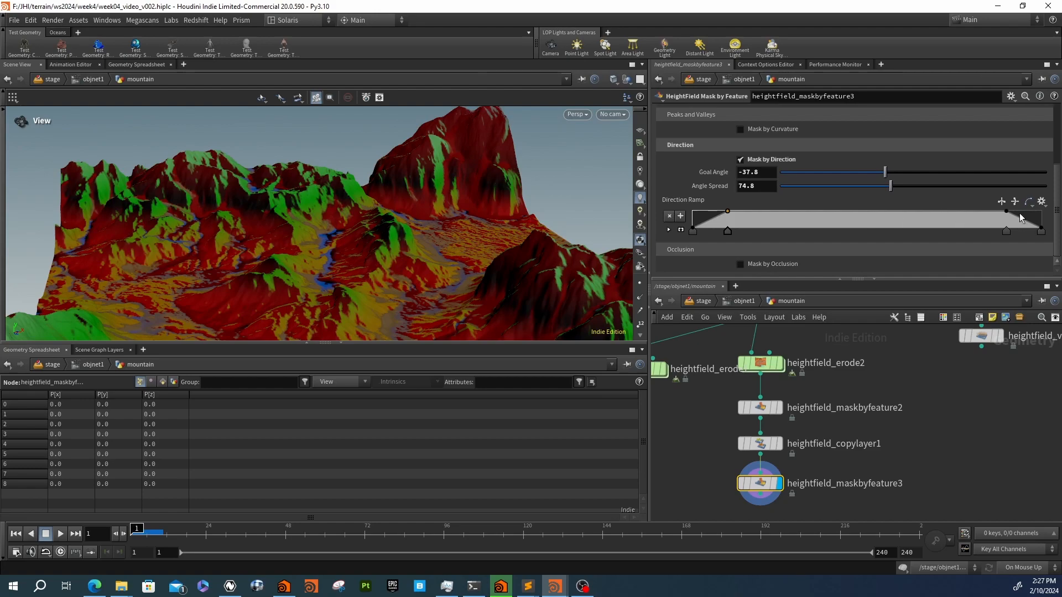
left_click(1042, 201)
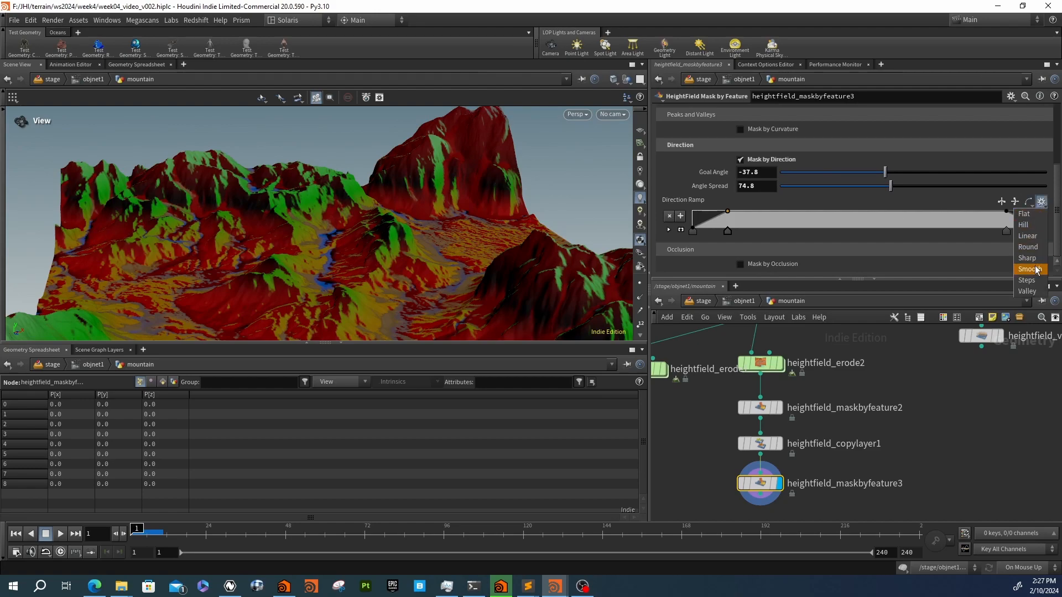
left_click(1035, 225)
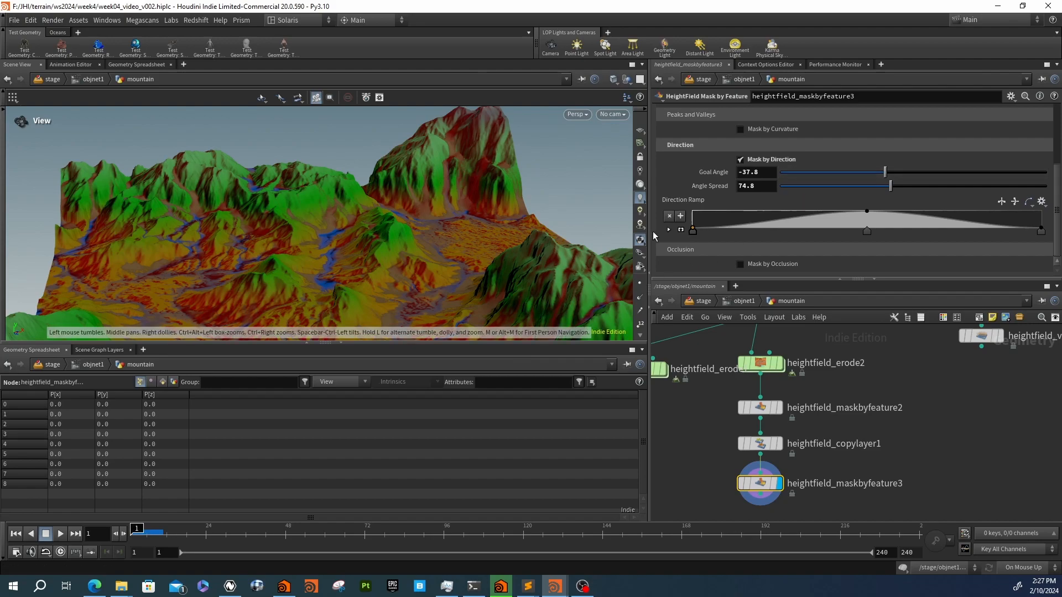
mouse_move(894, 186)
left_mouse_down()
mouse_move(945, 186)
mouse_move(863, 172)
mouse_move(903, 177)
left_mouse_up()
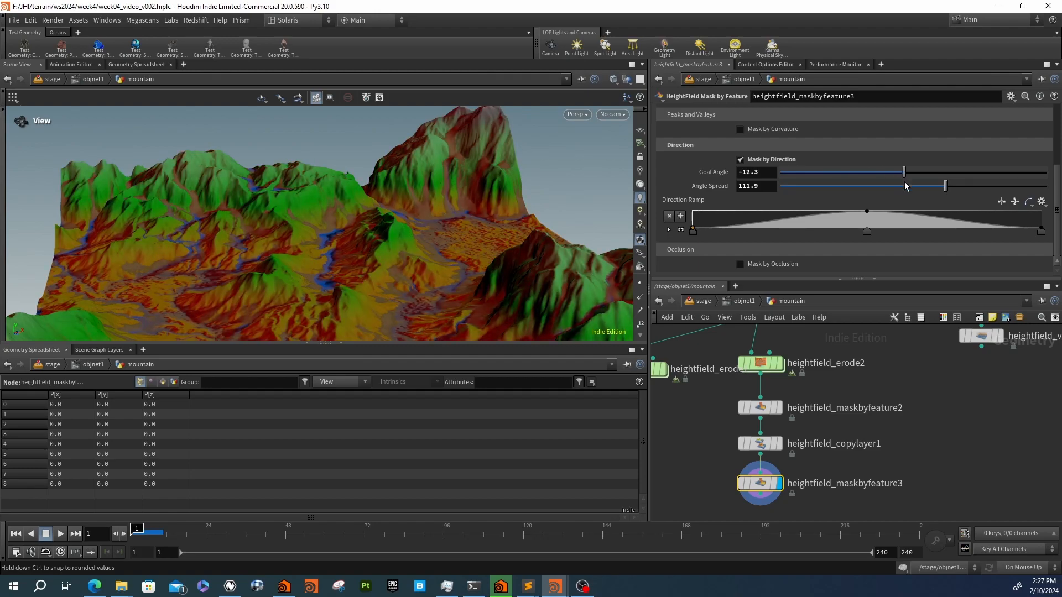
Try the Linear preset on the direction ramp and return it to Hill
left_click(1041, 201)
left_click(1036, 238)
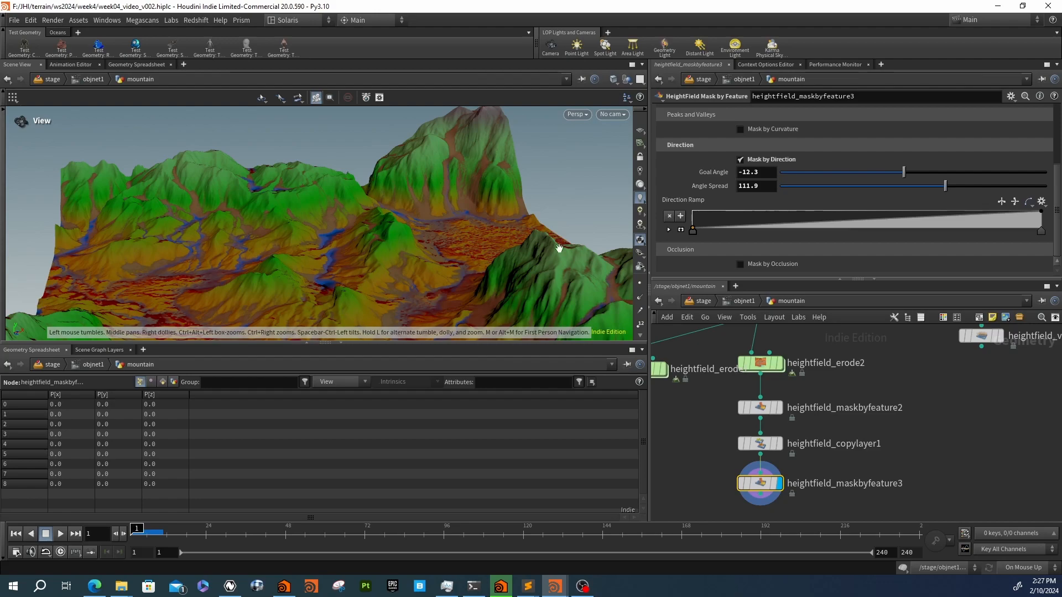
left_click(1041, 202)
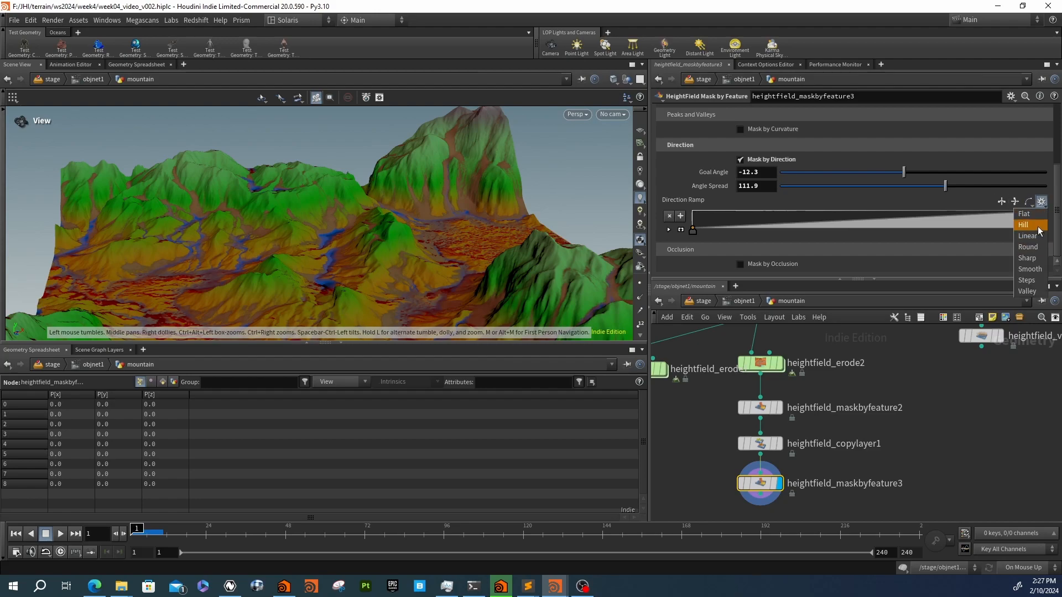
left_click(1038, 225)
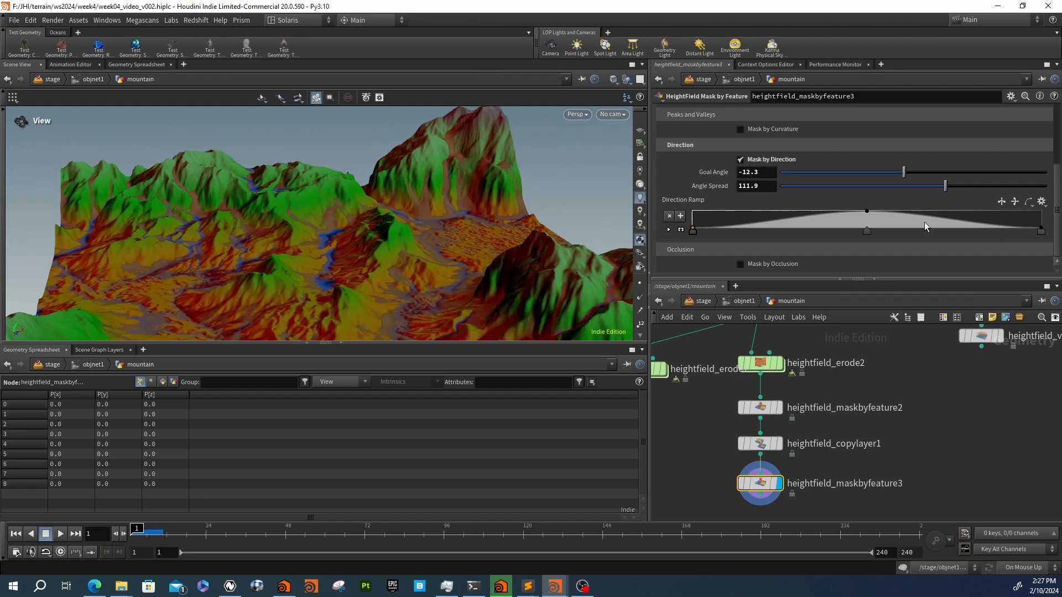
left_click_drag(987, 219, 968, 220)
left_click(668, 229)
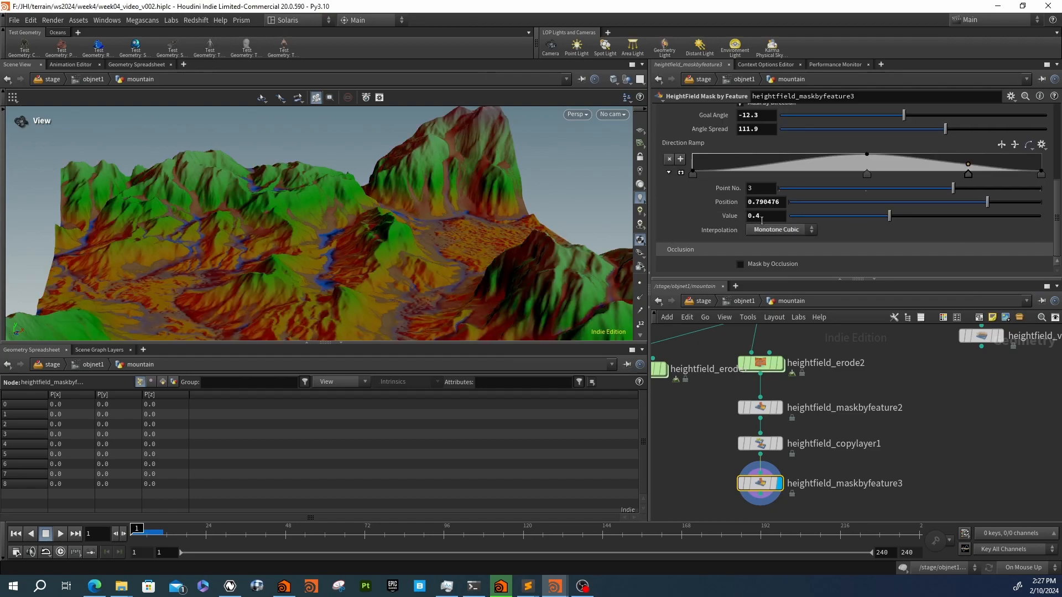
left_click(669, 159)
Set the interpolation of all three direction ramp points to B-Spline
left_click(866, 175)
left_click(766, 230)
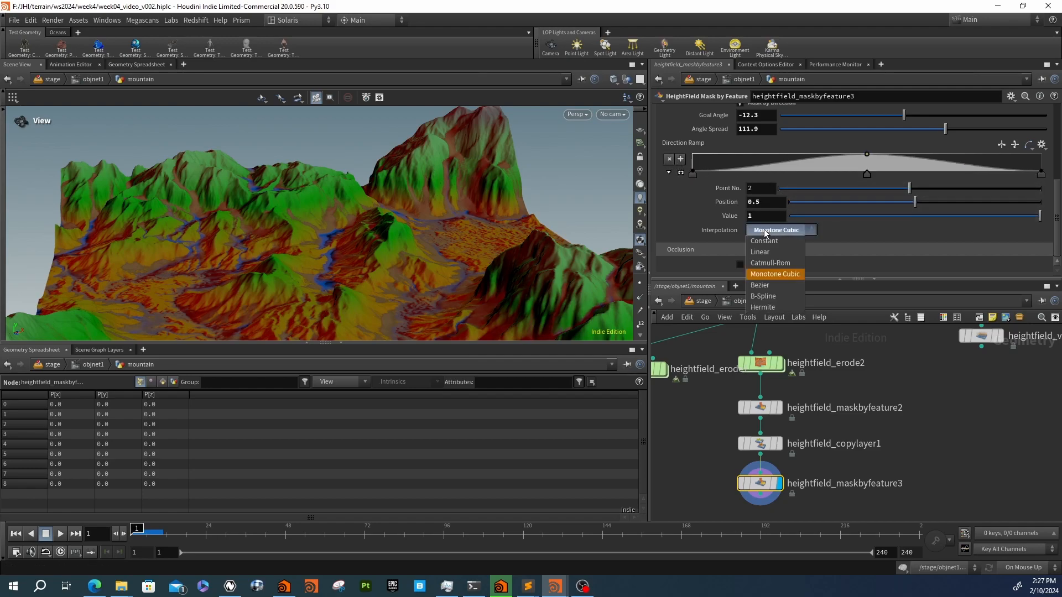
left_click(763, 296)
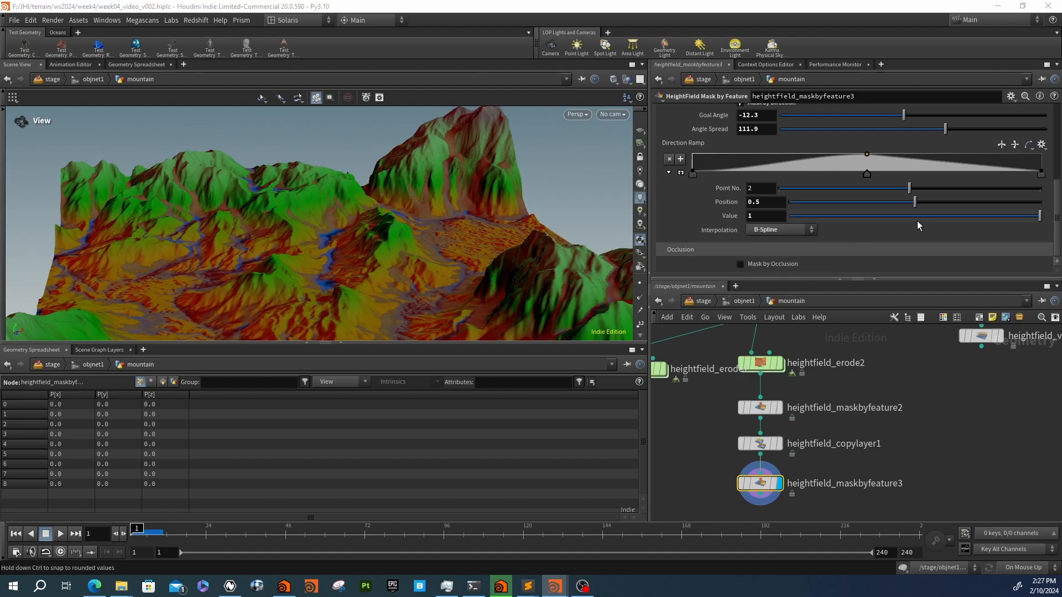
left_click(1040, 173)
left_click(771, 230)
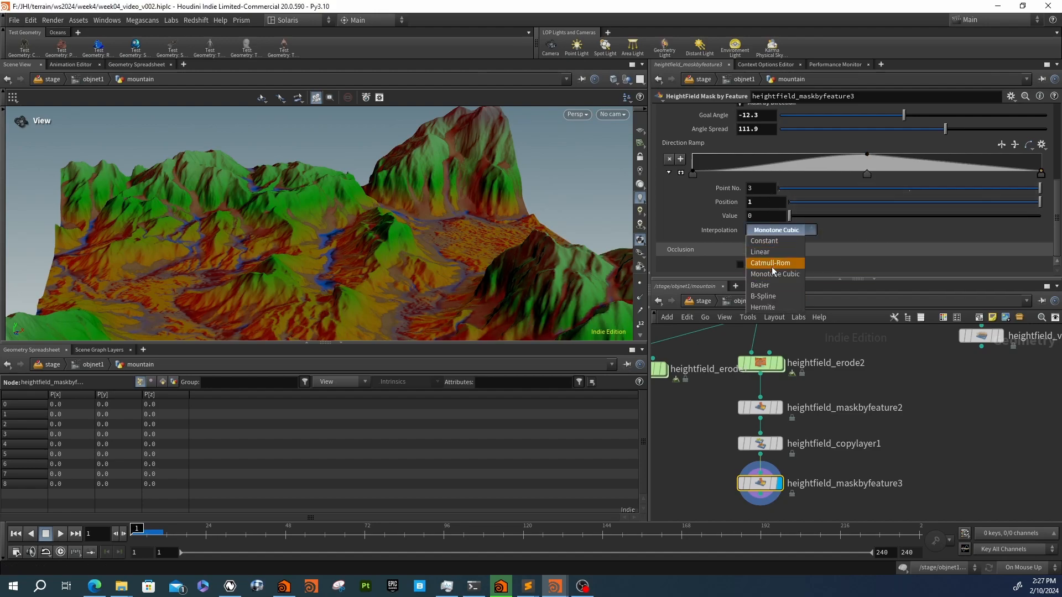
left_click(765, 299)
left_click(788, 189)
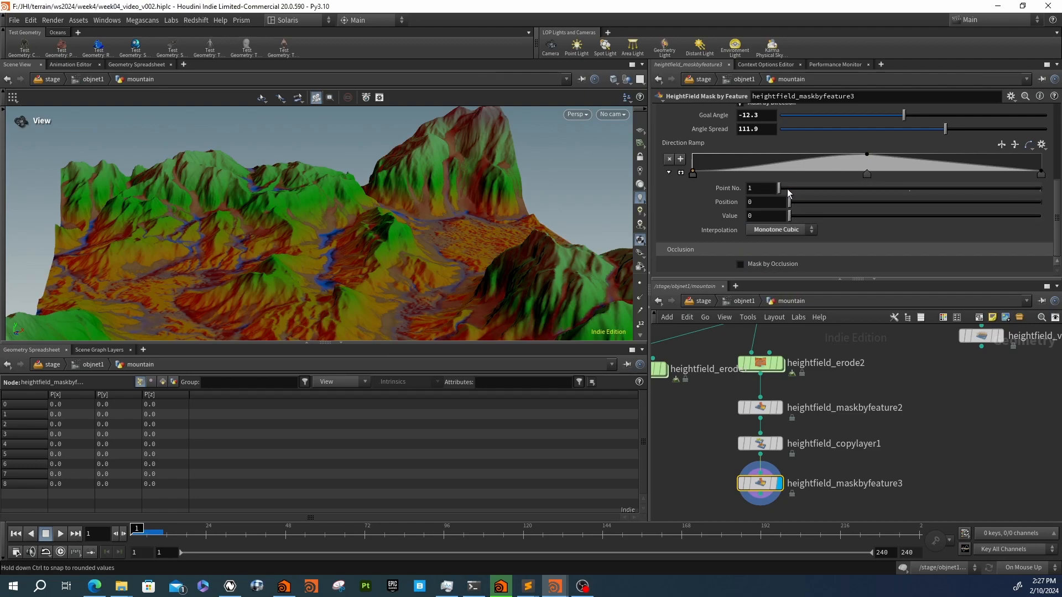
left_click(772, 230)
left_click(769, 299)
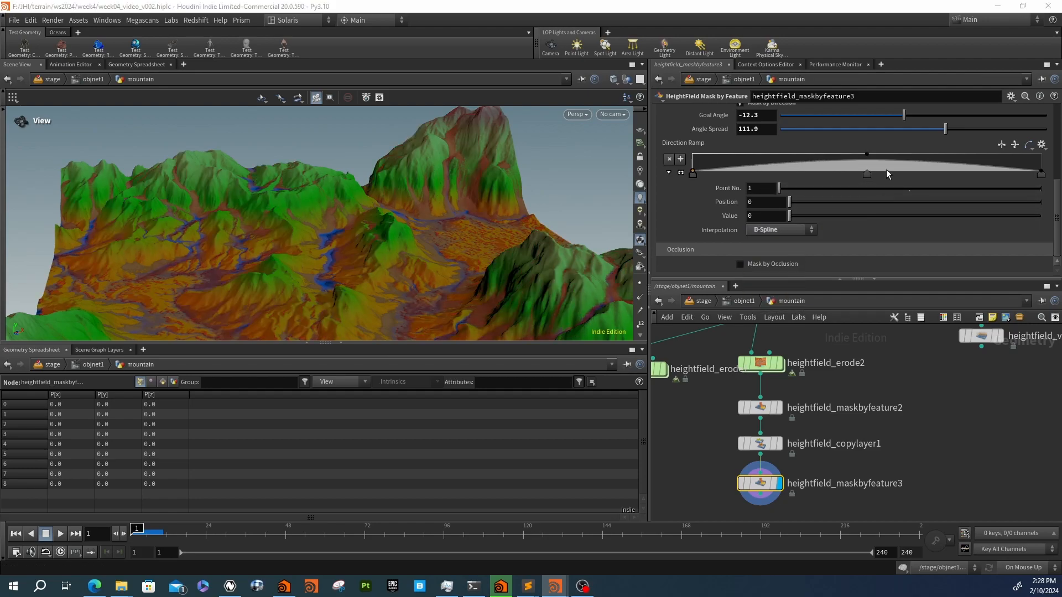
Widen the direction ramp's peak with a second full-value point, placing the first peak at about 0.25, and inspect the terrain from another angle
left_click_drag(870, 173, 804, 174)
mouse_move(921, 168)
left_mouse_down()
mouse_move(931, 152)
mouse_move(936, 176)
left_mouse_up()
left_click_drag(804, 172, 780, 173)
left_click_drag(563, 172, 367, 171)
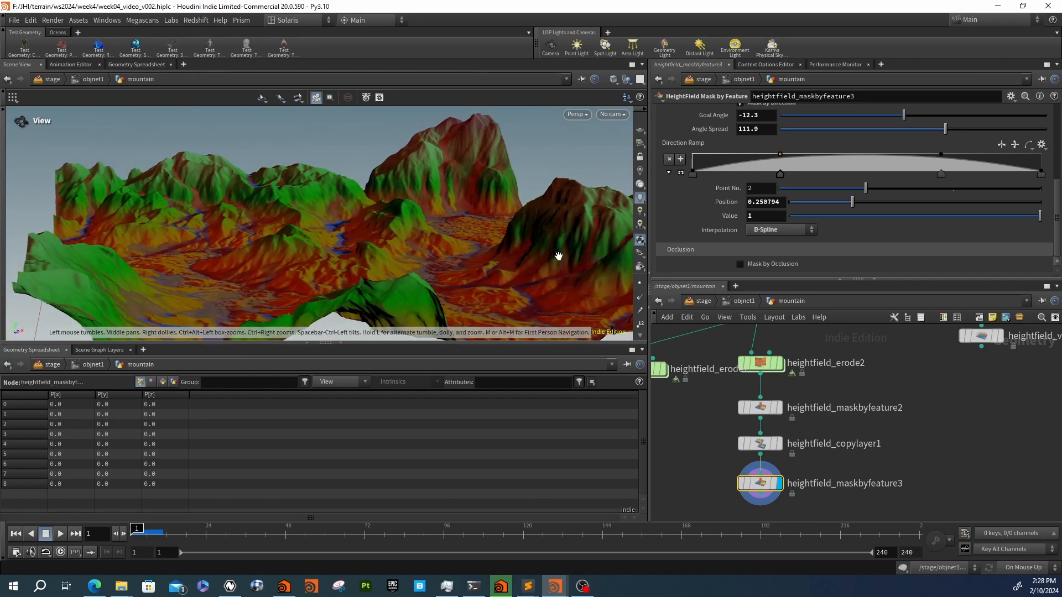
Add a HeightField Copy Layer node below heightfield_maskbyfeature3, wire it to that node's output and display it
middle_click_drag(852, 479, 752, 407)
key("Tab")
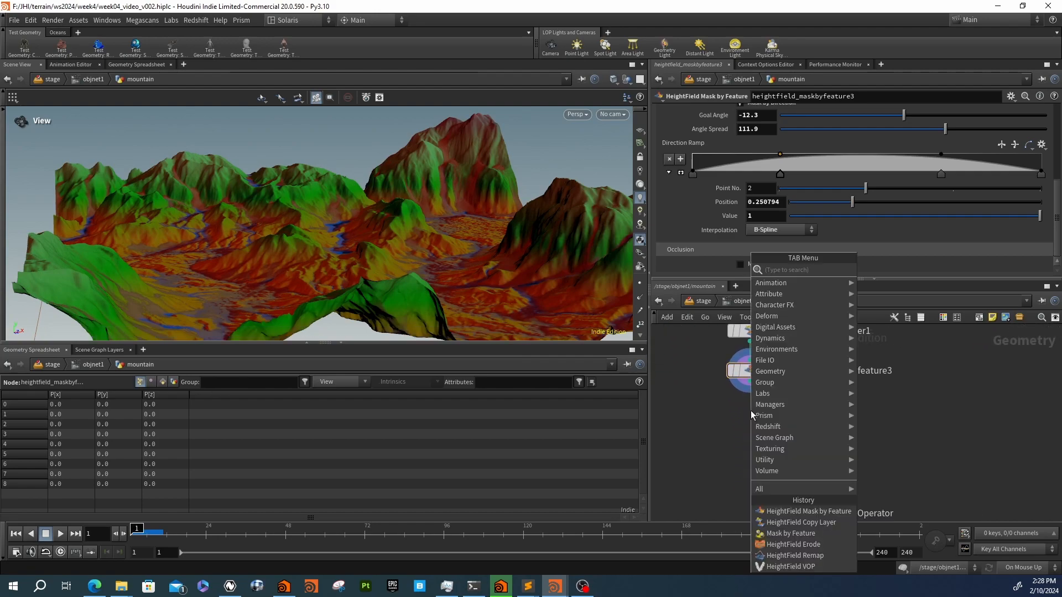
type("hei cop")
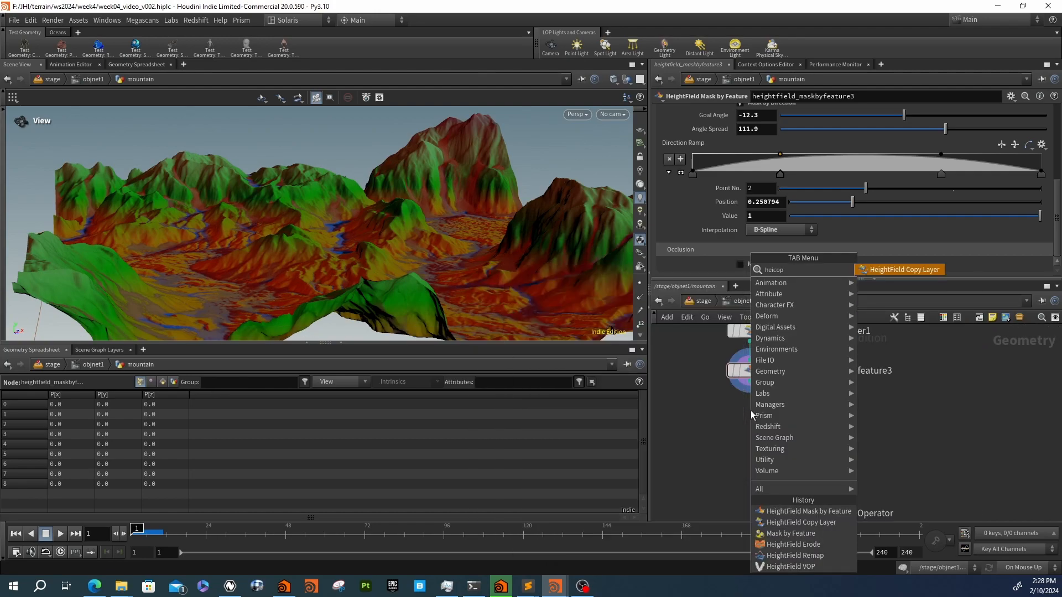
key("Return")
left_click(751, 411)
left_click_drag(750, 399, 749, 381)
left_click(769, 410)
Set the new copy layer node's destination layer to "direction"
left_click(792, 143)
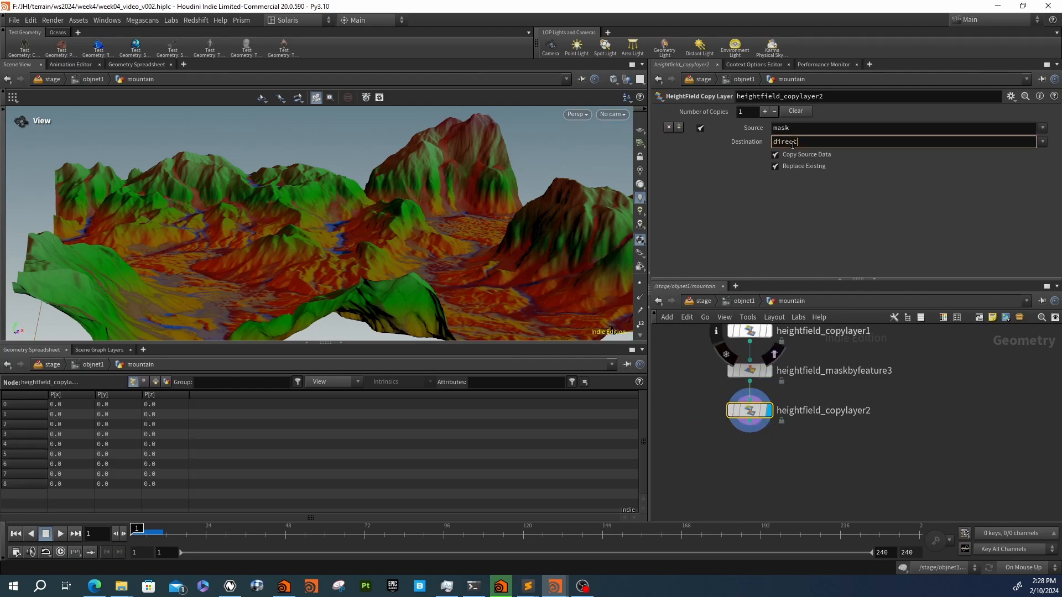
type("direction")
key("Return")
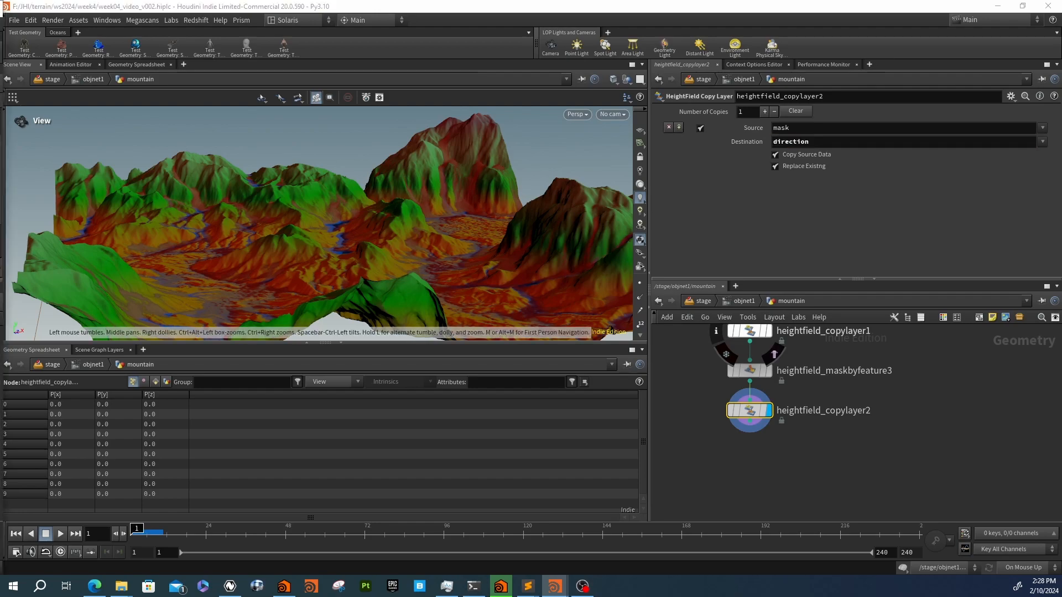
Add a HeightField Mask by Feature node, wire it below heightfield_copylayer2 and display it
left_click(732, 470)
key("Tab")
type("hei")
key("BackSpace")
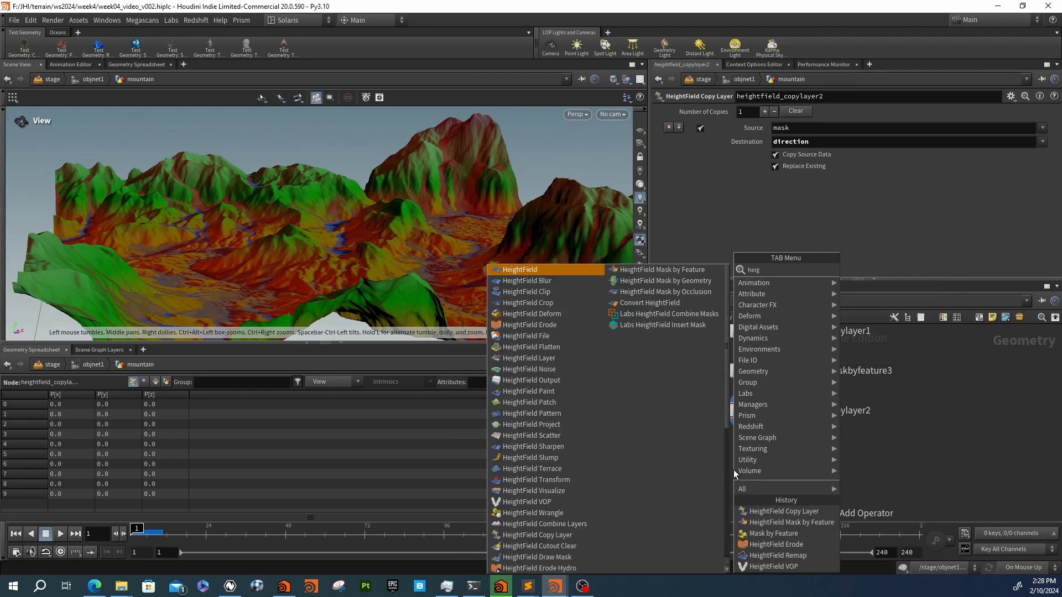
type("l")
key("BackSpace")
type("maskfe")
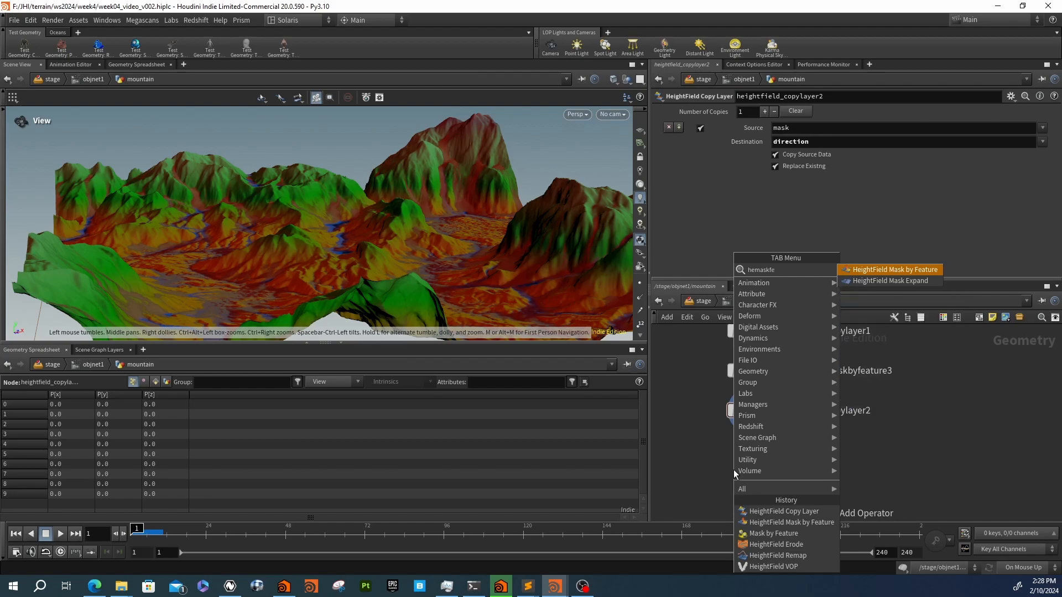
key("Return")
left_click(734, 470)
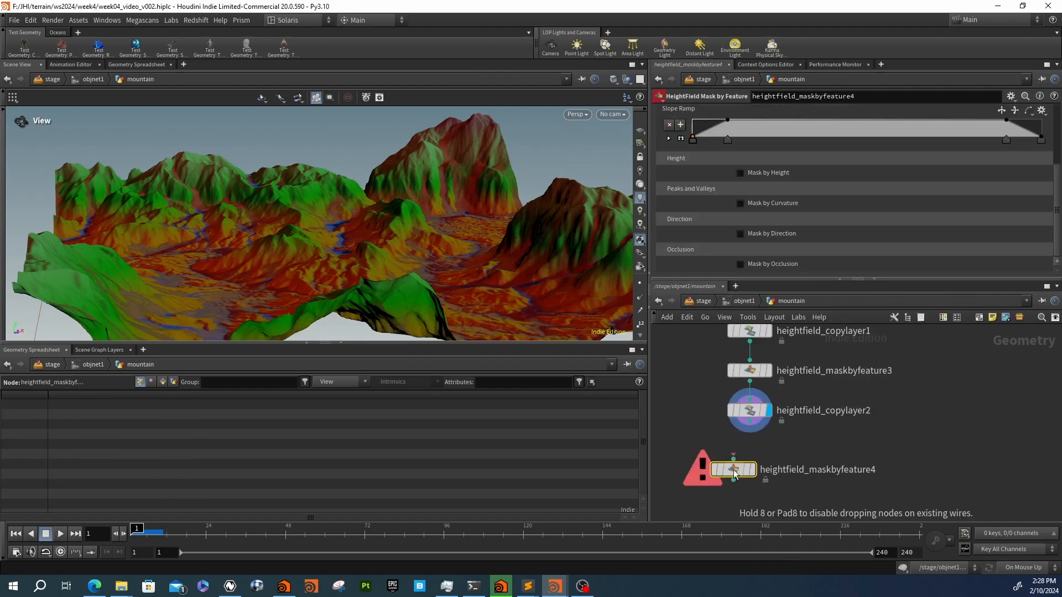
left_click(754, 469)
left_click_drag(735, 470, 752, 452)
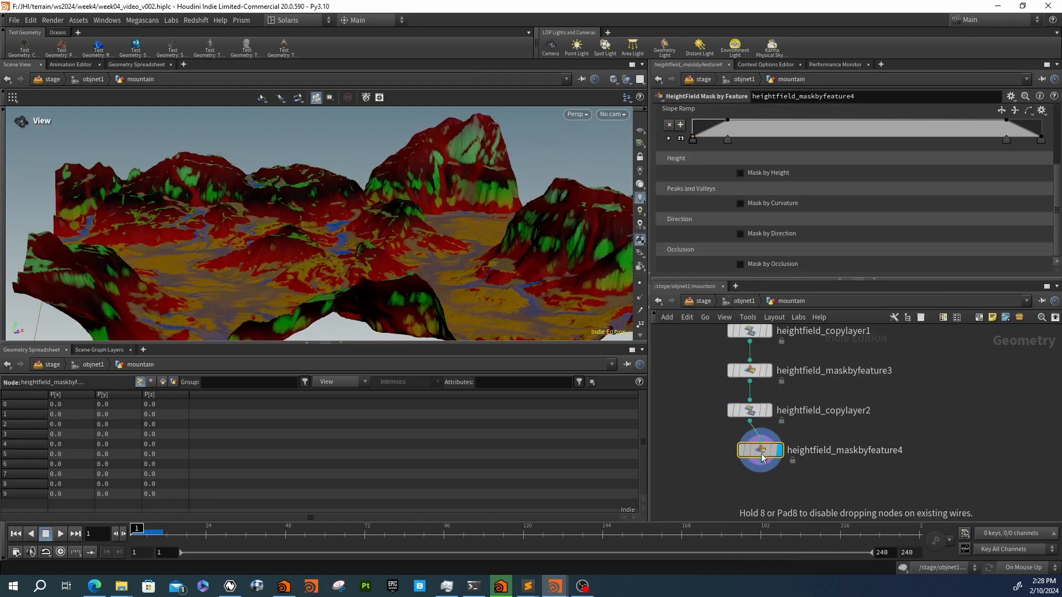
Disable Mask by Slope on heightfield_maskbyfeature4 and enable Mask by Occlusion
scroll(782, 184, "up", 3)
left_click(752, 134)
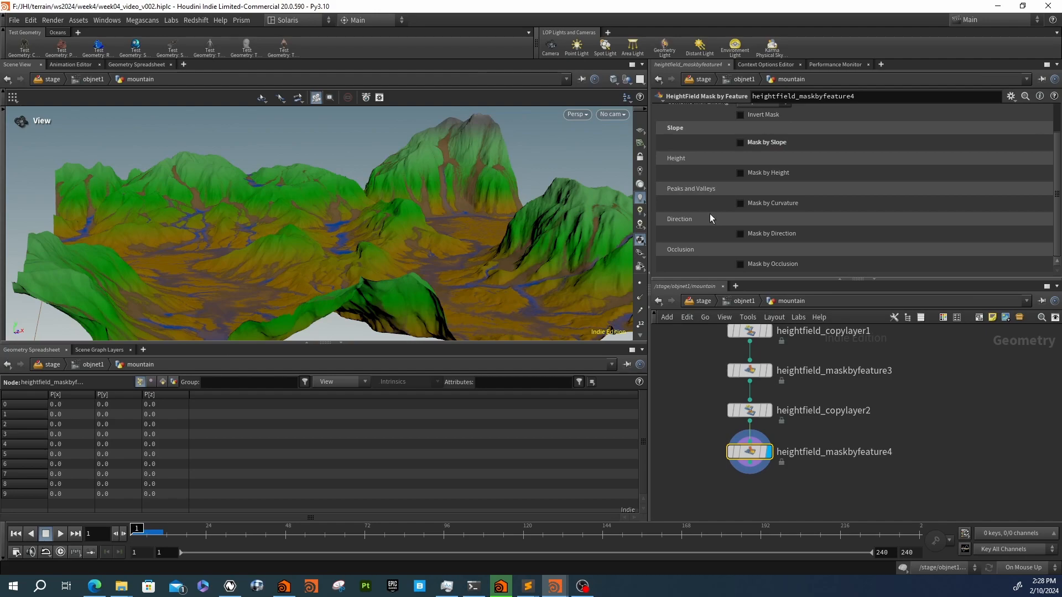
scroll(715, 233, "down", 2)
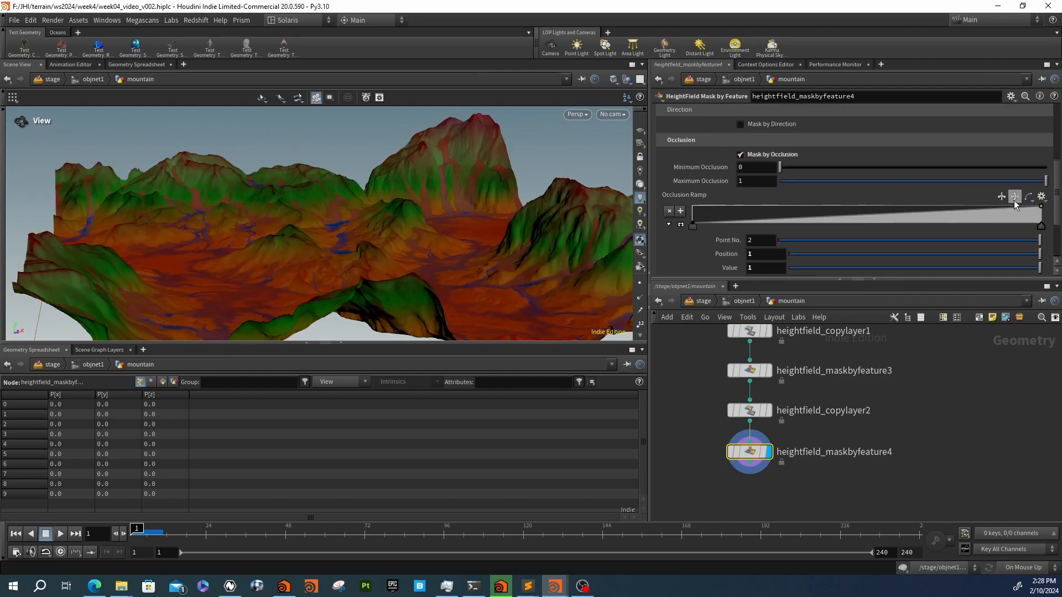
Try the Hill preset on the occlusion ramp and switch the ramp back to the Linear preset
left_click(1041, 197)
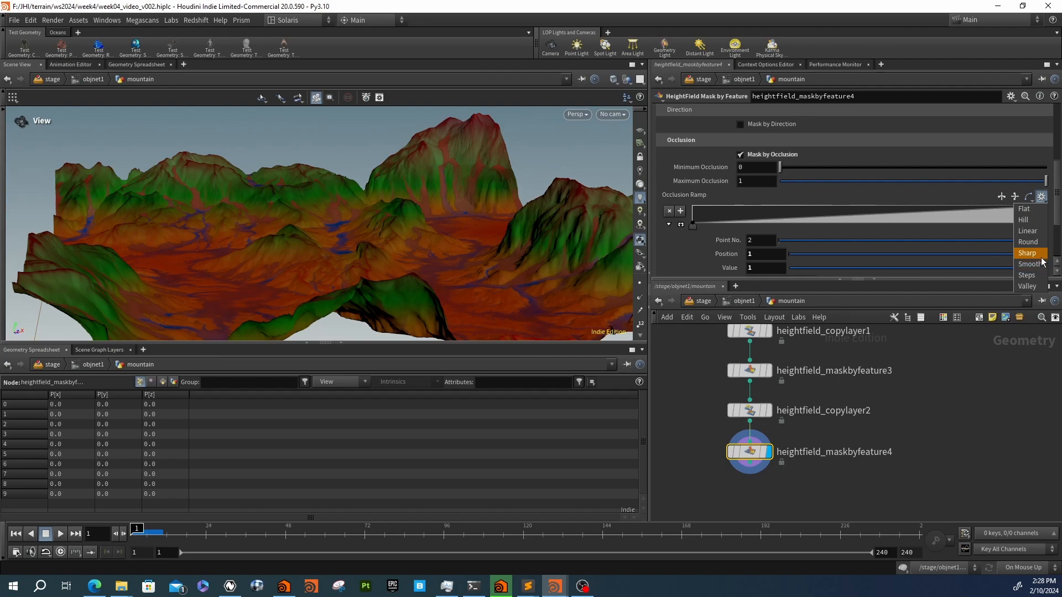
left_click(1024, 220)
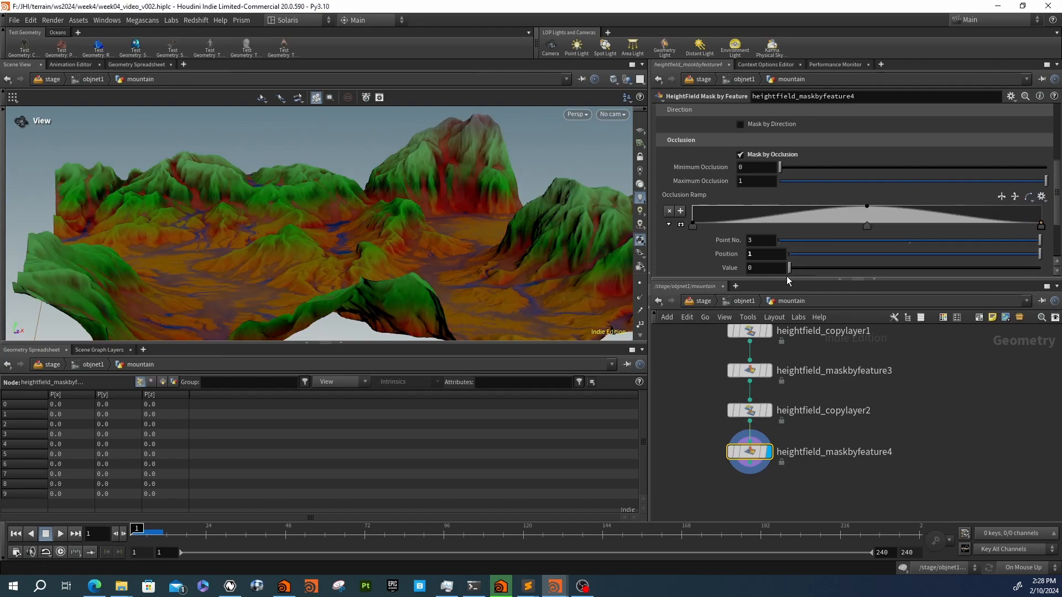
scroll(704, 251, "down", 3)
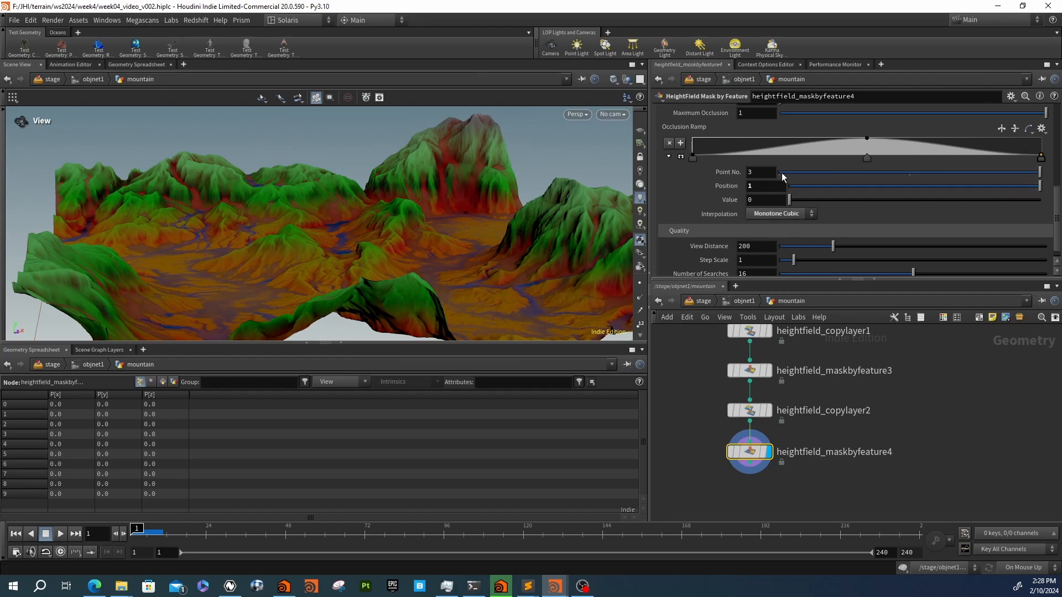
left_click(1041, 128)
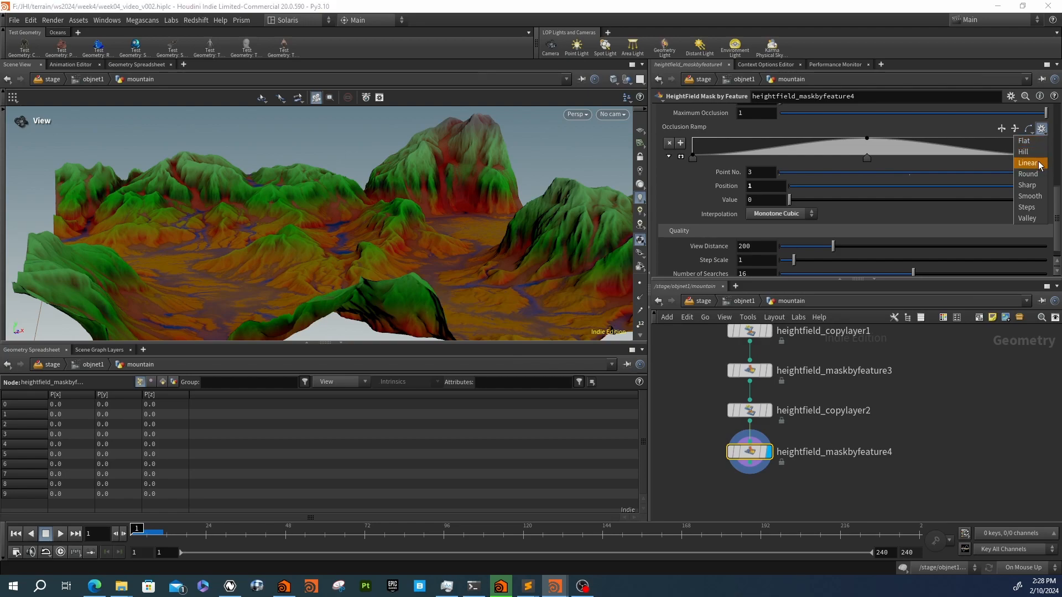
left_click(1039, 163)
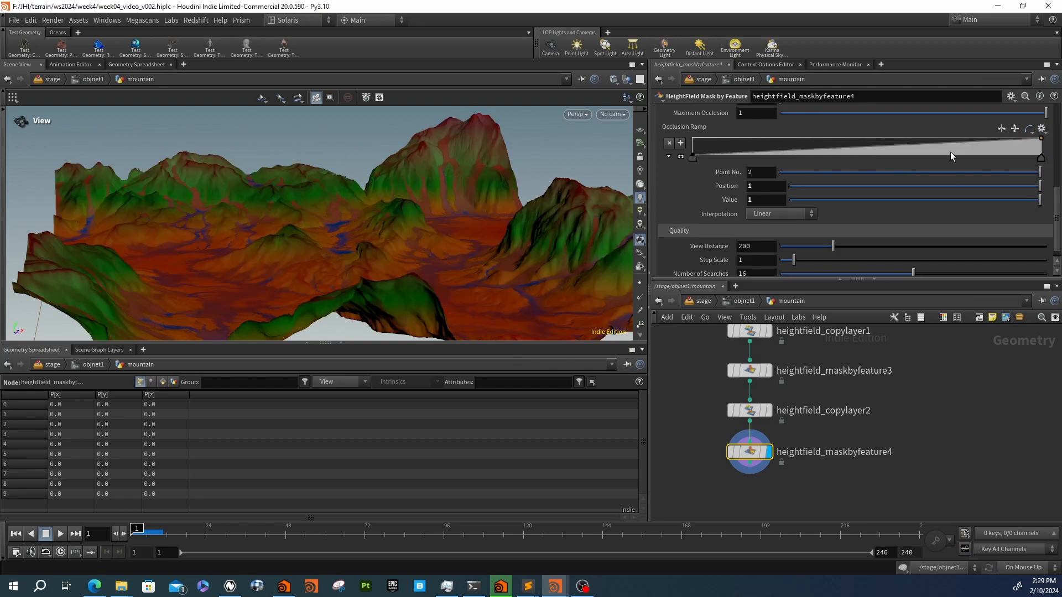
Try a narrow occlusion range with the minimum at about 0.726 and the maximum at about 0.815
scroll(700, 197, "up", 1)
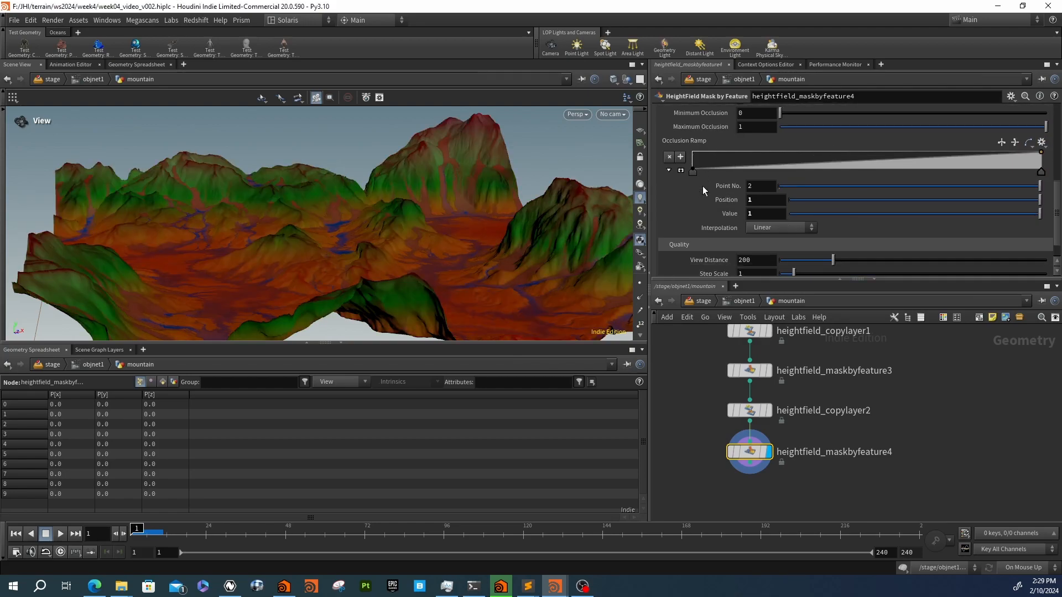
scroll(702, 183, "up", 2)
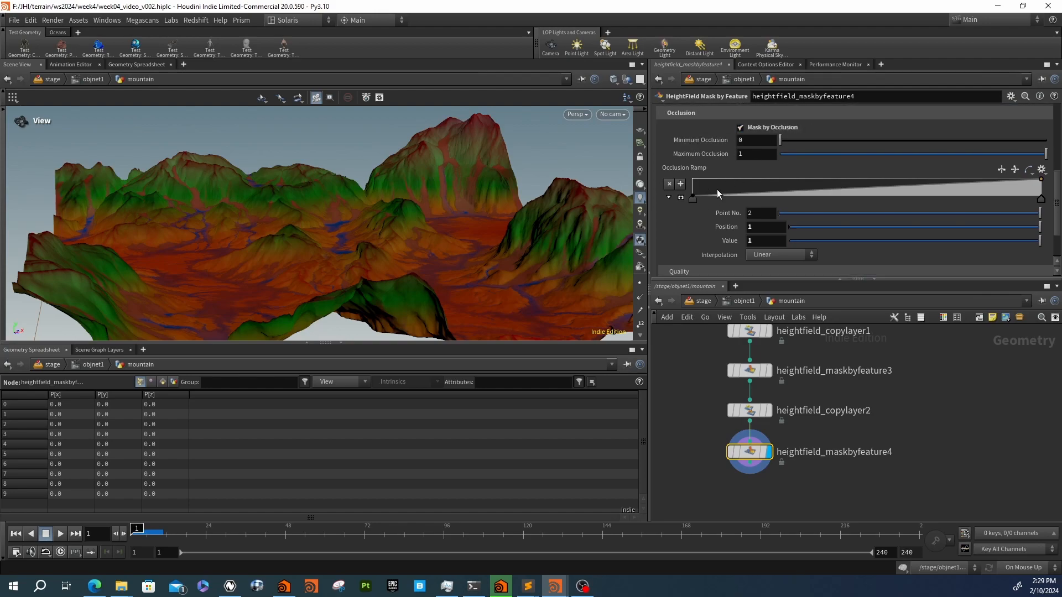
scroll(730, 182, "up", 2)
scroll(720, 200, "down", 1)
left_click_drag(830, 154, 912, 155)
left_click(927, 165)
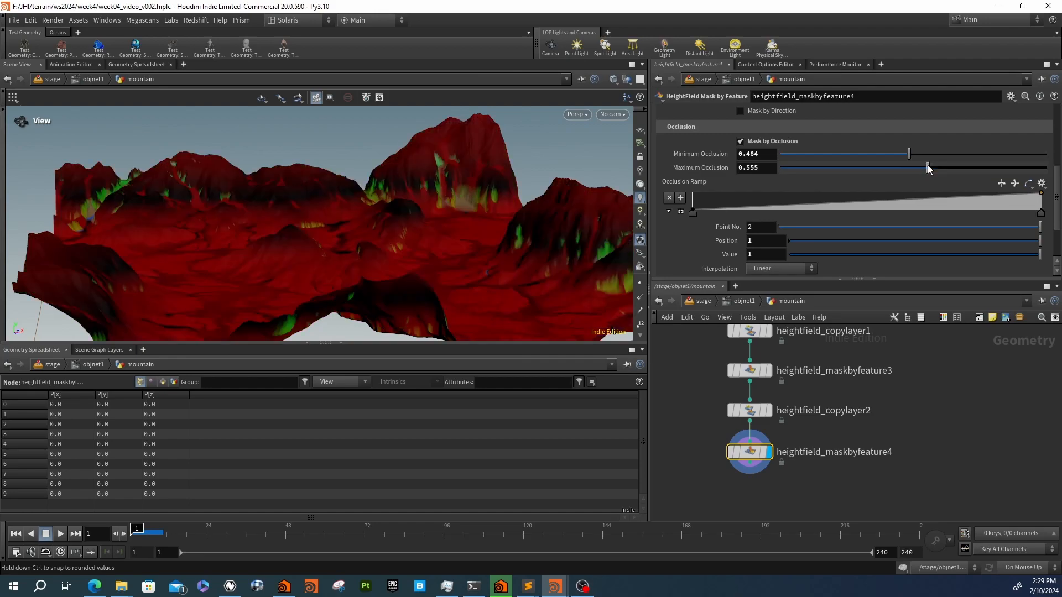
left_click(995, 167)
left_click(973, 154)
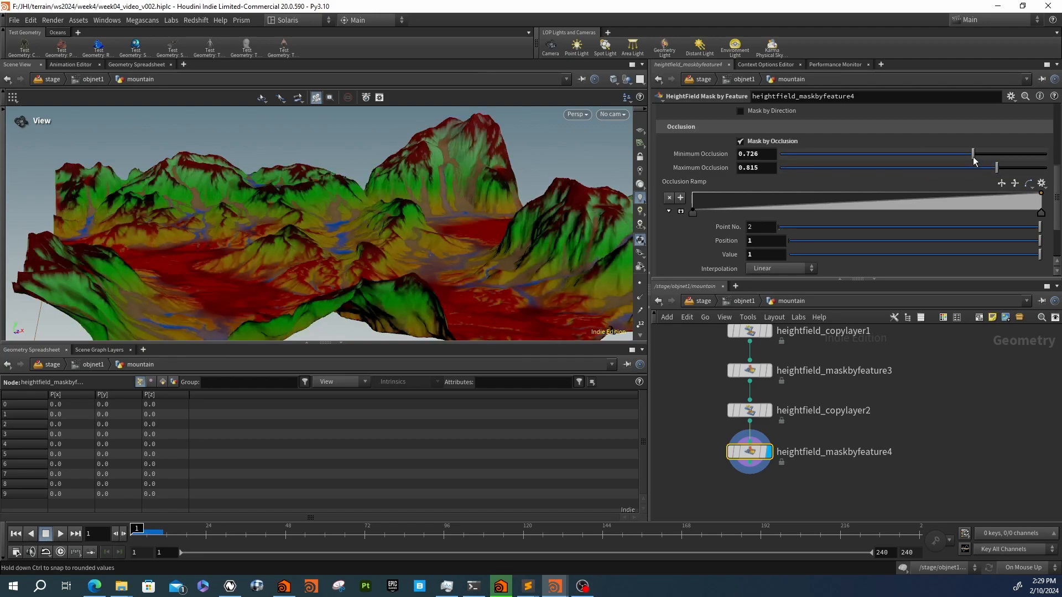
Reverse the occlusion ramp and set the range to a minimum of about 0.474 and a maximum of 1
left_click(1005, 182)
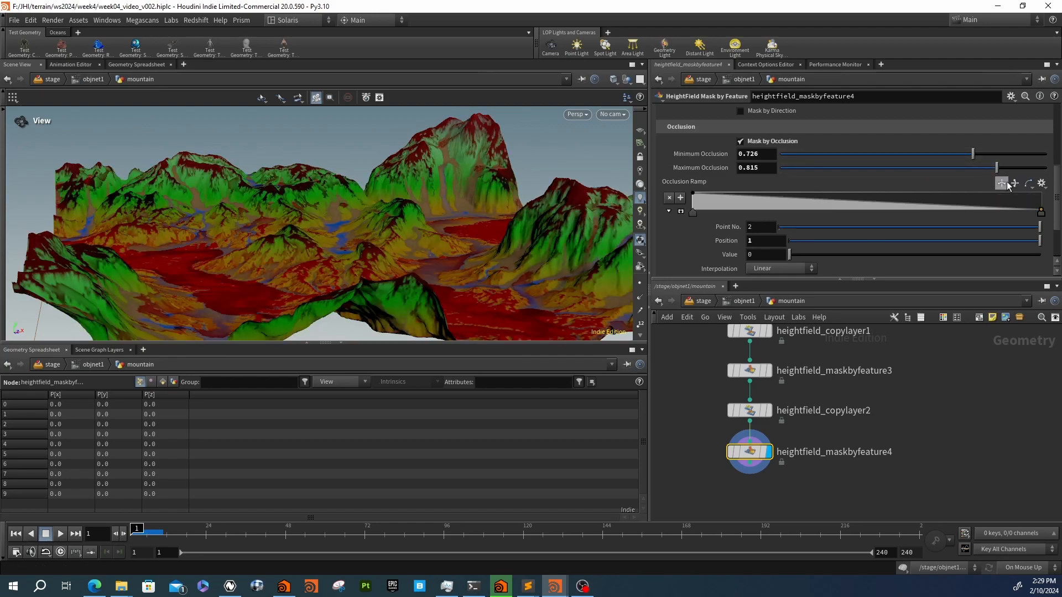
left_click_drag(959, 160, 993, 170)
left_click_drag(900, 160, 1046, 168)
left_click_drag(785, 155, 906, 153)
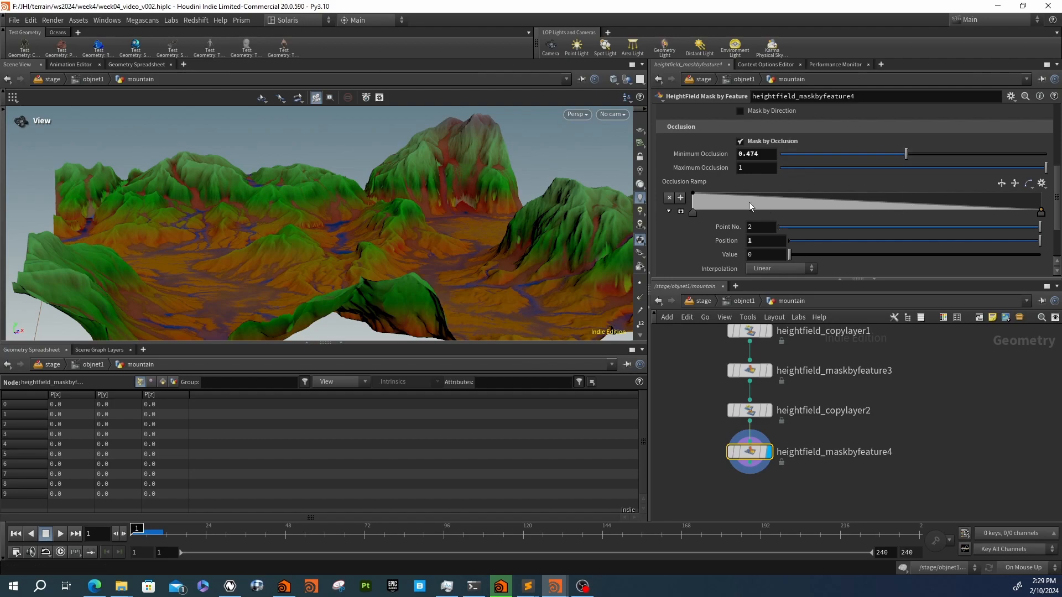
Compare the occlusion mask with its ramp flipped, flip the ramp back and review the quality settings
scroll(695, 206, "up", 1)
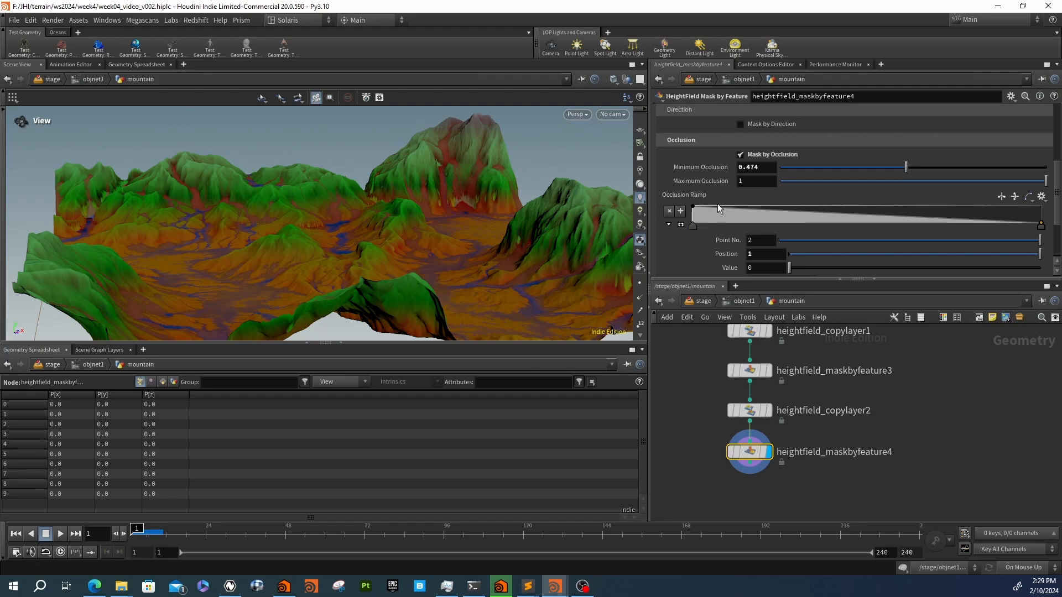
scroll(691, 208, "down", 2)
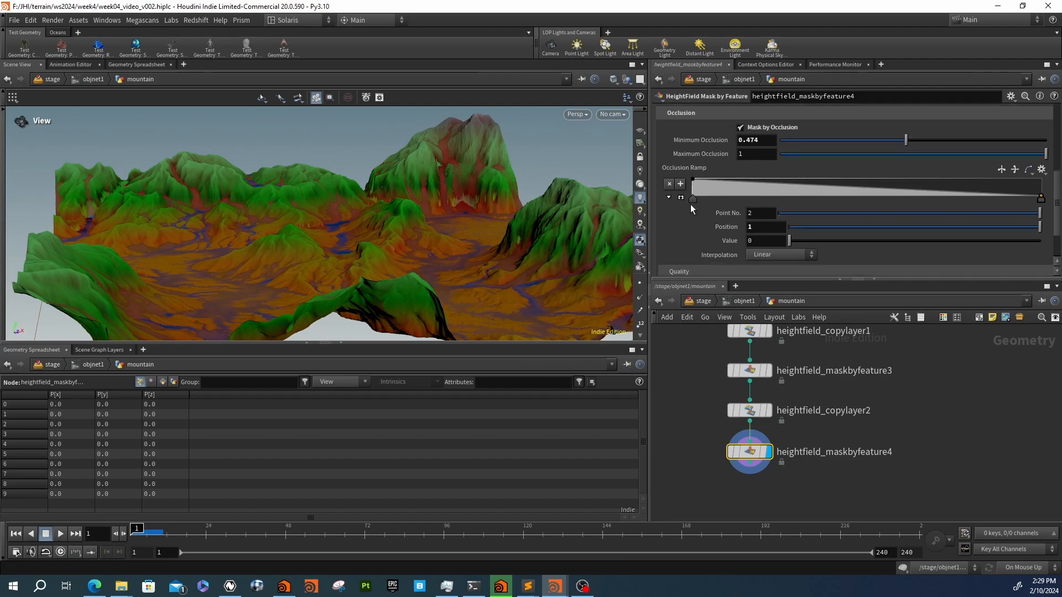
left_click(1002, 171)
left_click(1002, 170)
scroll(731, 225, "down", 4)
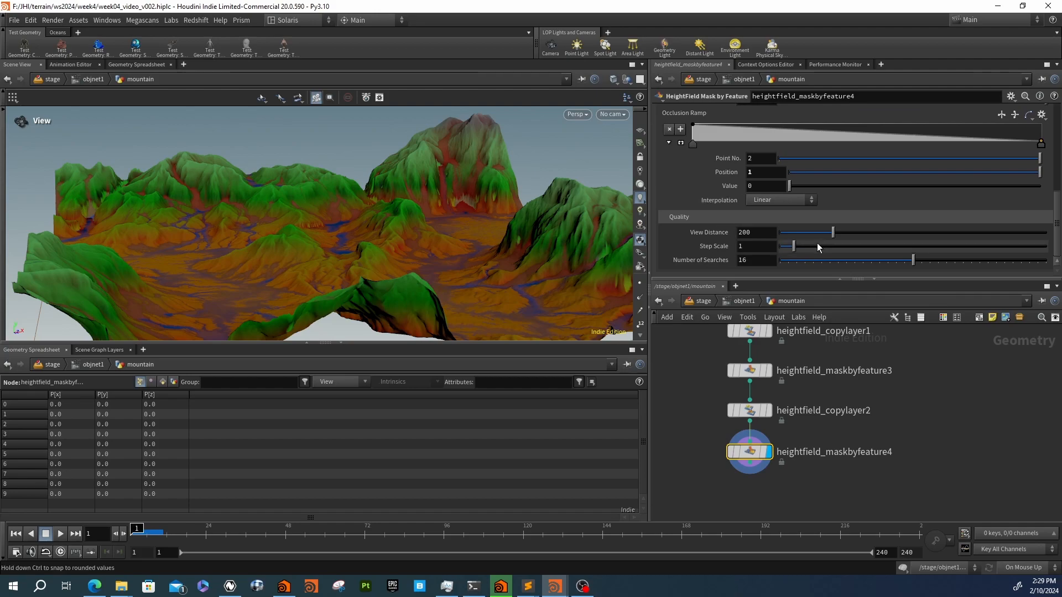
scroll(686, 187, "up", 7)
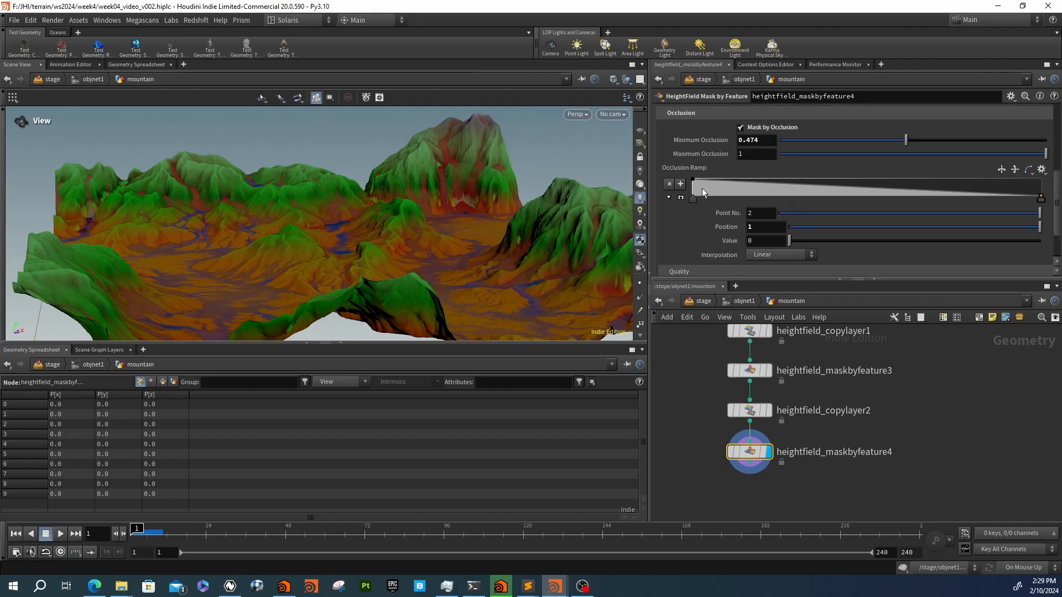
Try masking by height and by direction instead of occlusion, and re-enable only Mask by Occlusion
left_click(750, 156)
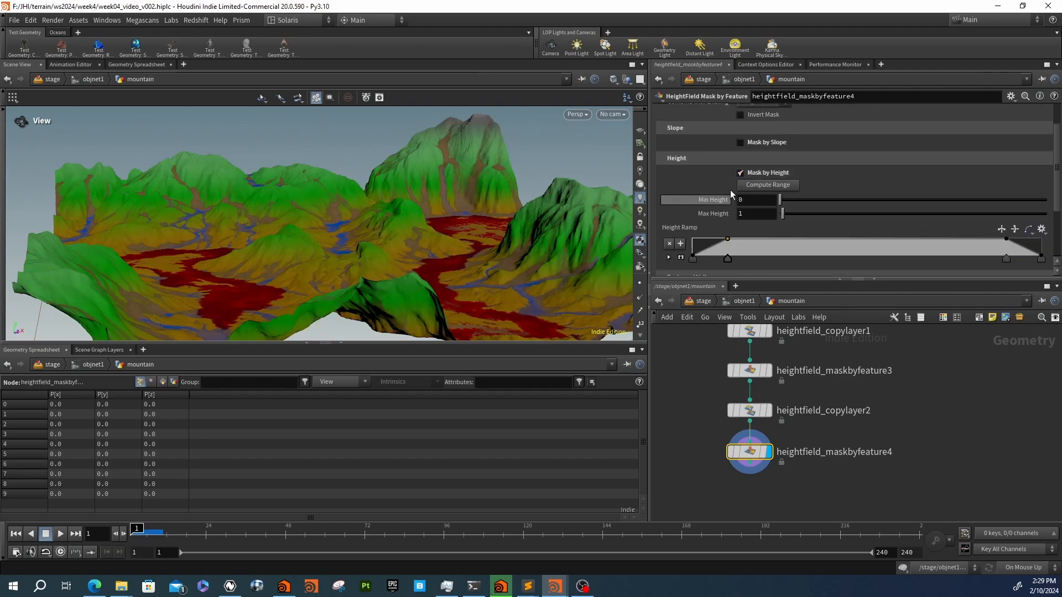
left_click(739, 173)
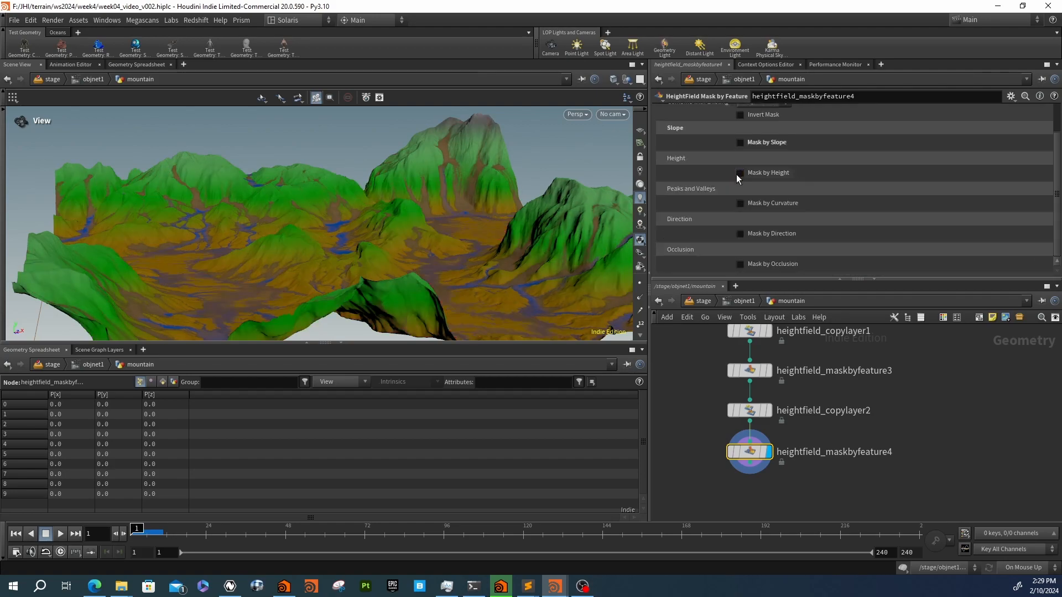
left_click(755, 233)
left_click(754, 232)
left_click(746, 263)
scroll(708, 228, "down", 3)
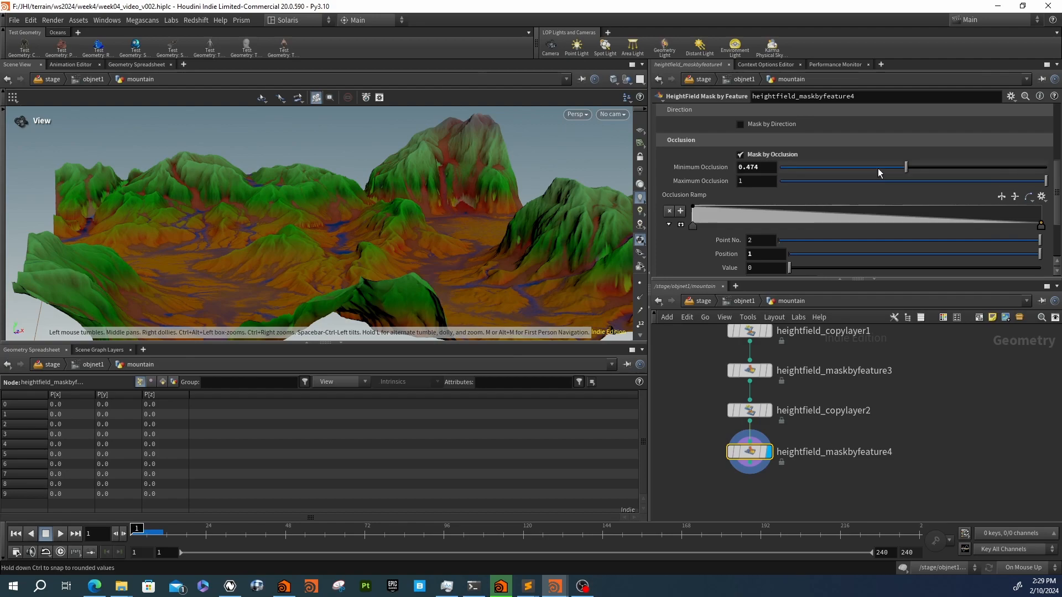
Set the occlusion range to 0–1 and move the ramp's first point to about 0.111, comparing it with the reversed ramp
left_click_drag(907, 167, 1048, 183)
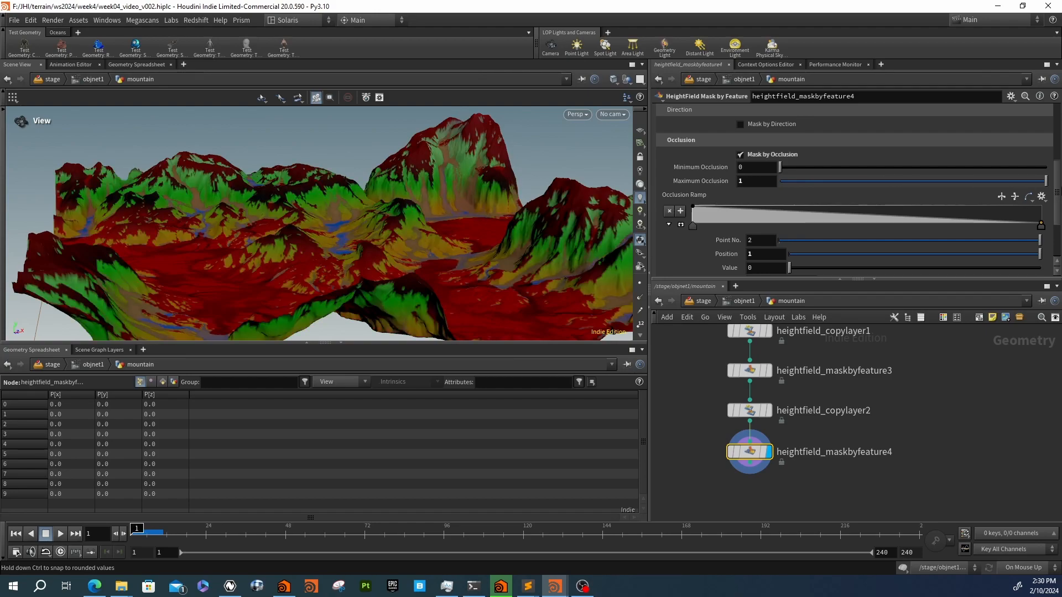
left_click_drag(696, 227, 731, 224)
left_click(1001, 196)
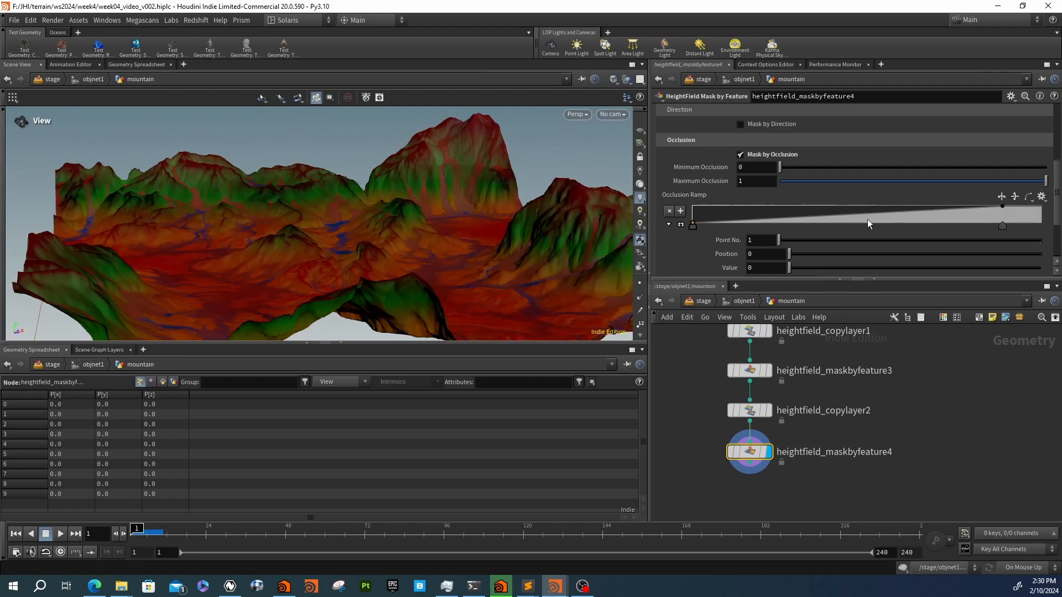
left_click(997, 199)
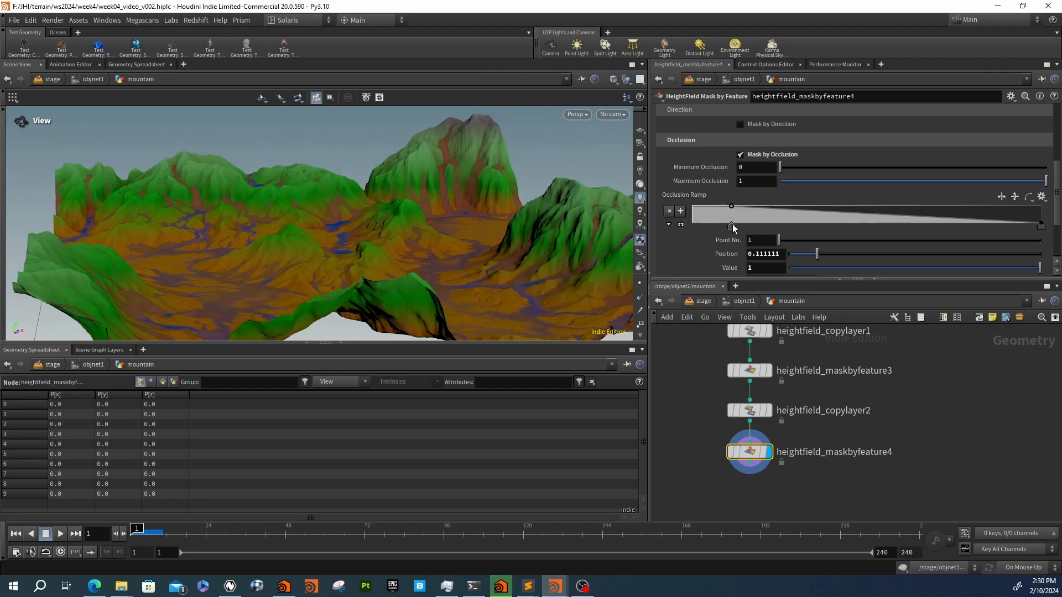
Try moving the ramp's first point further along and adding a point at about position 0.516, value 0.367, and delete that extra point
left_click_drag(732, 224, 840, 221)
left_click(872, 217)
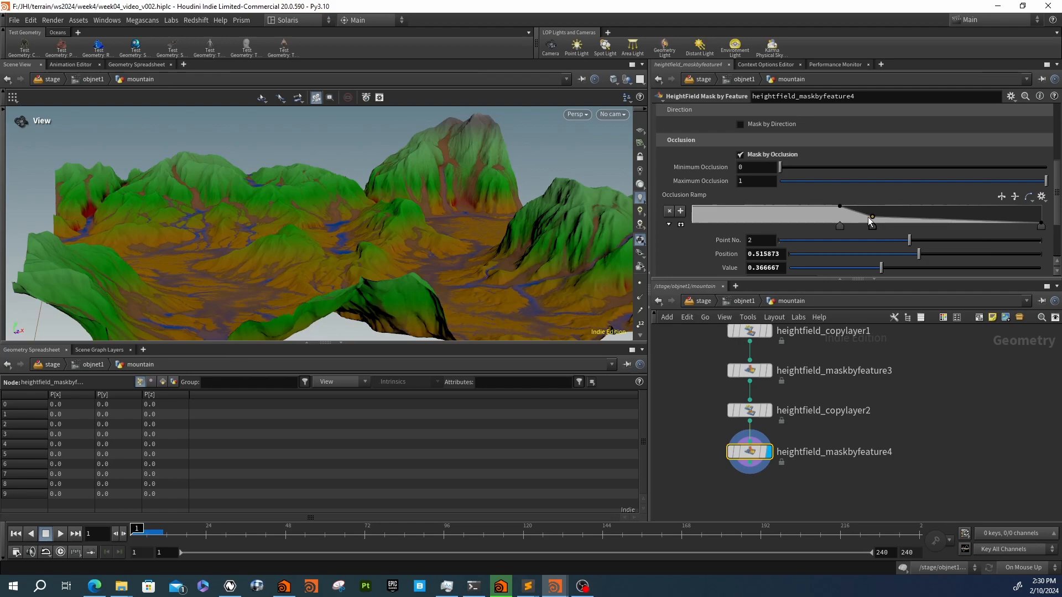
left_click(669, 210)
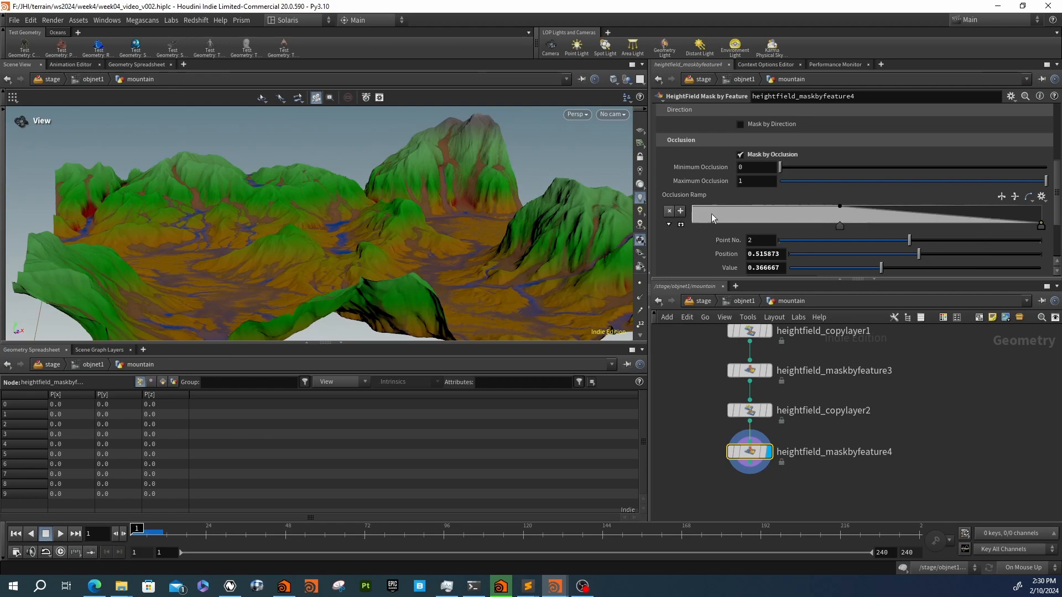
Move the occlusion ramp's first point to about 0.584 and its end point to about 0.932
left_click_drag(840, 225, 896, 227)
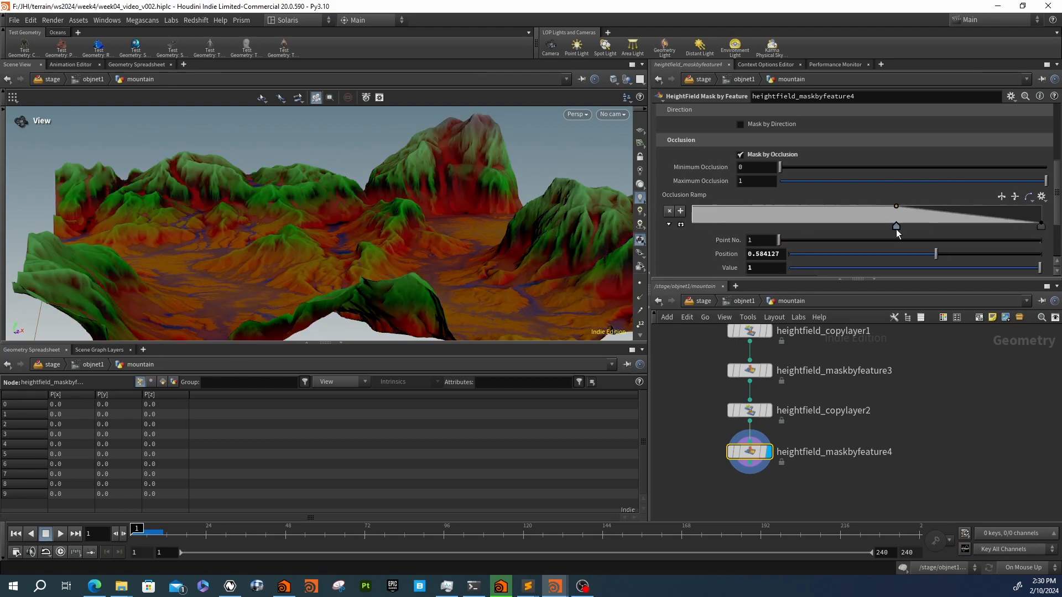
left_click_drag(1041, 231, 1018, 234)
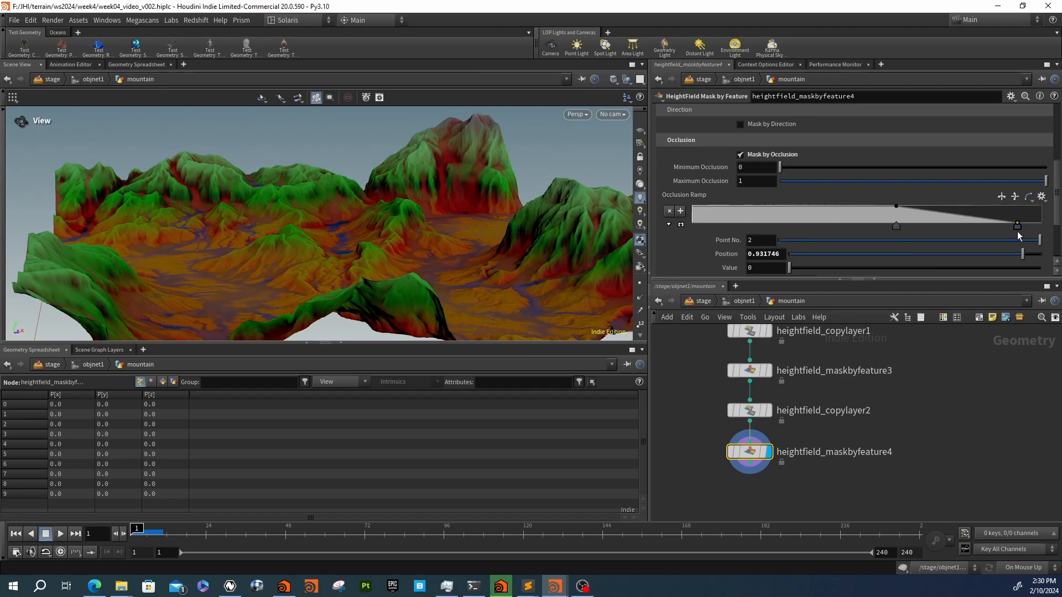
Move the occlusion ramp's first point to about 0.637
left_click_drag(896, 226, 915, 227)
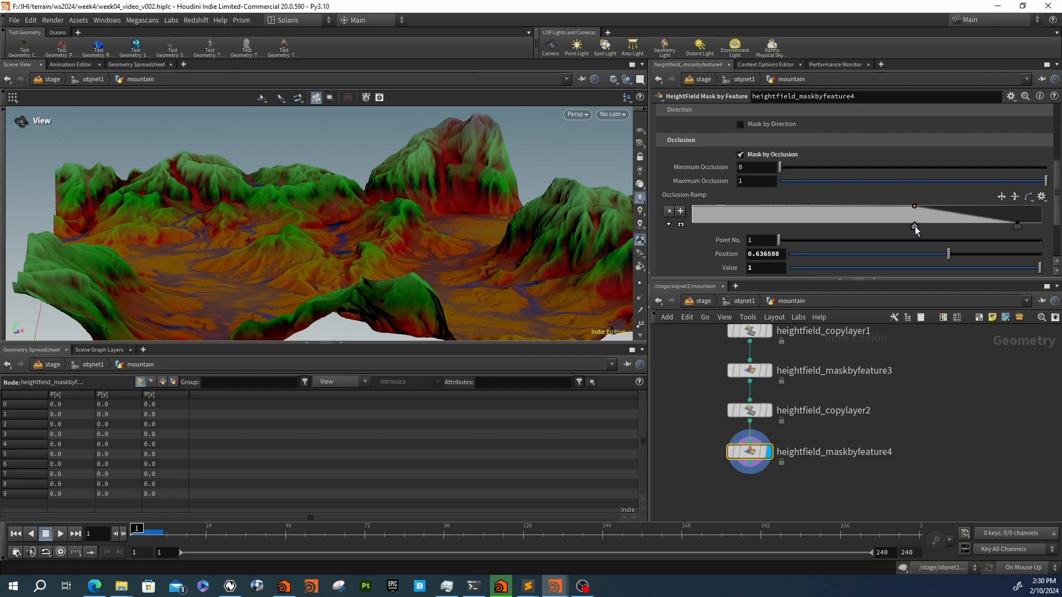
left_click(1017, 225)
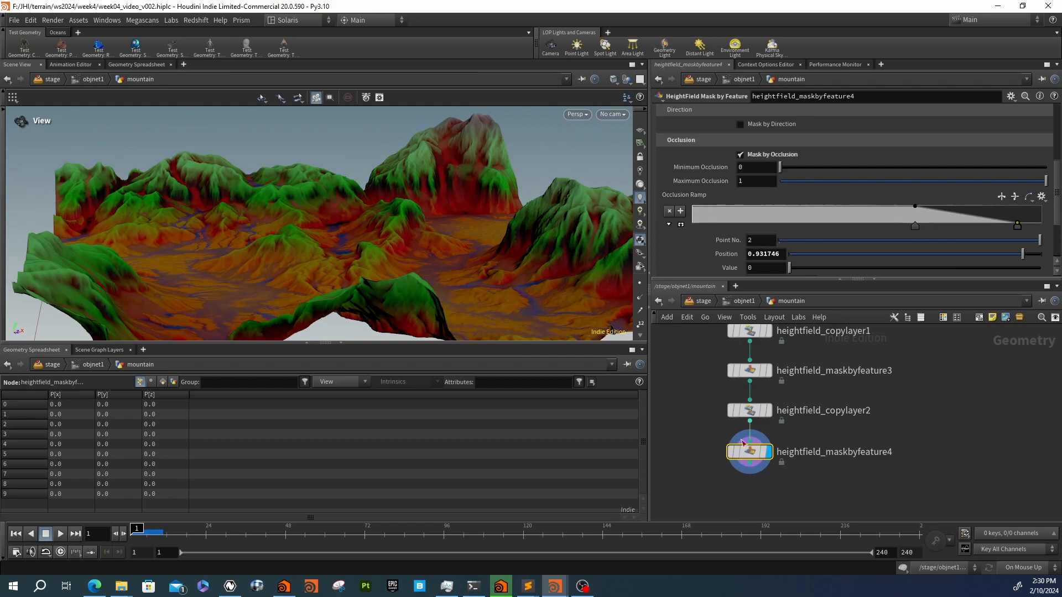
Add a HeightField Copy Layer node below the occlusion mask node, copying mask to a layer named "occlusion"
scroll(737, 425, "down", 3)
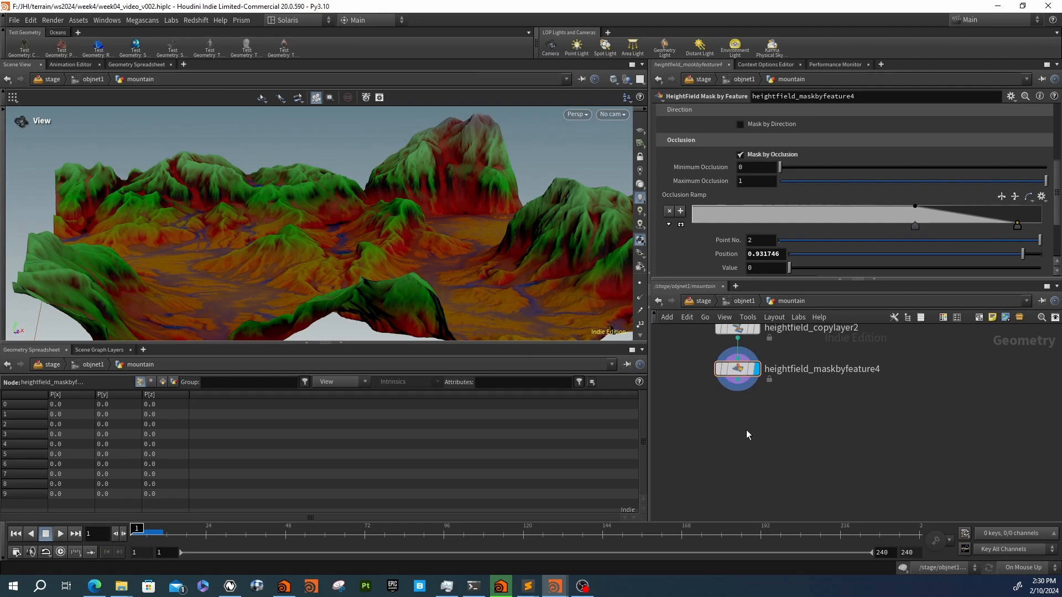
key("Tab")
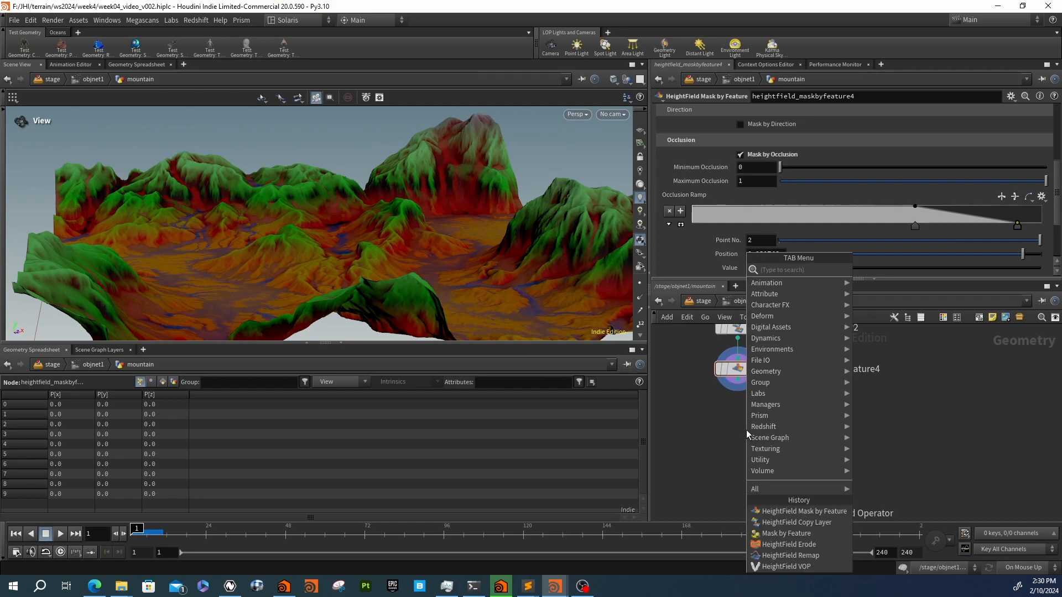
type("blur")
key("Return")
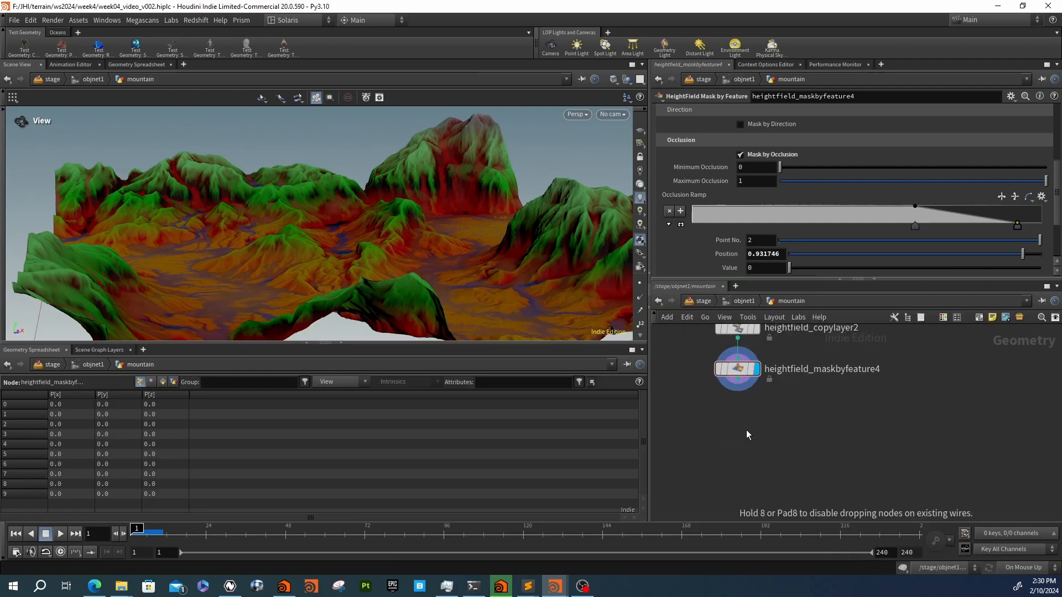
left_click(745, 430)
left_click_drag(743, 427, 732, 411)
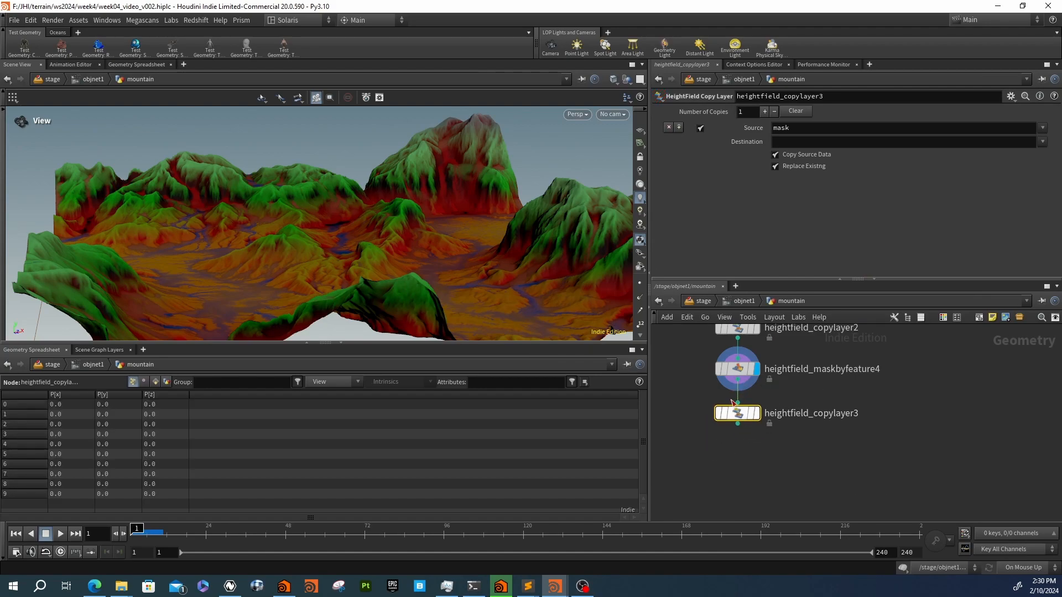
left_click(786, 144)
type("occlusion")
key("Return")
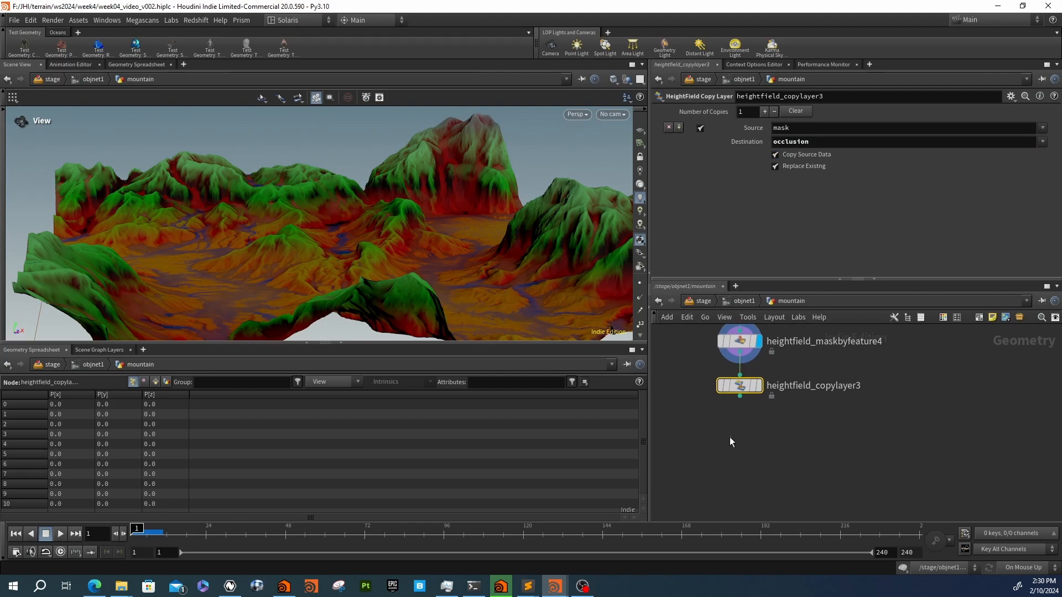
Add a HeightField Mask by Feature node below the occlusion copy layer and display its result
key("Tab")
type("hei")
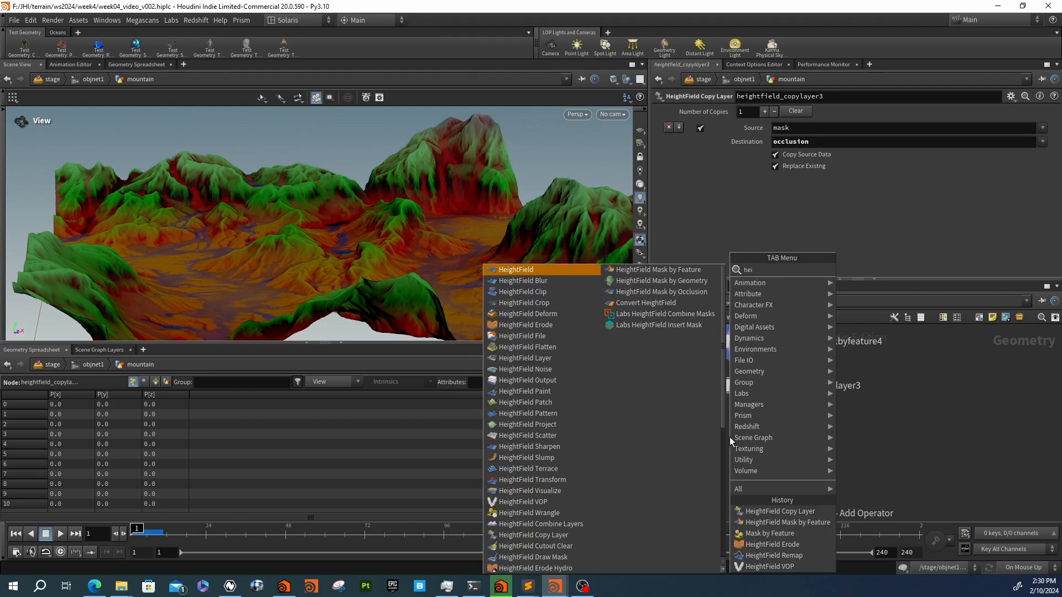
type(" mask")
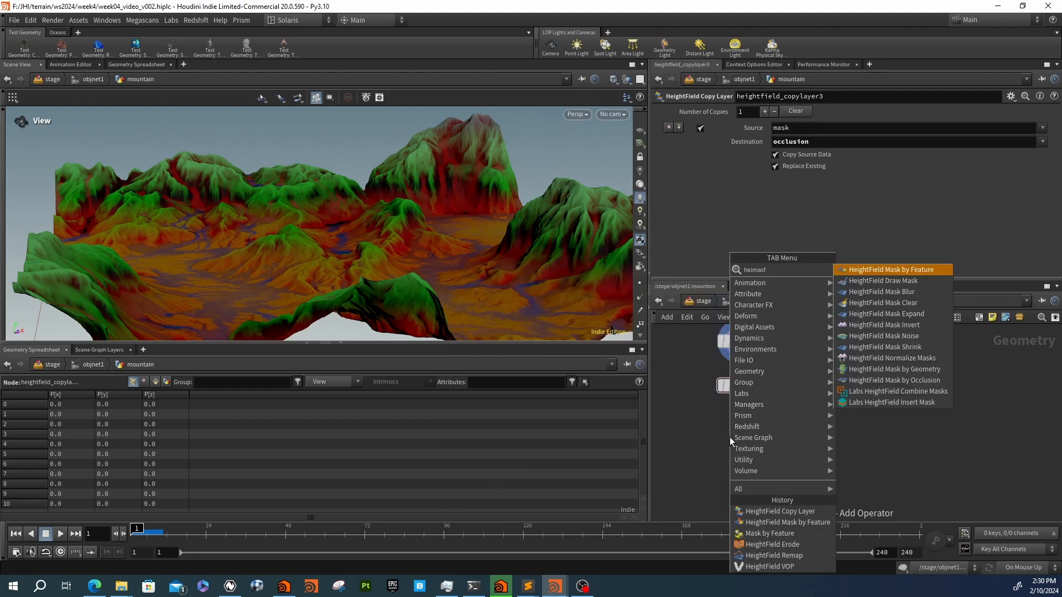
key("Return")
left_click(729, 437)
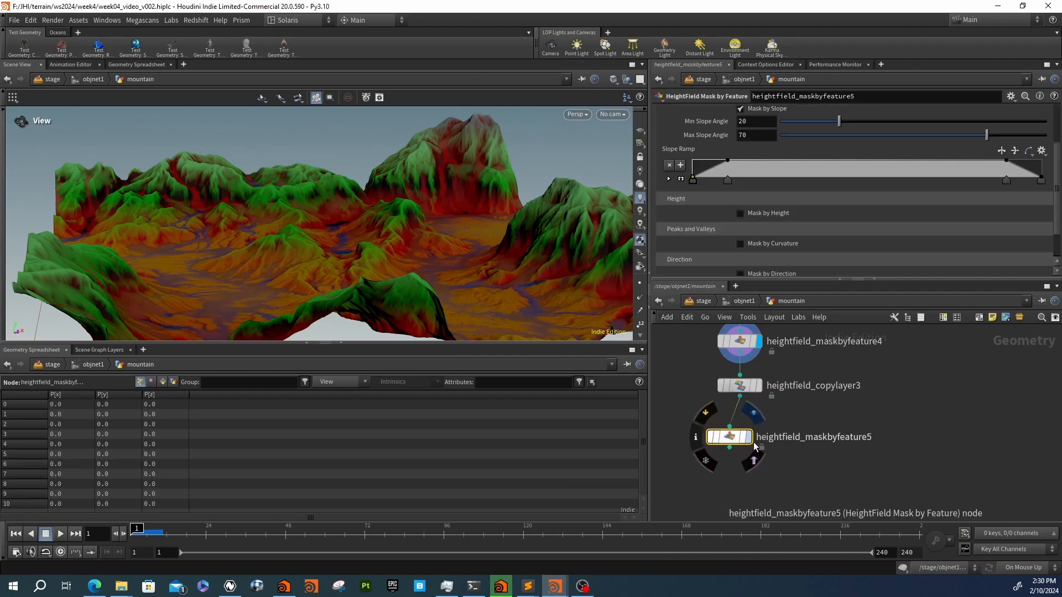
left_click_drag(737, 445, 747, 437)
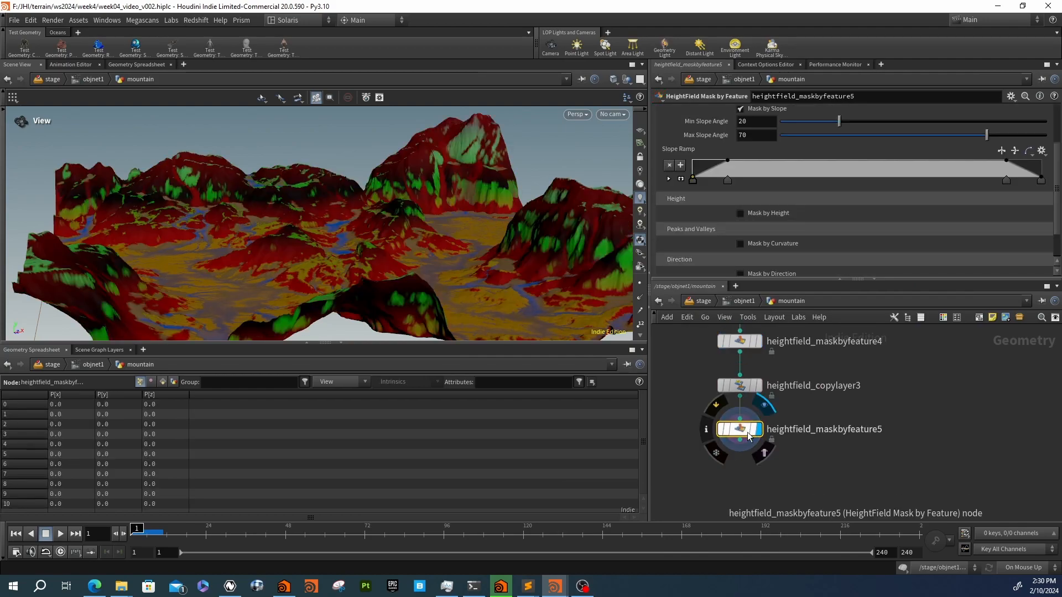
Mask by height instead of slope in the new mask node and compute the terrain's height range
left_click(740, 110)
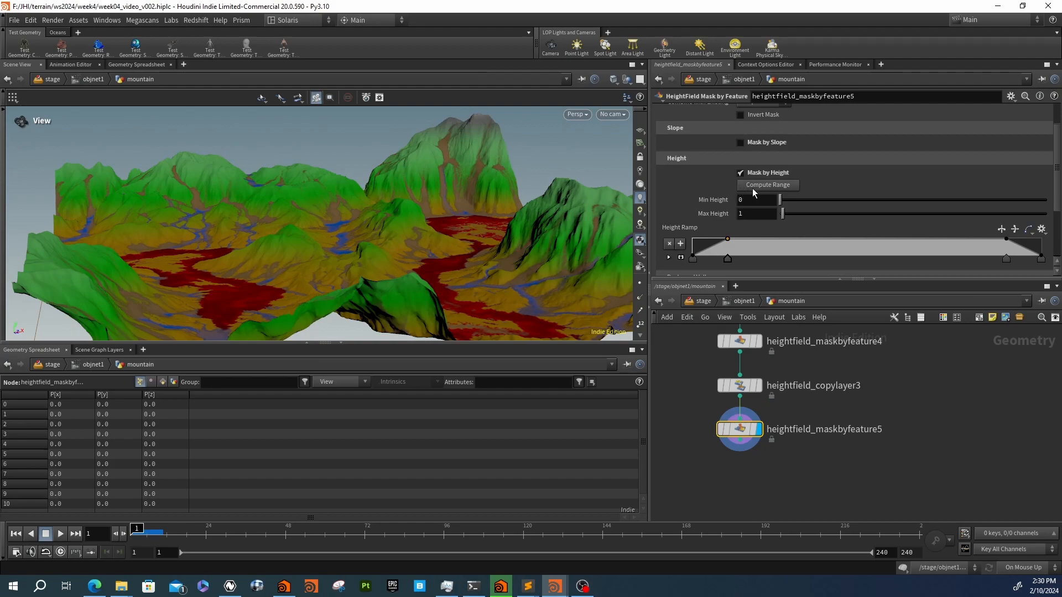
left_click(756, 188)
Apply the Linear preset to the height ramp, reverse it, and move its end point close to the start so only low ground is masked
left_click(1041, 228)
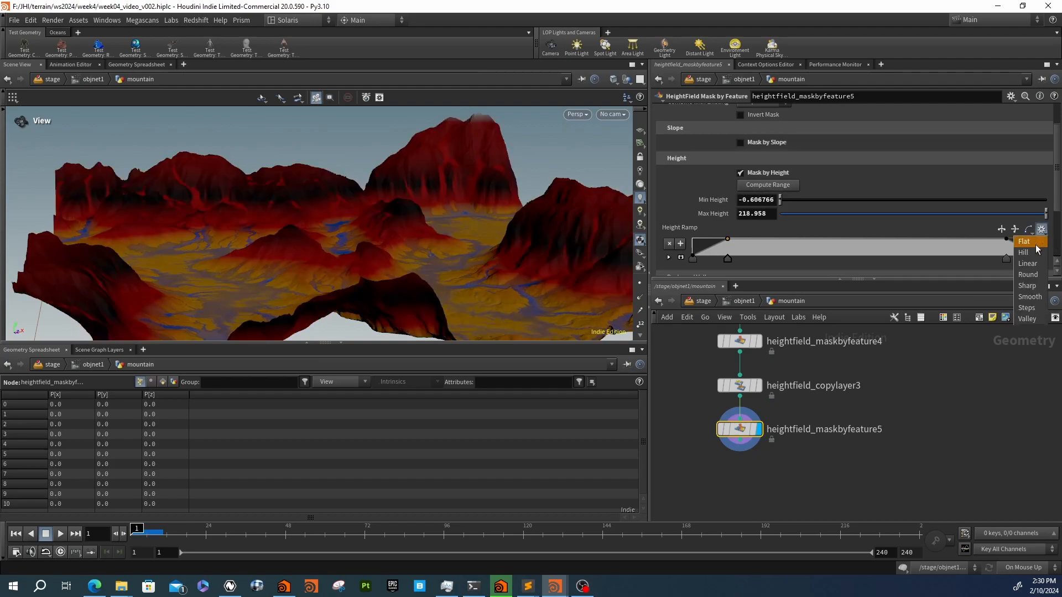
left_click(1036, 264)
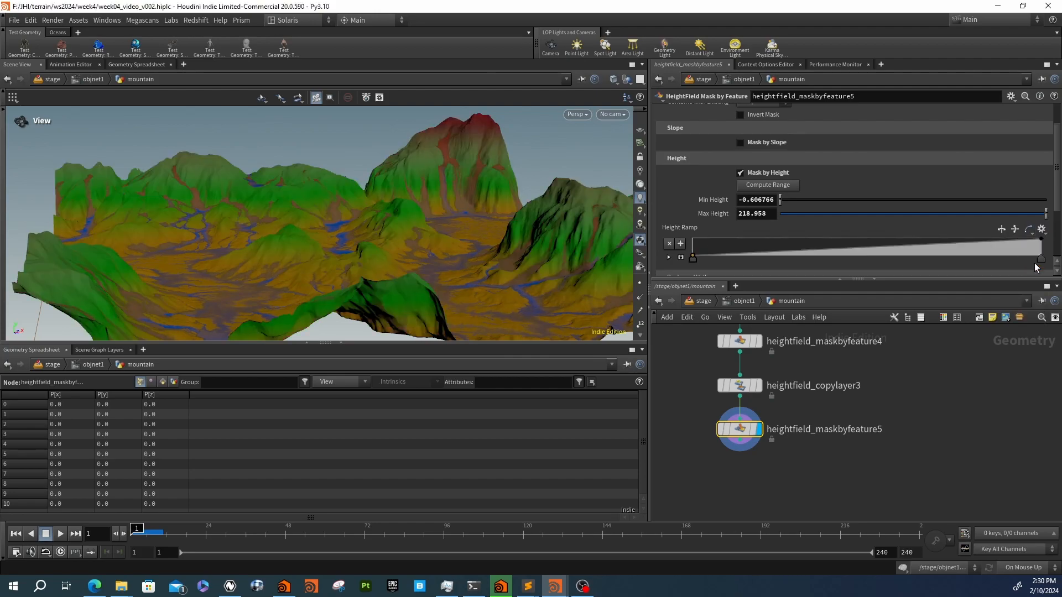
left_click(1007, 231)
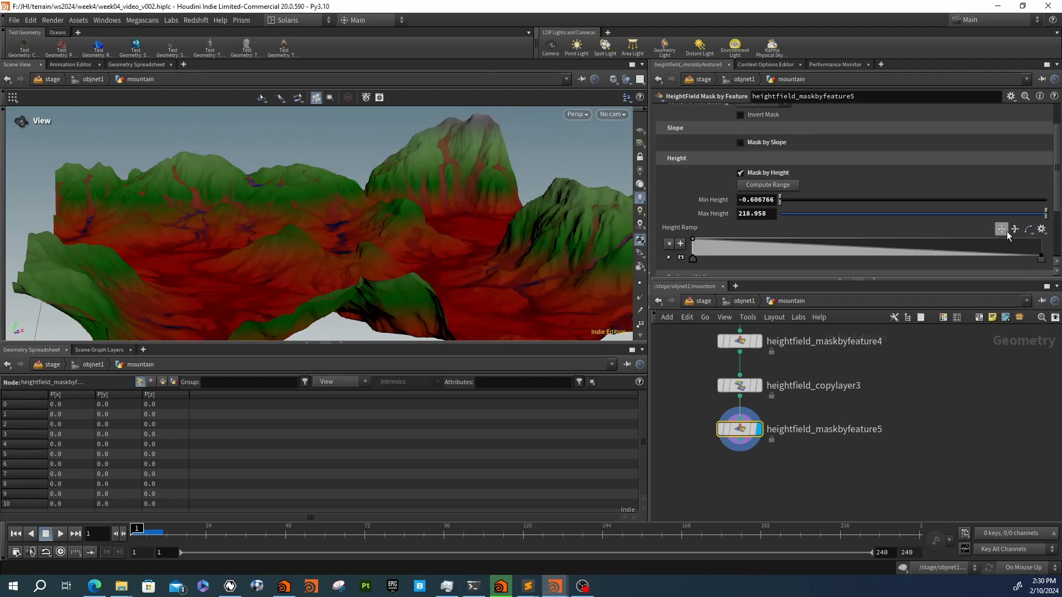
left_click_drag(1040, 259, 732, 262)
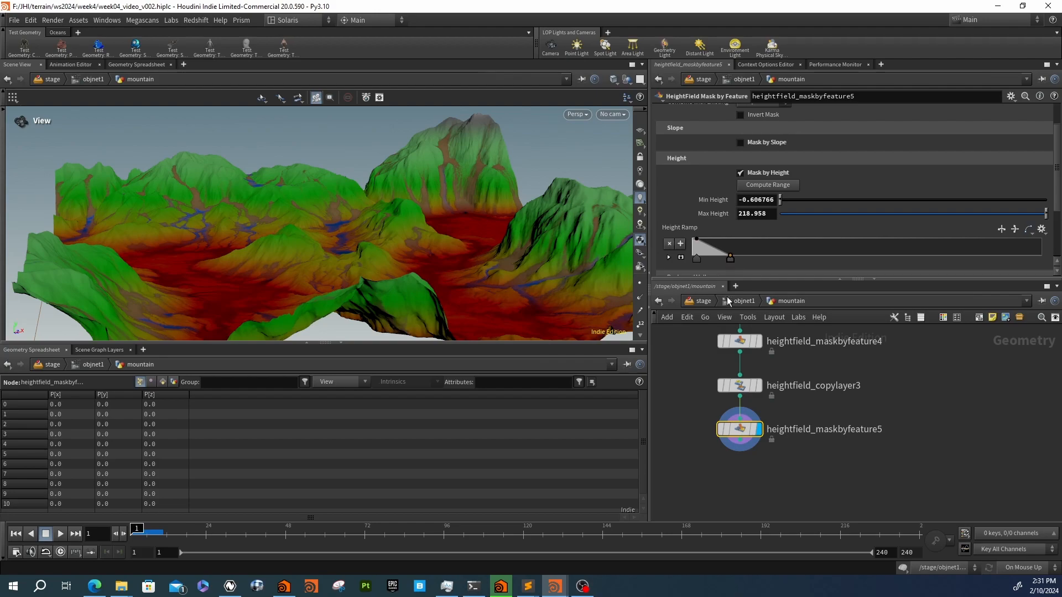
Add a HeightField Copy Layer node below the height mask, copying mask to a layer named "floor"
middle_click_drag(739, 457, 726, 430)
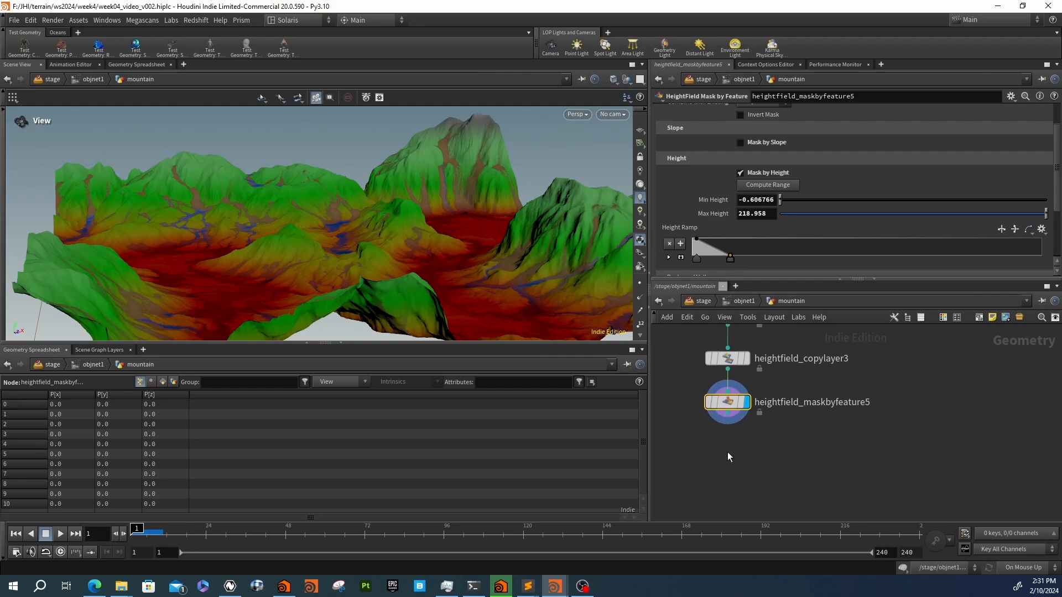
key("Tab")
type("heicop")
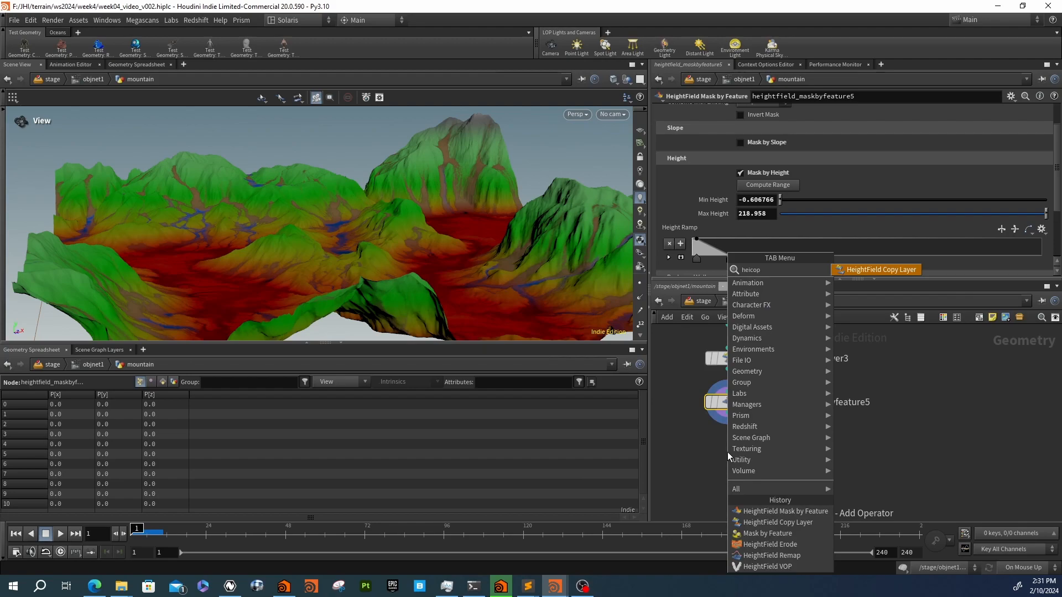
key("Return")
left_click(728, 452)
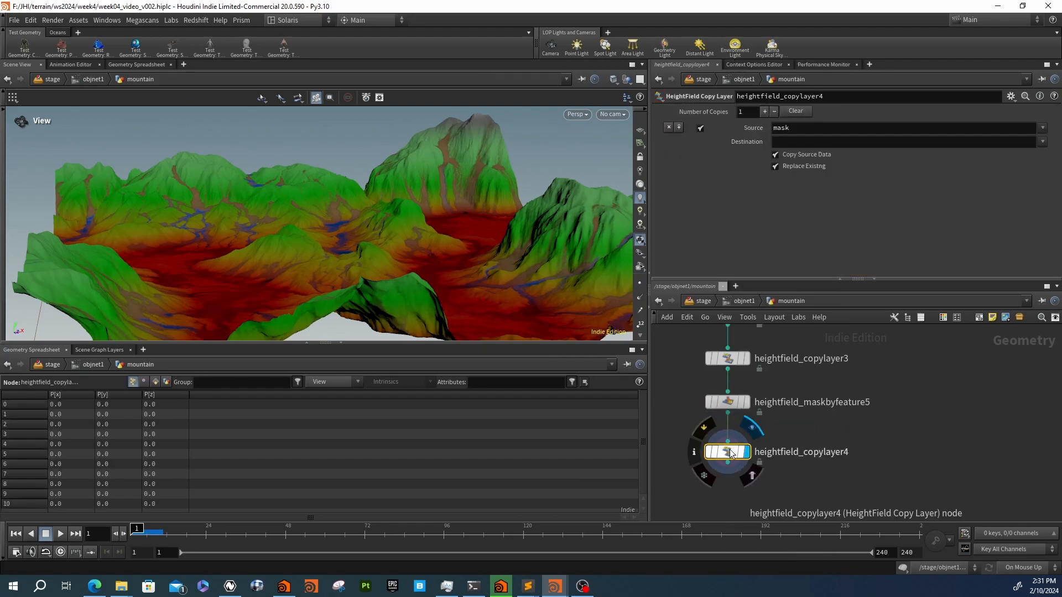
left_click(793, 139)
type("floor")
key("Return")
Duplicate the height mask and floor copy layer nodes and wire the copies in line below the originals
scroll(762, 462, "up", 2)
left_click_drag(839, 463, 724, 329)
middle_click_drag(756, 475, 755, 437)
key("ctrl+c")
key("ctrl+v")
left_click(773, 430)
left_click(765, 365)
left_click_drag(773, 440, 765, 402)
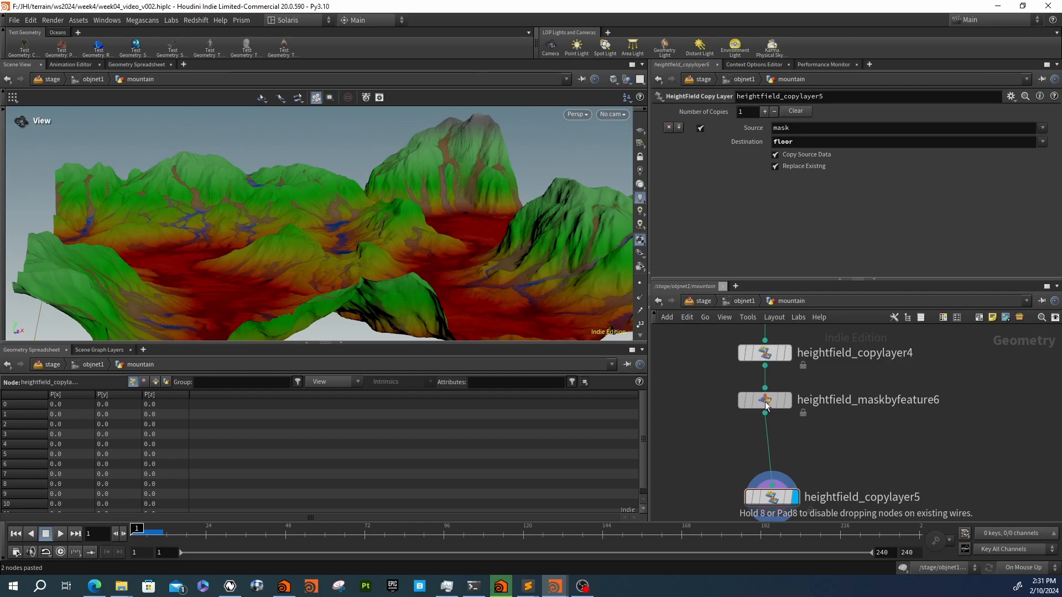
left_click_drag(772, 496, 765, 461)
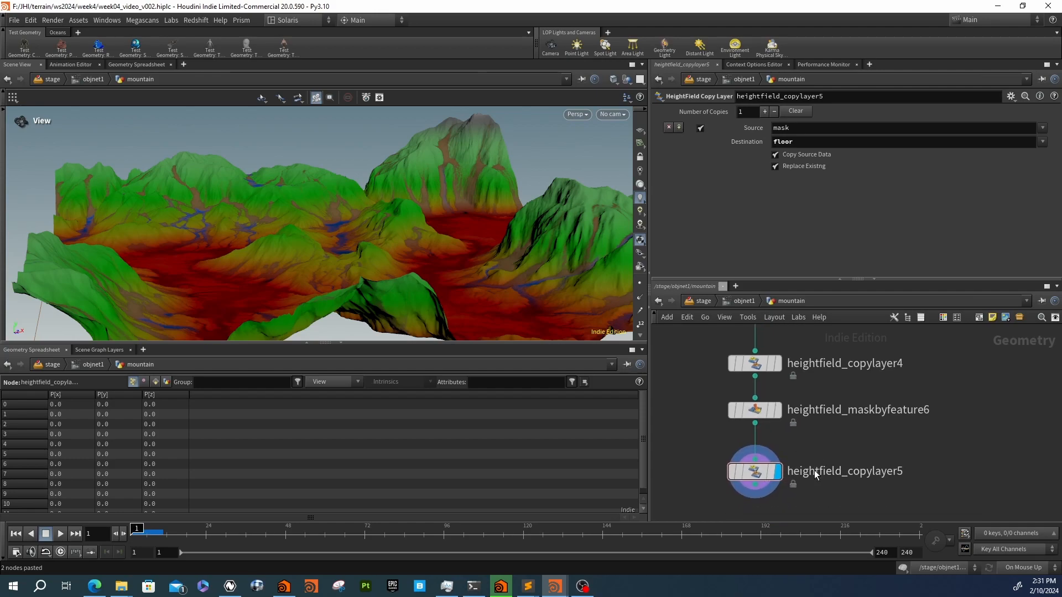
Set the duplicated copy layer's destination to "elevation"
double_click(800, 143)
type("elevation")
key("Return")
Reverse the duplicated mask's height ramp and move its points to about 0.346 and 0.498 to mask the mountain tops
left_click(785, 409)
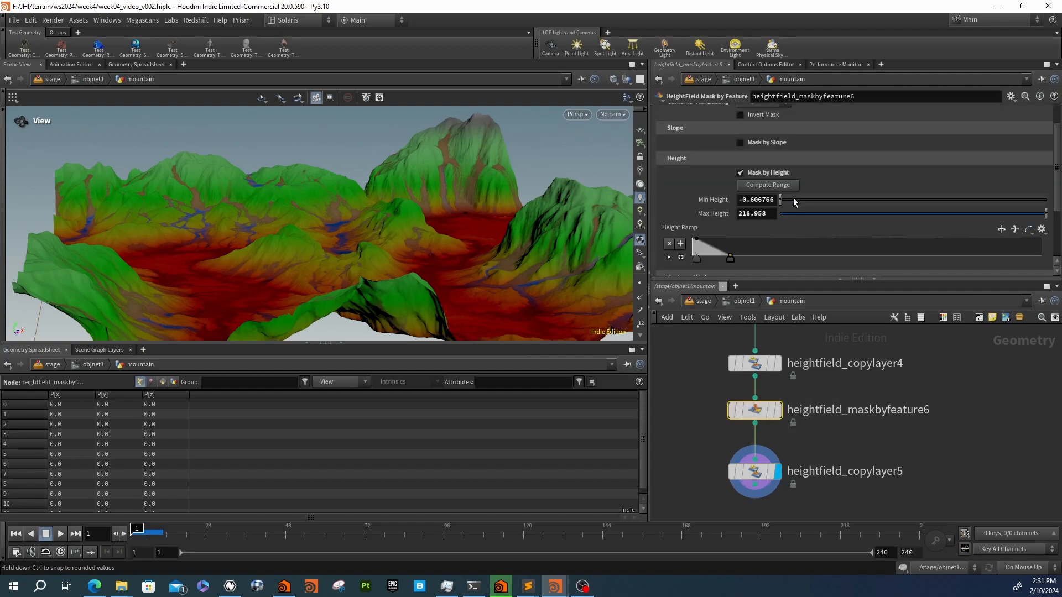
left_click(1001, 229)
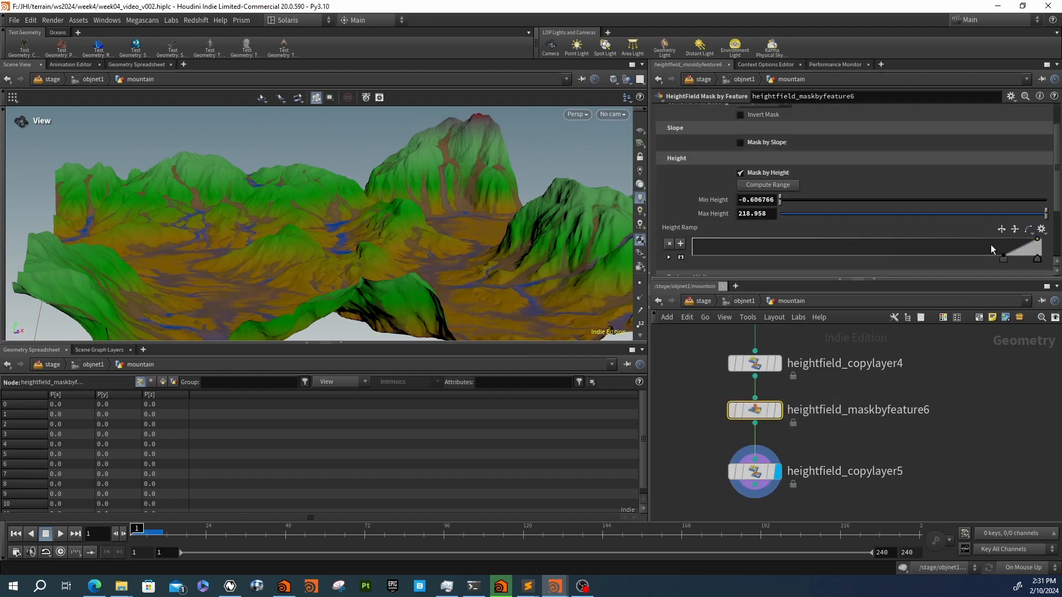
left_click_drag(1006, 258, 959, 256)
left_click_drag(1038, 259, 871, 261)
left_click_drag(960, 259, 839, 261)
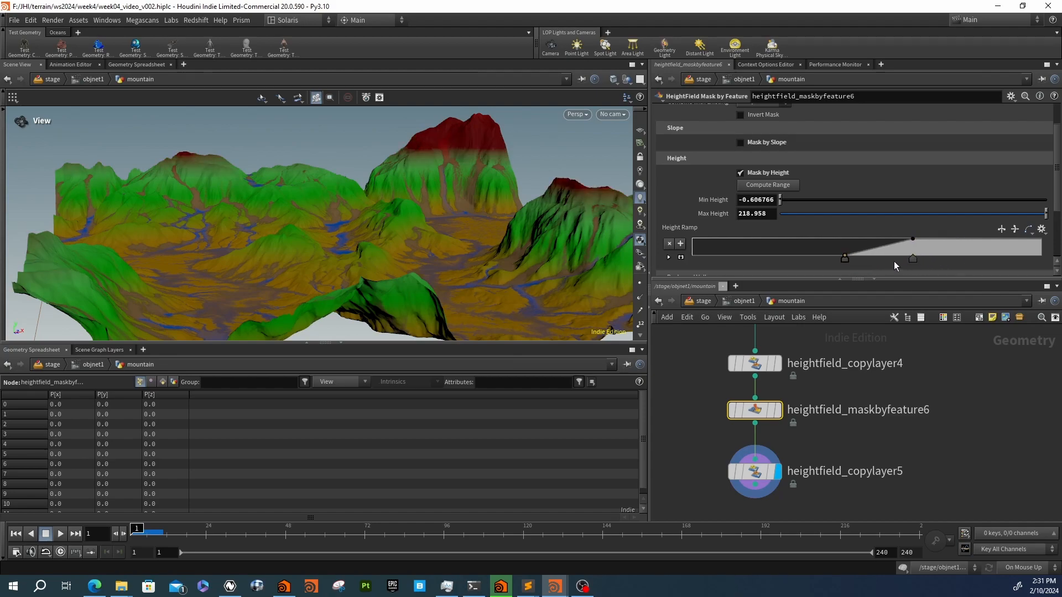
left_click_drag(913, 261, 874, 260)
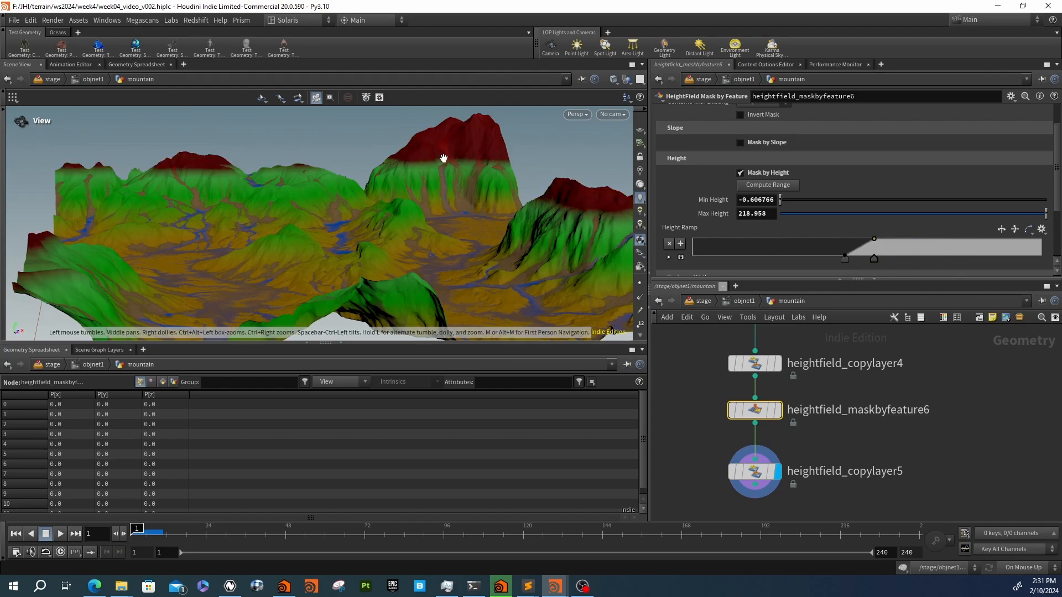
left_click_drag(838, 260, 865, 258)
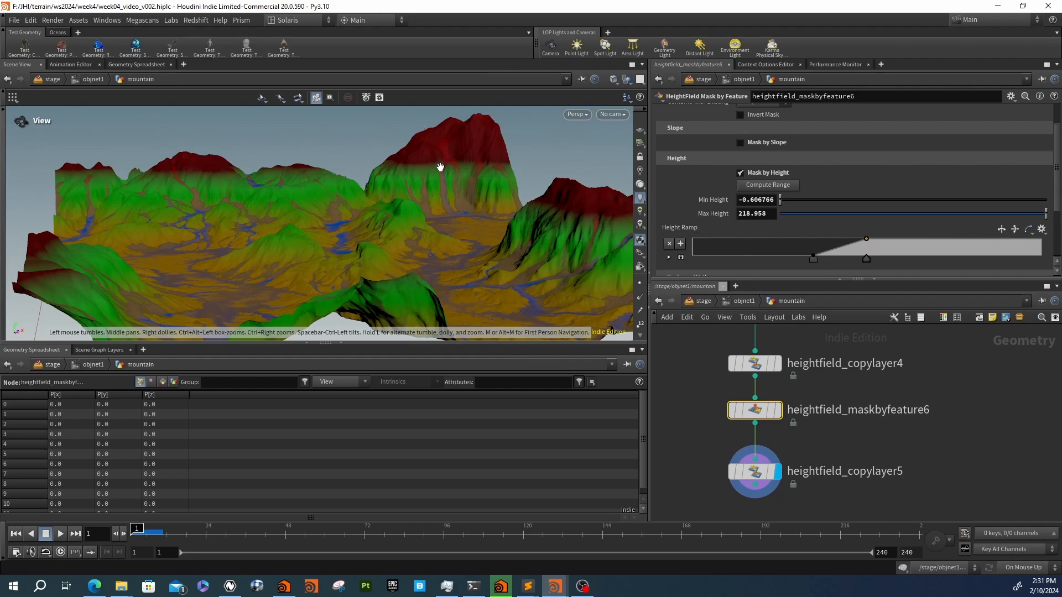
scroll(845, 210, "down", 2)
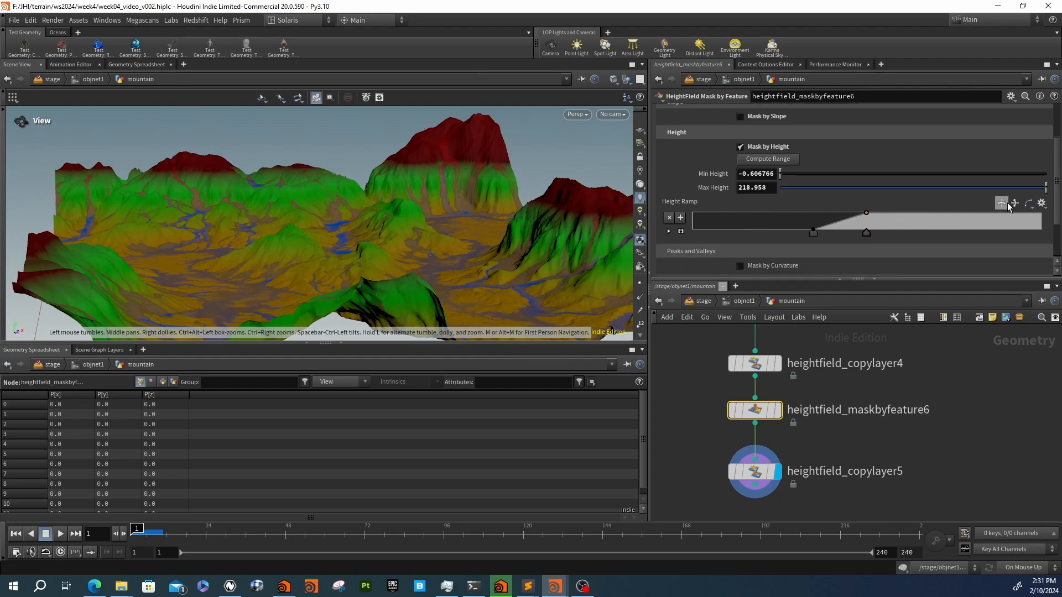
left_click(1007, 202)
left_click(1007, 204)
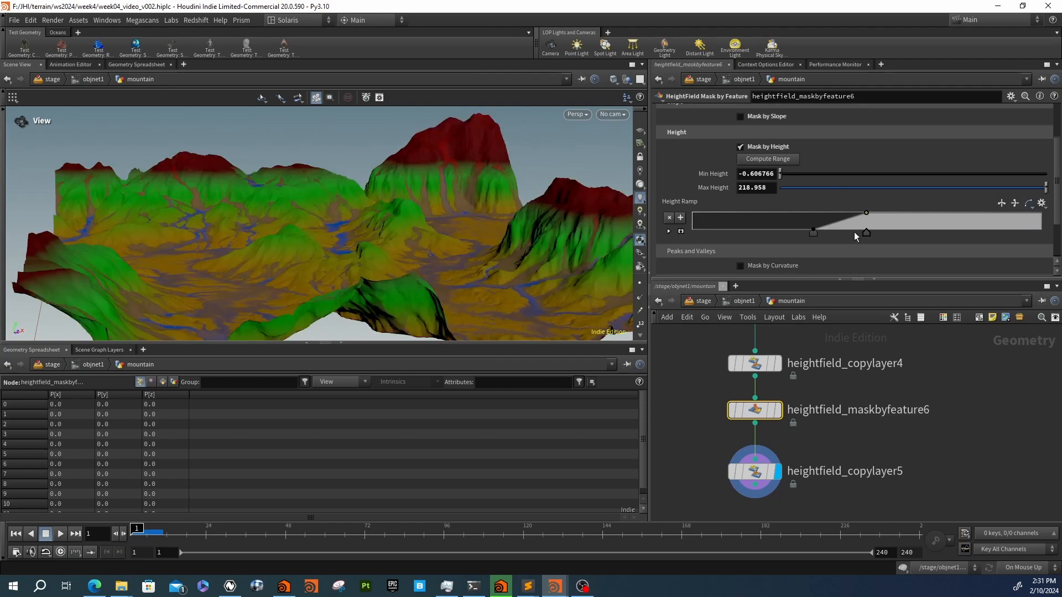
Set both height ramp points to Monotone Cubic interpolation and move the first point to about 0.29
scroll(711, 246, "down", 5)
left_click(668, 171)
left_click(779, 170)
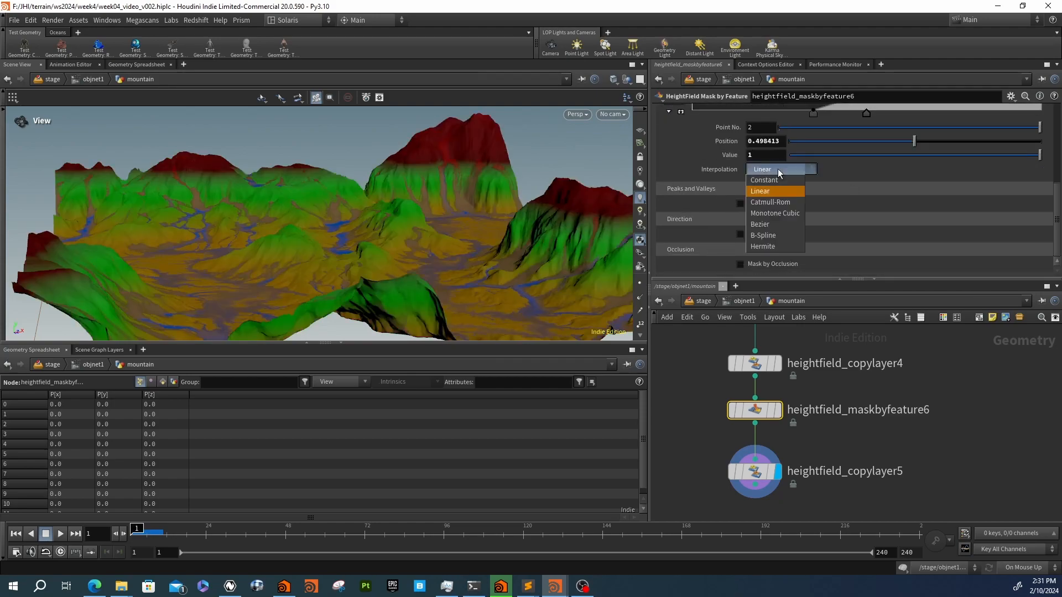
left_click(775, 214)
scroll(799, 161, "up", 2)
left_click(799, 155)
left_click(764, 200)
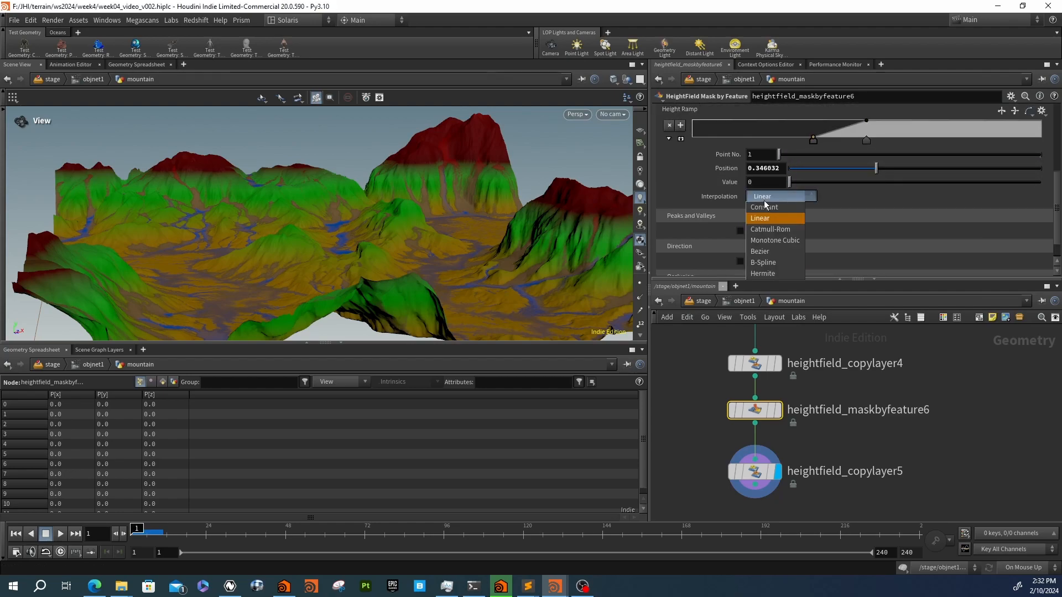
left_click(773, 241)
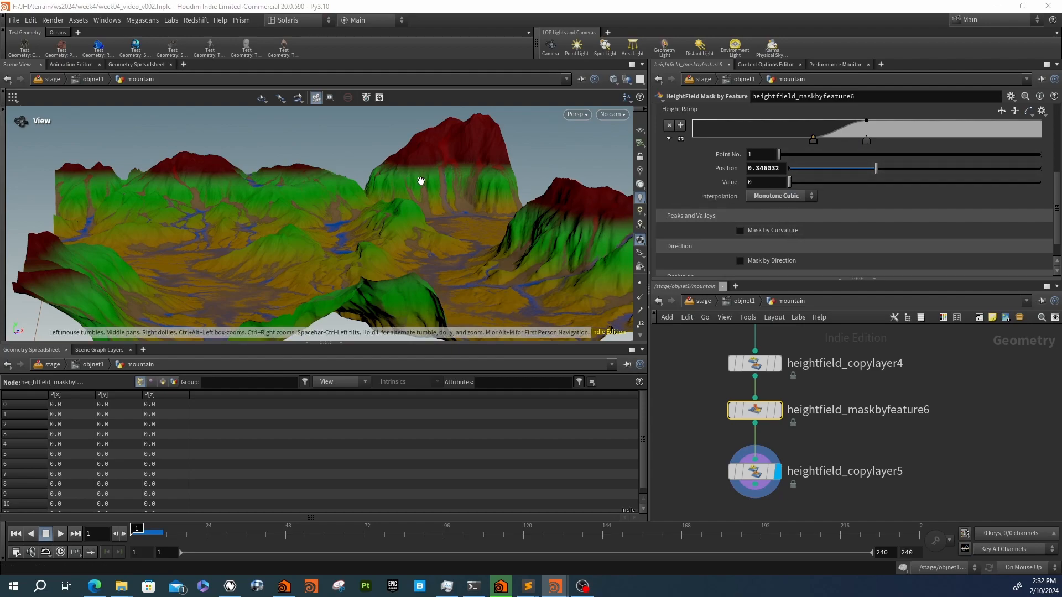
left_click_drag(813, 141, 791, 152)
Move the elevation mask node aside from the main chain and add a HeightField Noise node just above it
middle_click_drag(807, 455, 767, 456)
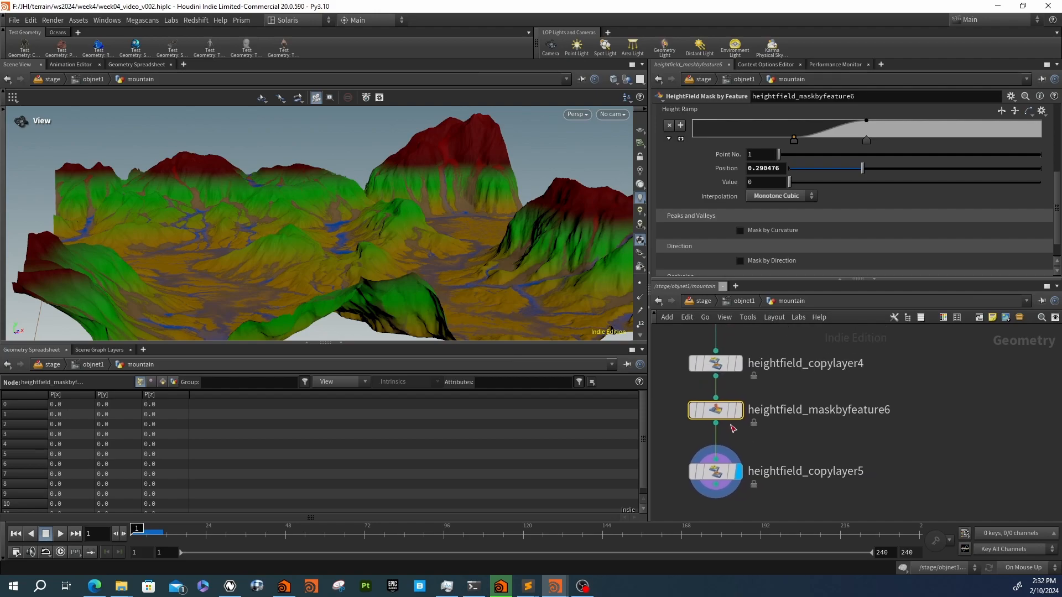
left_click_drag(716, 410, 845, 441)
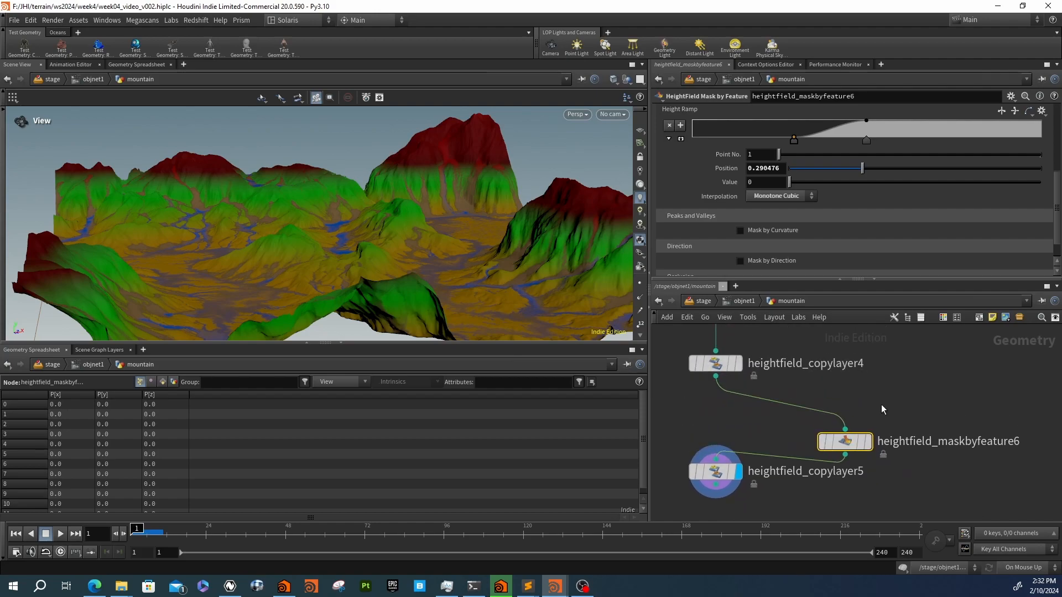
key("Tab")
type("hei")
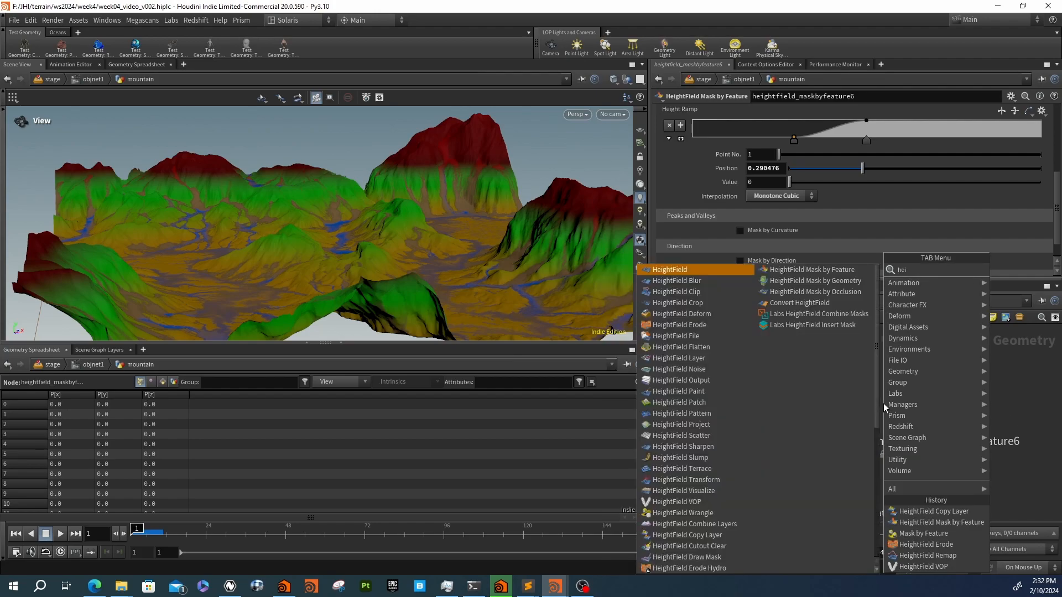
type(" noise")
key("Return")
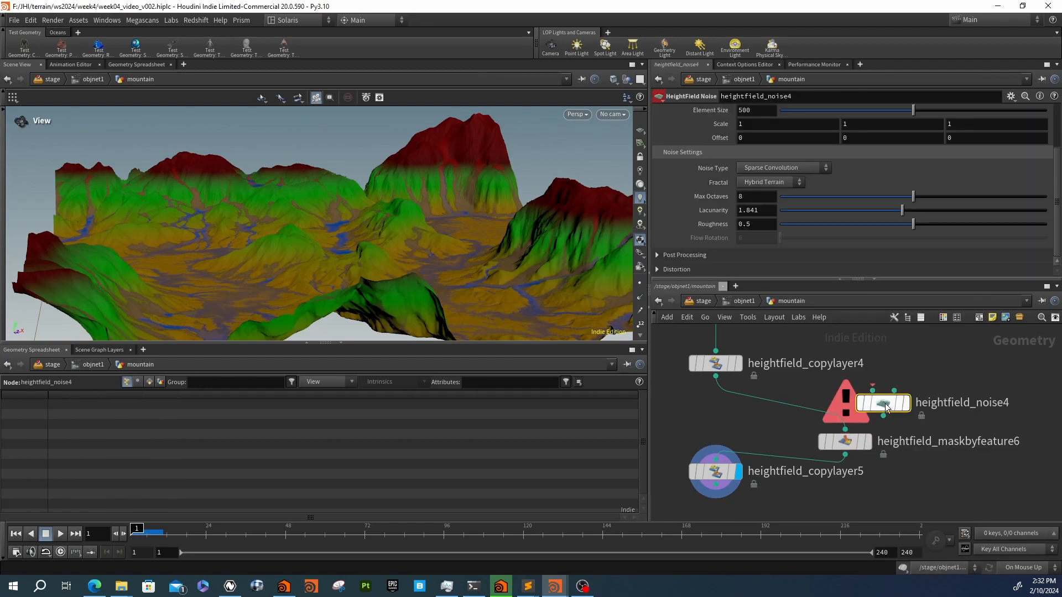
Insert the noise node above the elevation mask and add a HeightField Layer node fed by the floor copy layer and the elevation mask
left_click(846, 407)
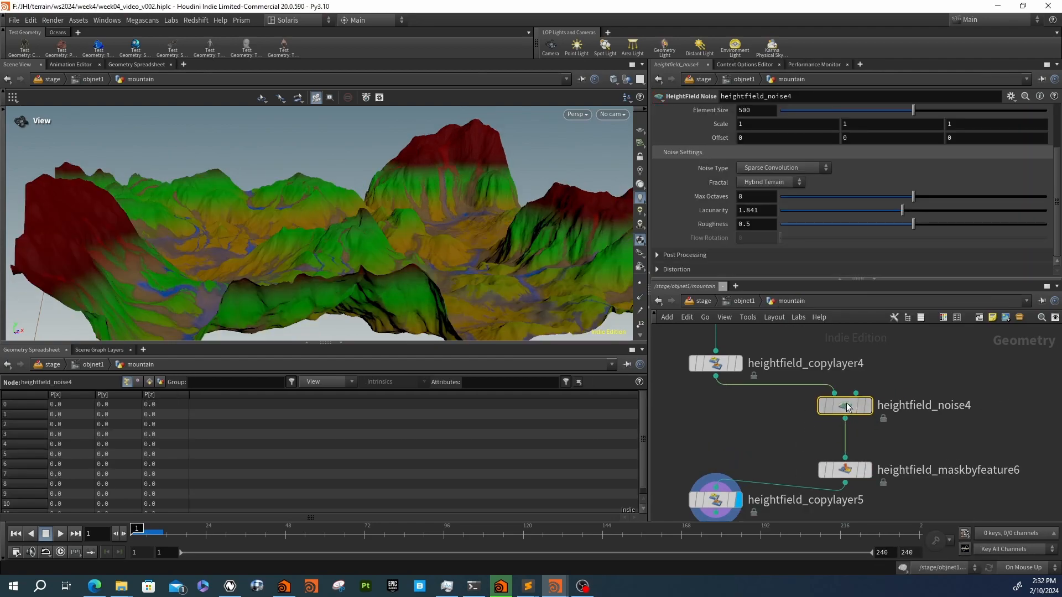
key("Tab")
type("hde")
key("BackSpace")
key("BackSpace")
key("BackSpace")
type("hf la")
key("Return")
left_click(697, 438)
left_click_drag(682, 425, 820, 467)
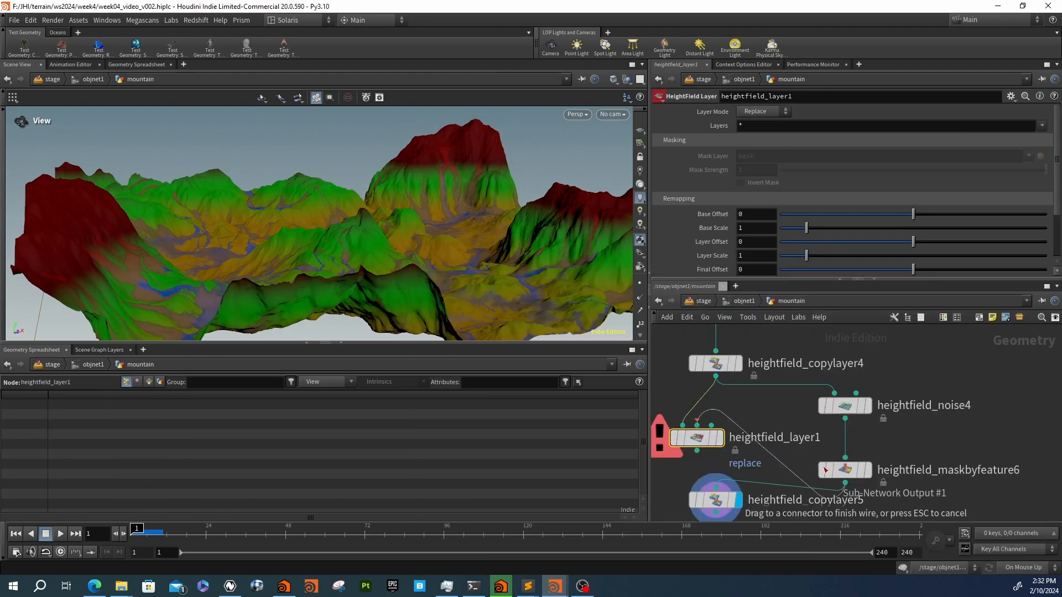
left_click(822, 469)
Restrict the HeightField Layer node to the "mask" layer and insert it just above the elevation copy layer
double_click(761, 126)
type("mask")
key("Return")
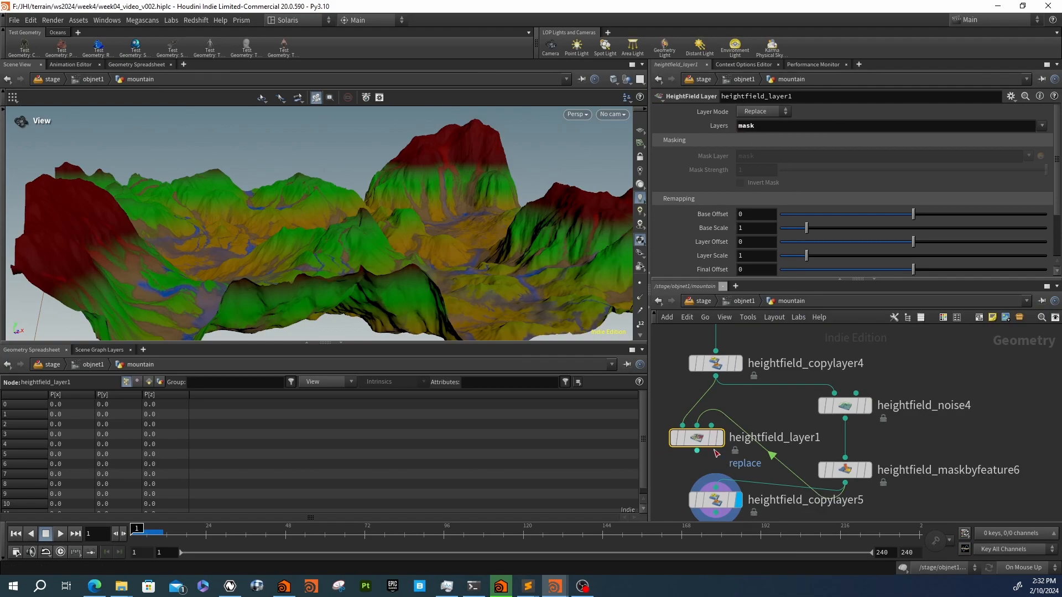
left_click_drag(698, 443, 723, 467)
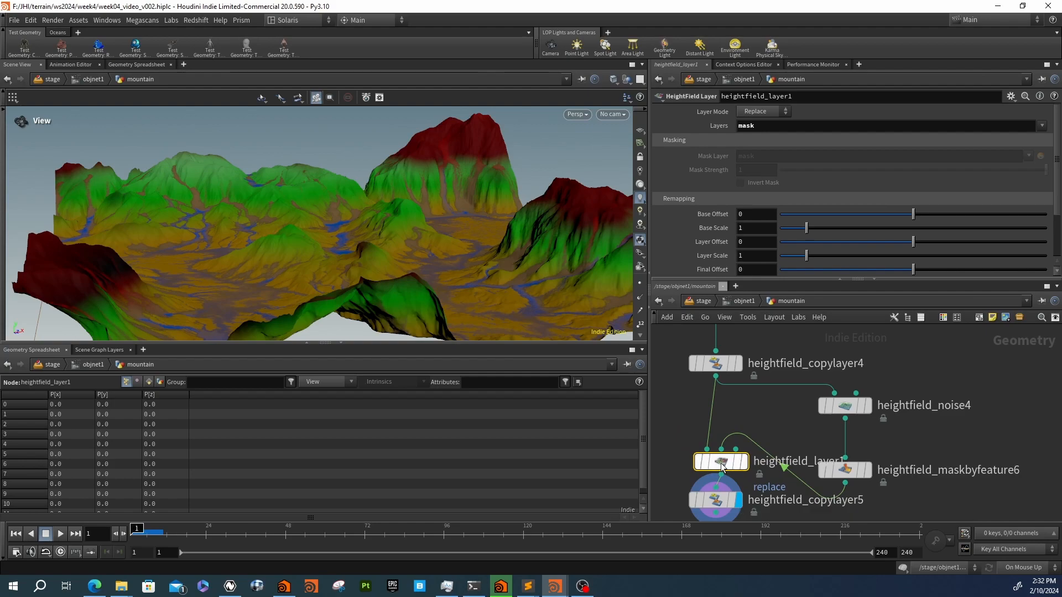
Display the elevation mask, HeightField Layer and floor copy layer nodes in turn to compare their terrain shapes and masks
mouse_move(739, 460)
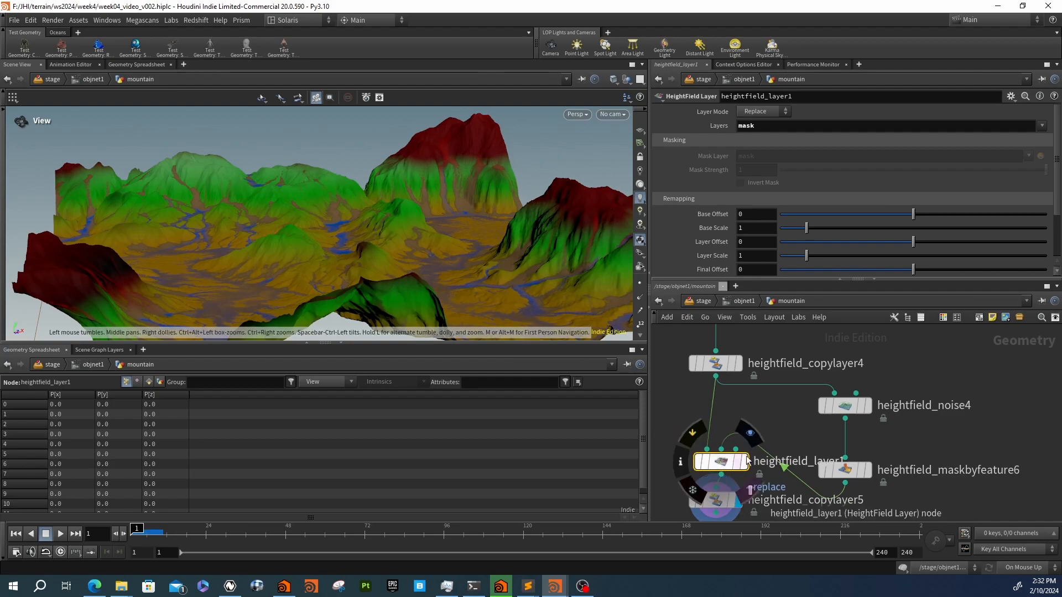
mouse_move(866, 470)
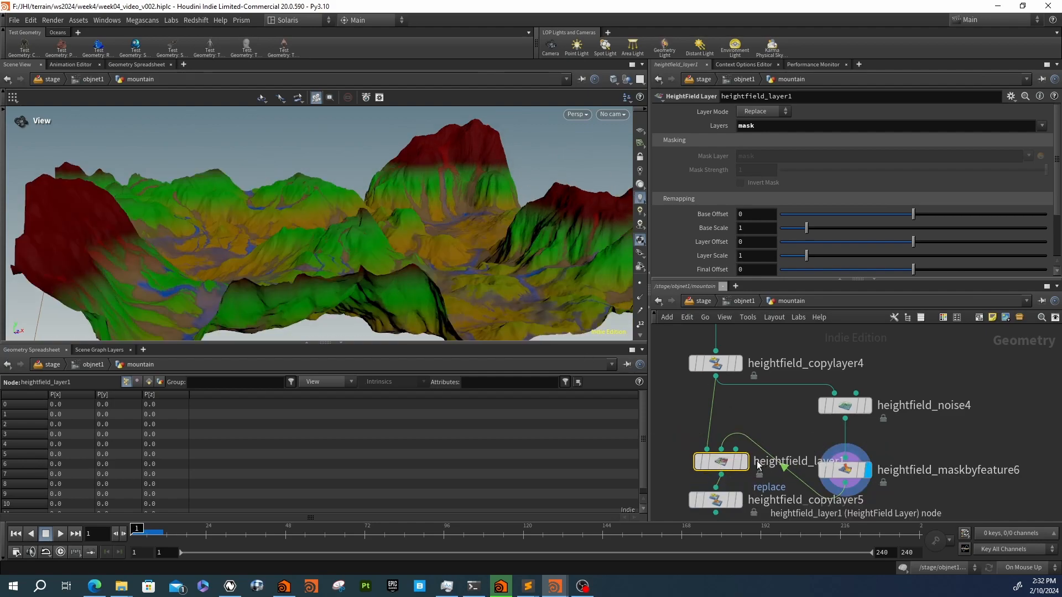
left_click(743, 461)
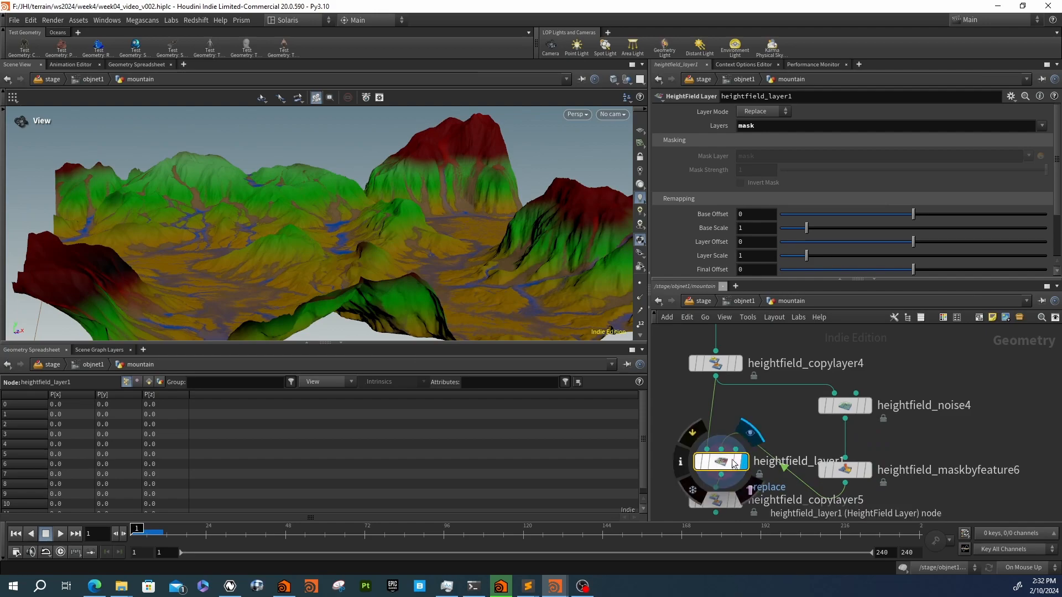
left_click(733, 364)
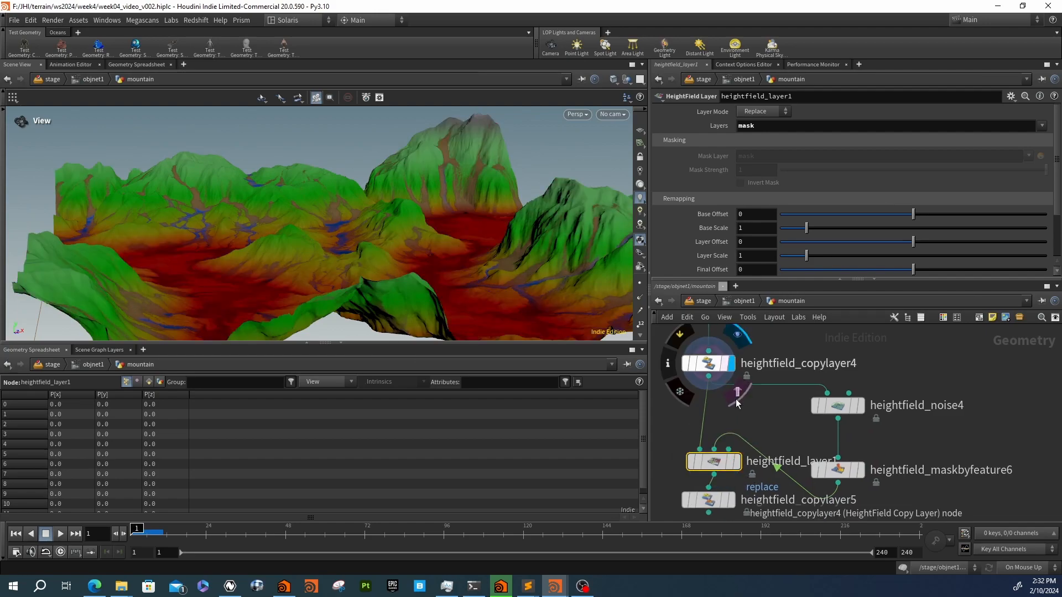
left_click(737, 462)
Set the noise above the elevation mask to amplitude 146 and element size 77
left_click(837, 406)
scroll(687, 203, "up", 3)
left_click_drag(856, 163, 816, 165)
left_click_drag(912, 179, 808, 179)
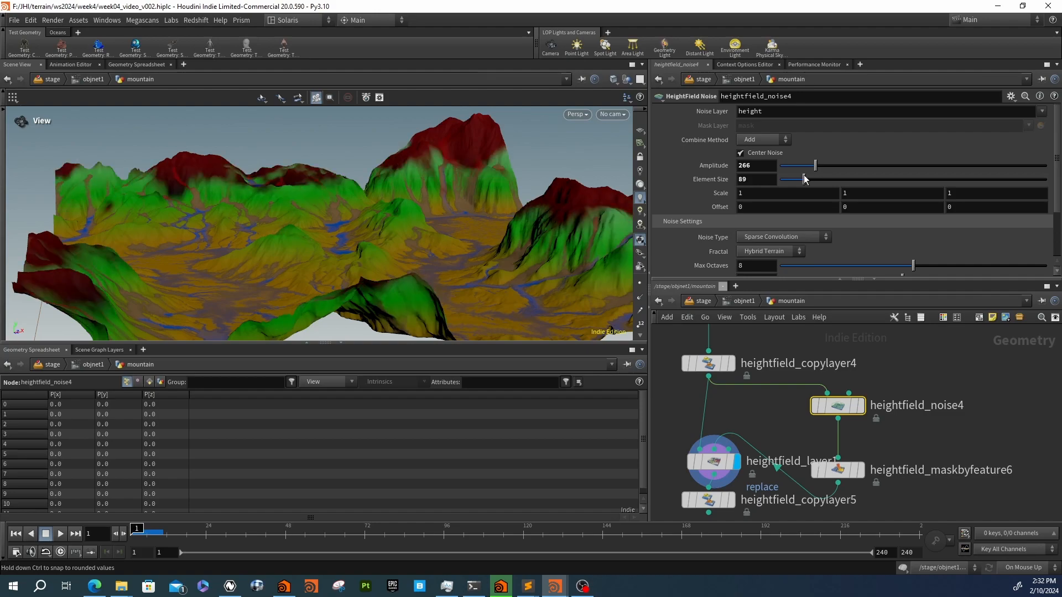
left_click_drag(809, 162, 801, 178)
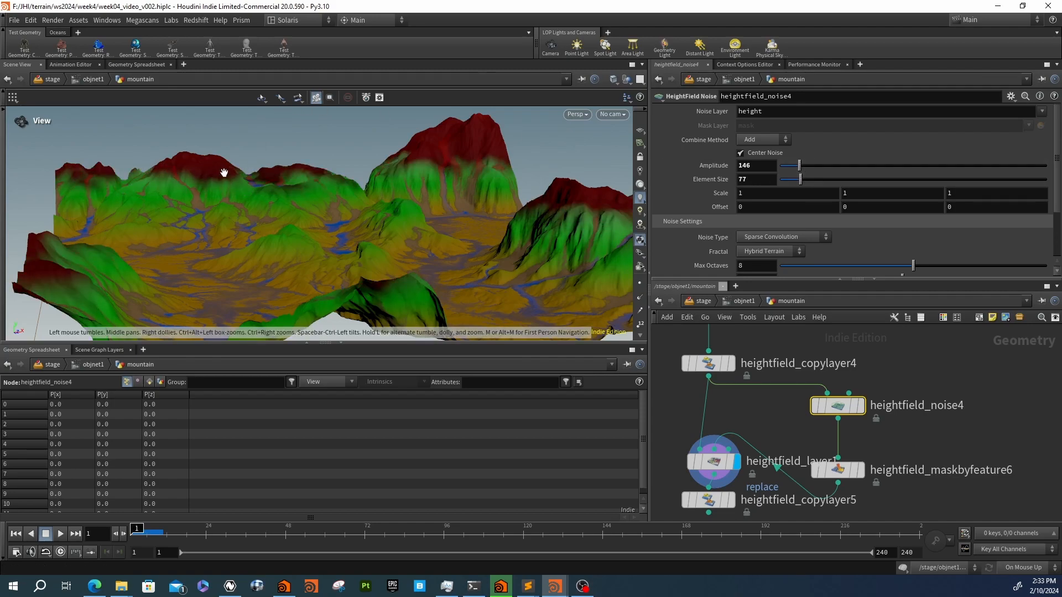
Examine the noise-broken elevation mask on the peaks and display the elevation copy layer's output
left_click_drag(444, 186, 296, 218)
left_click_drag(433, 227, 366, 249)
left_click_drag(458, 266, 359, 243)
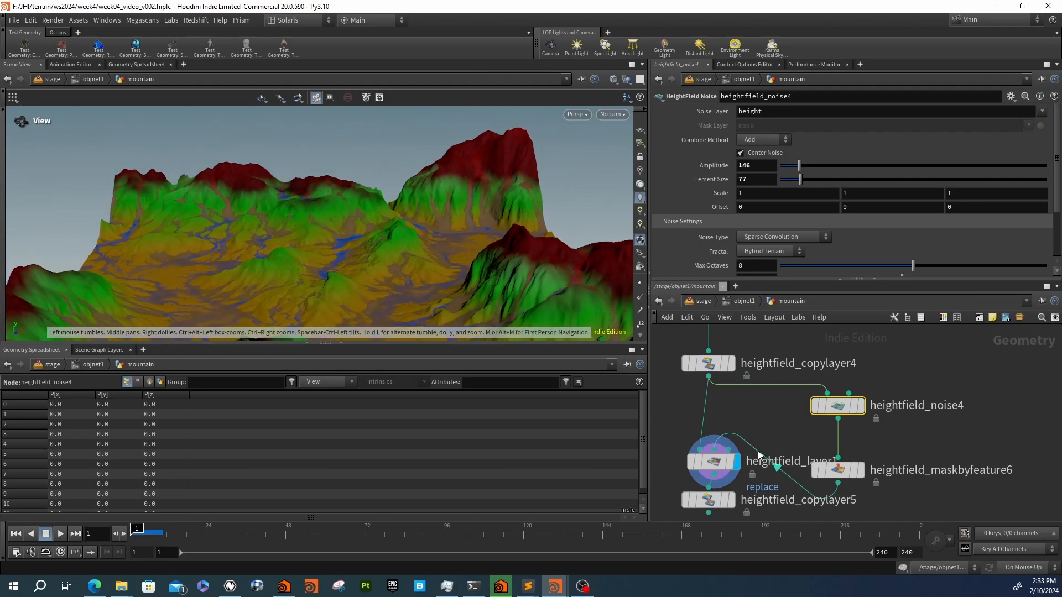
middle_click_drag(757, 454, 785, 384)
left_click(761, 430)
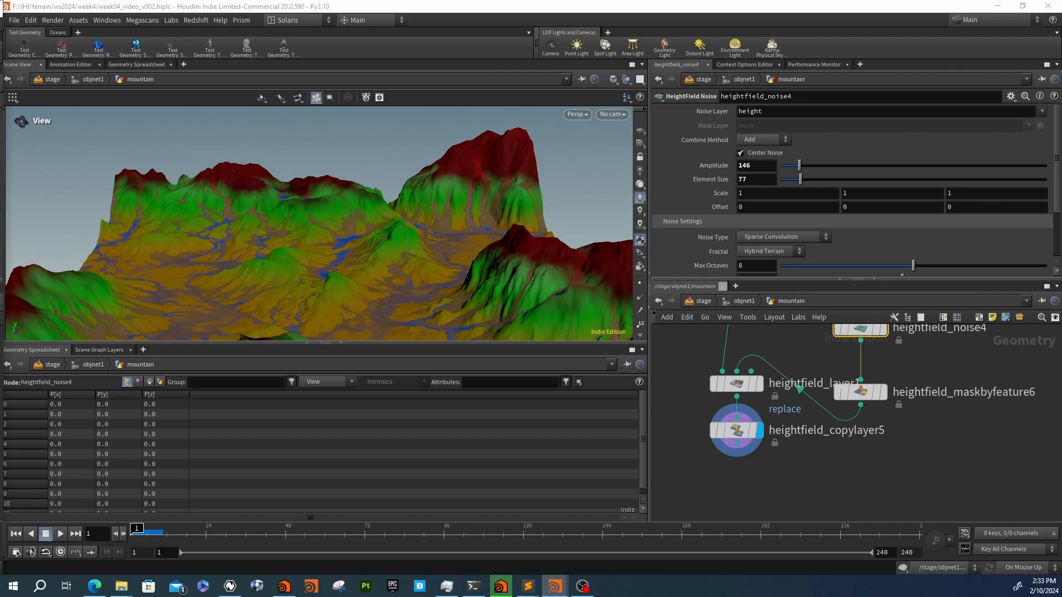
Add a Convert HeightField node below the elevation copy layer and connect it to that layer's output
middle_click_drag(747, 475, 737, 460)
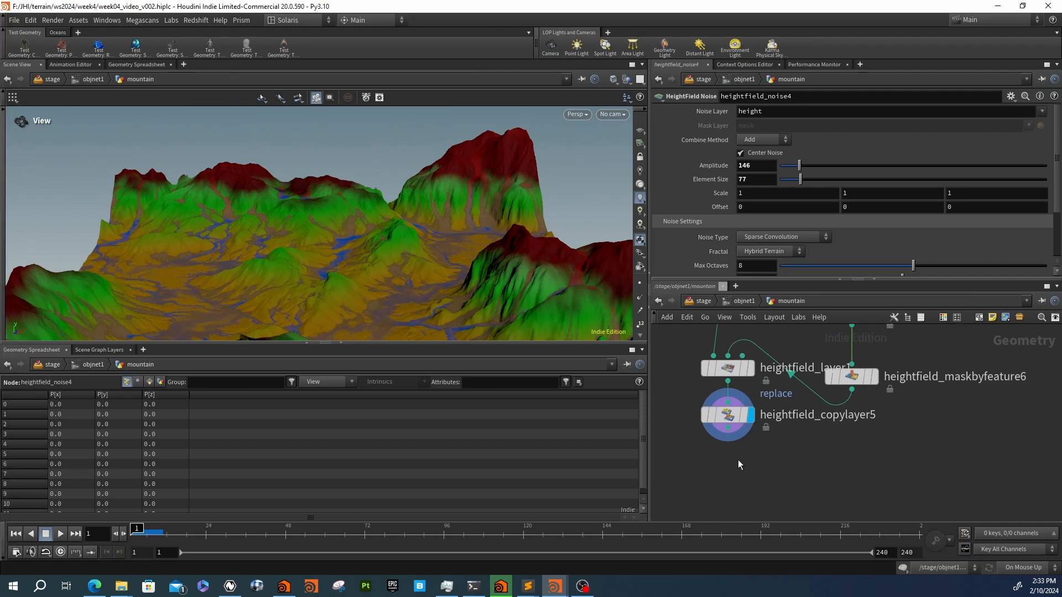
key("Tab")
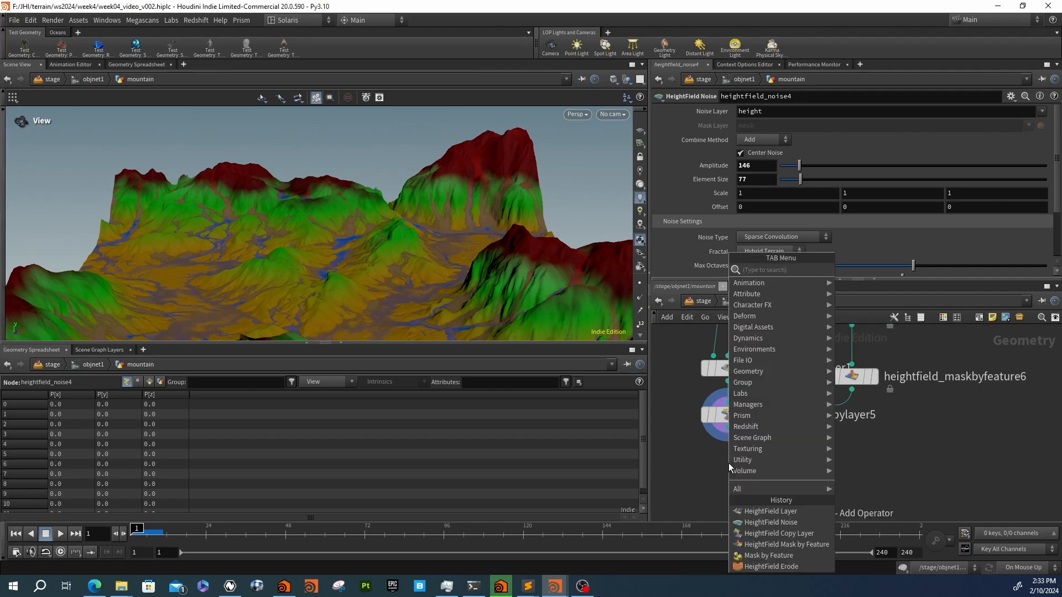
type("heicon")
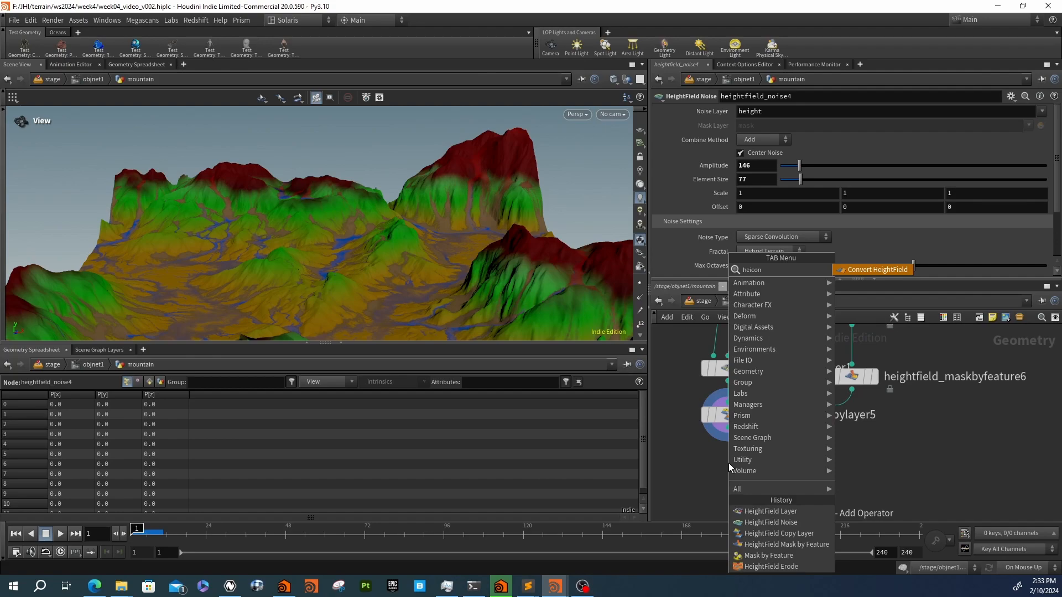
key("Return")
left_click_drag(728, 462, 875, 405)
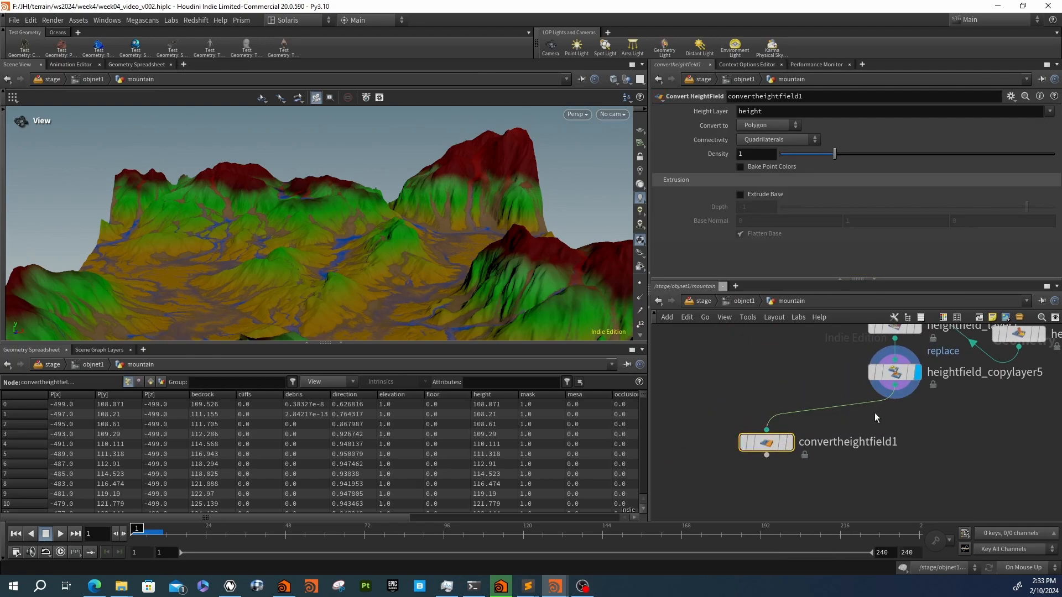
middle_click_drag(880, 476, 811, 478)
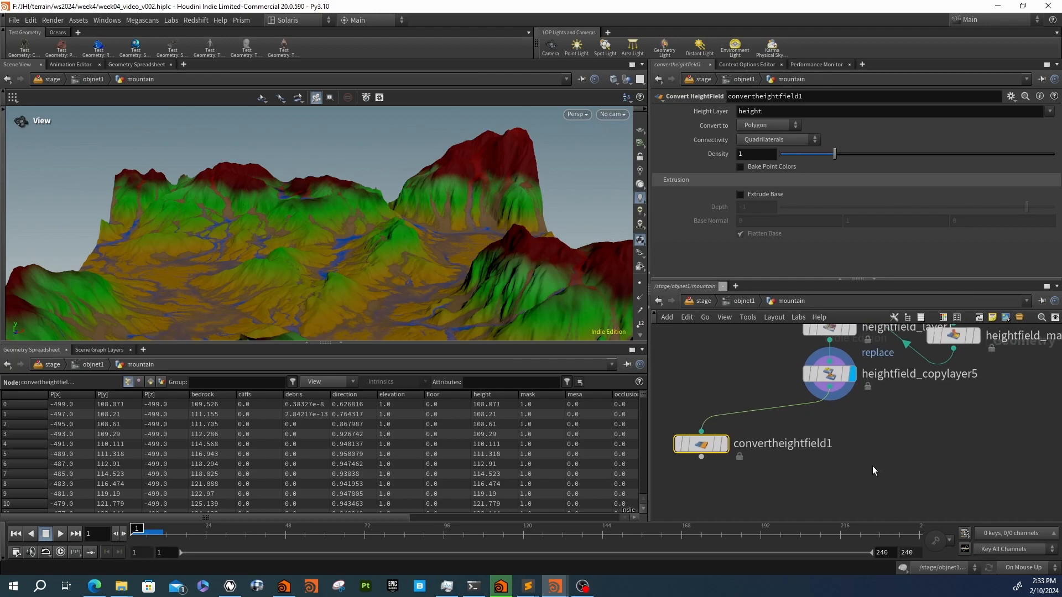
Duplicate the Convert HeightField node as a second branch from the elevation copy layer and set its density to .05
key("ctrl+c")
key("ctrl+v")
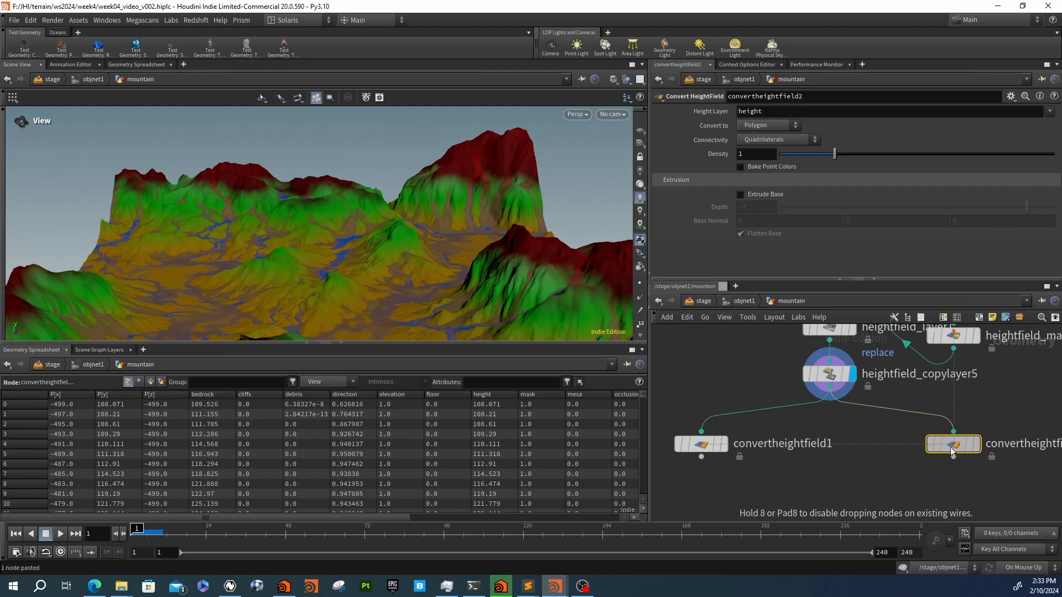
left_click(949, 446)
scroll(888, 486, "down", 3)
scroll(887, 486, "down", 2)
left_click(761, 156)
double_click(761, 156)
type(".05")
key("Return")
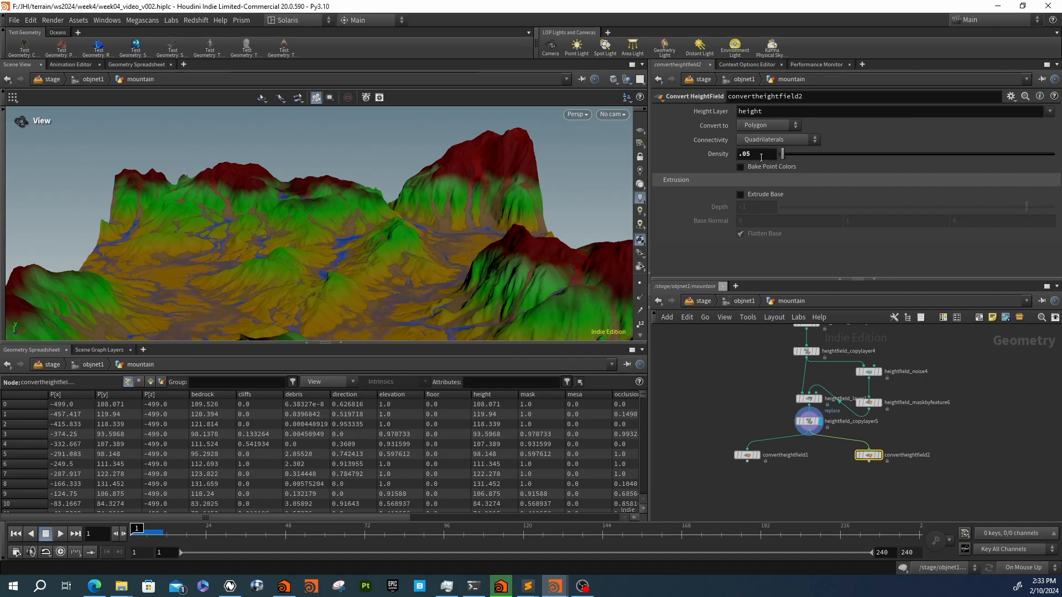
Add a Name node below the first Convert HeightField node and duplicate it below the second one
scroll(736, 491, "up", 4)
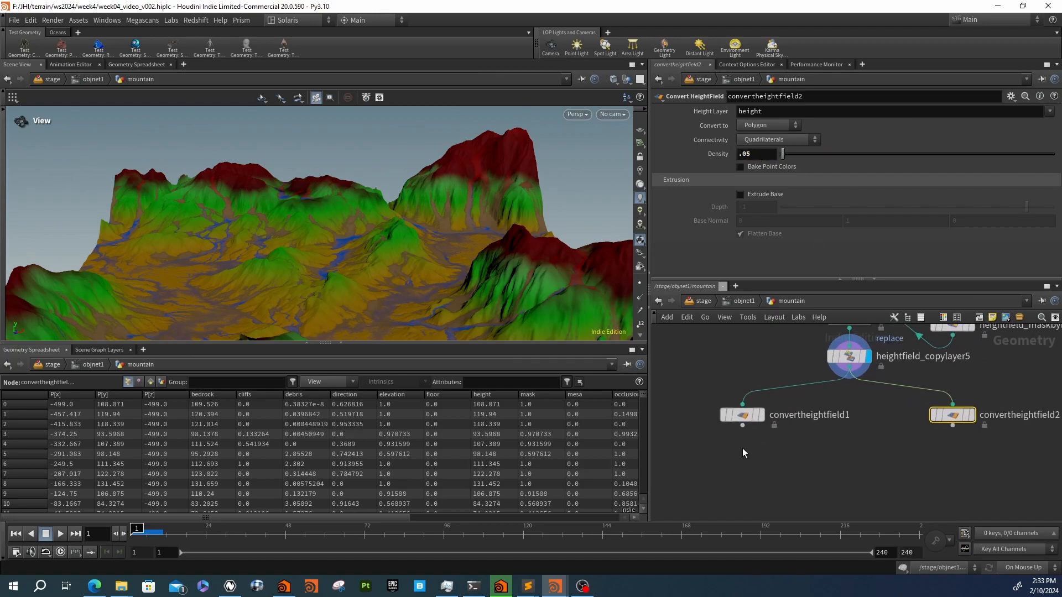
key("Tab")
type("nam")
key("Escape")
left_click(744, 469)
key("ctrl+c")
key("ctrl+v")
left_click_drag(952, 425, 986, 470)
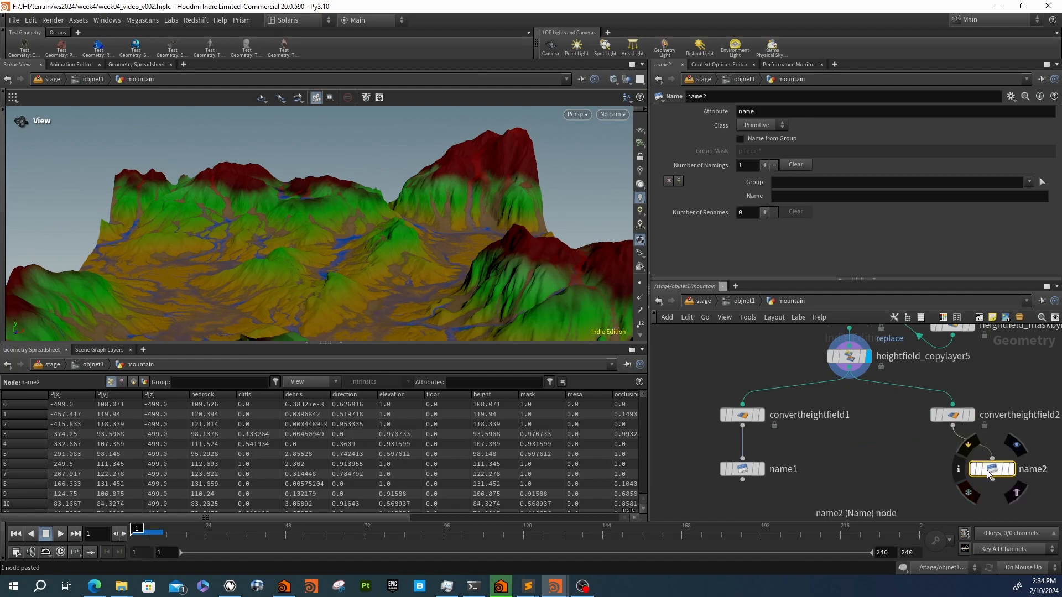
Set the name attribute to "RENDER" on the full-density branch and "Proxy" on the low-density branch
left_click(742, 469)
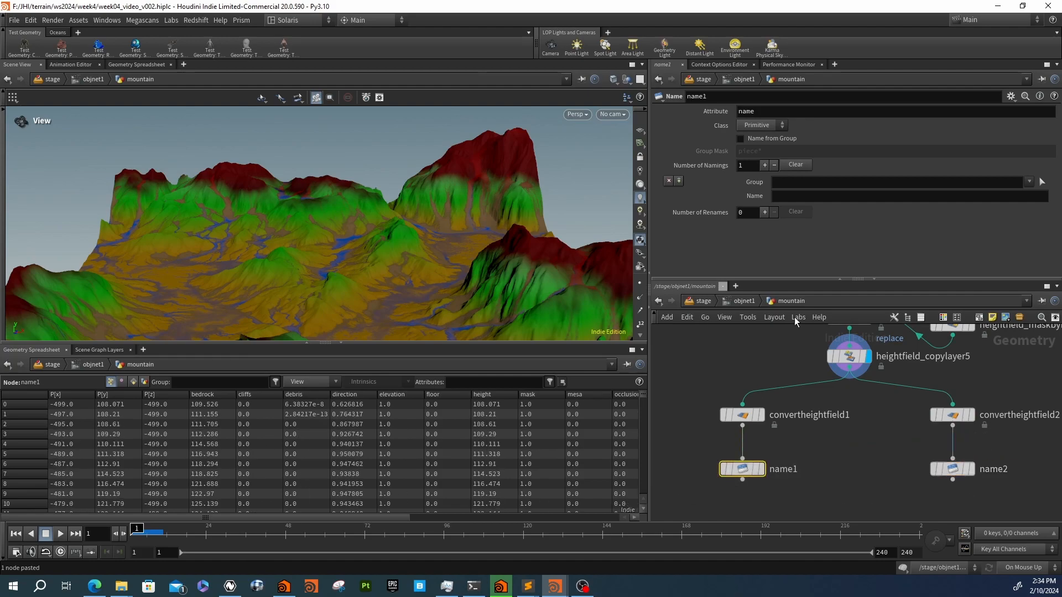
left_click(786, 196)
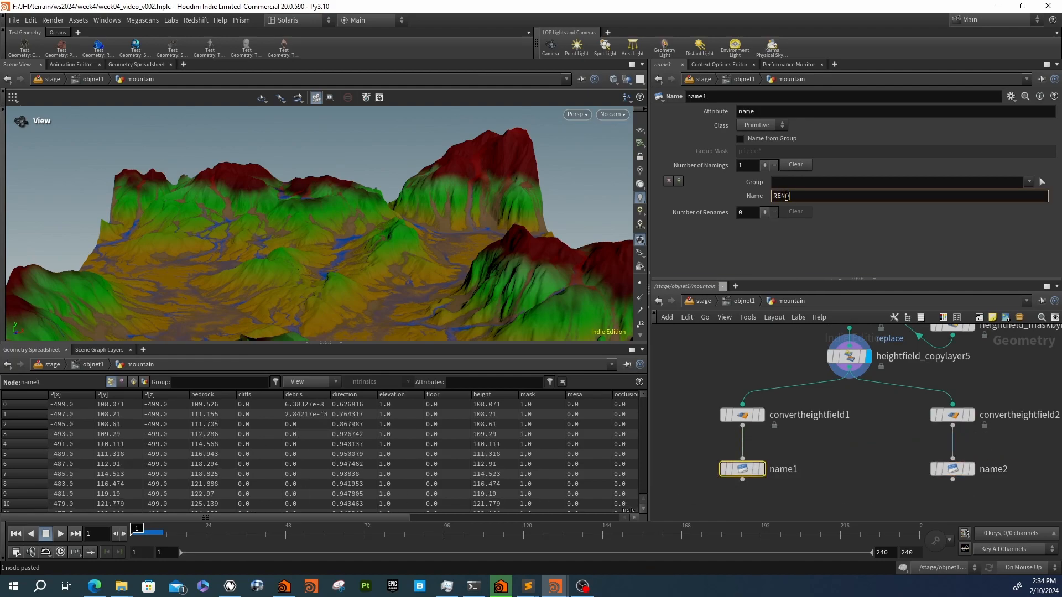
type("RENDER")
key("Return")
left_click(952, 469)
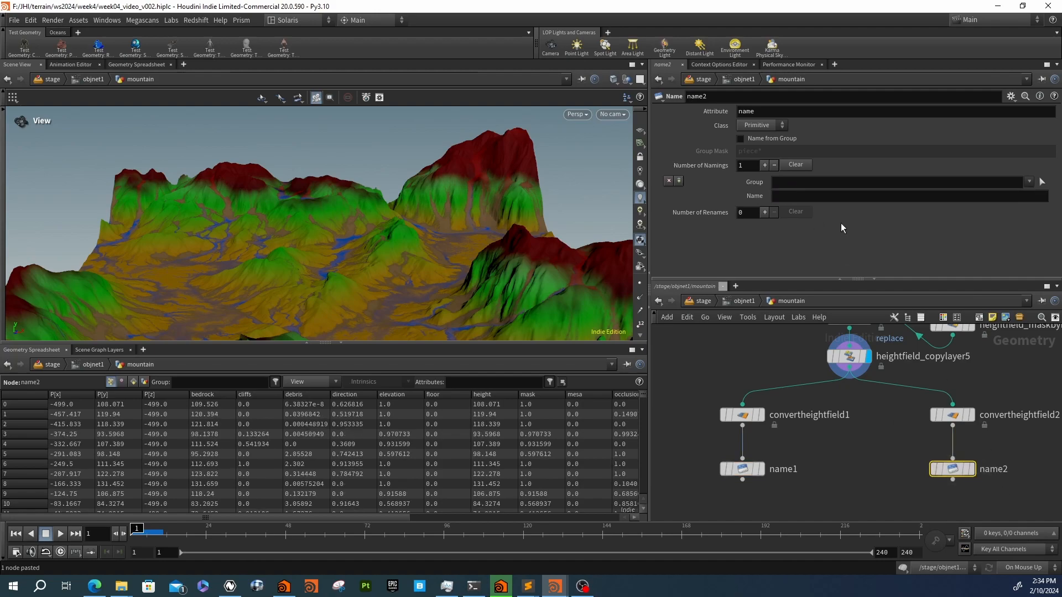
left_click(813, 196)
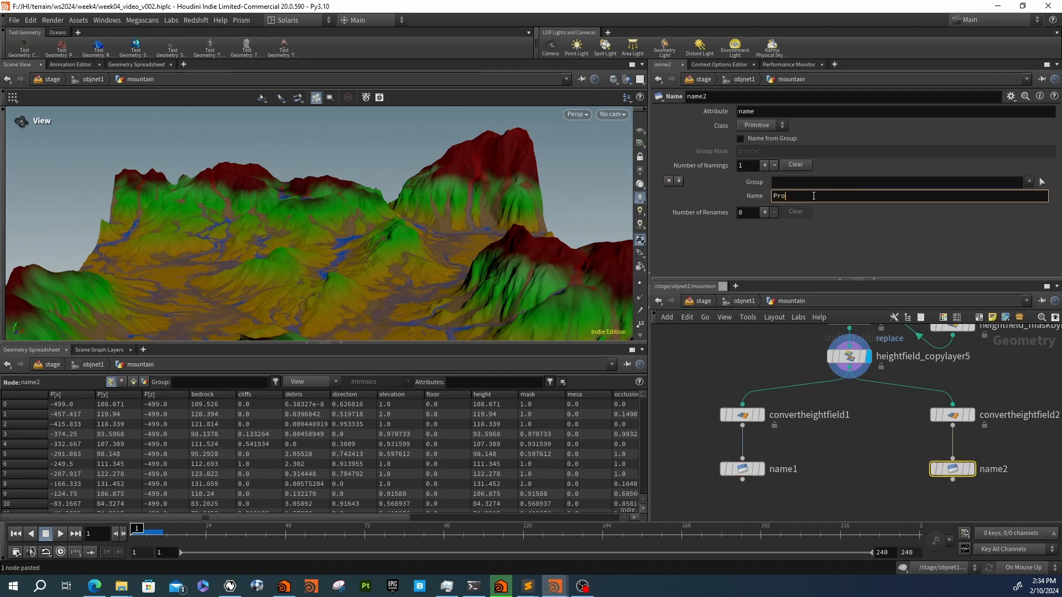
type("Proxy")
key("Return")
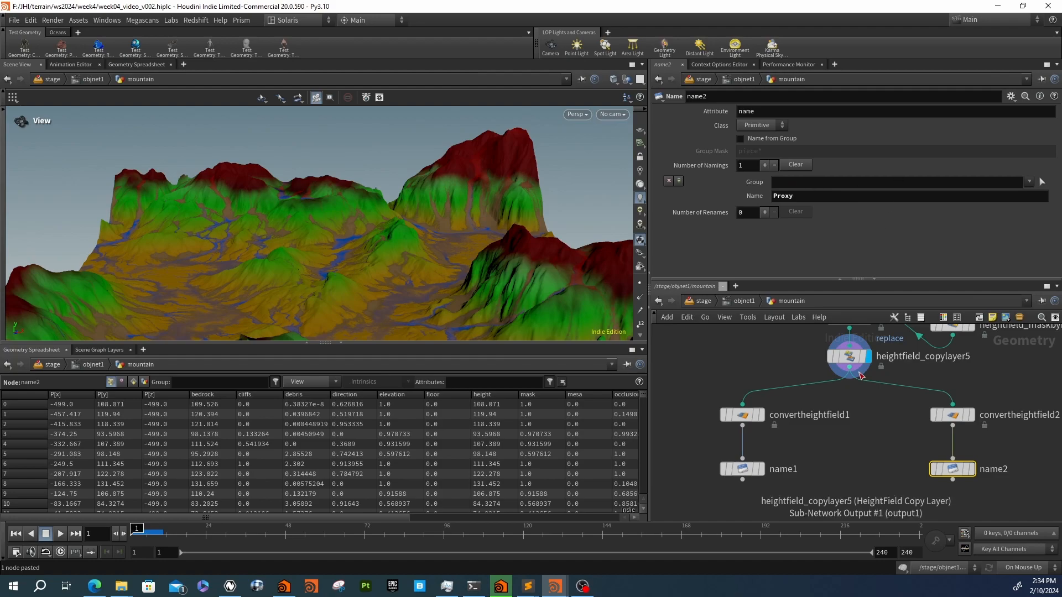
Add an Output node below the full-density branch's Name node and duplicate it below the proxy branch's Name node
scroll(819, 383, "down", 4)
scroll(801, 419, "up", 1)
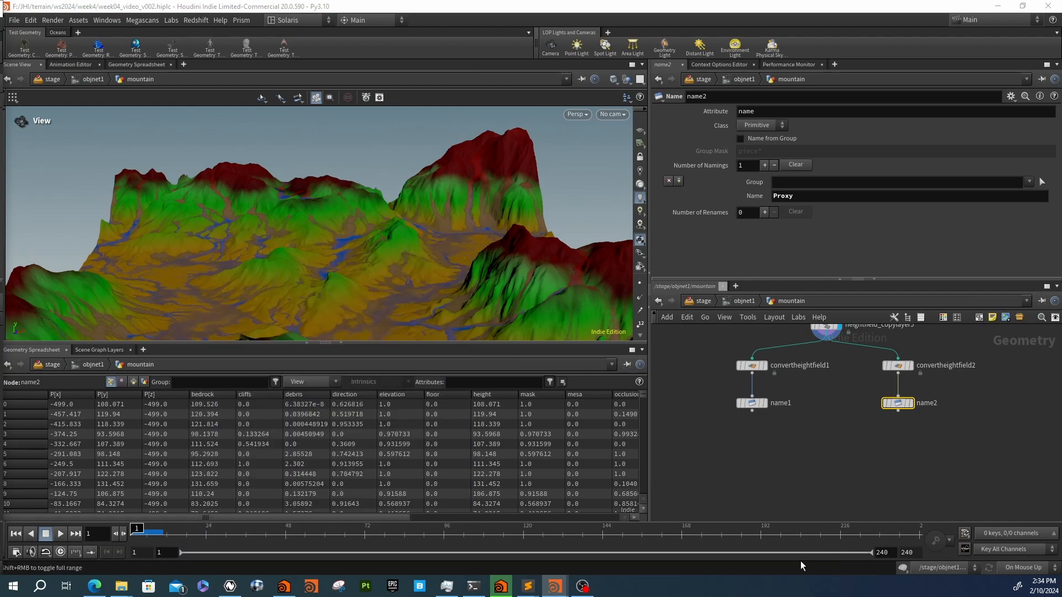
key("Tab")
type("outp")
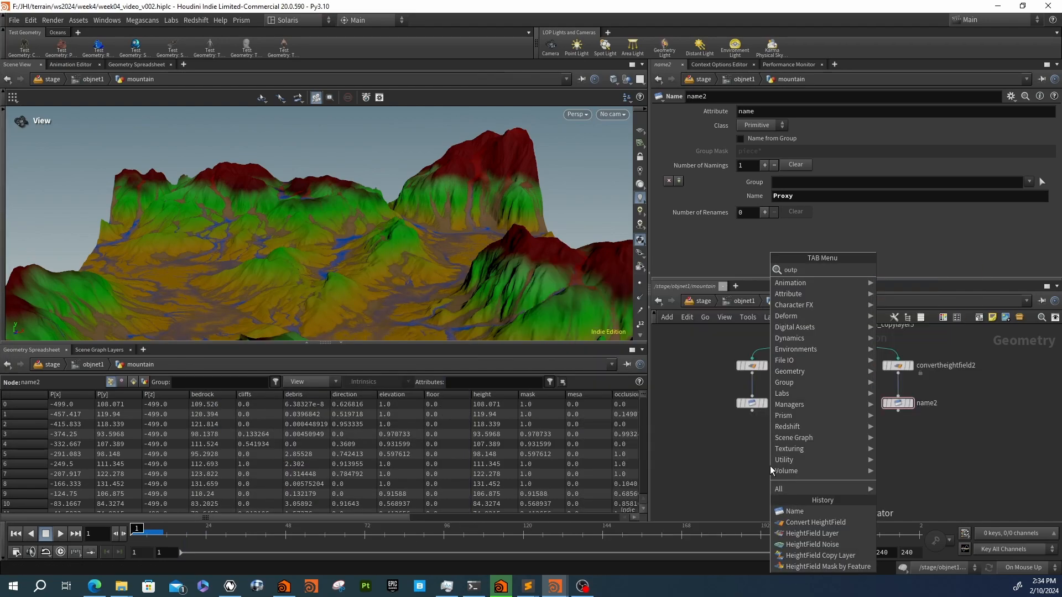
key("Return")
left_click(769, 465)
left_click_drag(774, 468, 756, 436)
key("ctrl+c")
key("ctrl+v")
mouse_move(907, 439)
left_mouse_down()
mouse_move(898, 410)
mouse_move(903, 438)
left_mouse_up()
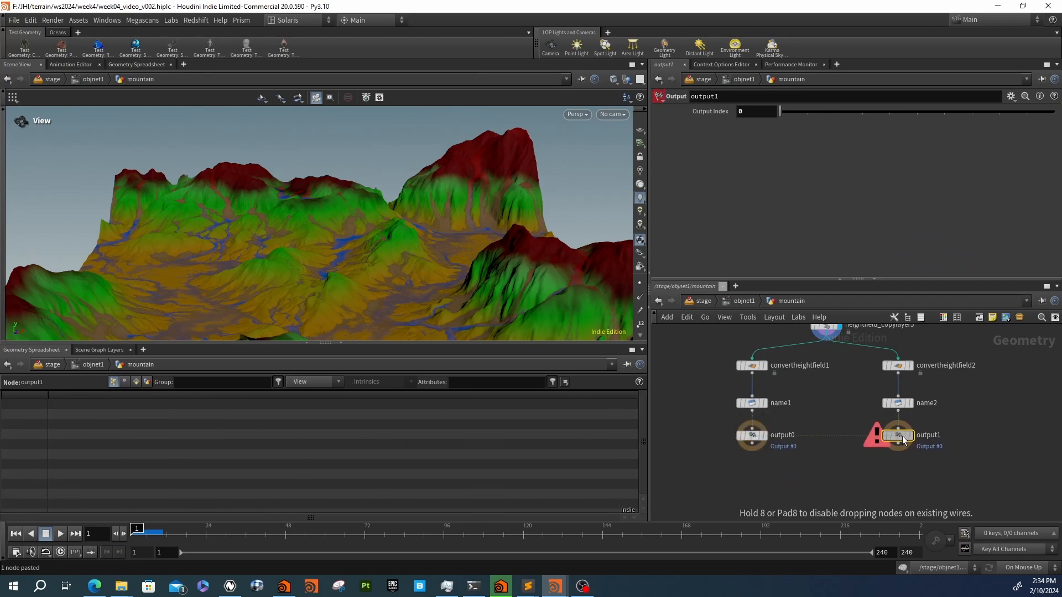
Set the proxy branch's output index to 1 and save the scene
left_click(748, 117)
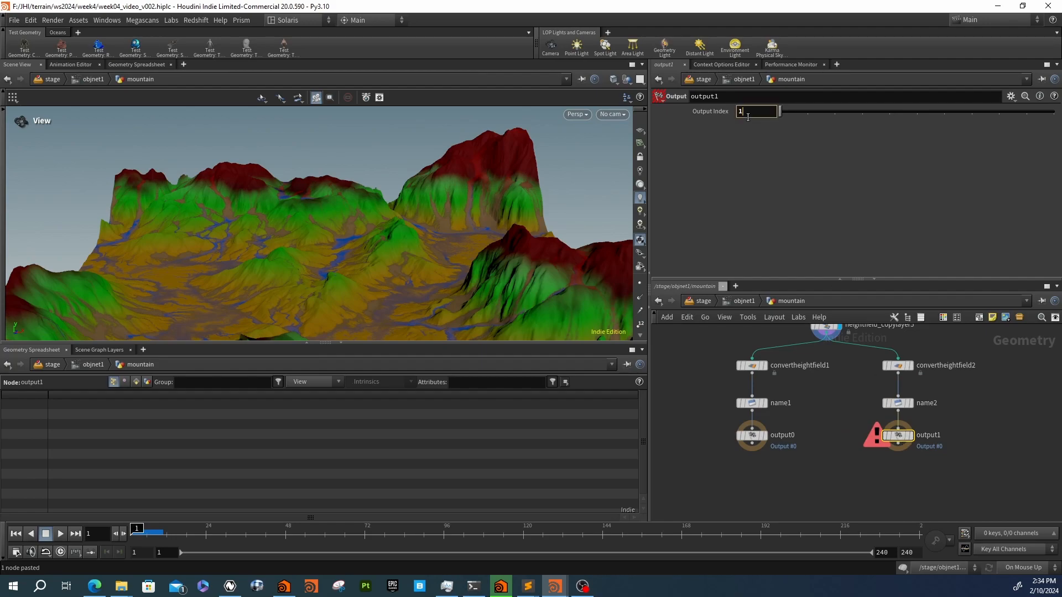
type("1")
key("Return")
scroll(807, 472, "down", 3)
key("ctrl+s")
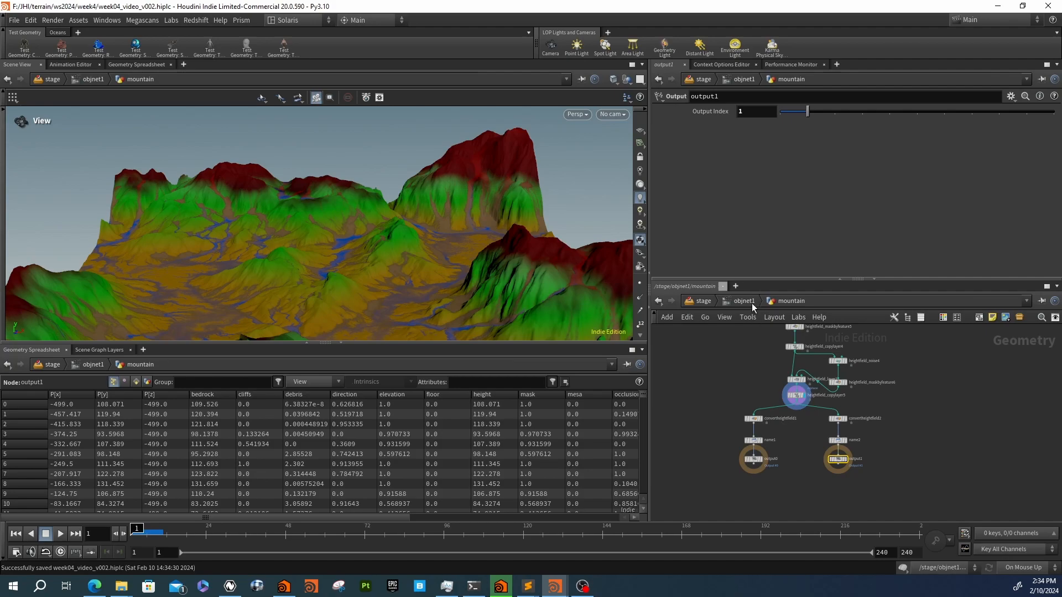
Return to the stage level and add a SOP Import node beside the object network
left_click(744, 301)
scroll(758, 387, "up", 2)
left_click(703, 301)
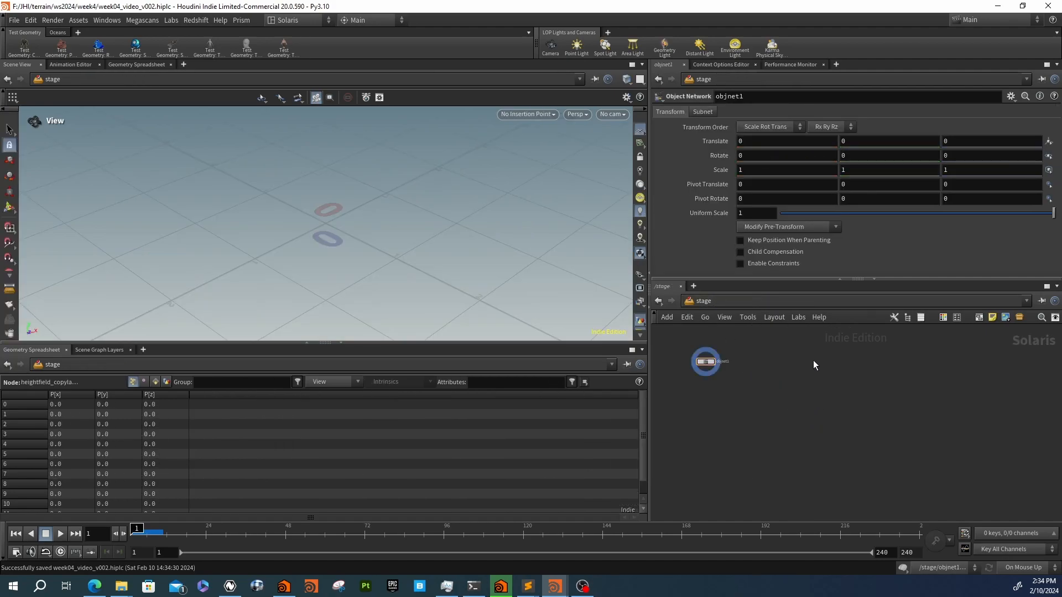
key("Tab")
type("sopi")
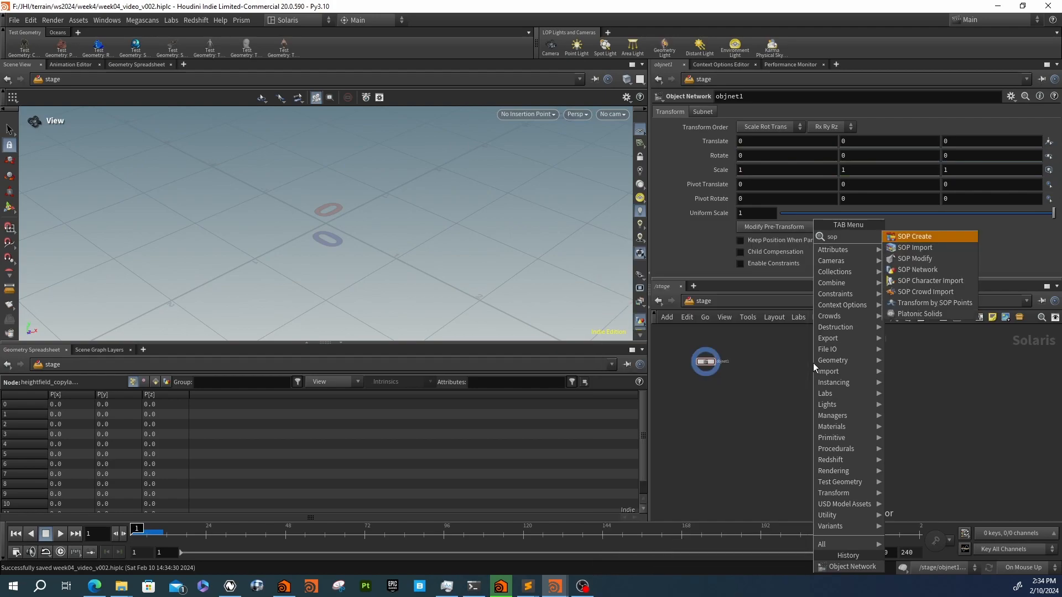
key("Return")
left_click(813, 363)
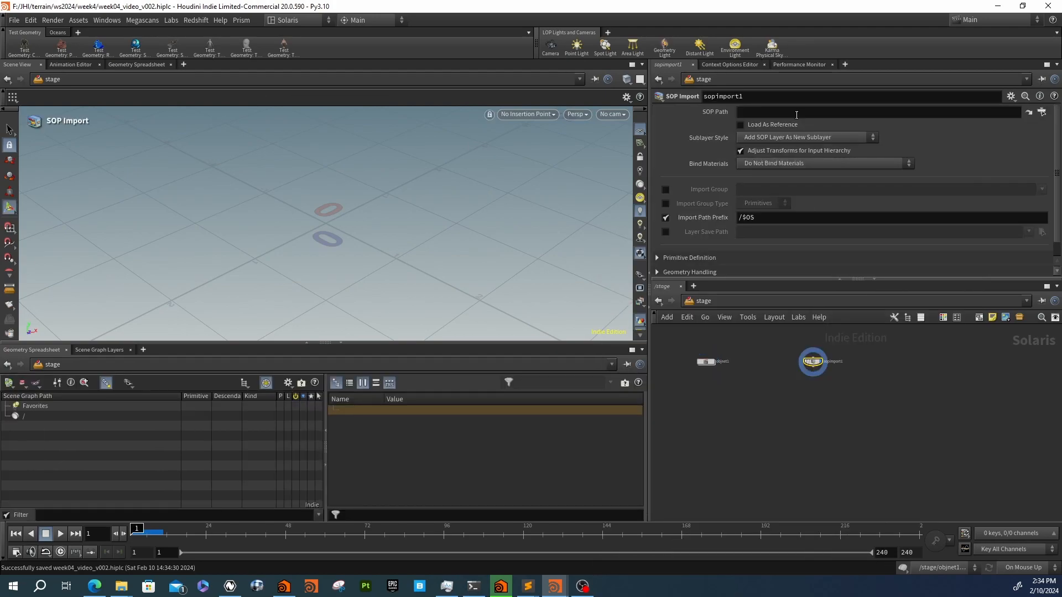
Point the SOP Import's SOP path to output0 inside the mountain geometry of objnet1
left_click(1042, 111)
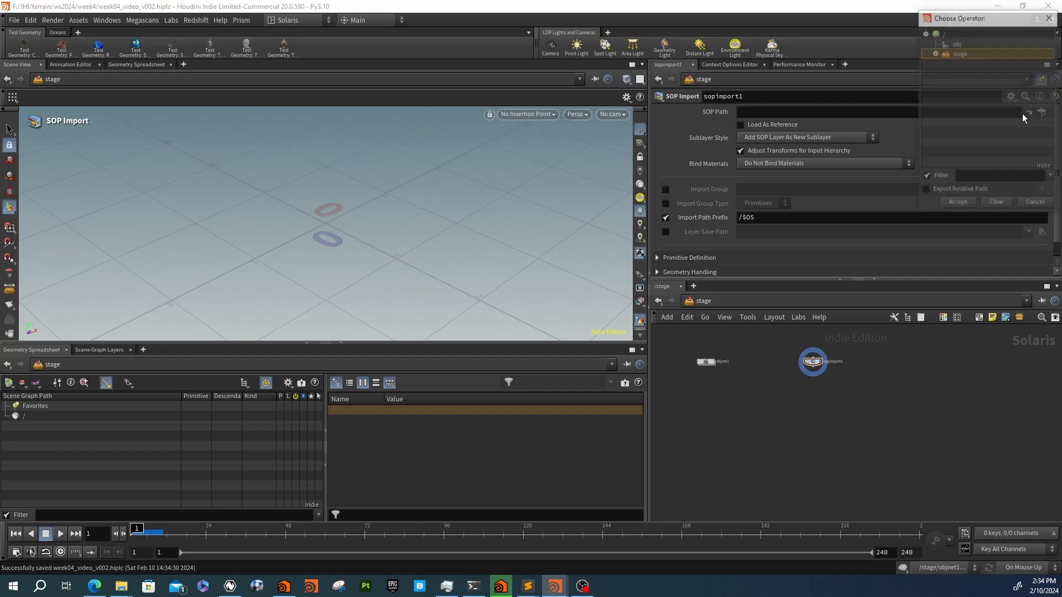
left_click(934, 53)
left_click(945, 63)
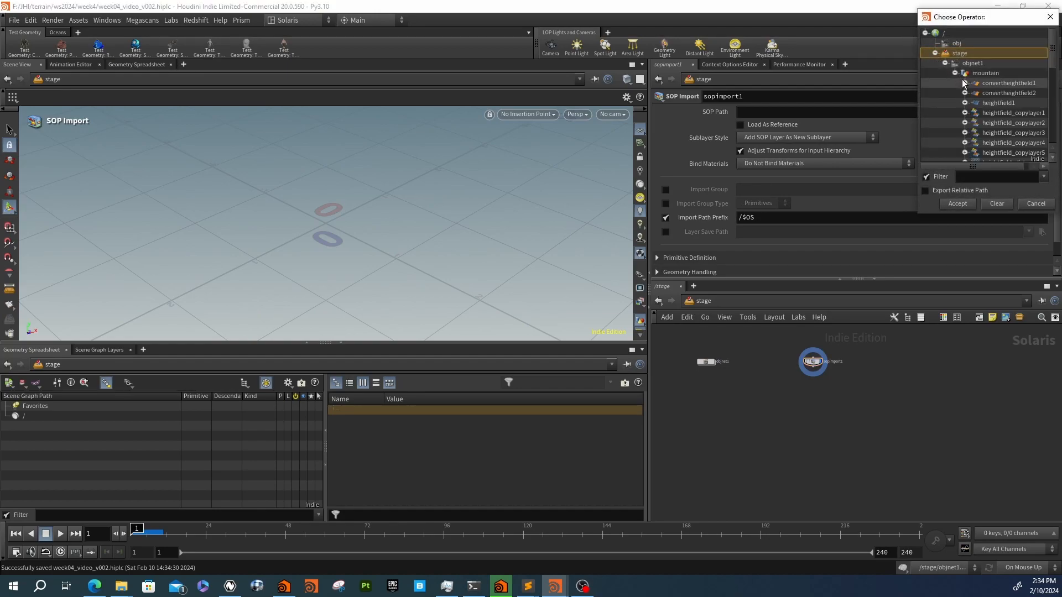
scroll(964, 105, "down", 6)
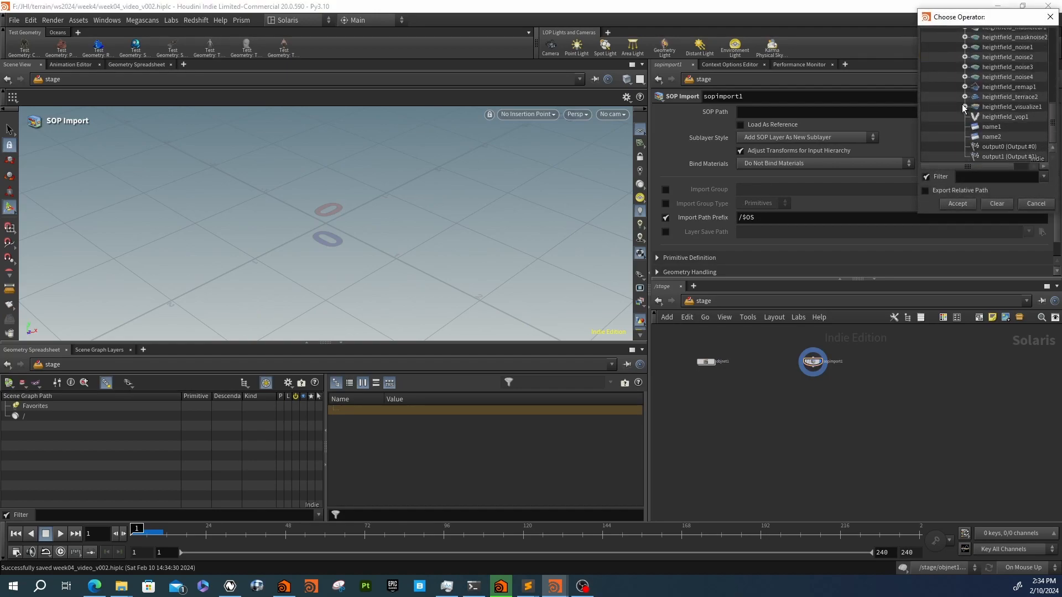
left_click(1008, 146)
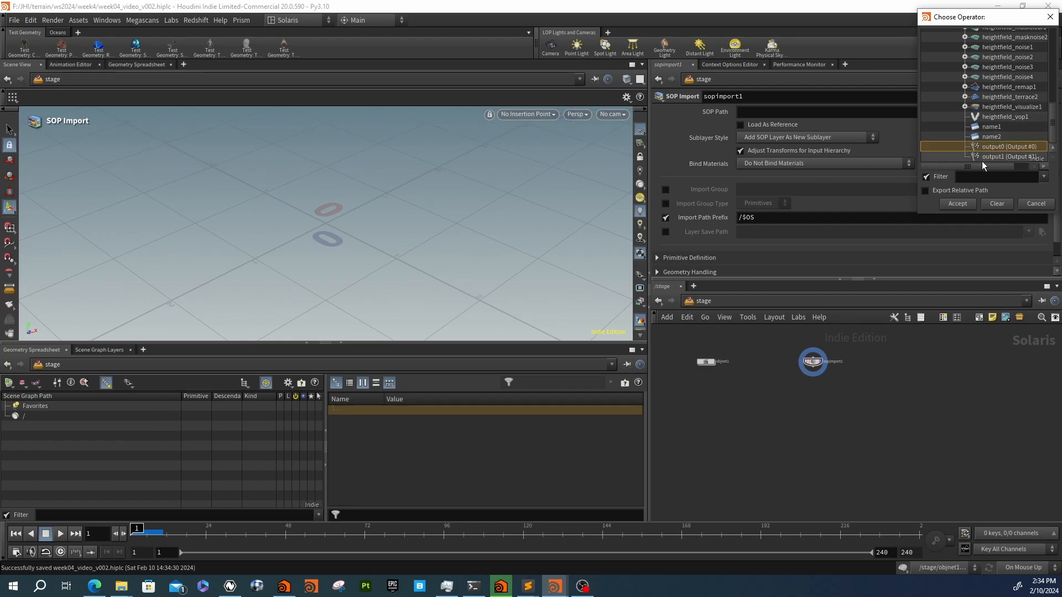
left_click(957, 203)
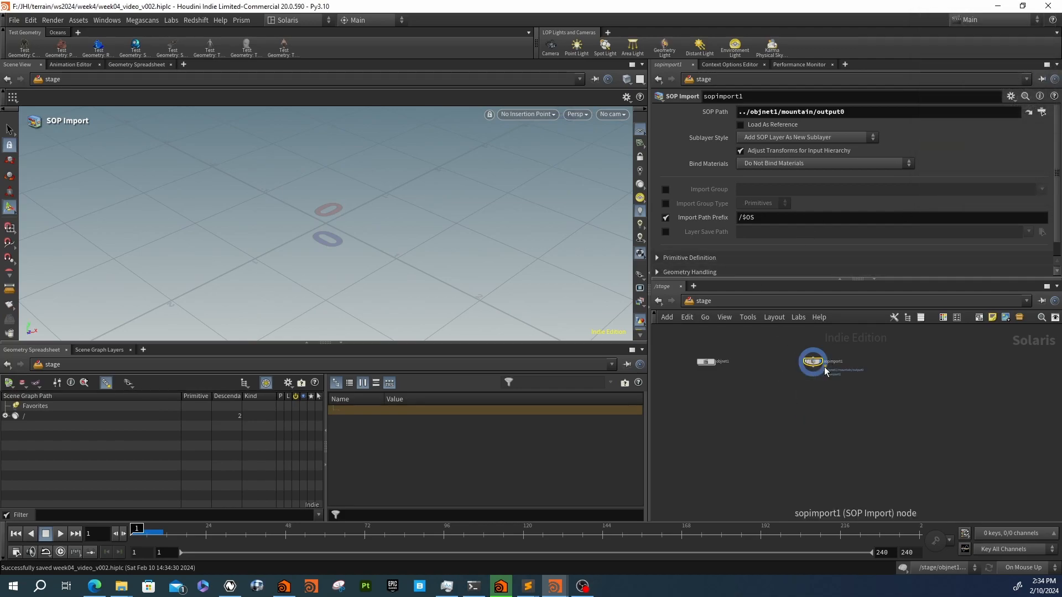
Duplicate the SOP Import below the first, set its SOP path to ../objnet1/mountain/output1, and expand both imports in the scene graph
key("ctrl+c")
key("ctrl+v")
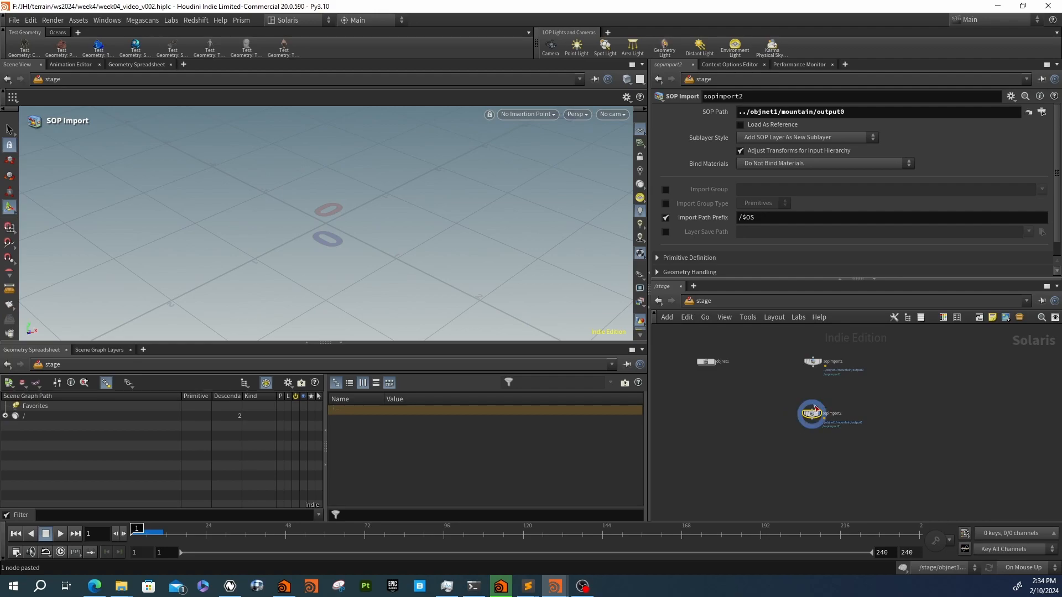
left_click_drag(815, 416, 816, 385)
left_click(849, 112)
type("1")
key("Return")
left_click(5, 415)
left_click(15, 426)
left_click(15, 446)
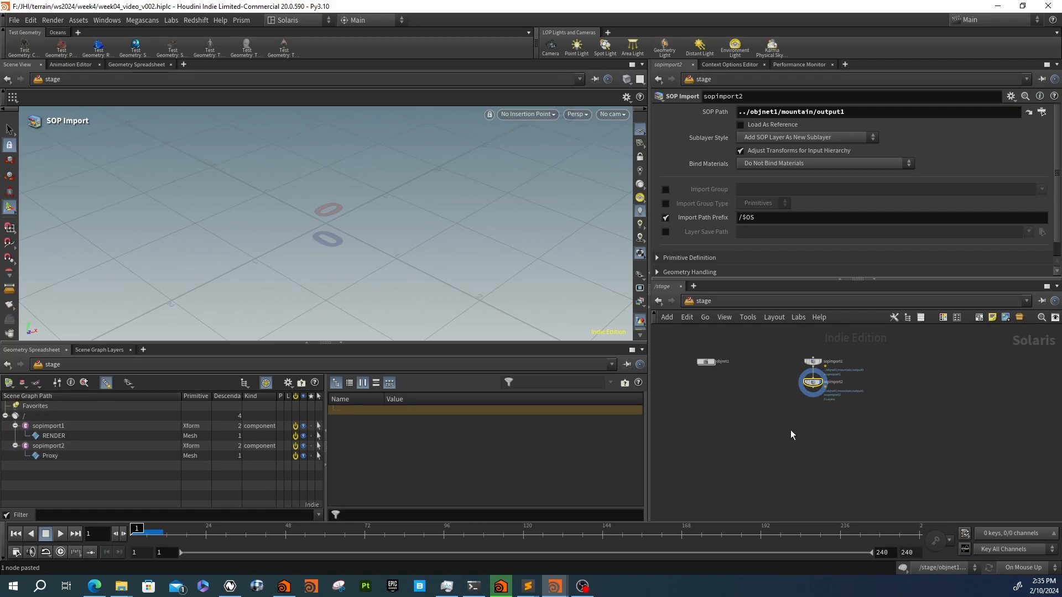
Set the import path prefix of both SOP Import nodes to /geo and expand the geo primitive in the scene graph
left_click_drag(801, 388, 801, 388)
double_click(750, 217)
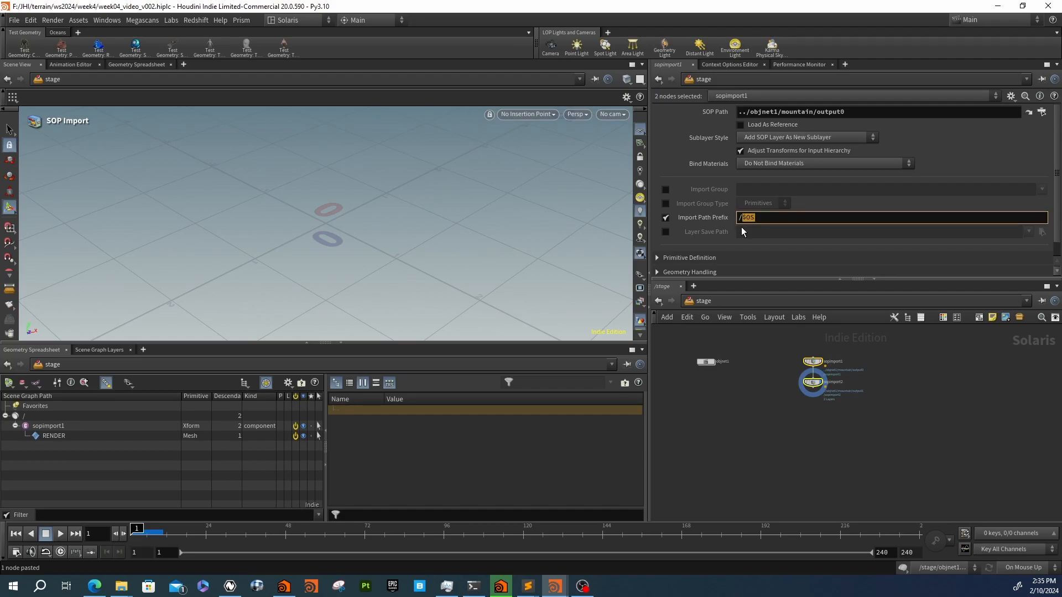
type("geo")
key("Return")
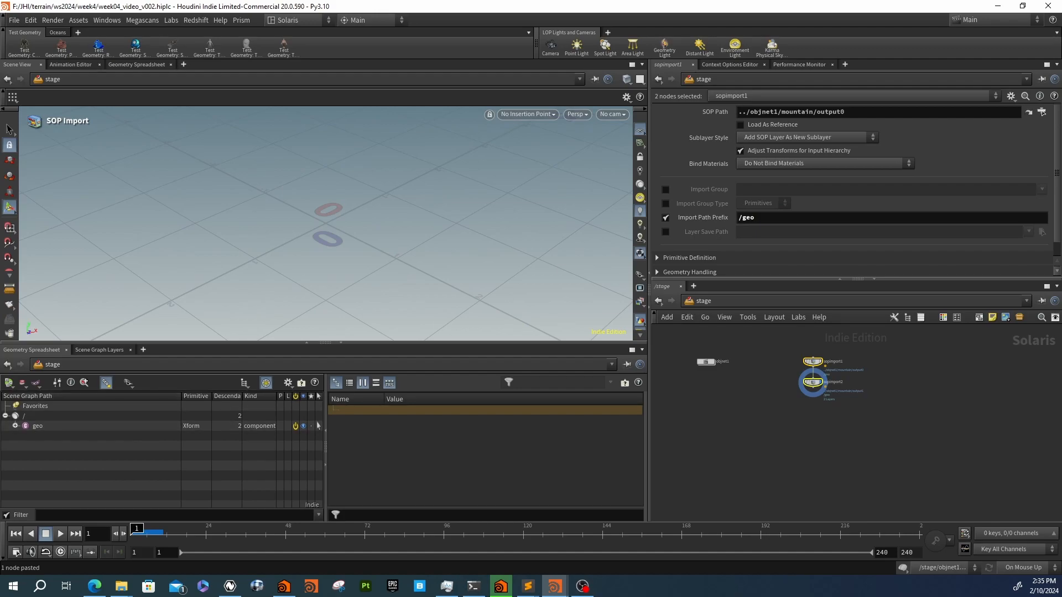
left_click(15, 426)
left_click(815, 405)
scroll(808, 384, "up", 3)
left_click(817, 380)
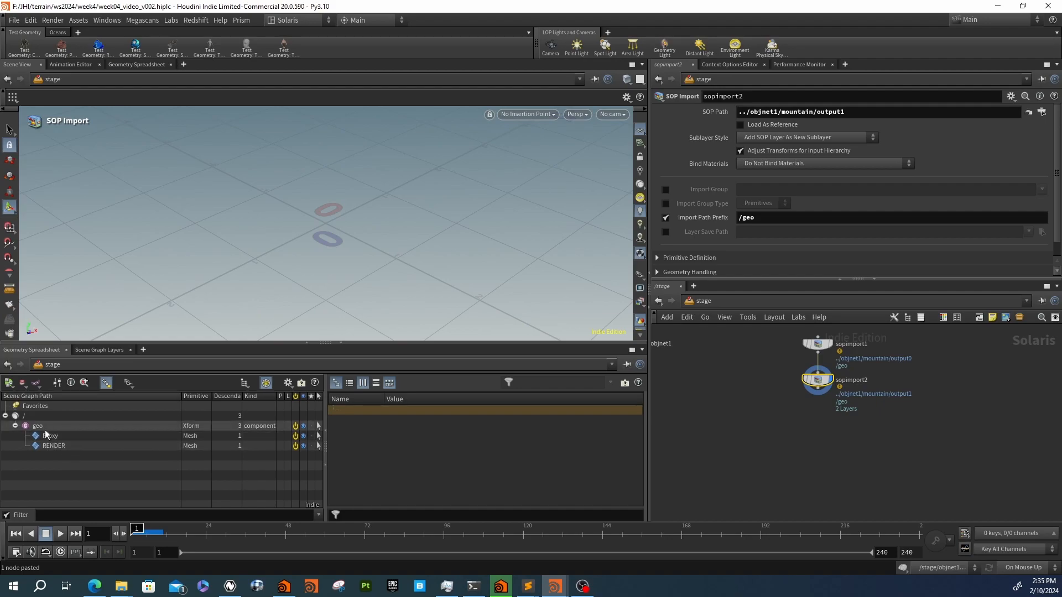
Add a Graft Stages node below the second SOP Import and wire that import into its grafting input
left_click(834, 433)
middle_click_drag(814, 433, 850, 441)
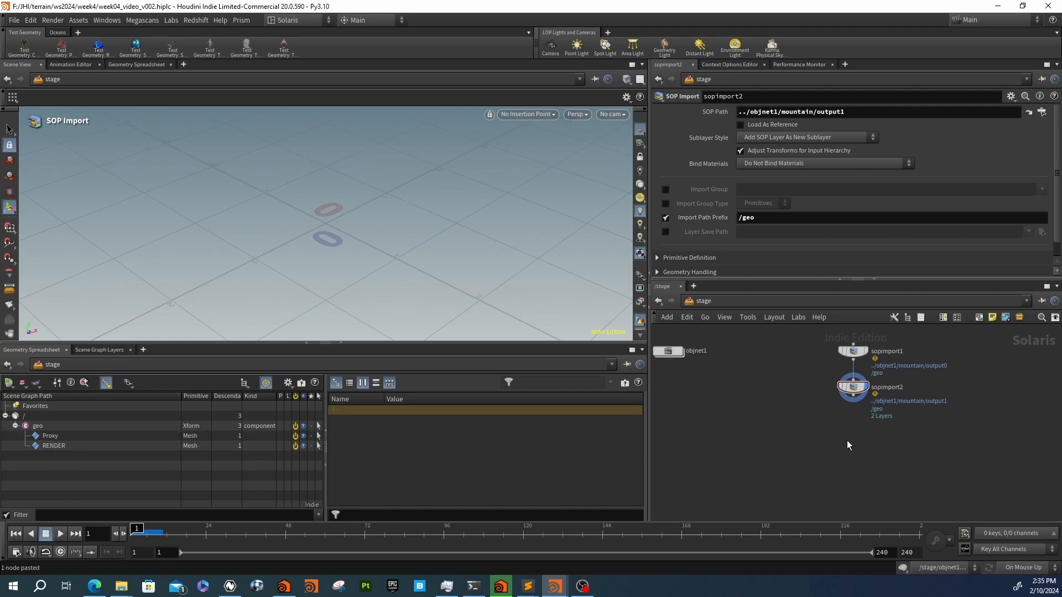
key("Tab")
type("gra")
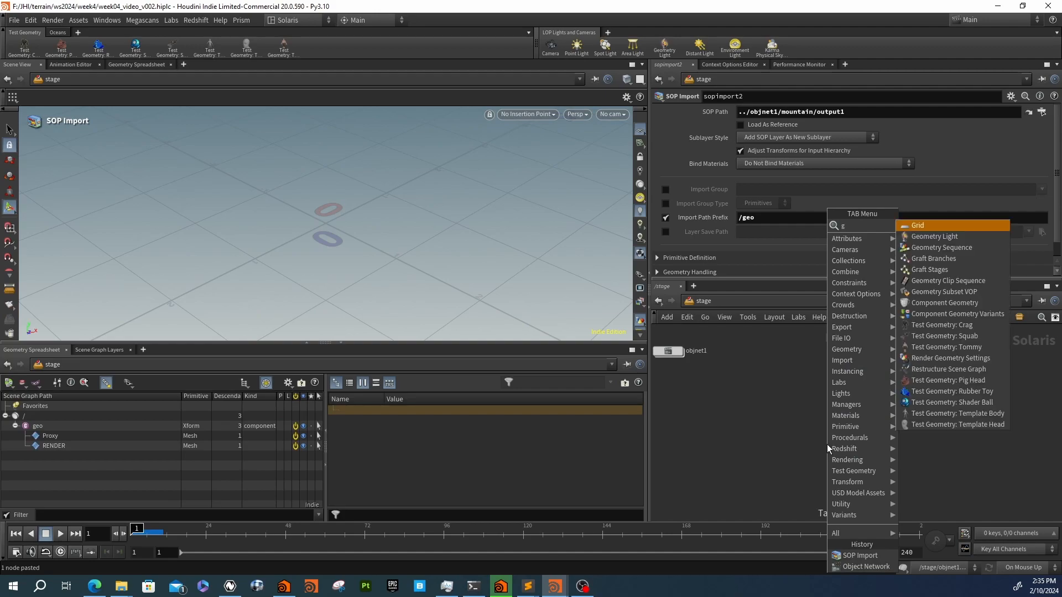
key("Down")
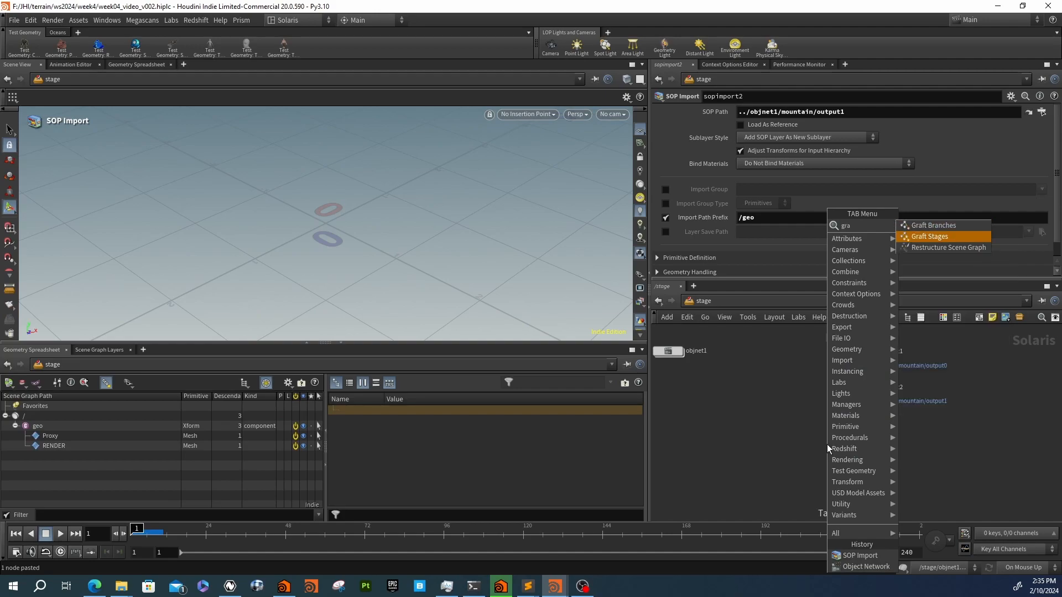
key("Return")
left_click(827, 444)
left_click_drag(827, 436, 863, 400)
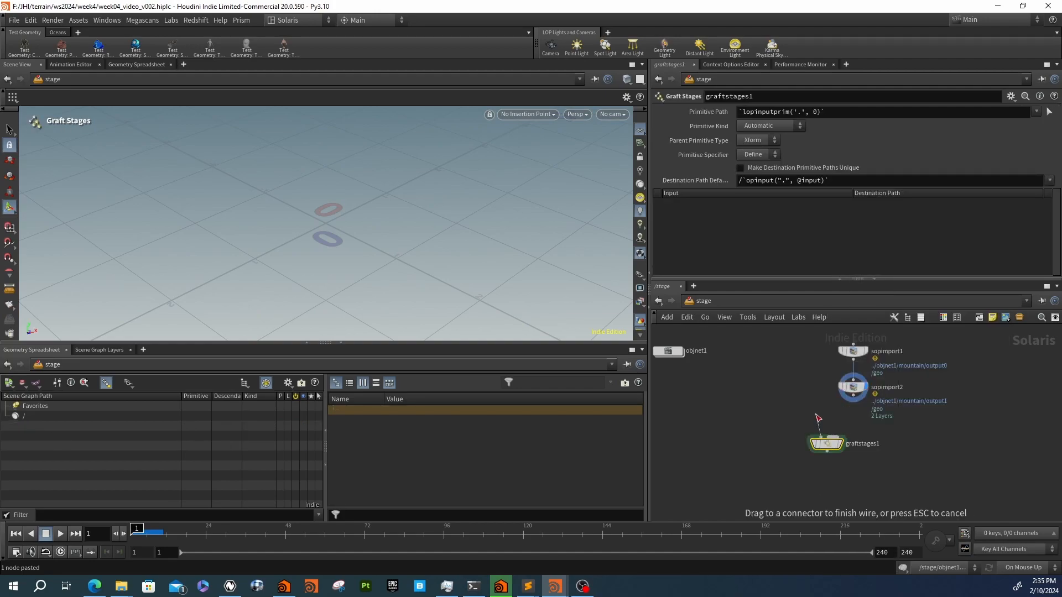
left_click(850, 414)
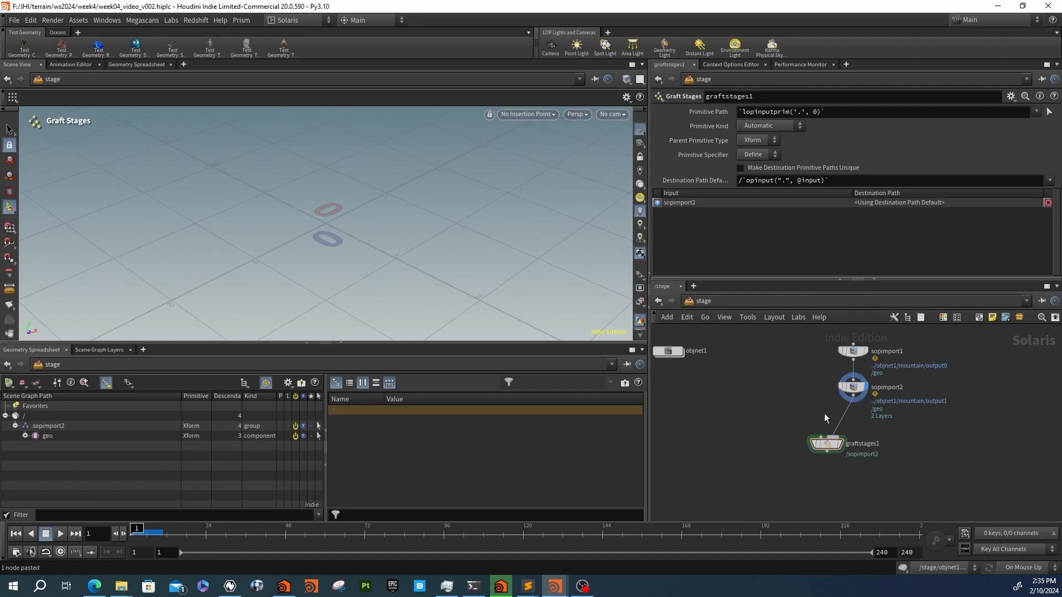
left_click_drag(832, 444, 851, 445)
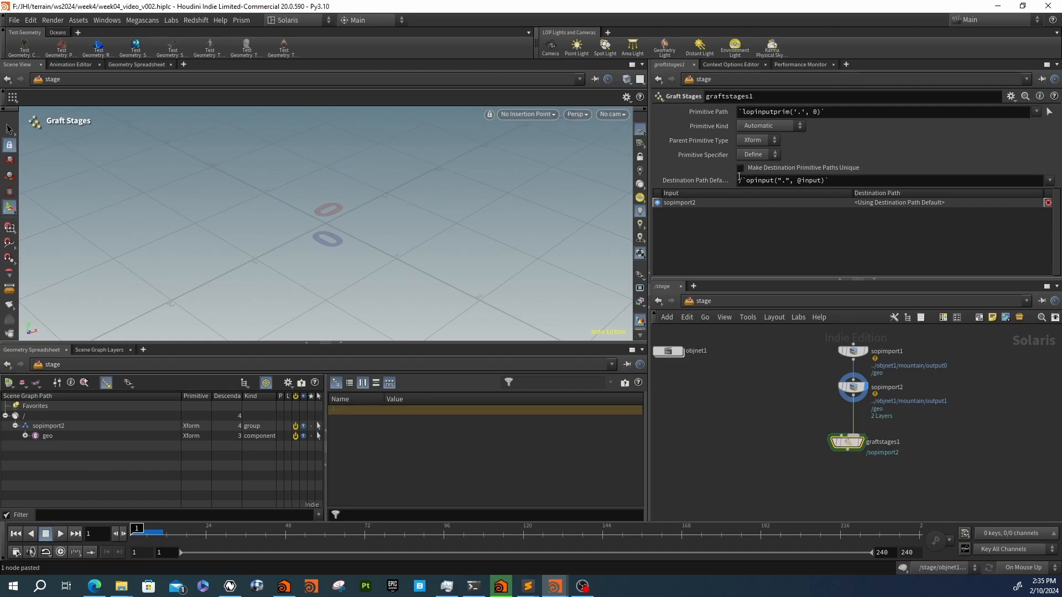
Set the Graft Stages default destination path to /mountain and move the node up close beneath the second SOP Import
left_click_drag(741, 180, 881, 185)
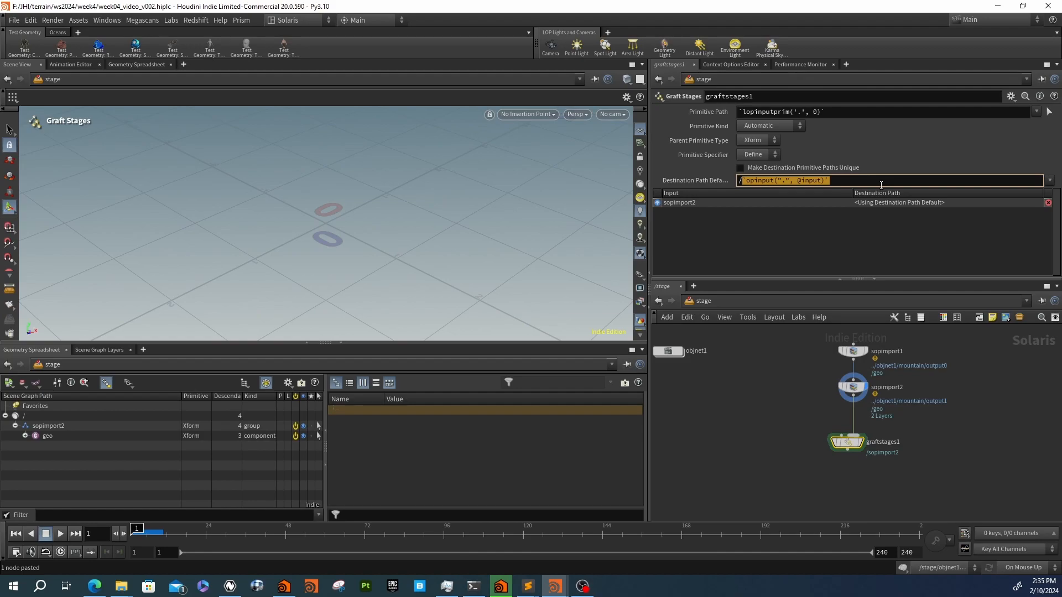
type("mountain")
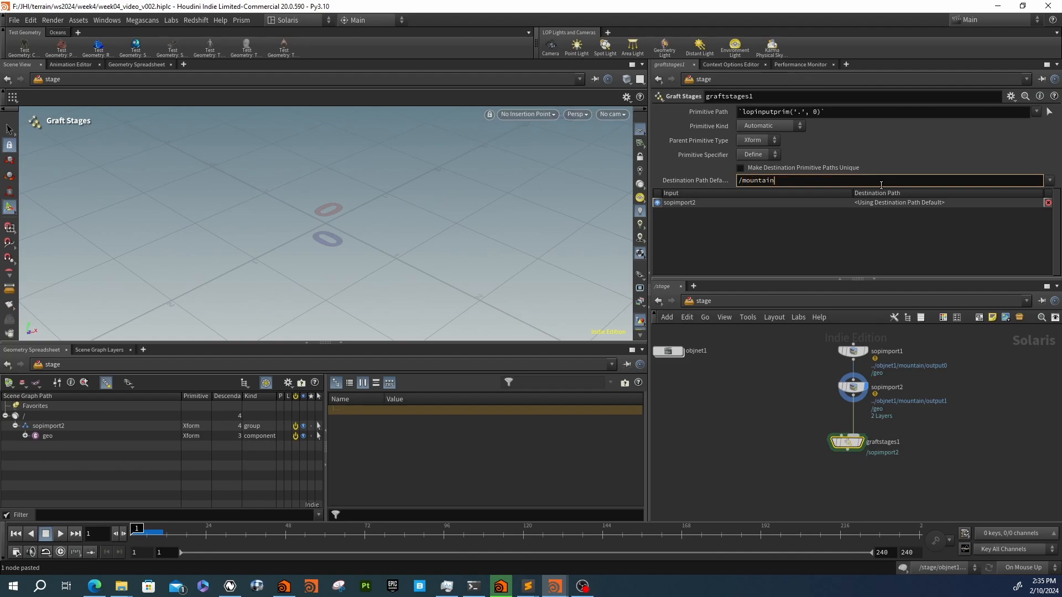
key("Return")
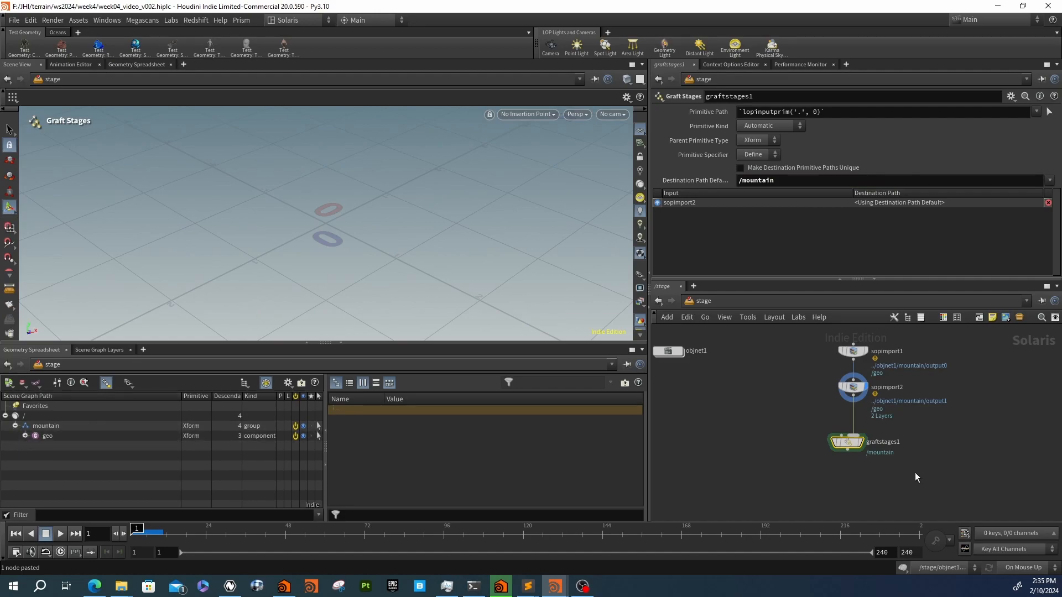
mouse_move(844, 441)
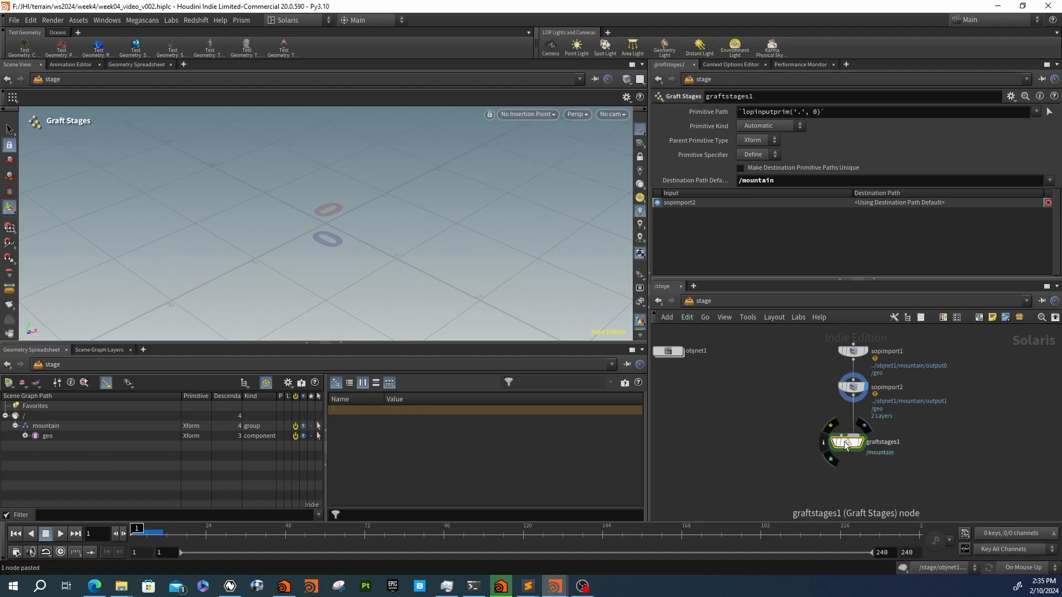
middle_click_drag(895, 480, 851, 465)
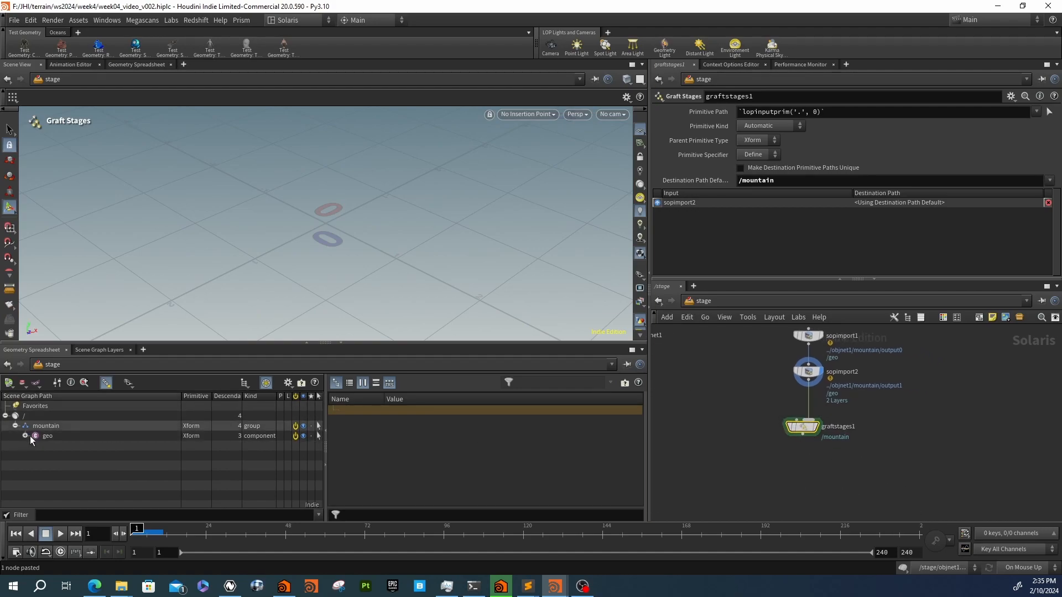
scroll(784, 449, "down", 3)
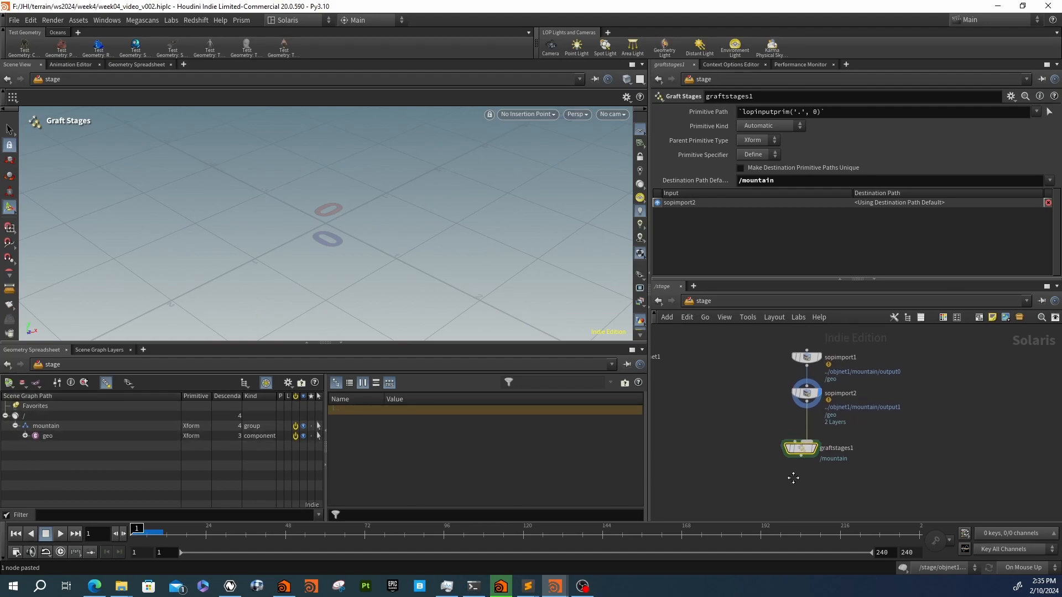
left_click(799, 469)
left_click_drag(799, 461, 800, 450)
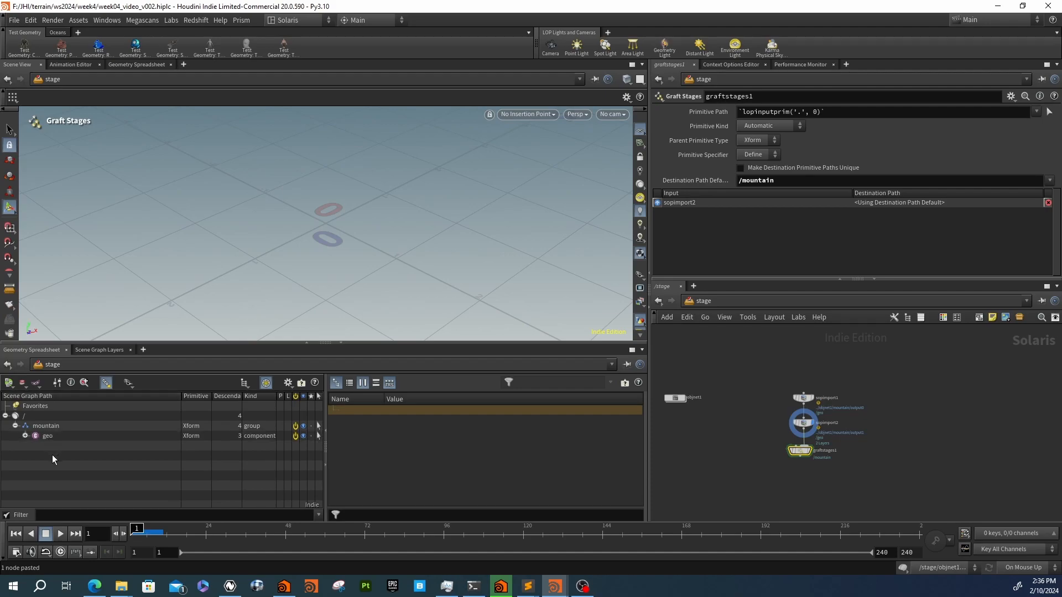
mouse_move(810, 452)
left_click_drag(670, 382, 696, 409)
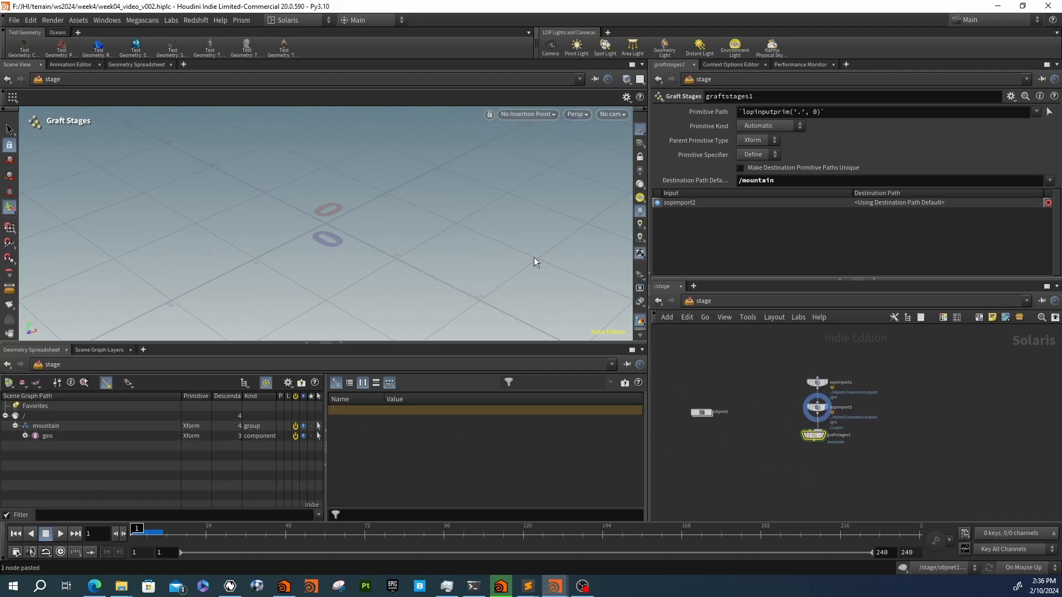
Display the Graft Stages result and frame a low view across the mountain terrain
left_click(824, 435)
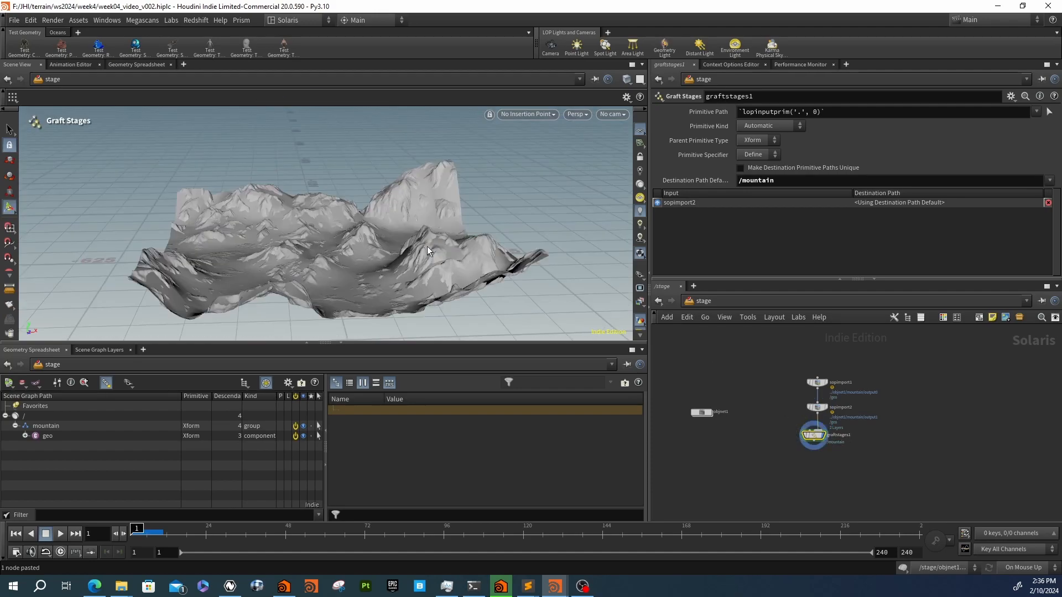
key("Escape")
left_click_drag(387, 276, 423, 265)
scroll(437, 281, "up", 6)
key("Return")
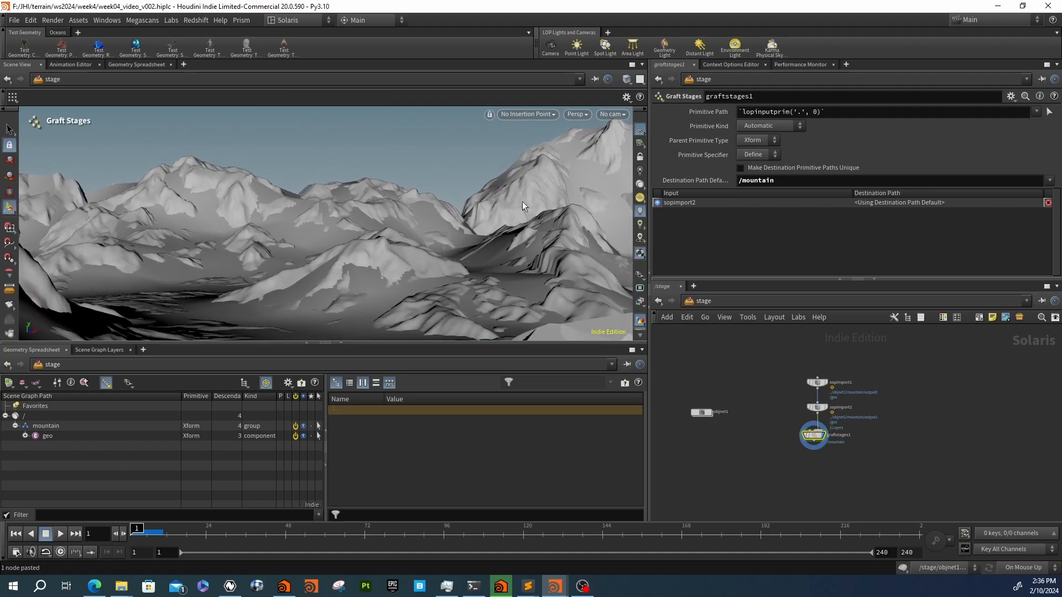
Create a new camera from the current view and place its node above the first SOP Import in the chain
left_click(612, 114)
left_click(618, 161)
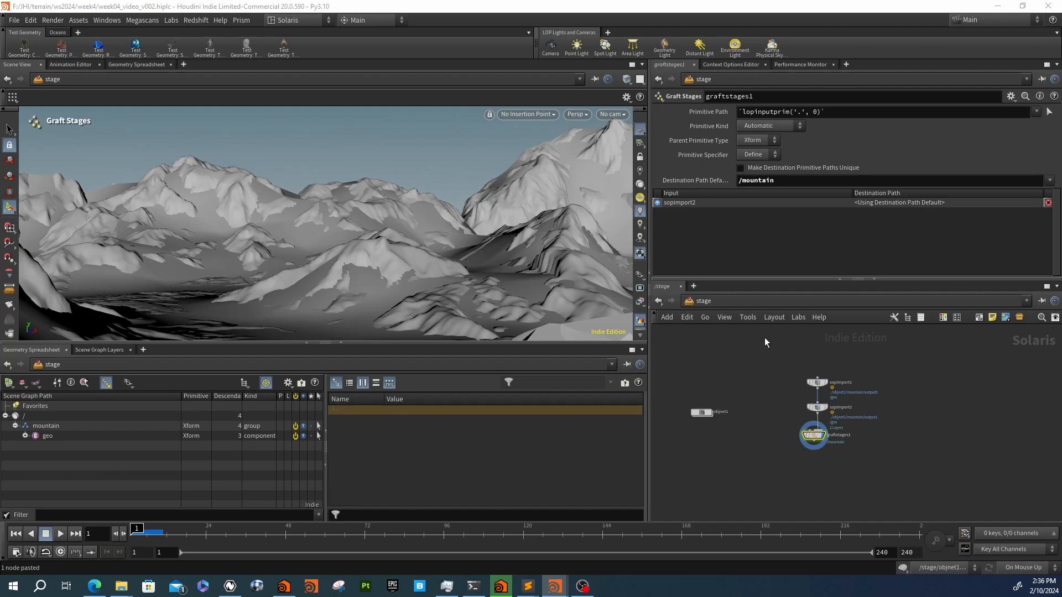
left_click_drag(823, 444, 822, 347)
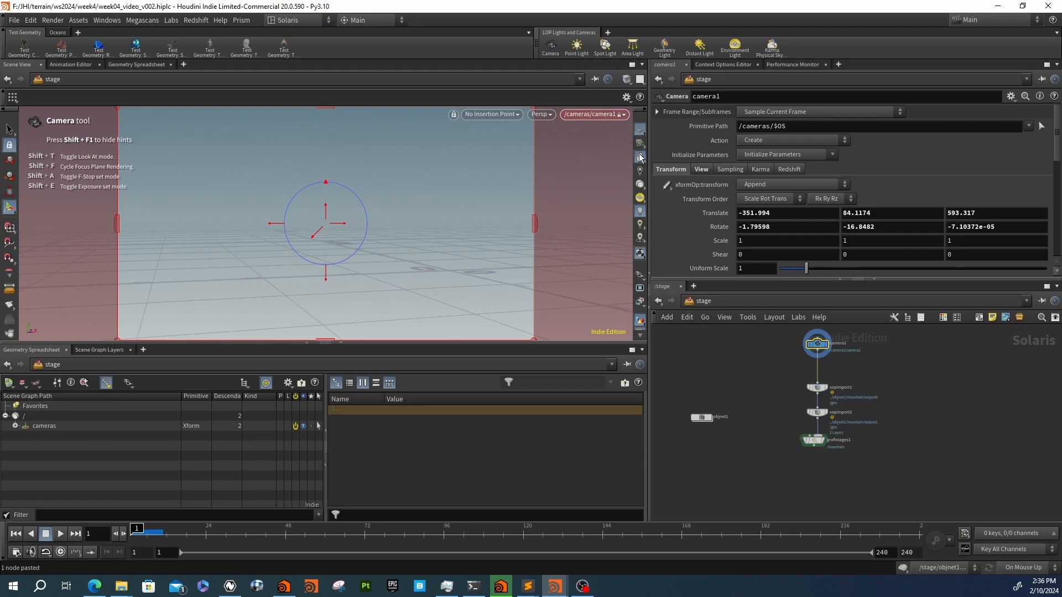
Display the Graft Stages node again and look through /mountain/cameras/camera1
left_click(823, 441)
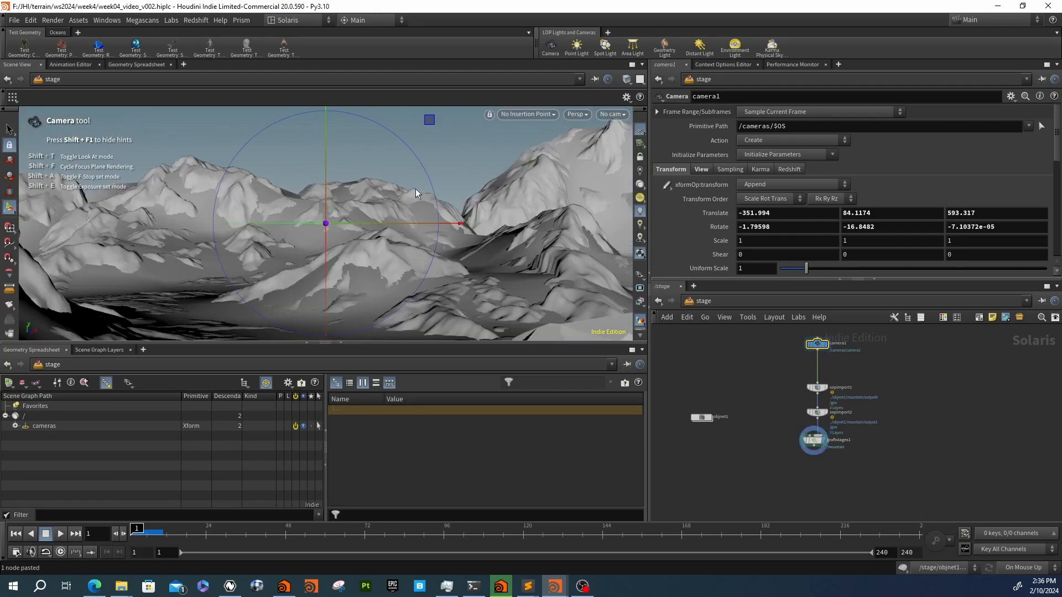
left_click(610, 114)
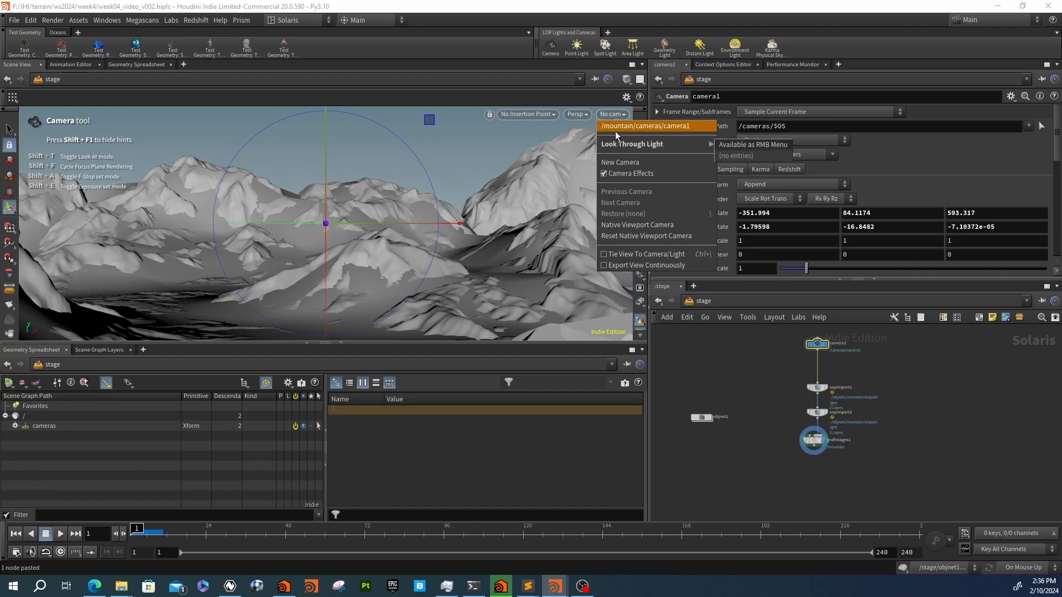
left_click(615, 131)
Duplicate the camera1 node and insert the copy between camera1 and the first SOP Import
left_click_drag(772, 340, 828, 330)
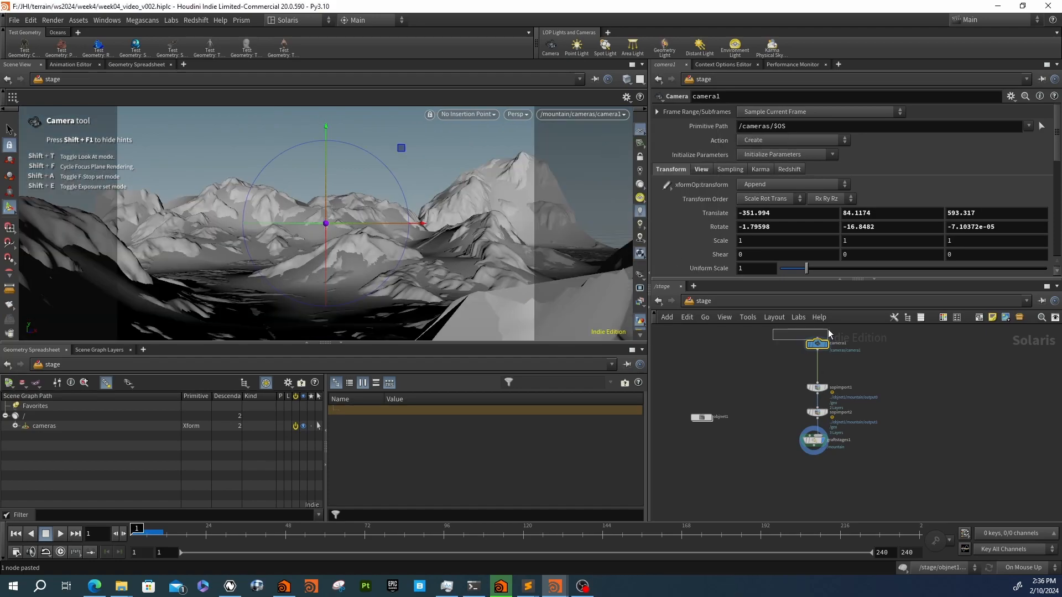
left_click(756, 172)
left_click(729, 171)
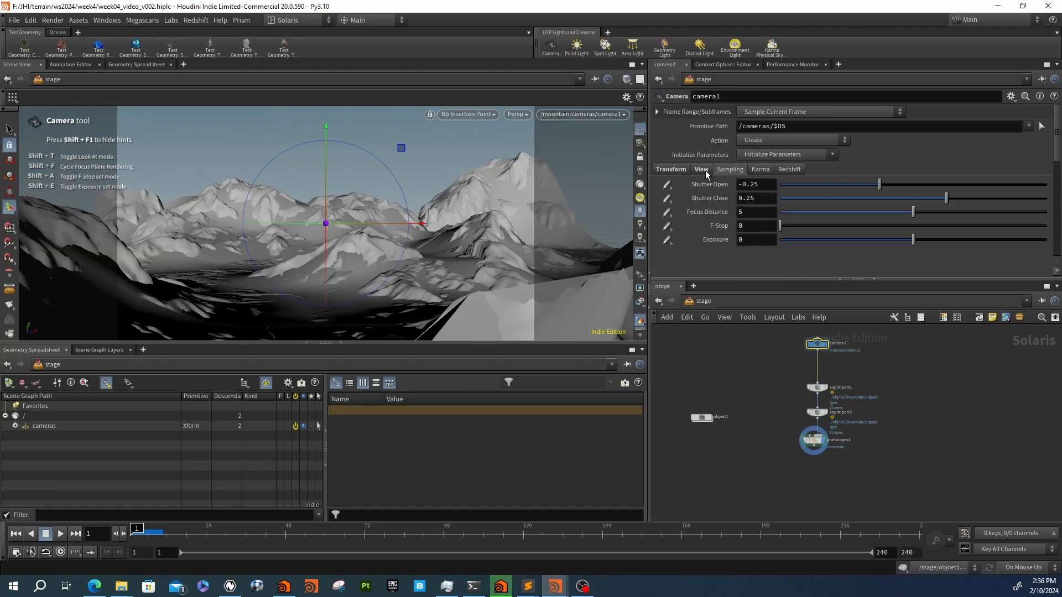
left_click(704, 169)
left_click(751, 215)
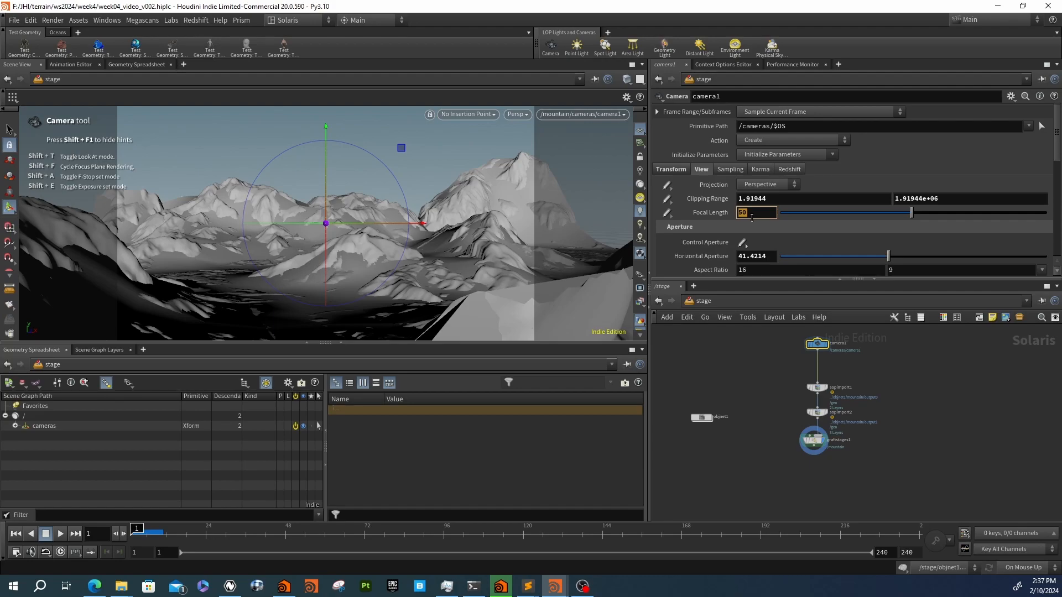
key("ctrl+v")
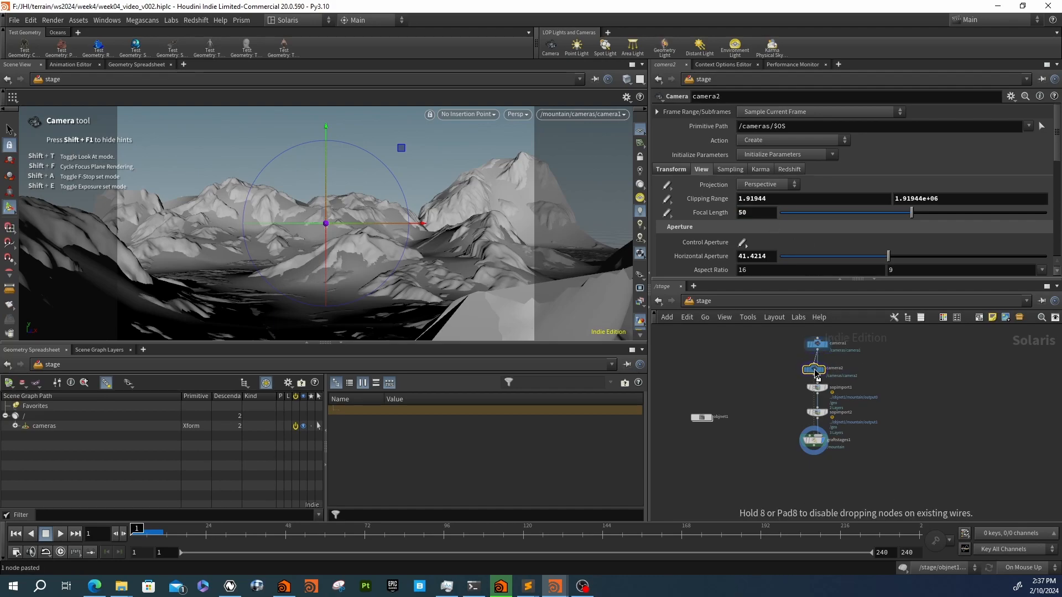
left_click(815, 368)
Set the focal length of camera1 to 500
left_click(819, 344)
left_click(749, 216)
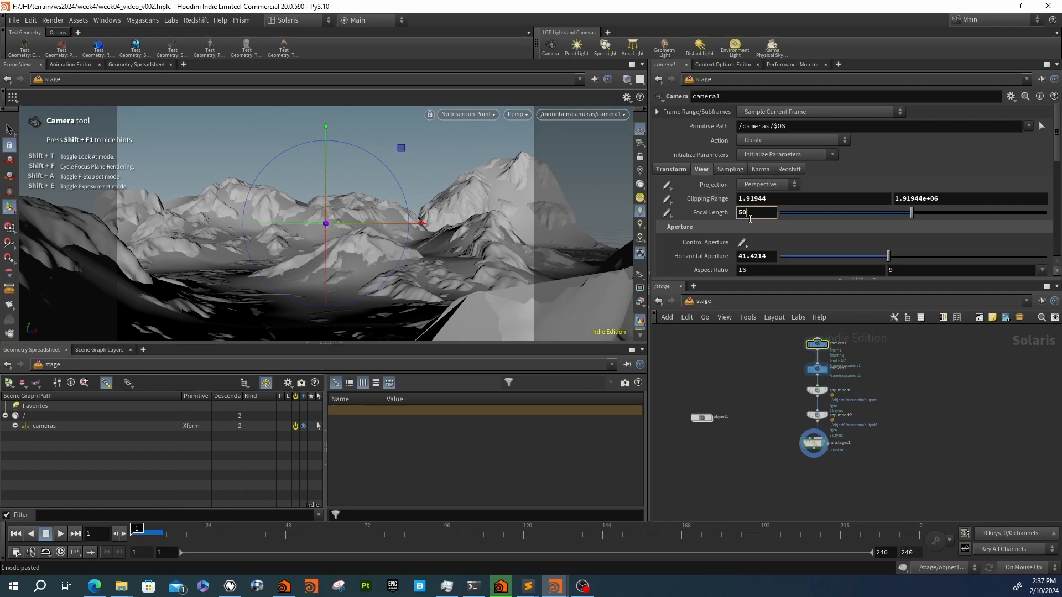
type("0")
key("Return")
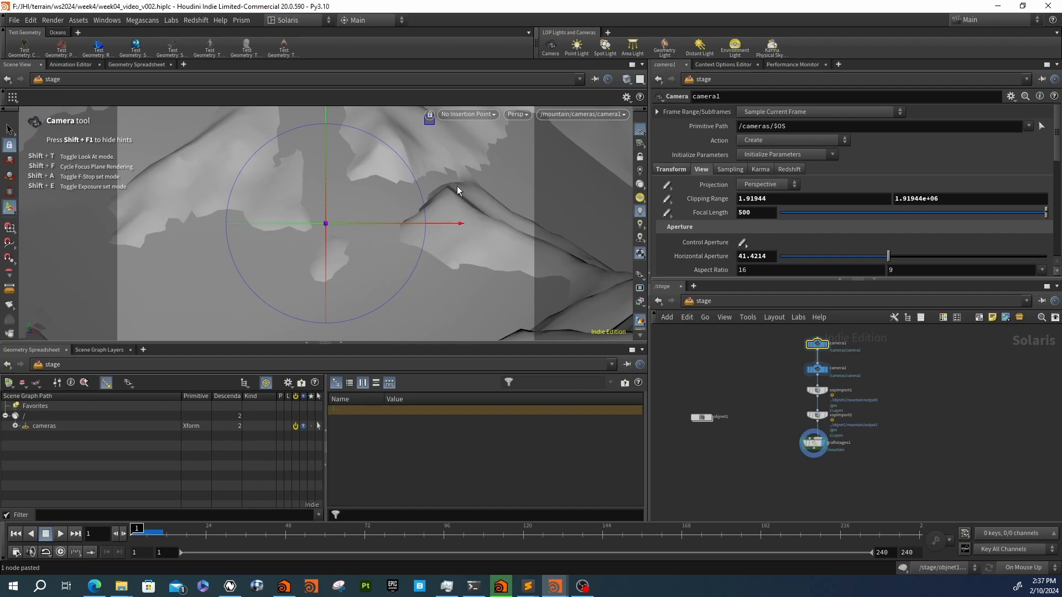
Lock the view to /mountain/cameras/camera1 and reframe it from farther back, with the tall peak rising above the surrounding ridges
left_click(639, 157)
left_click_drag(403, 213, 339, 220)
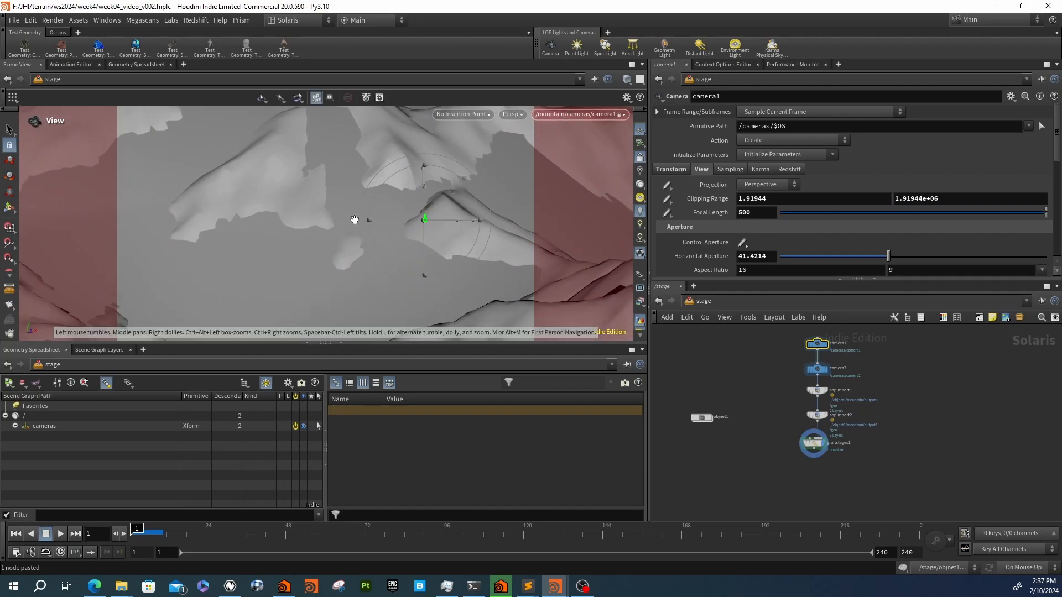
key("Escape")
scroll(422, 221, "down", 10)
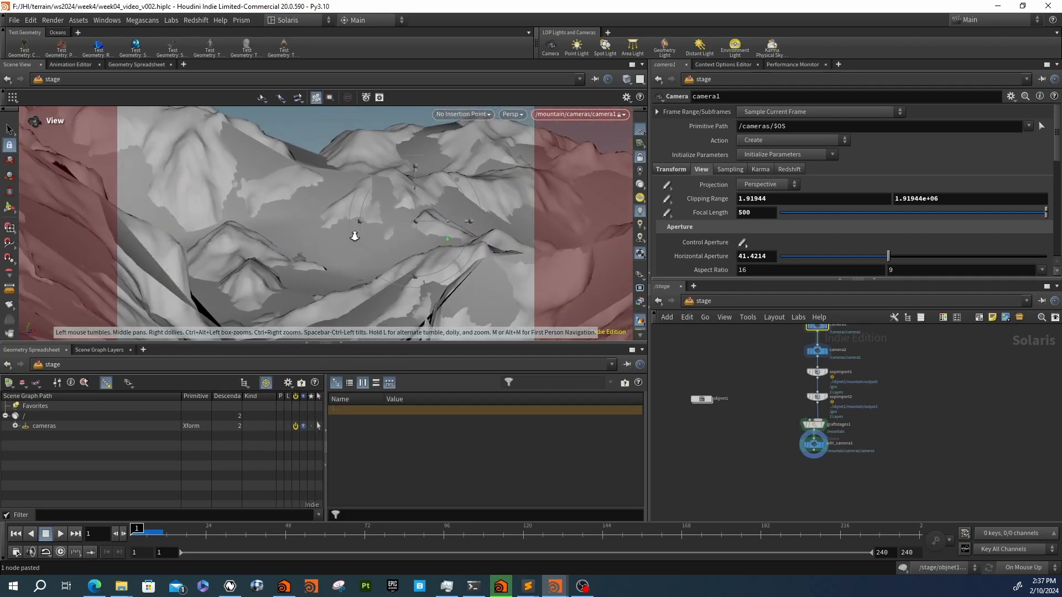
left_click_drag(349, 248, 324, 300)
middle_click_drag(325, 299, 361, 272)
key("Return")
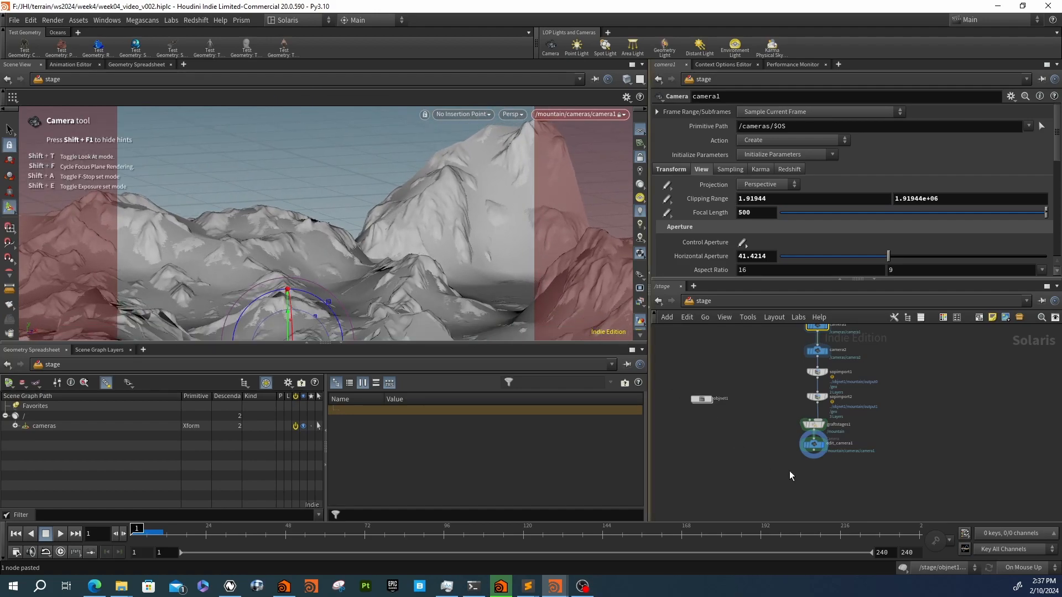
Move the edit_camera1 node from the end of the chain to between camera1 and camera2
scroll(804, 455, "up", 5)
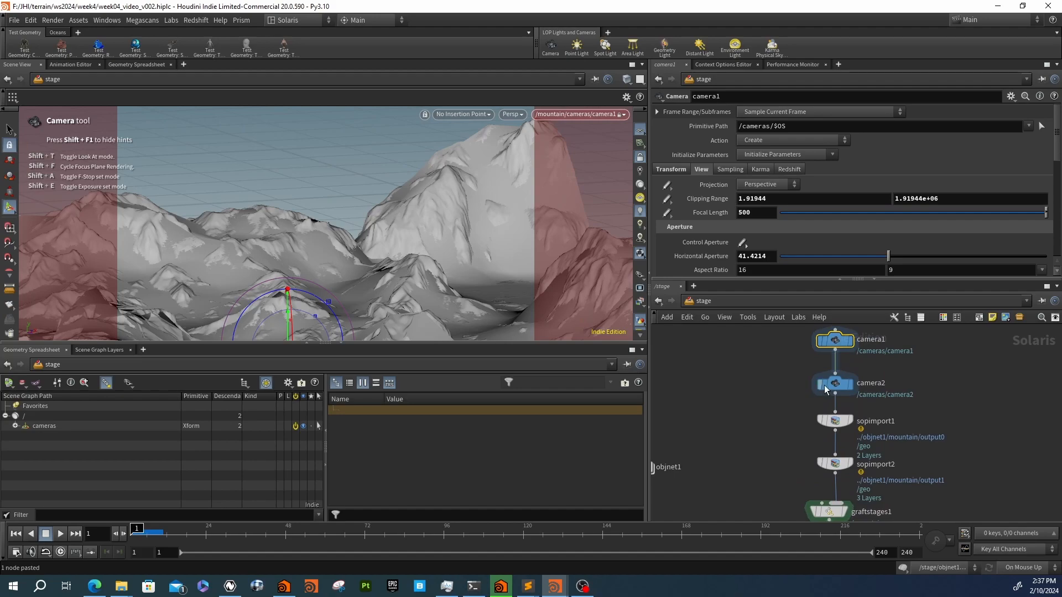
left_click_drag(865, 494, 823, 416)
left_click(834, 415)
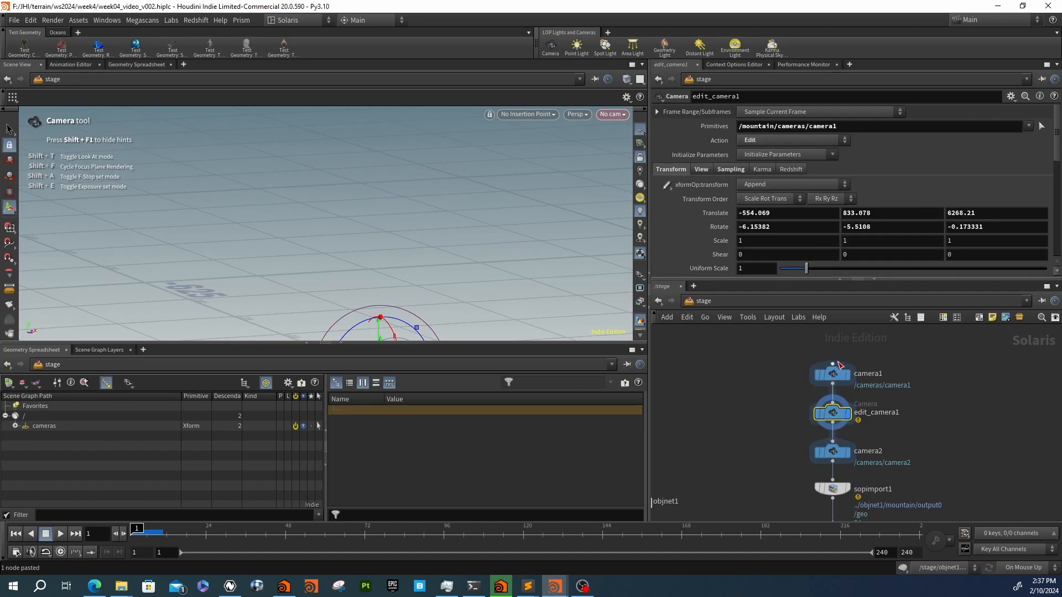
left_click(835, 373)
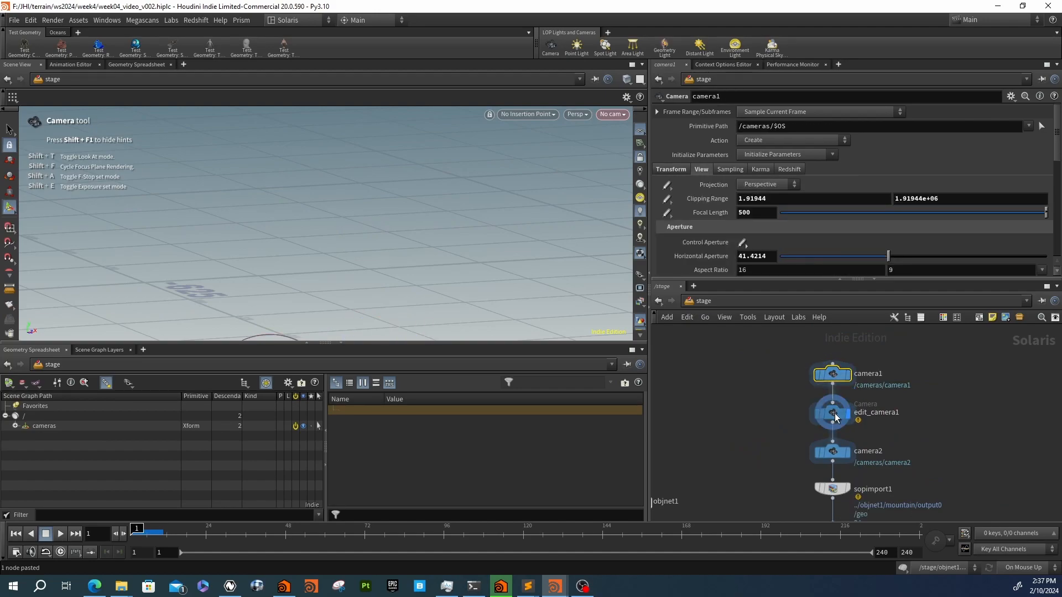
left_click(834, 413)
Display the Graft Stages node and look through /mountain/cameras/camera2
middle_click_drag(779, 431, 748, 362)
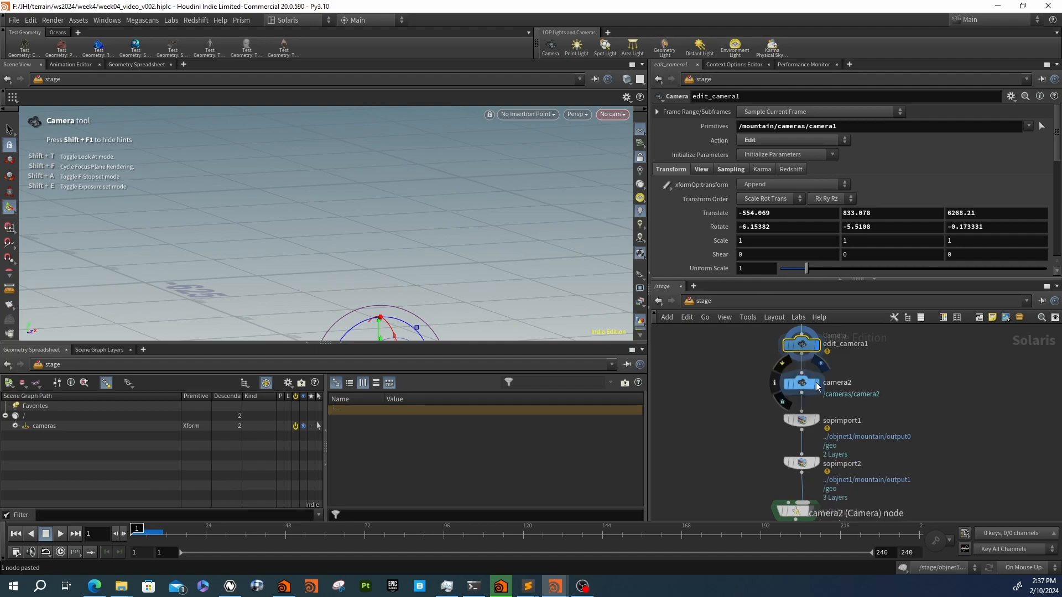
middle_click_drag(799, 506, 816, 463)
scroll(817, 470, "up", 1)
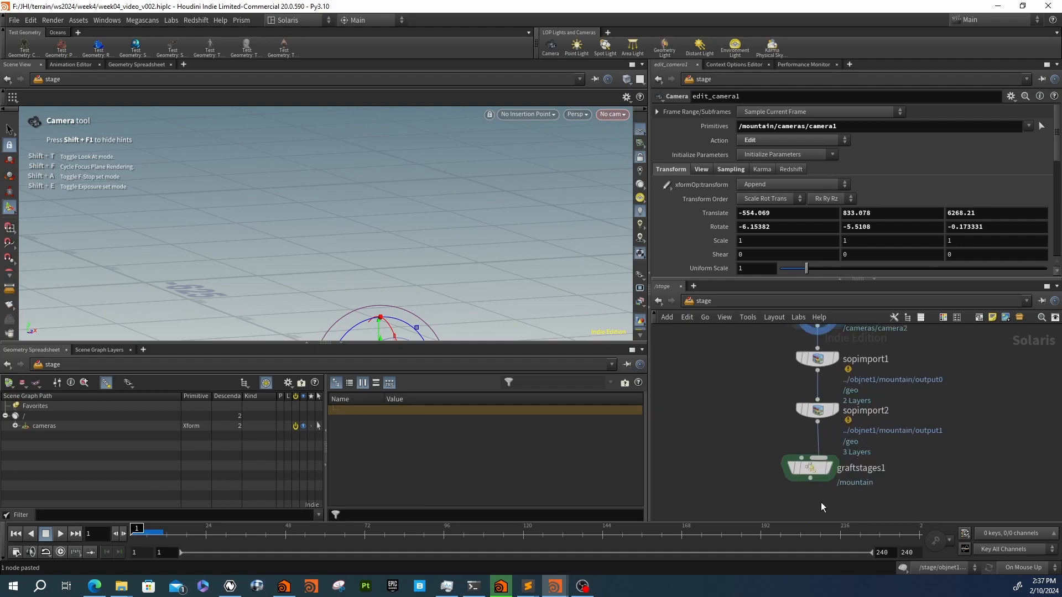
left_click(831, 474)
left_click(612, 114)
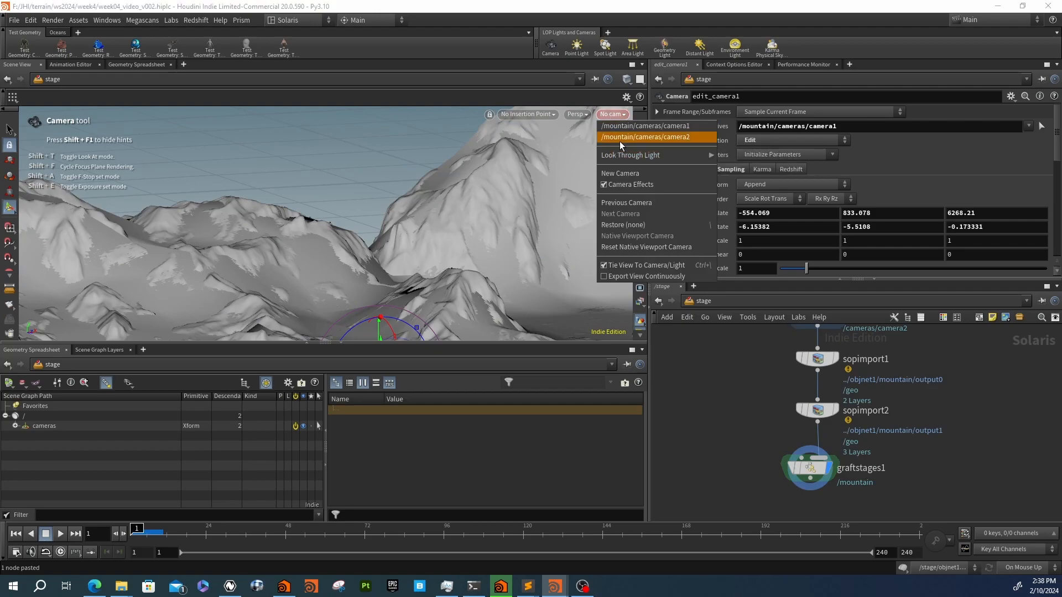
left_click(619, 138)
Set the focal length of camera2 to 28
left_click_drag(764, 400, 729, 376)
middle_click_drag(744, 392, 726, 508)
left_click_drag(708, 392, 817, 384)
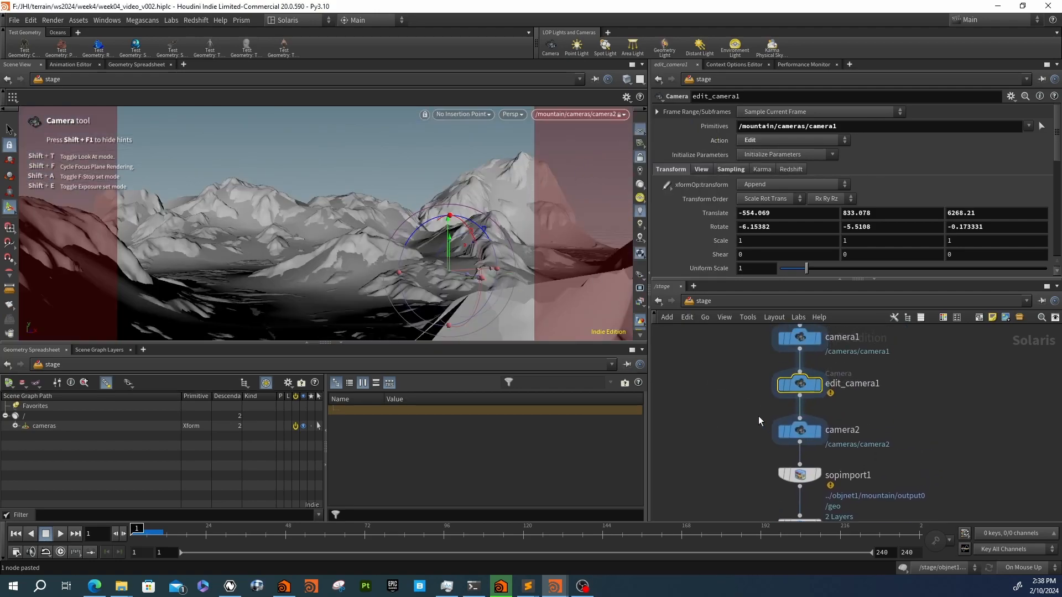
left_click(800, 430)
left_click(751, 214)
type("28")
key("Return")
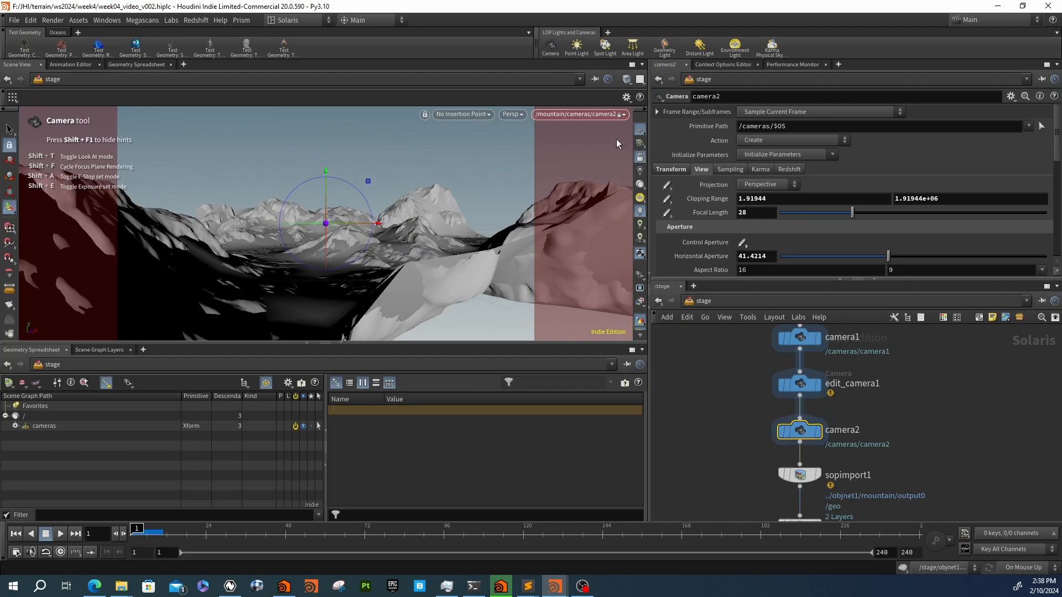
Reframe camera2 low over the terrain, with a steep slope on one side and distant ridges behind the valley
right_click_drag(362, 274, 374, 274, "alt")
right_click(347, 273)
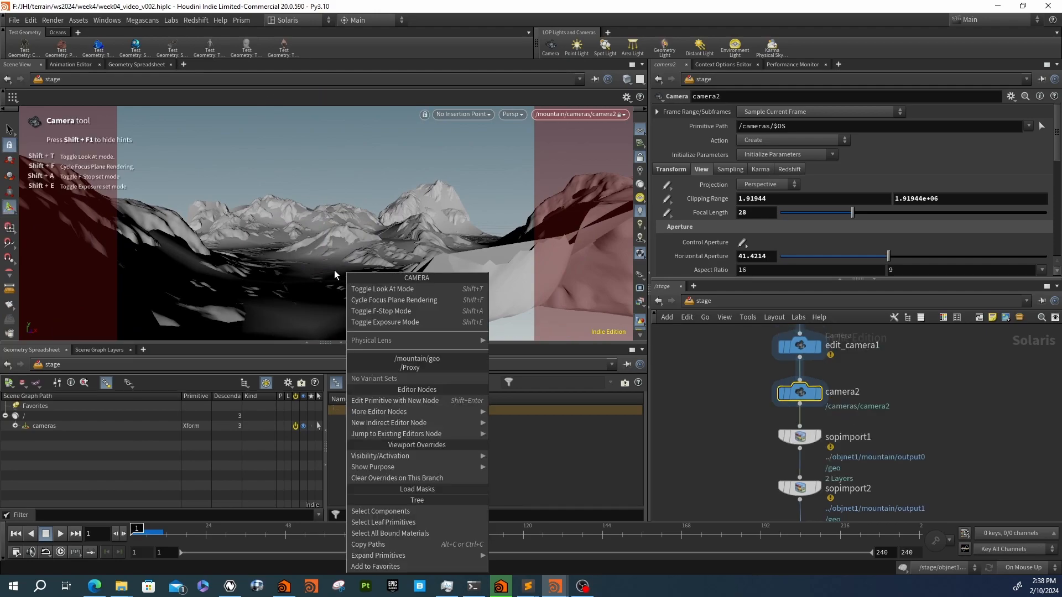
left_click(334, 268)
right_click_drag(324, 247, 388, 256, "alt")
middle_click_drag(388, 256, 203, 244)
right_click_drag(203, 244, 203, 245)
mouse_move(203, 245)
middle_mouse_down()
mouse_move(249, 247)
mouse_move(220, 246)
middle_mouse_up()
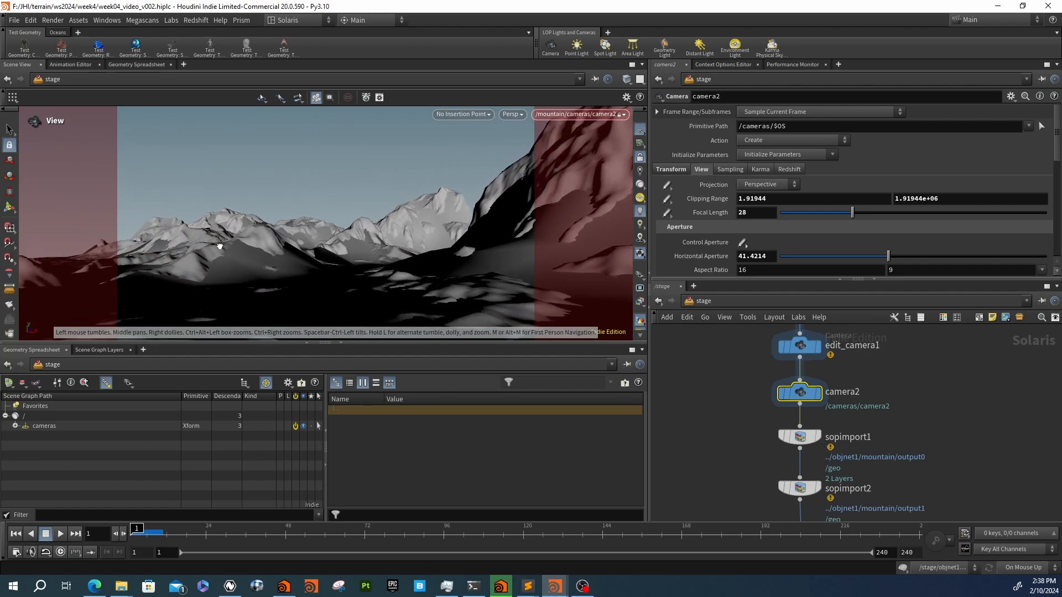
right_click_drag(220, 246, 224, 245)
right_click_drag(310, 257, 317, 257)
middle_click_drag(317, 257, 243, 261)
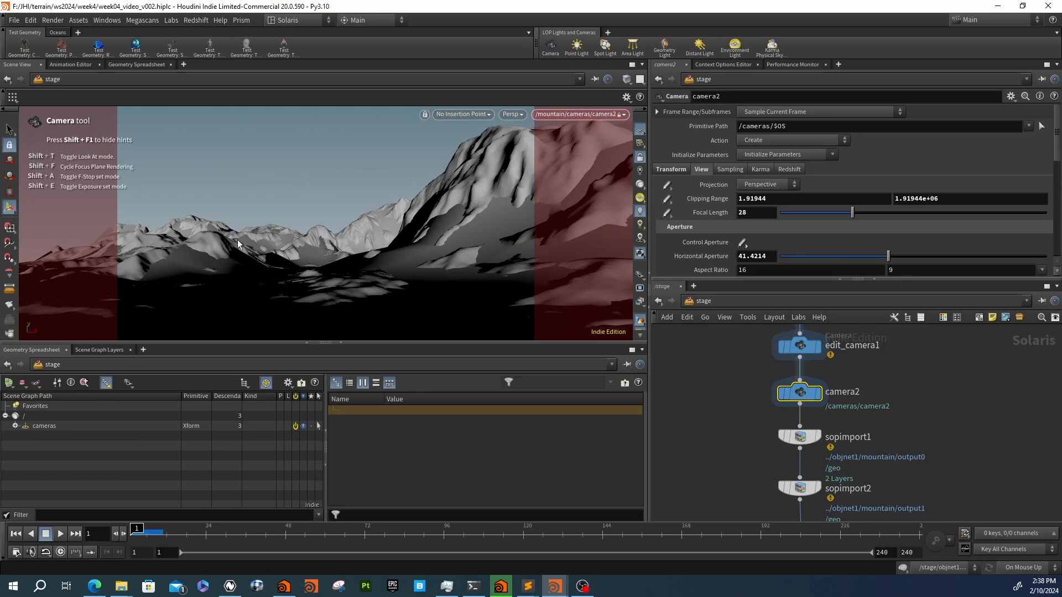
Move the edit_camera2 node directly beneath camera2 in the chain and display the Graft Stages result
middle_click_drag(826, 409, 792, 422)
scroll(791, 422, "down", 1)
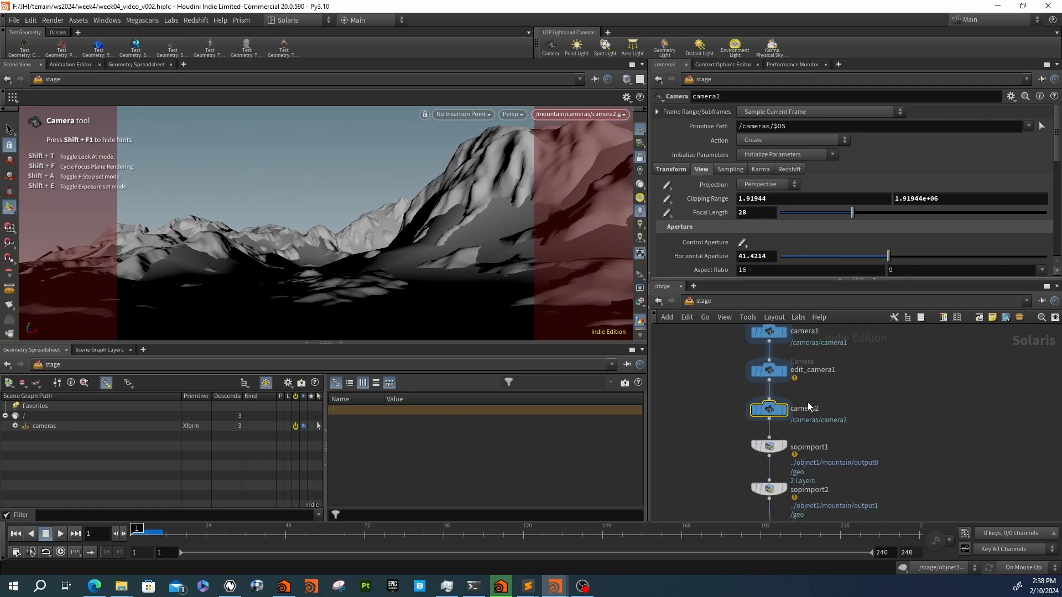
scroll(828, 403, "down", 3)
scroll(807, 491, "up", 3)
left_click_drag(791, 469, 791, 414)
left_click(791, 388)
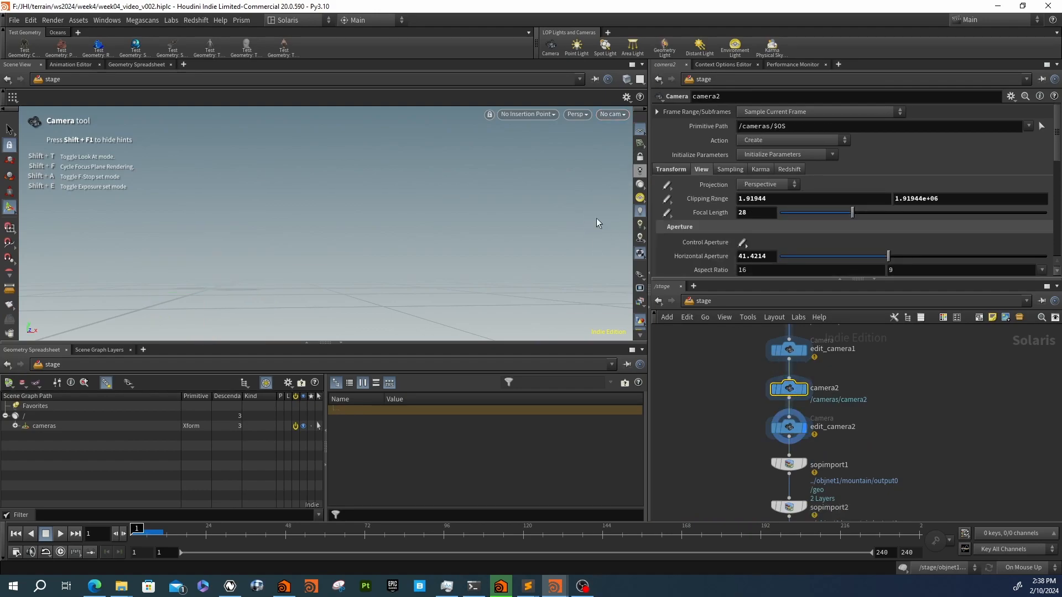
middle_click_drag(750, 446, 717, 311)
left_click(790, 408)
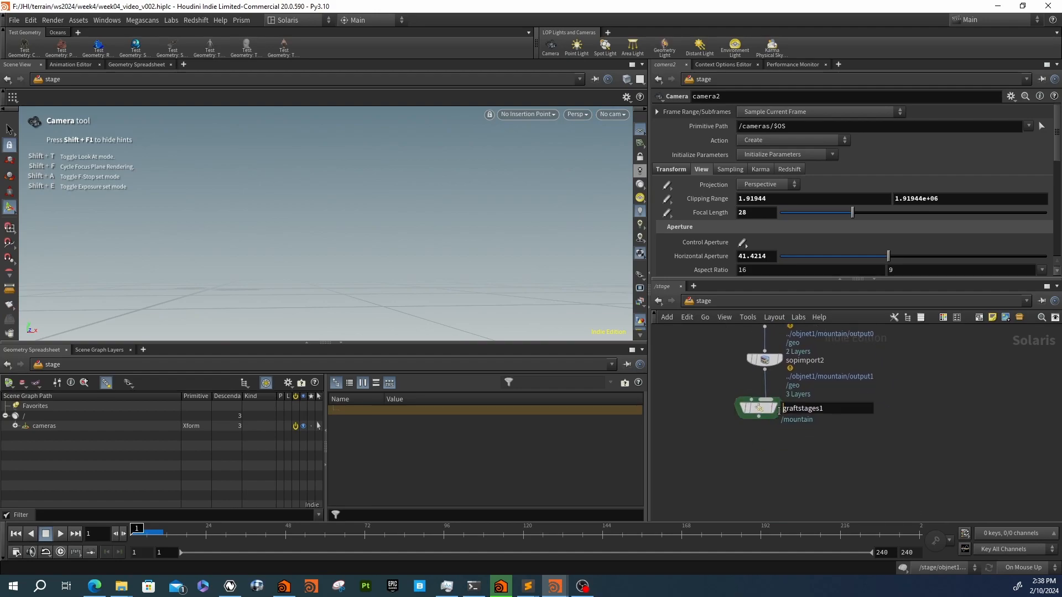
left_click(774, 408)
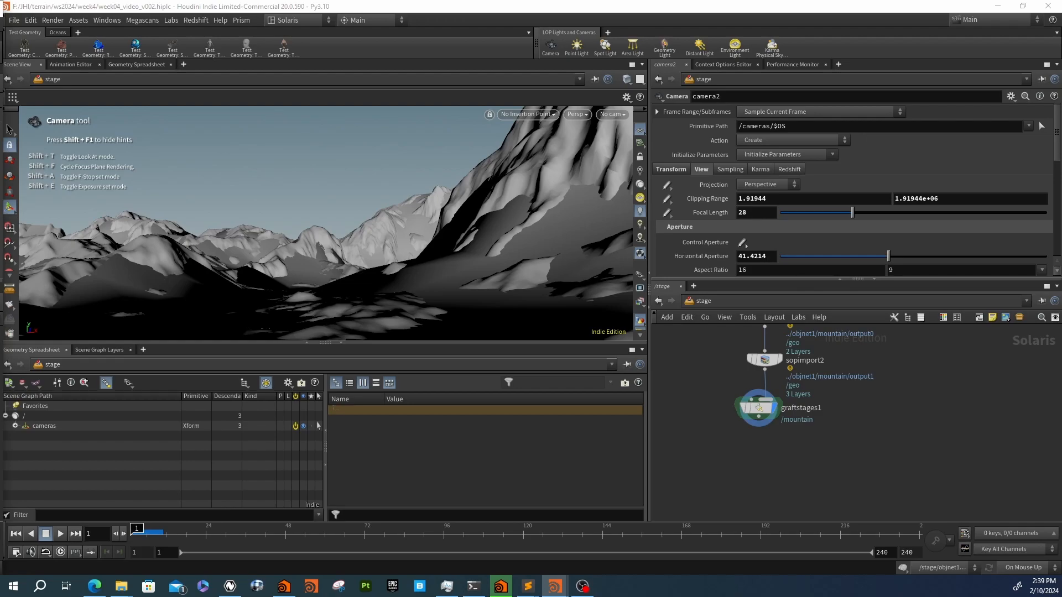
Move Graft Stages down and insert a Configure Primitive node between the second SOP Import and Graft Stages
left_click_drag(777, 401, 769, 494)
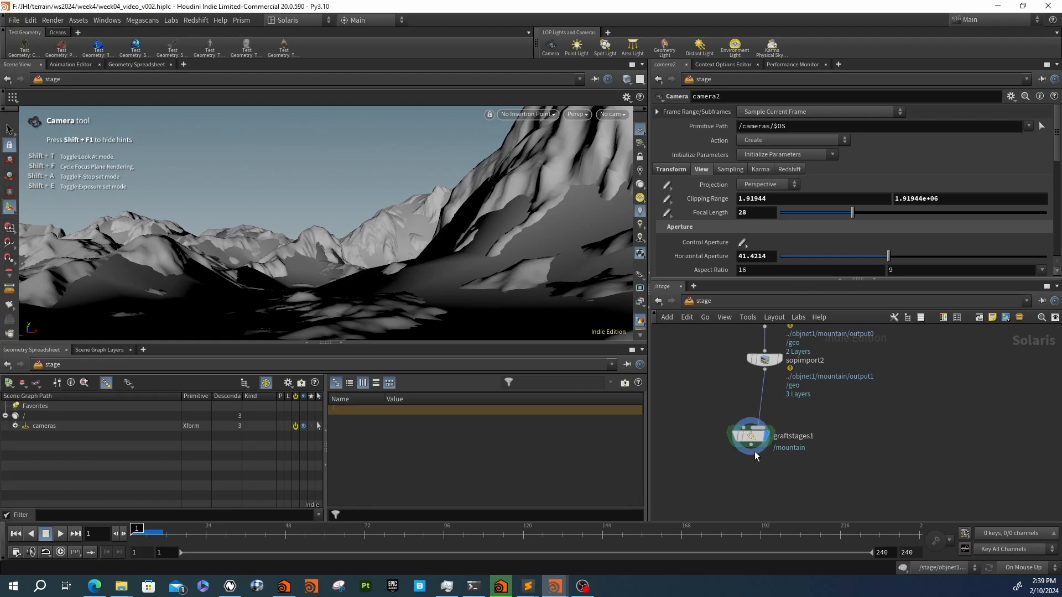
key("Tab")
type("conf")
key("Down")
key("Return")
left_click_drag(768, 425, 767, 388)
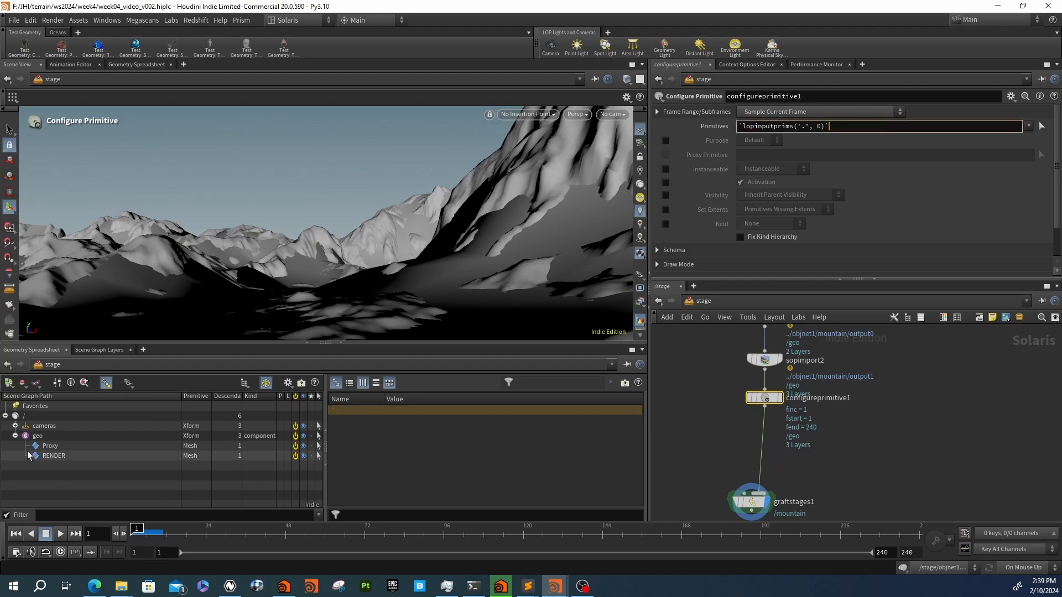
Target /geo/RENDER in the Configure Primitive node and enable its purpose as Render
left_click_drag(54, 456, 803, 129)
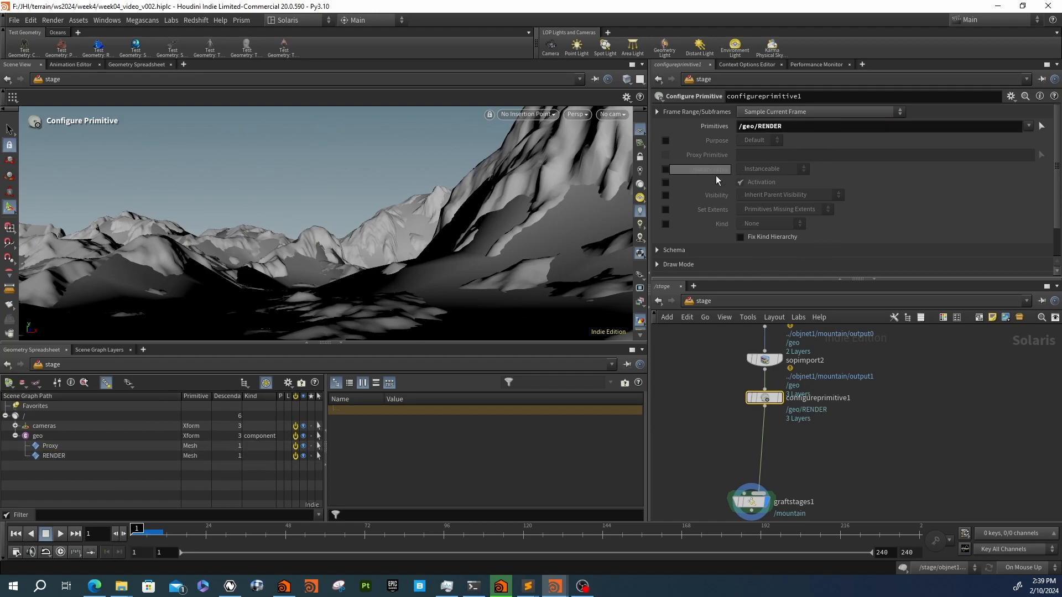
left_click(665, 141)
left_click(759, 140)
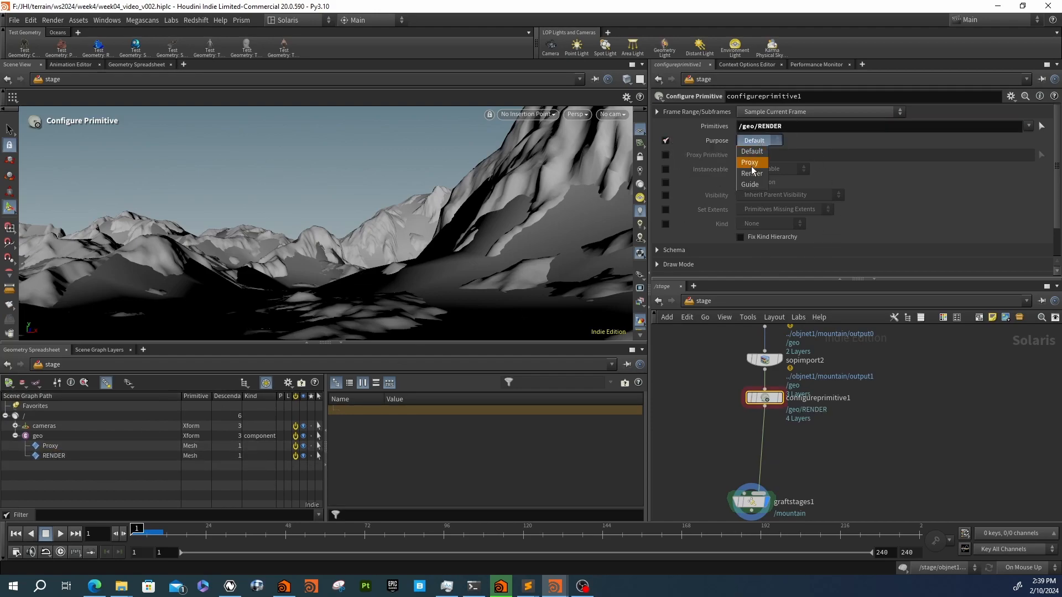
left_click(755, 154)
Duplicate the Configure Primitive node and insert the copy between the original and Graft Stages
key("ctrl+c")
key("ctrl+v")
left_click_drag(769, 418, 773, 441)
Change the duplicated Configure Primitive node's primitives to /geo/PROXY and its purpose to Proxy
left_click_drag(761, 126, 811, 128)
key("BackSpace")
type("PRo")
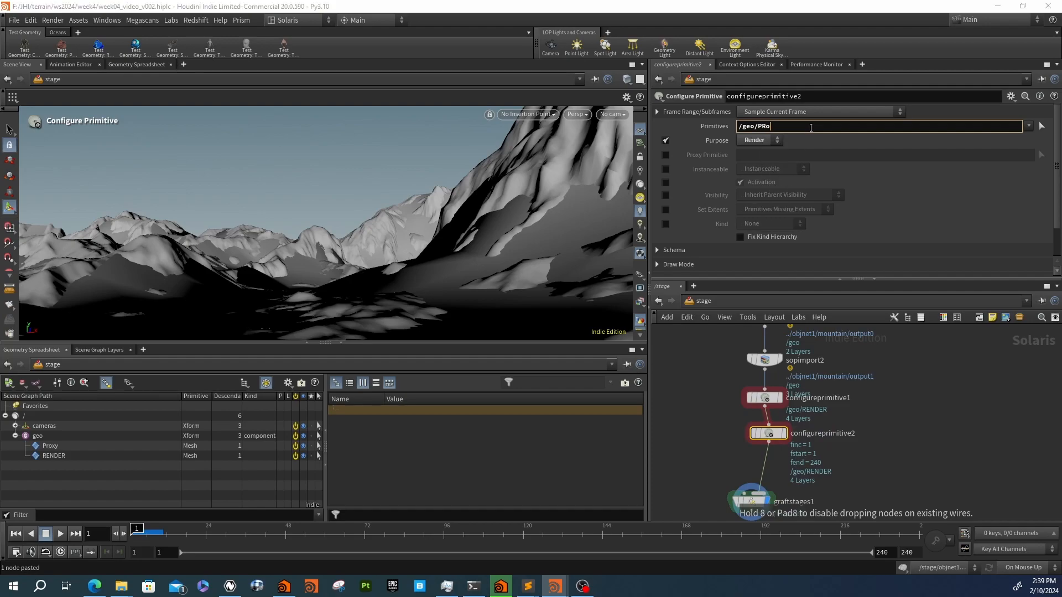
key("Return")
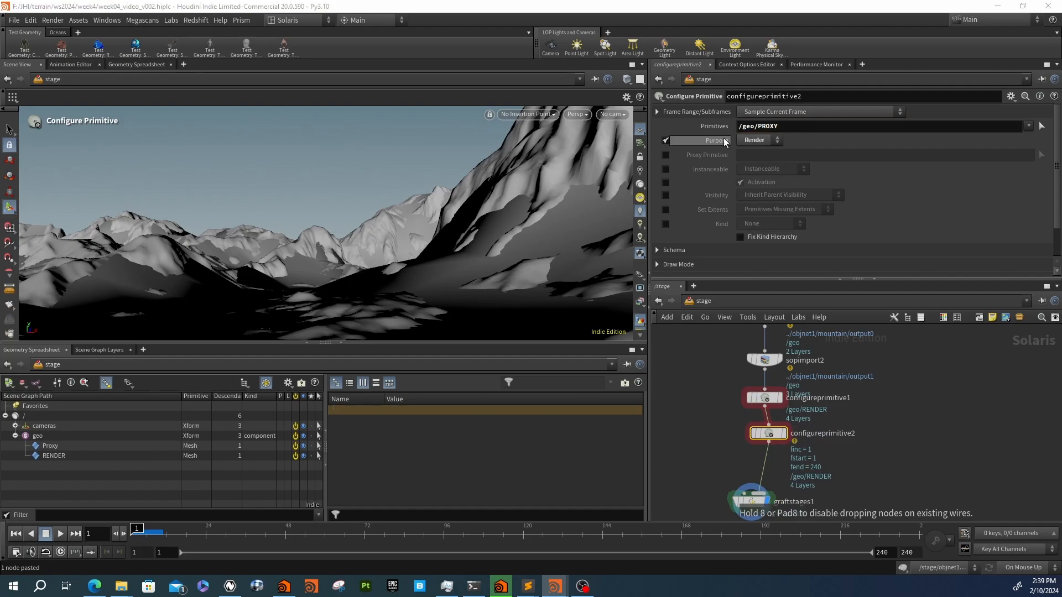
left_click(755, 140)
left_click(753, 166)
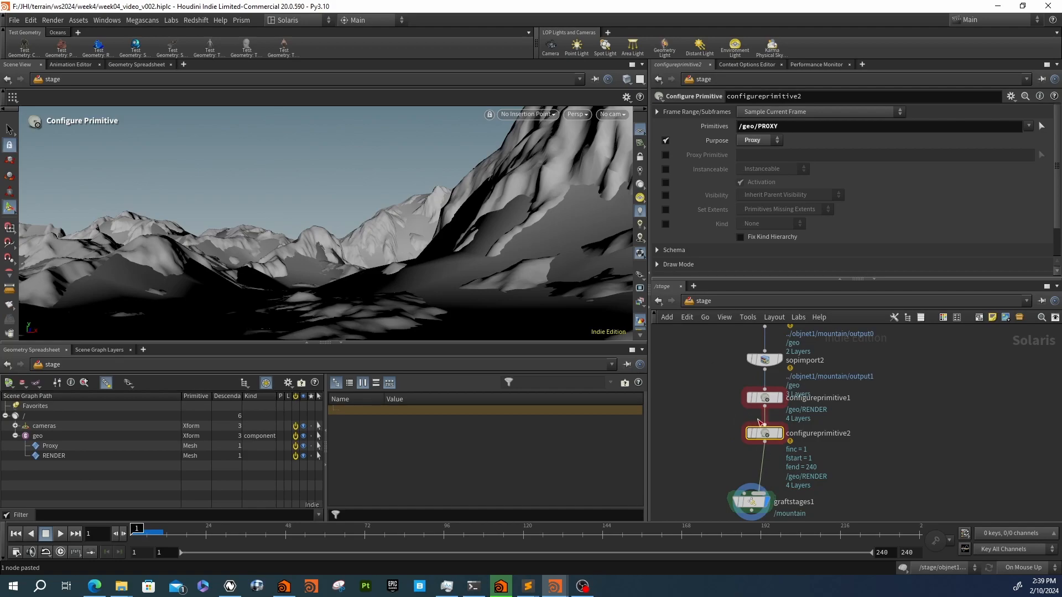
Display the Graft Stages result and move its node up close beneath the second Configure Primitive
left_click(765, 359)
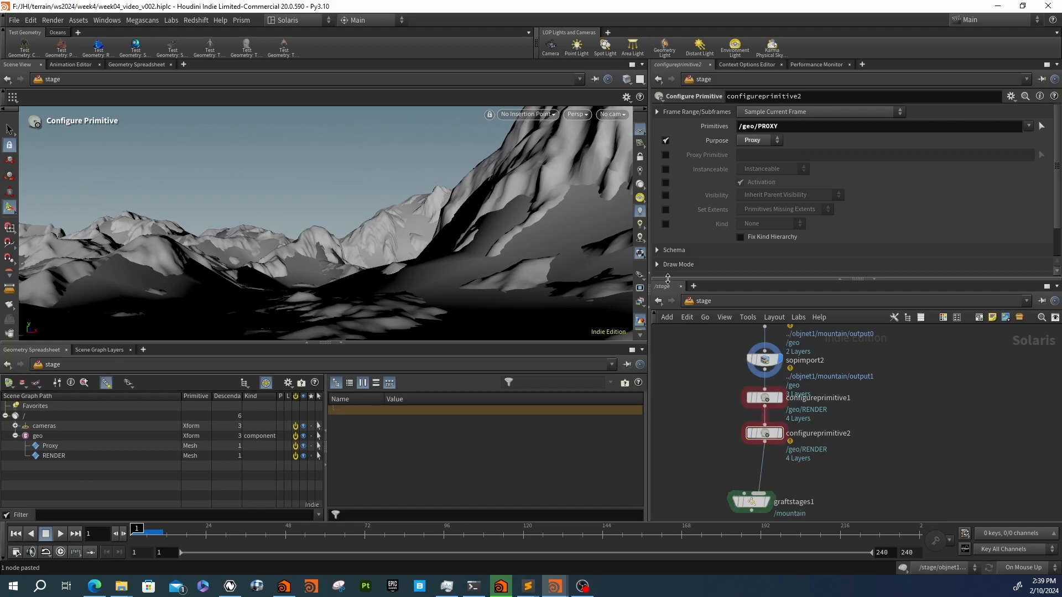
mouse_move(715, 401)
middle_mouse_down()
mouse_move(712, 462)
mouse_move(729, 395)
middle_mouse_up()
left_click(777, 345)
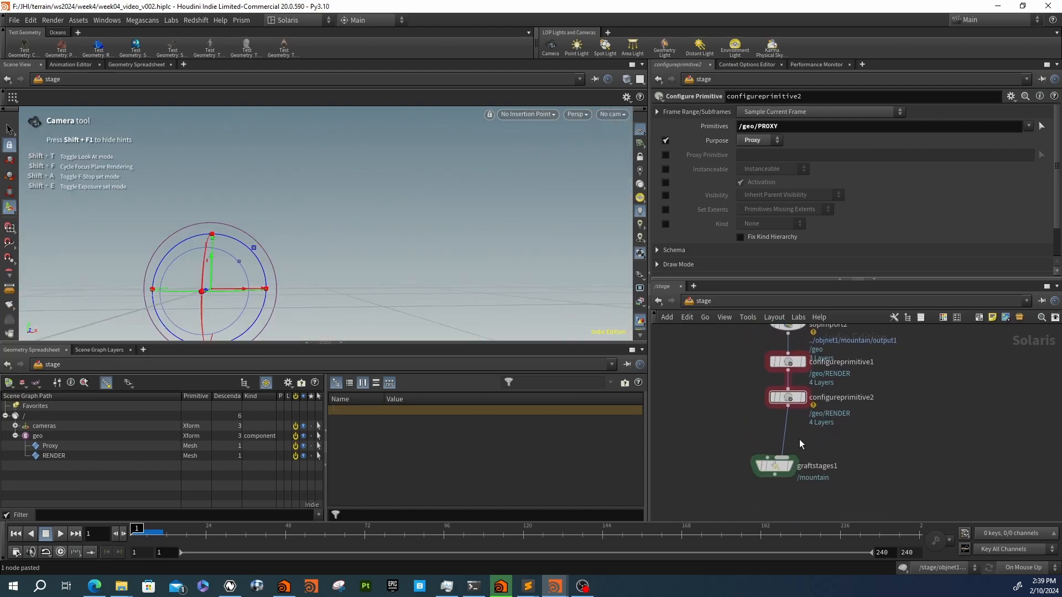
left_click(787, 466)
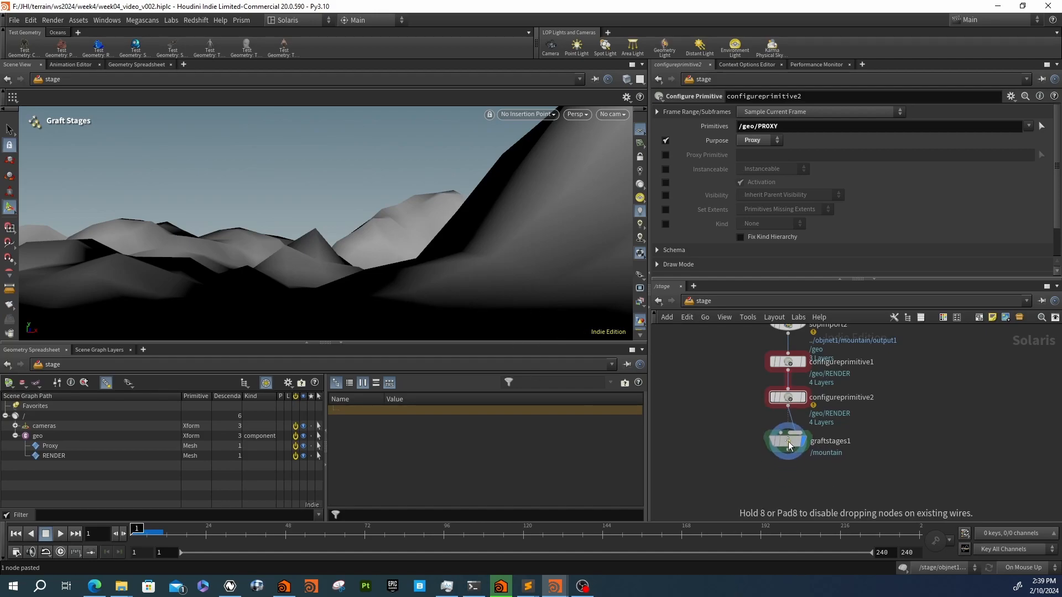
middle_click_drag(745, 488, 730, 432)
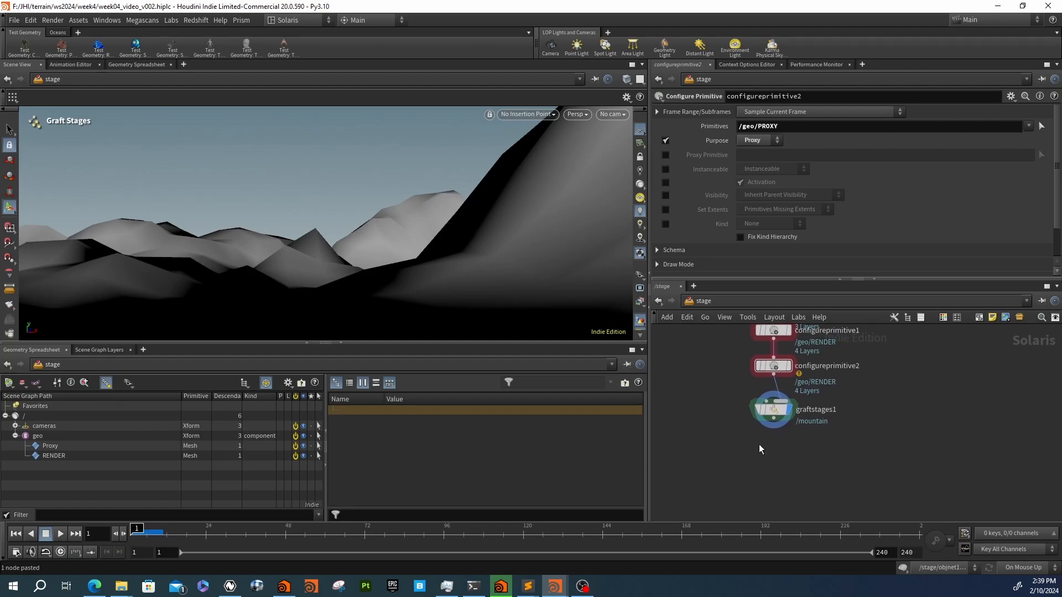
Add a Material Library node beneath Graft Stages, connect it to the Graft Stages output and display it
key("Tab")
type("mat")
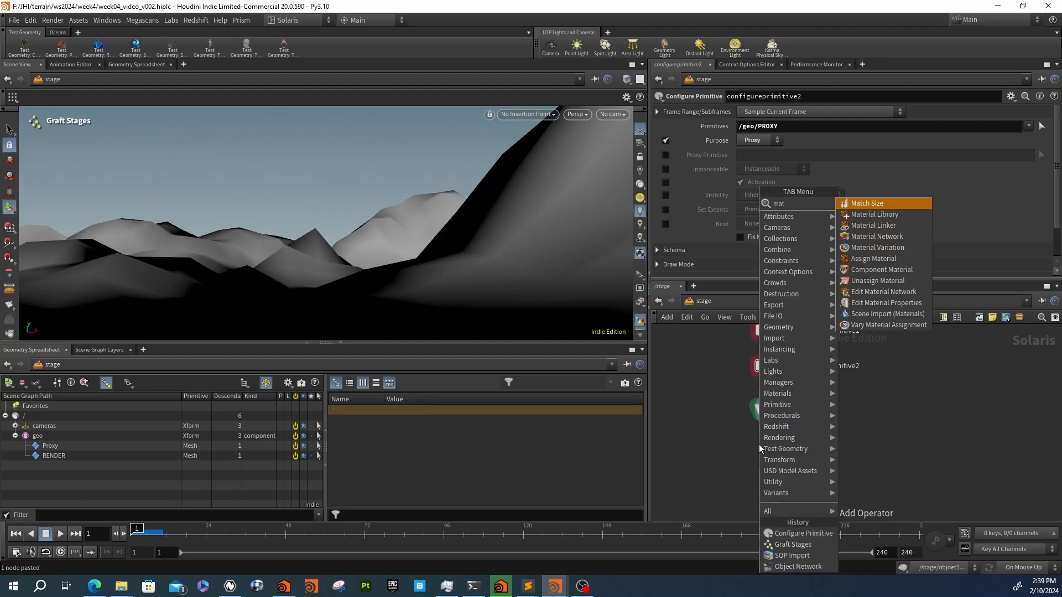
key("Down")
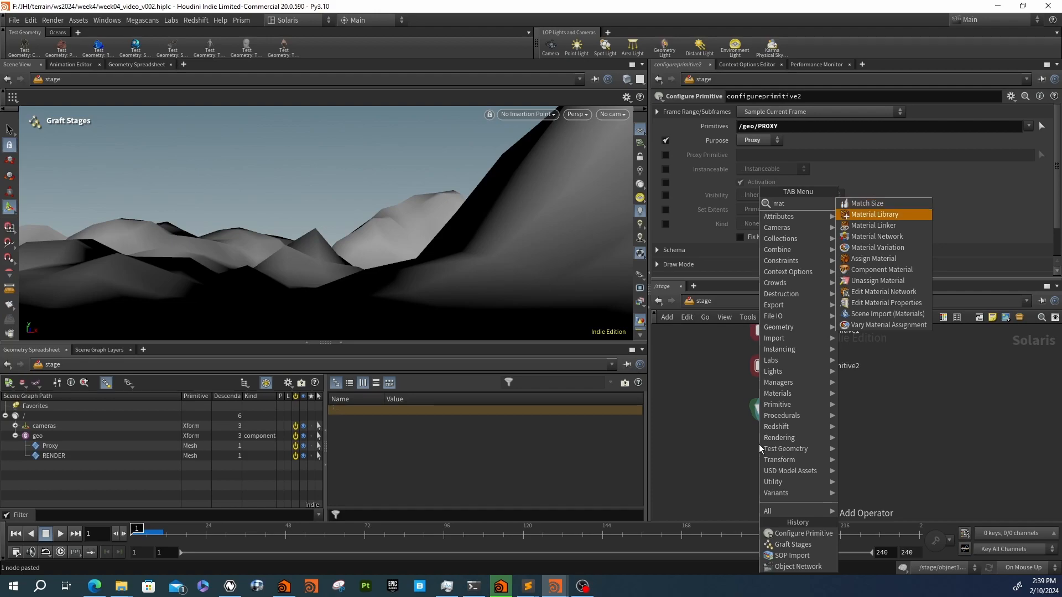
key("Return")
left_click(771, 467)
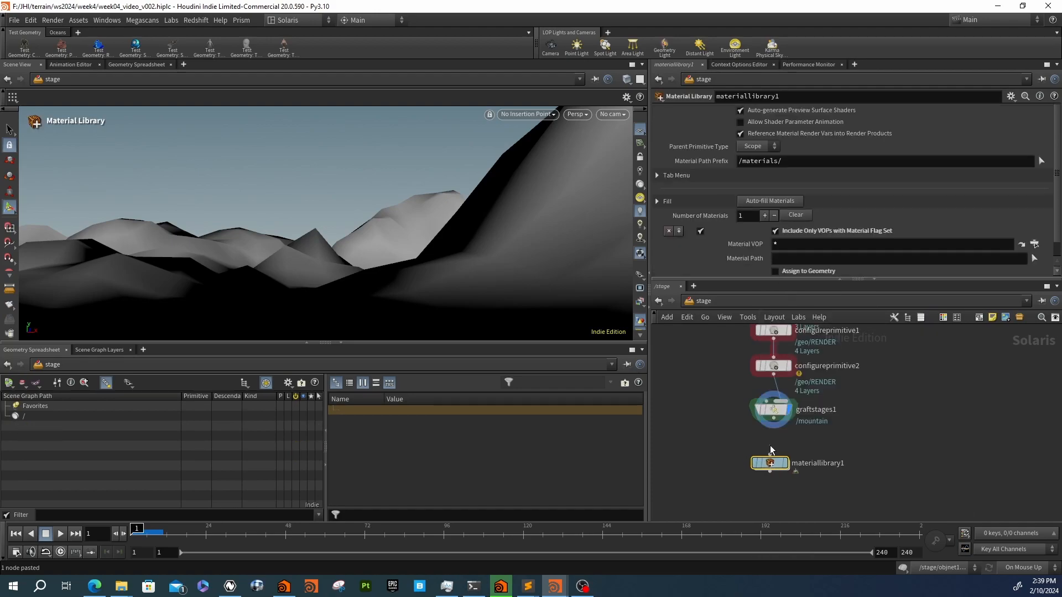
left_click_drag(784, 425, 772, 462)
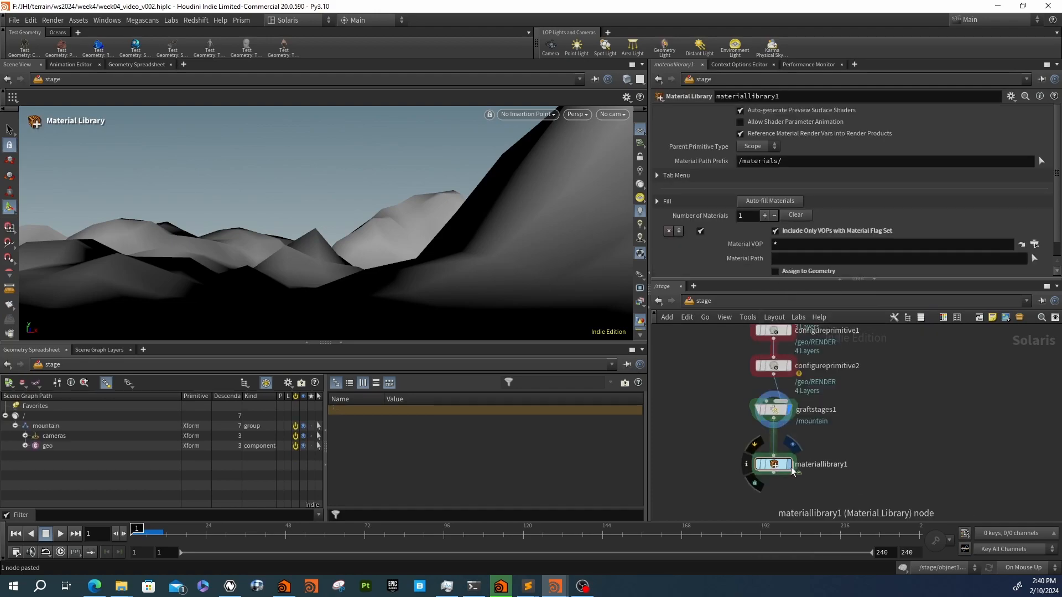
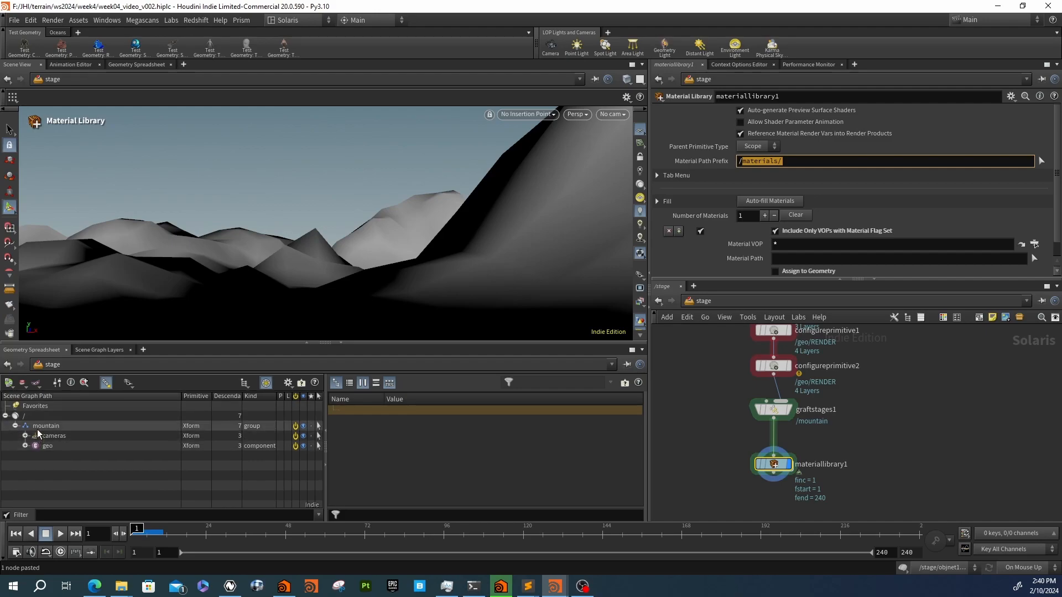
Move the four camera nodes beside the import chain and cut the wire between edit_camera2 and sopimport1
scroll(826, 445, "down", 3)
middle_click_drag(825, 446, 755, 433)
left_click_drag(744, 346, 823, 429)
middle_click_drag(735, 476, 774, 423)
left_click_drag(818, 376, 720, 482)
middle_click_drag(720, 482, 735, 434)
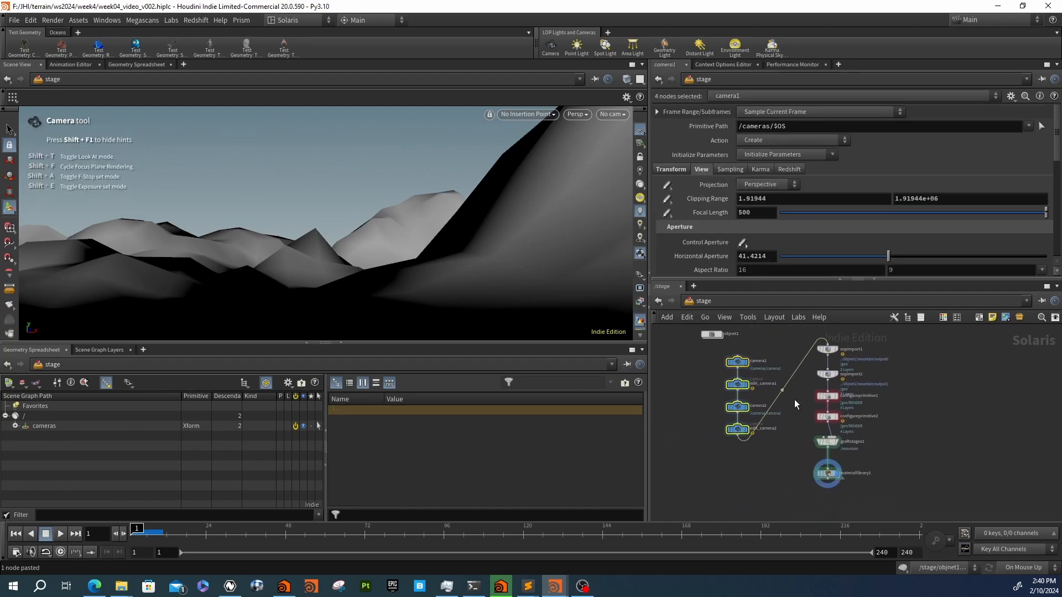
key("y")
left_click_drag(794, 434, 773, 408)
scroll(797, 462, "up", 2)
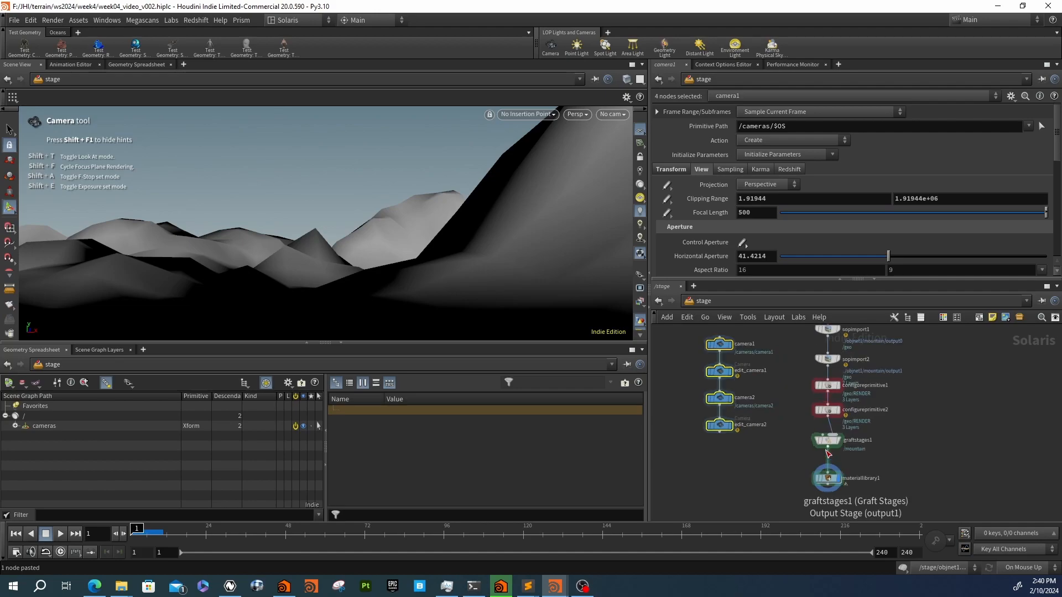
Place an unconnected Merge node beside the Material Library and wire edit_camera2 into the first input of Graft Stages
key("Tab")
type("merge")
key("Return")
left_click(803, 445)
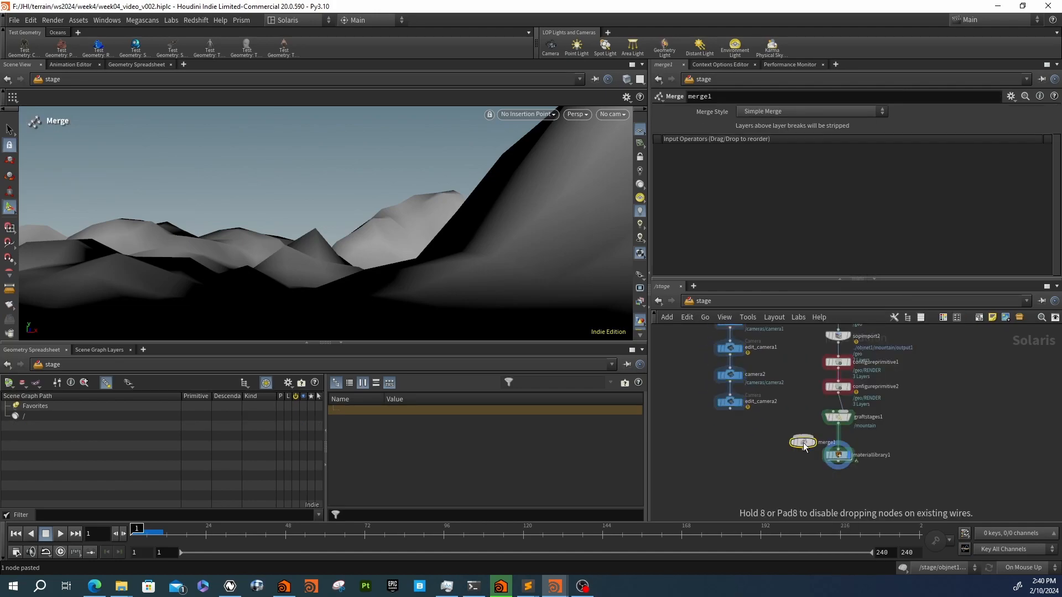
left_click_drag(836, 409, 731, 410)
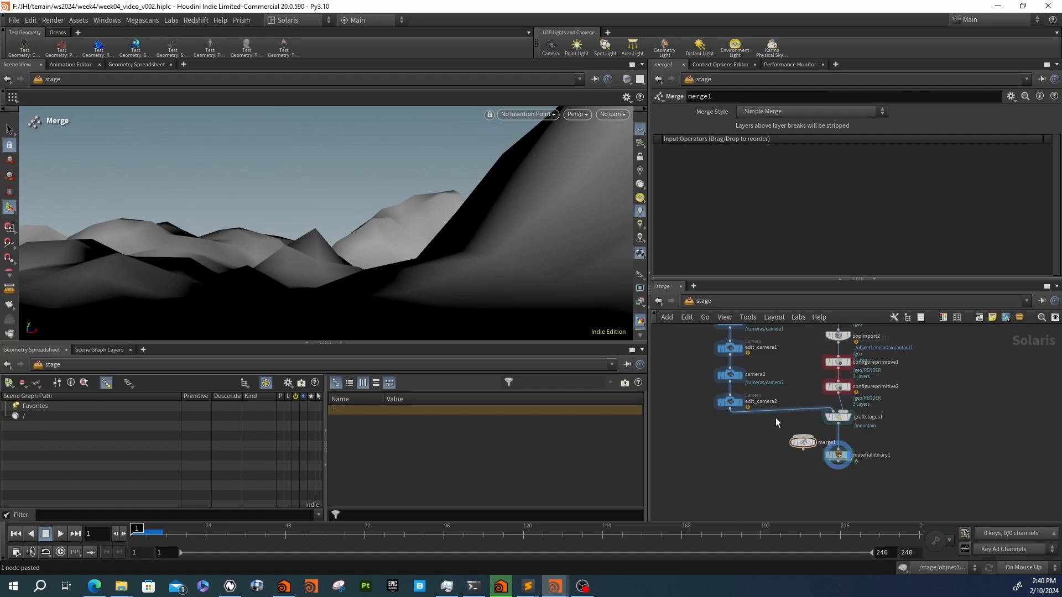
Select the Material Library node and compare the views through /cameras/camera1 and /cameras/camera2, ending on camera1
left_click(839, 457)
left_click(613, 114)
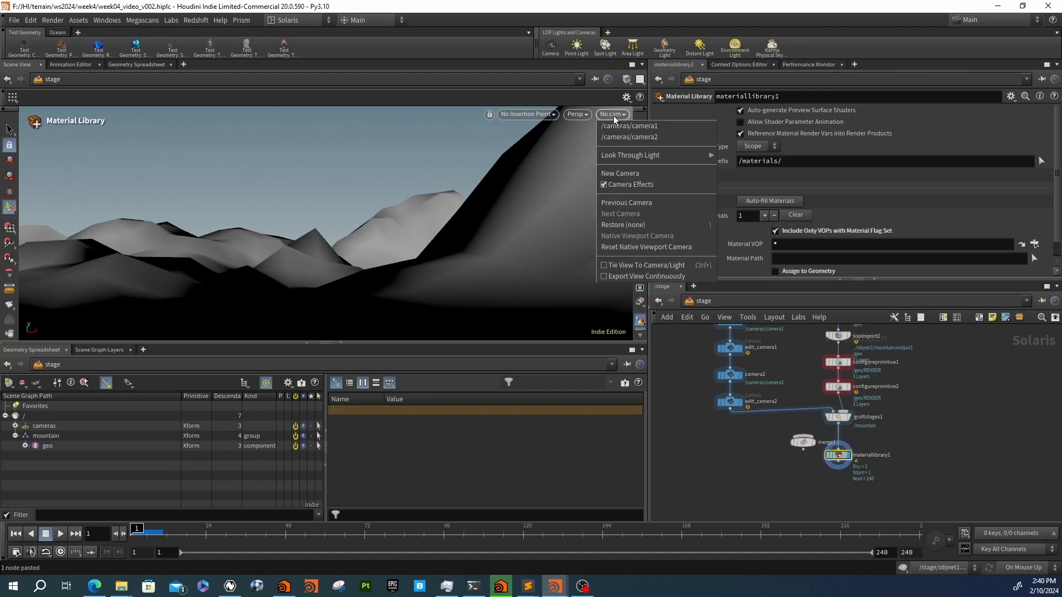
left_click(620, 125)
left_click(611, 114)
left_click(618, 138)
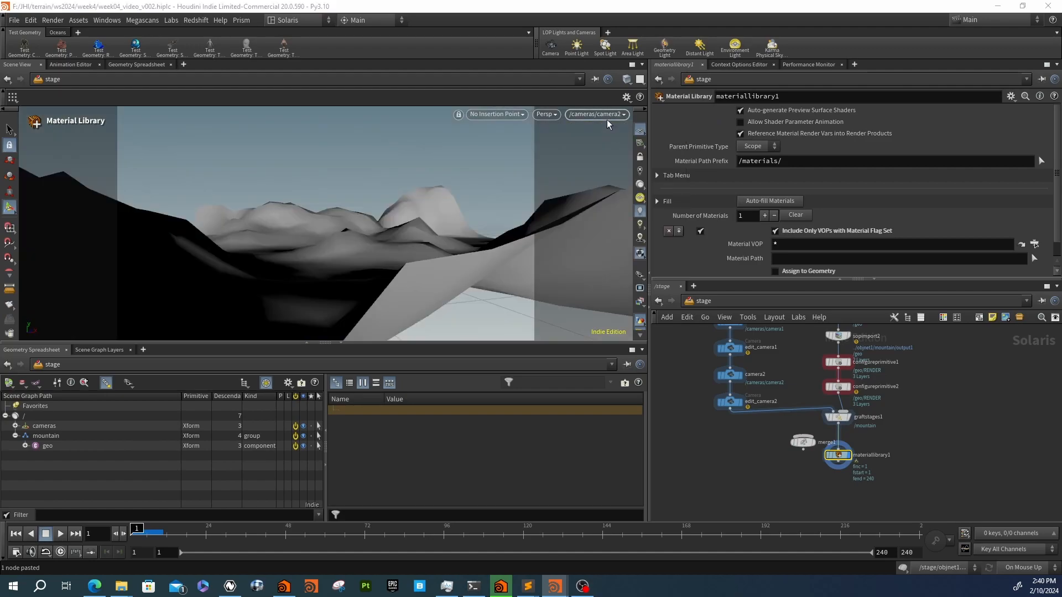
left_click(606, 115)
left_click(614, 126)
Remove the /mountain prefix from both camera edit nodes so they target /cameras/camera2 and /cameras/camera1
left_click_drag(698, 368, 755, 417)
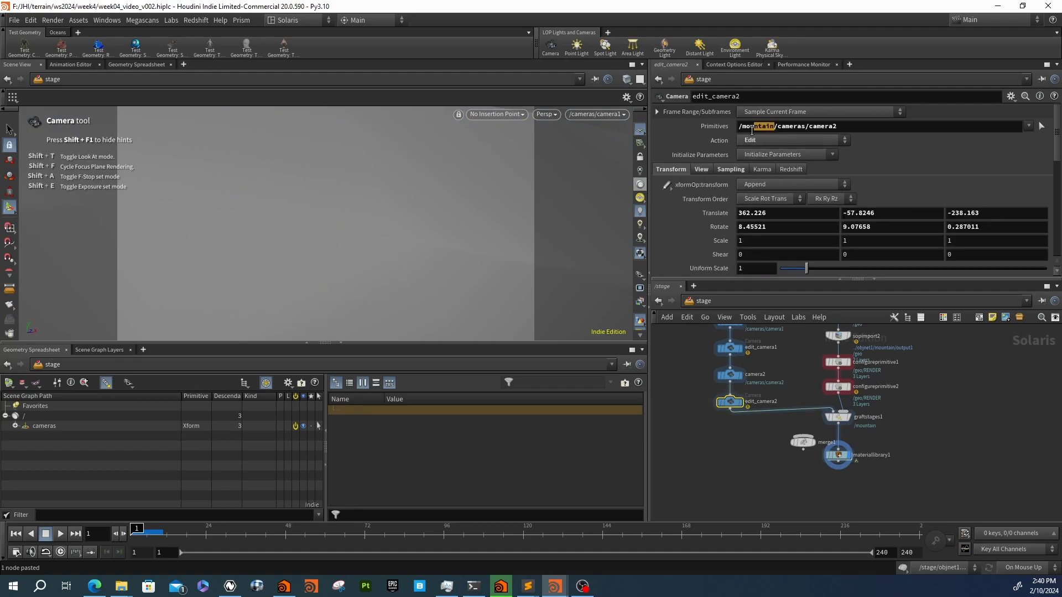
key("BackSpace")
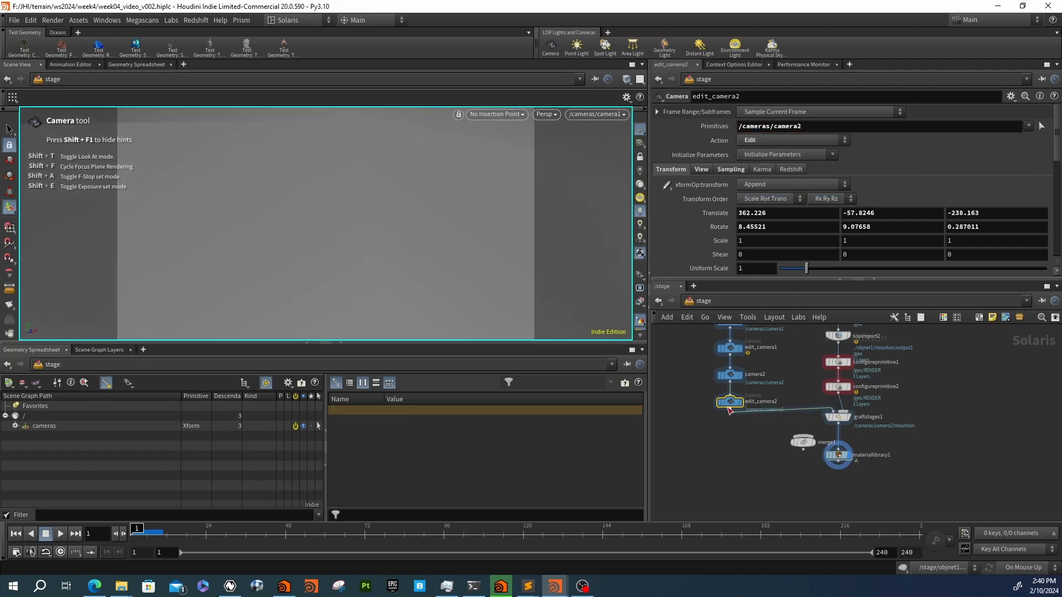
left_click(764, 351)
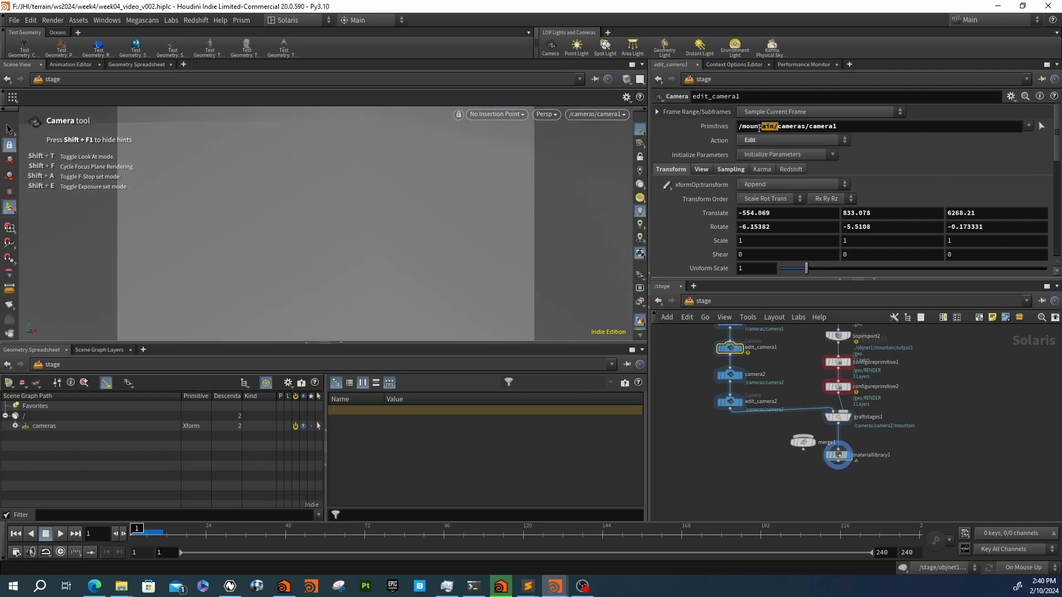
left_click_drag(762, 128, 722, 135)
key("BackSpace")
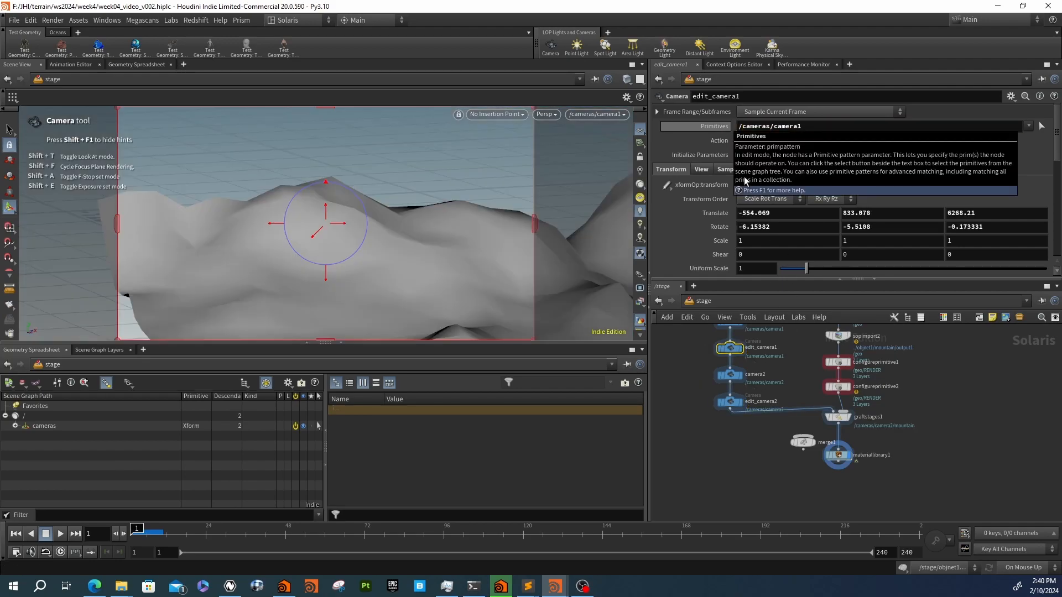
Inspect the Graft Stages node's settings and look through /cameras/camera2
left_click(837, 417)
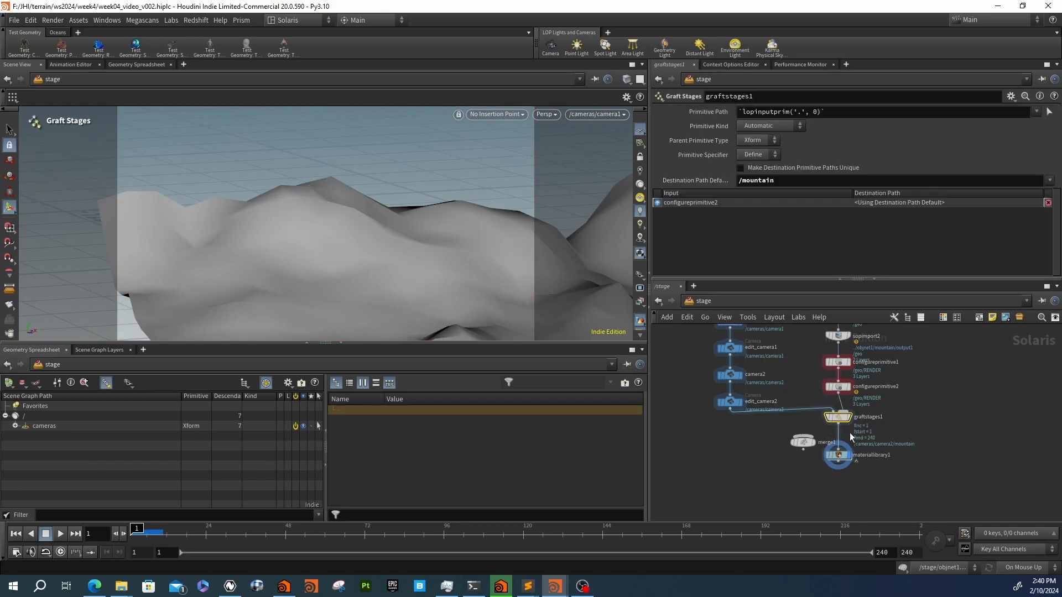
left_click(617, 115)
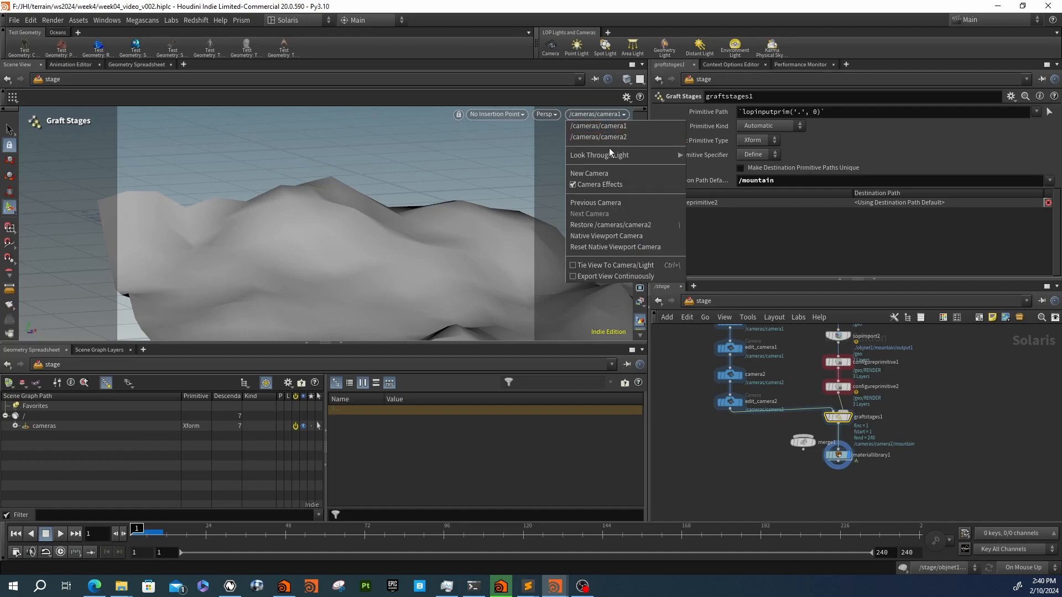
left_click(611, 138)
Delete the edit_camera1 and edit_camera2 nodes and move camera2 up close beneath camera1
middle_click_drag(778, 419, 773, 479)
left_click(726, 407)
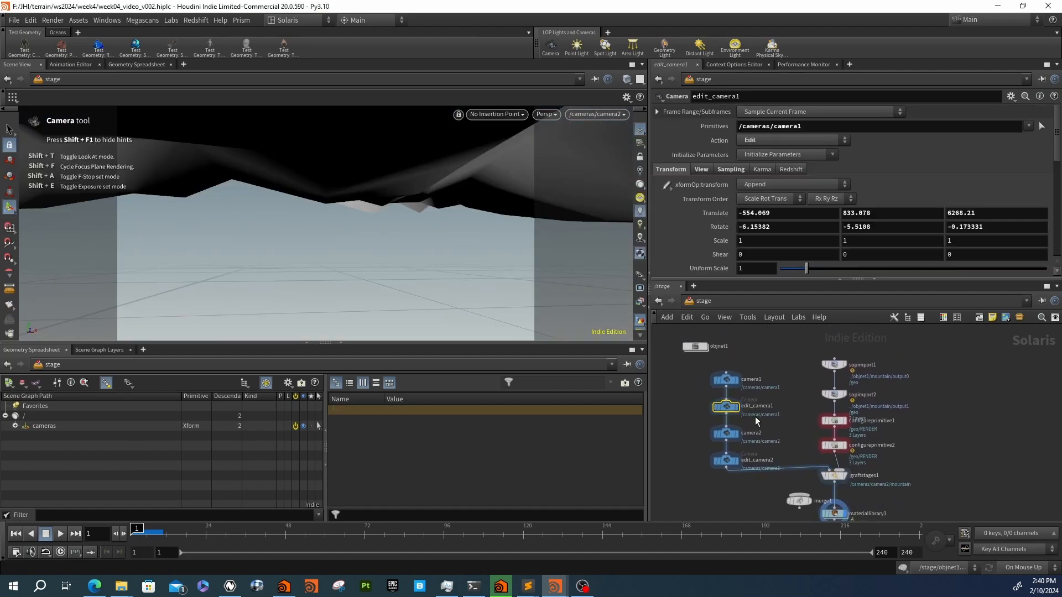
left_click(726, 380)
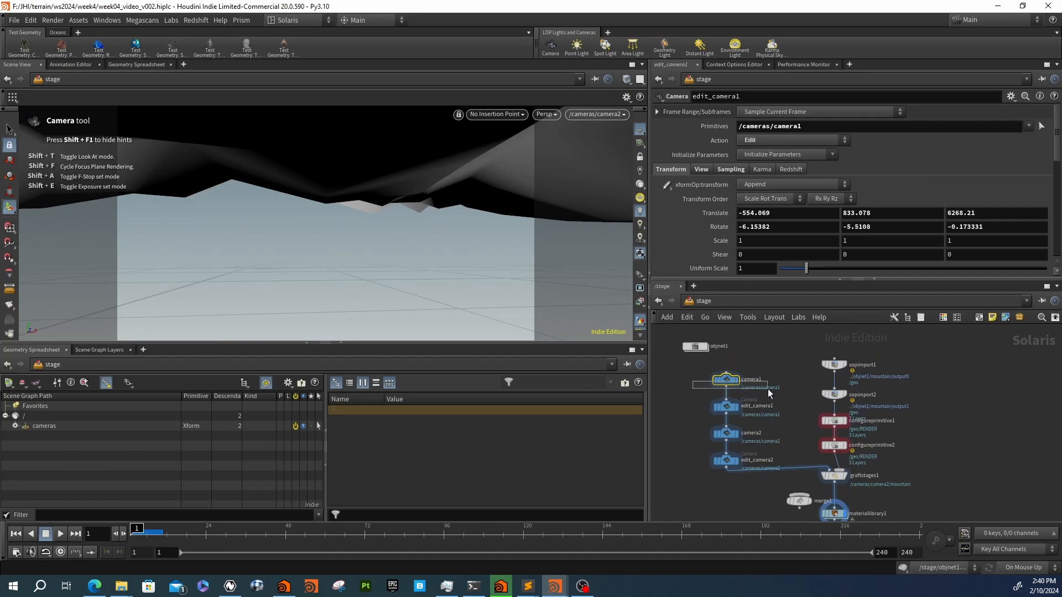
left_click(725, 407)
key("Delete")
left_click_drag(701, 459, 756, 478)
key("Delete")
left_click_drag(728, 438, 729, 414)
Look through /cameras/camera1 with the view locked to the camera and reframe it on the rounded mountain peak
left_click(726, 379)
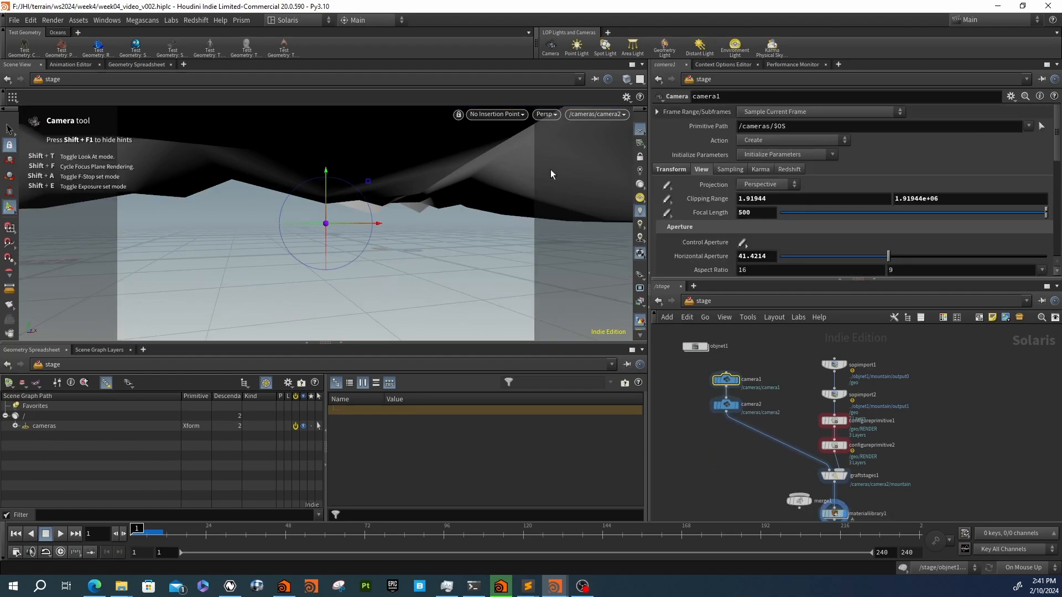
left_click(585, 115)
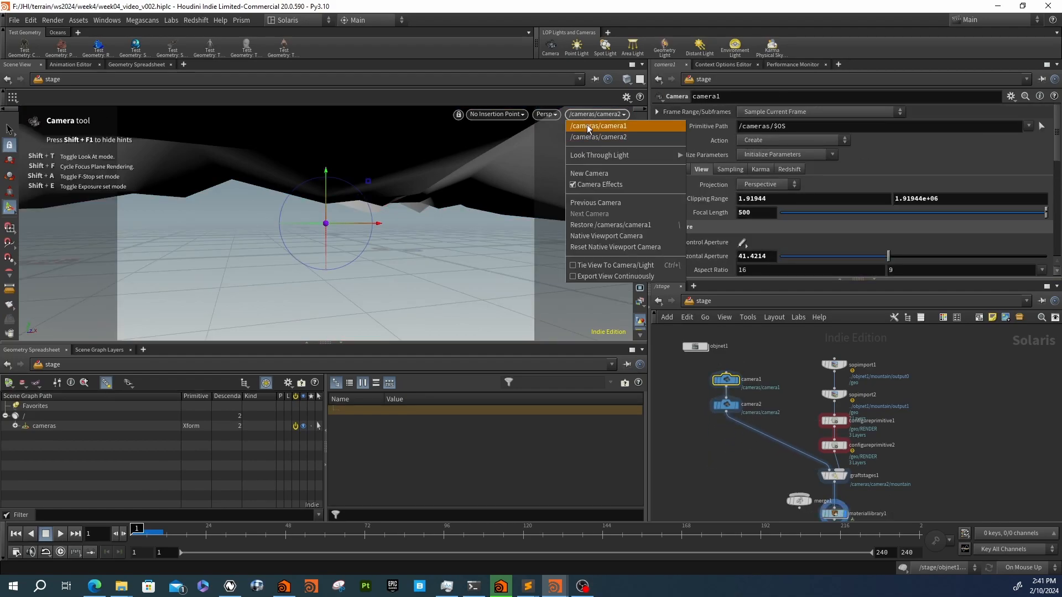
left_click(582, 117)
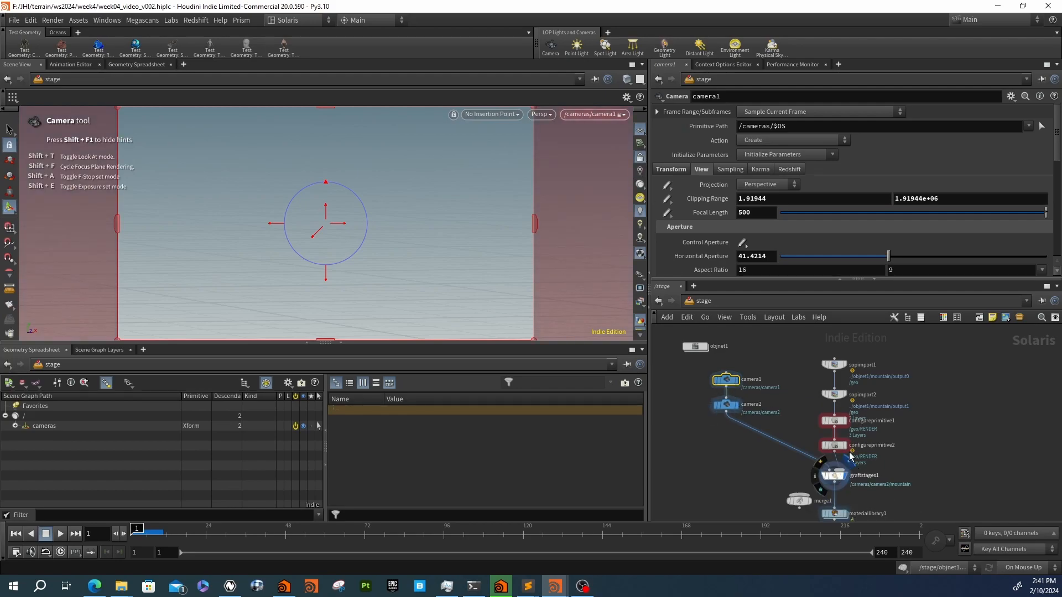
key("Escape")
left_click_drag(321, 207, 349, 271)
key("Return")
key("Escape")
left_click_drag(436, 237, 430, 288)
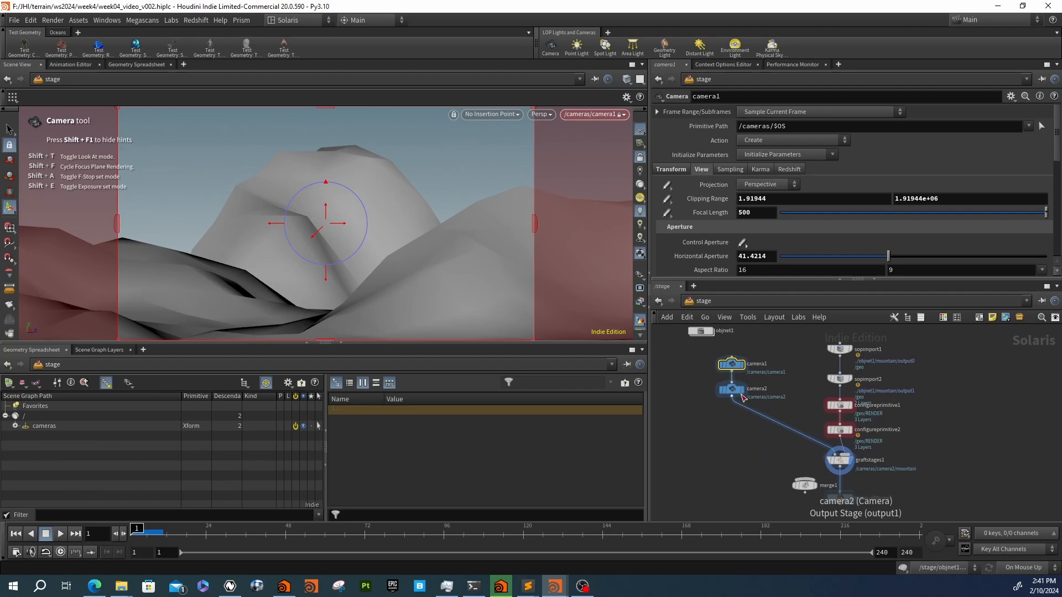
Switch to /cameras/camera2, select its node and try to reframe the locked view above the terrain
left_click(578, 115)
left_click(583, 137)
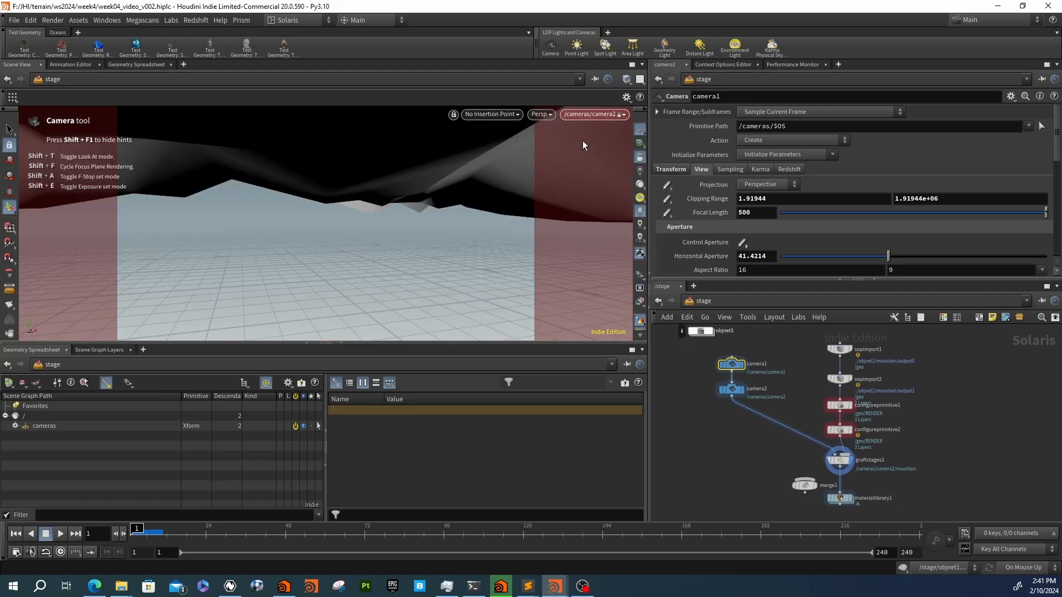
left_click_drag(303, 207, 365, 247, "alt")
left_click_drag(374, 209, 398, 288, "alt")
left_click_drag(404, 227, 395, 269, "alt")
left_click_drag(412, 229, 412, 249, "alt")
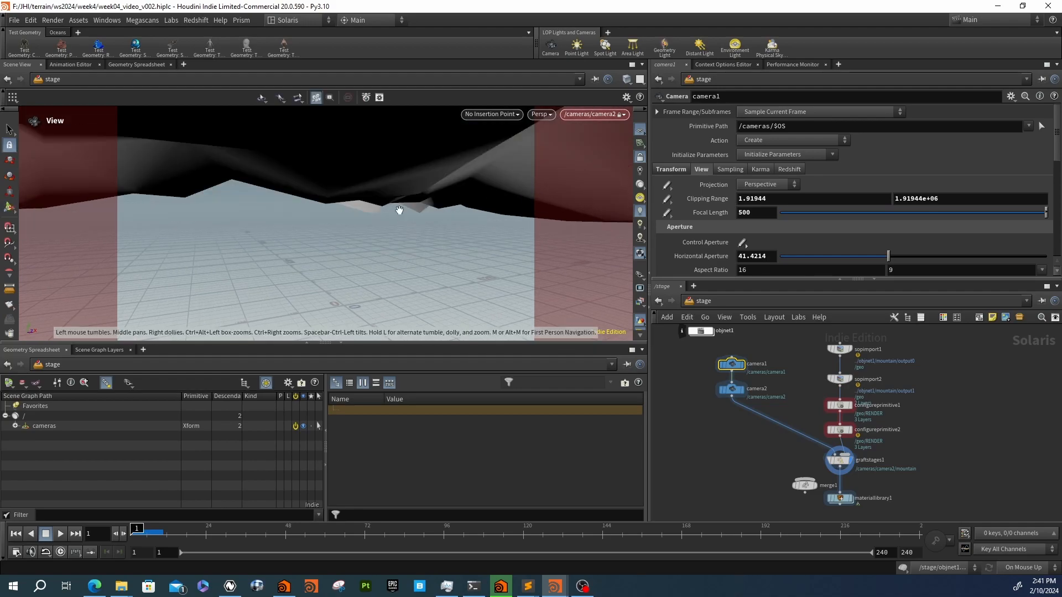
left_click(735, 393)
middle_click_drag(408, 208, 412, 238, "alt")
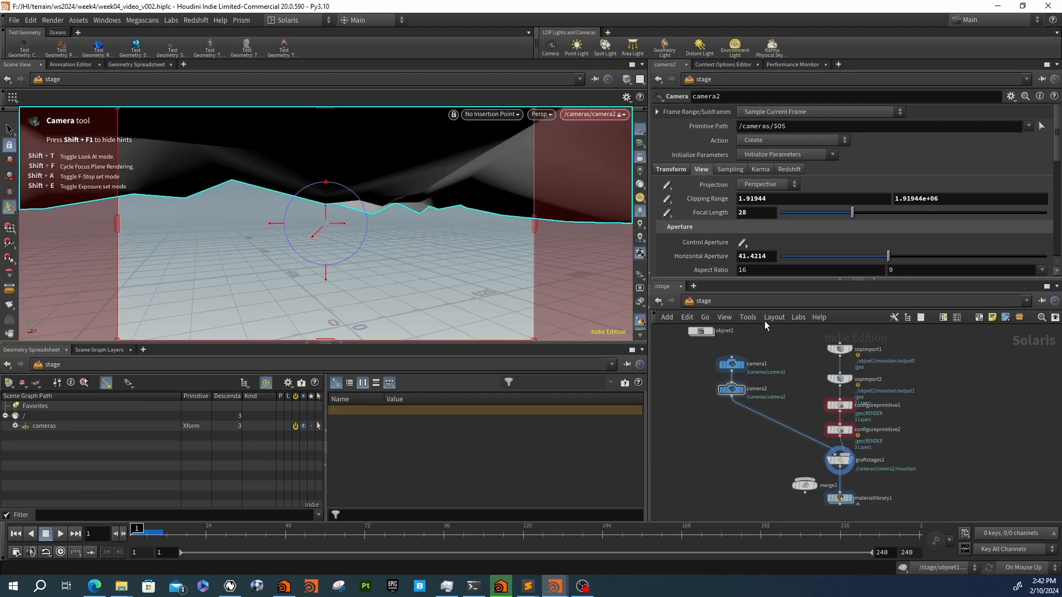
Switch the view back to /cameras/camera1 and release the view lock
left_click(595, 114)
left_click(605, 135)
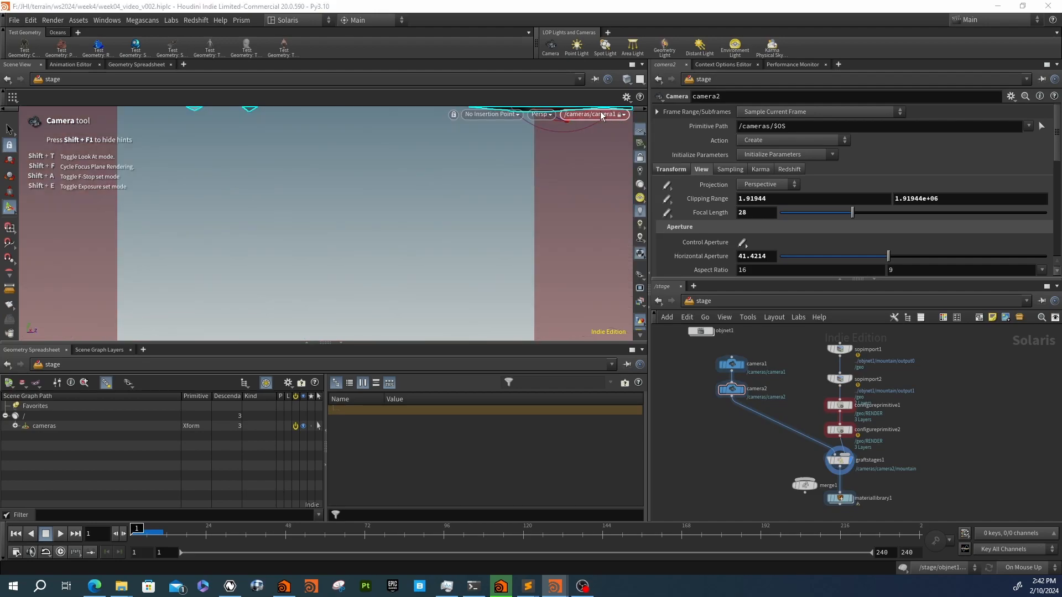
left_click(612, 116)
left_click(613, 132)
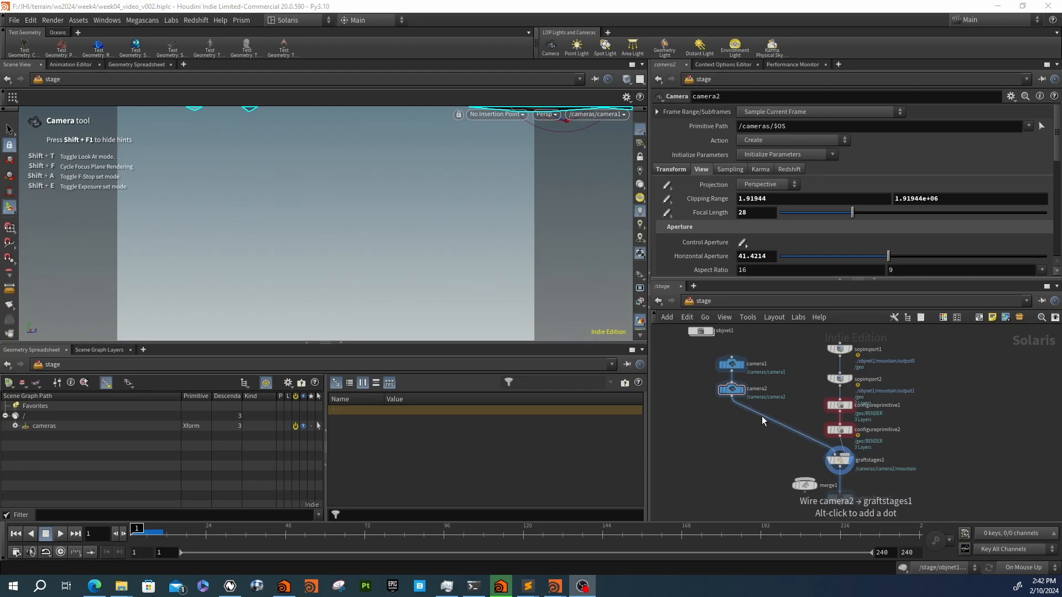
Select the camera1 and camera2 nodes together and delete them
left_click(744, 392)
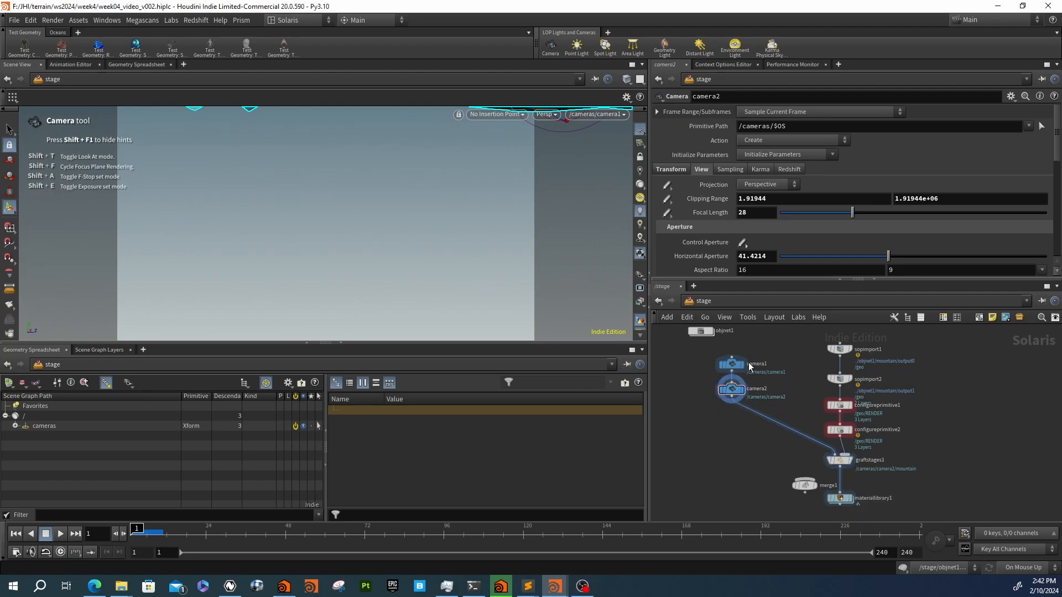
left_click_drag(713, 407, 715, 409)
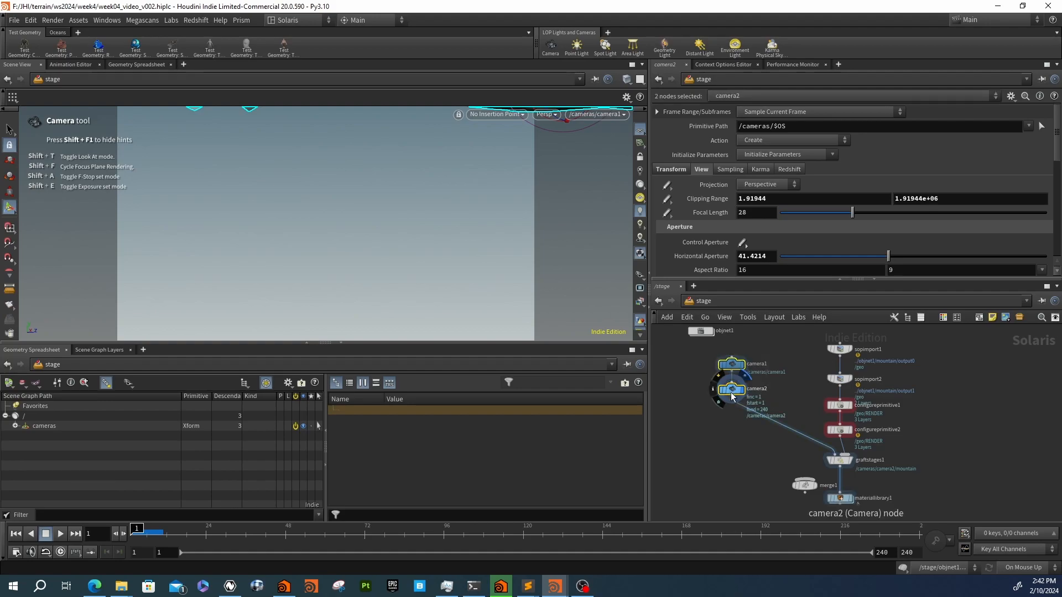
key("Delete")
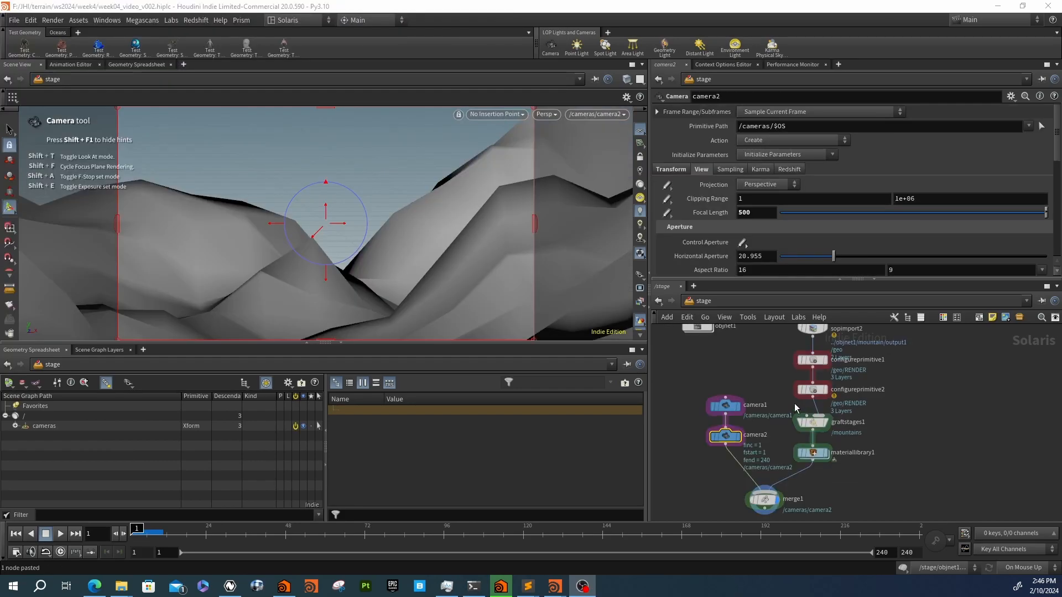
Inspect the Graft Stages destination path and the Material Library settings in the rebuilt network
middle_click_drag(764, 381, 757, 422)
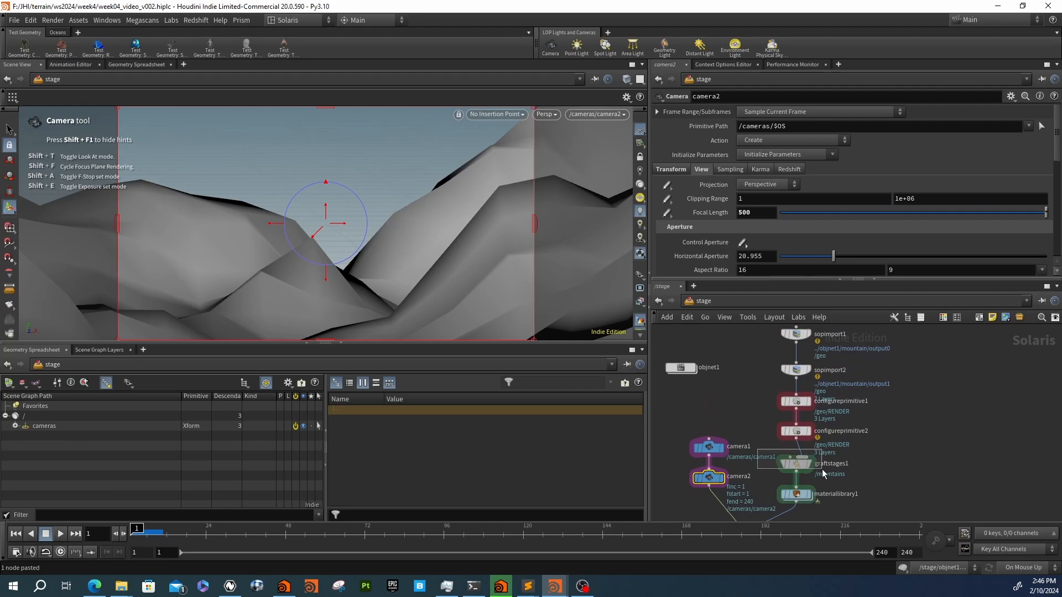
left_click(805, 463)
middle_click_drag(755, 469, 784, 409)
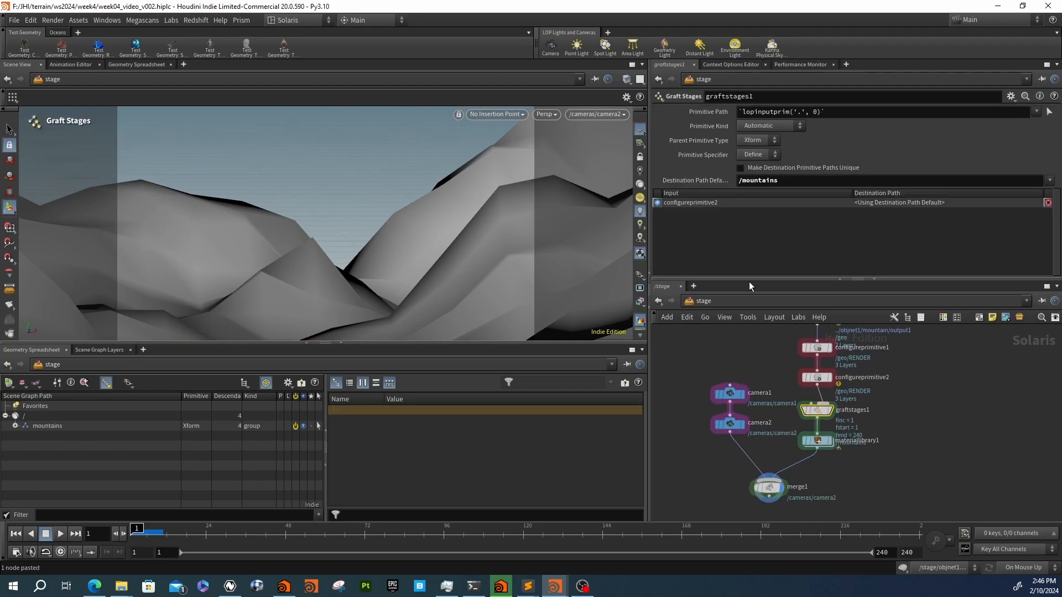
left_click(820, 441)
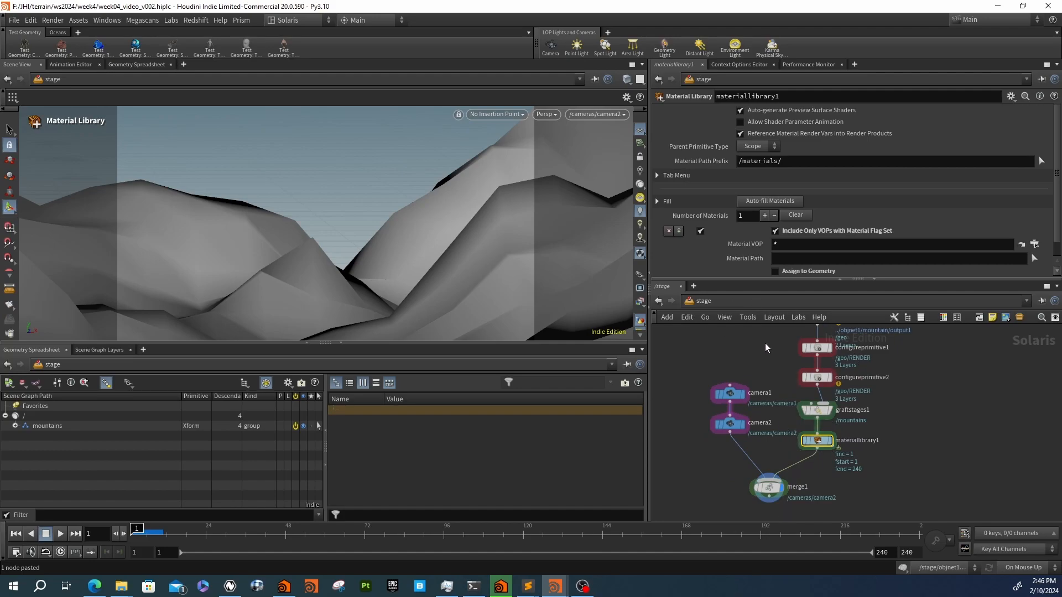
Look through /cameras/camera1 in the viewport and check the focal length settings of the camera1 and camera2 nodes
left_click_drag(765, 343, 717, 443)
left_click(598, 114)
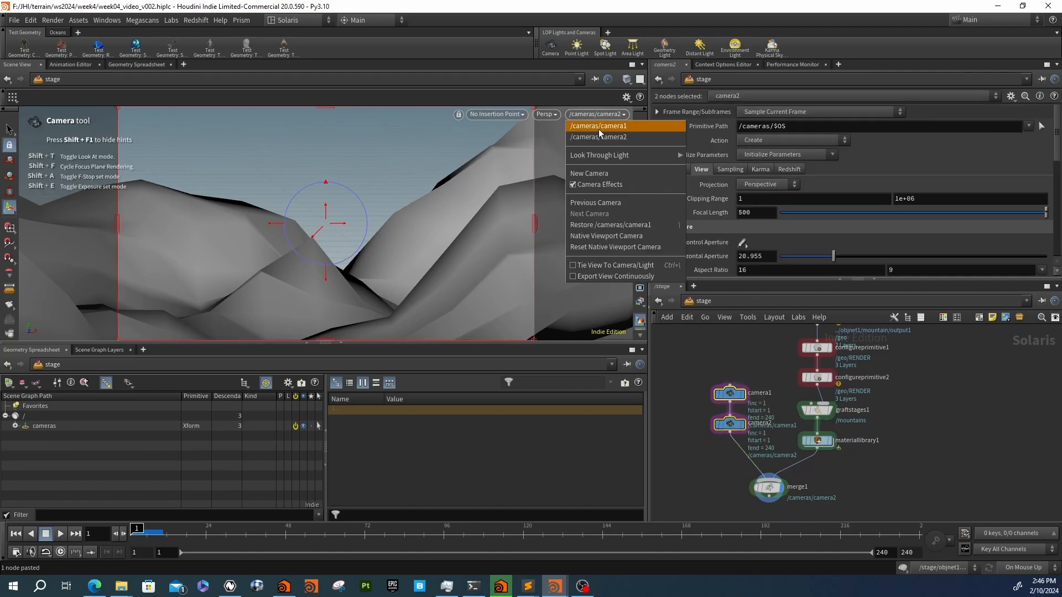
left_click(598, 130)
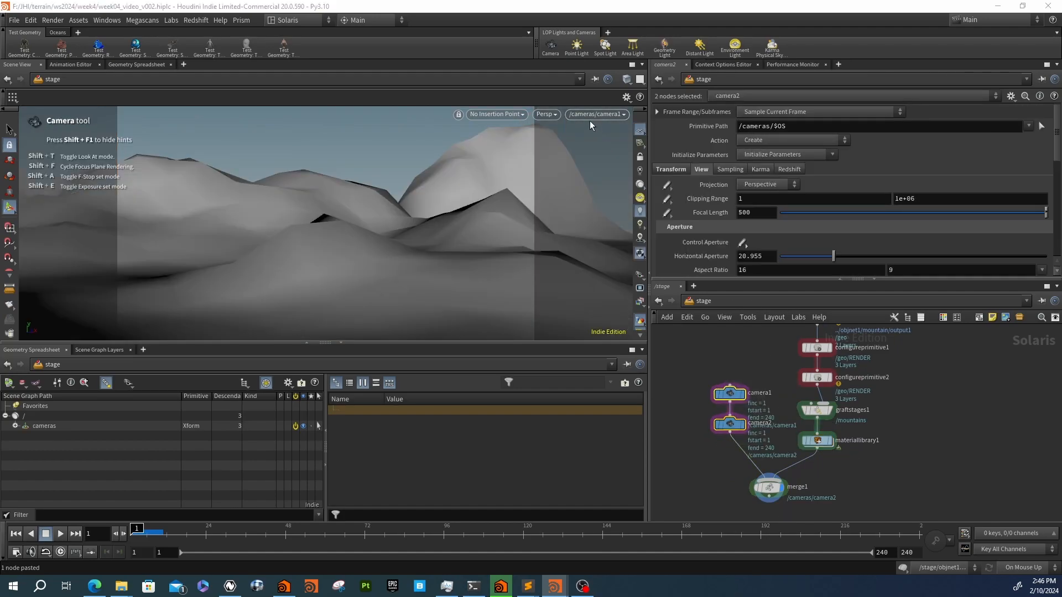
left_click(769, 488)
left_click(730, 394)
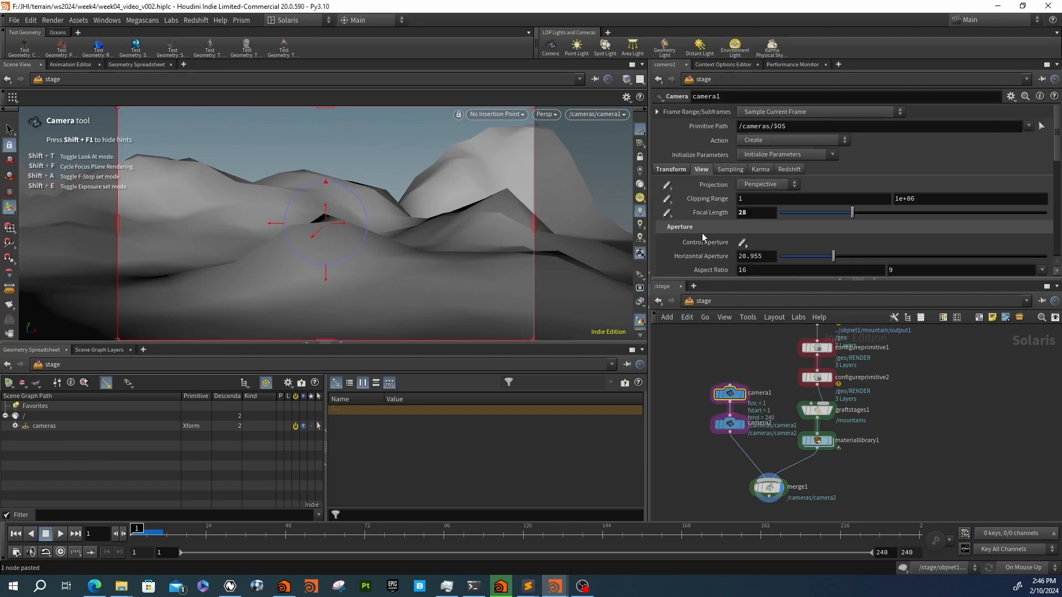
left_click_drag(688, 417, 737, 429)
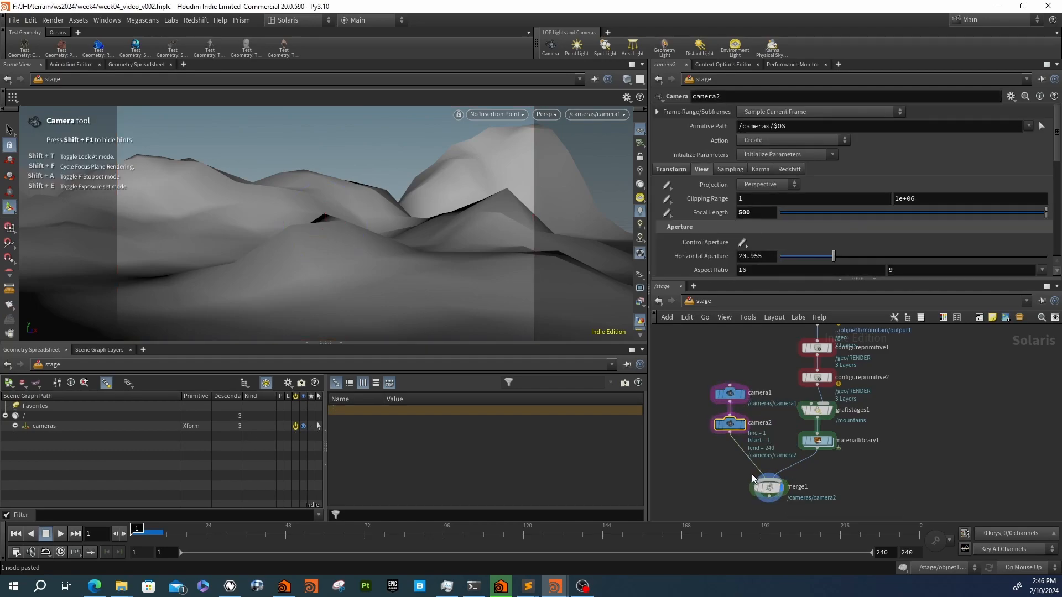
Examine the merge1 scene graph by expanding the cameras, mountains and geo branches
left_click(769, 487)
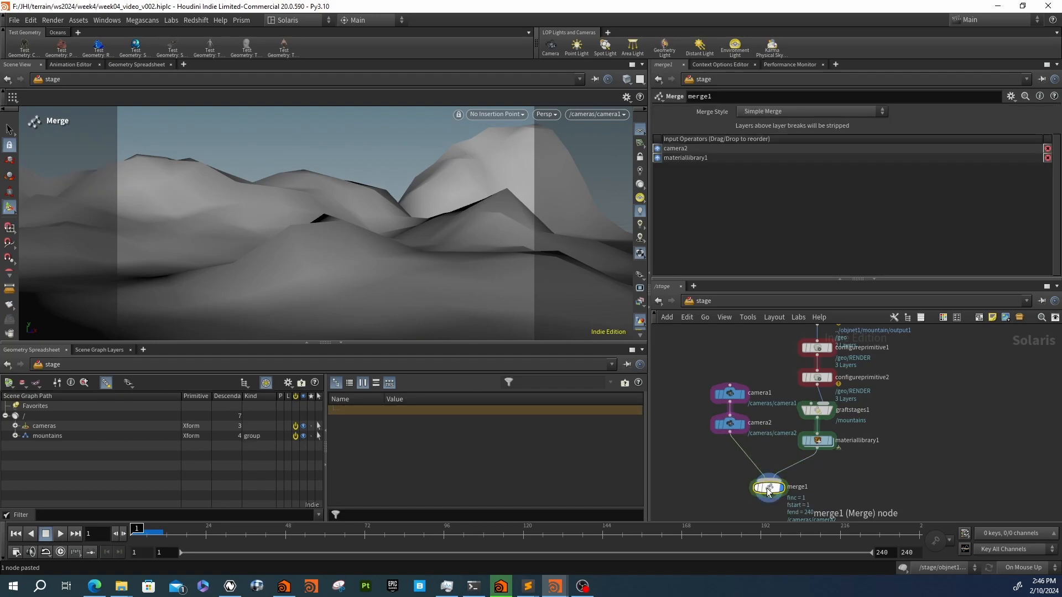
left_click(15, 426)
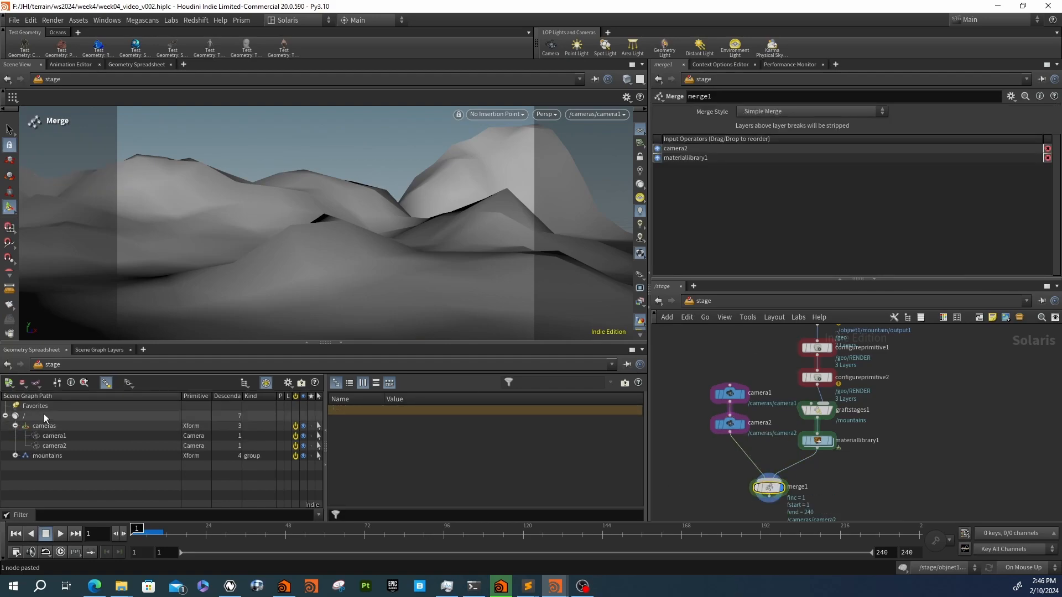
left_click(14, 455)
left_click(25, 465)
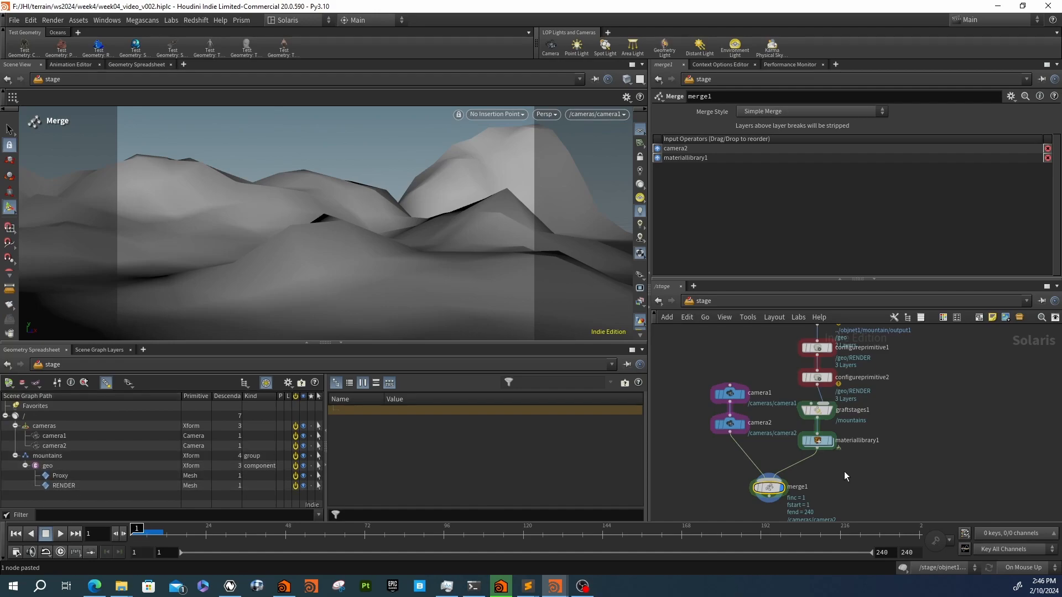
Set the Material Path Prefix of the materiallibrary1 node to /mtl/
left_click(817, 440)
double_click(762, 161)
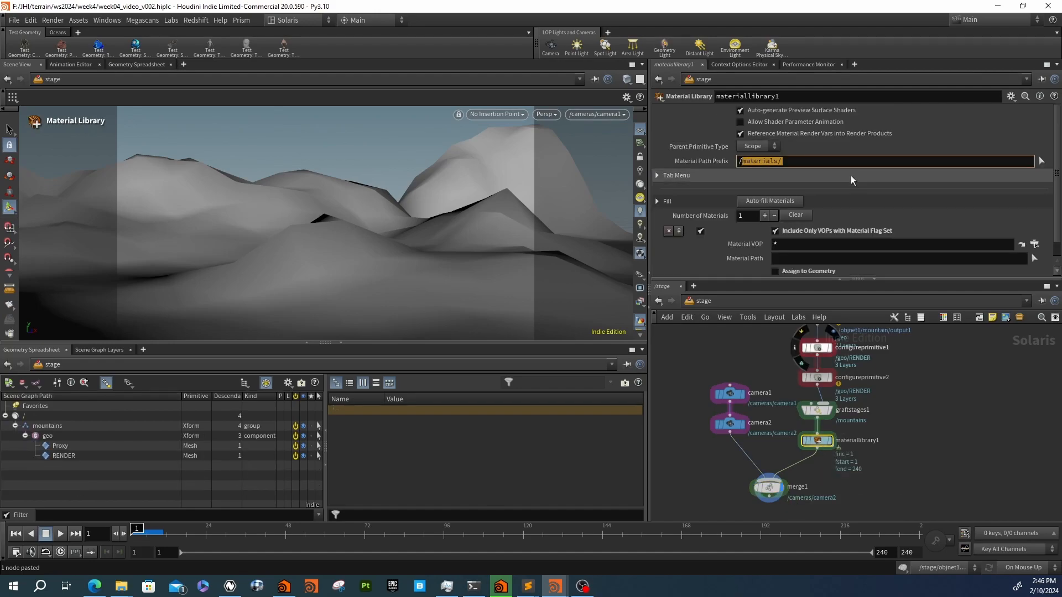
type("mtl")
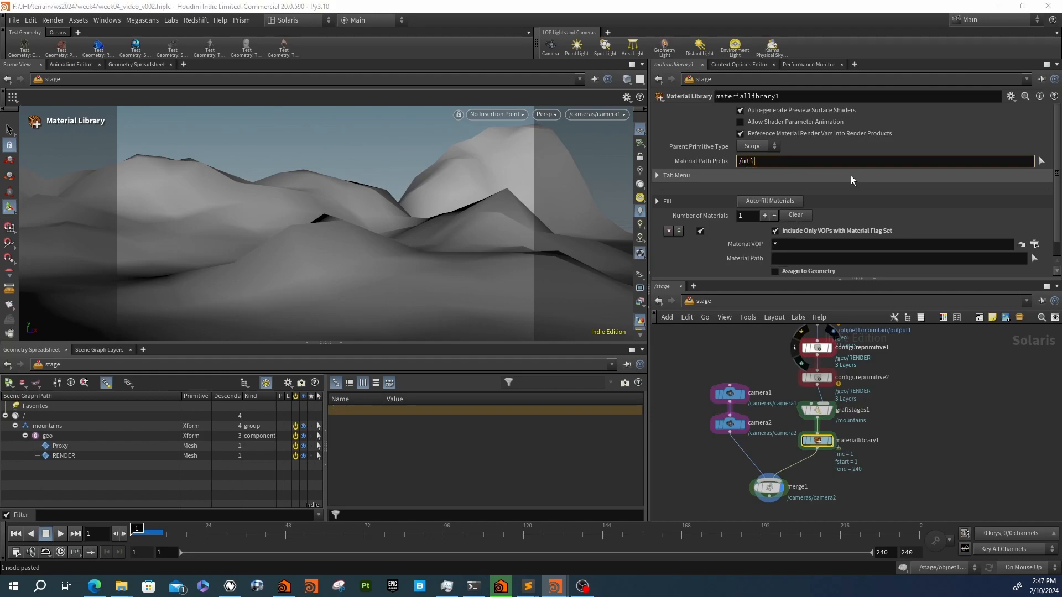
type("/")
key("Return")
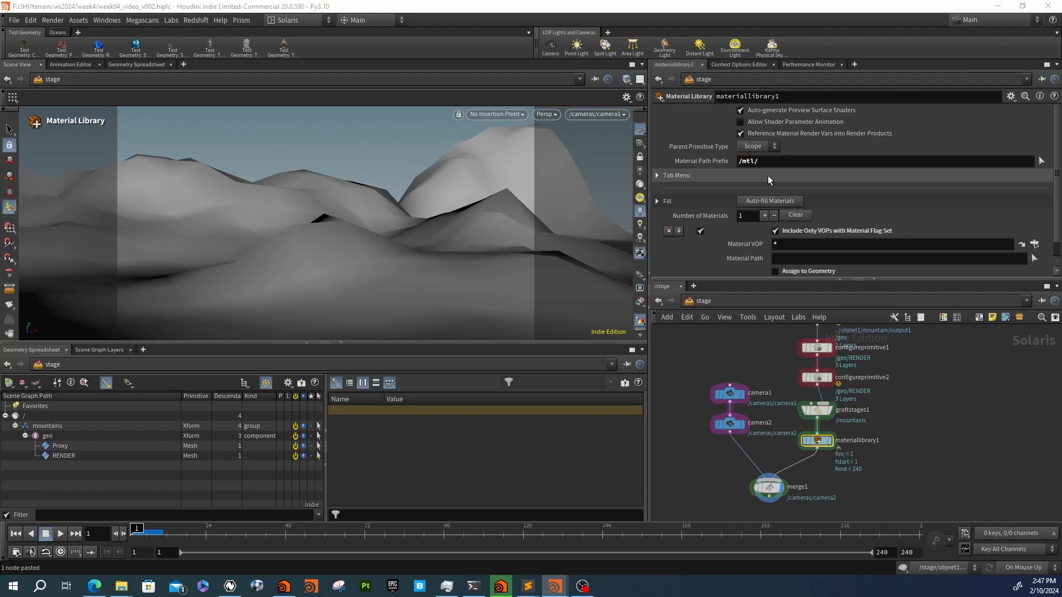
Go inside the materiallibrary1 node and add a USD MaterialX Builder
double_click(817, 441)
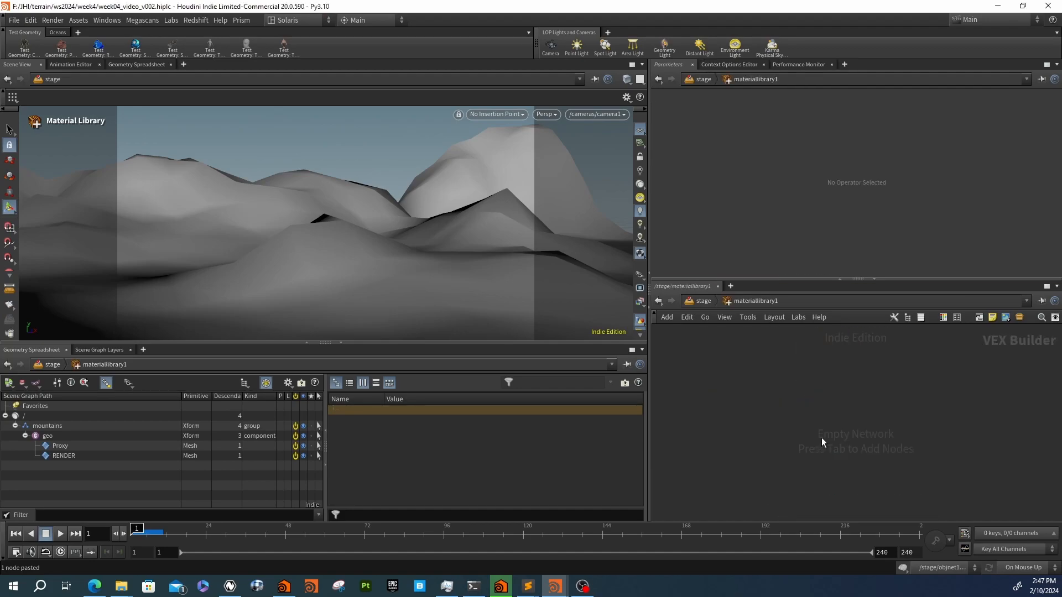
key("Tab")
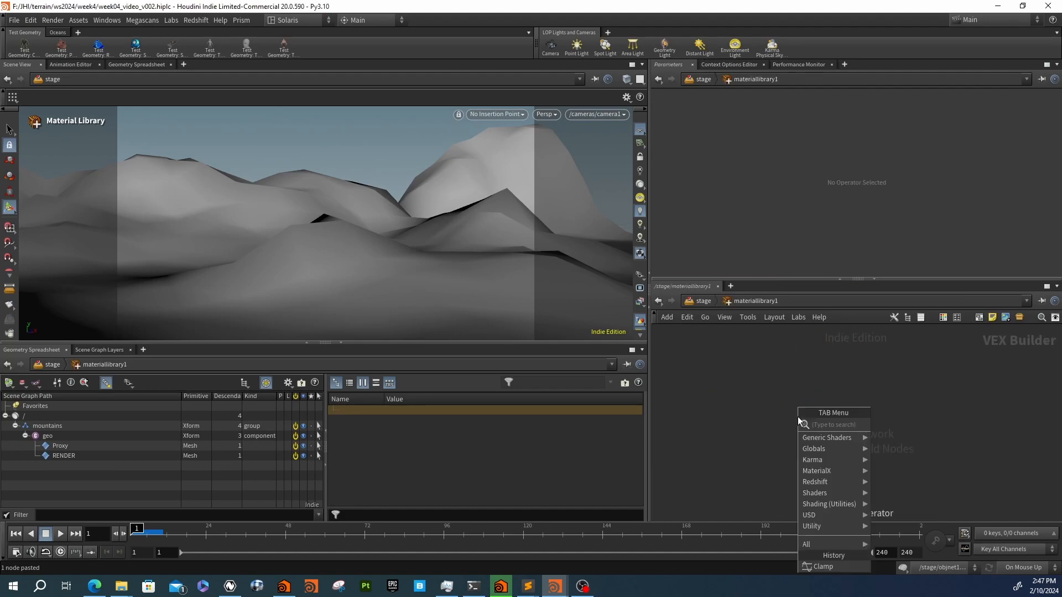
type("mtl")
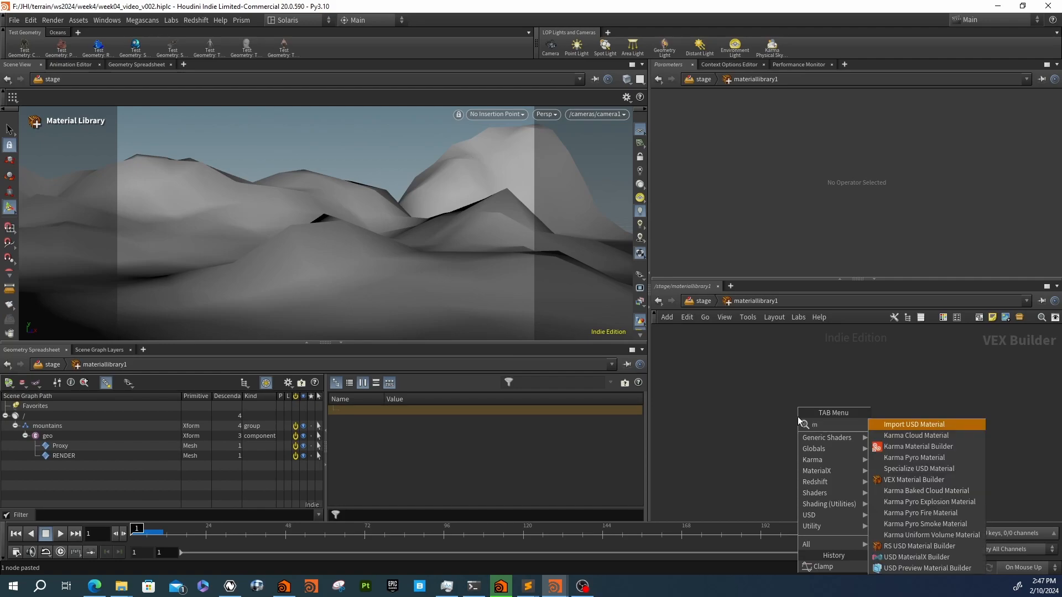
key("BackSpace")
key("BackSpace")
mouse_move(818, 492)
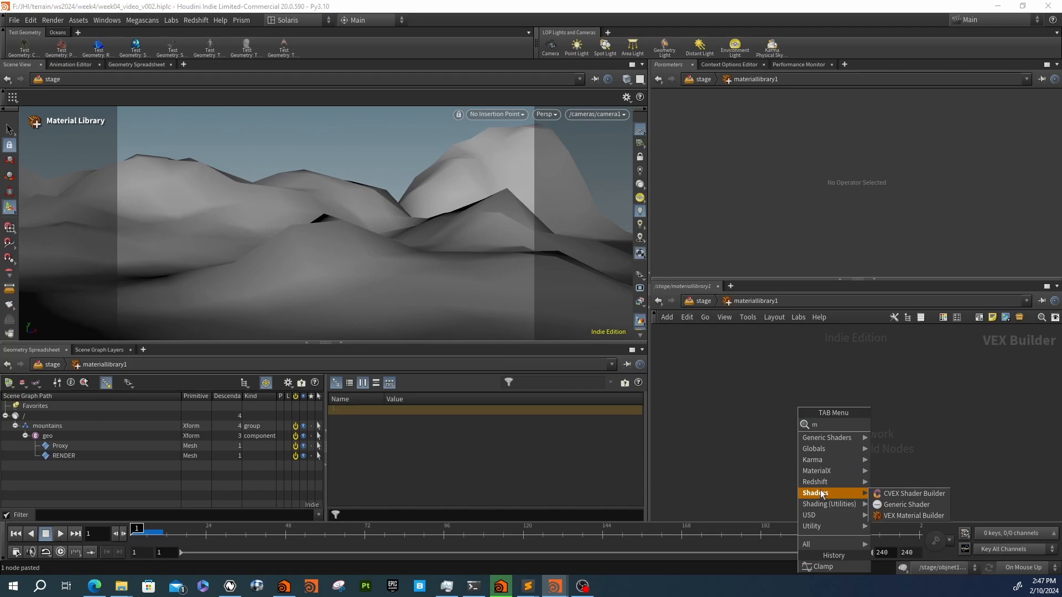
mouse_move(827, 471)
left_click(895, 471)
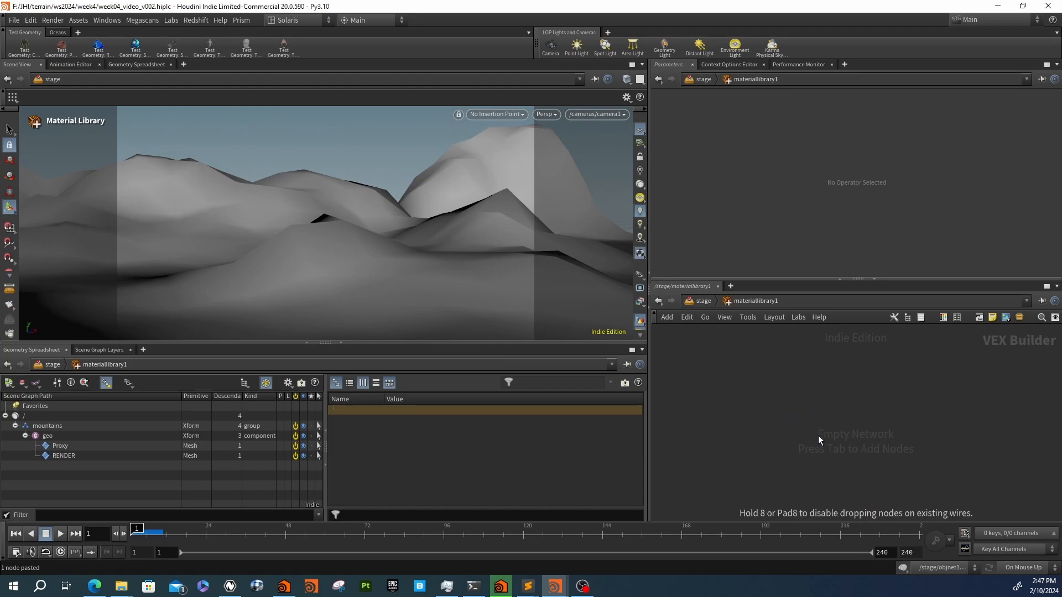
left_click(805, 419)
Rename the MaterialX builder subnetwork as mountain_mtlx
double_click(788, 402)
type("mdu")
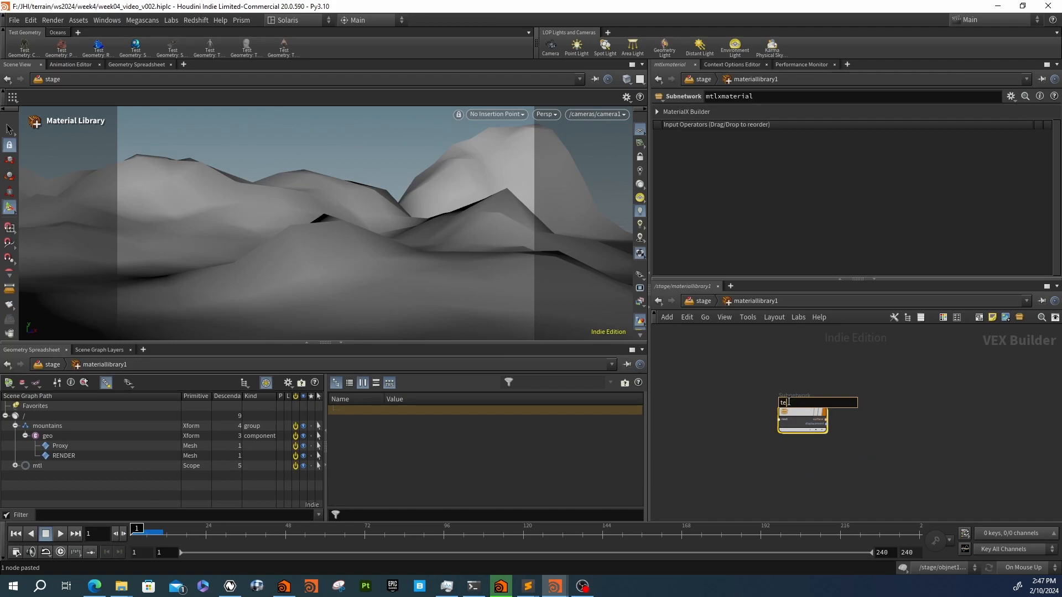
type("ntain_mtsl")
key("BackSpace")
key("BackSpace")
type("x")
key("BackSpace")
type("lx")
key("Return")
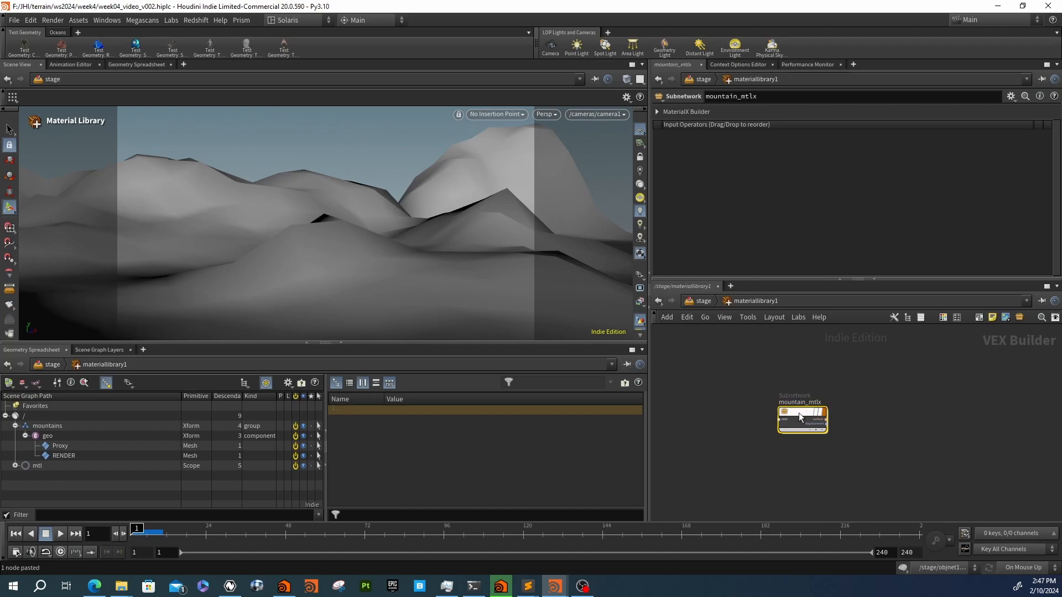
Enter the mountain_mtlx subnetwork and make room beside its standard surface and displacement nodes
double_click(799, 416)
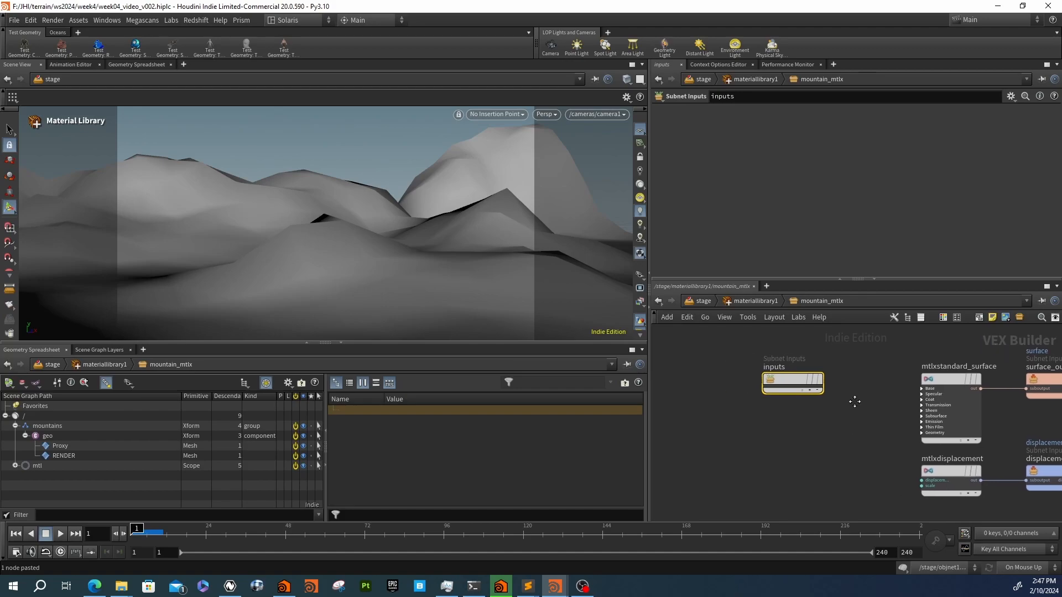
scroll(784, 380, "down", 3)
left_click_drag(789, 439, 692, 449)
middle_click_drag(799, 463, 781, 425)
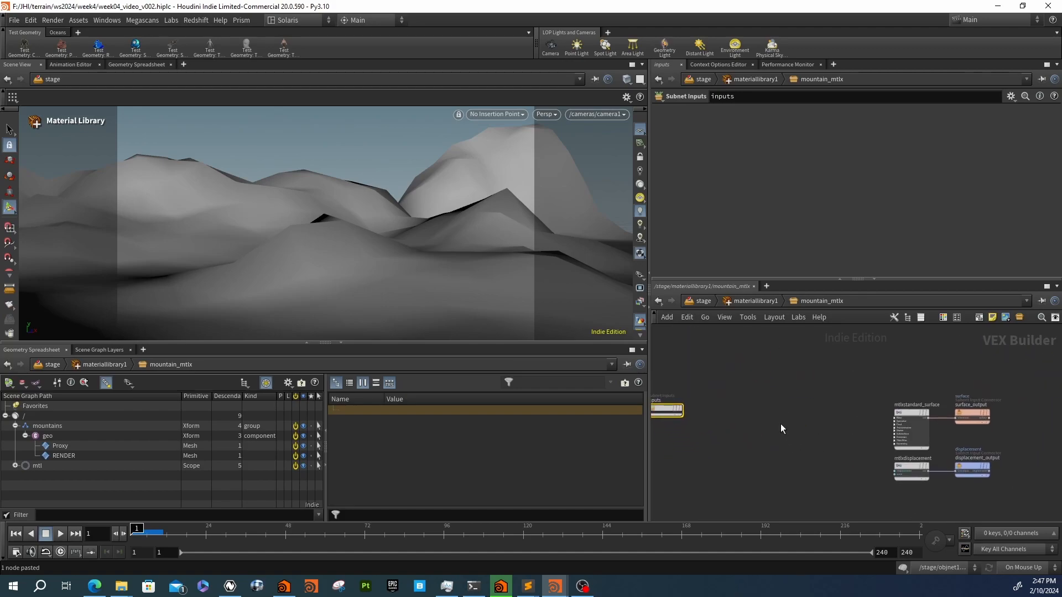
key("Tab")
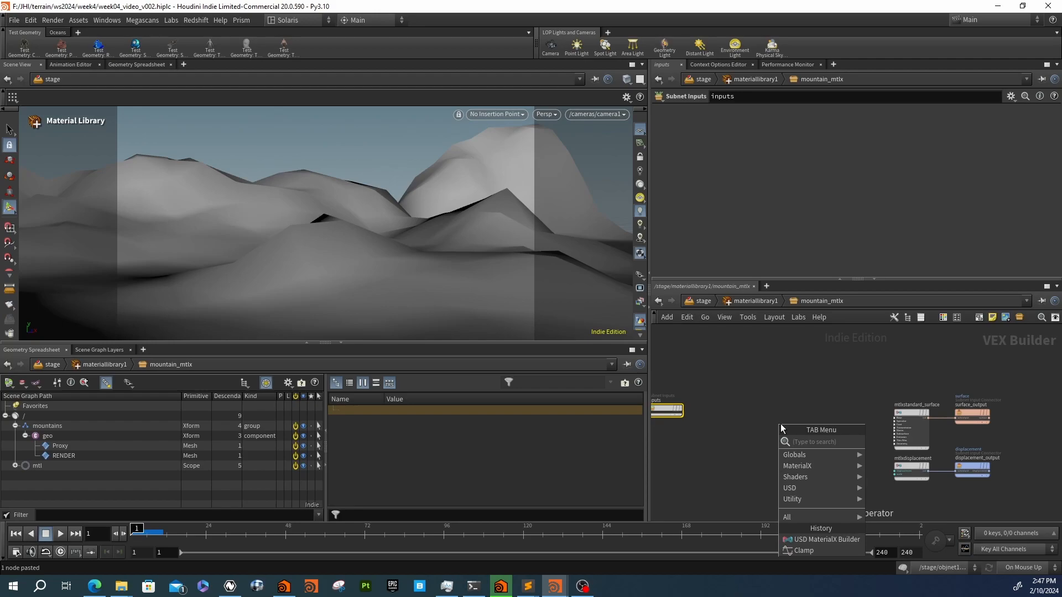
type("im")
key("Down")
key("Return")
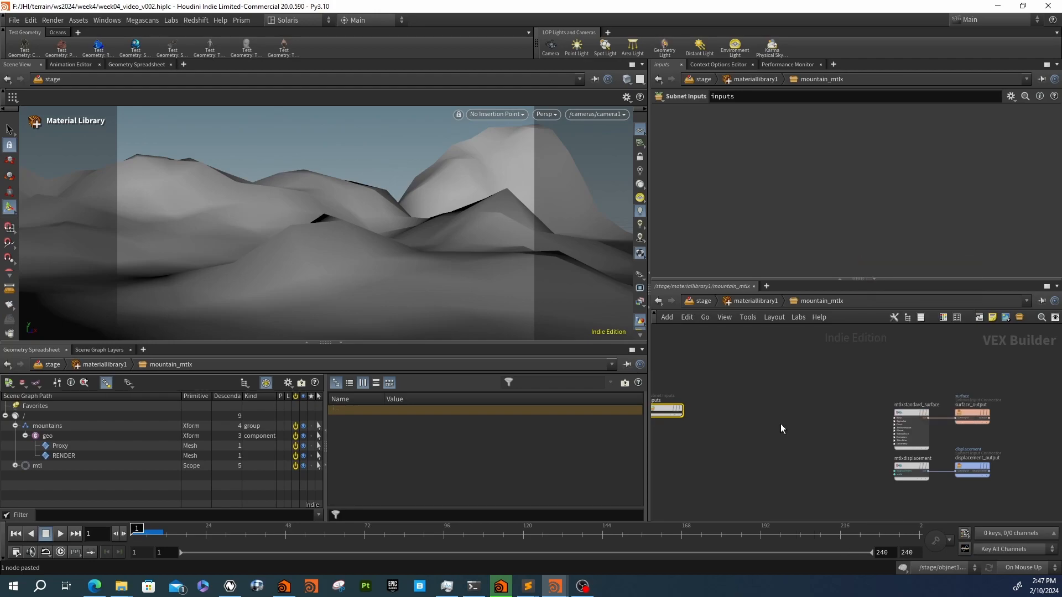
left_click(781, 424)
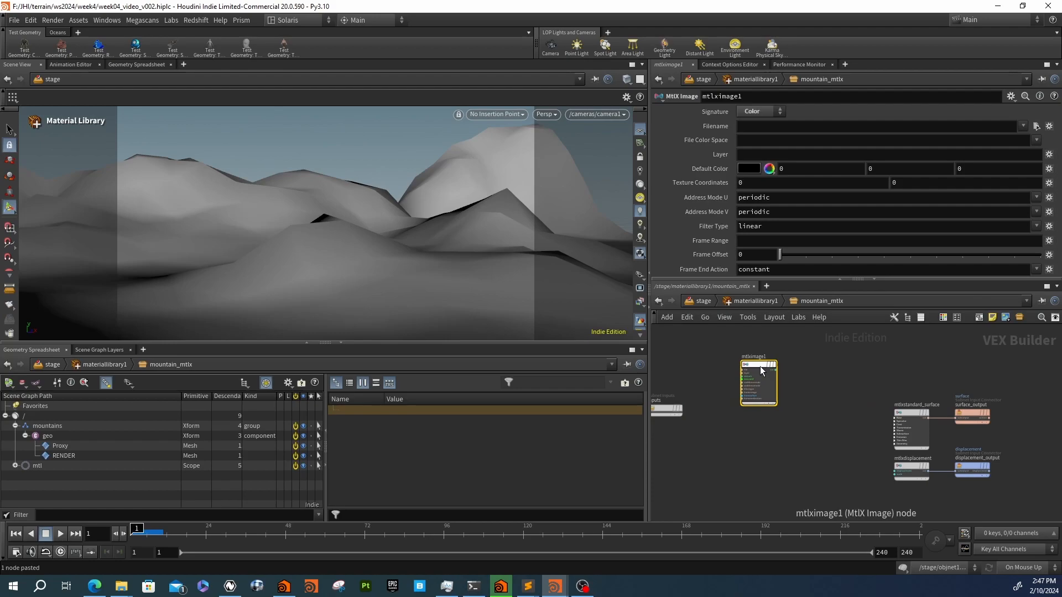
key("Delete")
Add an MtlX PBR Texture Set node between the subnet inputs and the standard surface node
key("Tab")
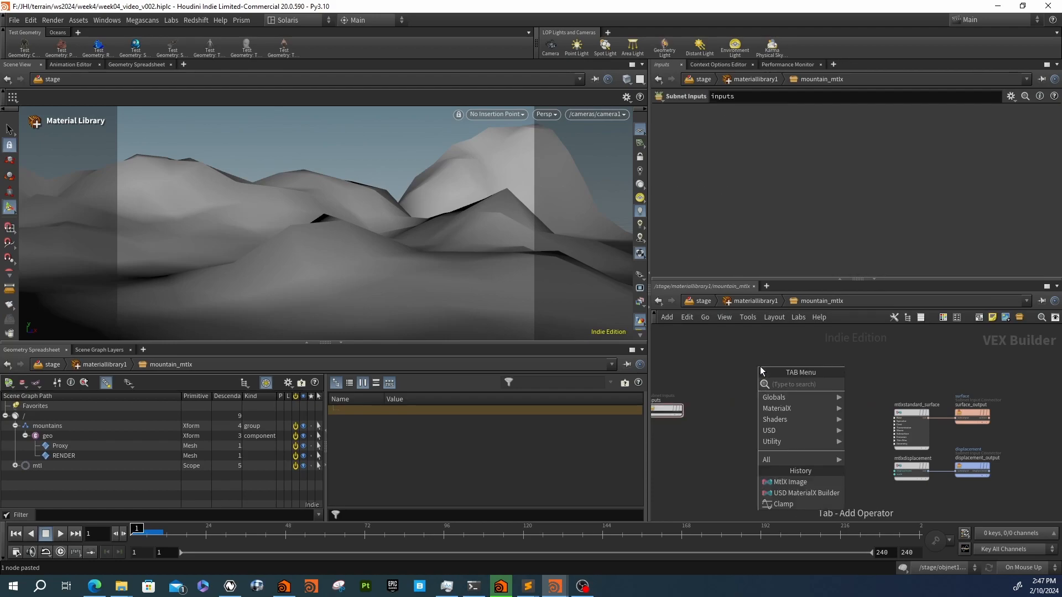
type("pbr")
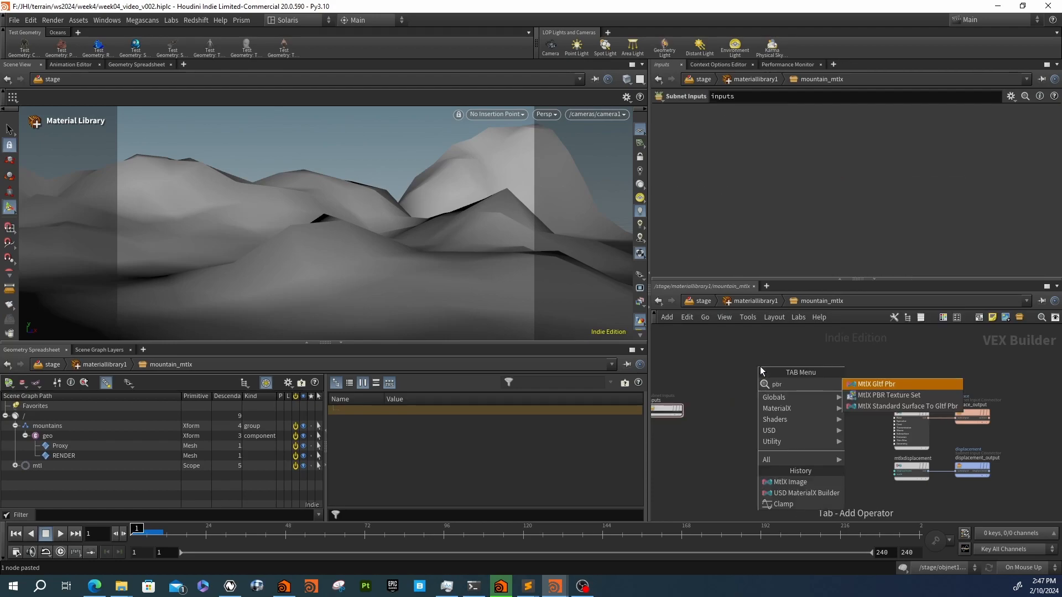
key("Down")
key("Return")
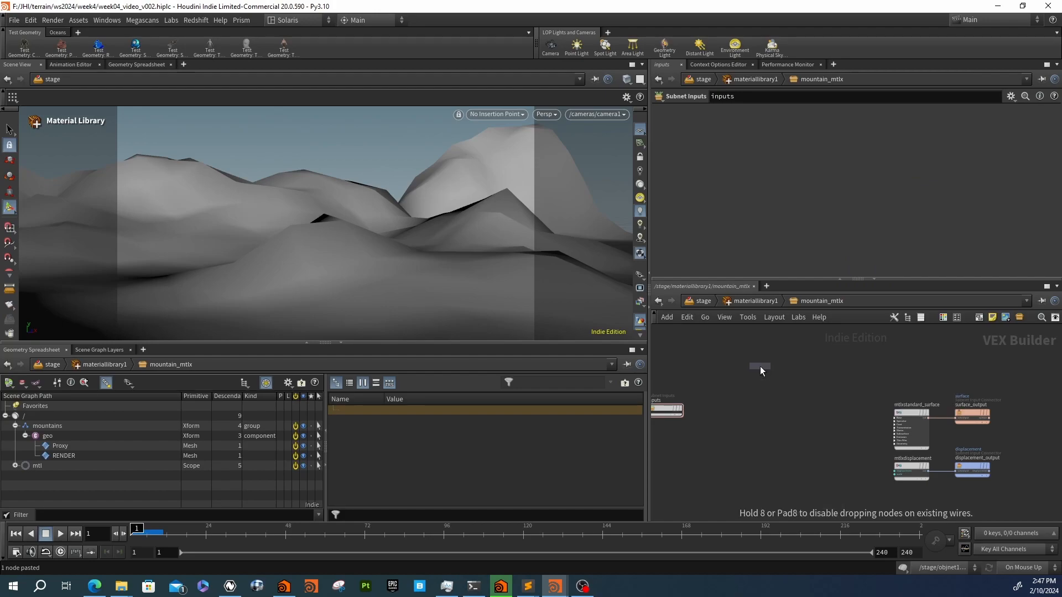
left_click(760, 366)
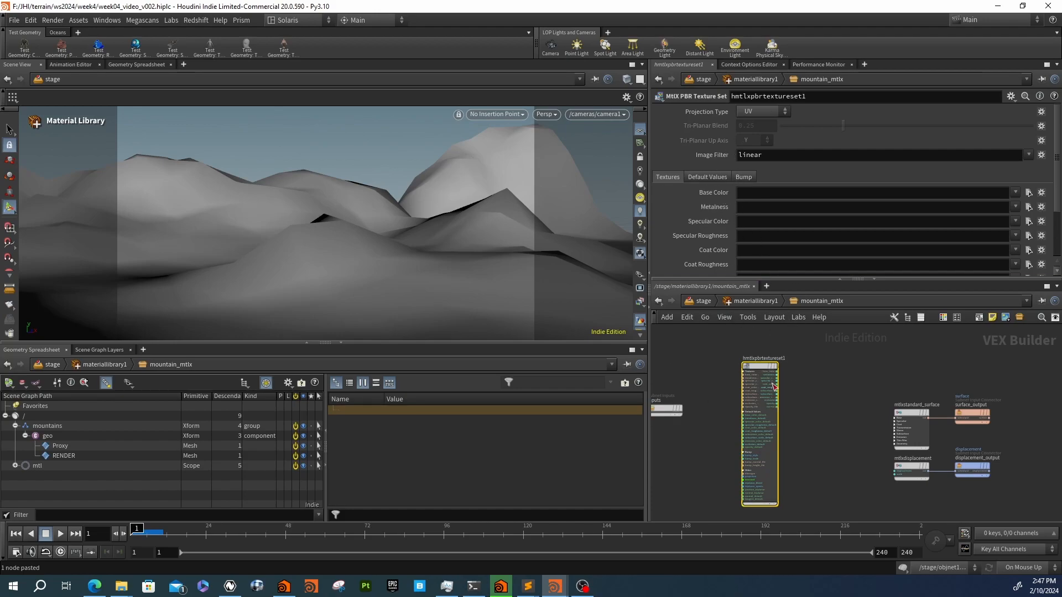
scroll(799, 399, "up", 2)
scroll(800, 395, "down", 1)
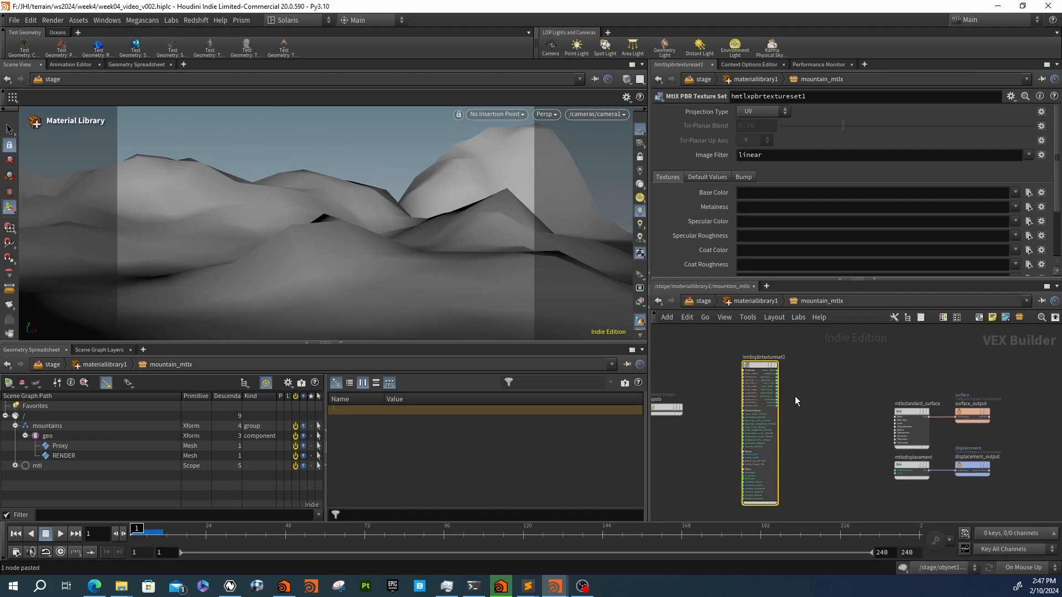
Add an MtlX Image node below the PBR Texture Set node
scroll(794, 394, "down", 2)
left_click(778, 483)
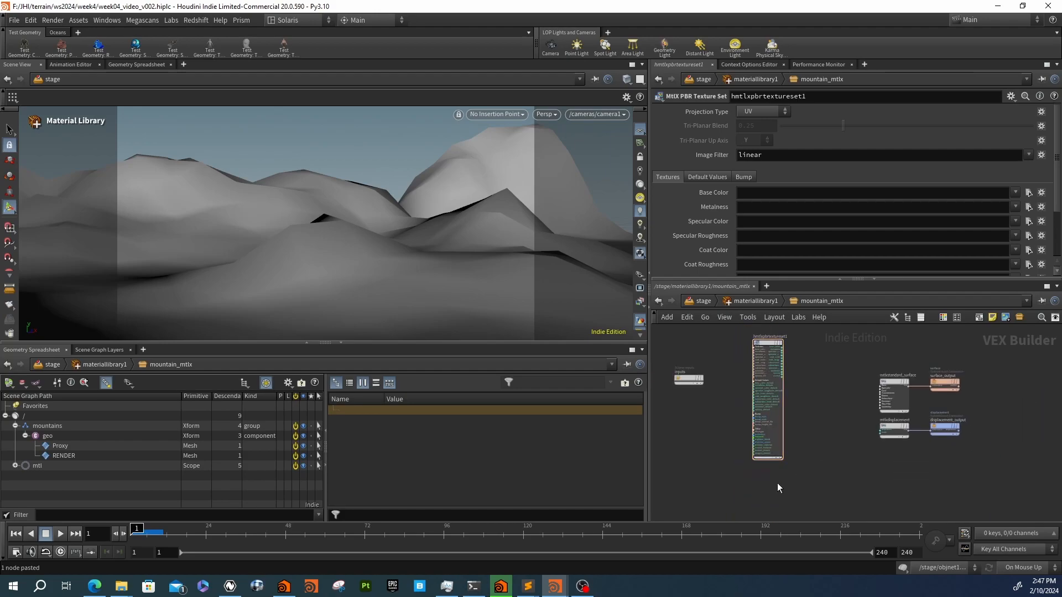
key("Tab")
type("im")
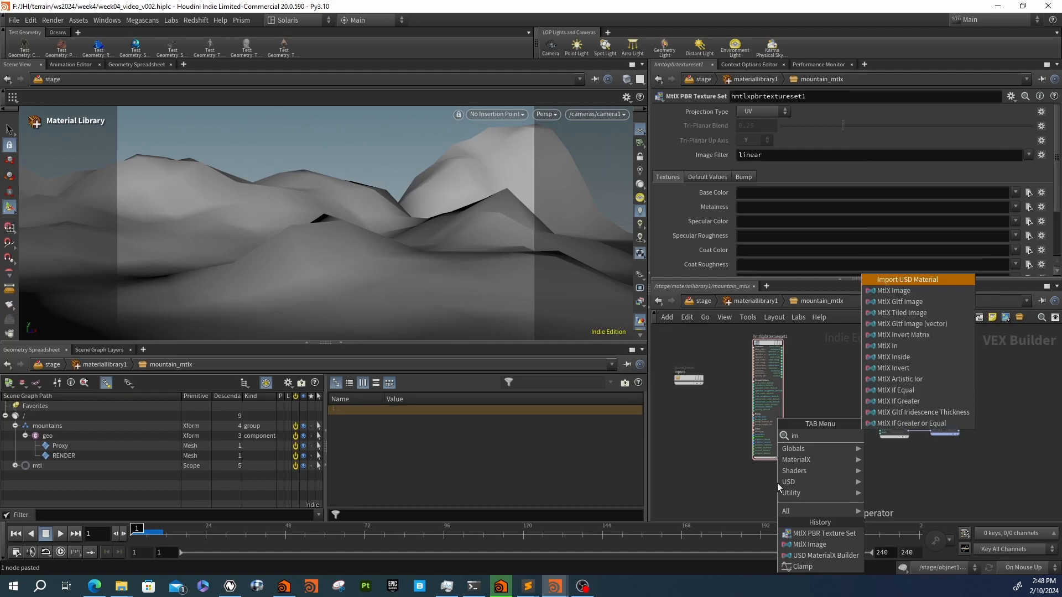
key("Down")
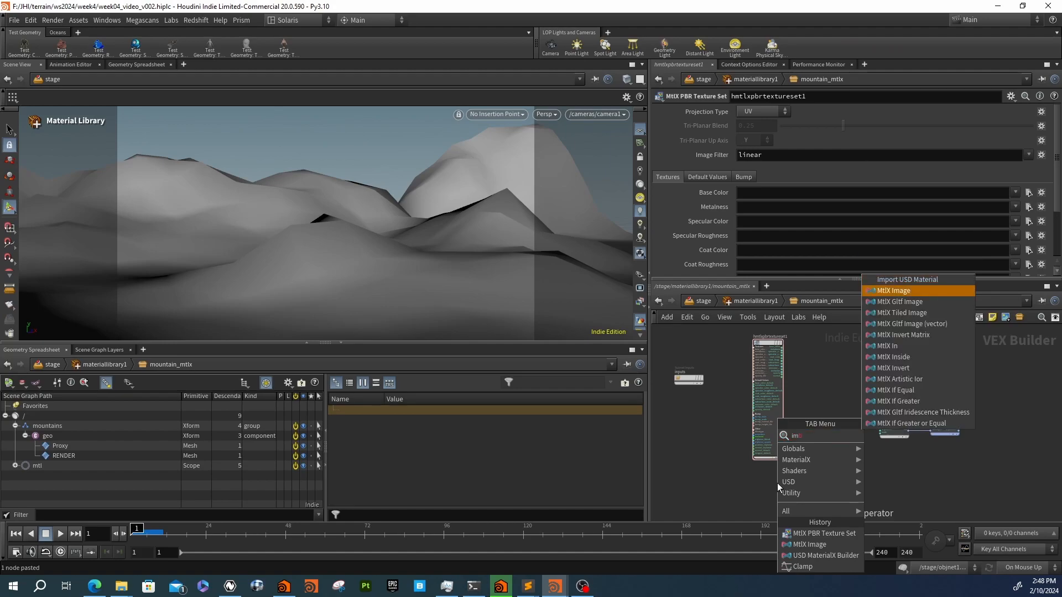
key("Return")
left_click(774, 481)
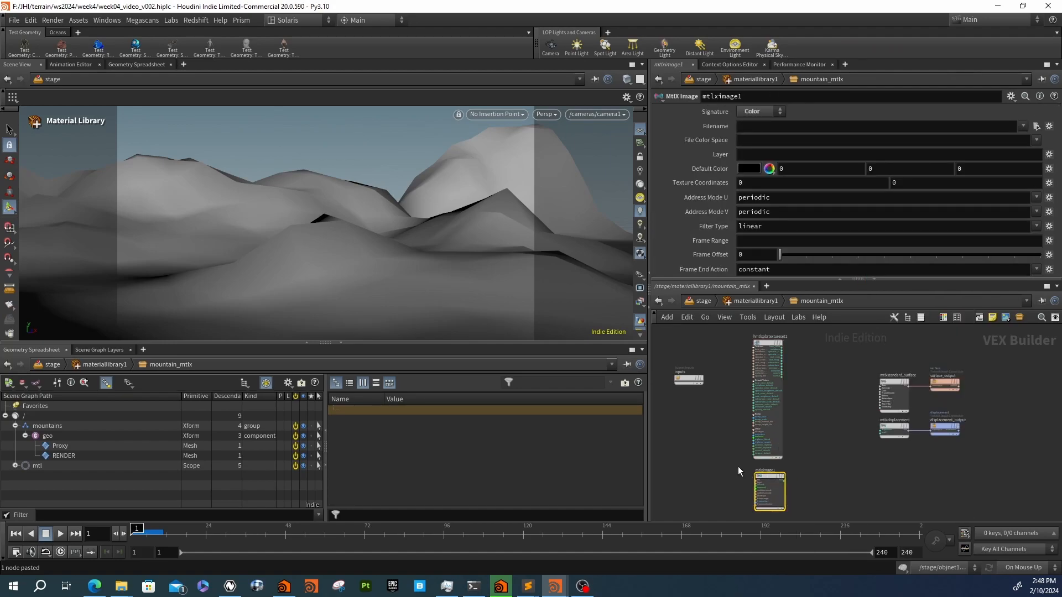
Add an MtlX Texture Coordinates node and position it well to the left of the MtlX Image node
scroll(735, 465, "up", 3)
key("Tab")
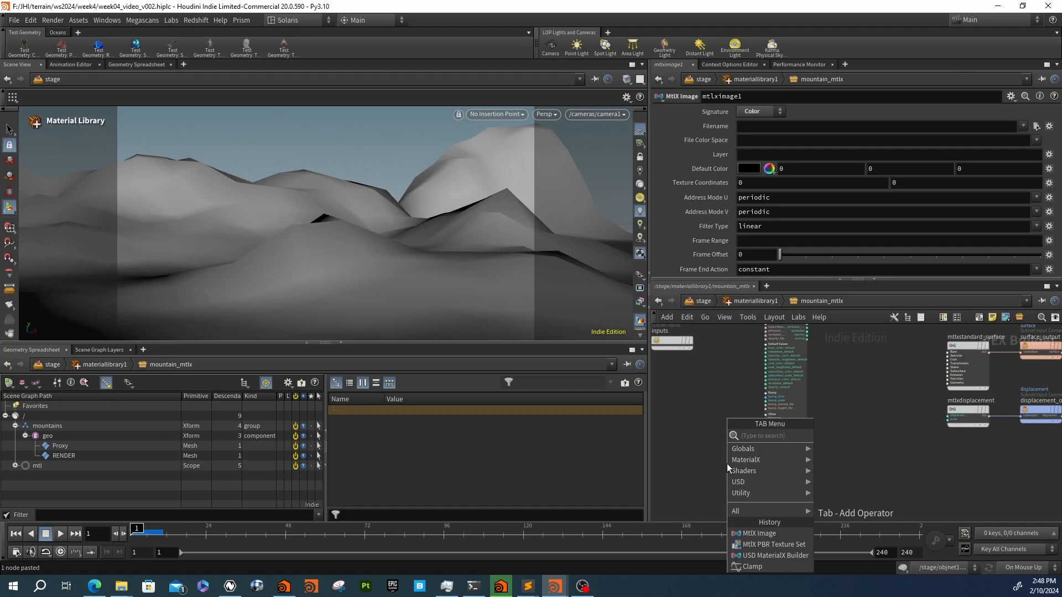
type("coor")
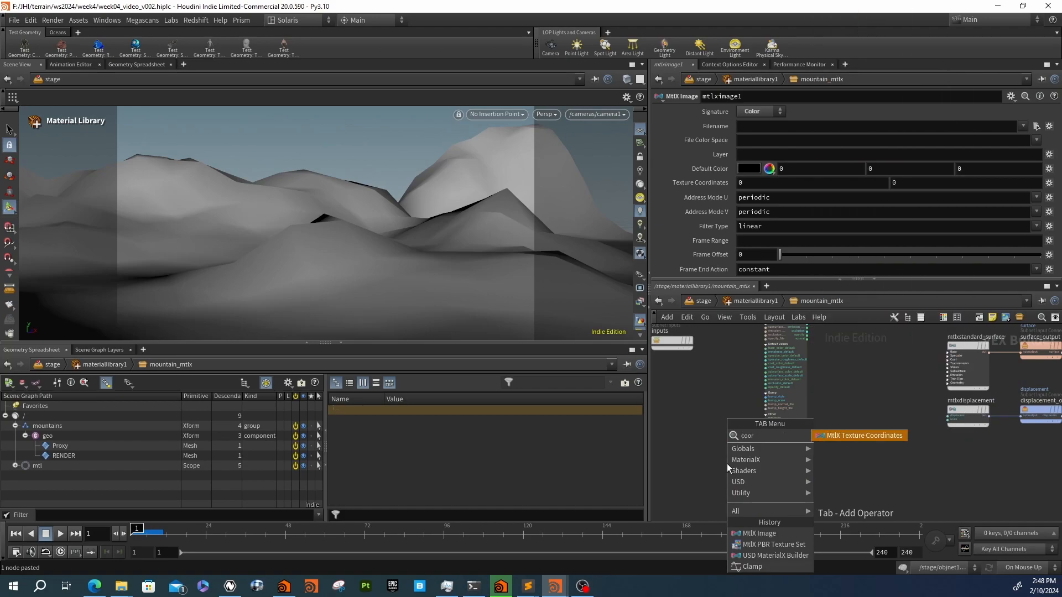
key("Return")
left_click(667, 460)
middle_click_drag(666, 459, 730, 408)
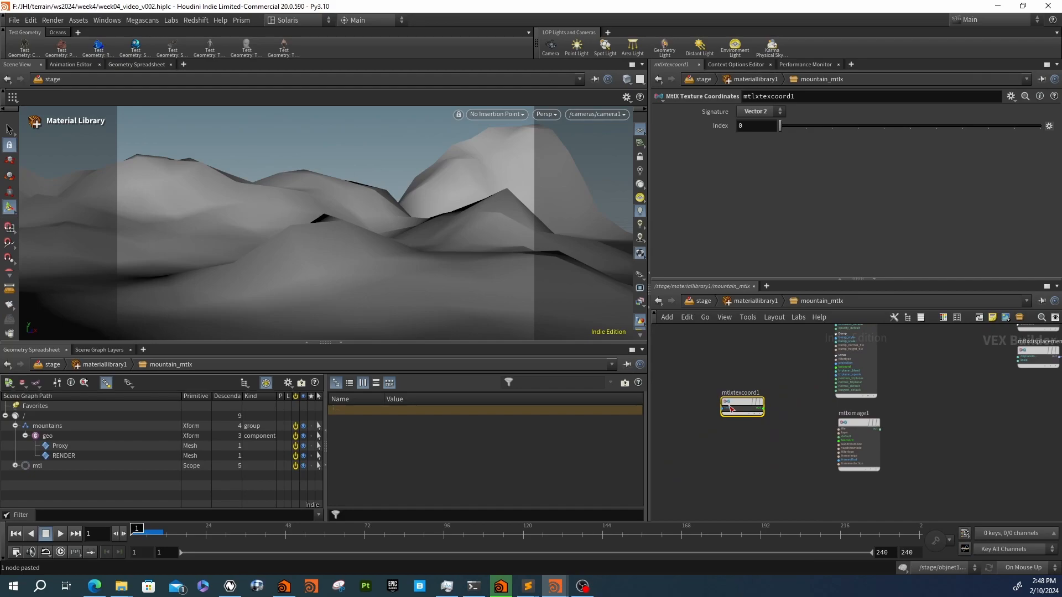
left_click_drag(731, 409, 703, 409)
Add an MtlX Multiply node fed by the MtlX Texture Coordinates node
key("Tab")
type("mult")
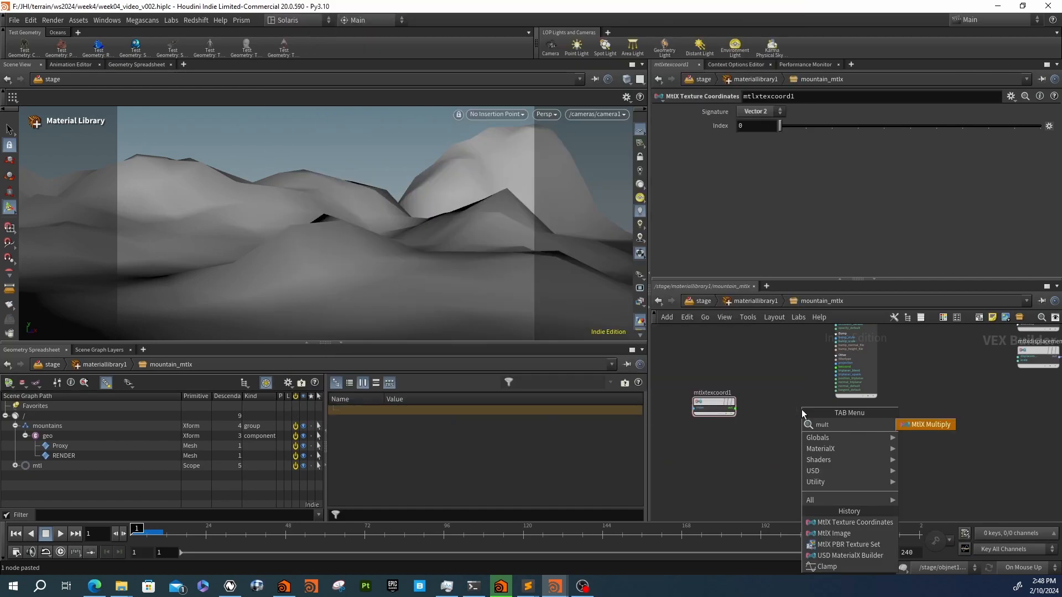
key("Return")
left_click(802, 409)
scroll(715, 410, "up", 3)
left_click_drag(702, 409, 778, 397)
middle_click_drag(910, 396, 850, 417)
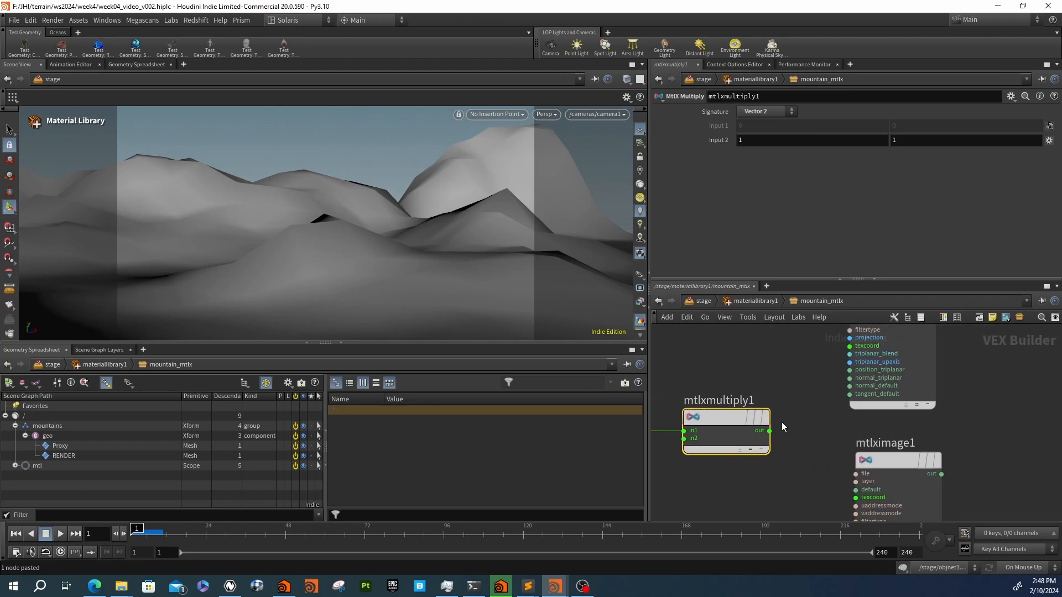
Connect the multiply node's output to the texcoord inputs of the PBR Texture Set and MtlX Image nodes
left_click_drag(769, 431, 850, 367)
middle_click_drag(828, 450, 813, 376)
left_click_drag(754, 379, 825, 447)
middle_click_drag(807, 386, 771, 446)
scroll(769, 446, "down", 5)
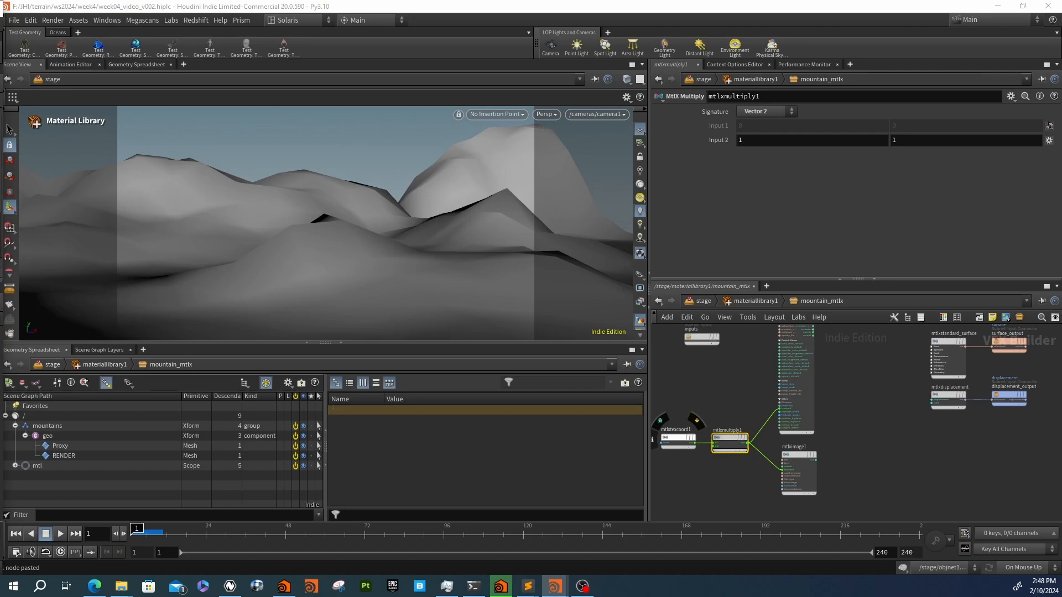
Expand the Base input group on the mtlxstandard_surface node
left_click(840, 411)
middle_click_drag(865, 393, 833, 437)
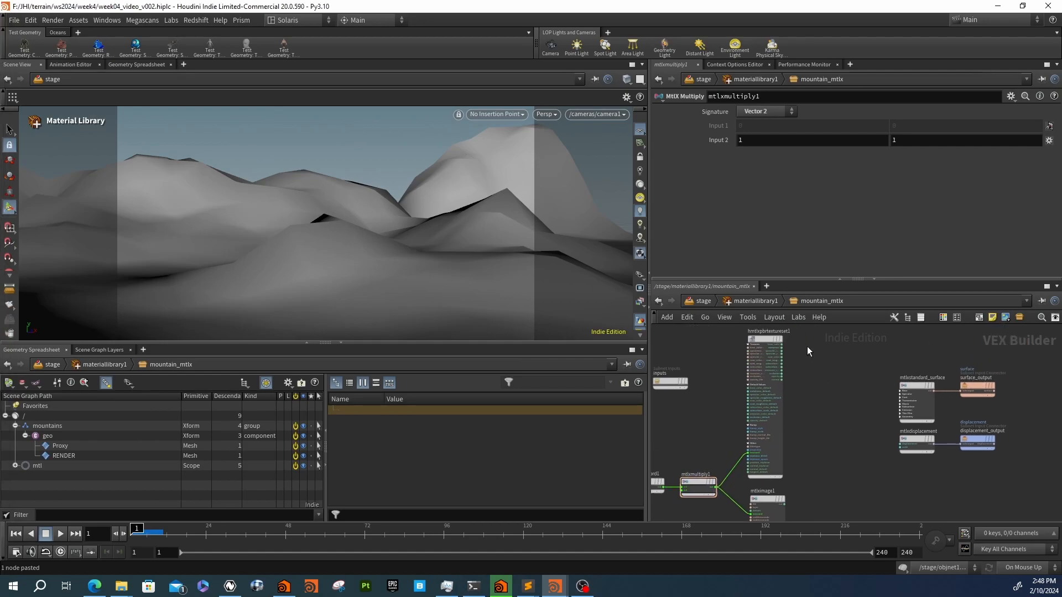
scroll(904, 383, "up", 4)
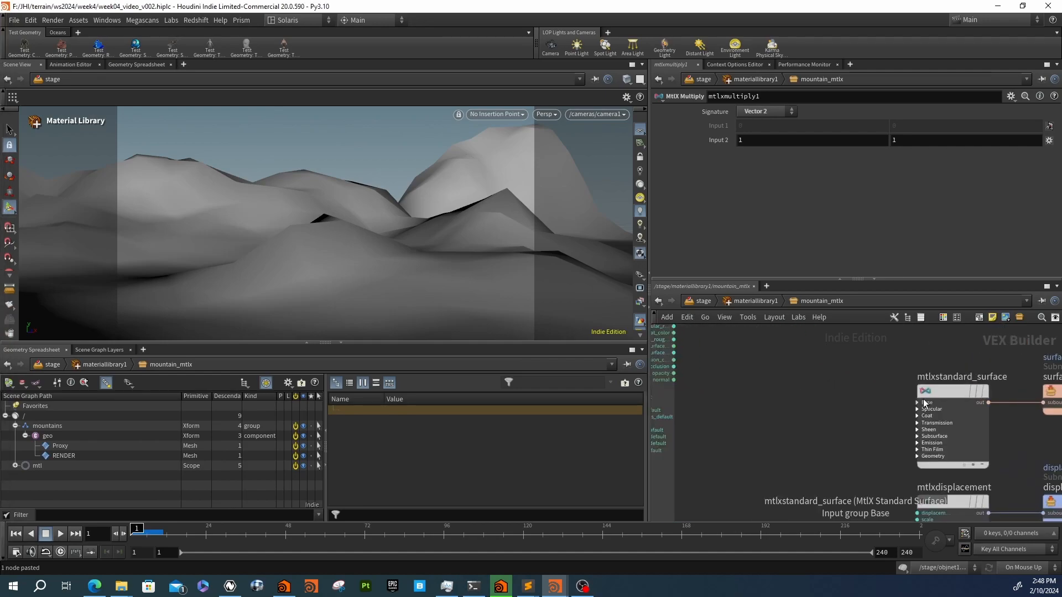
left_click(916, 402)
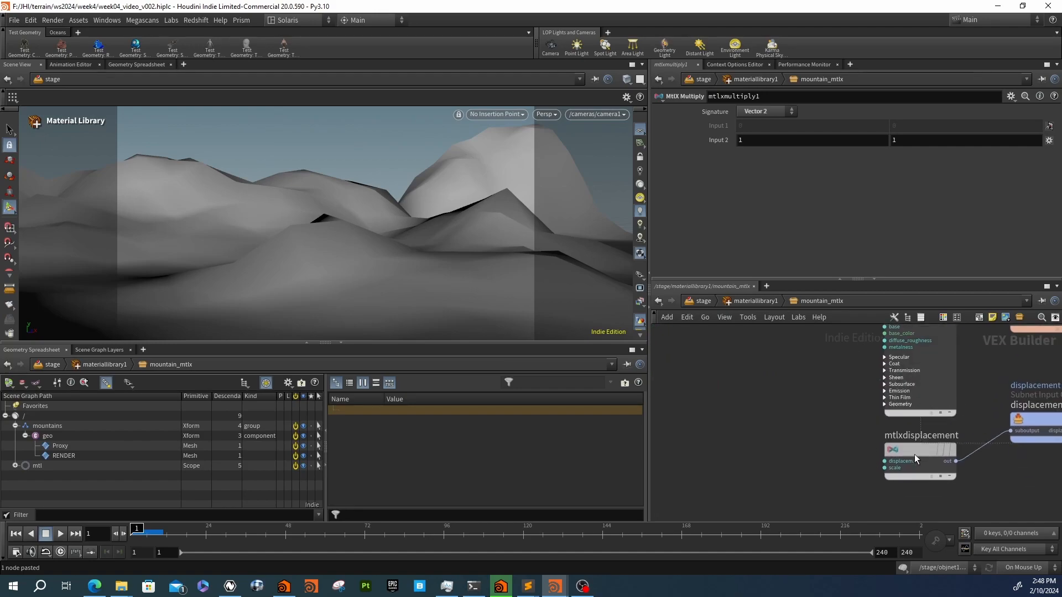
scroll(914, 447, "down", 5)
Set the PBR Texture Set's Base Color texture to D:/_megaScan_Library/Downloaded/surface/rock_cliff_tivmegvs/tivmegvs_8K_Albedo.rat
left_click(774, 365)
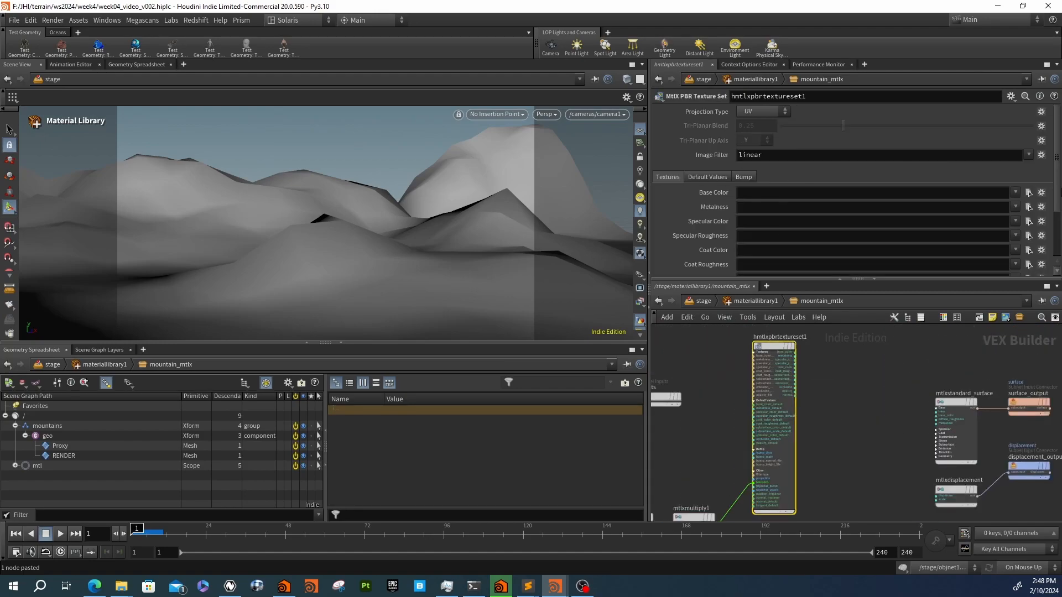
left_click(855, 193)
key("ctrl+v")
key("Return")
Preview tivmegvs_Preview.png from the Base Color texture's folder and close the file chooser without changing the texture
left_click(1029, 192)
left_click_drag(810, 55, 413, 29)
left_click(431, 204)
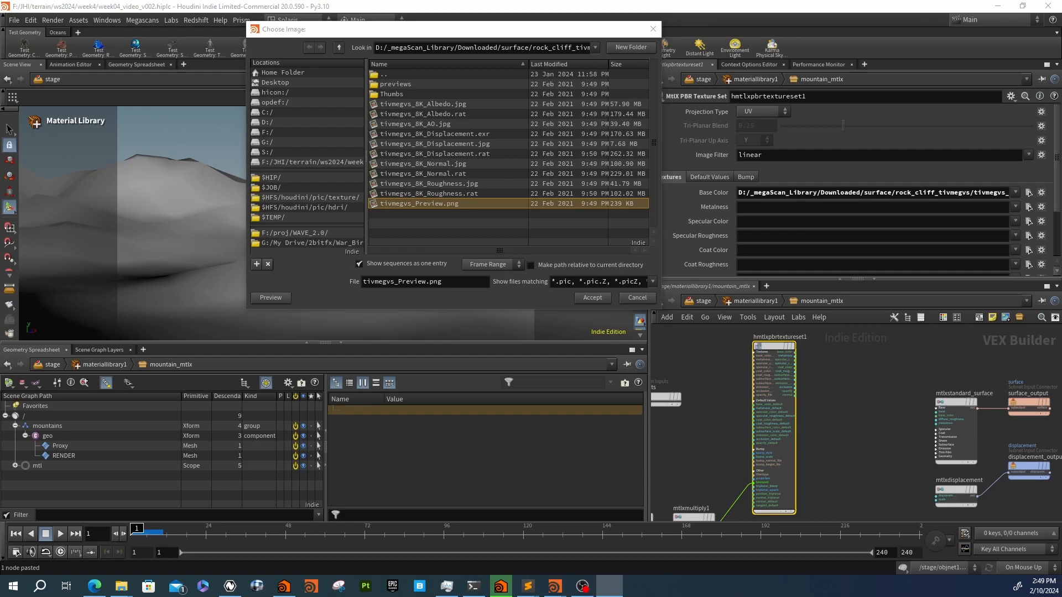
left_click_drag(342, 124, 822, 76)
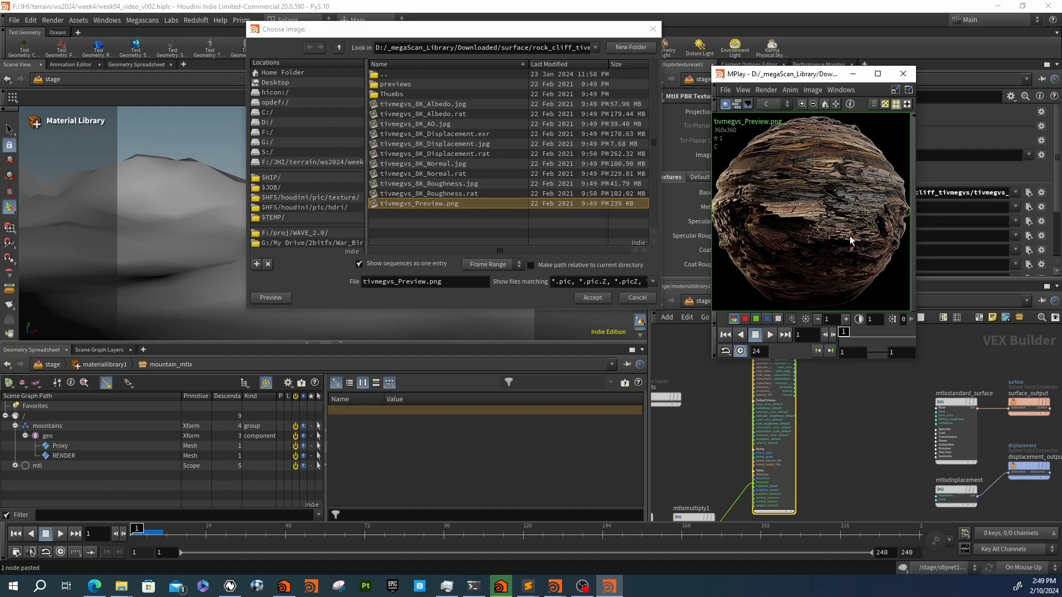
left_click(902, 74)
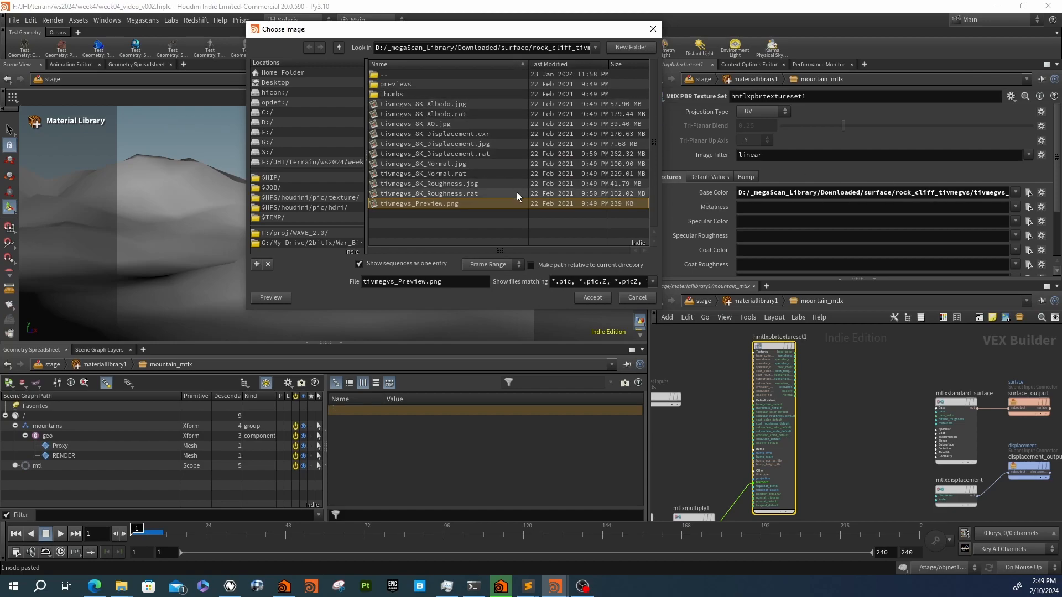
left_click(629, 297)
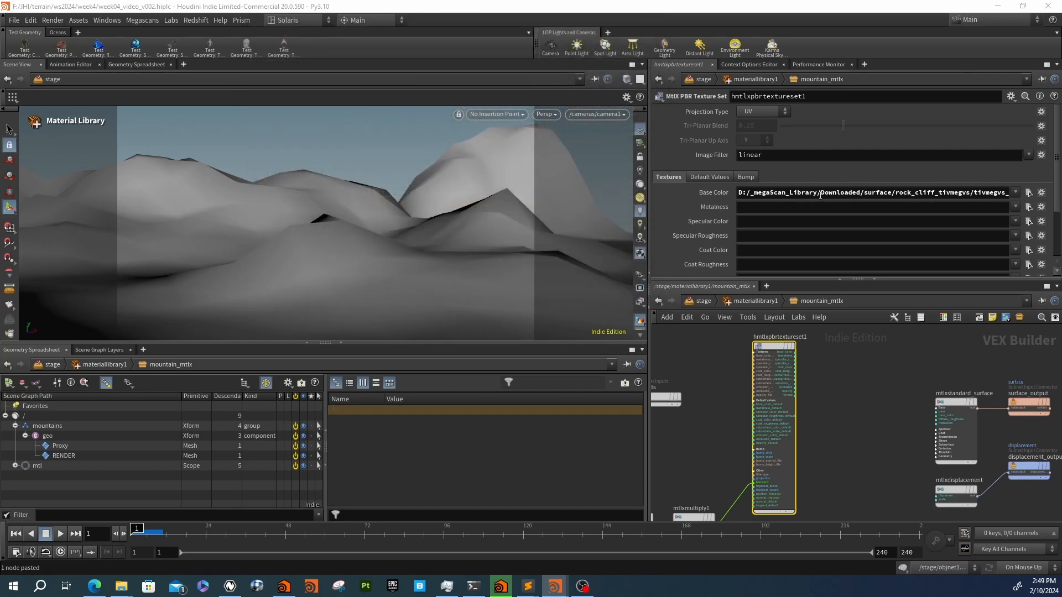
Reuse the Base Color path for the Specular Color texture, replacing Albedo with Specular, and check the texture folder
left_click(798, 192)
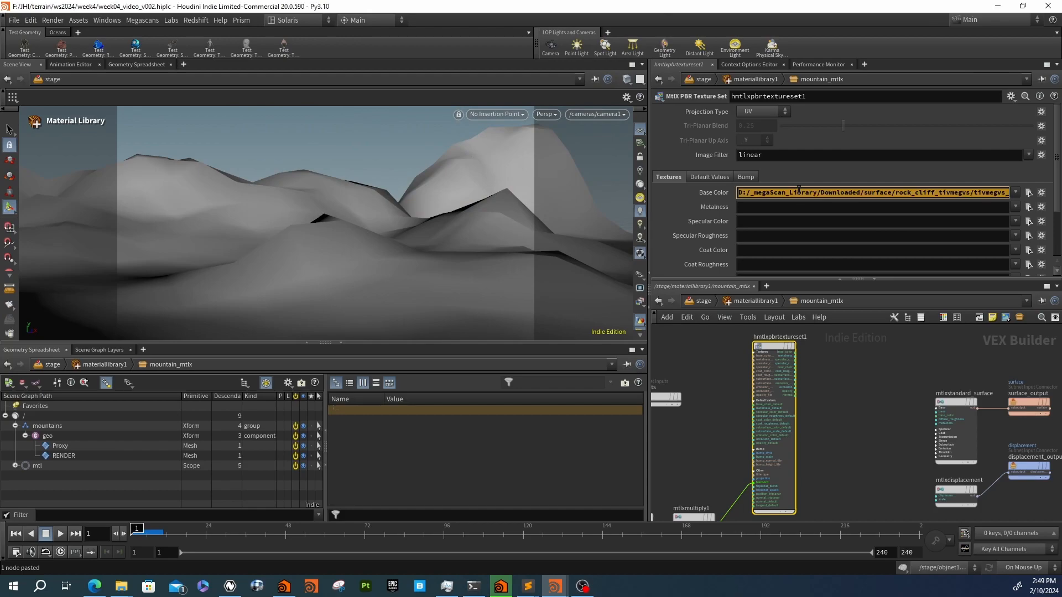
left_click(819, 222)
type("D:/_megaScan_Library/Downloaded/surface/rock_cliff_tivmegvs/tivmegvs_8K_Albedo.rat")
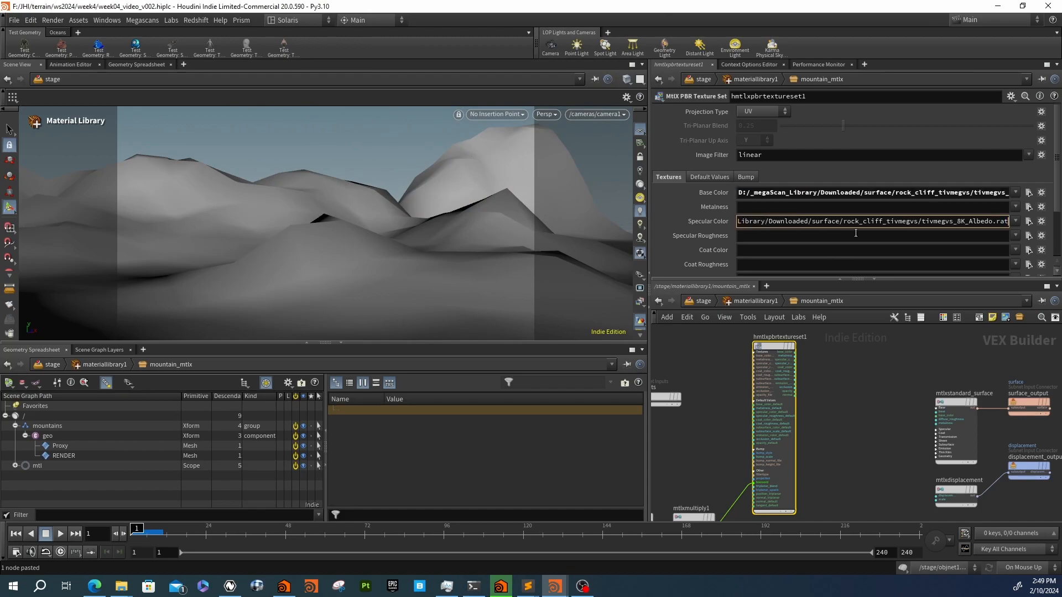
left_click_drag(992, 224, 970, 228)
type("Specular")
key("Return")
left_click(1029, 221)
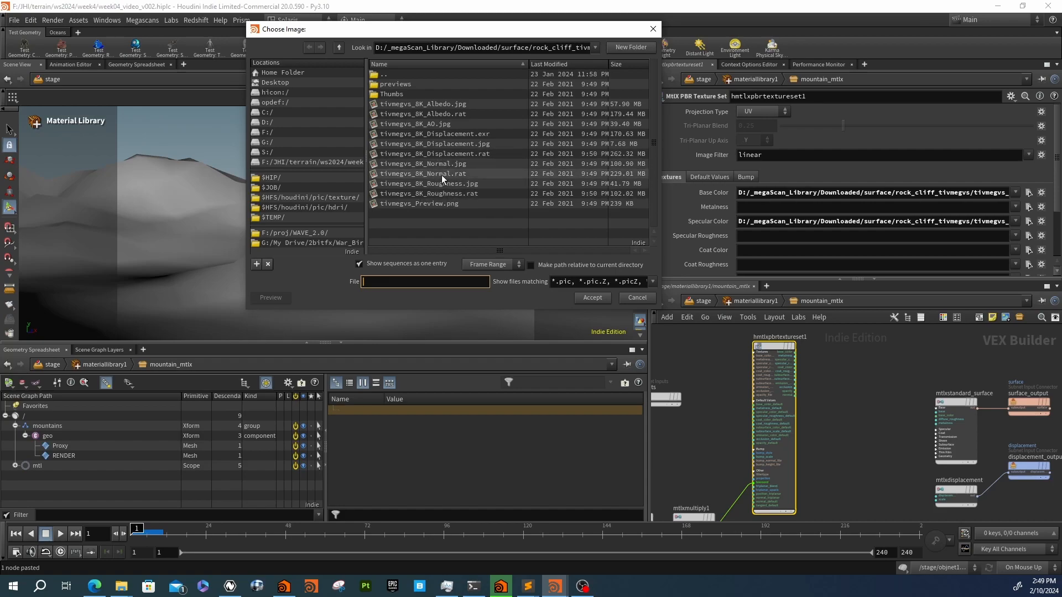
left_click(625, 297)
Set the Specular Roughness texture to tivmegvs_8K_Roughness.rat in the rock_cliff_tivmegvs folder
left_click(763, 238)
key("ctrl+v")
left_click_drag(969, 237, 990, 240)
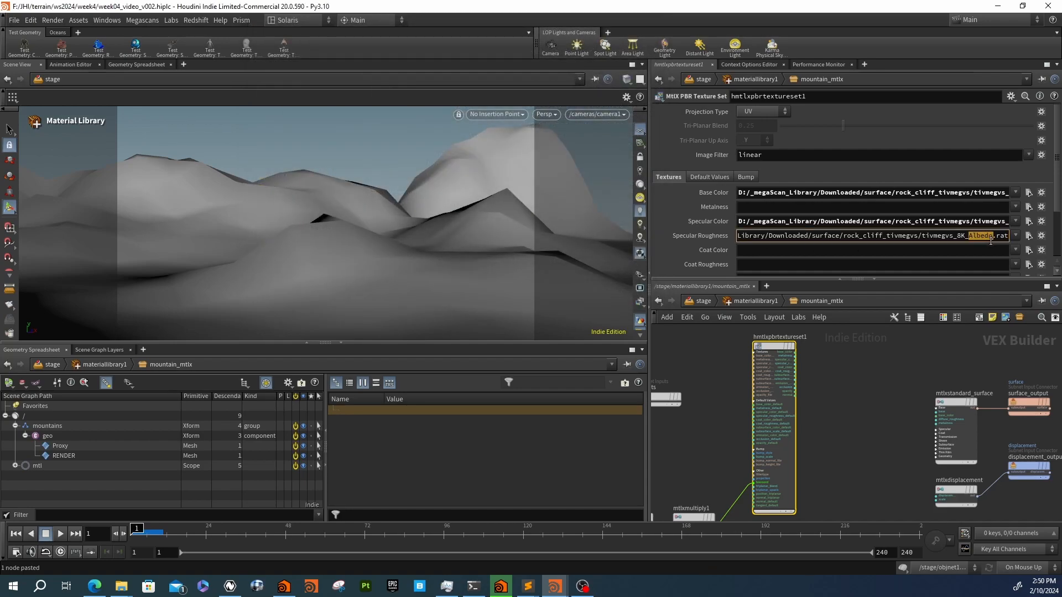
type("Rough")
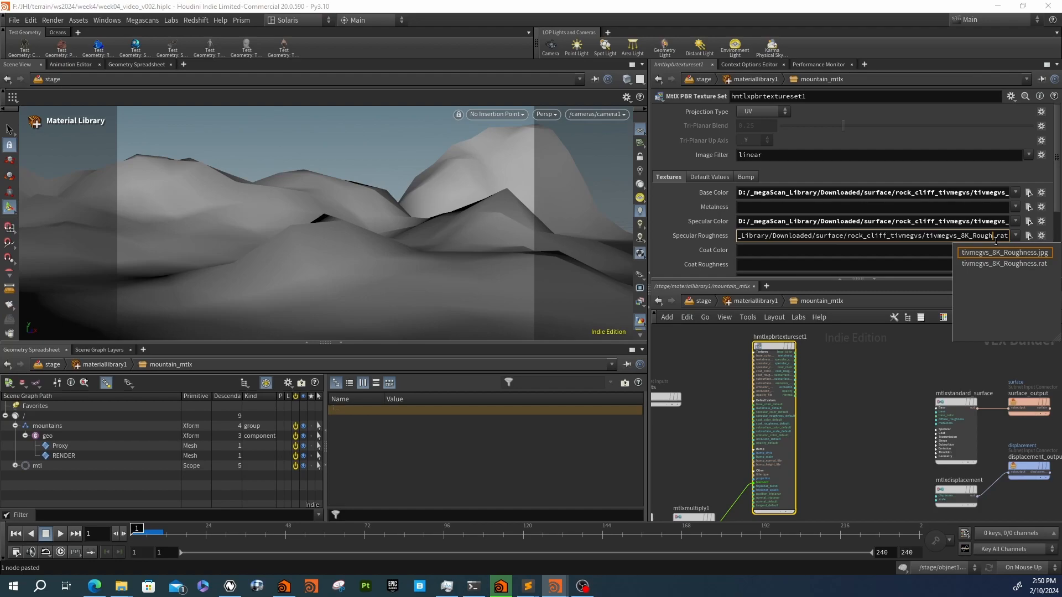
key("Down")
key("Return")
key("Delete")
key("Delete")
key("Delete")
key("Delete")
key("Return")
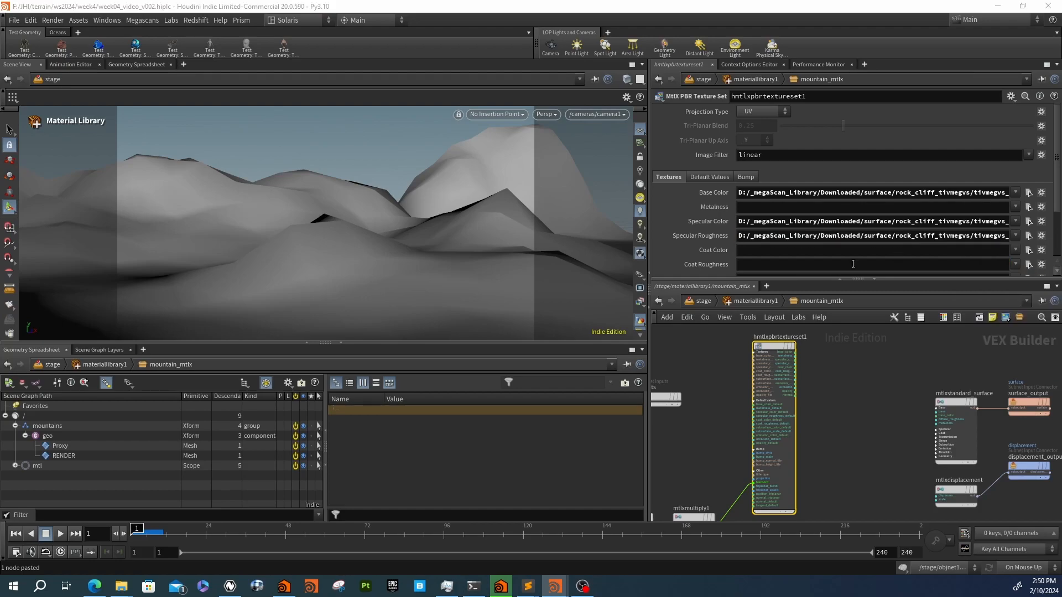
Set the PBR Texture Set's Bump Style to Normal
scroll(716, 250, "down", 3)
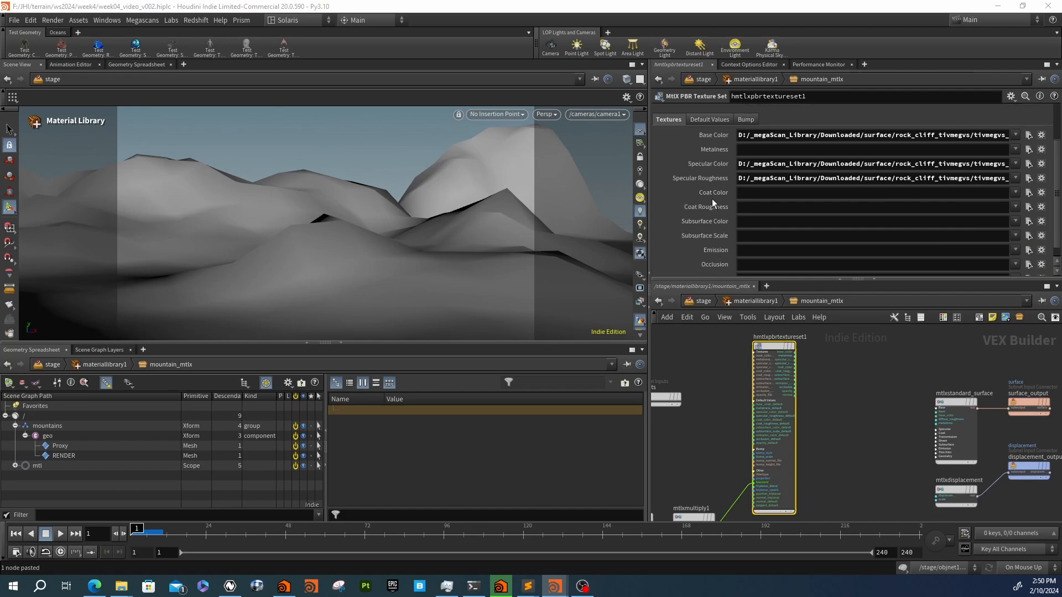
scroll(715, 195, "up", 1)
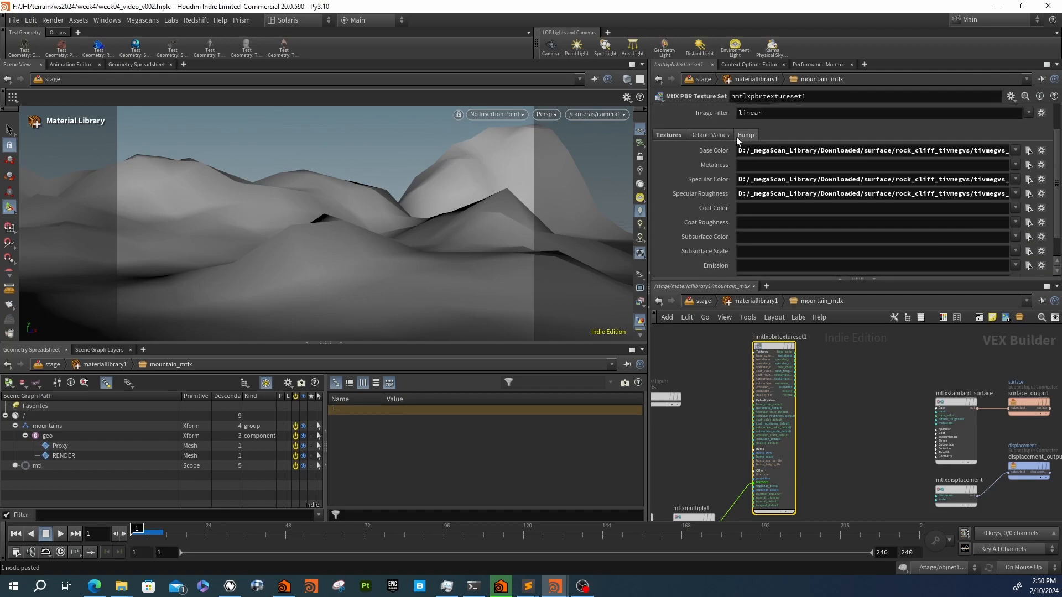
left_click(744, 135)
left_click(756, 151)
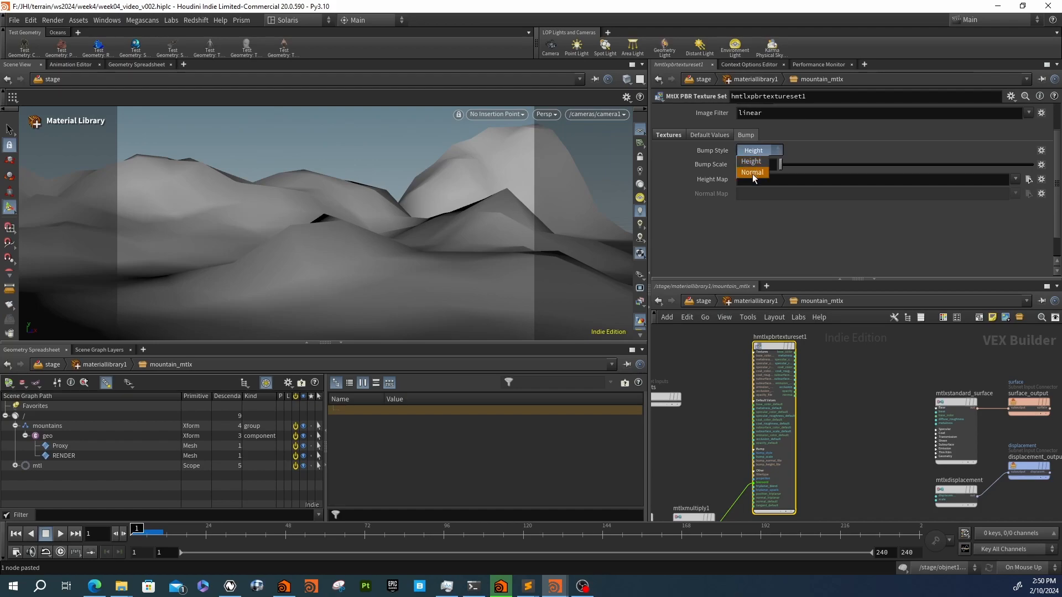
left_click(752, 173)
Set the Normal Map to tivmegvs_8K_Normal.rat in the rock_cliff_tivmegvs folder
left_click(750, 194)
key("ctrl+v")
key("BackSpace")
key("BackSpace")
key("BackSpace")
key("BackSpace")
key("BackSpace")
key("BackSpace")
key("BackSpace")
key("BackSpace")
key("BackSpace")
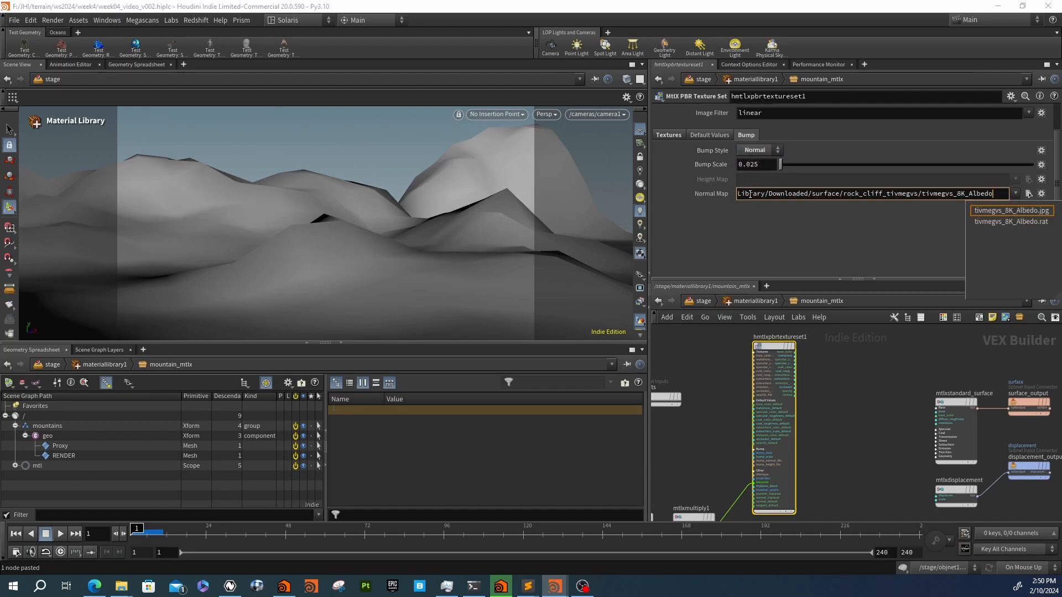
type("N")
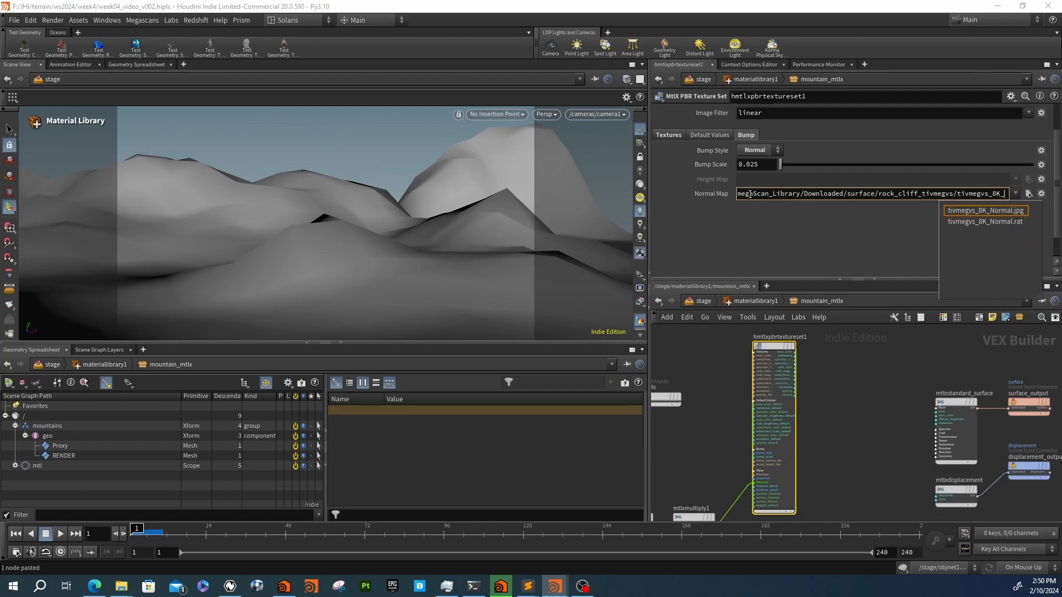
key("Down")
key("Return")
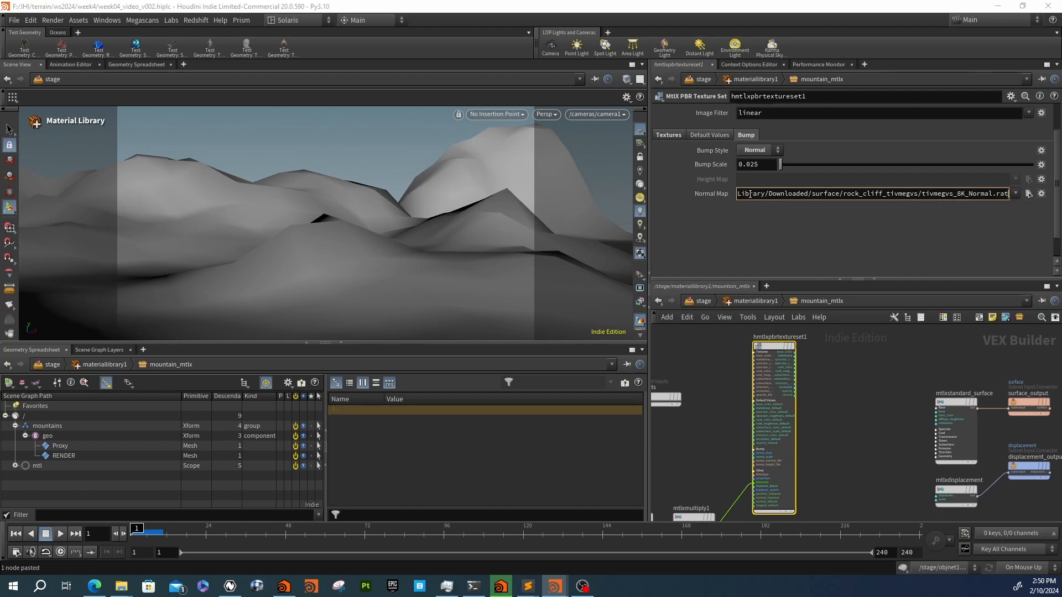
Connect the PBR Texture Set's base color and specular roughness outputs to the standard surface's base_color and specular_roughness inputs
scroll(784, 396, "up", 2)
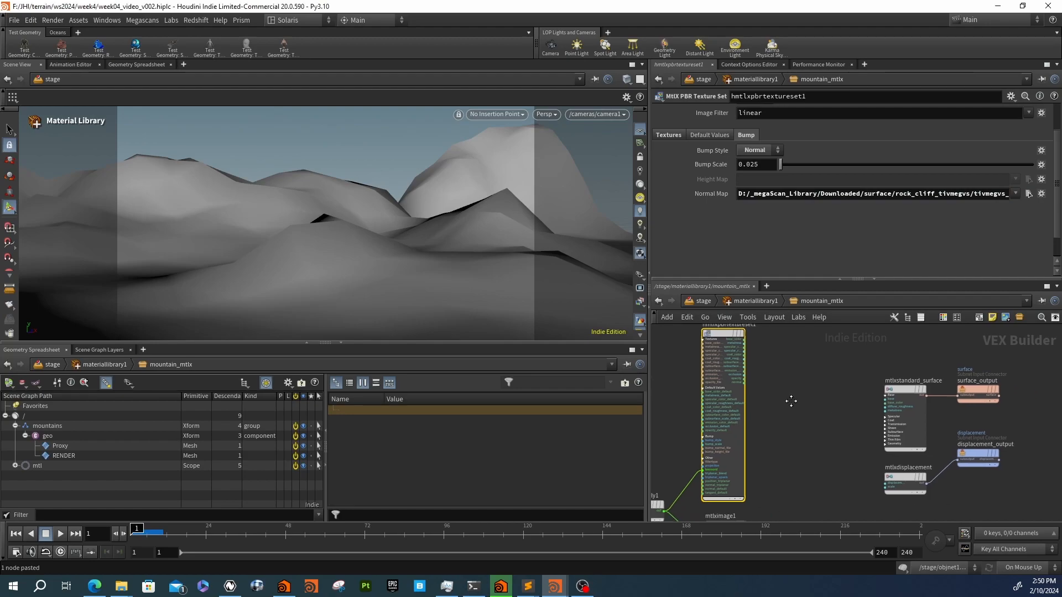
left_click_drag(754, 364, 887, 424)
scroll(881, 398, "up", 3)
left_click(896, 428)
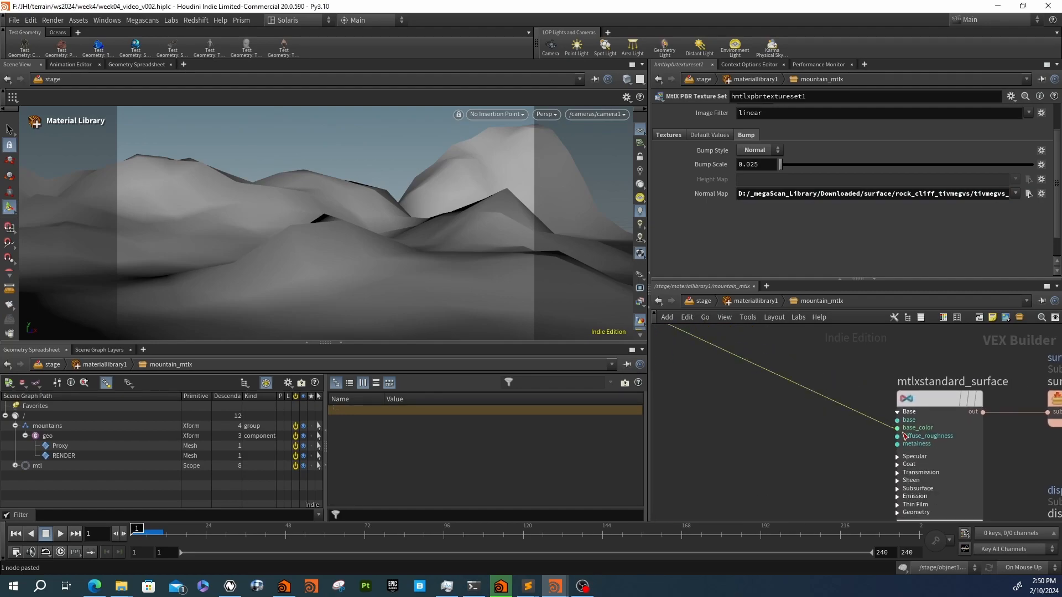
left_click(898, 458)
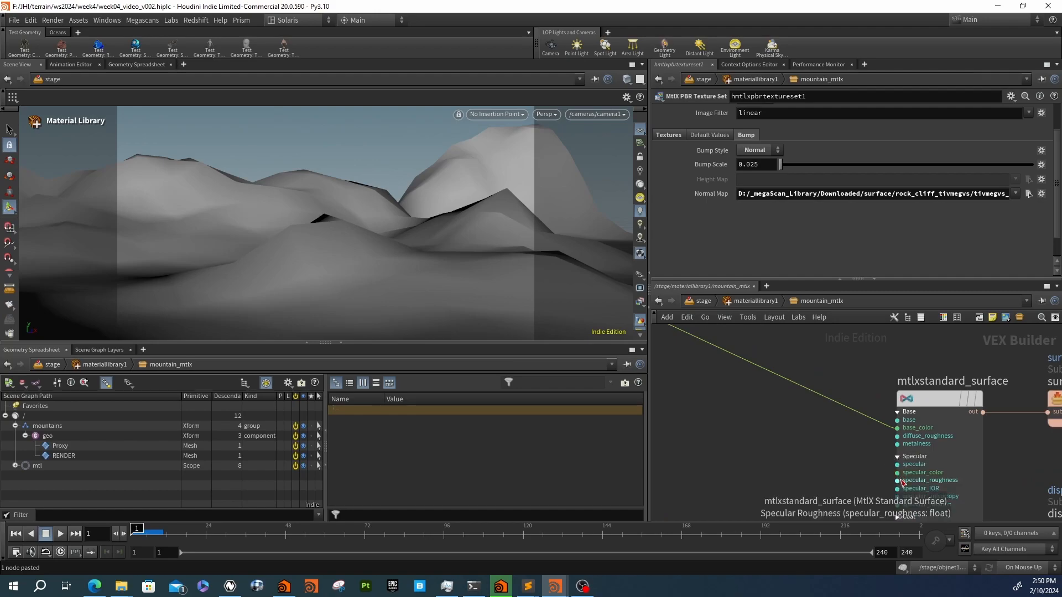
left_click(785, 377)
middle_click_drag(797, 423, 708, 367)
left_click(700, 365)
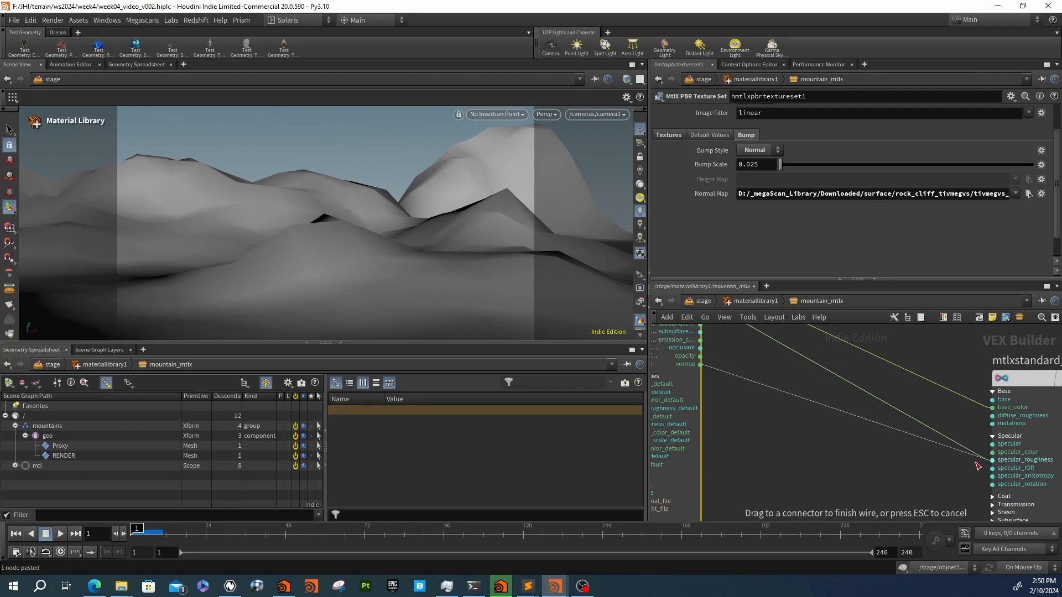
key("ctrl+z")
middle_click_drag(796, 414, 934, 431)
middle_click_drag(791, 374, 755, 406)
key("ctrl+z")
Connect the PBR Texture Set's normal output to the standard surface's Geometry normal input, moving the displacement node down to make room
left_click(720, 363)
middle_click_drag(895, 470, 759, 350)
scroll(782, 397, "up", 2)
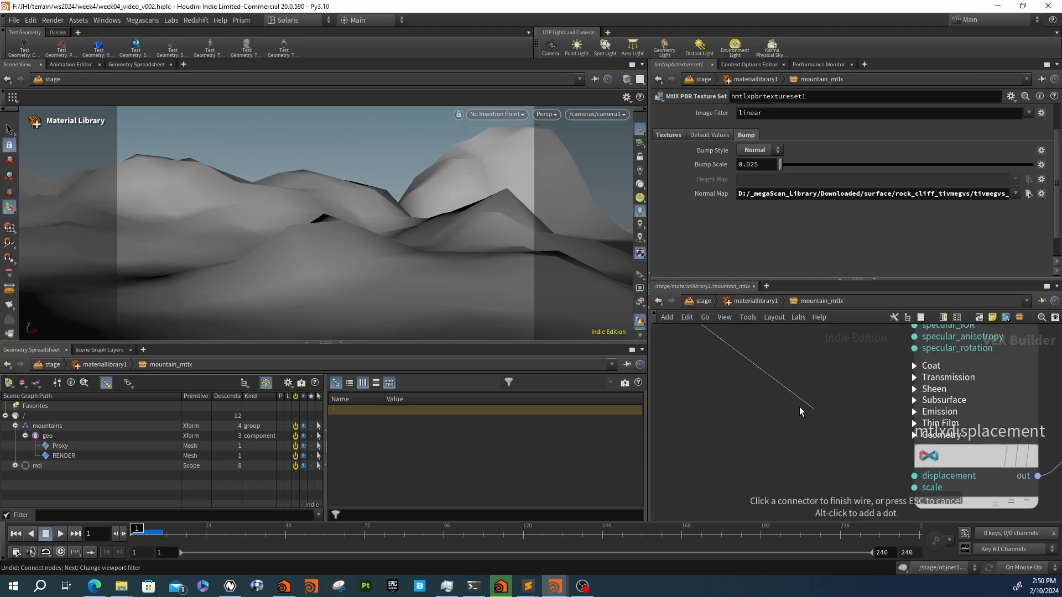
left_click(914, 435)
middle_click_drag(878, 436, 858, 386)
left_click_drag(959, 414, 959, 523)
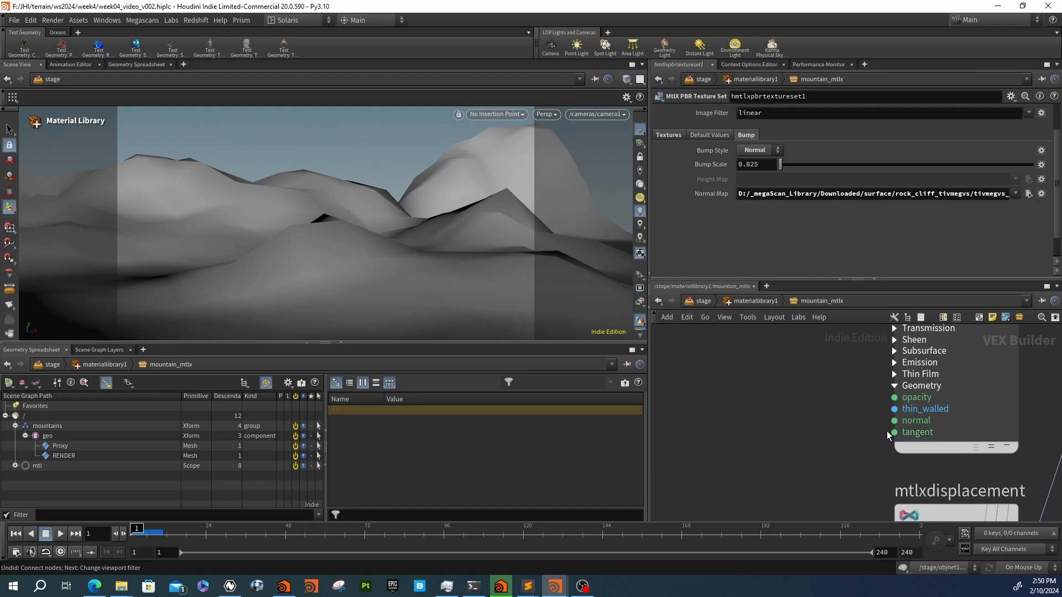
left_click(894, 425)
scroll(895, 425, "down", 3)
Set the signature of the MtlX Image node below the PBR Texture Set to Float
left_click(780, 373)
scroll(821, 410, "down", 2)
middle_click_drag(838, 439, 832, 392)
scroll(747, 452, "up", 2)
left_click(745, 449)
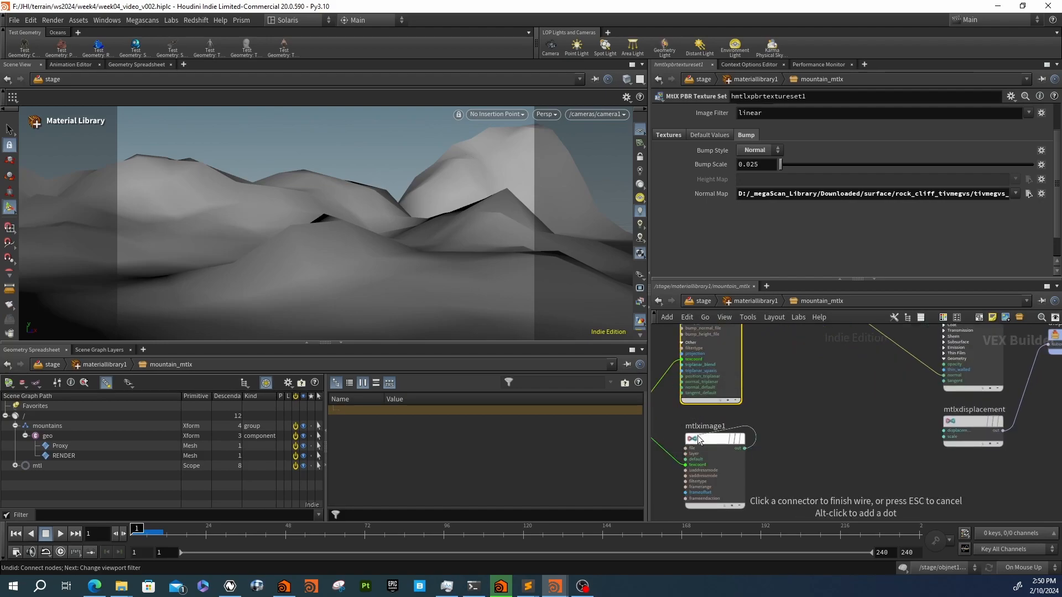
left_click(703, 436)
left_click(754, 112)
left_click(754, 123)
Set the MtlX Image node's filename to tivmegvs_8K_Displacement.rat in the rock_cliff_tivmegvs folder
left_click(829, 125)
key("ctrl+v")
key("BackSpace")
key("BackSpace")
key("BackSpace")
key("BackSpace")
key("BackSpace")
key("BackSpace")
key("BackSpace")
key("BackSpace")
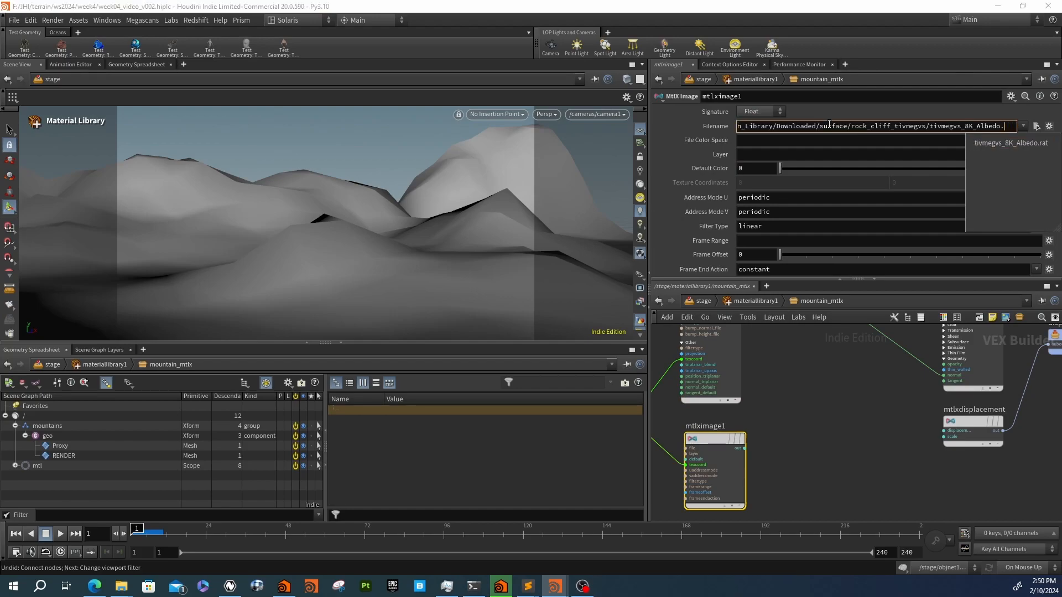
type("Di")
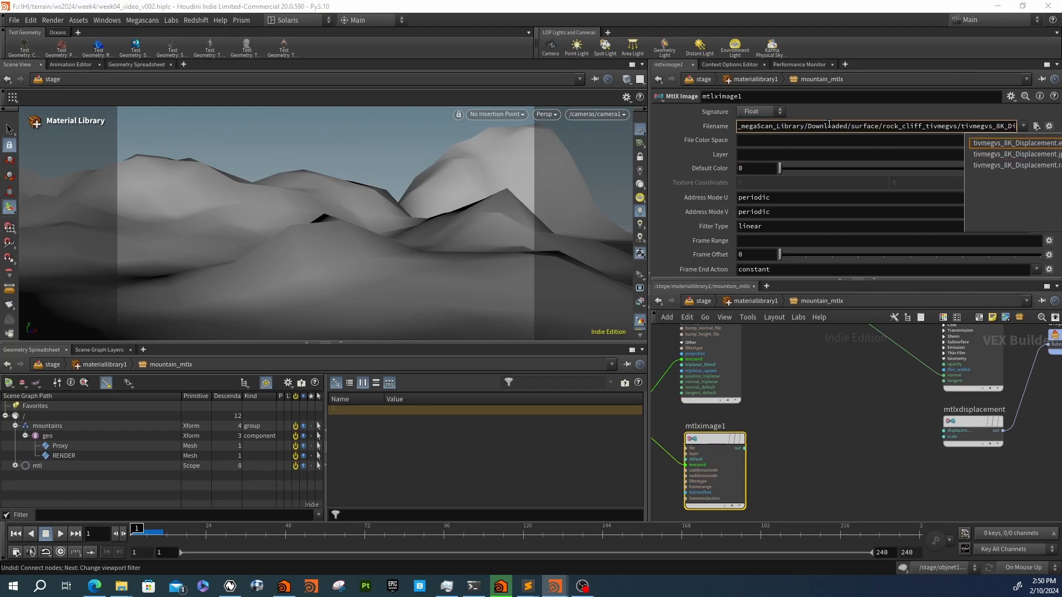
key("Down")
key("Down")
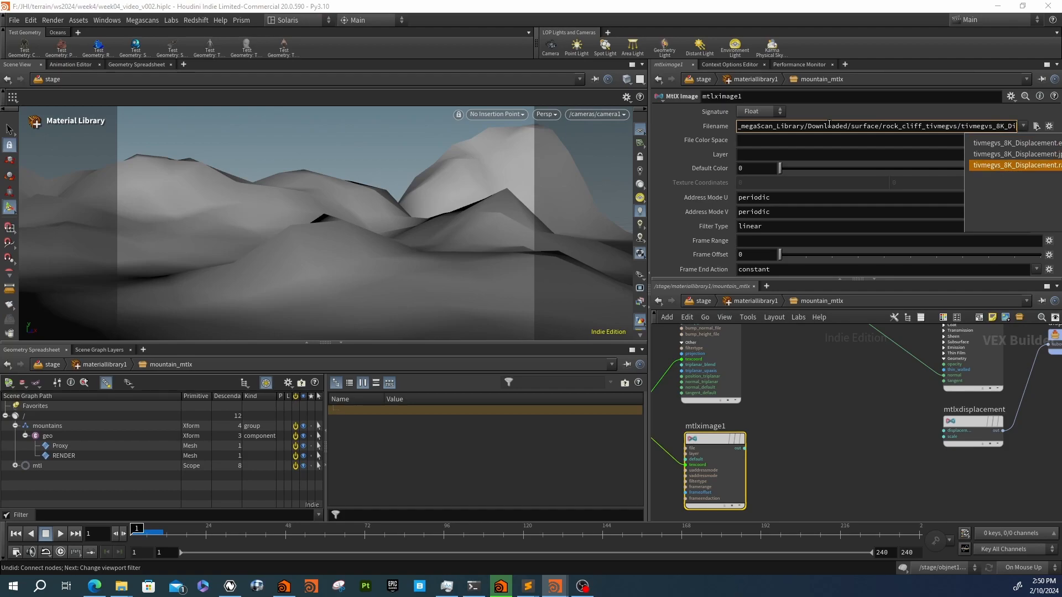
key("Return")
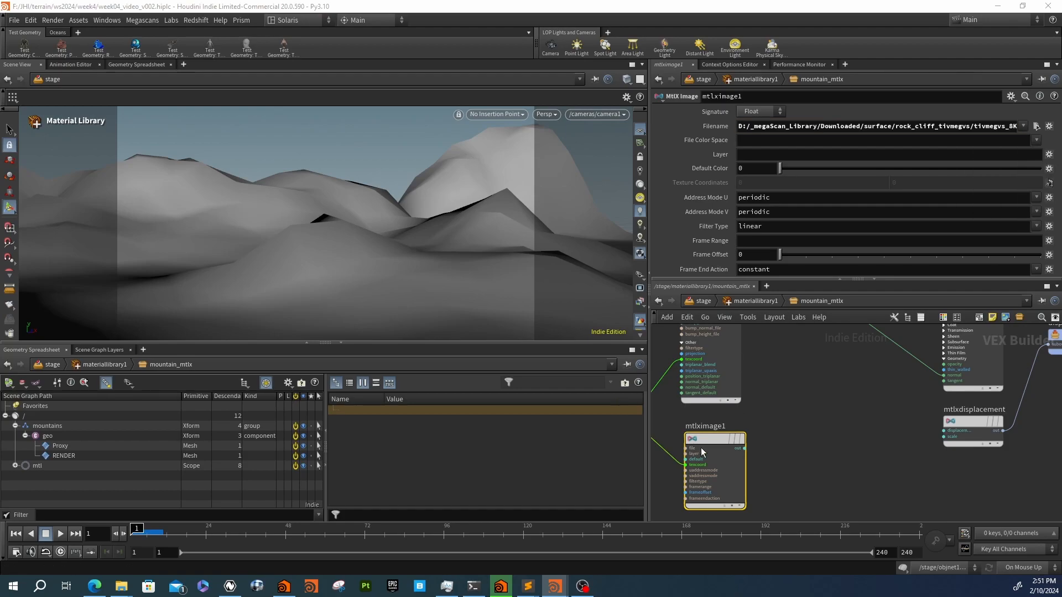
Connect the MtlX Image node's output to the displacement input of the mtlxdisplacement node
left_click(744, 448)
left_click_drag(918, 443, 943, 430)
left_click(943, 430)
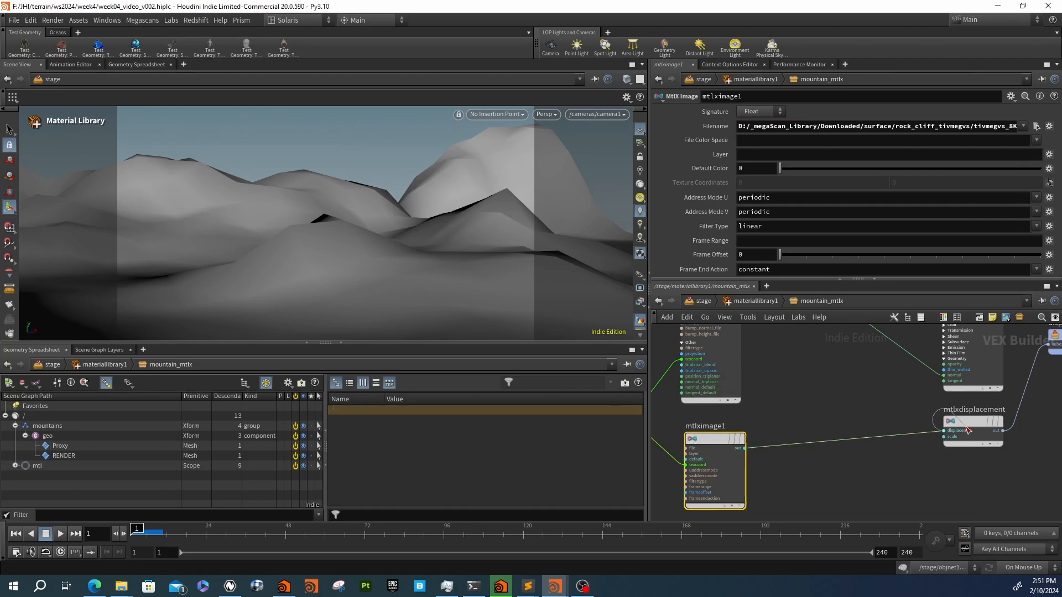
Check the mtlxdisplacement node's settings, save the scene and return to the stage network
key("Escape")
left_click(972, 429)
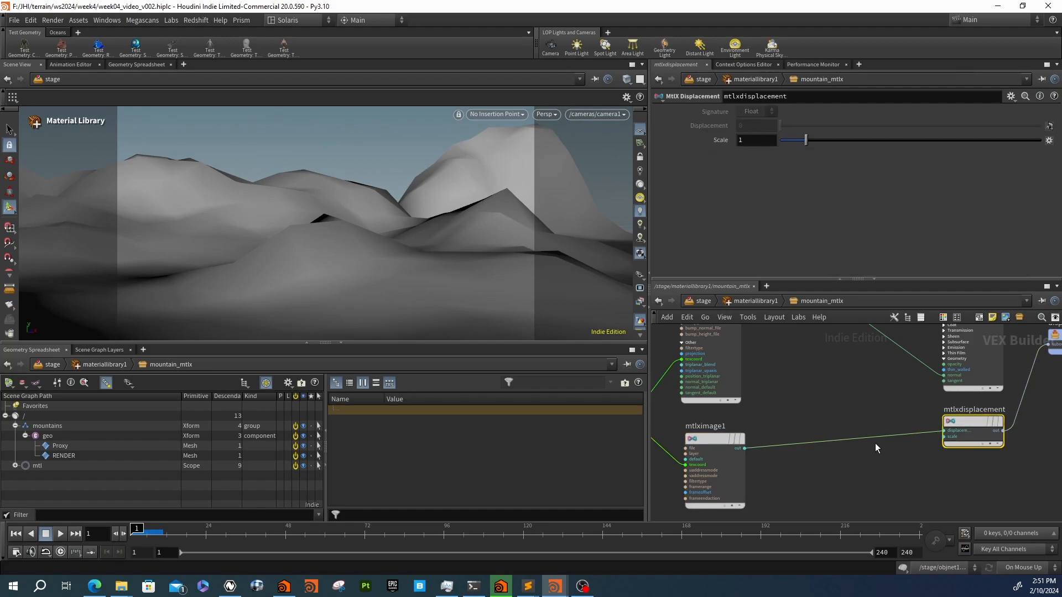
scroll(808, 455, "down", 4)
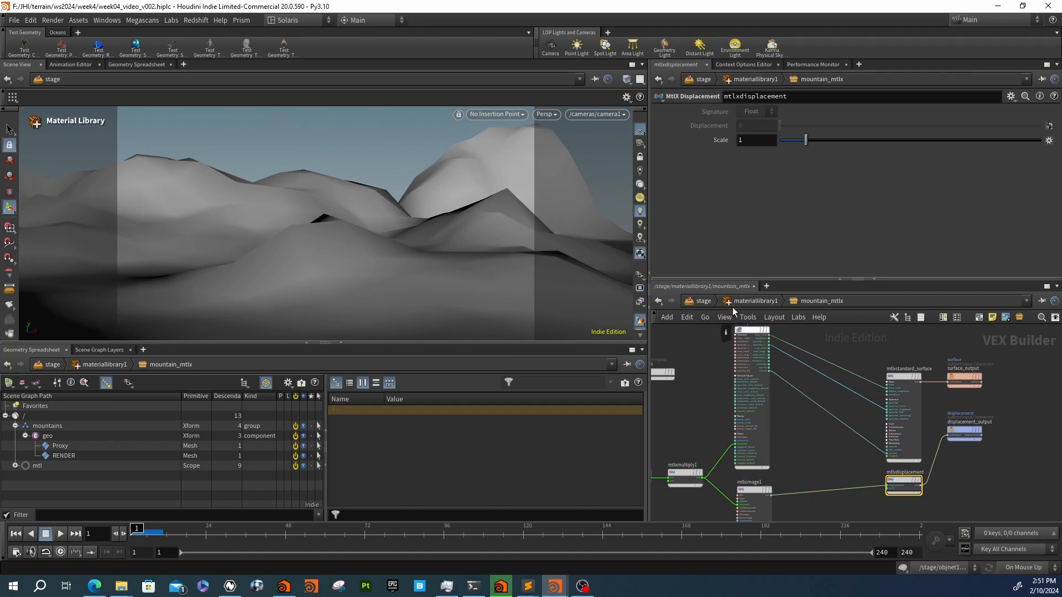
key("ctrl+s")
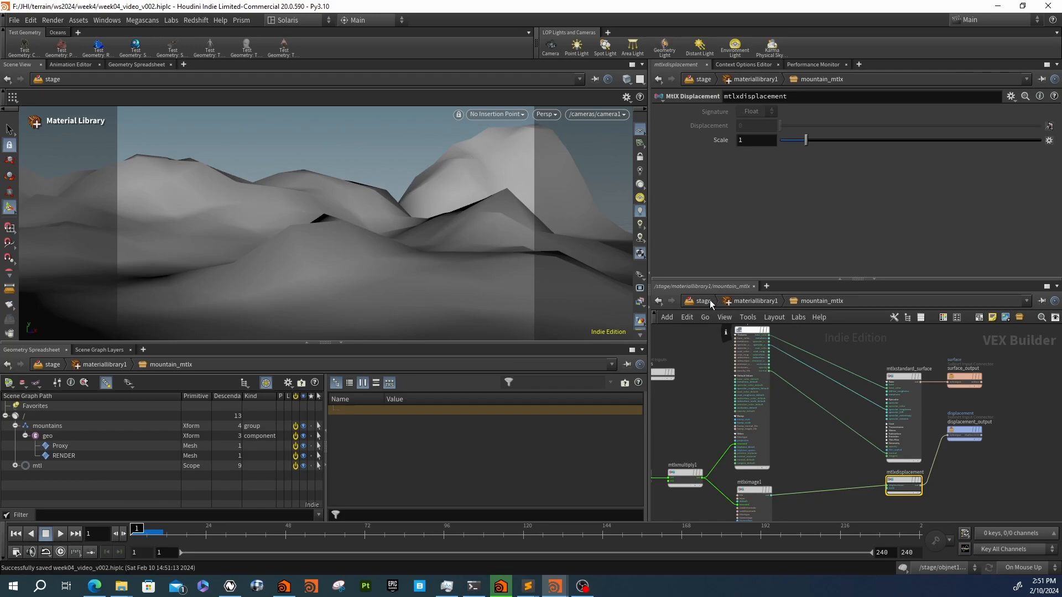
left_click(703, 301)
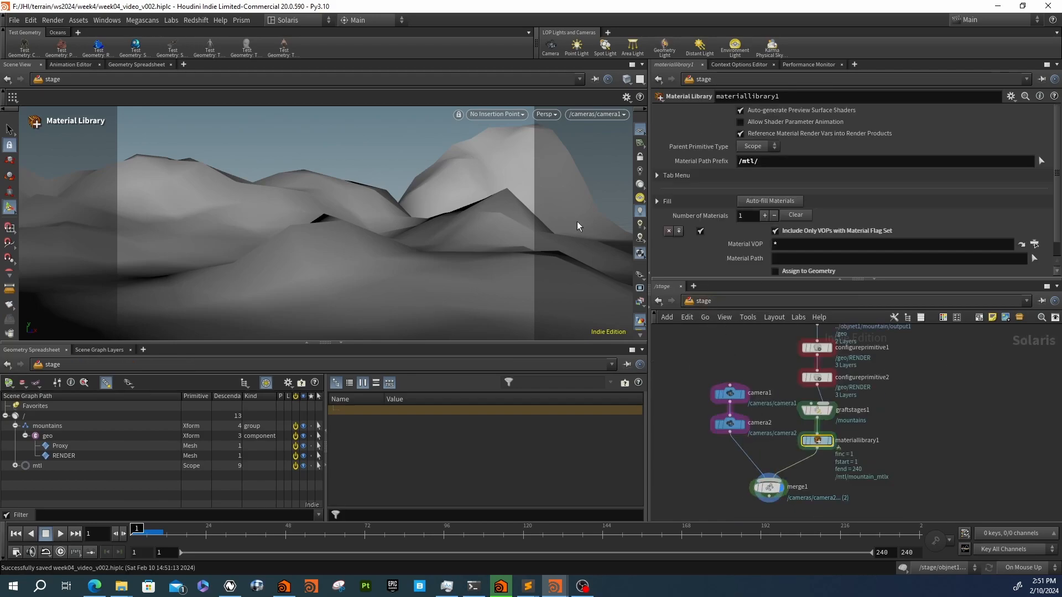
Add a Dome Light node below merge1 and connect it to the merge's output
scroll(781, 454, "down", 3)
key("Tab")
type("dome")
key("Return")
left_click(800, 448)
left_click(800, 427)
left_click(801, 443)
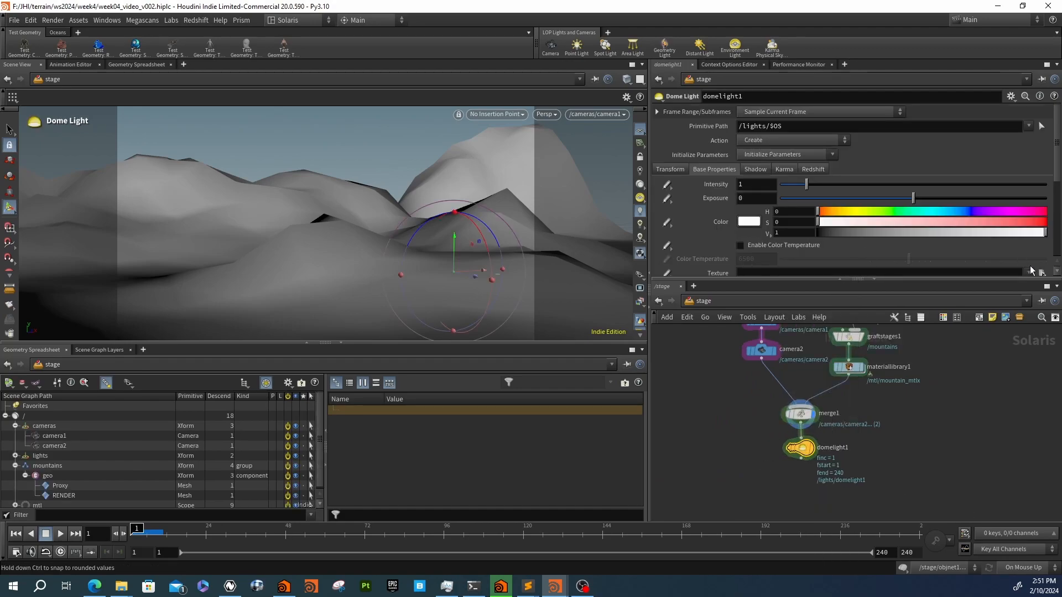
Set the dome light's texture to the recently used kloppenheim_01_4k.hdr.rat panorama
left_click(1042, 272)
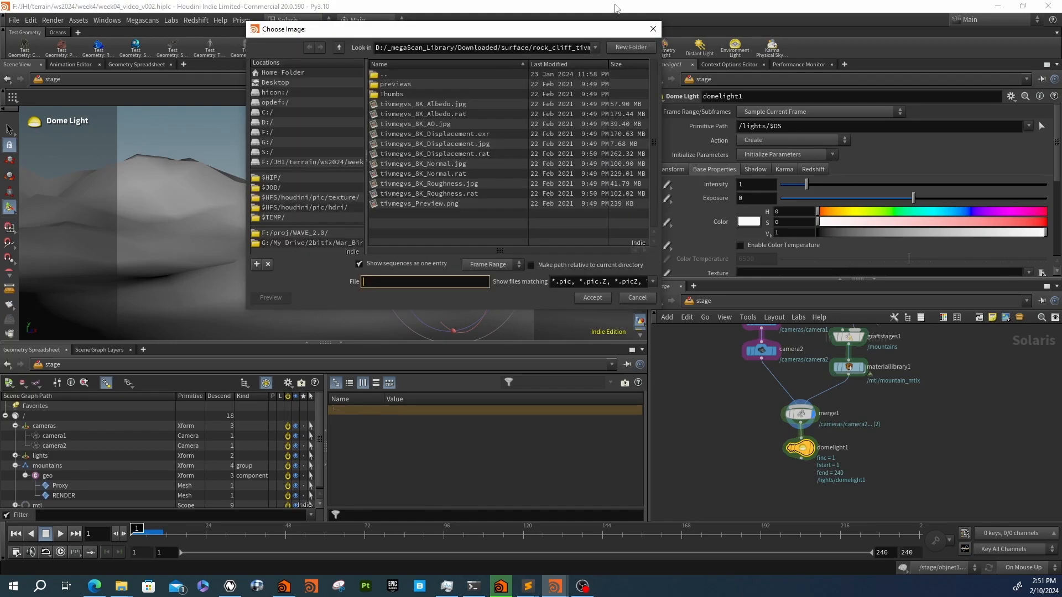
left_click(653, 29)
scroll(968, 221, "down", 3)
left_click(1028, 216)
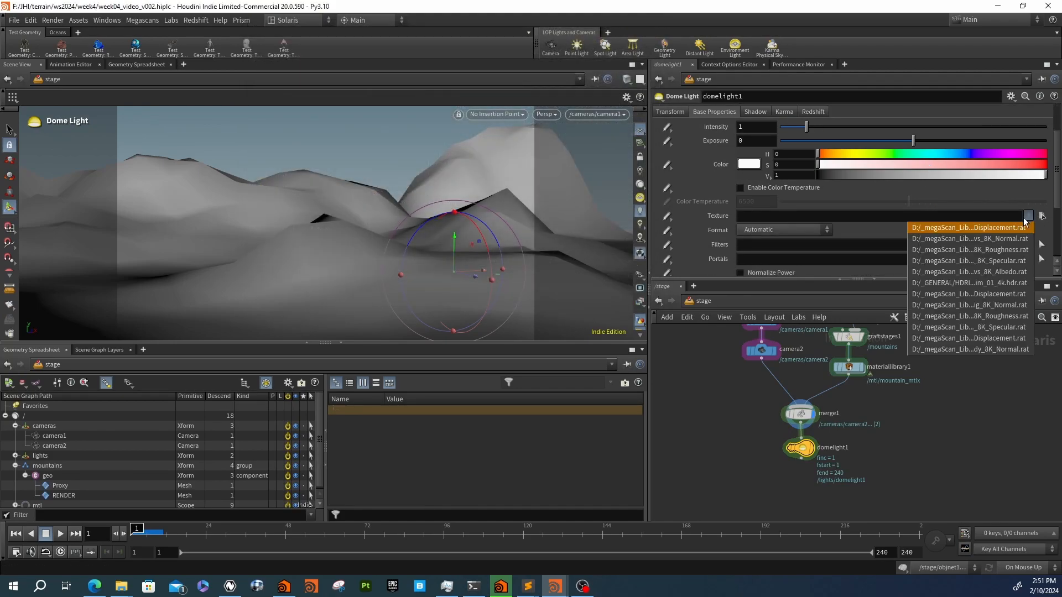
left_click(970, 283)
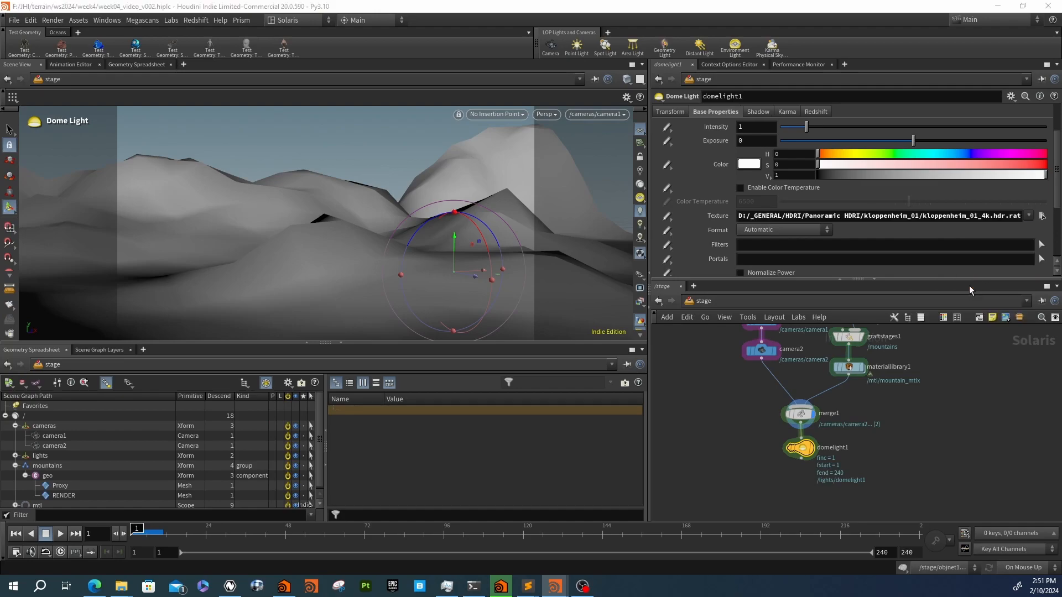
Display the domelight1 node's output and render the viewport with Karma XPU
left_click(817, 431)
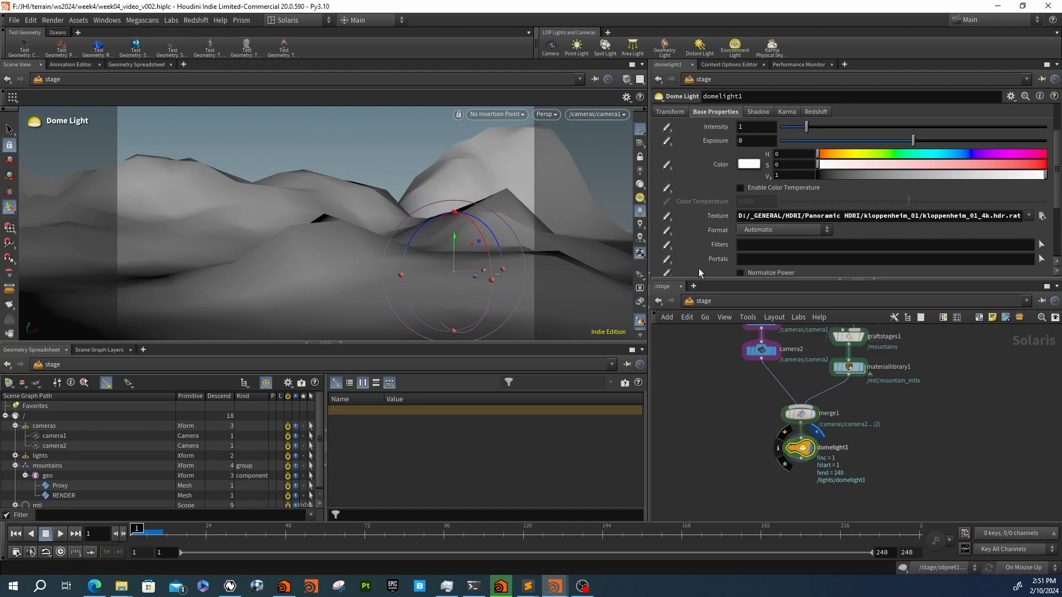
left_click(519, 115)
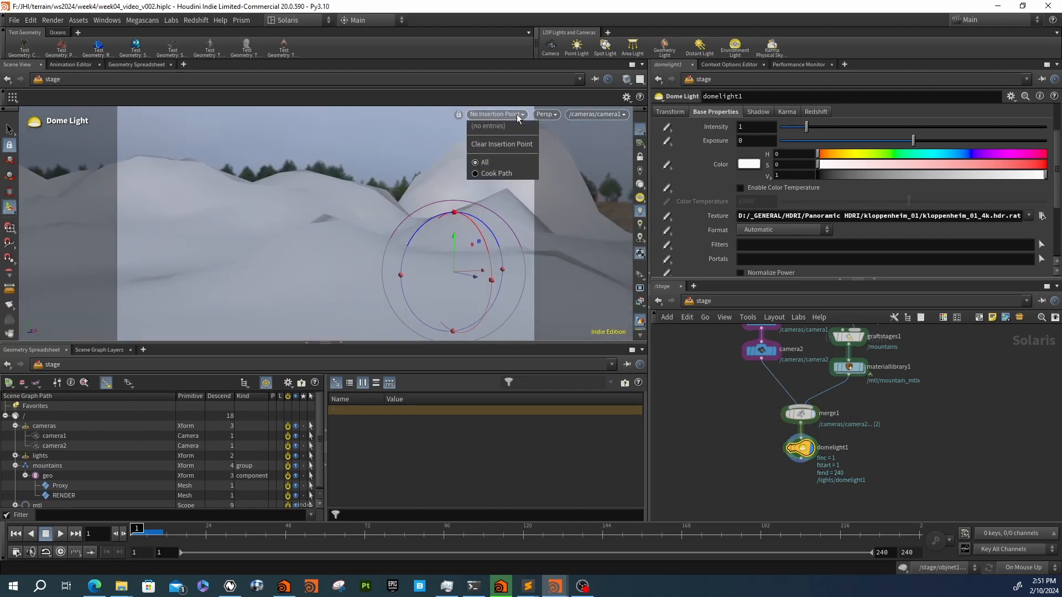
left_click(544, 115)
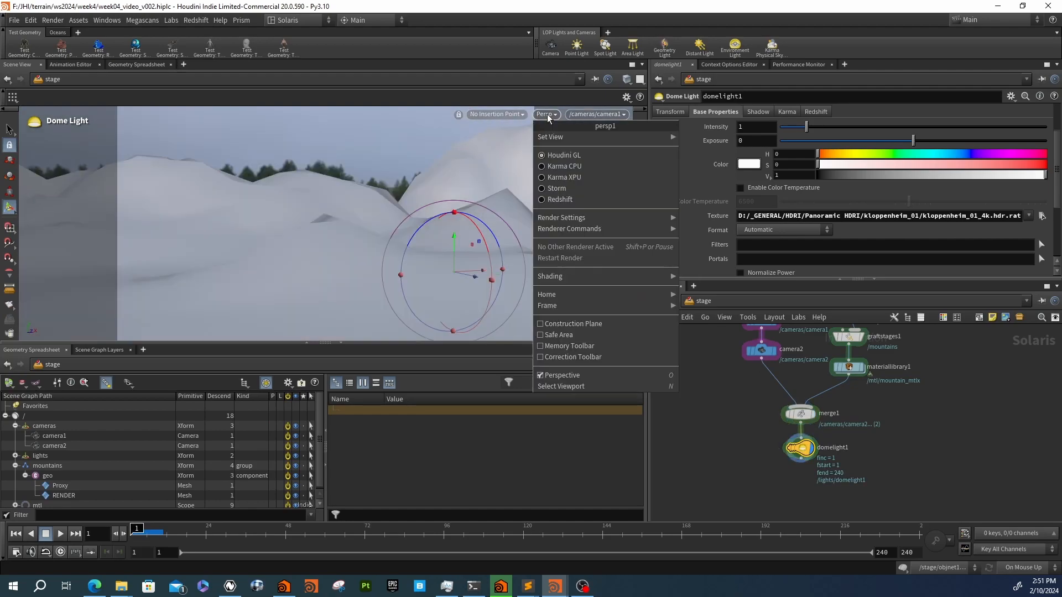
left_click(557, 179)
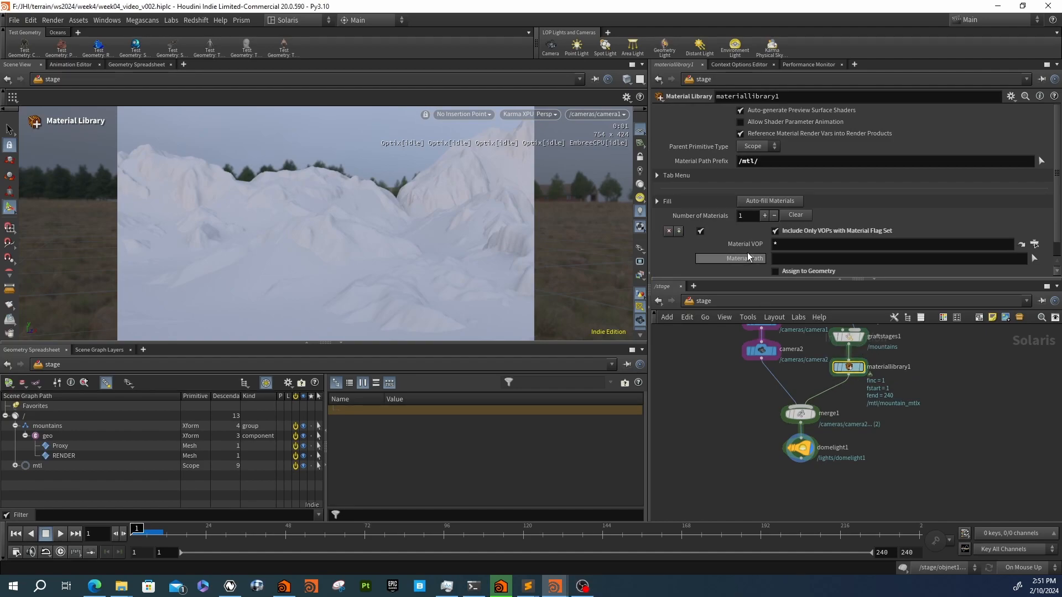
Set the Material Library's Material VOP to mountain_mtlx and assign it to the geometry path /mountains/geo/RENDER
scroll(795, 231, "down", 1)
left_click(1020, 226)
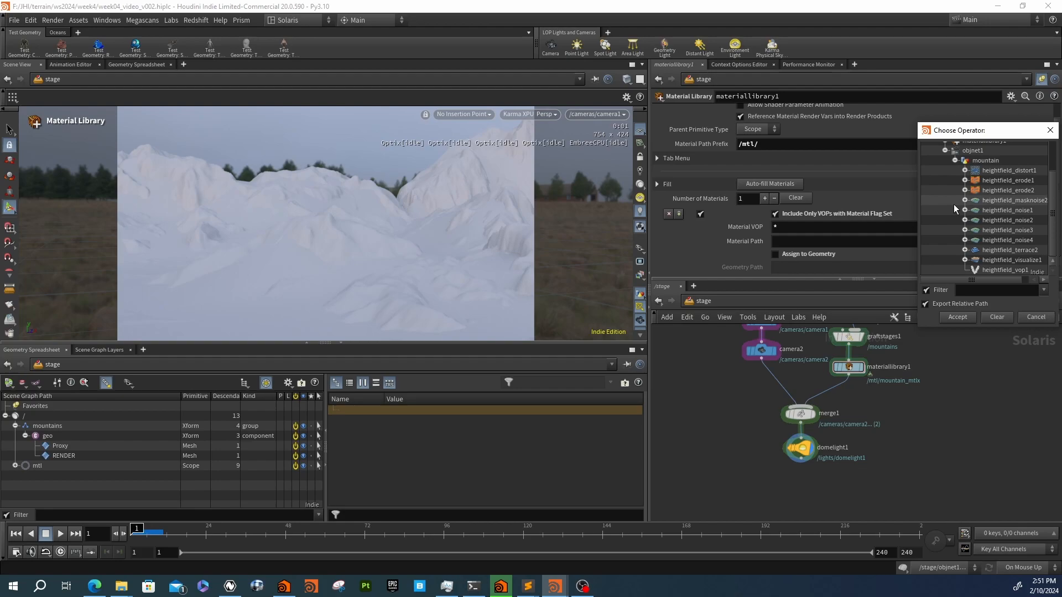
scroll(953, 204, "up", 2)
left_click(944, 170)
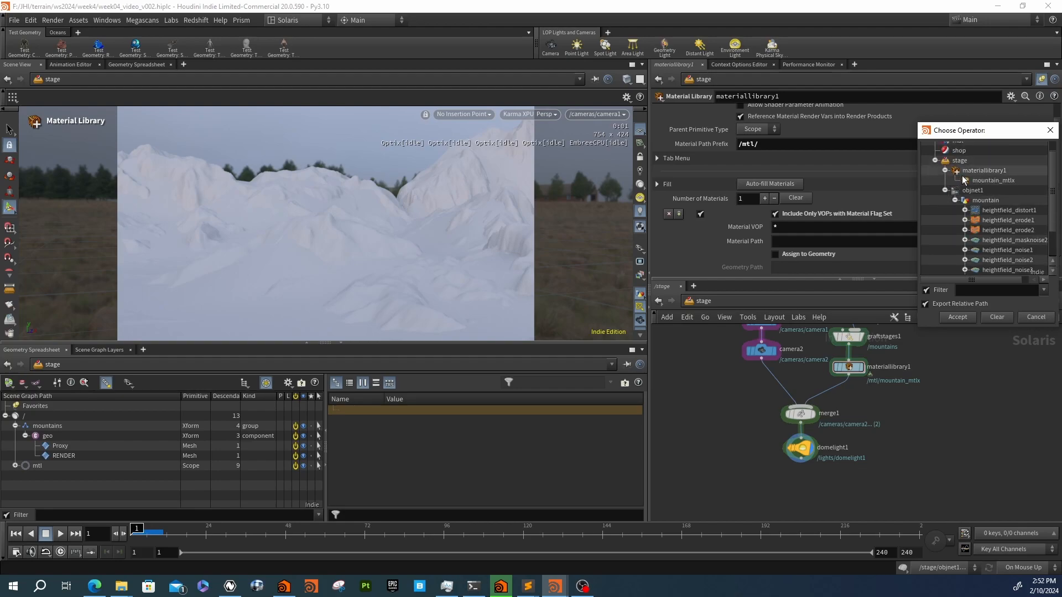
left_click(941, 180)
left_click(957, 317)
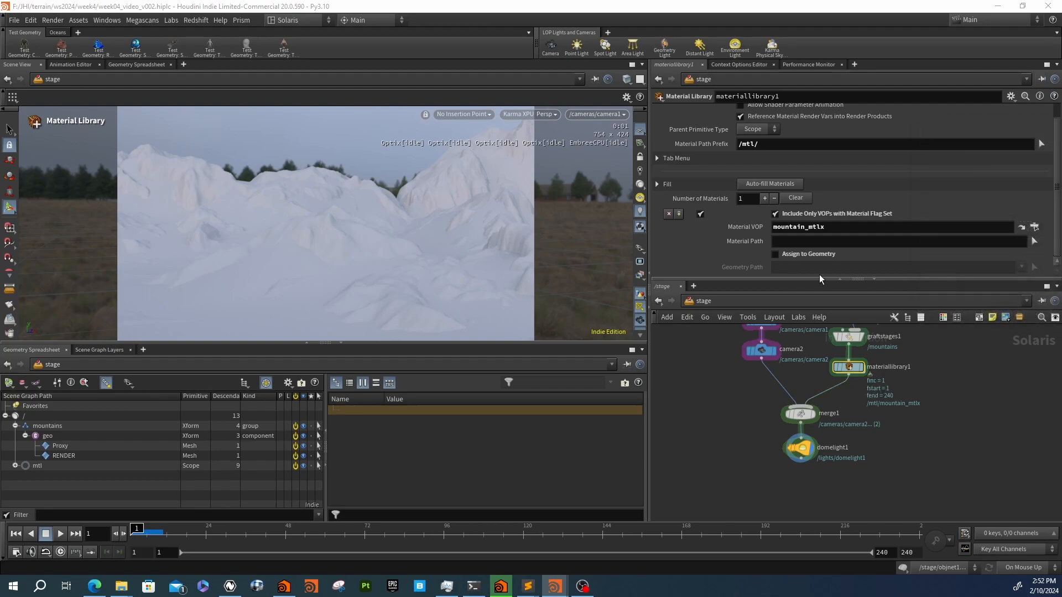
left_click(776, 254)
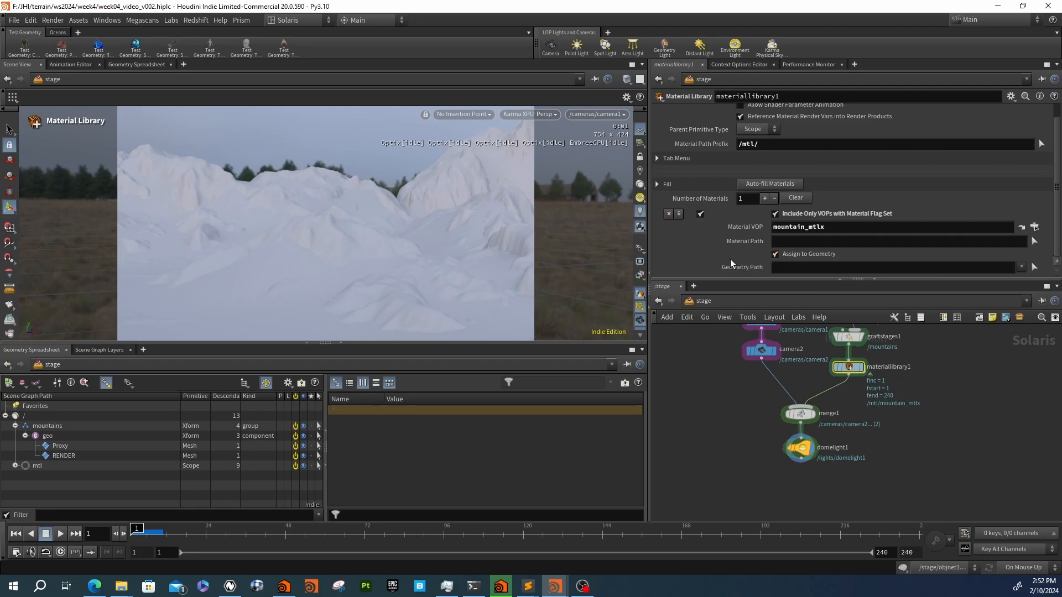
left_click_drag(70, 453, 808, 268)
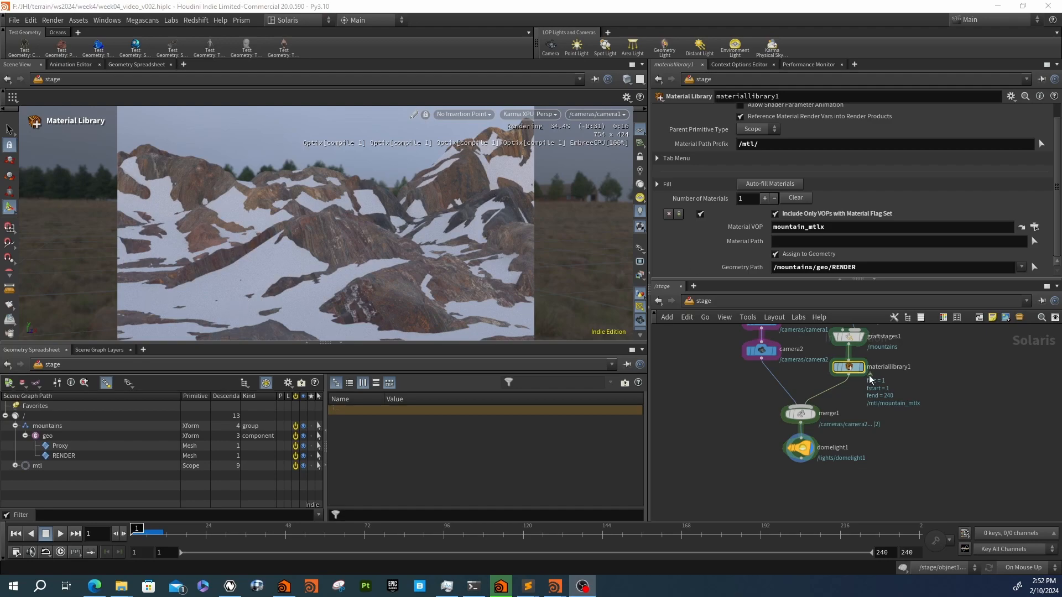
Inspect the Proxy mesh's properties and correct configureprimitive2's primitives path to /geo/Proxy
left_click(108, 452)
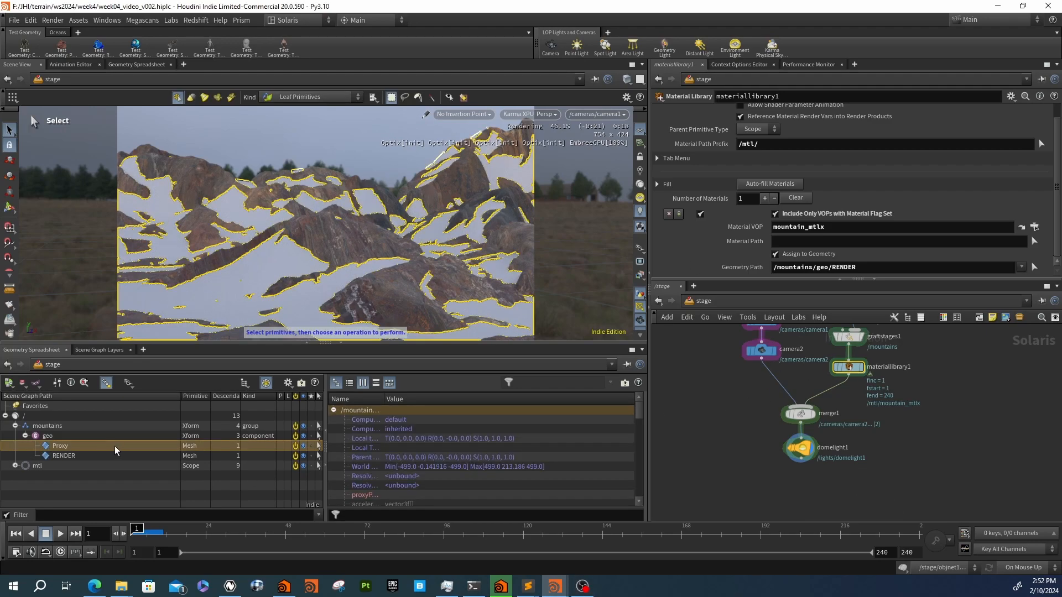
left_click_drag(384, 398, 457, 398)
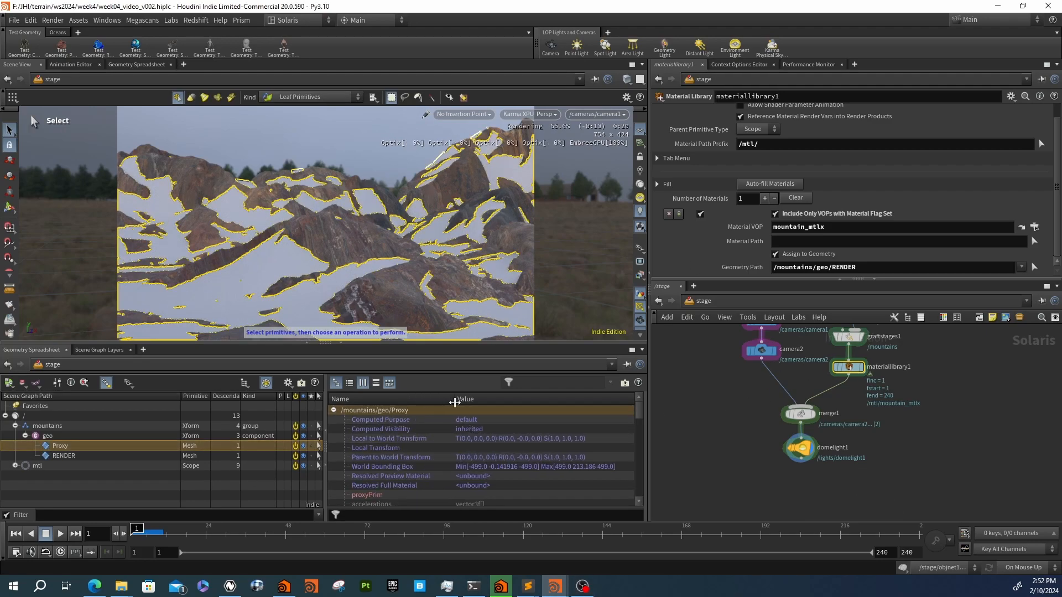
middle_click_drag(719, 412, 697, 499)
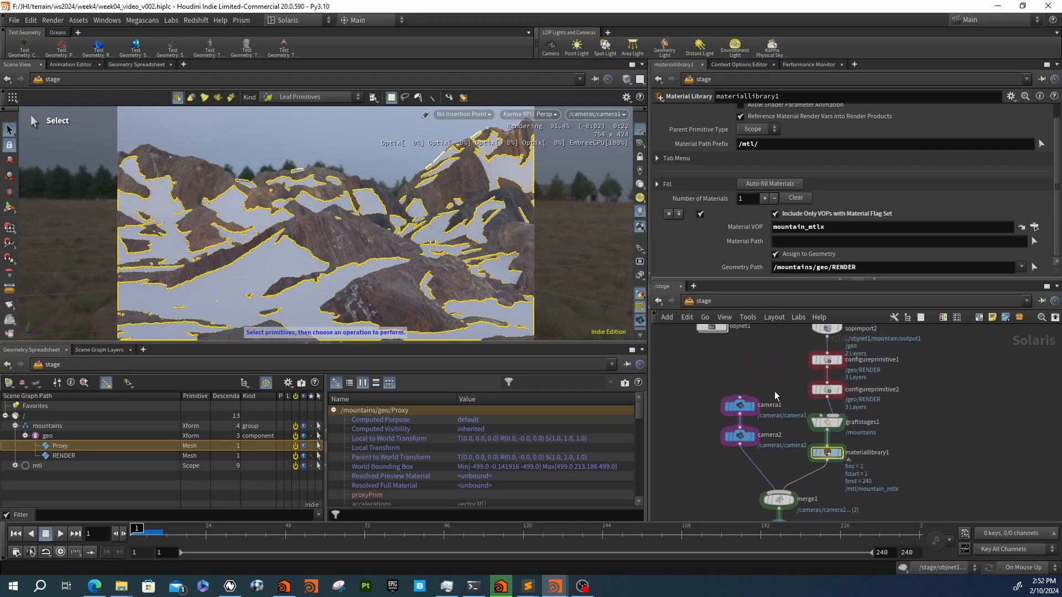
left_click(827, 390)
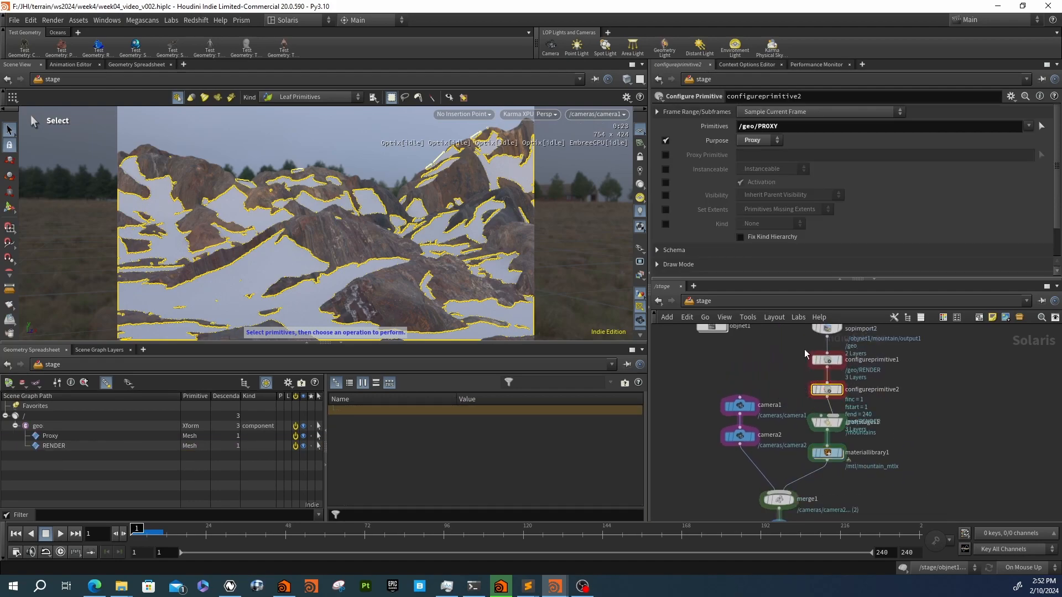
left_click(827, 360)
left_click(822, 388)
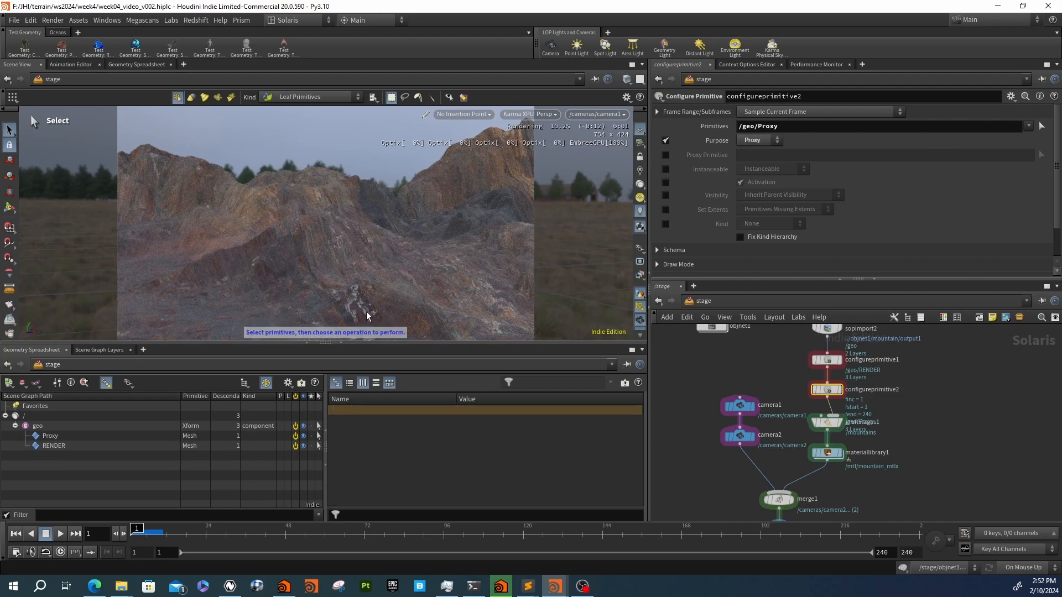
Add a Light node below the dome light and set its type to Distant
middle_click_drag(691, 464, 687, 427)
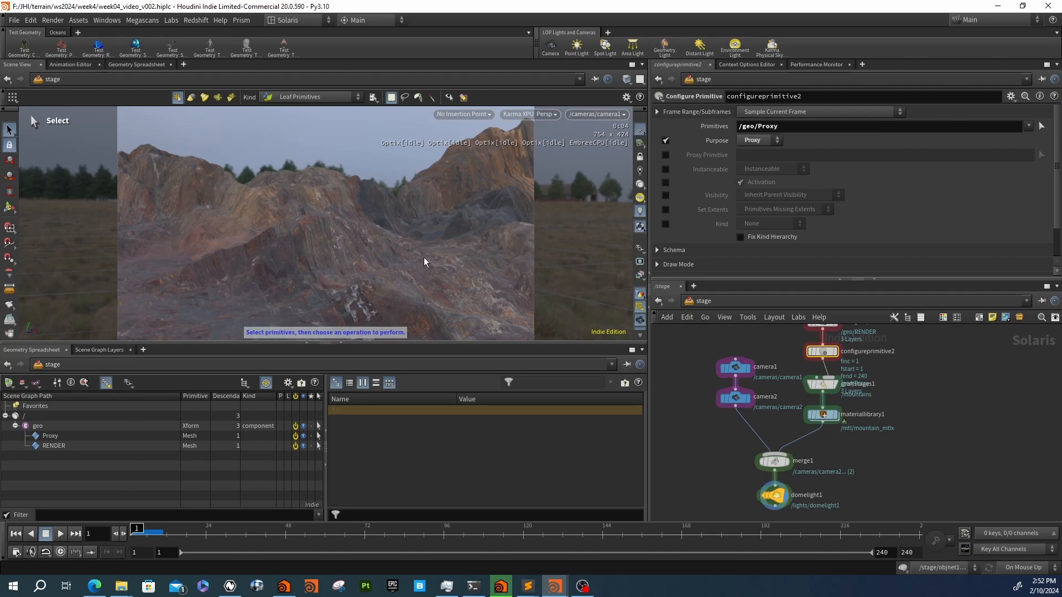
middle_click_drag(738, 483, 739, 435)
key("Tab")
type("light")
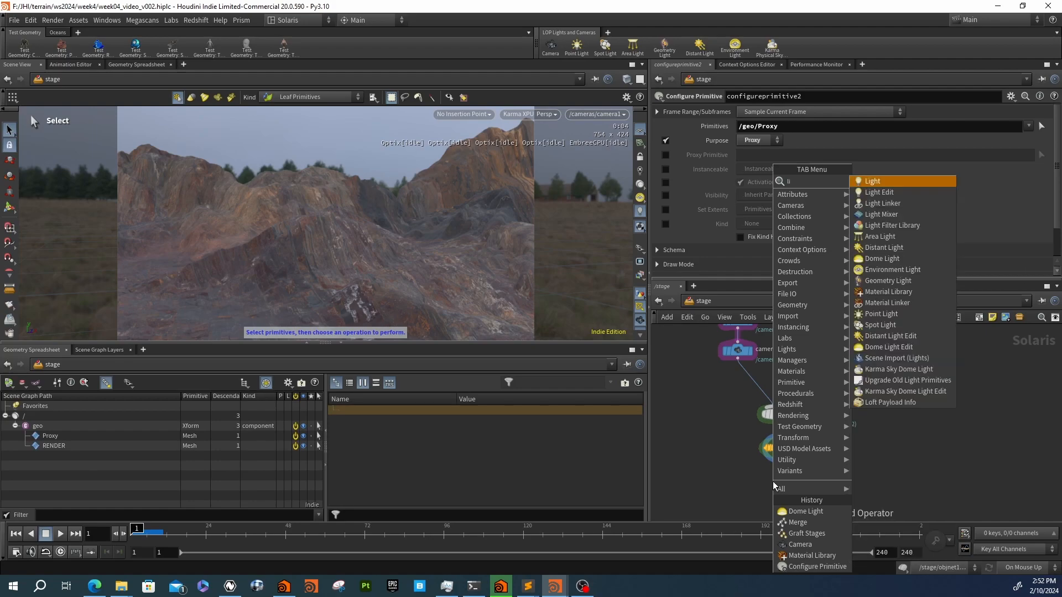
key("Return")
left_click(773, 485)
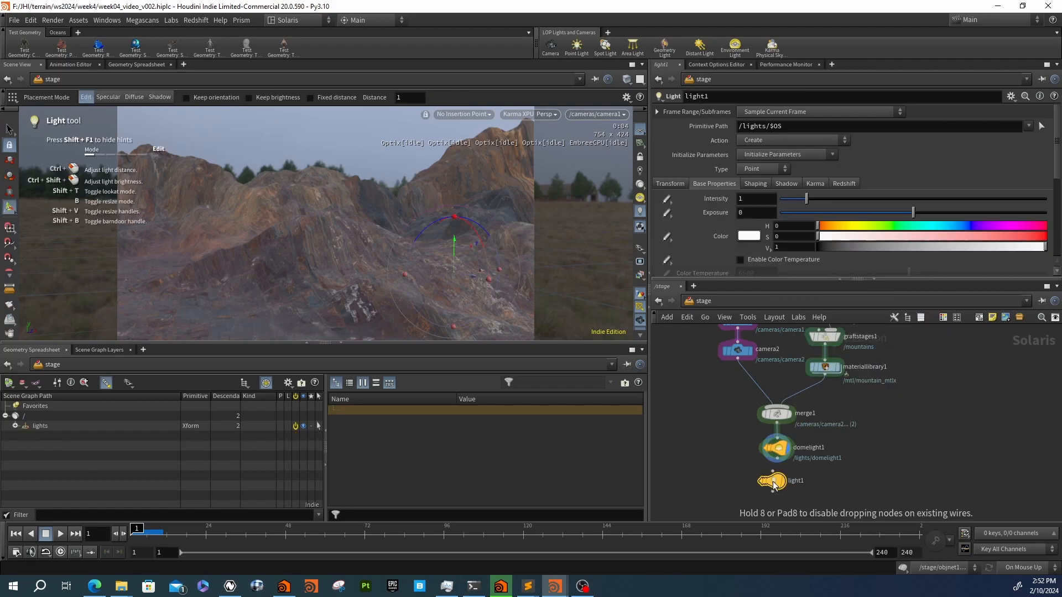
left_click(763, 169)
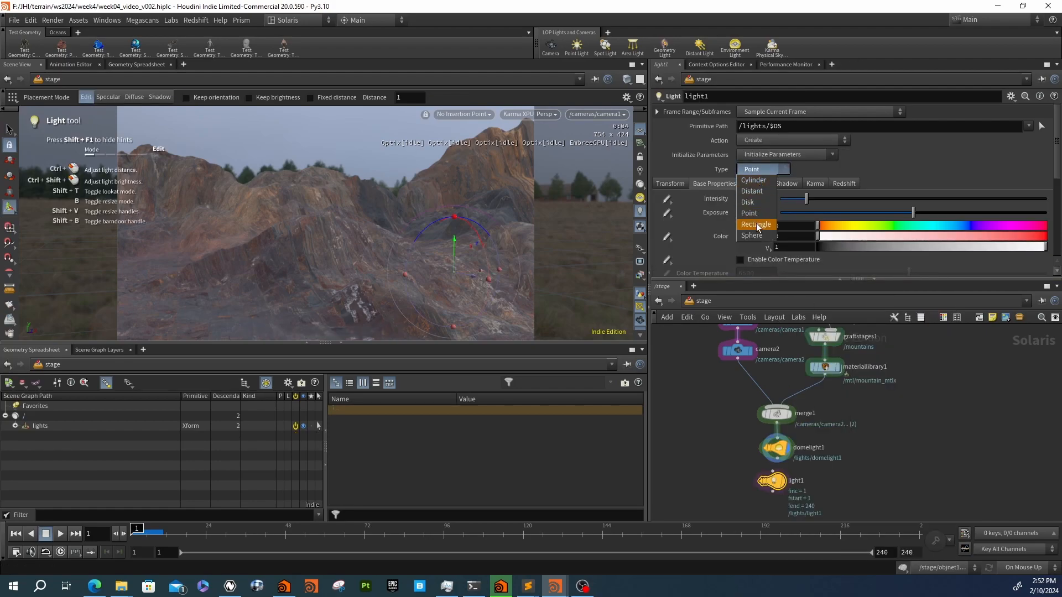
left_click(750, 190)
Set the distant light's X rotation to -50, connect it after domelight1 and display its output
left_click(770, 242)
type("-50")
key("Return")
left_click_drag(772, 471, 777, 458)
left_click(783, 481)
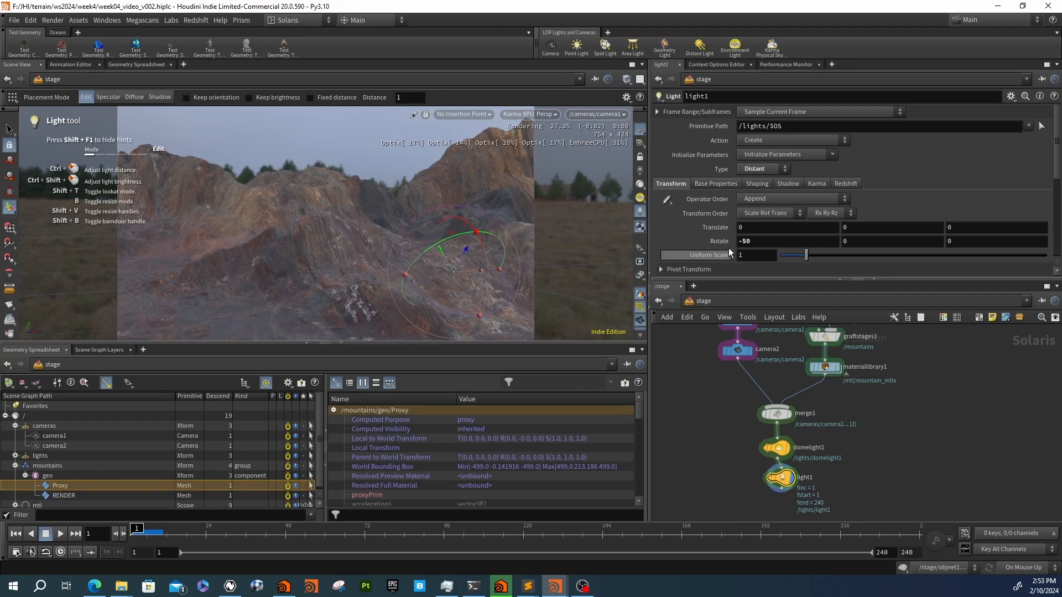
Try an exposure of 8 on the distant light and settle on 10
left_click(716, 183)
type("8")
key("Return")
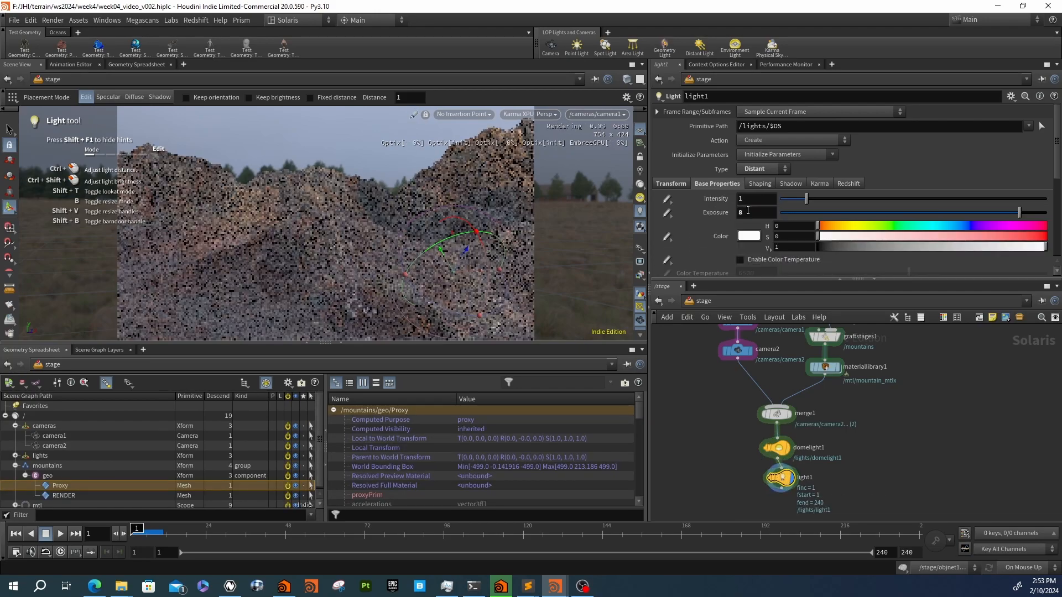
left_click(749, 214)
type("10")
key("Return")
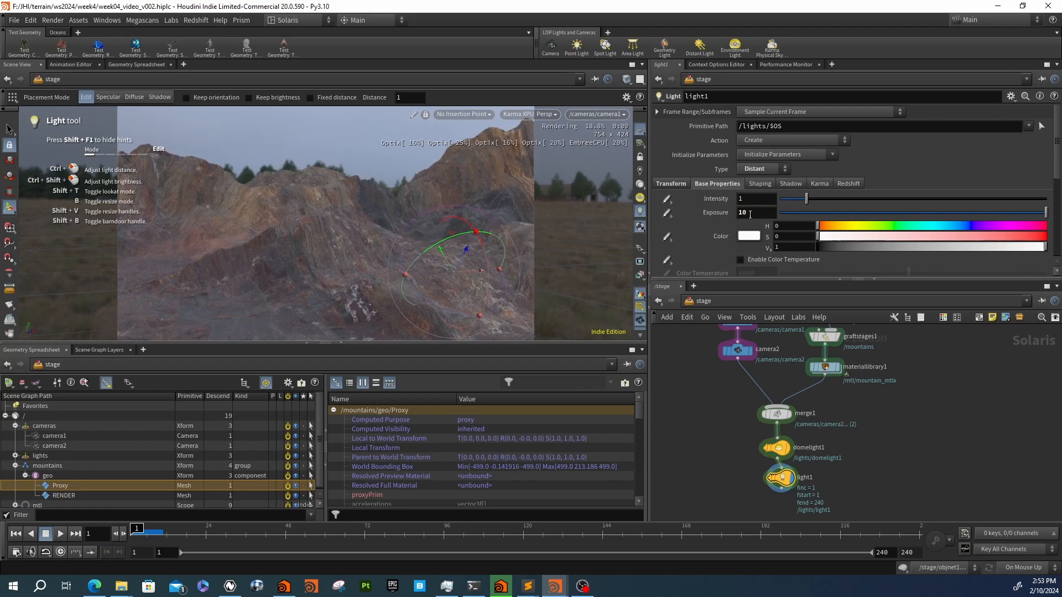
Return to the distant light's transform settings and restart the viewport render
scroll(722, 254, "down", 2)
scroll(722, 254, "up", 2)
left_click(671, 169)
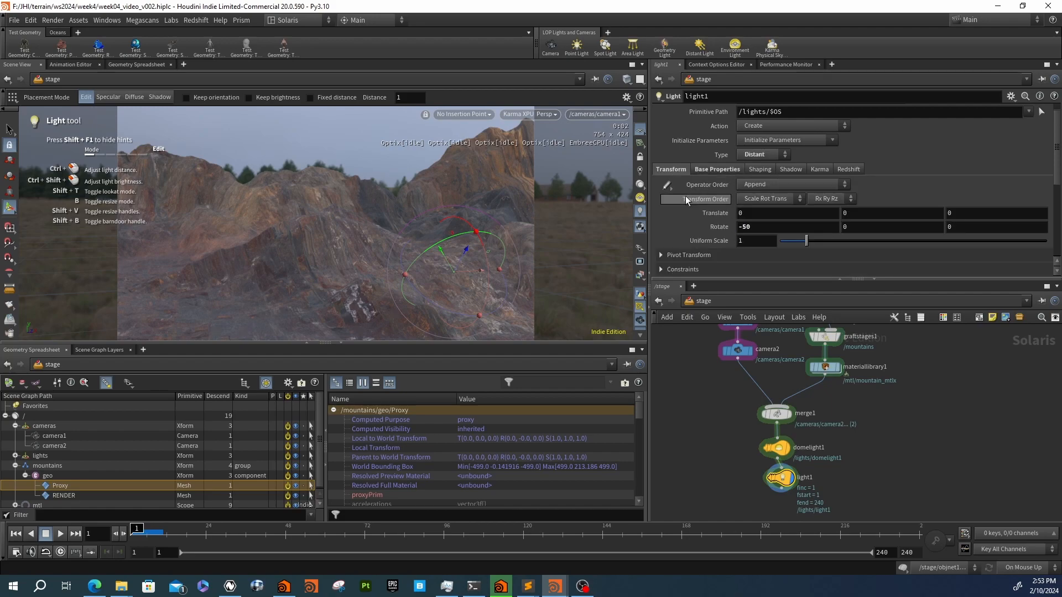
left_click(544, 116)
left_click(528, 258)
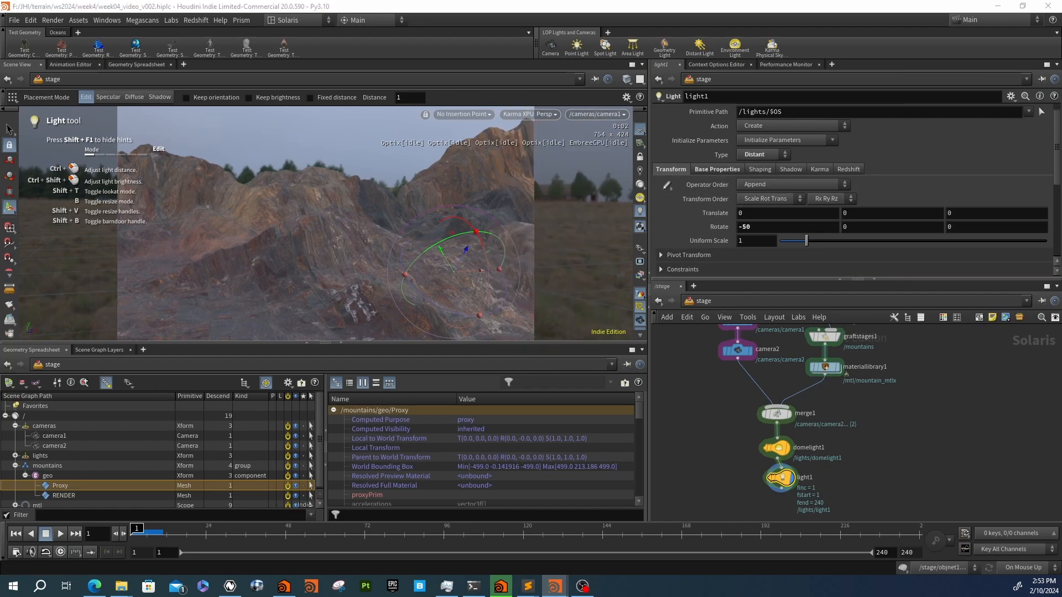
left_click(179, 282)
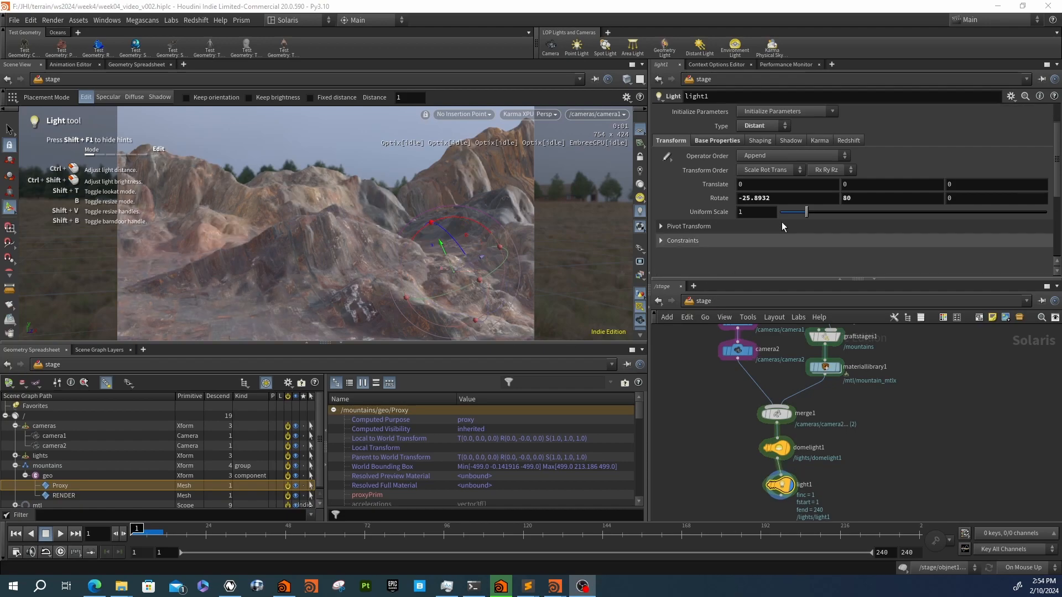
Set the distant light's X rotation to -25 and show its base properties
double_click(747, 197)
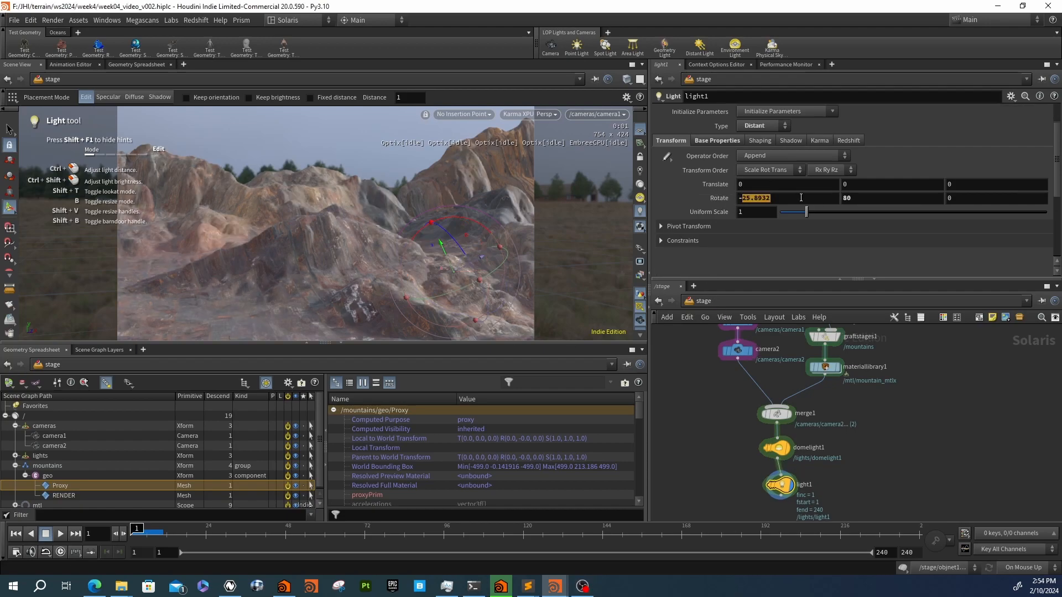
type("-25")
key("Return")
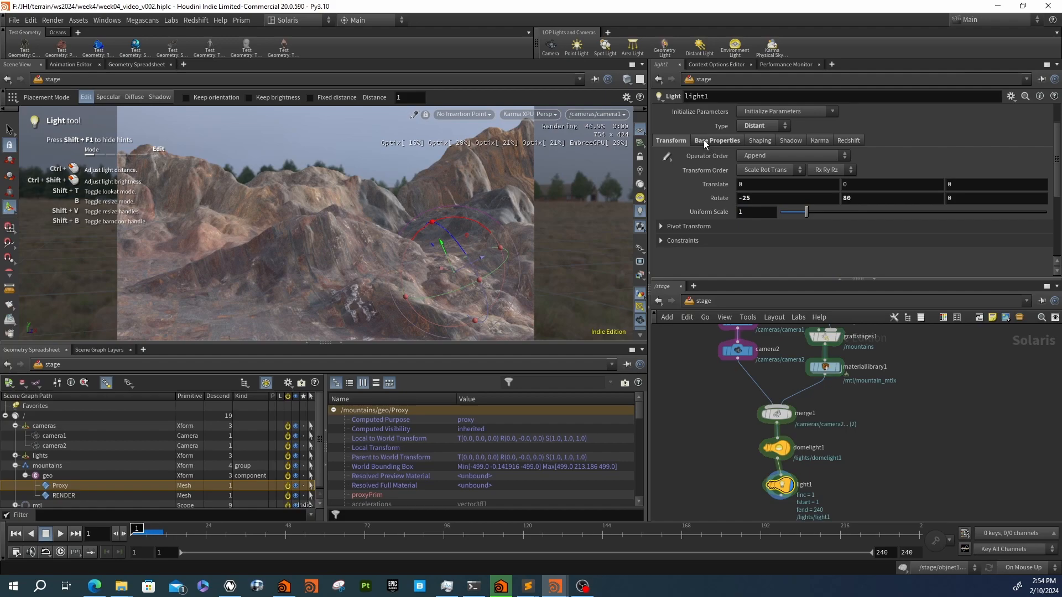
left_click(703, 141)
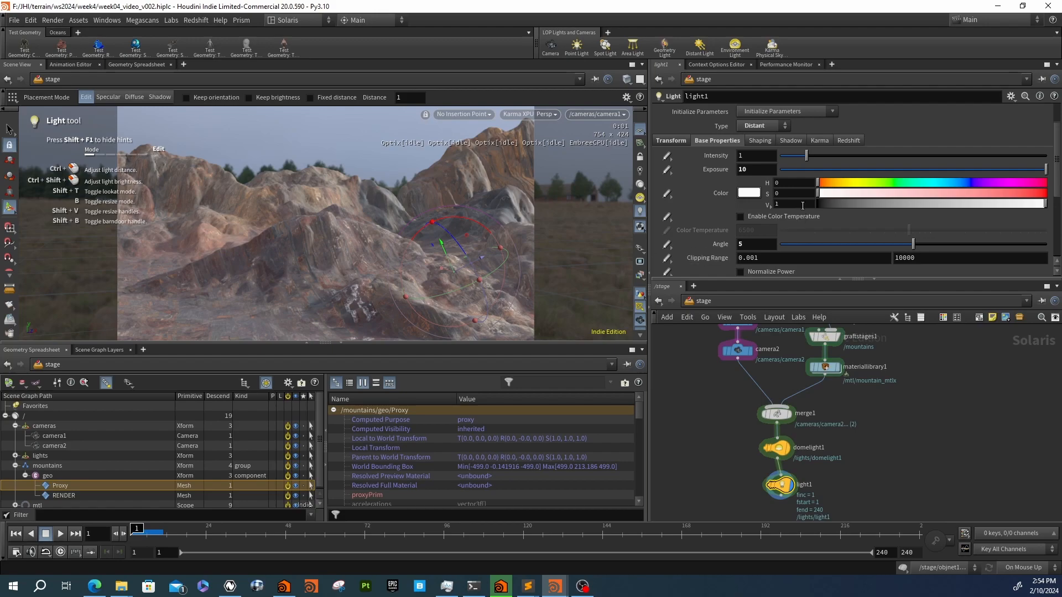
Try an angle of .53 and an exposure of 20 on the distant light
double_click(754, 244)
type(".53")
key("Return")
double_click(752, 167)
type("20")
key("Return")
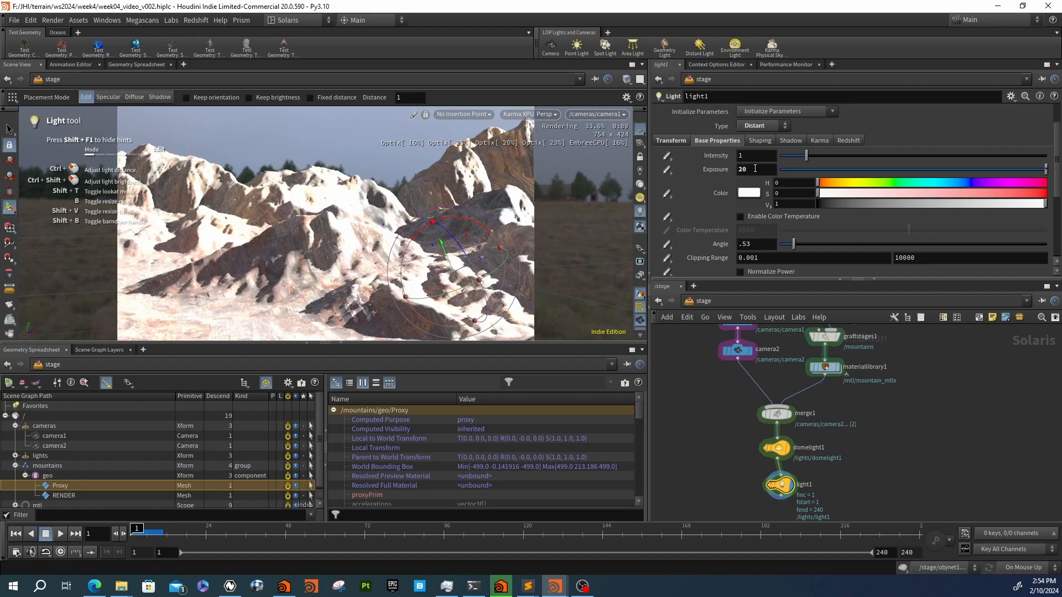
Try an angle of 2 on the distant light and settle on 3
double_click(757, 169)
left_click(755, 244)
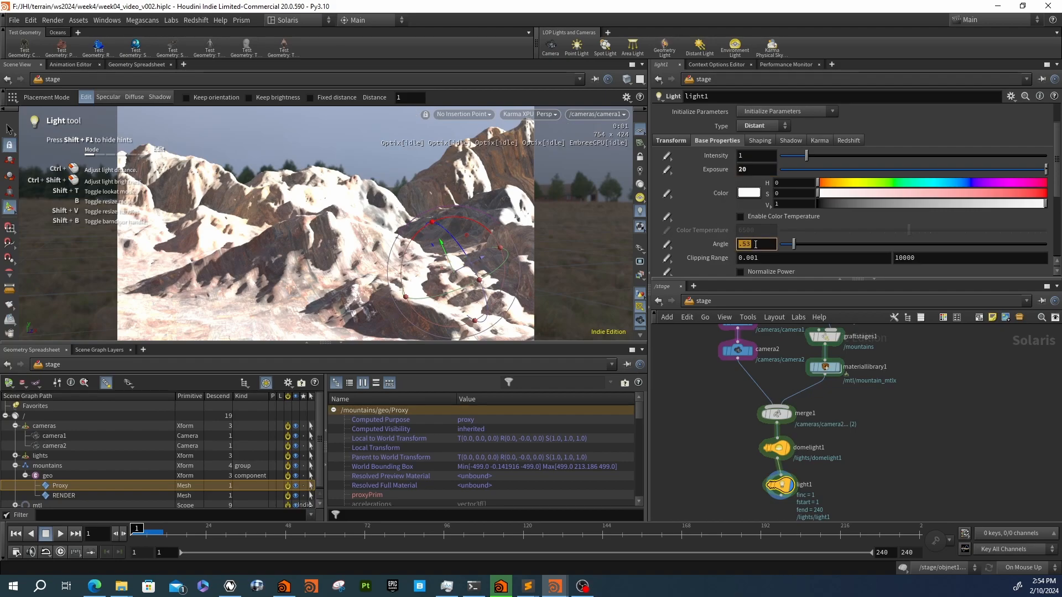
type("2")
key("Return")
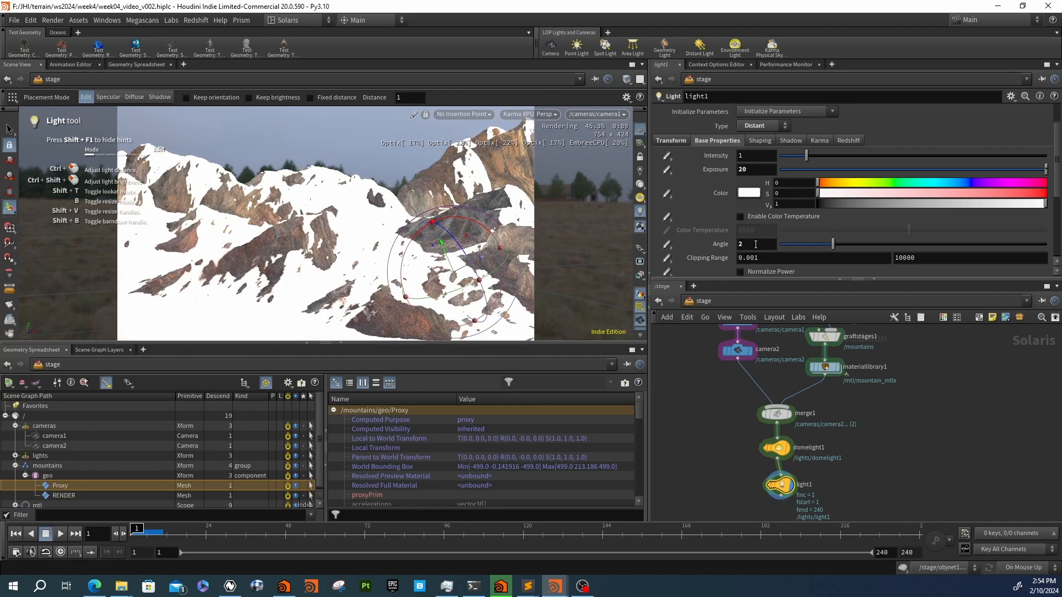
left_click(755, 245)
type("3")
key("Return")
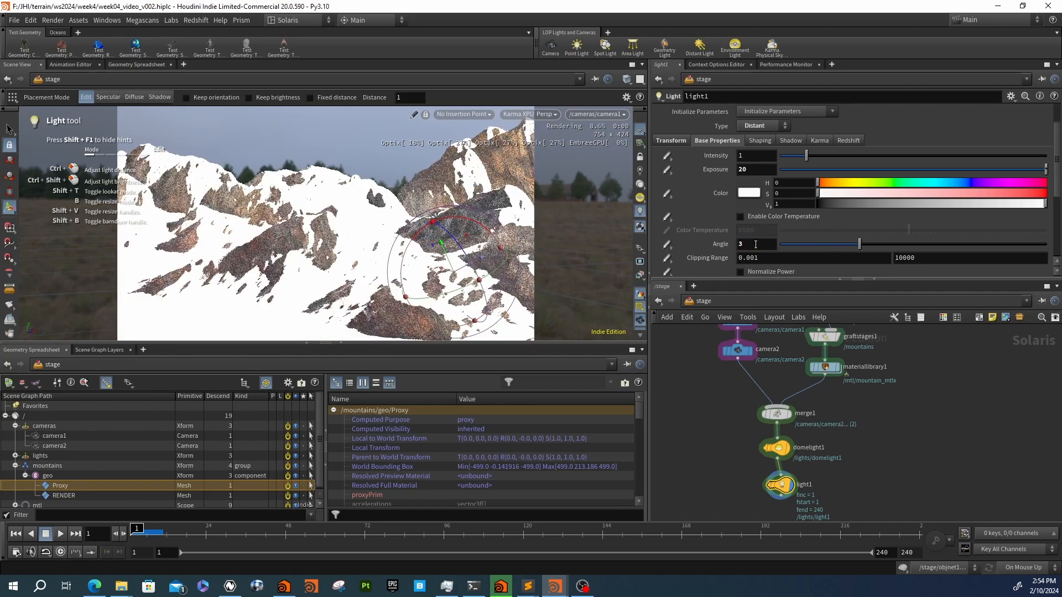
Toggle the distant light's power normalization on and off, and set its exposure to 12 after trying 10
scroll(723, 230, "down", 1)
left_click(741, 228)
left_click(741, 228)
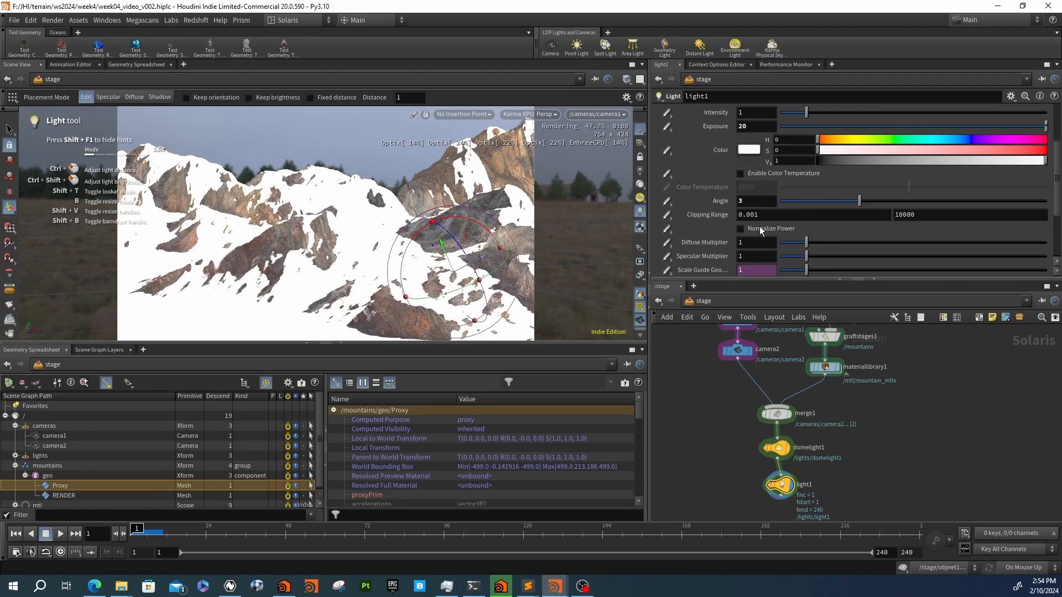
double_click(756, 126)
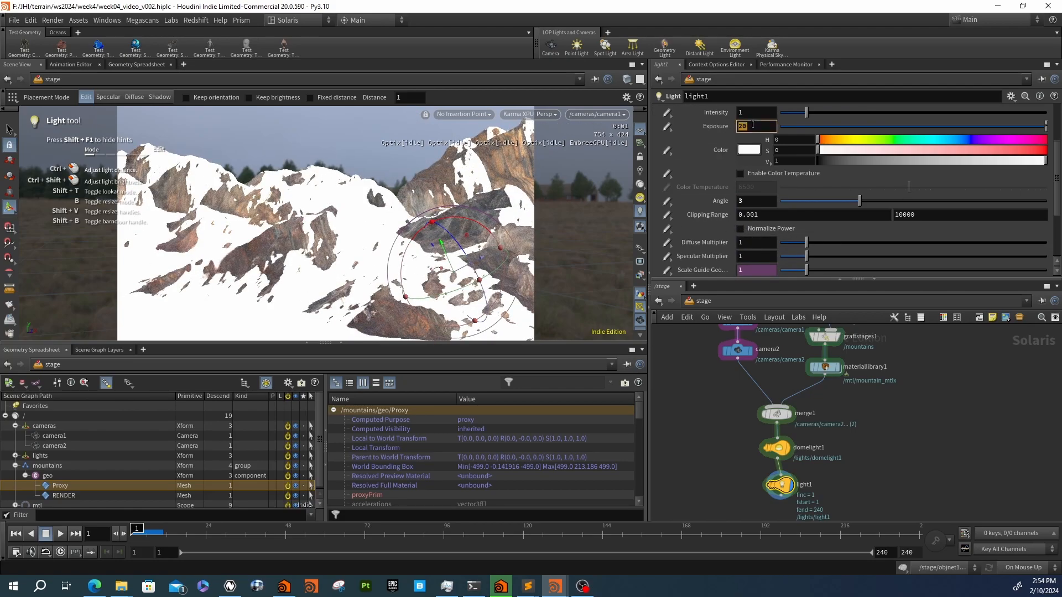
type("10")
key("Return")
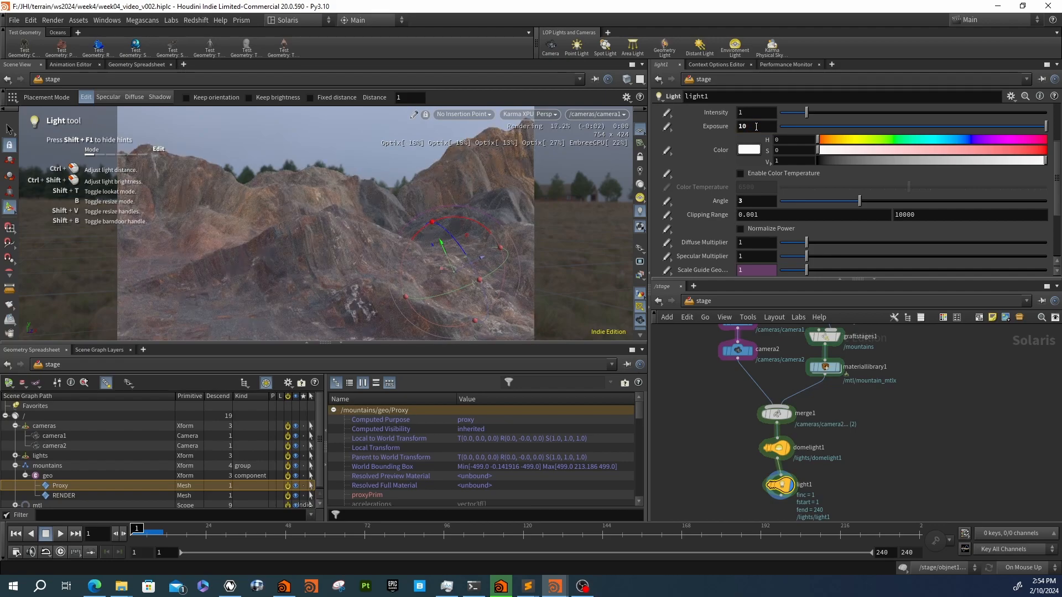
type("12")
key("Return")
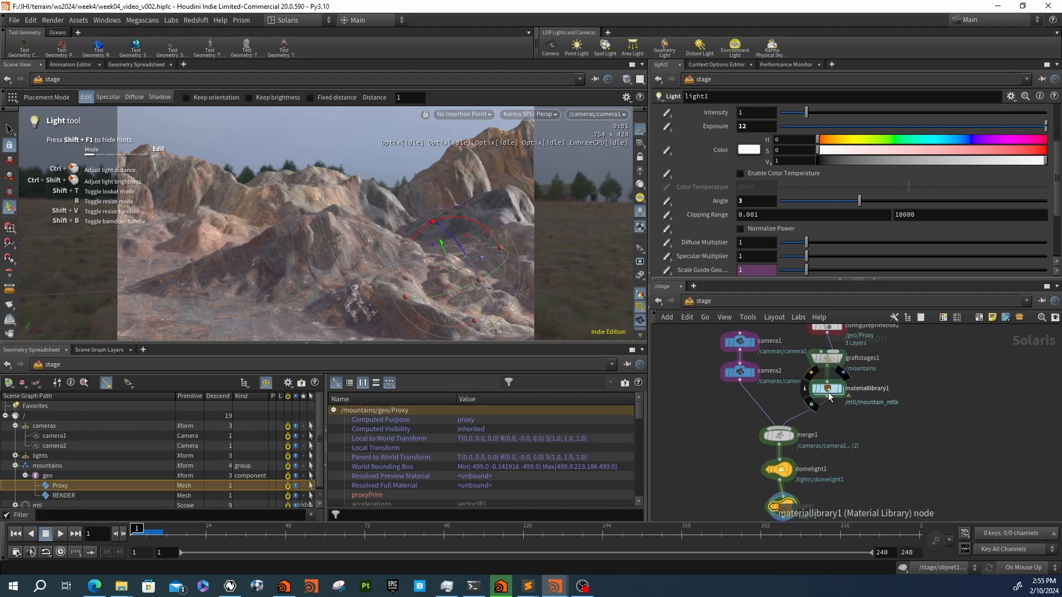
Open the mountain_mtlx material network inside materiallibrary1 and set the mtlxdisplacement scale to 10
double_click(827, 393)
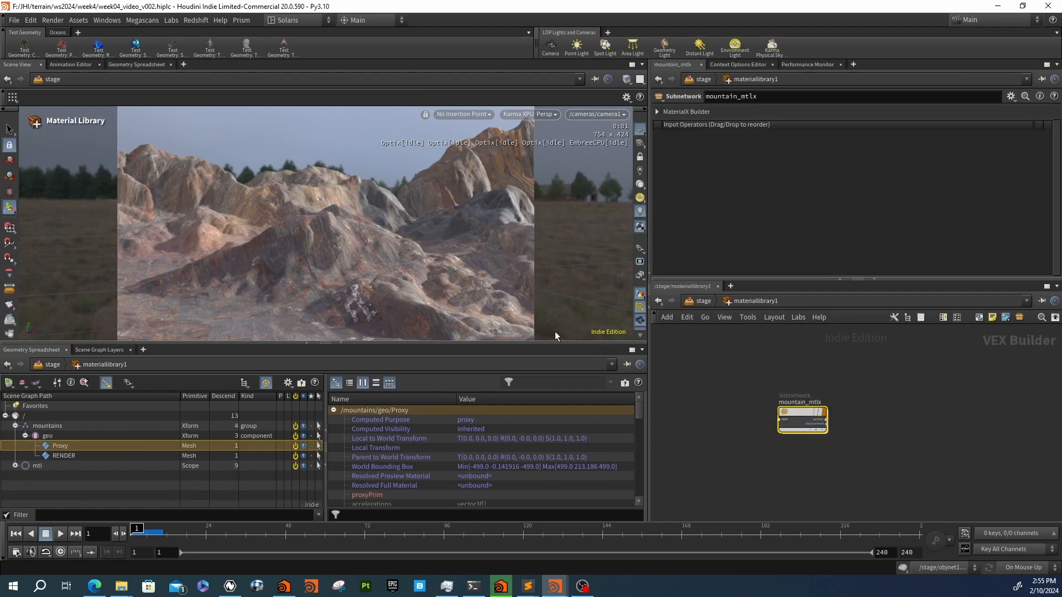
double_click(801, 419)
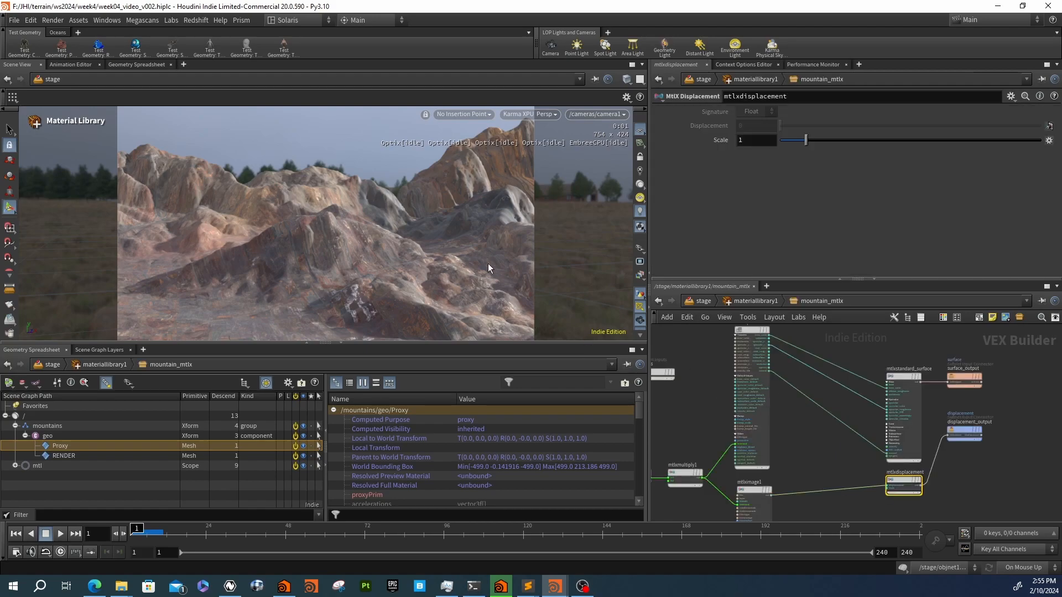
mouse_move(562, 589)
mouse_move(875, 466)
middle_mouse_down()
mouse_move(846, 440)
mouse_move(895, 464)
middle_mouse_up()
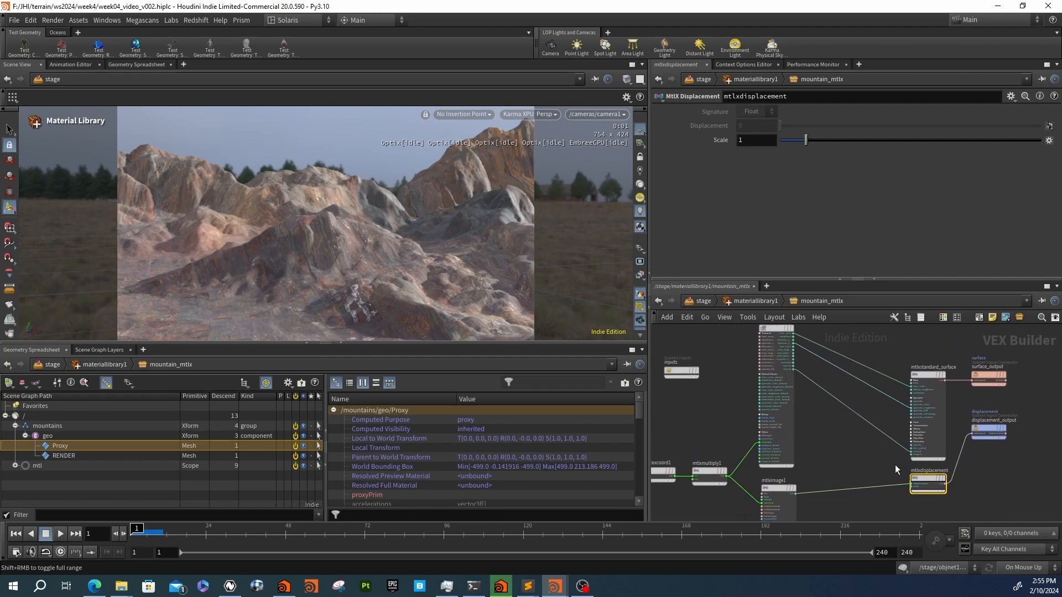
scroll(830, 488, "up", 3)
middle_click_drag(831, 489, 830, 398)
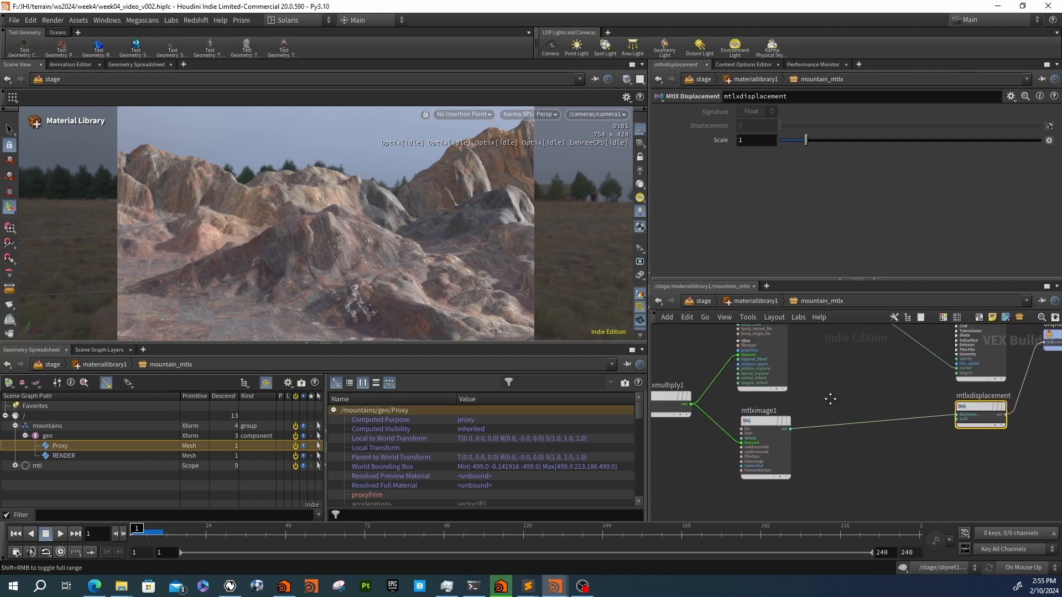
left_click(765, 139)
type("0")
key("Return")
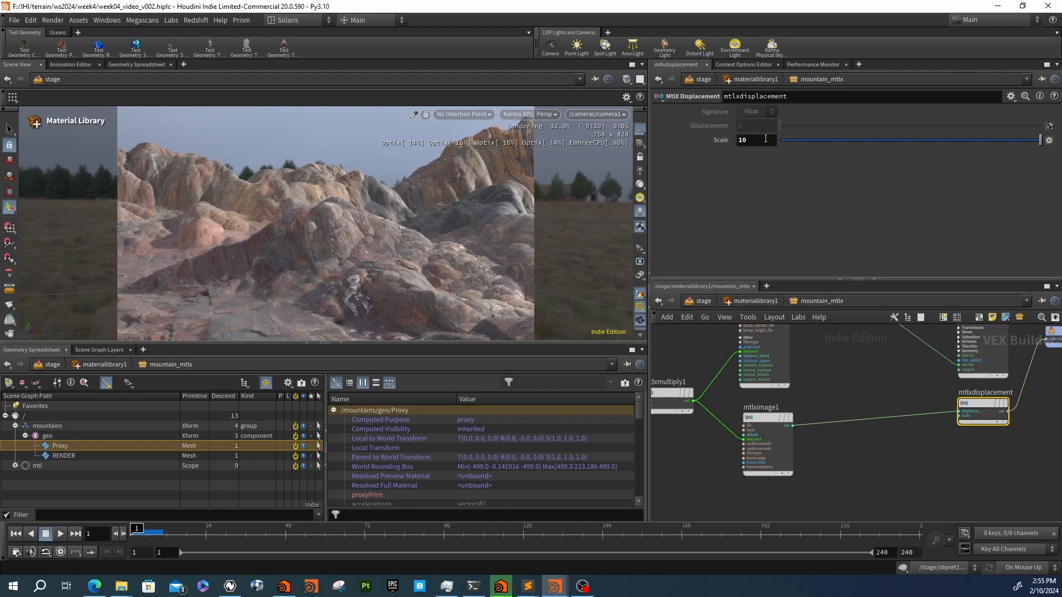
Add a MtlX Subtract node beside mtlximage1, between it and the displacement node
middle_click_drag(774, 420, 900, 437)
scroll(873, 450, "down", 2)
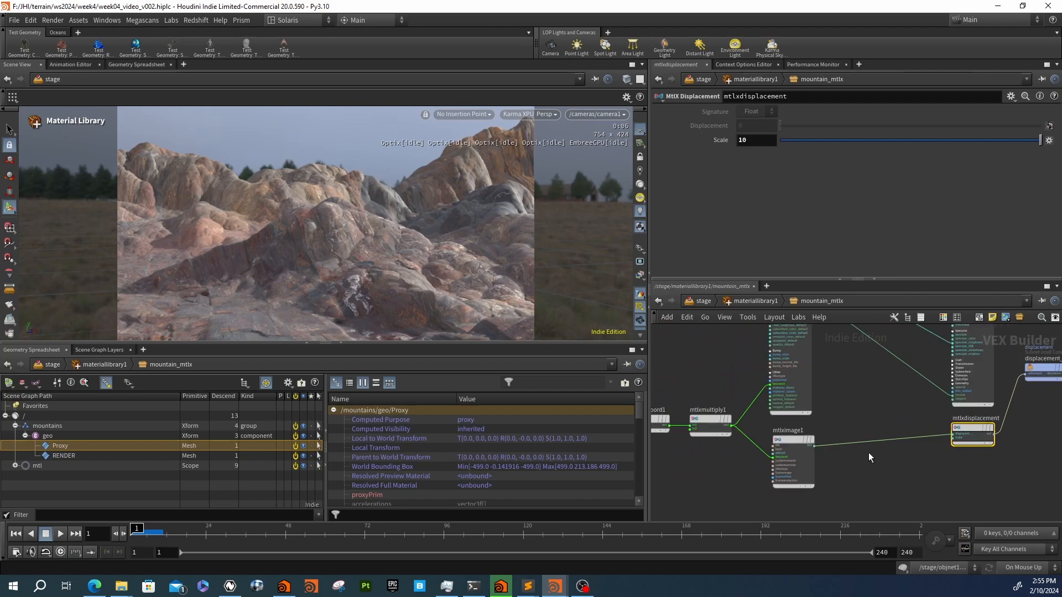
left_click(788, 443)
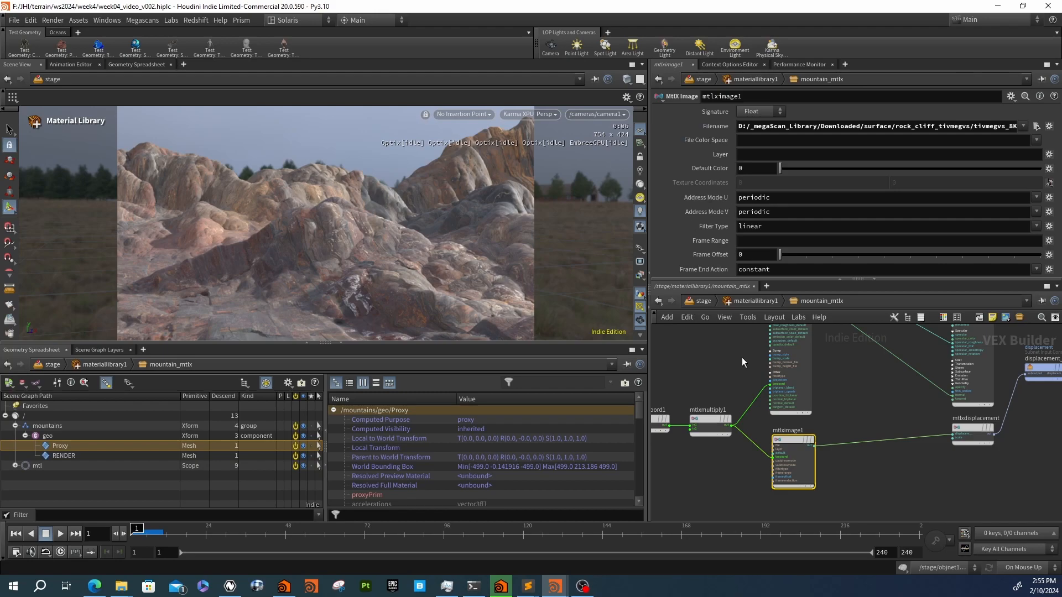
scroll(850, 456, "up", 3)
left_click(851, 456)
key("Tab")
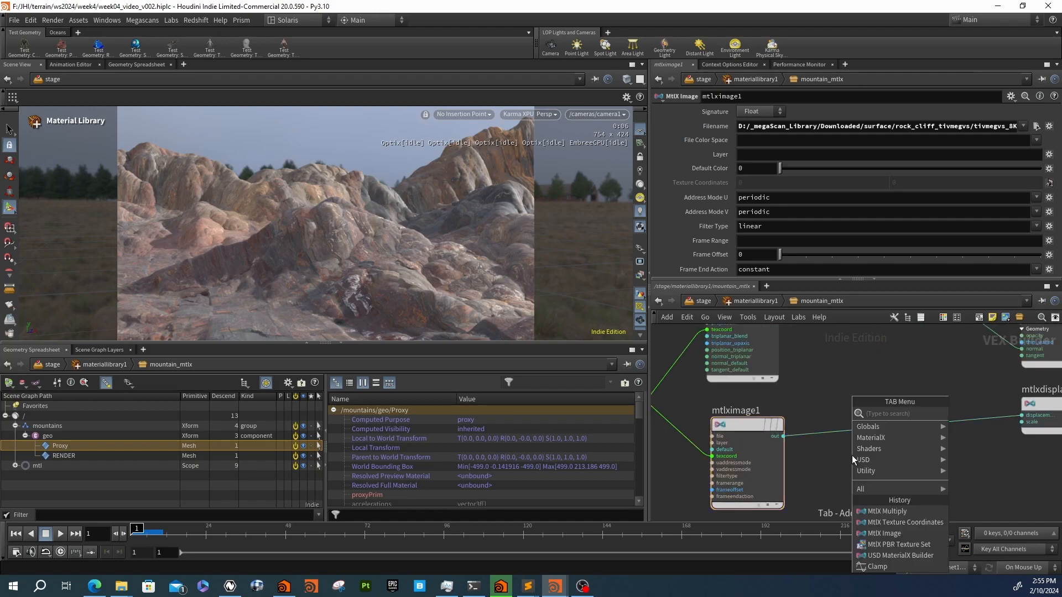
type("sub")
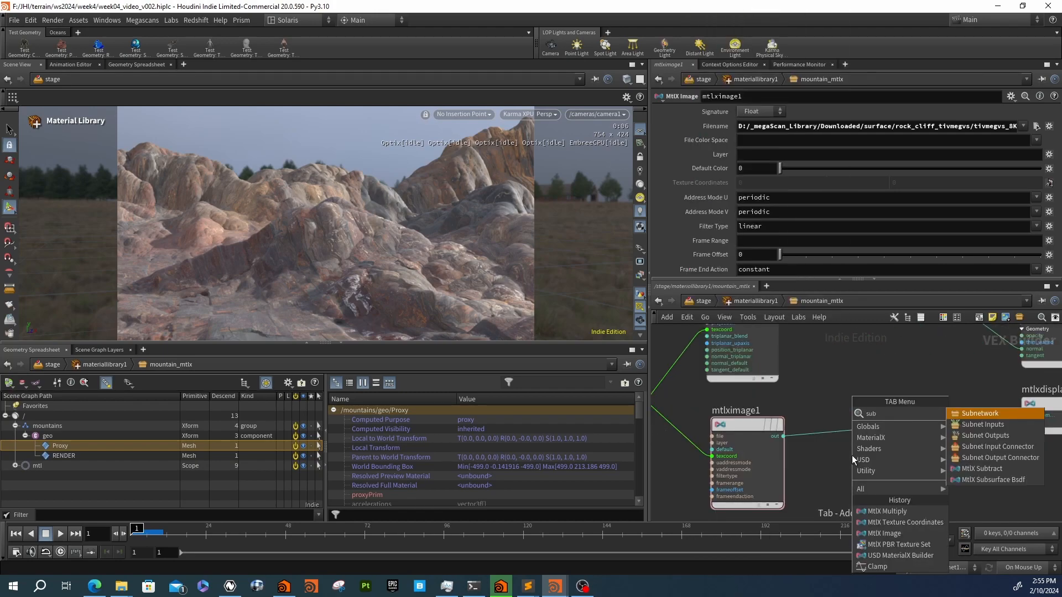
key("BackSpace")
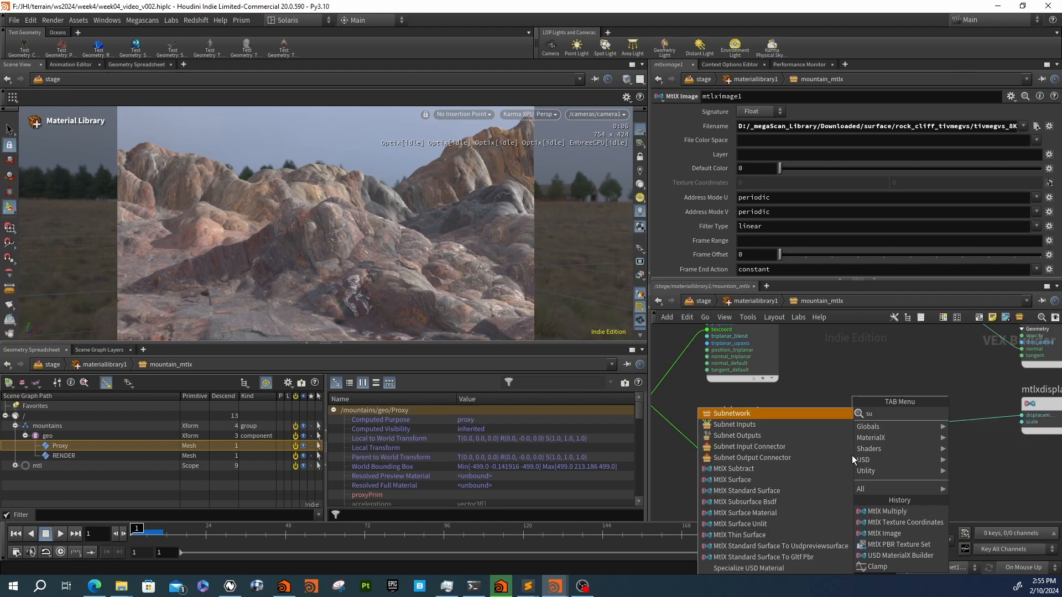
type("b")
key("Down")
key("Down")
key("Down")
key("Down")
key("Down")
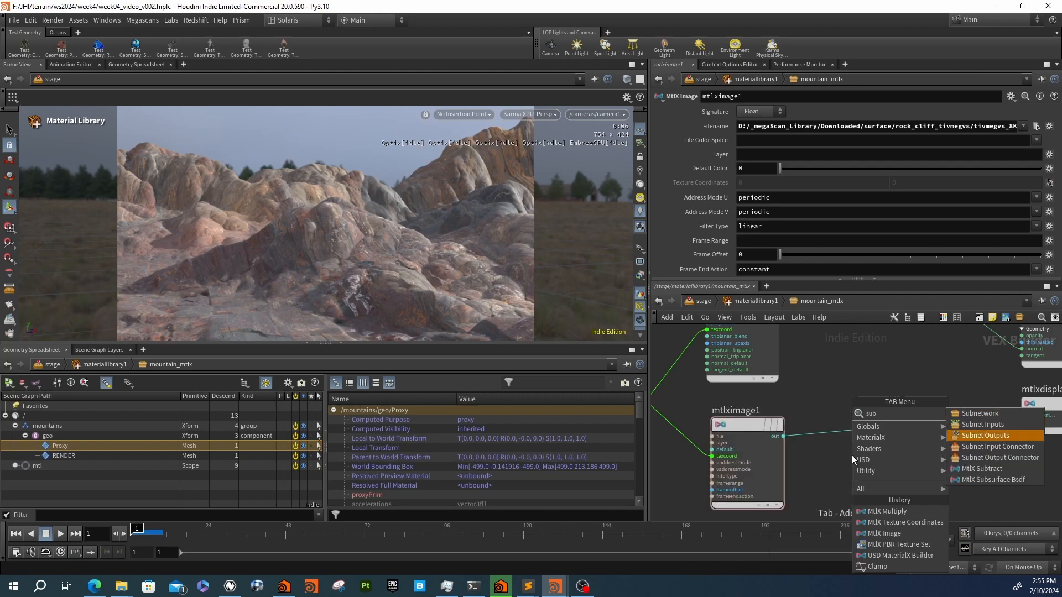
key("Return")
left_click(851, 450)
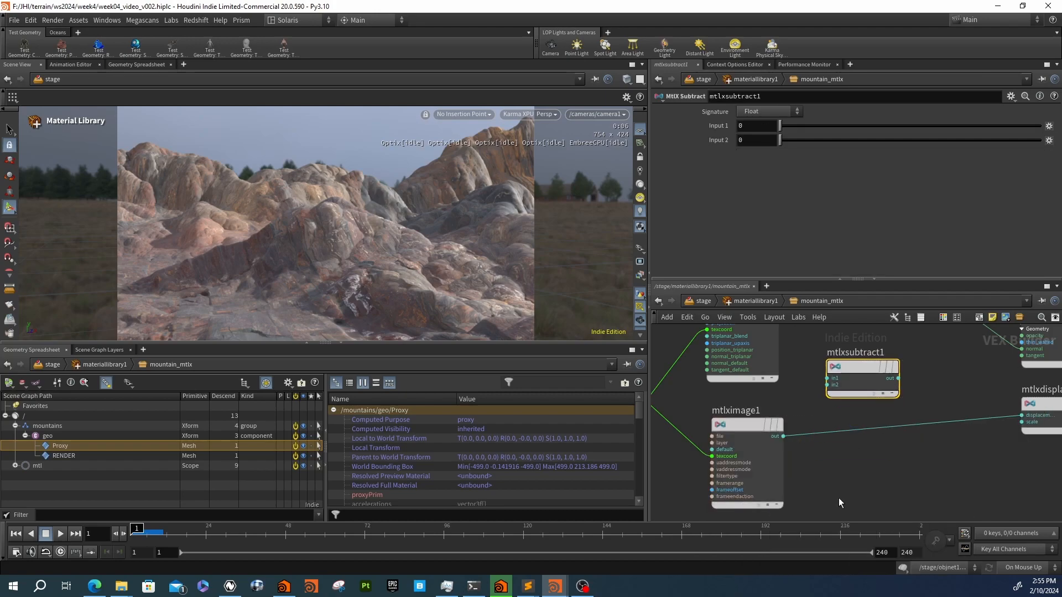
Add a MtlX Remap node and connect mtlximage1's output to the first input of both the Subtract and Remap nodes
key("Tab")
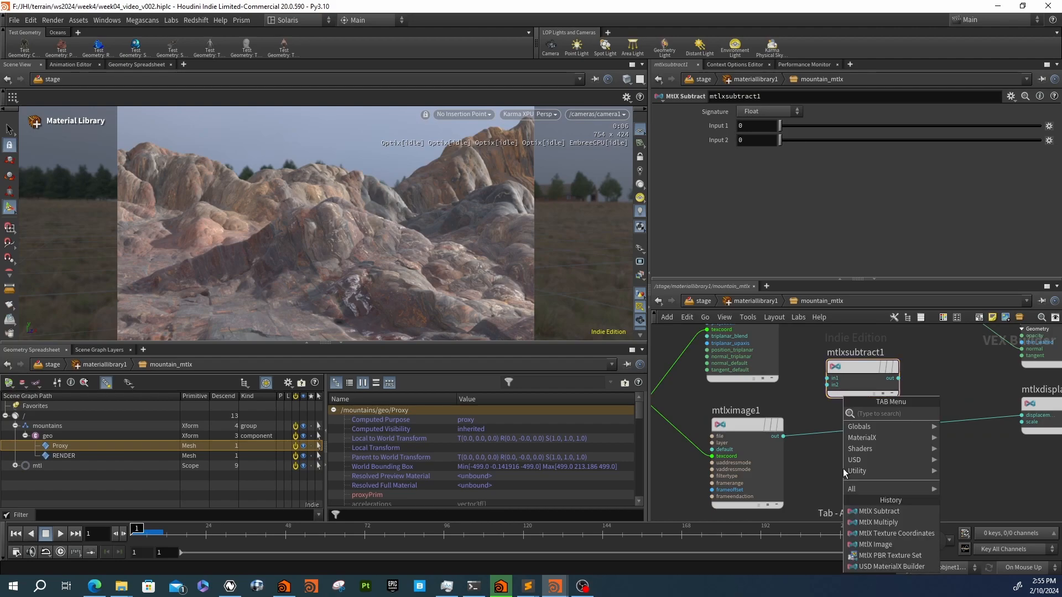
type("rem")
key("Return")
left_click(854, 466)
left_click_drag(783, 437, 826, 378)
left_click_drag(784, 436, 818, 476)
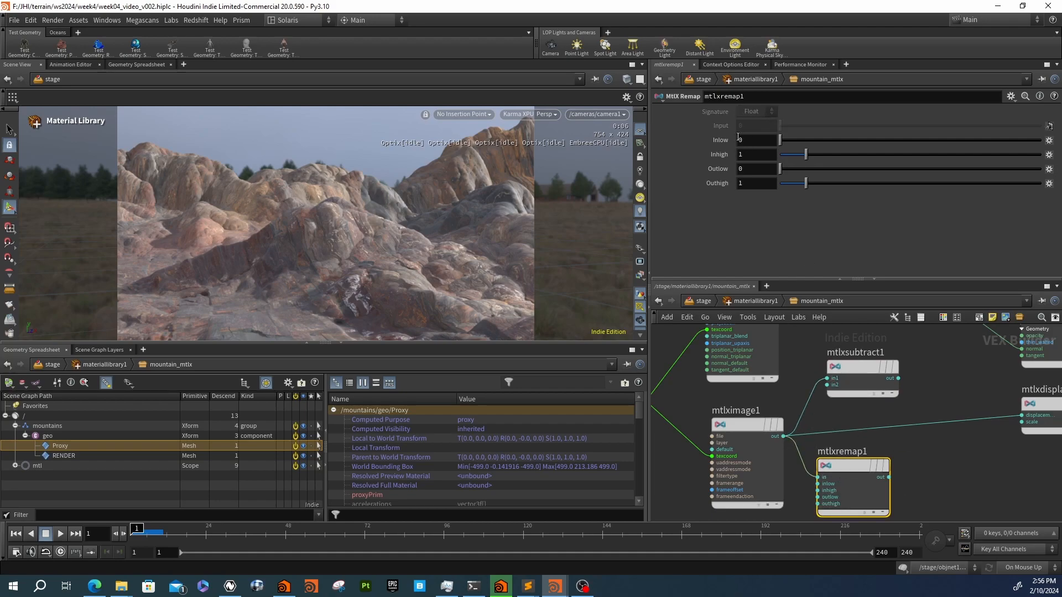
Set the Remap node's Outlow to -.5 and Outhigh to .5
left_click(744, 165)
key("BackSpace")
type("-.5")
key("Tab")
type(".5")
key("Return")
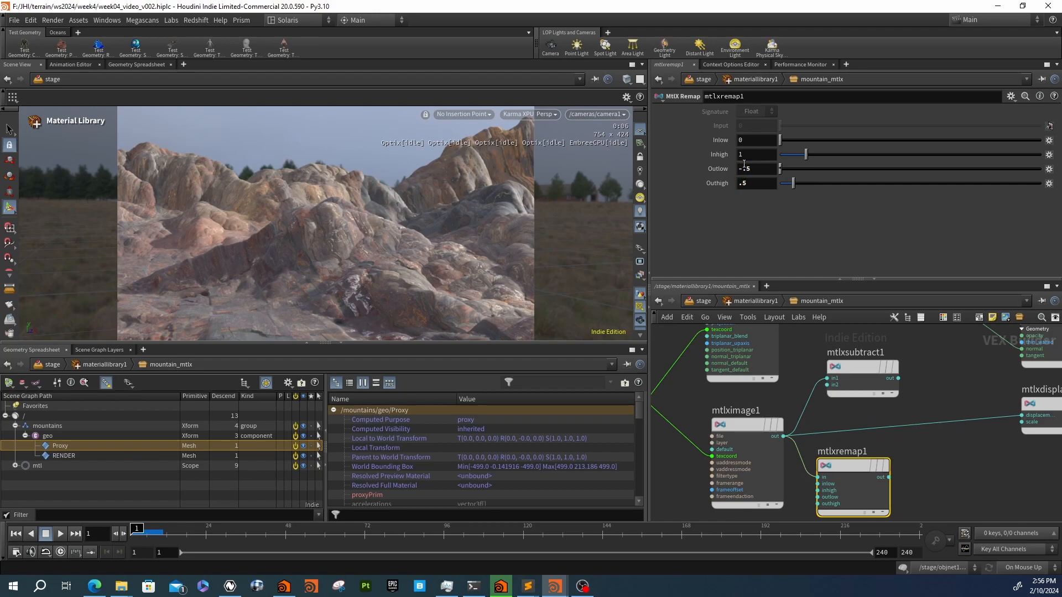
Set the Subtract node's Input 2 to .5, and connect the Remap output to mtlxdisplacement's displacement input
left_click(858, 374)
left_click(753, 145)
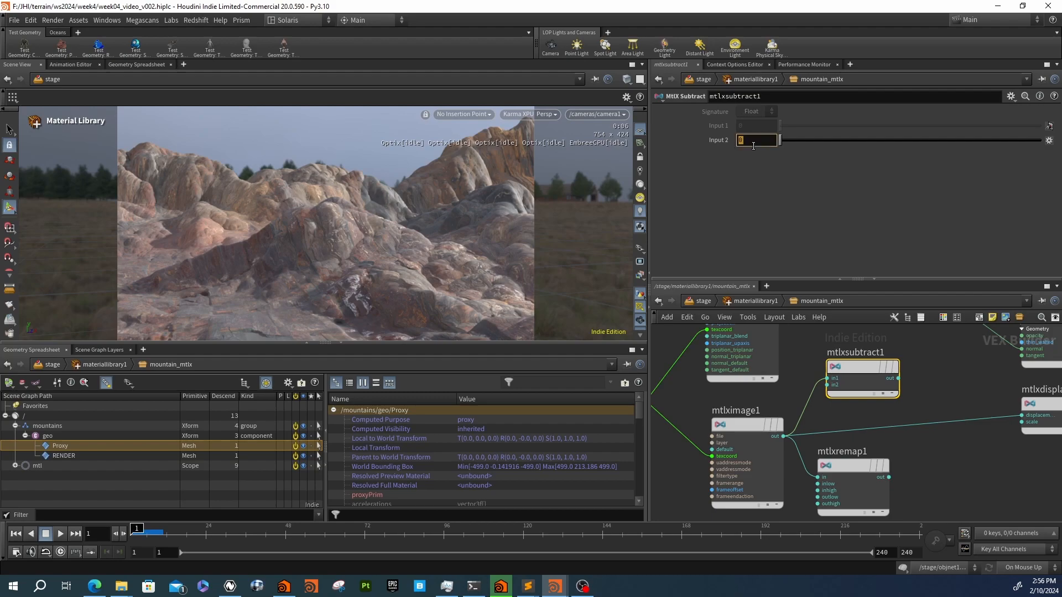
type(".5")
key("Return")
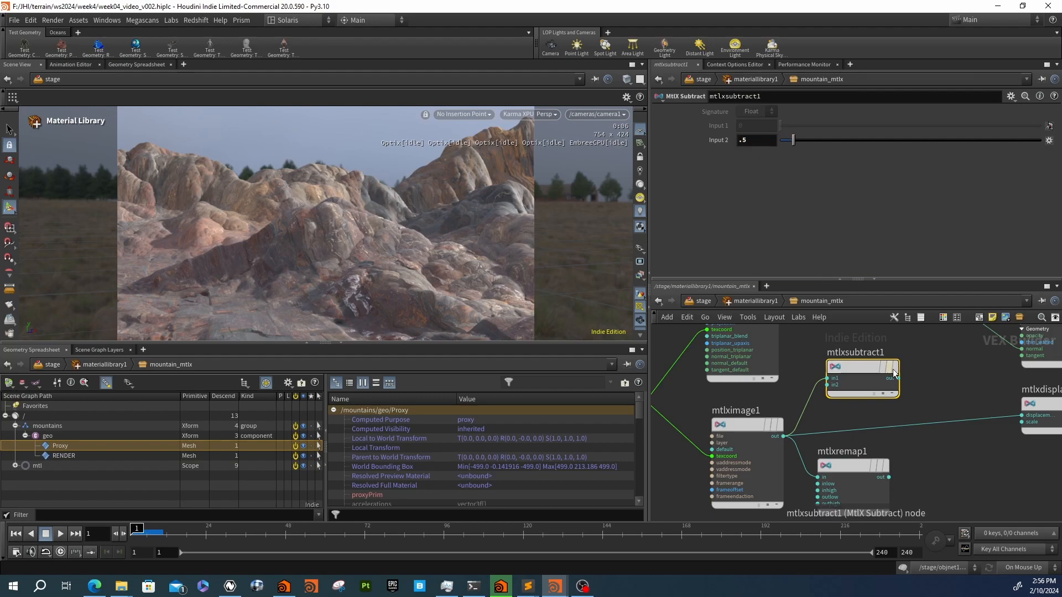
left_click_drag(889, 477, 1024, 416)
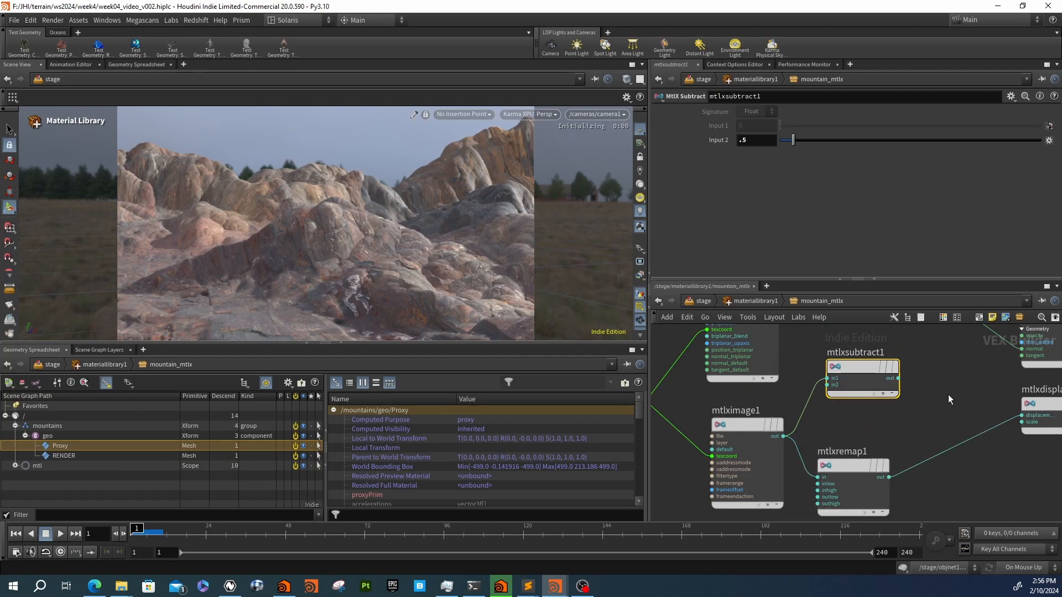
left_click_drag(844, 465, 858, 423)
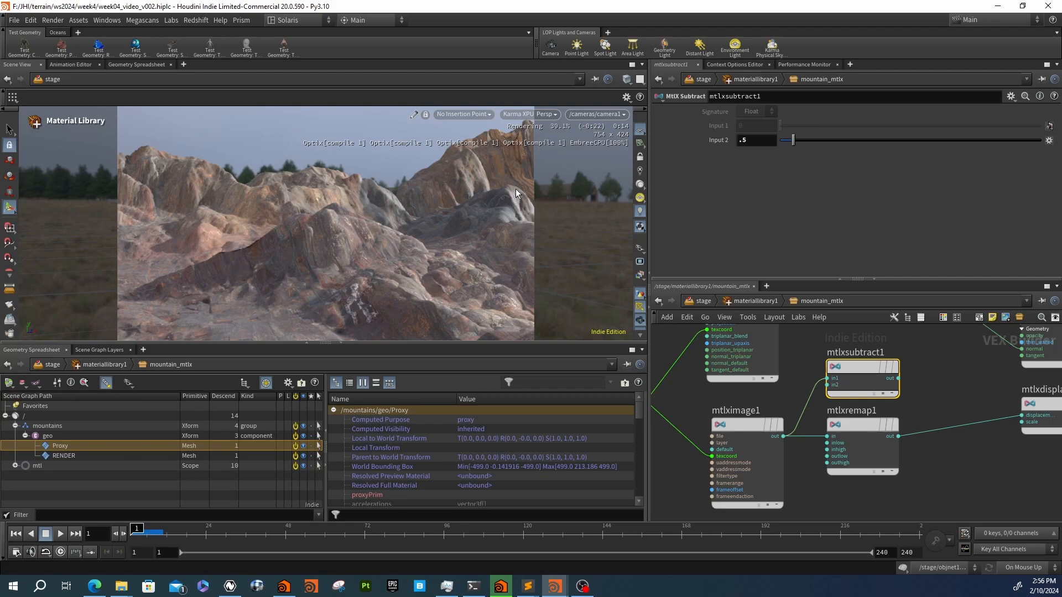
Rewire the PBR texture set's normal connection into mtlxstandard_surface, cutting the old wire
middle_click_drag(1014, 457, 901, 507)
middle_click_drag(860, 393, 861, 451)
middle_click_drag(771, 396, 824, 439)
middle_click_drag(749, 361, 748, 376)
left_click_drag(726, 338, 836, 409)
middle_click_drag(839, 413, 739, 323)
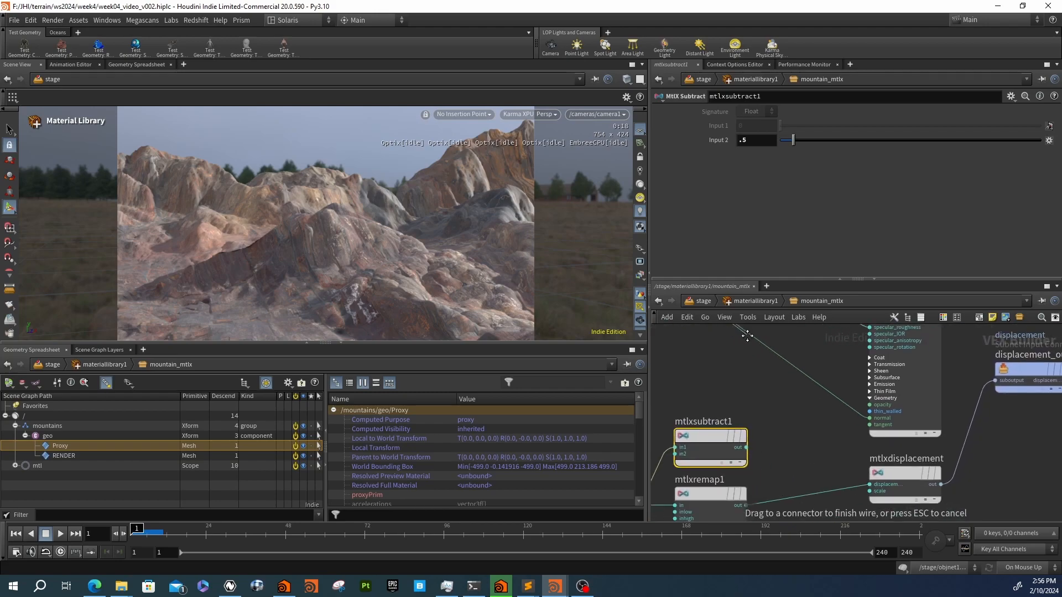
left_click(870, 425)
key("y")
left_click_drag(855, 402, 865, 416)
middle_click_drag(753, 401, 840, 450)
scroll(839, 450, "down", 2)
scroll(839, 454, "down", 1)
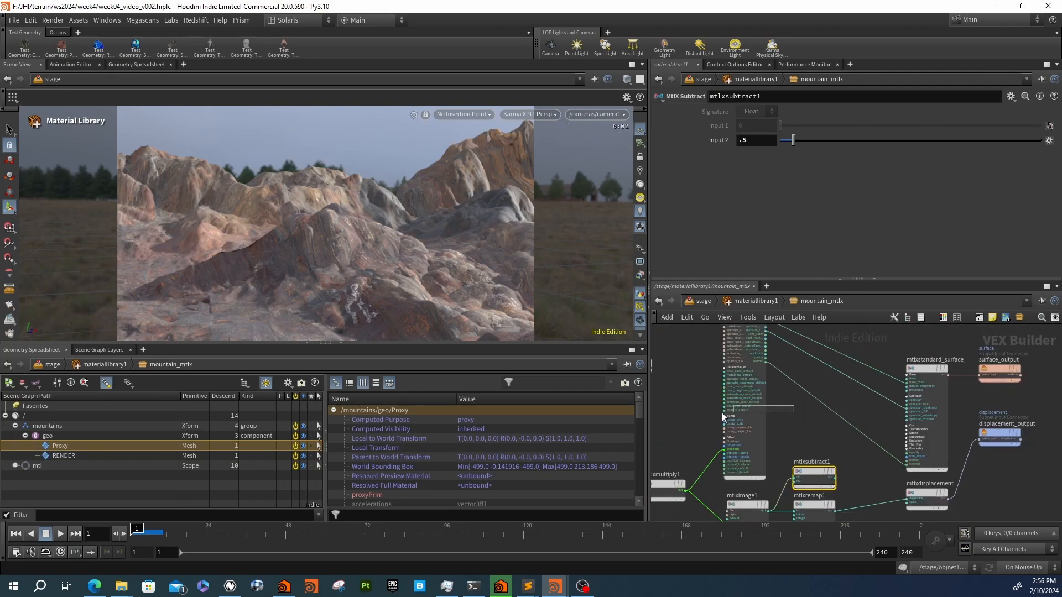
Set the PBR texture set's bump scale to 1 and reattach its wire to the standard surface's normal input
left_click(744, 420)
double_click(769, 165)
type("1")
key("Return")
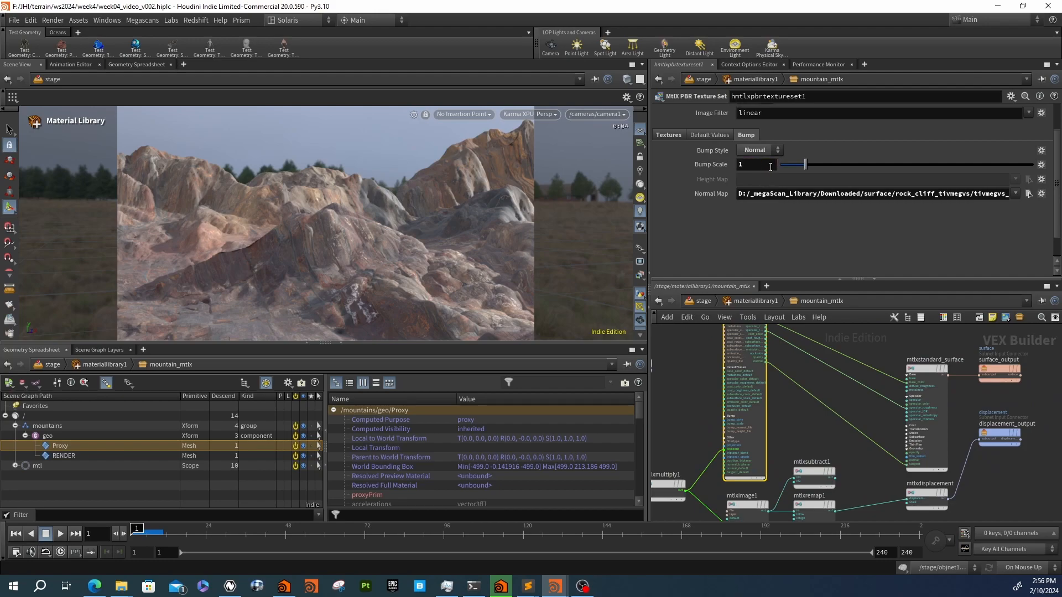
middle_click_drag(851, 456, 813, 434)
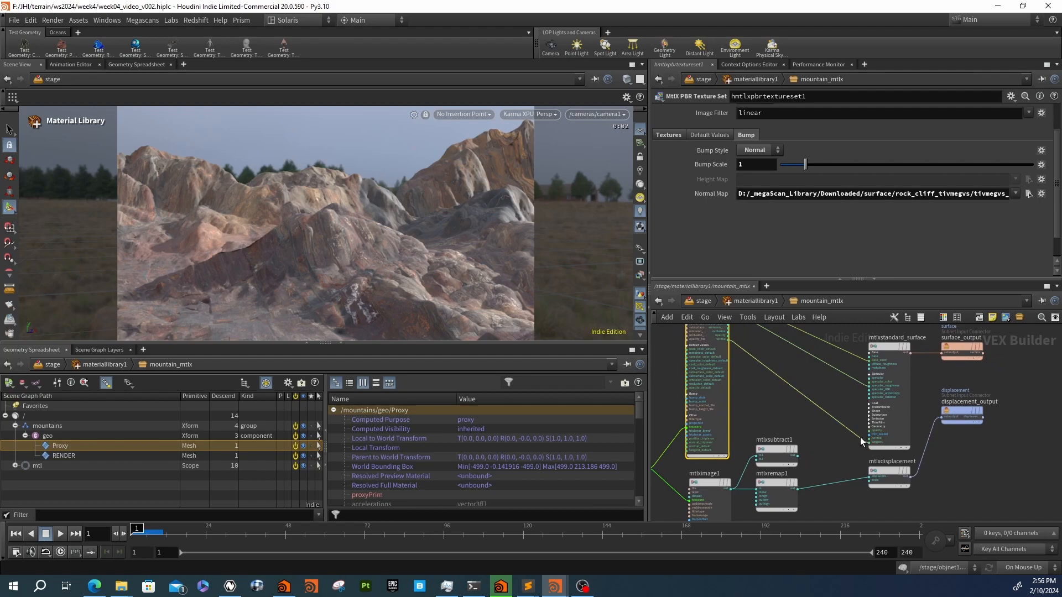
left_click_drag(863, 441, 869, 443)
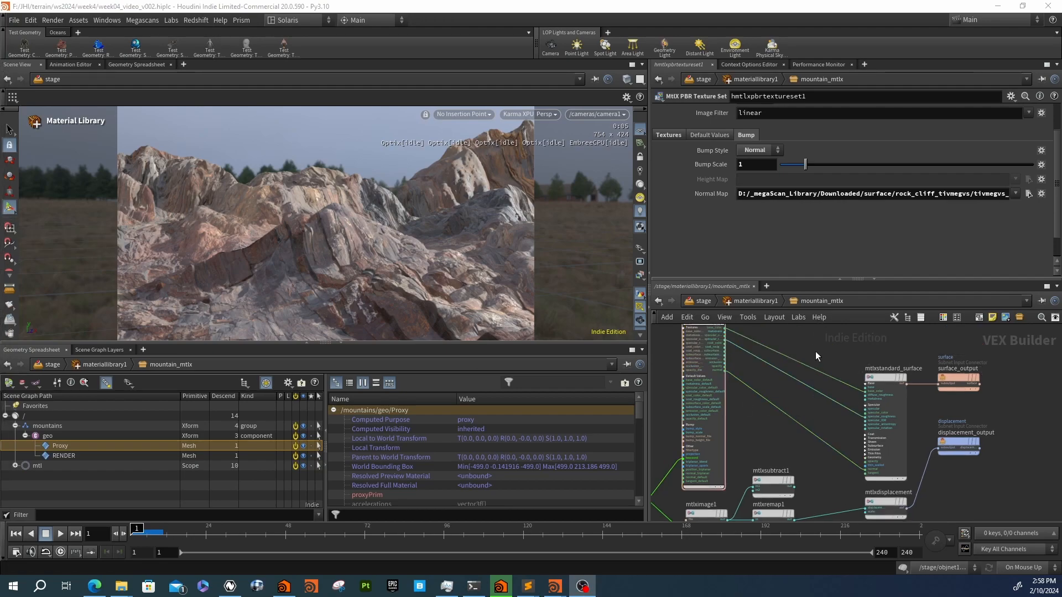
Set the PBR texture set's normal bump scale to 10
middle_click_drag(812, 457, 805, 451)
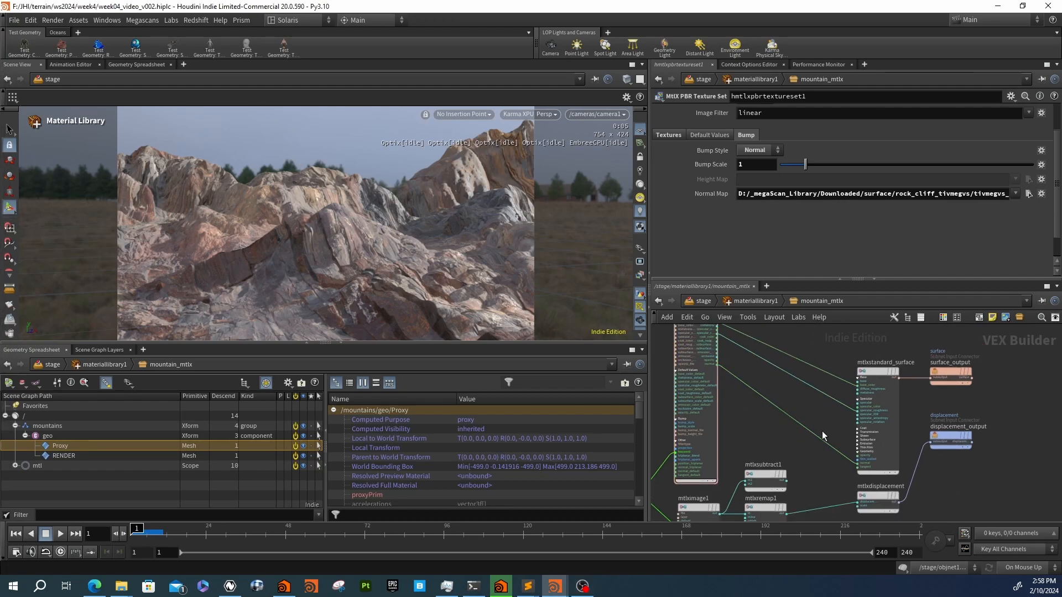
double_click(755, 165)
type("10")
key("Return")
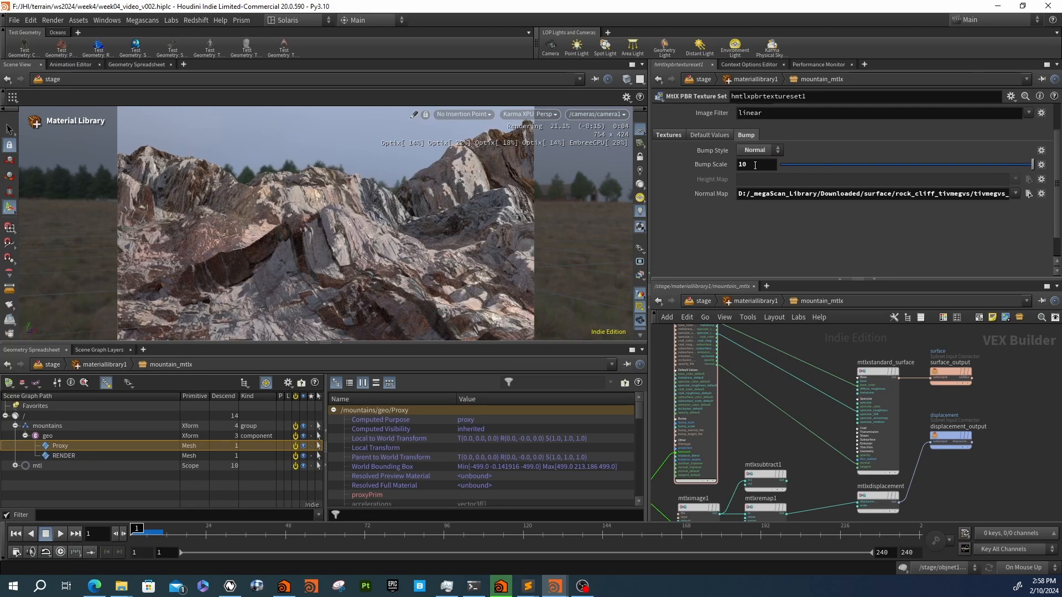
Reset the PBR texture set's bump scale to its default of 0.025
double_click(755, 166)
type(".2")
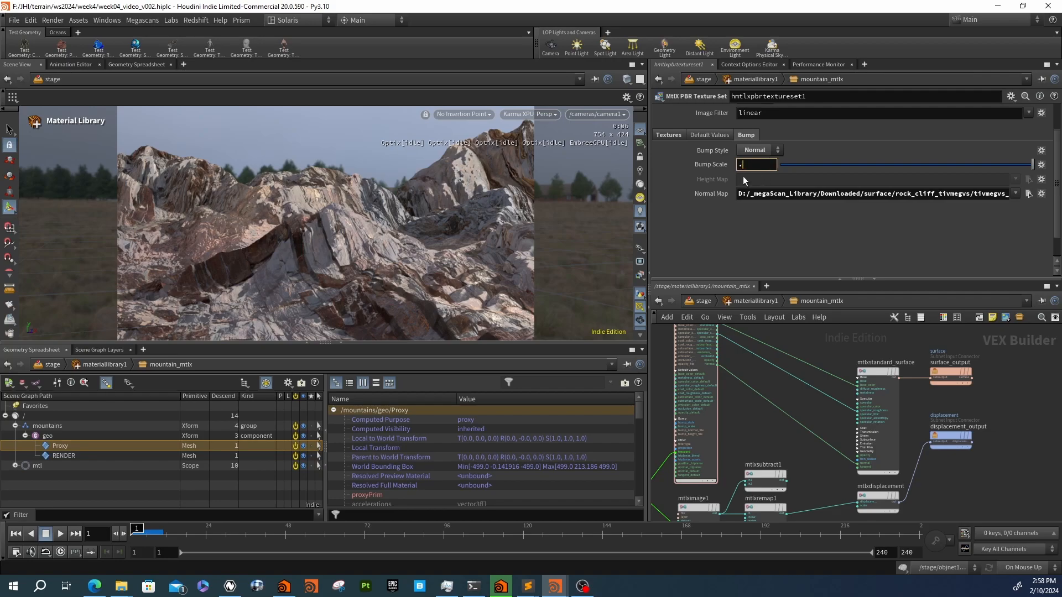
right_click(721, 161)
left_click(763, 340)
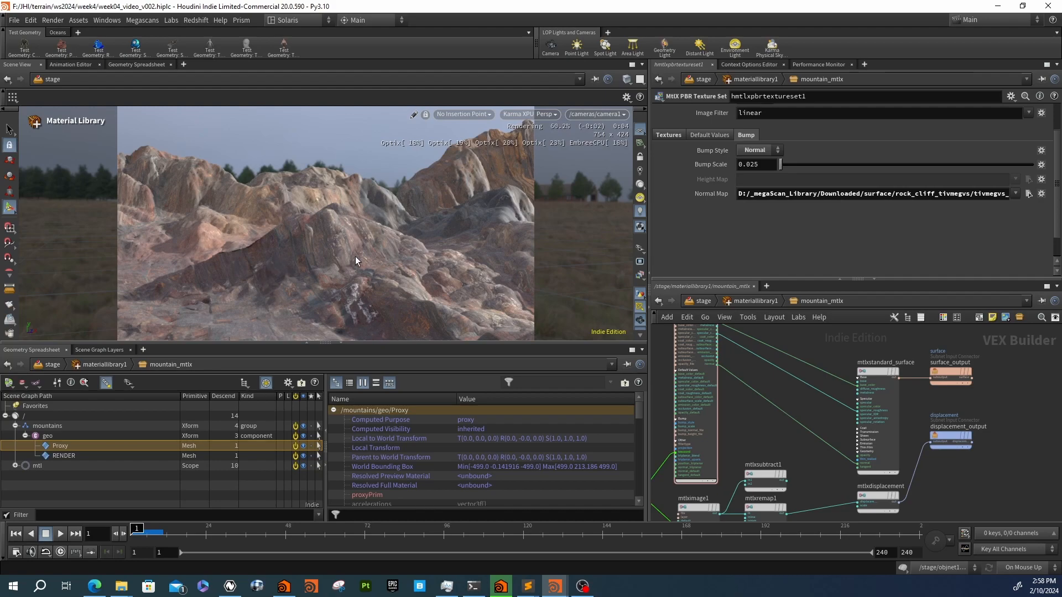
Set the PBR texture set's normal bump scale back to 1
double_click(752, 164)
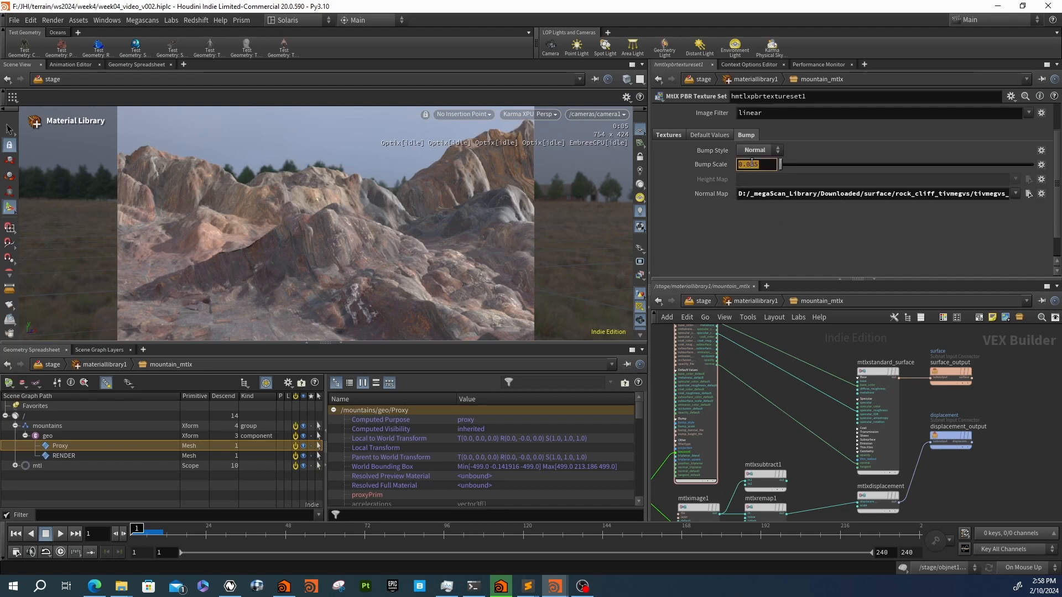
type("1")
key("Return")
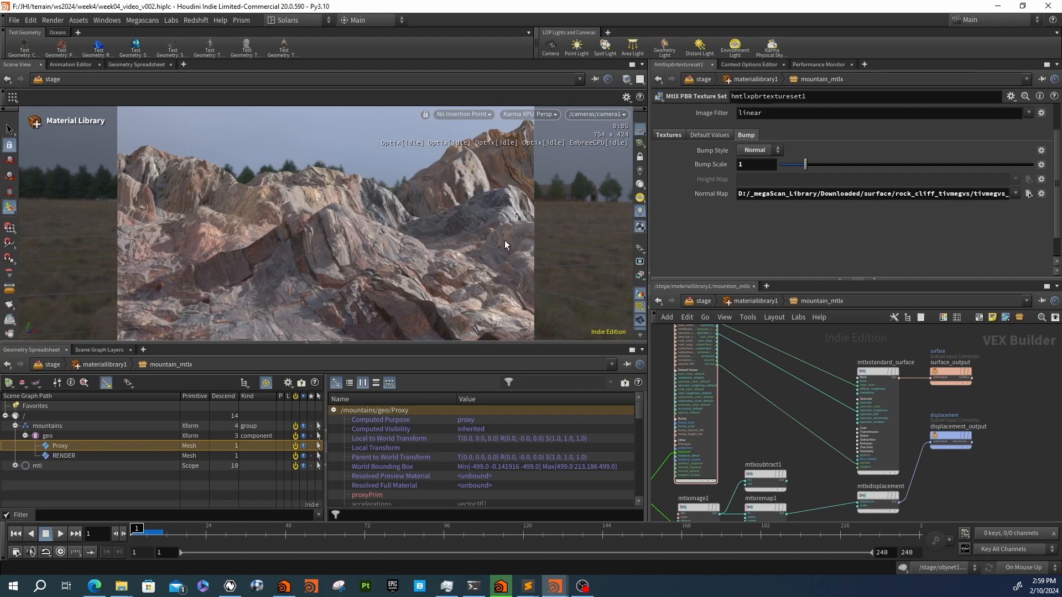
Set both components of Input 2 to 10 on the Multiply node that scales the texture coordinates
middle_click_drag(760, 476, 870, 383)
middle_click_drag(758, 410, 877, 331)
left_click(728, 408)
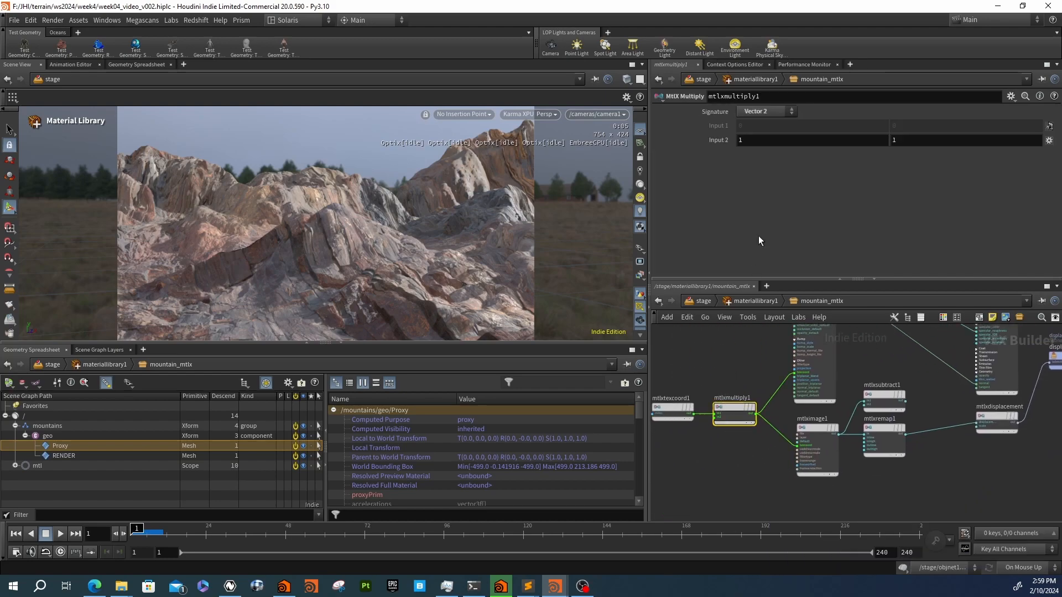
left_click(750, 142)
type("10")
key("Return")
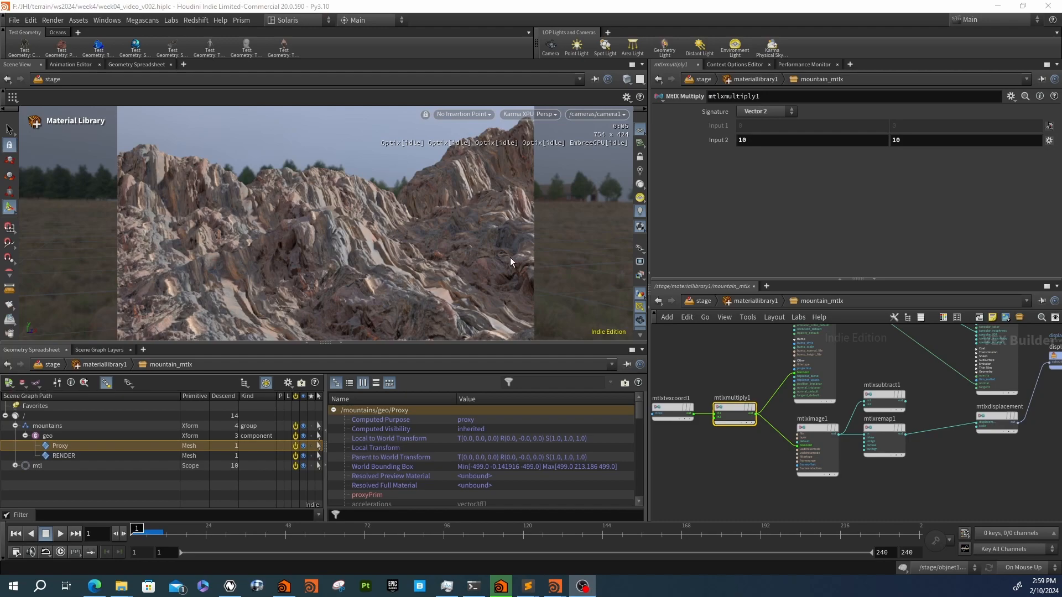
Check the displacement scale on the mtlxdisplacement node
middle_click_drag(1054, 450, 945, 462)
left_click(885, 430)
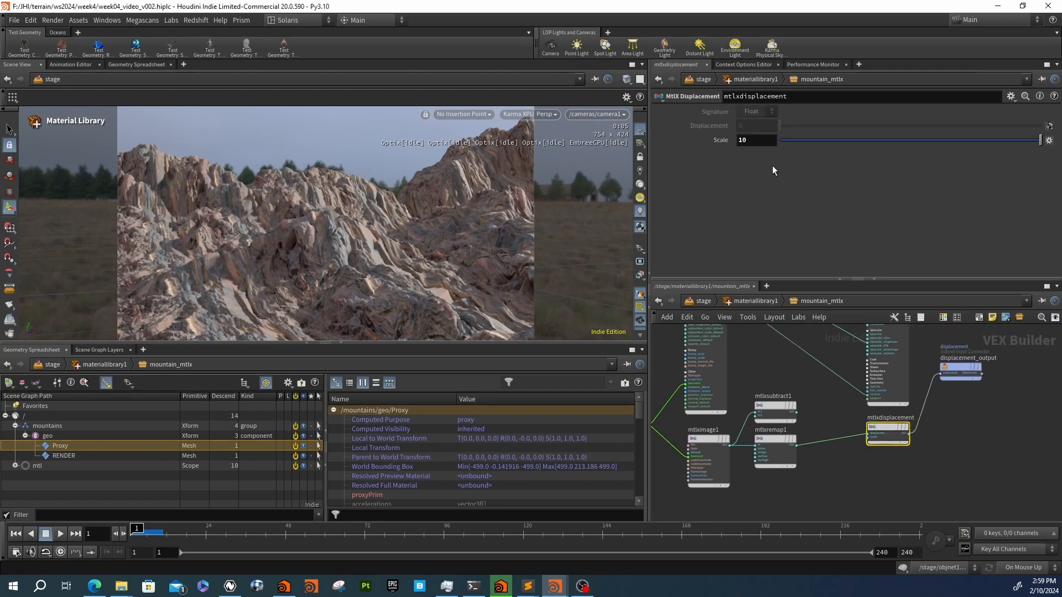
scroll(774, 415, "down", 4)
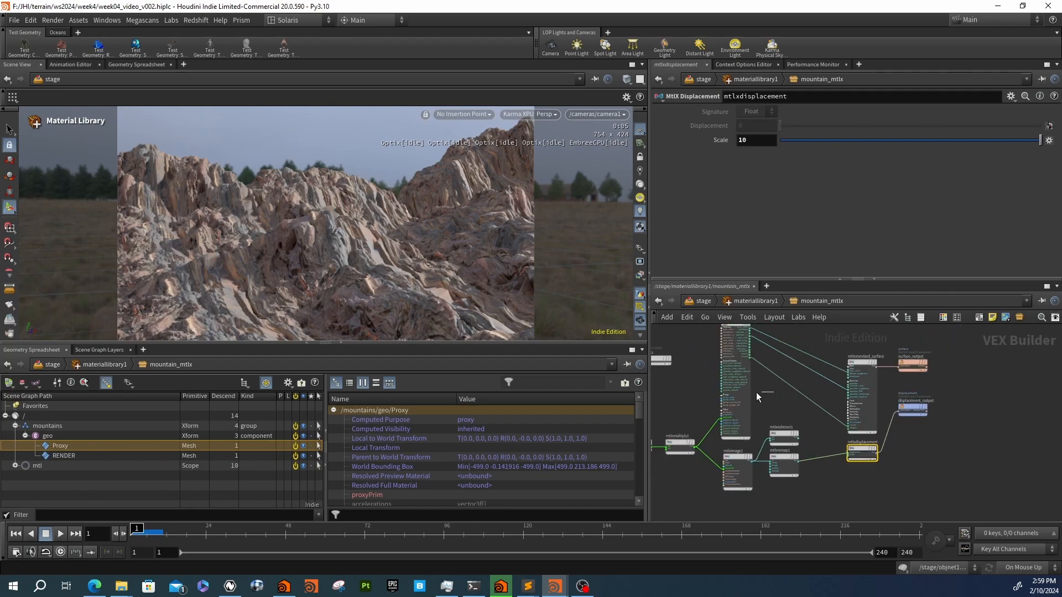
Set the bump scale of the hmtlxpbrtextureset1 node to 0.5
left_click(735, 387)
left_click(753, 164)
type(".5")
key("Return")
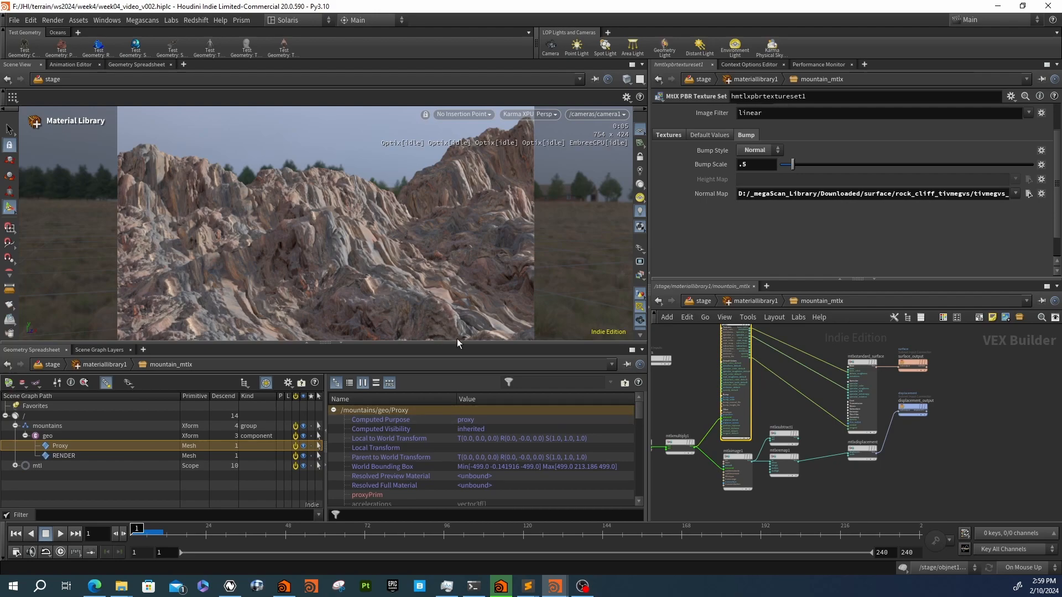
Wire the texture set's base color output into the base color input of mtlxstandard_surface
middle_click_drag(722, 504, 771, 468)
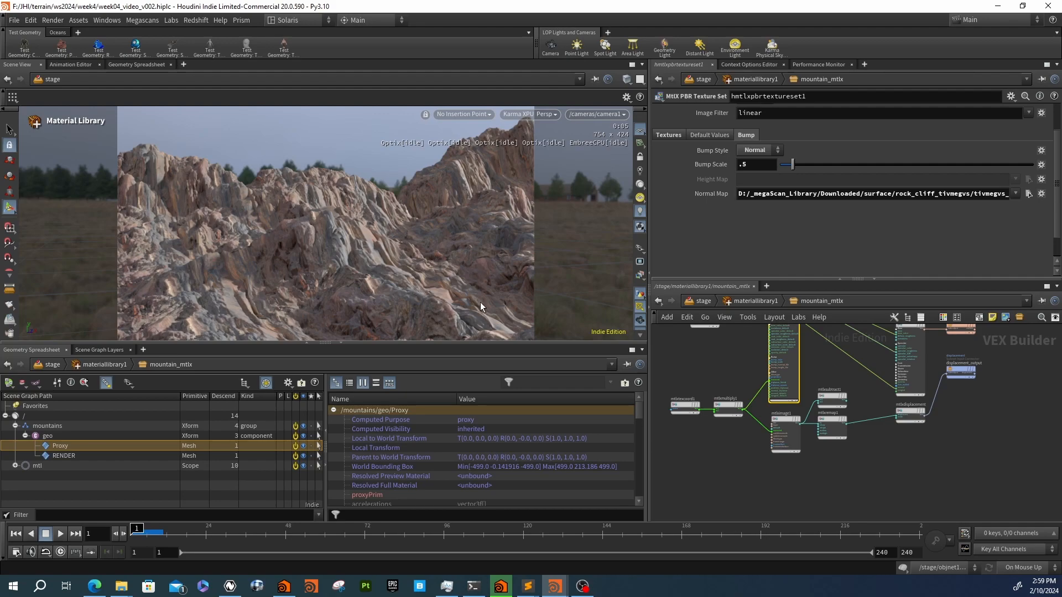
middle_click_drag(871, 446, 831, 474)
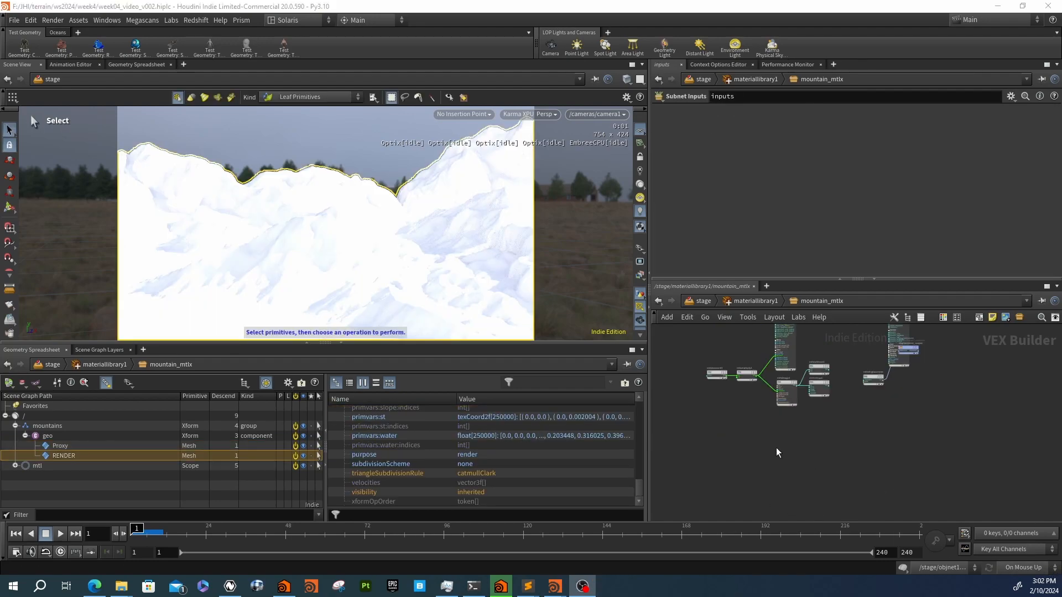
scroll(774, 437, "up", 5)
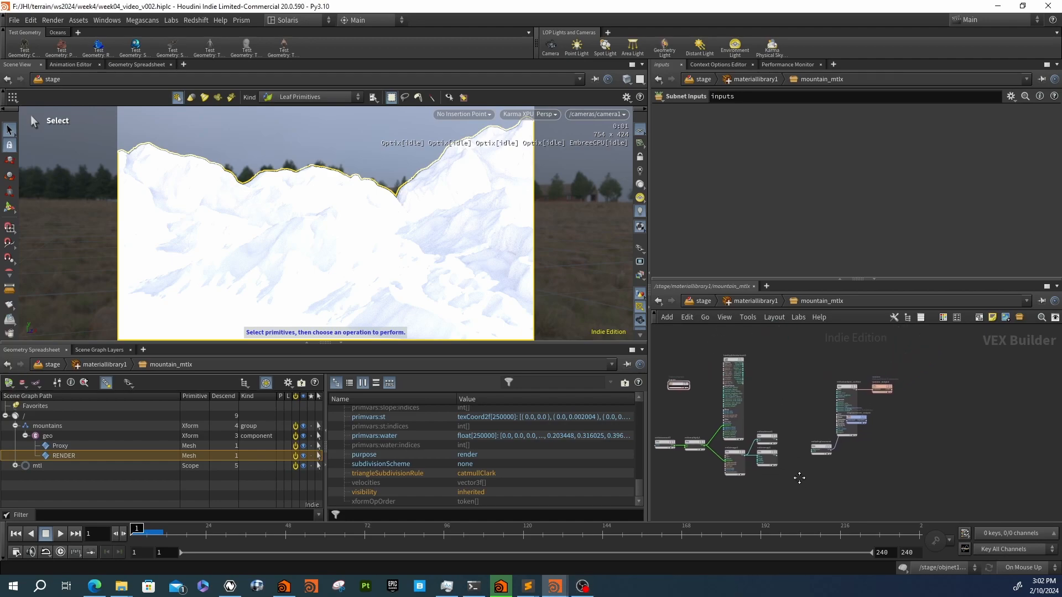
scroll(769, 411, "up", 2)
left_click(710, 339)
scroll(841, 413, "up", 3)
left_click(917, 417)
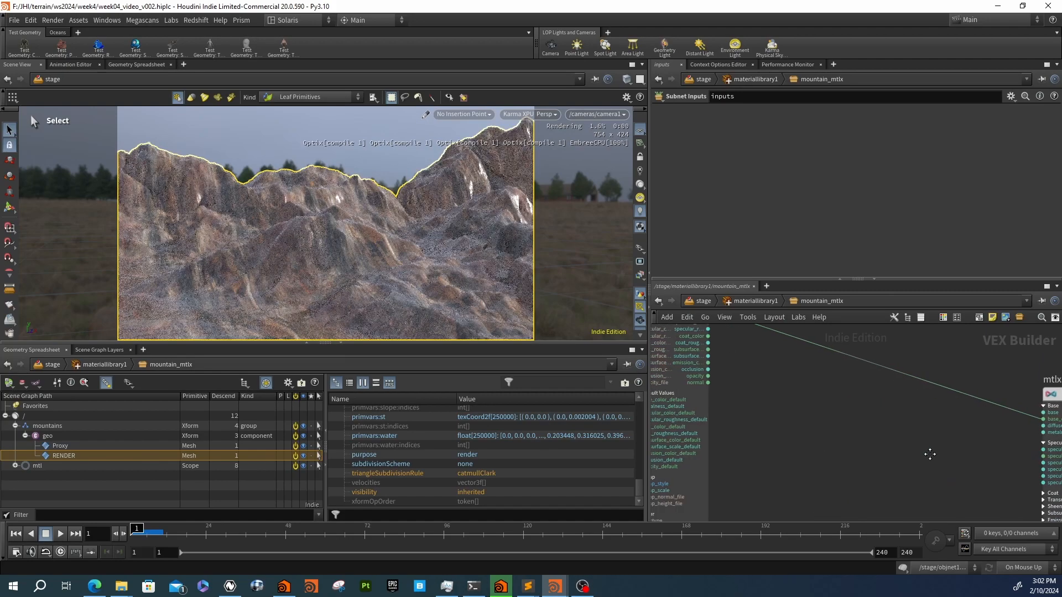
scroll(921, 450, "down", 2)
left_click(776, 376)
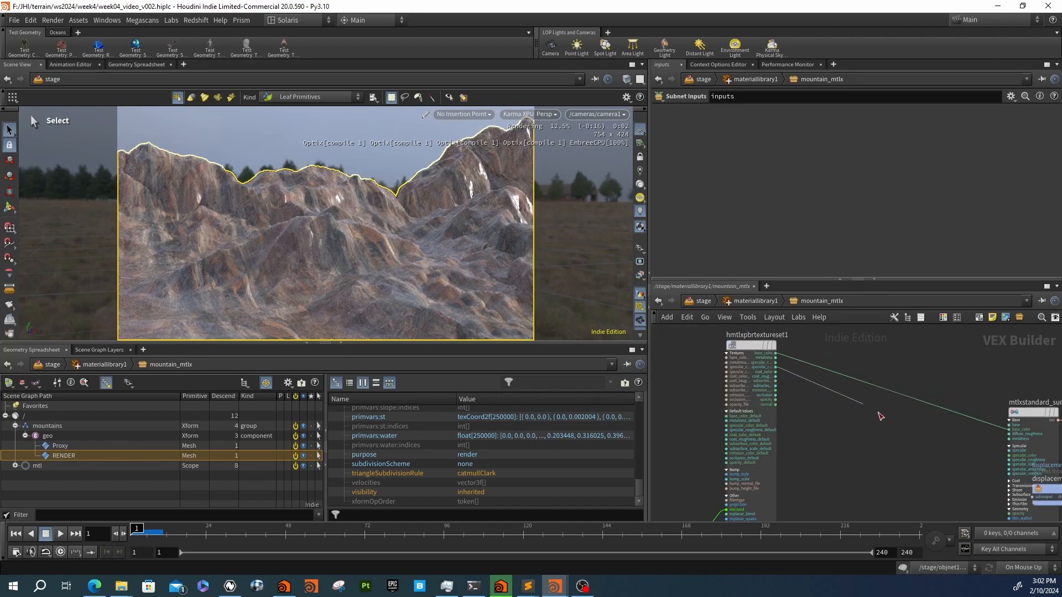
middle_click_drag(889, 433, 794, 425)
key("Escape")
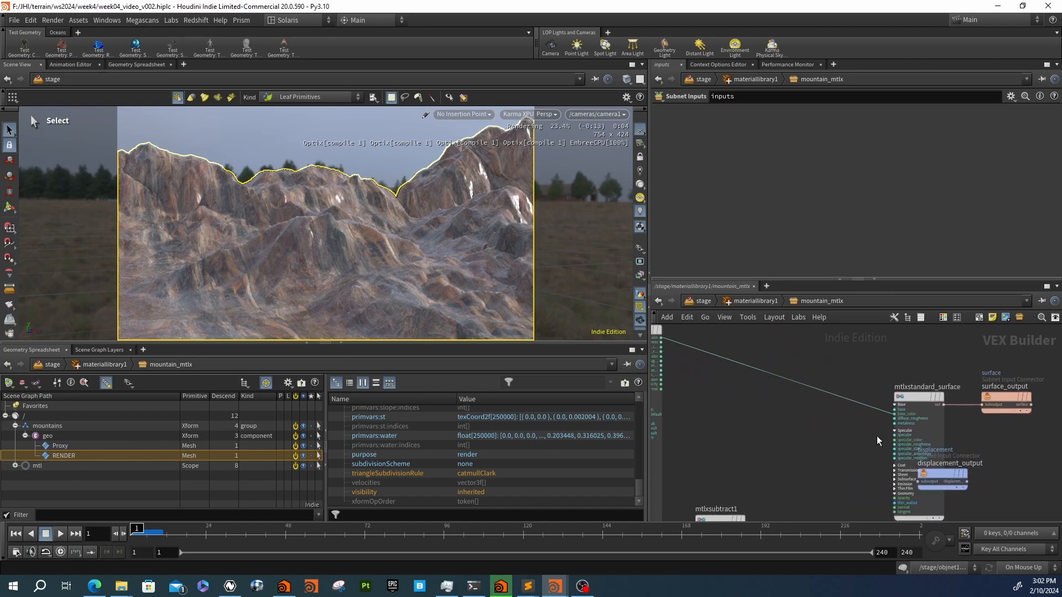
Wire the texture set's specular roughness output into the specular roughness input of mtlxstandard_surface
left_click(895, 445)
middle_click_drag(761, 402, 929, 499)
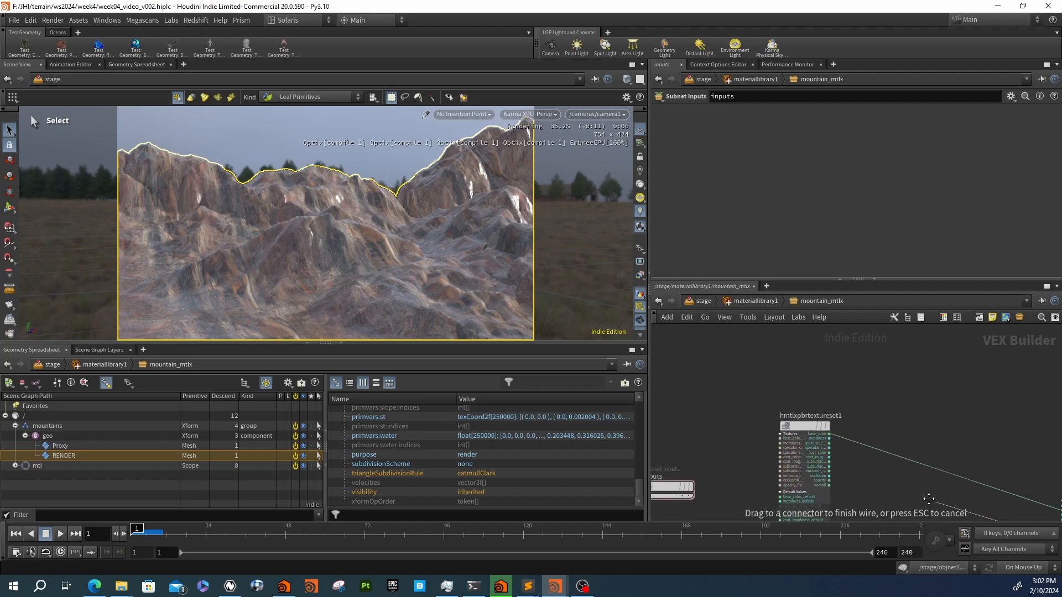
scroll(874, 476, "up", 3)
left_click(796, 431)
Wire the texture set's normal output into the normal input of mtlxstandard_surface
middle_click_drag(795, 430, 729, 422)
left_click(720, 414)
middle_click_drag(849, 455, 892, 425)
left_click(819, 435)
Wire the mtlxremap1 output into the displacement input of mtlxdisplacement and save the scene
scroll(818, 435, "down", 2)
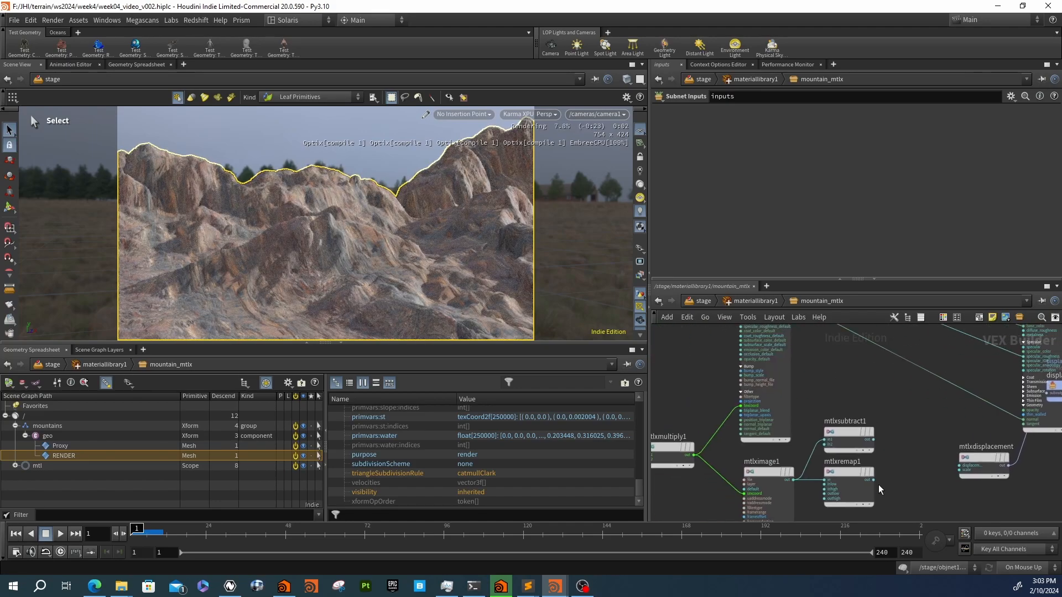
left_click_drag(873, 480, 968, 472)
left_click(966, 469)
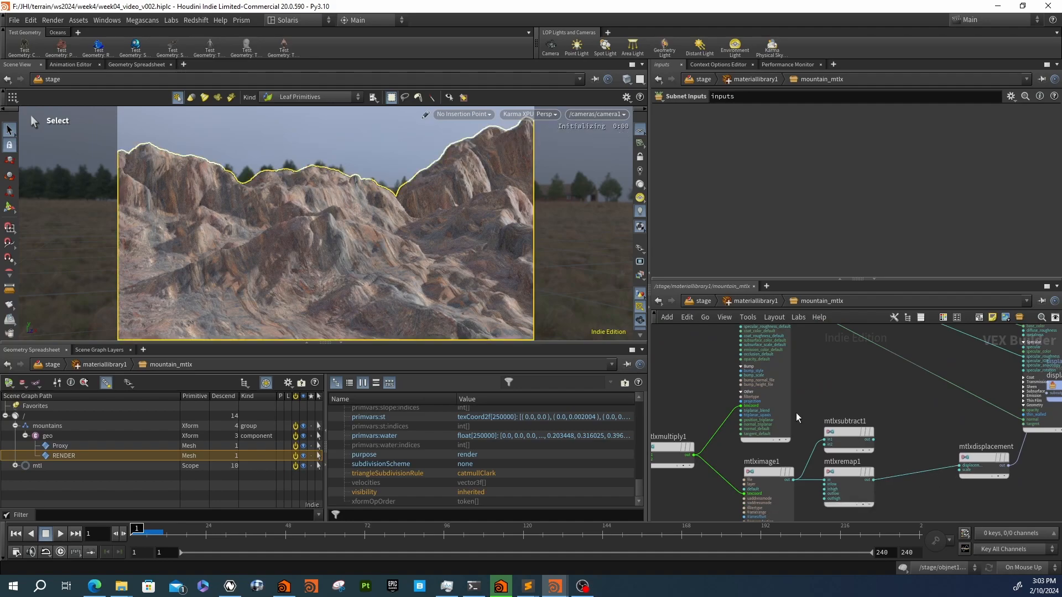
key("ctrl+s")
Delete the existing render snapshot and take a new one of the displaced mountain render
key("ctrl+b")
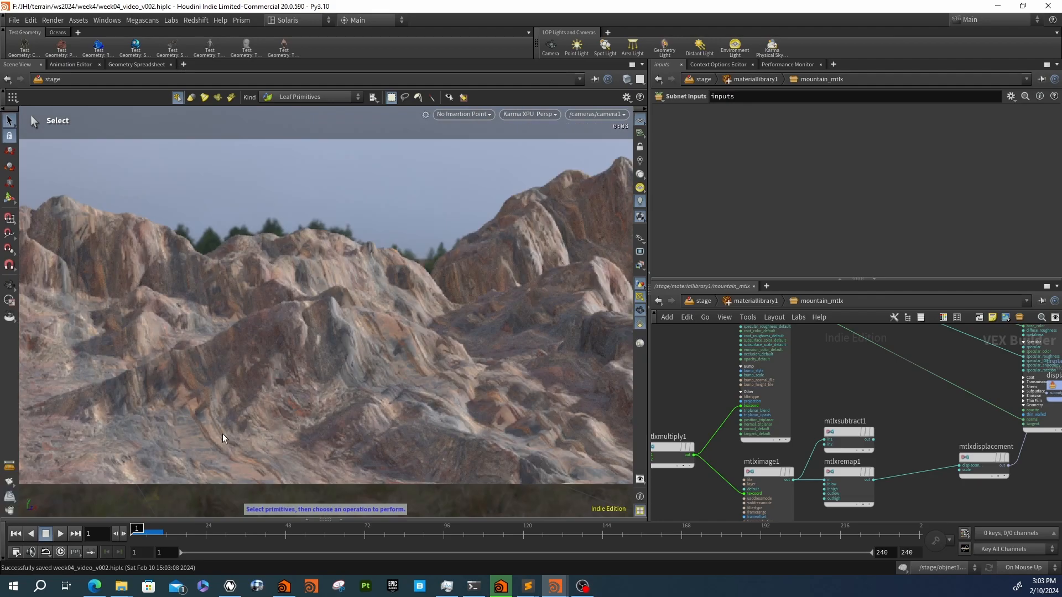
key("ctrl+b")
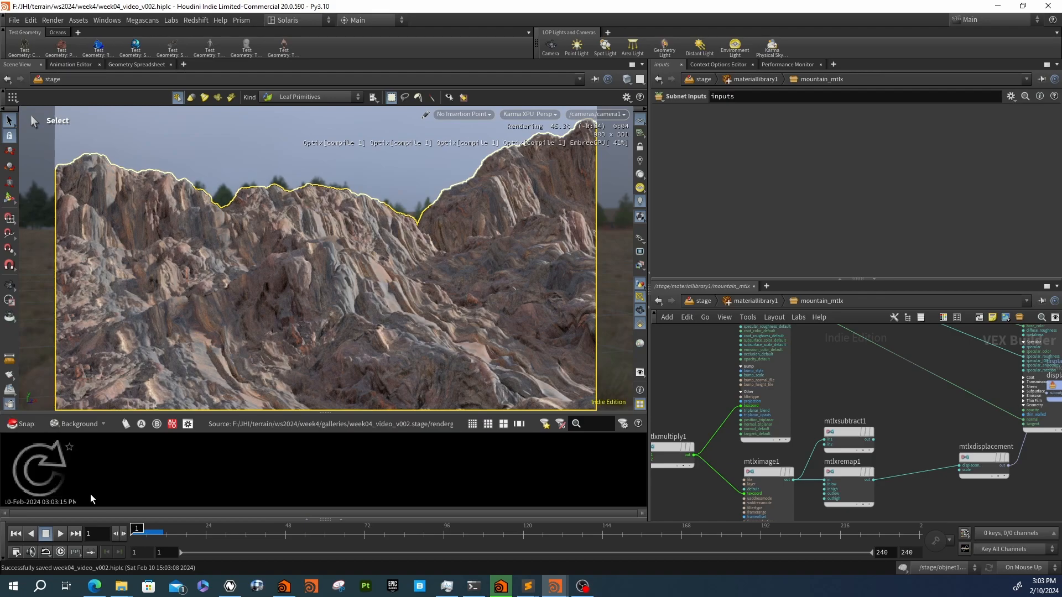
right_click(33, 453)
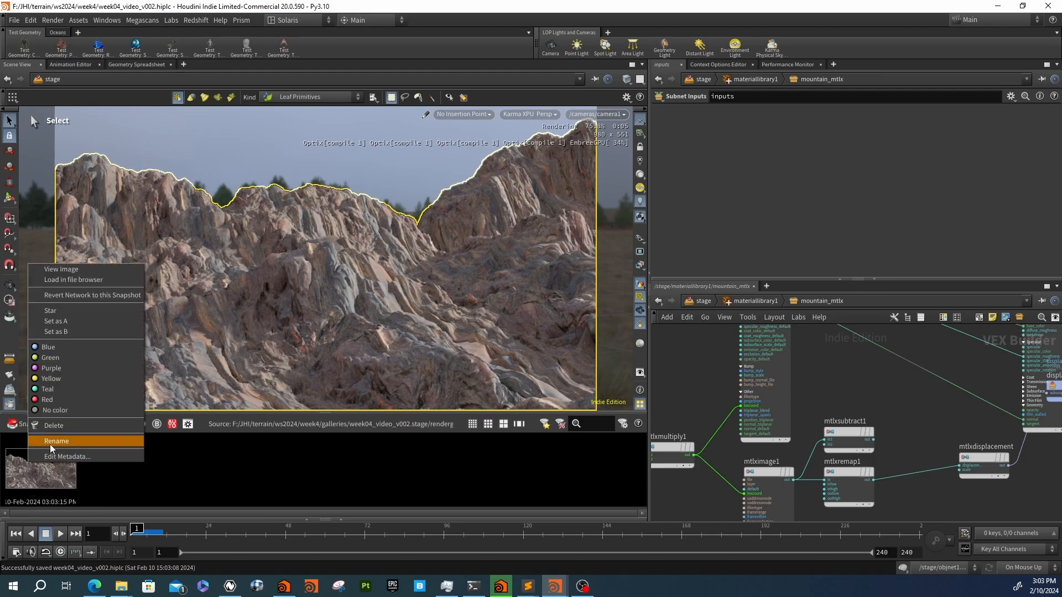
left_click(52, 425)
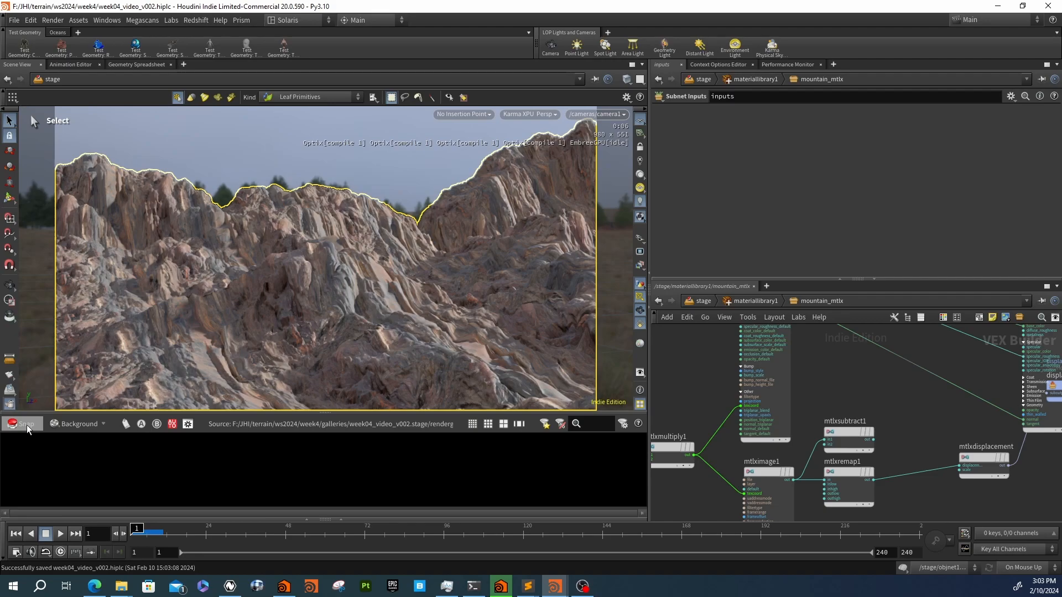
left_click(27, 425)
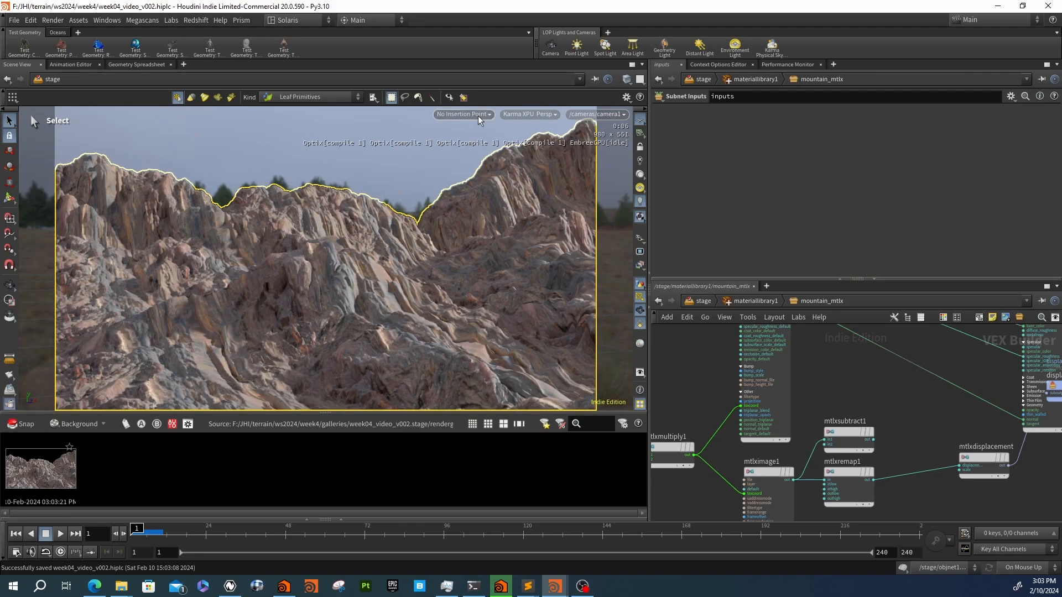
Go back to the stage, open the mountain geometry network inside objnet1, and display the name1 node
left_click(703, 301)
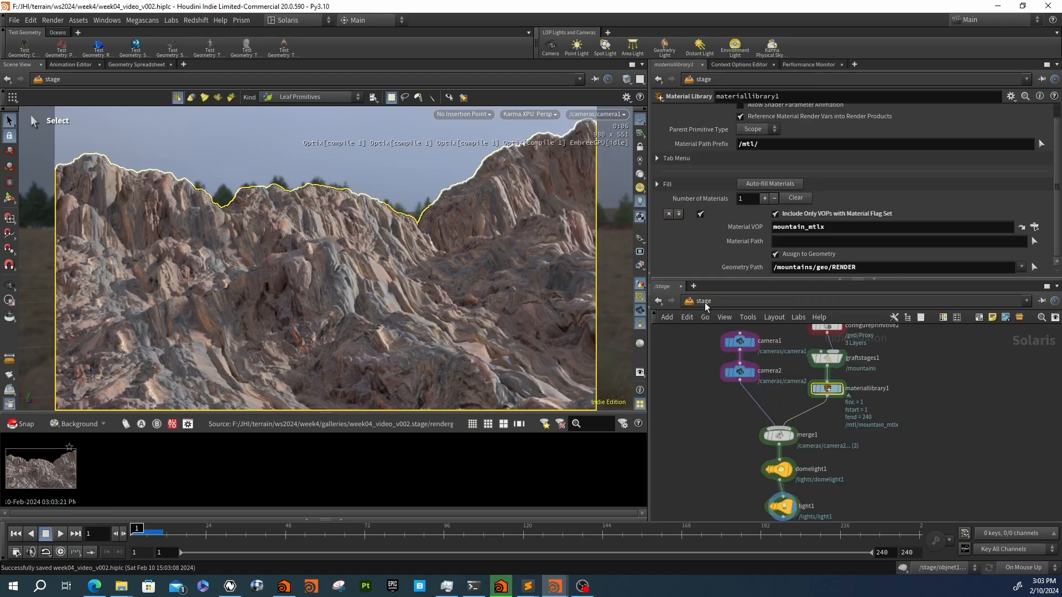
double_click(713, 389)
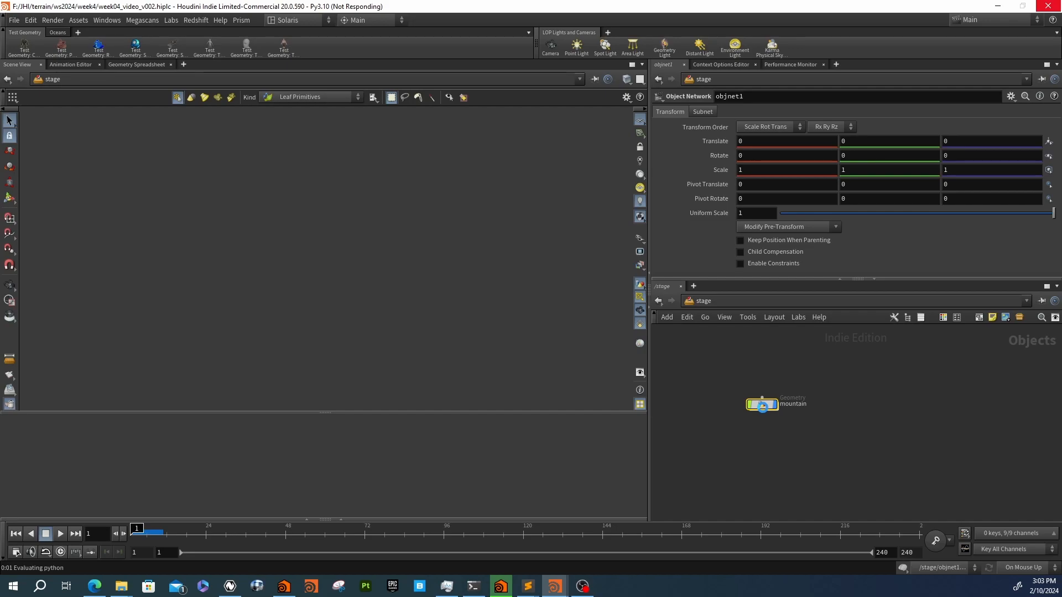
scroll(776, 433, "up", 4)
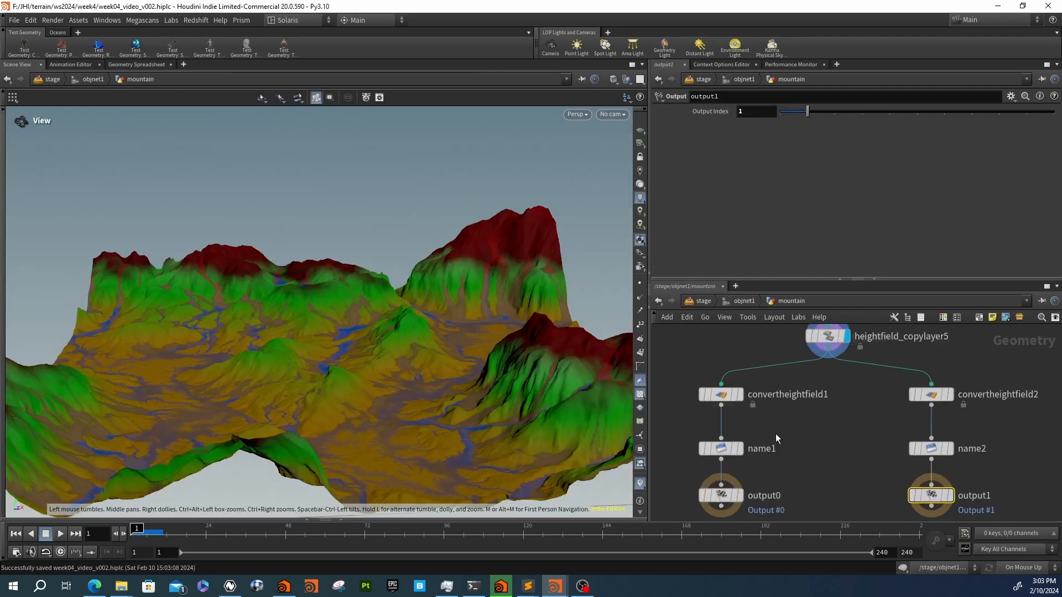
left_click(667, 420)
scroll(666, 420, "up", 2)
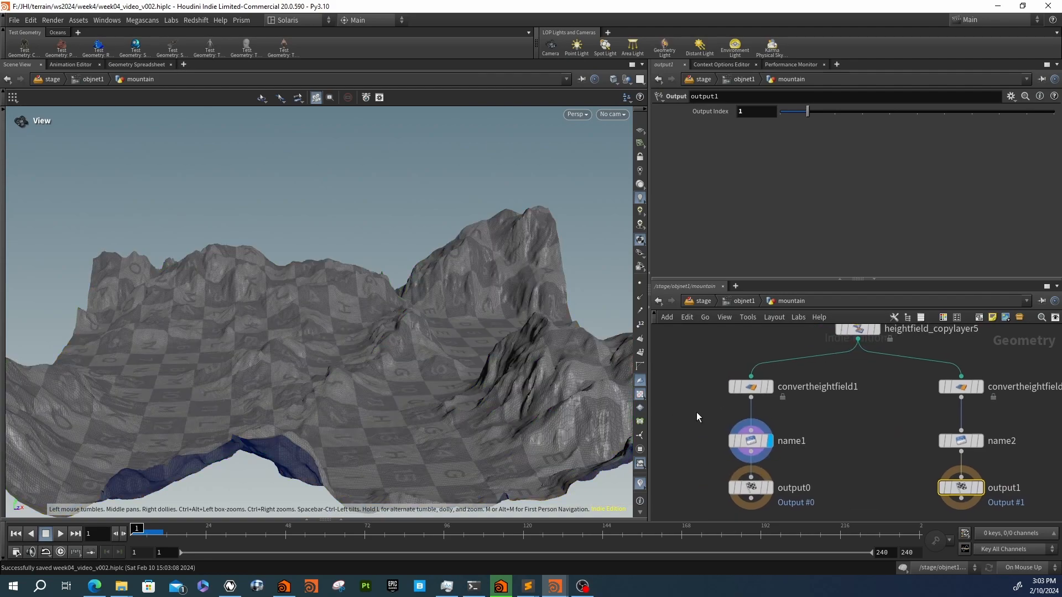
Switch the scene view of the mountain to the Top viewport
left_click_drag(349, 308, 636, 145)
left_click(576, 114)
mouse_move(597, 137)
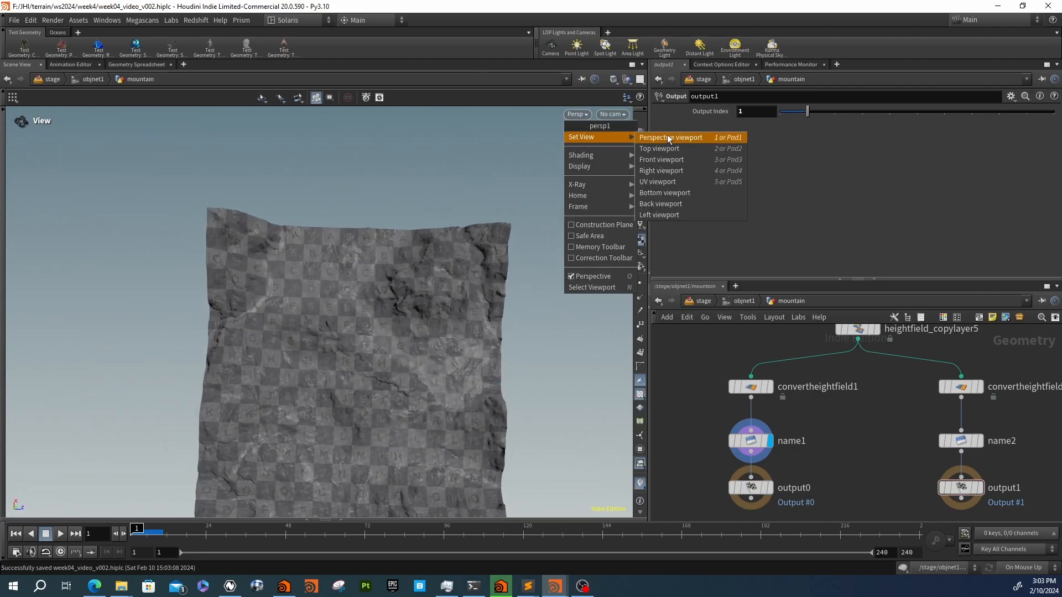
left_click(660, 148)
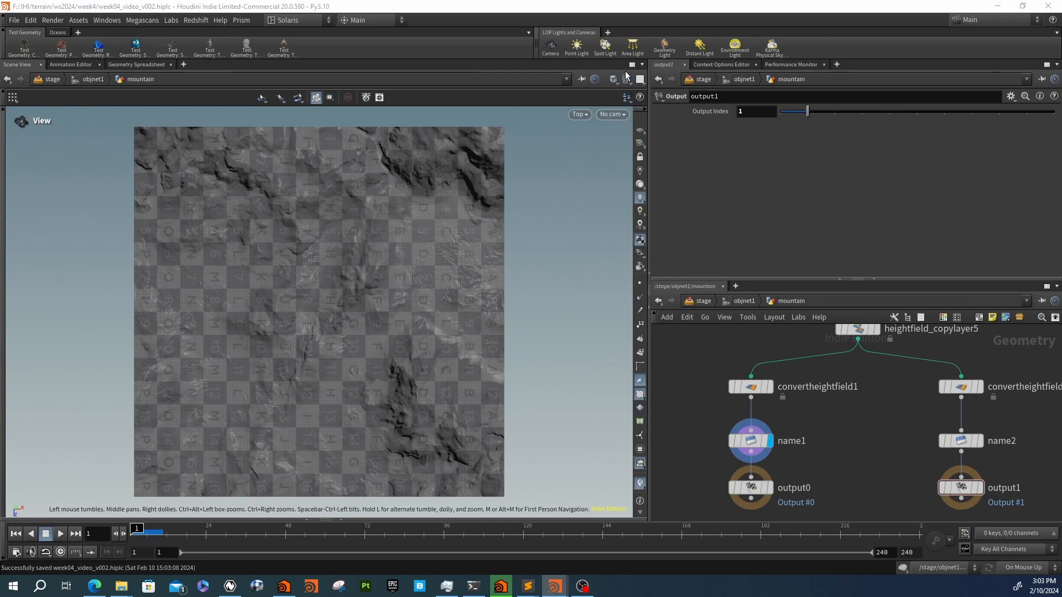
Split the scene view pane left/right and pin the view showing the mountain from the top
left_click(641, 65)
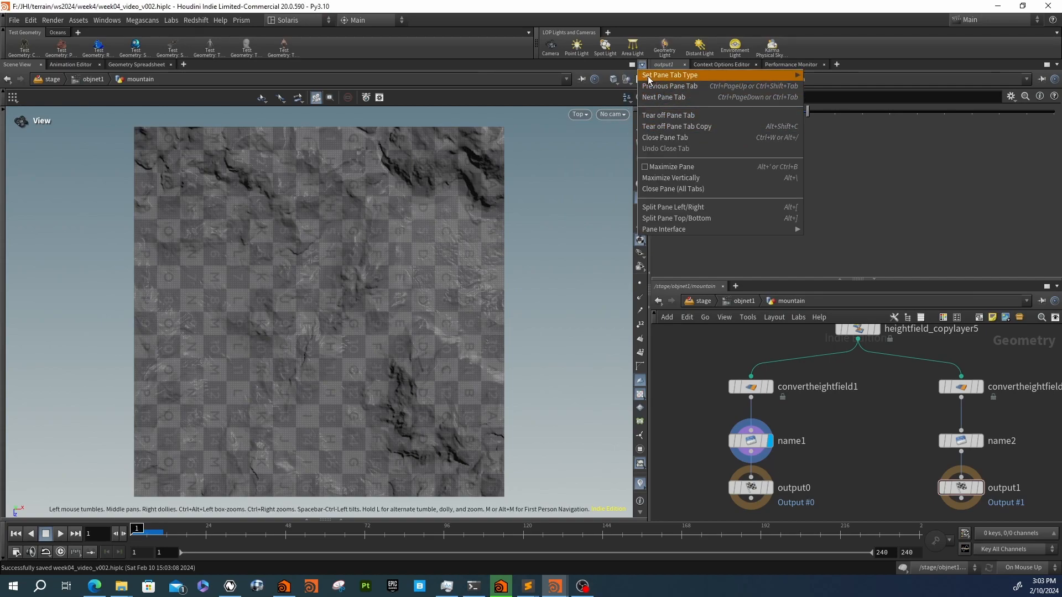
left_click(665, 208)
right_click_drag(142, 309, 174, 295)
middle_click_drag(174, 295, 158, 291)
left_click(257, 79)
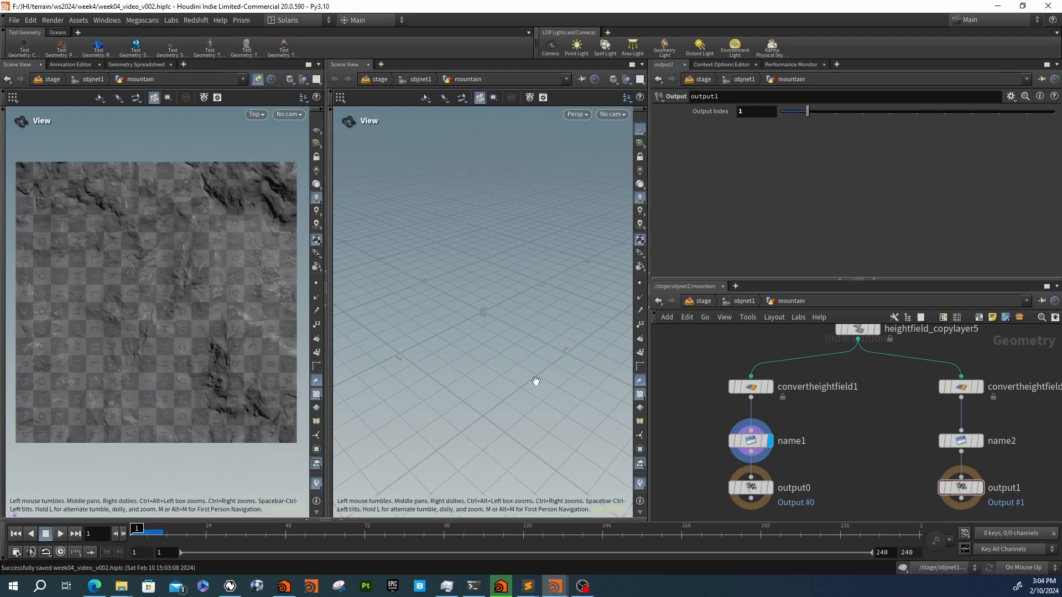
Add a UV Flatten node fed by convertheightfield1, place it beside name1, and display it
middle_click_drag(702, 445, 720, 429)
key("Tab")
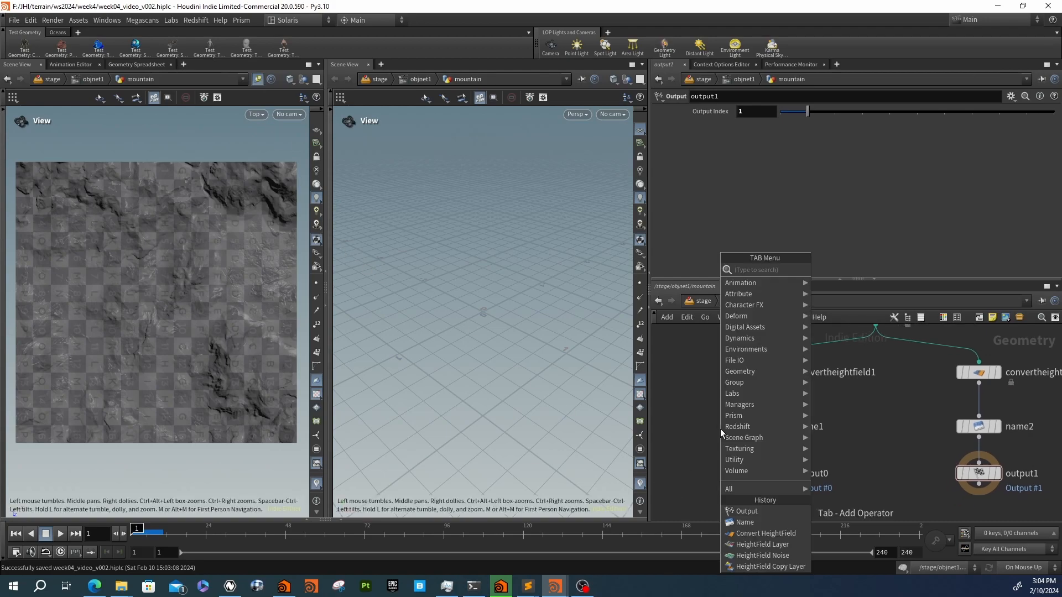
type("uv")
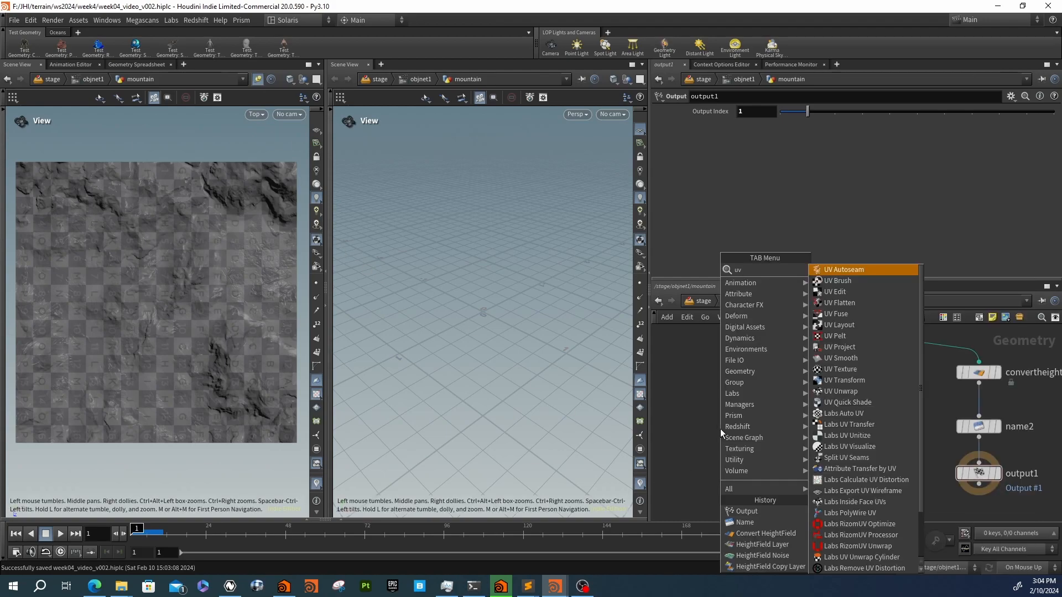
type("t")
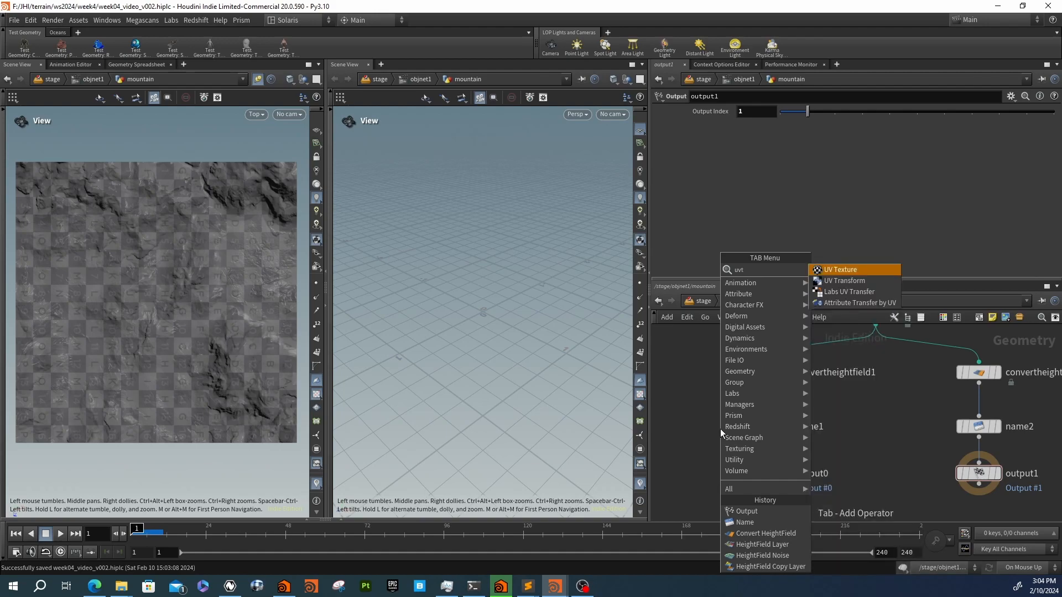
key("BackSpace")
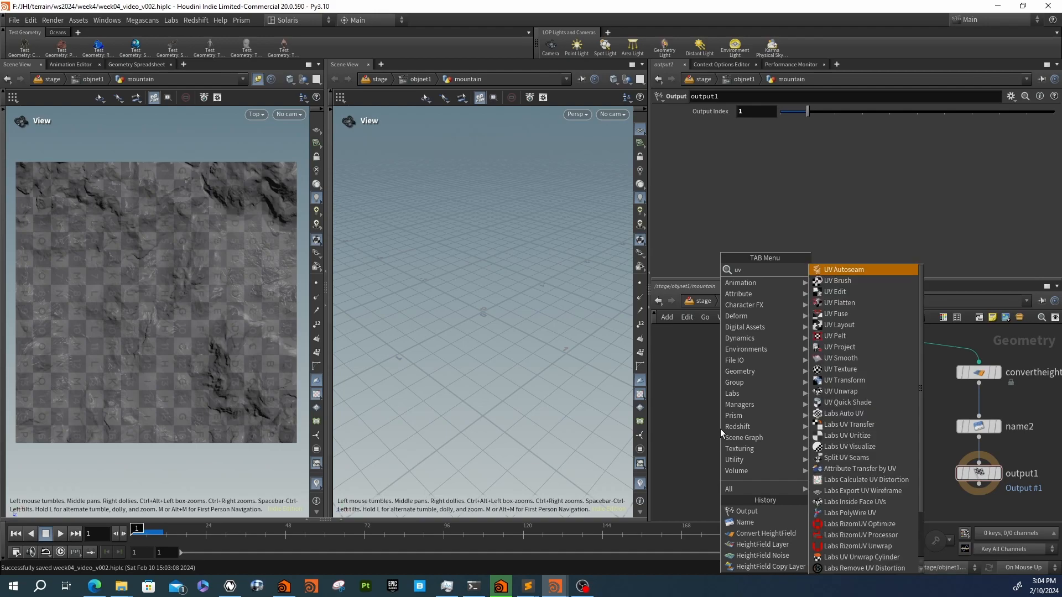
type("fla")
key("Return")
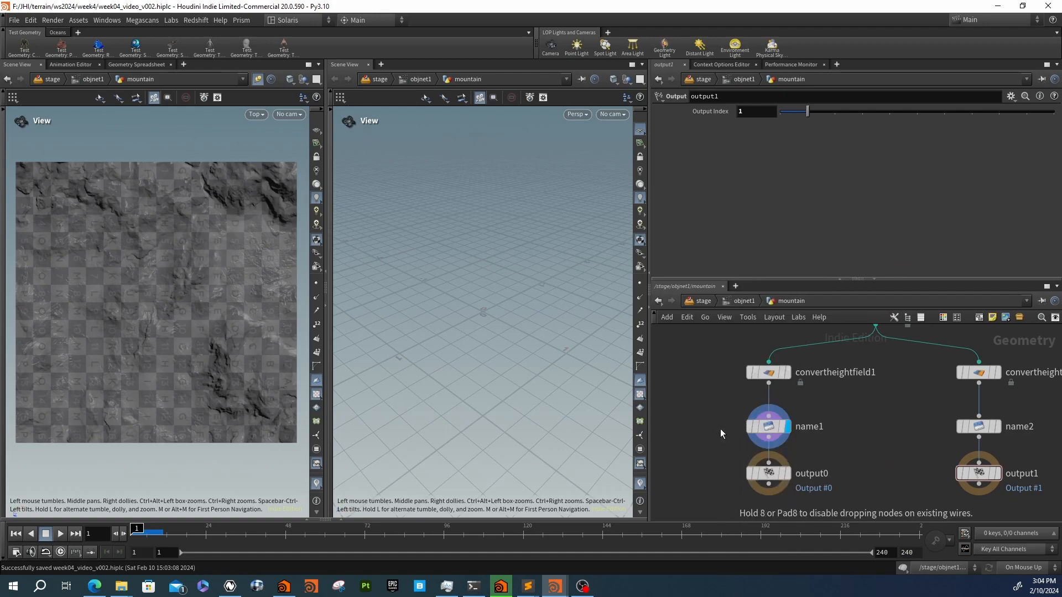
mouse_move(720, 415)
left_mouse_down()
mouse_move(768, 382)
mouse_move(707, 419)
left_mouse_up()
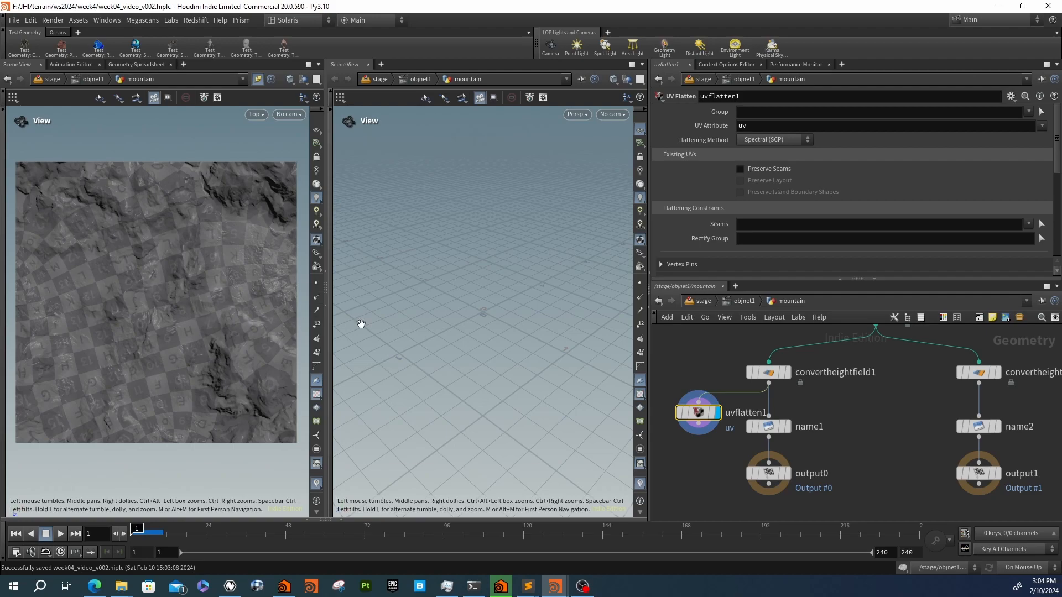
Compare the checker pattern of convertheightfield1 and uvflatten1, examining UV stretching on the steep slopes up close in the perspective view
key("f")
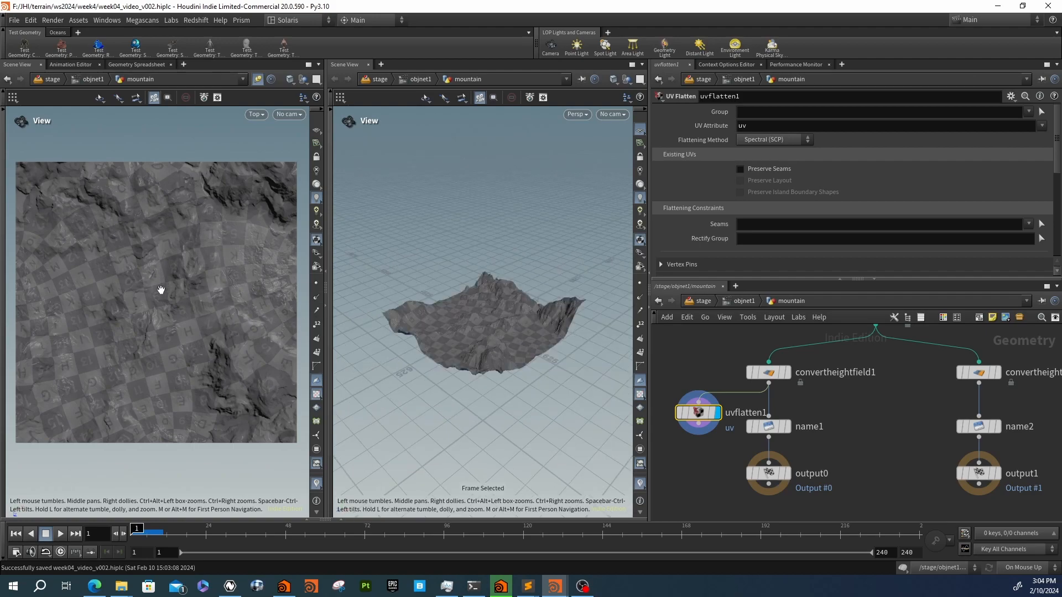
left_click(790, 374)
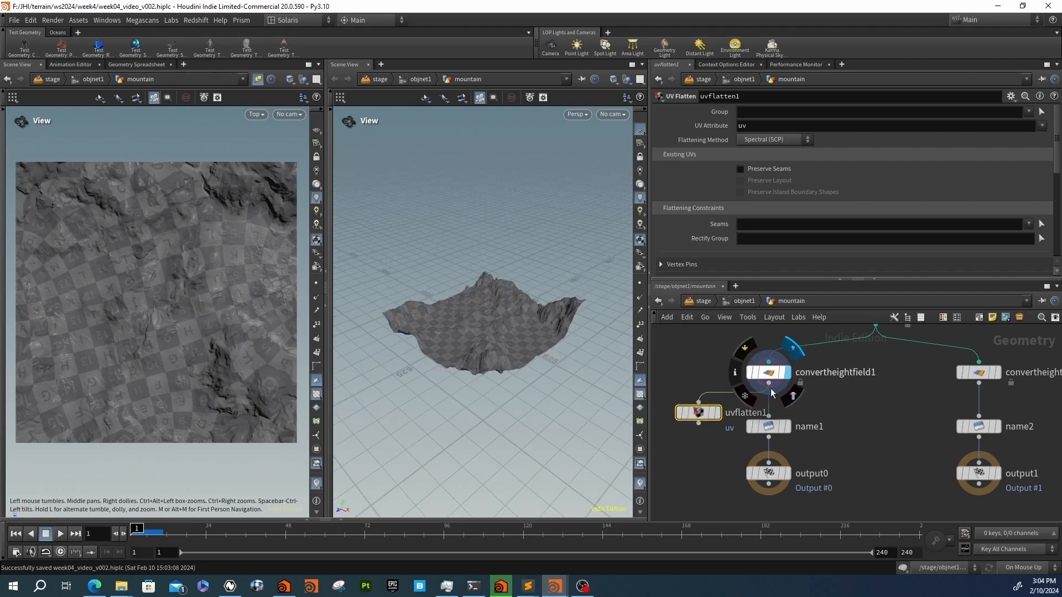
left_click(720, 417)
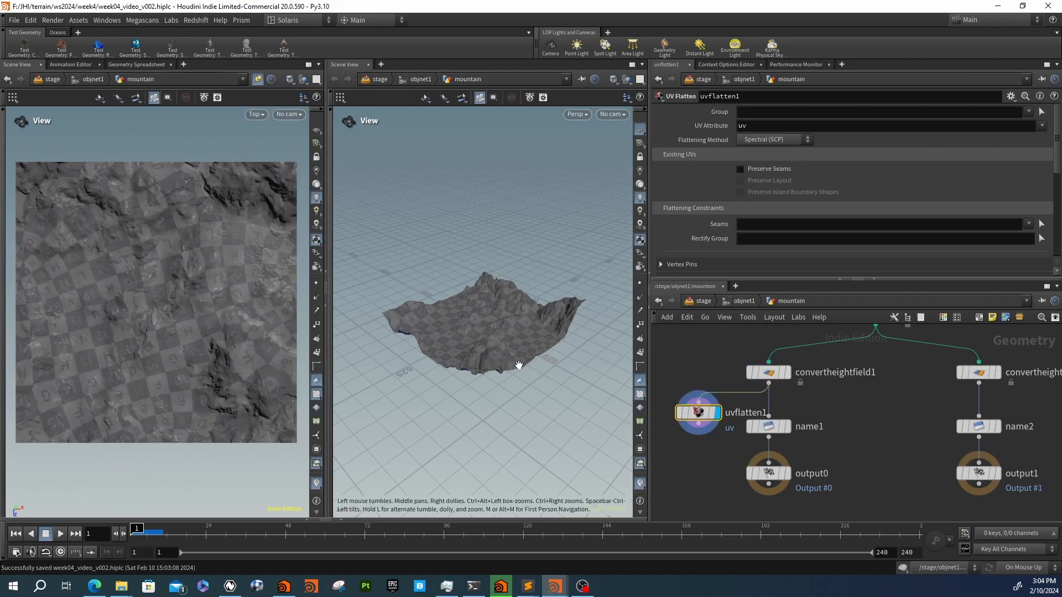
right_click_drag(466, 317, 569, 326)
middle_click_drag(570, 326, 520, 322)
right_click_drag(519, 322, 569, 330)
left_click_drag(569, 329, 536, 325)
right_click_drag(536, 324, 555, 315)
left_click_drag(555, 315, 495, 283)
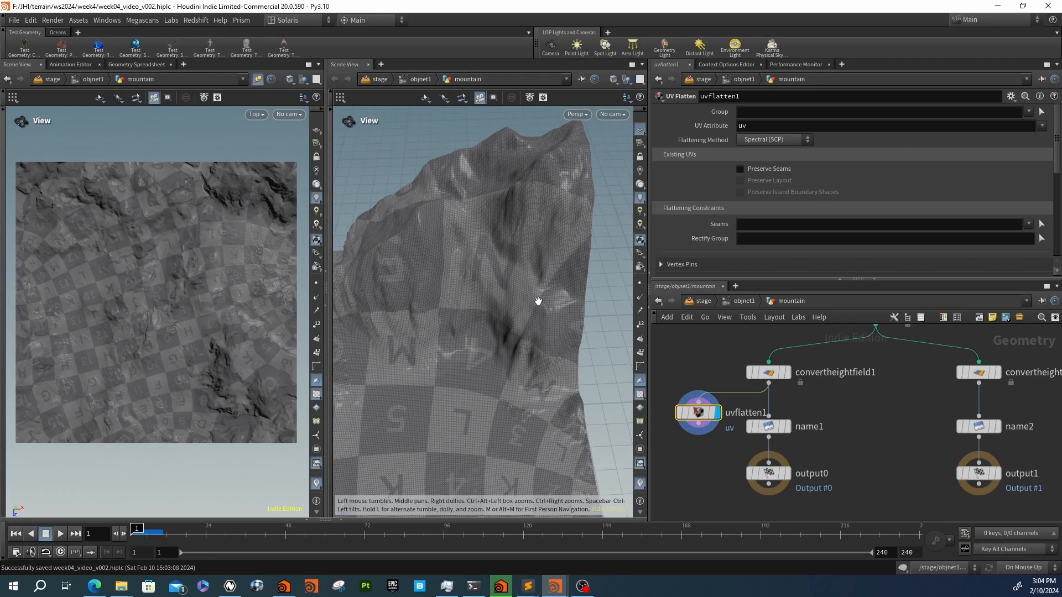
Set the flattening method of uvflatten1 to Angle-Based (ABF) and inspect the resulting checker pattern across the mountain
left_click(759, 142)
left_click(761, 156)
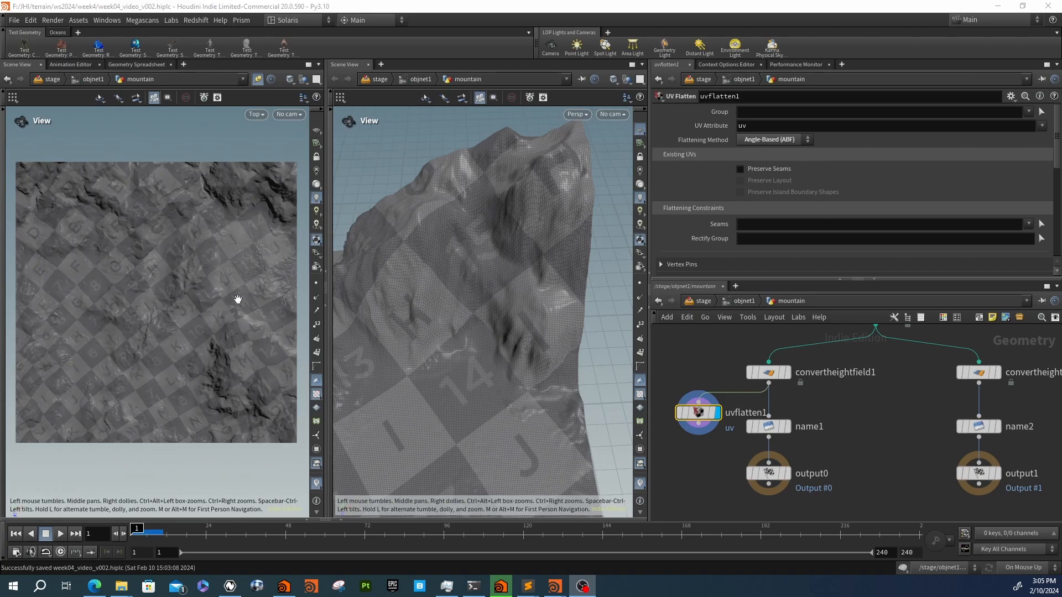
left_click_drag(469, 415, 398, 263)
left_click_drag(532, 375, 503, 332)
scroll(751, 259, "down", 5)
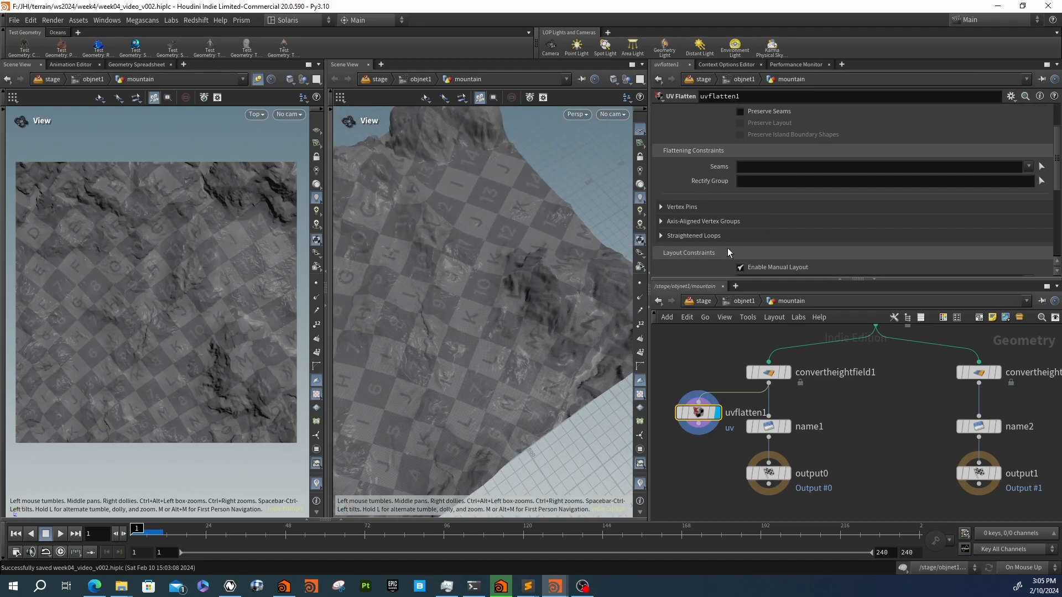
Examine the Vertex Pins, Axis-Aligned Vertex Groups and Straightened Loops flattening constraints of uvflatten1 and view the whole mountain in perspective
scroll(714, 239, "down", 1)
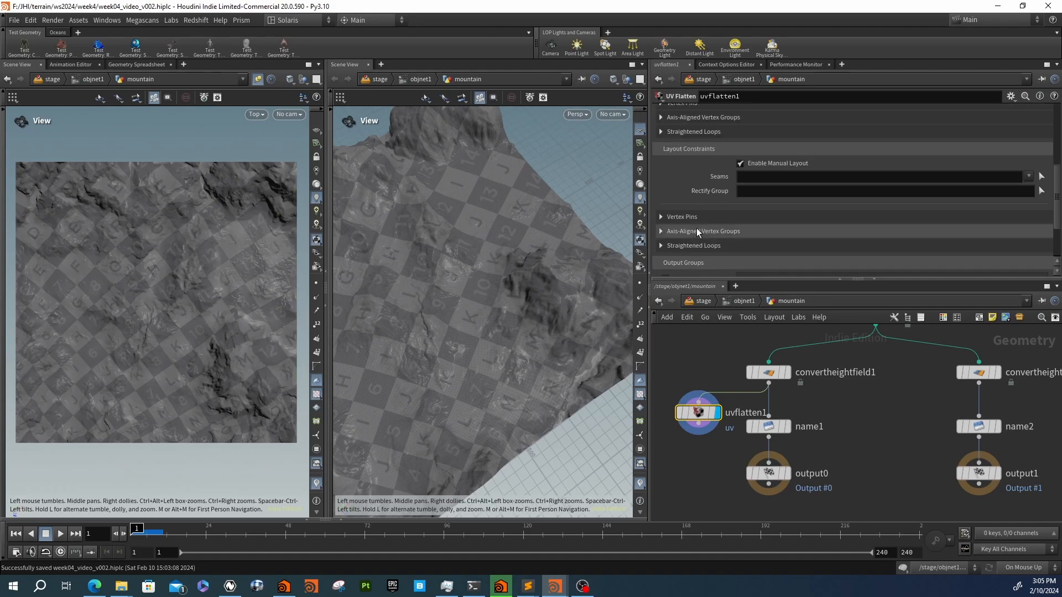
scroll(695, 228, "up", 5)
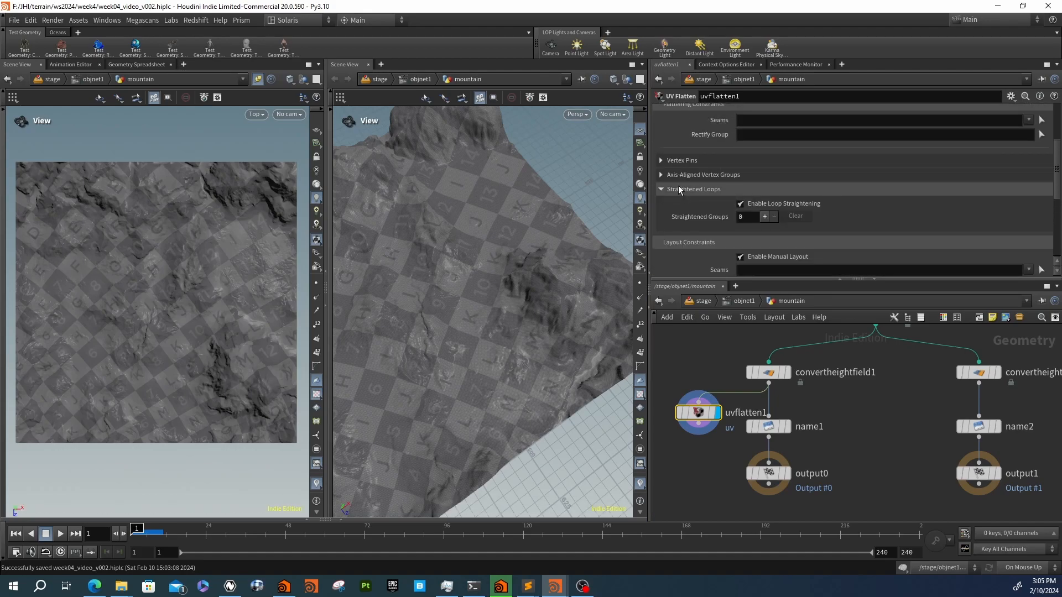
left_click(681, 189)
left_click(686, 176)
left_click(662, 160)
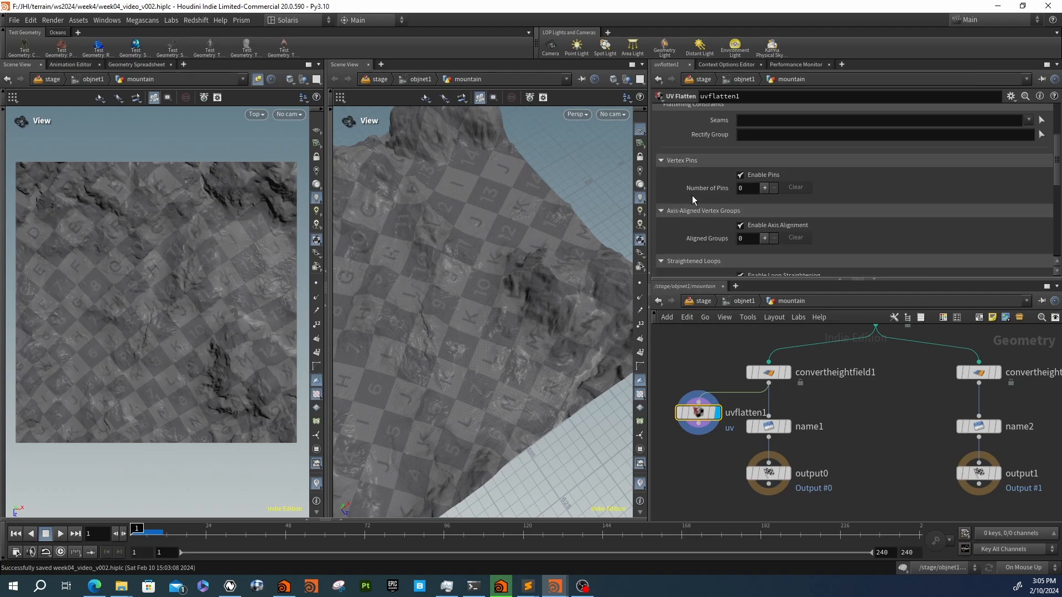
scroll(686, 205, "up", 4)
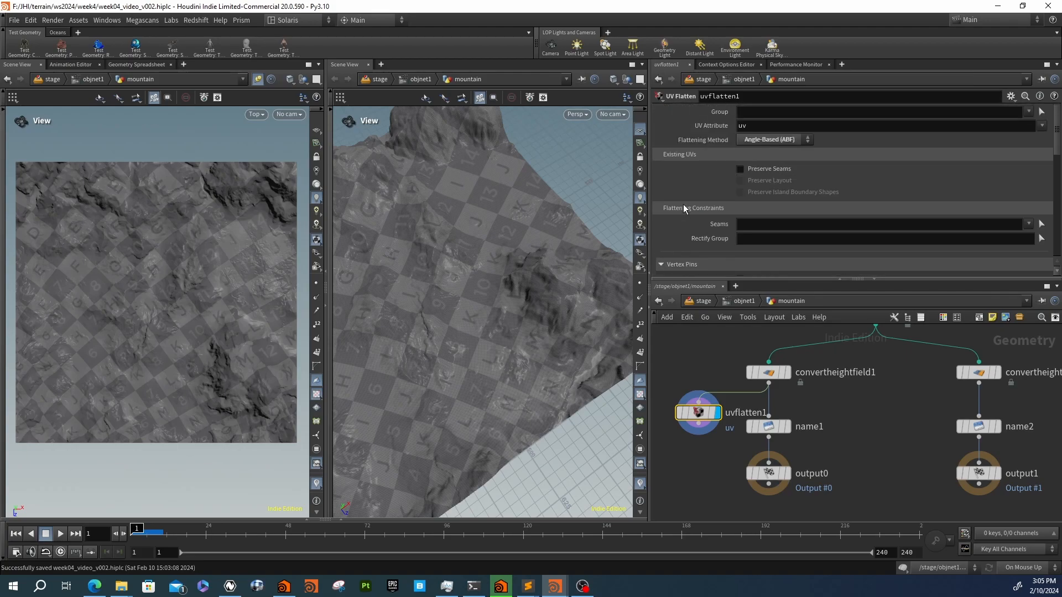
left_click_drag(517, 256, 467, 280)
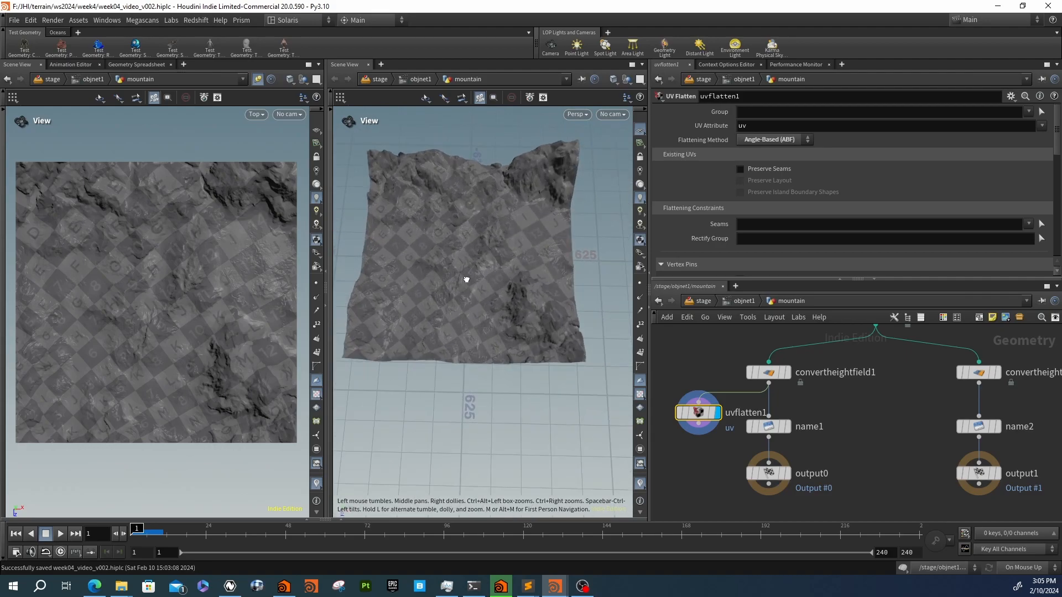
Insert uvflatten1 between convertheightfield1 and name1, align it in the chain, and return to the stage network
scroll(717, 443, "up", 3)
left_click_drag(776, 412, 789, 406)
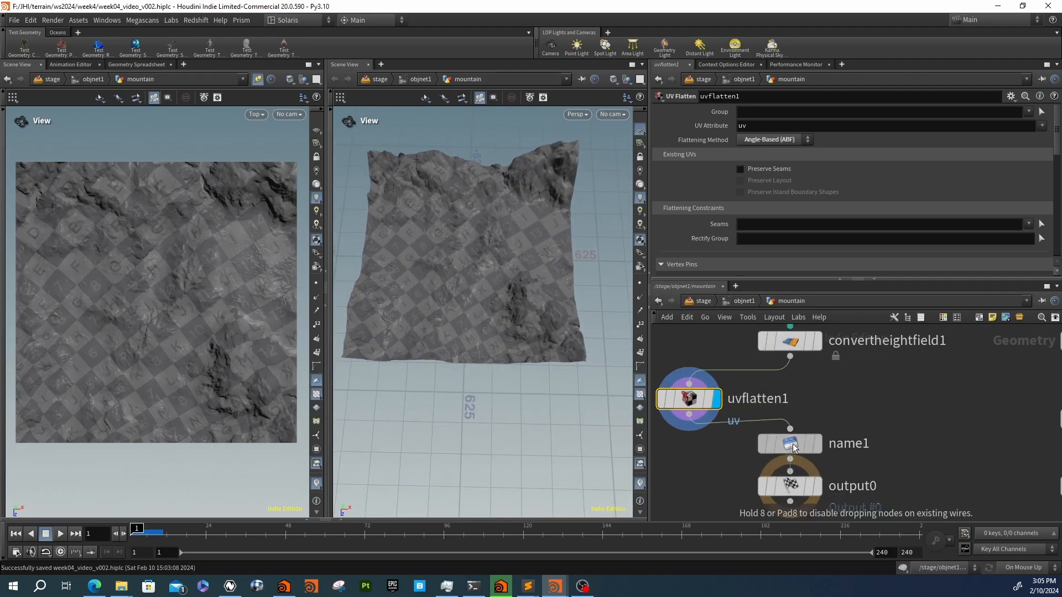
left_click_drag(688, 399, 789, 404)
key("u")
key("u")
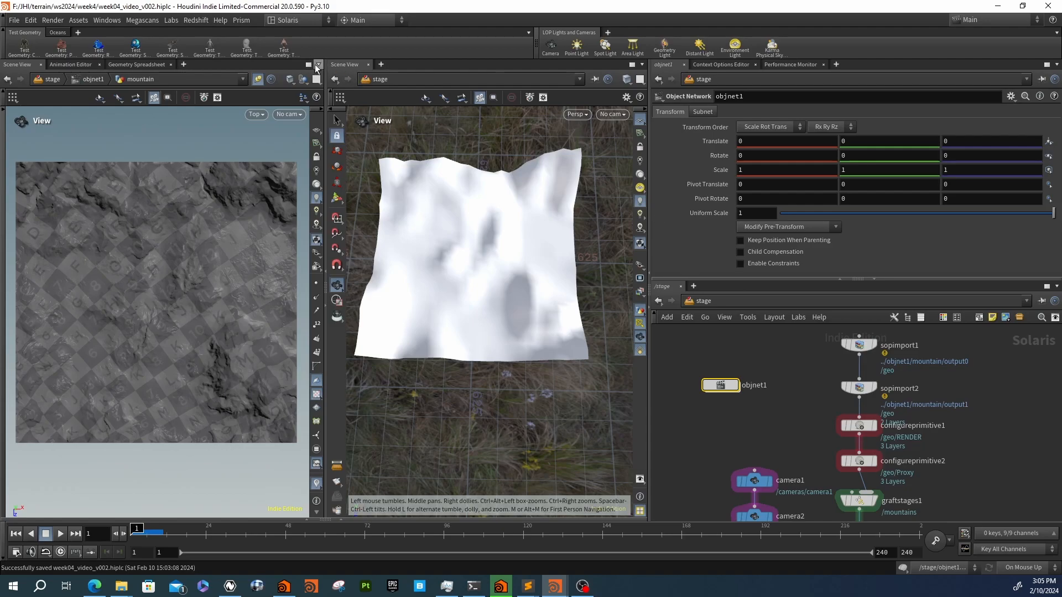
Merge the split scene views back into one pane and set the mountain's top view to perspective
left_click(368, 65)
left_click(578, 114)
mouse_move(587, 137)
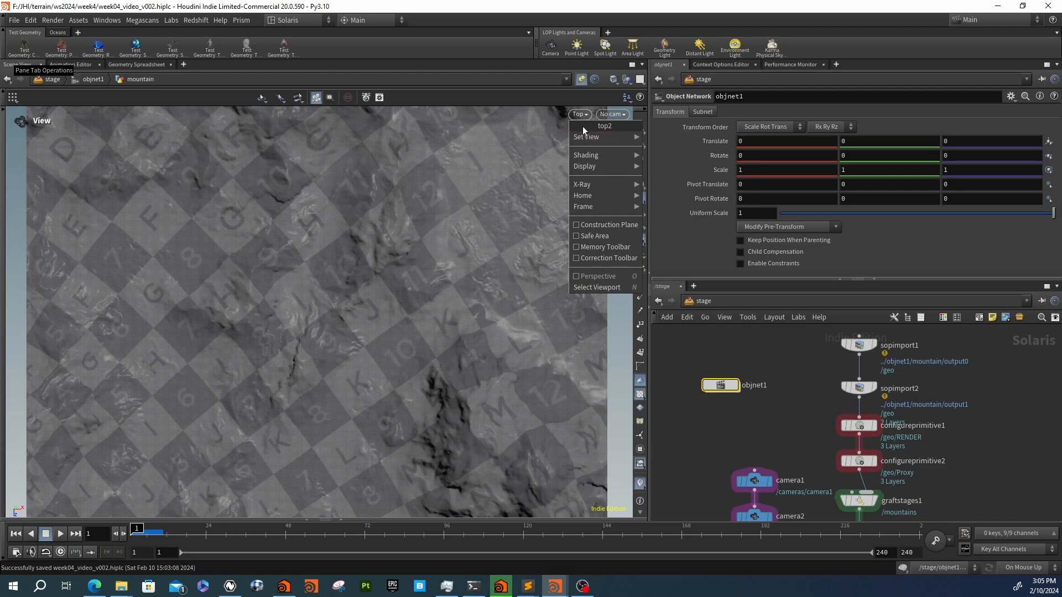
left_click(657, 139)
Take a snapshot of the Karma XPU render through camera1 and open the earlier 03:03:21 PM snapshot in the render gallery viewer
middle_click_drag(714, 411, 732, 373)
scroll(732, 372, "down", 3)
middle_click_drag(722, 451, 709, 424)
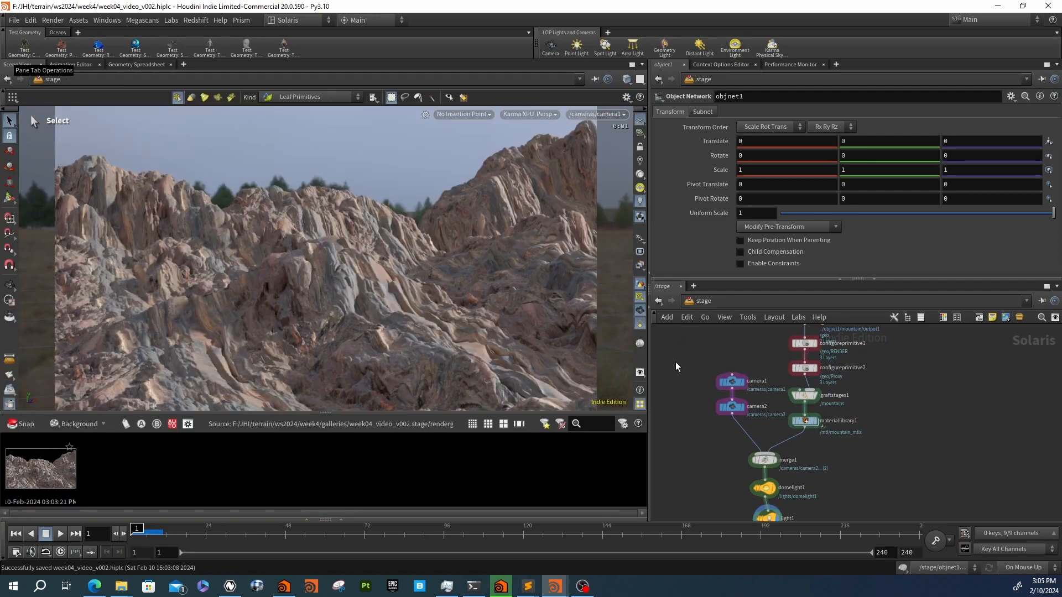
middle_click_drag(689, 439, 697, 378)
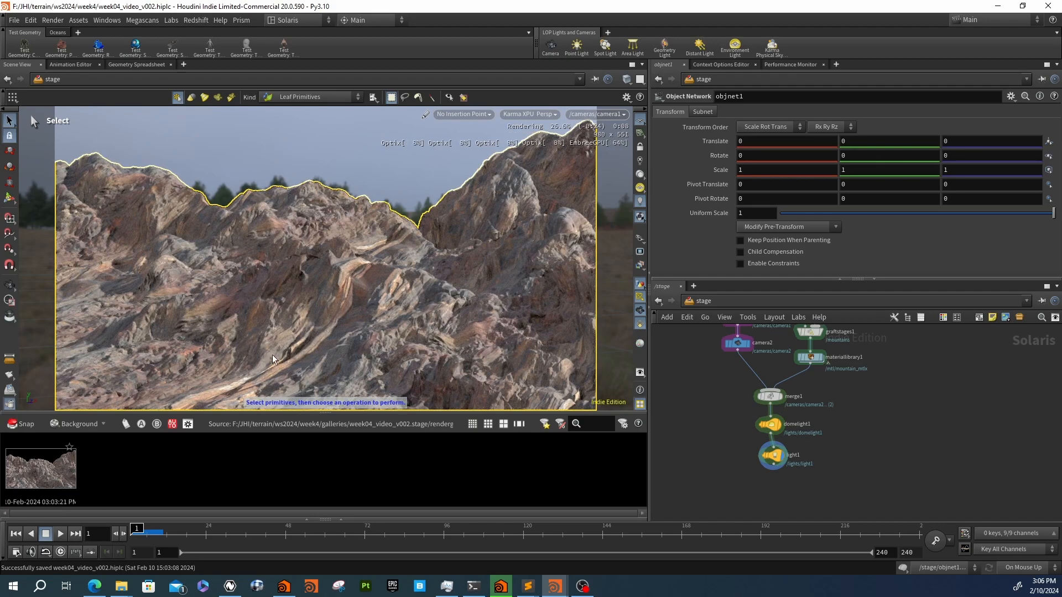
left_click(19, 425)
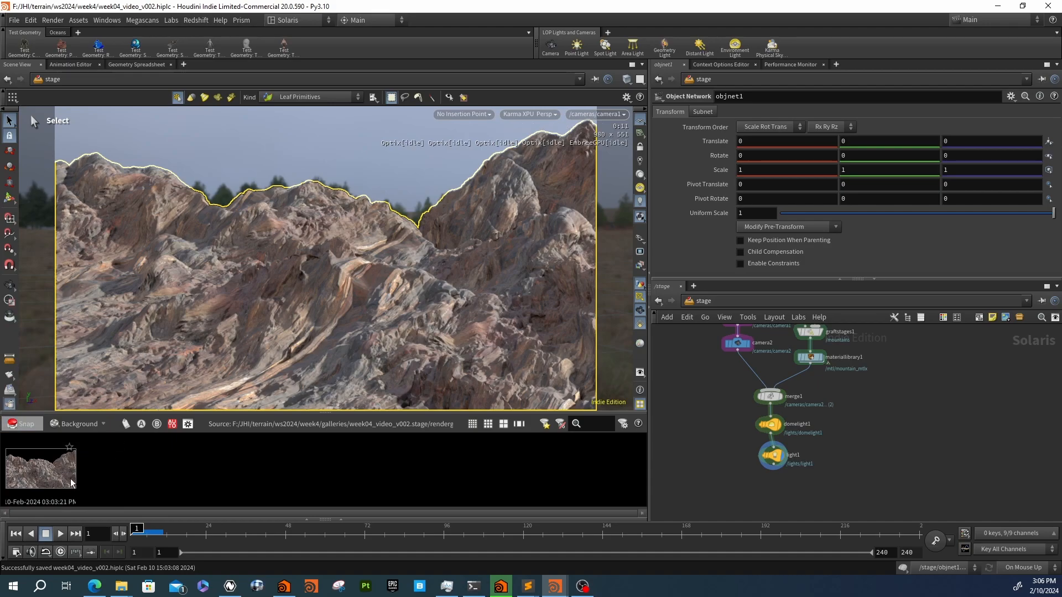
right_click(56, 474)
left_click(102, 275)
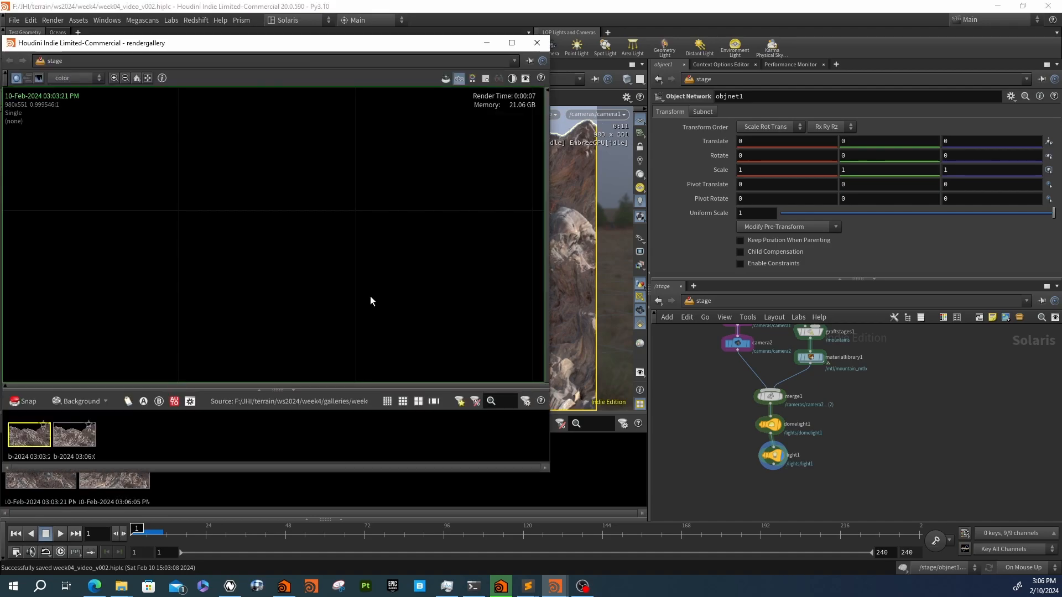
Compare the 03:03:21 PM and 03:06:05 PM snapshots, examining the rock texture stretching on the steep slopes
left_click(74, 435)
left_click(25, 439)
left_click(74, 435)
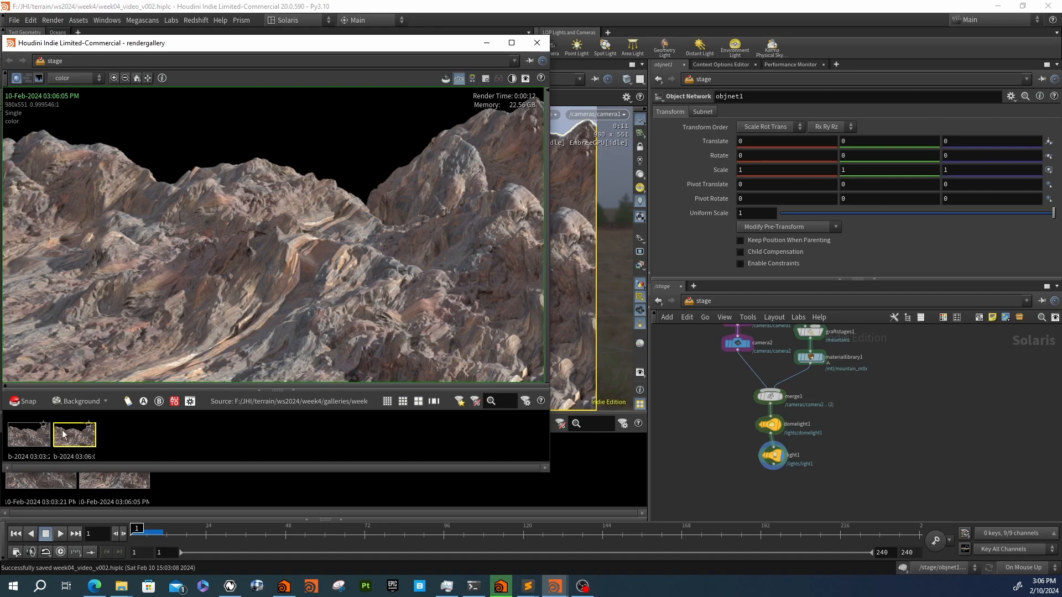
left_click(41, 442)
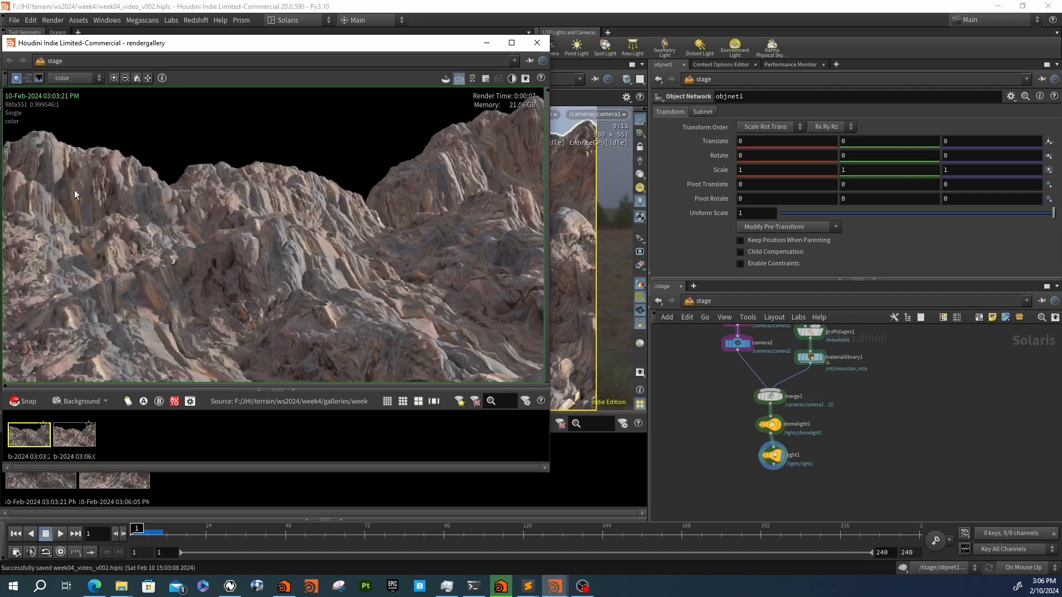
left_click(78, 437)
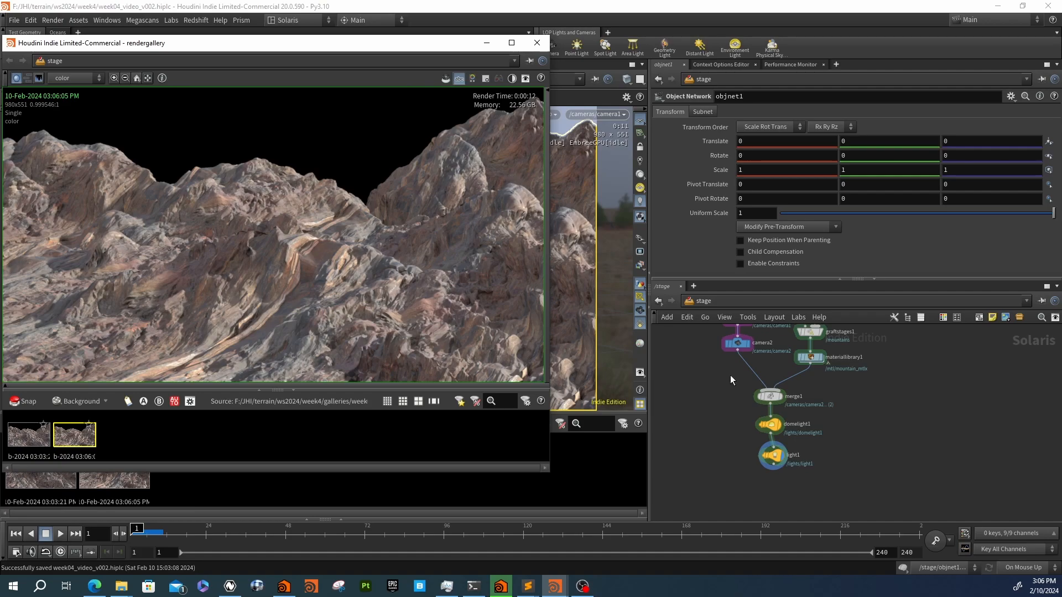
Open mountain_mtlx inside materiallibrary1 and inspect the texture file paths of hmtlxpbrtextureset1
double_click(811, 357)
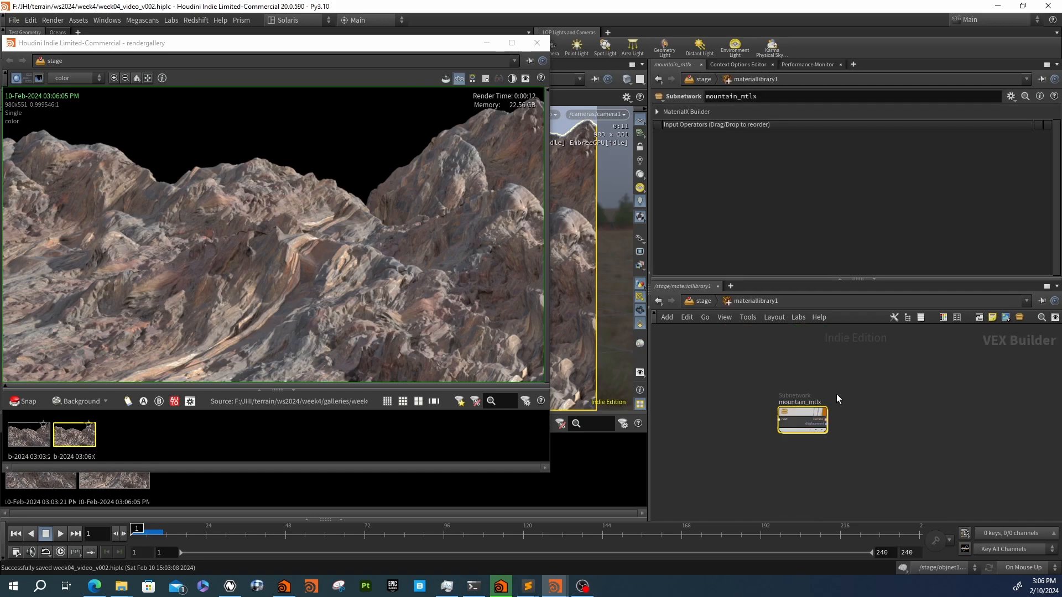
scroll(804, 384, "down", 3)
scroll(829, 430, "up", 3)
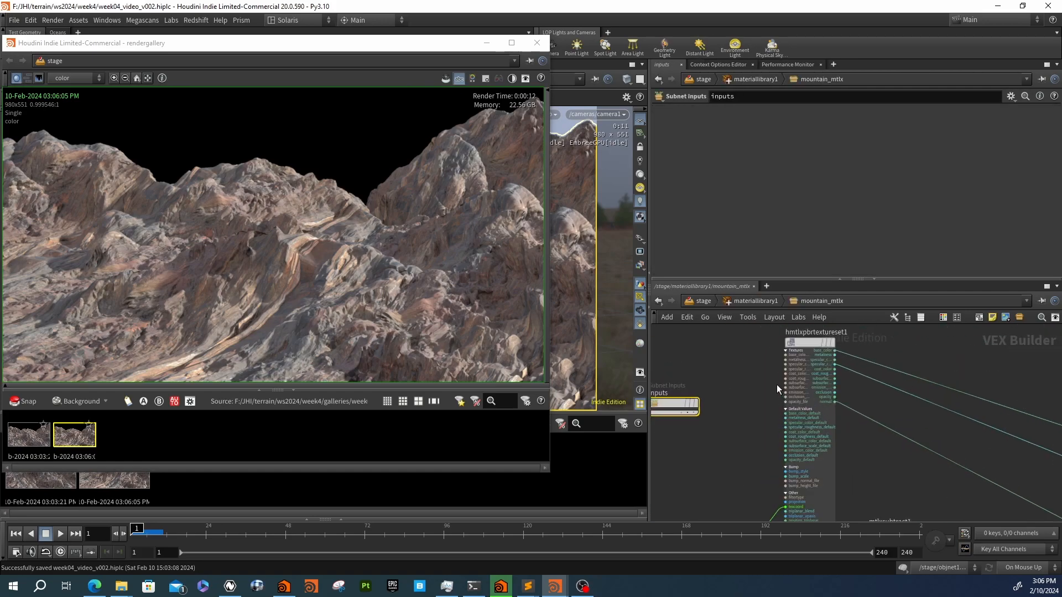
left_click(834, 406)
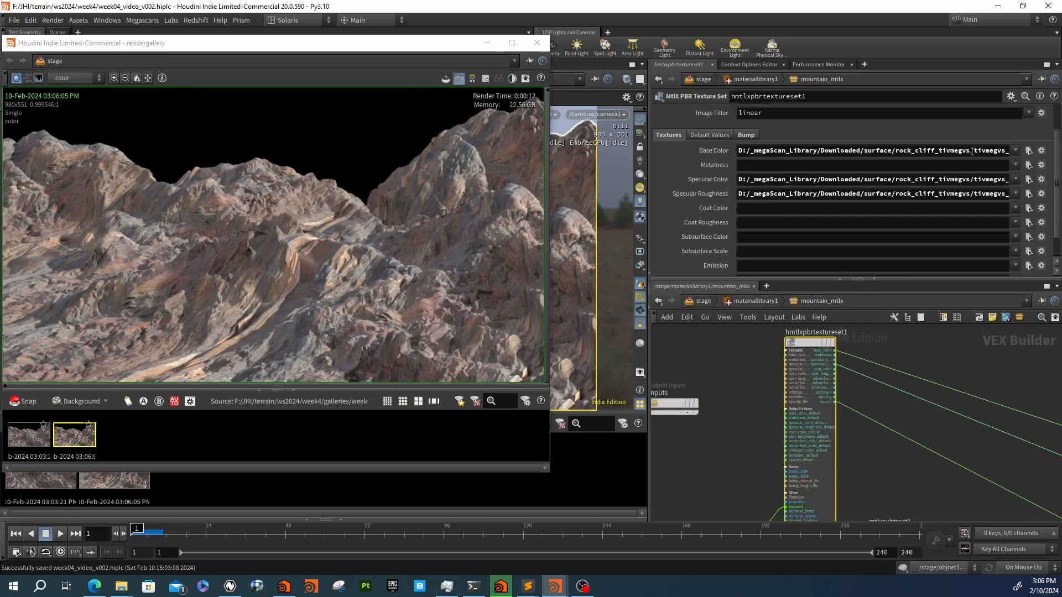
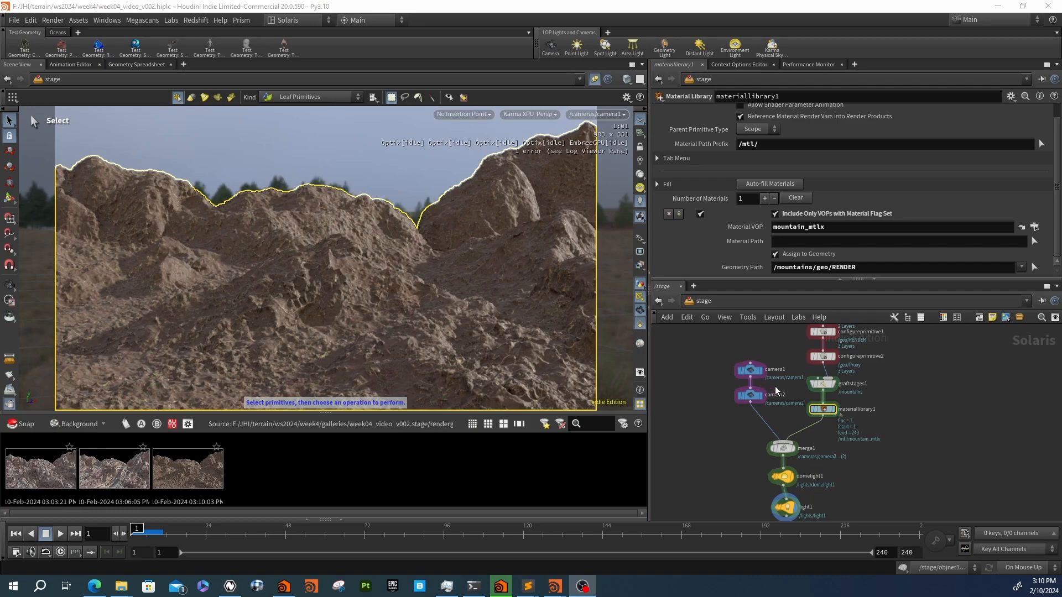
In objnet1's mountain network, take uvflatten1 out of the chain, wire convertheightfield1 straight into name1, and return to the stage
scroll(780, 401, "down", 4)
scroll(809, 354, "up", 3)
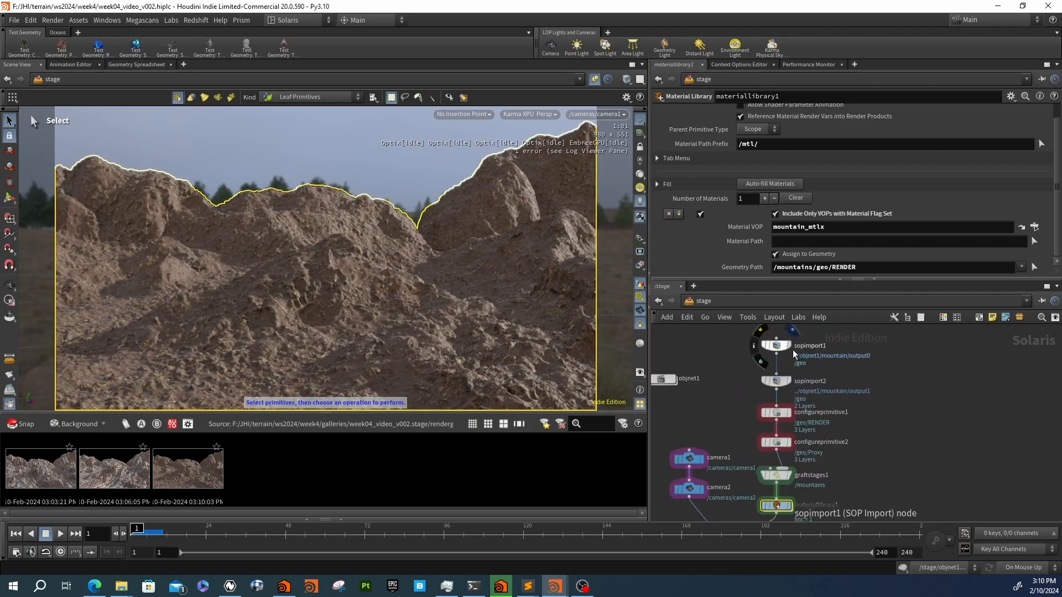
double_click(667, 381)
double_click(764, 406)
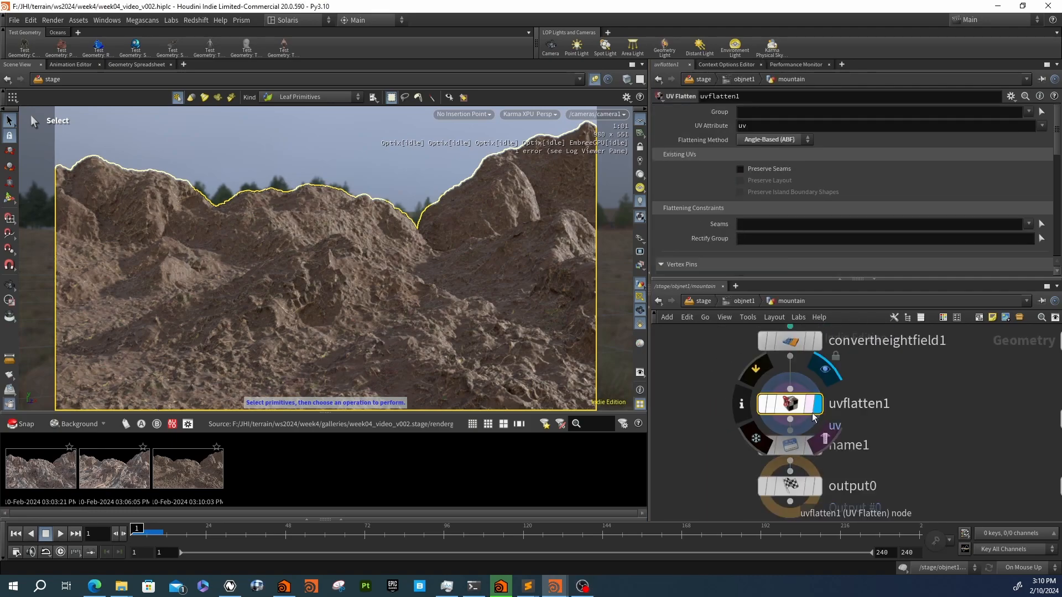
left_click_drag(779, 364, 797, 431)
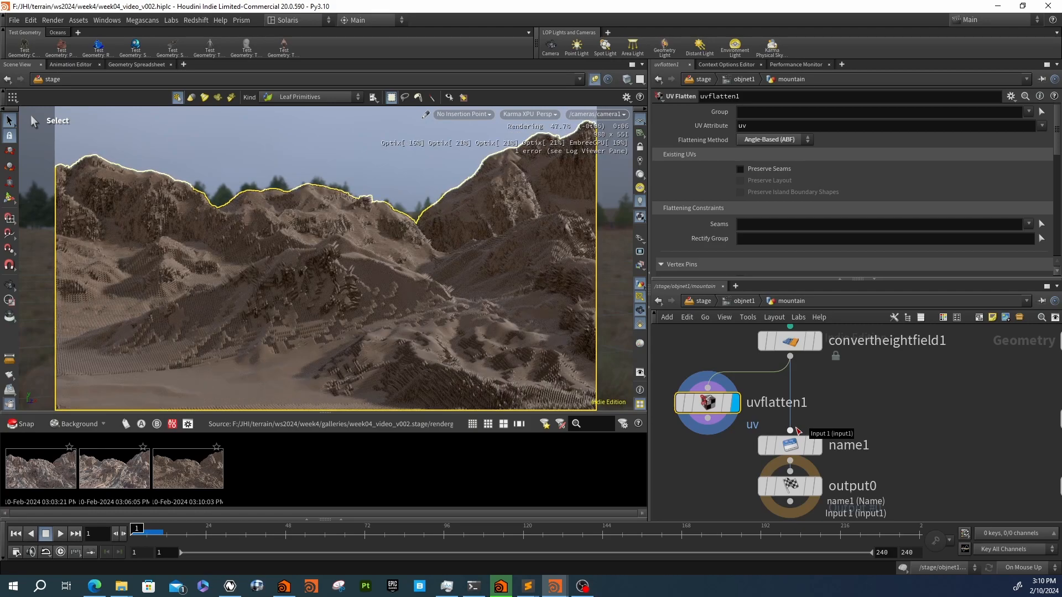
left_click_drag(791, 446, 791, 437)
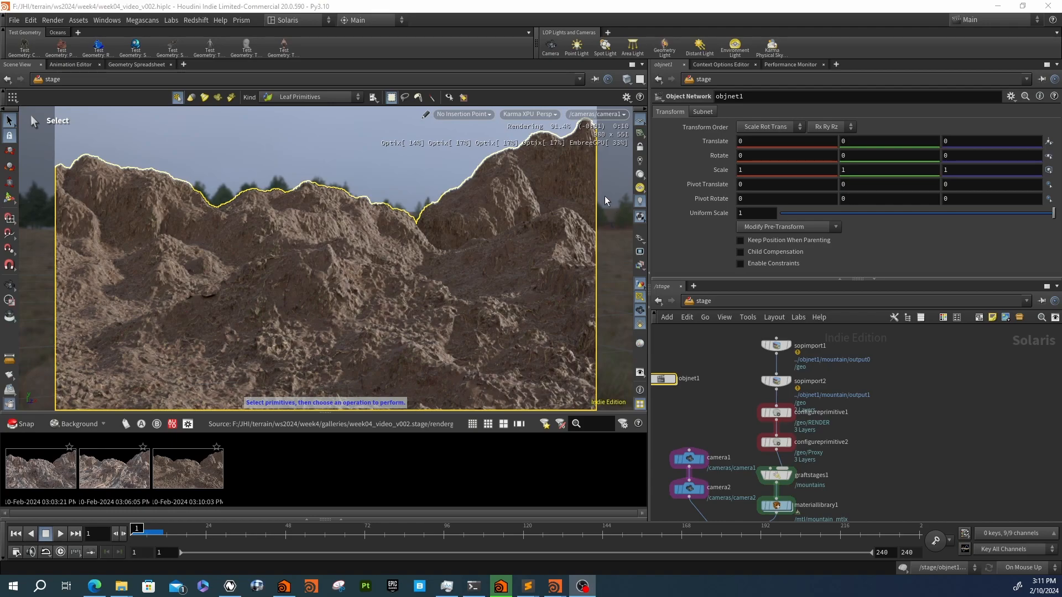
Take a snapshot of the render without UV flattening and open the 03:10:03 PM snapshot in the render gallery viewer
left_click(597, 114)
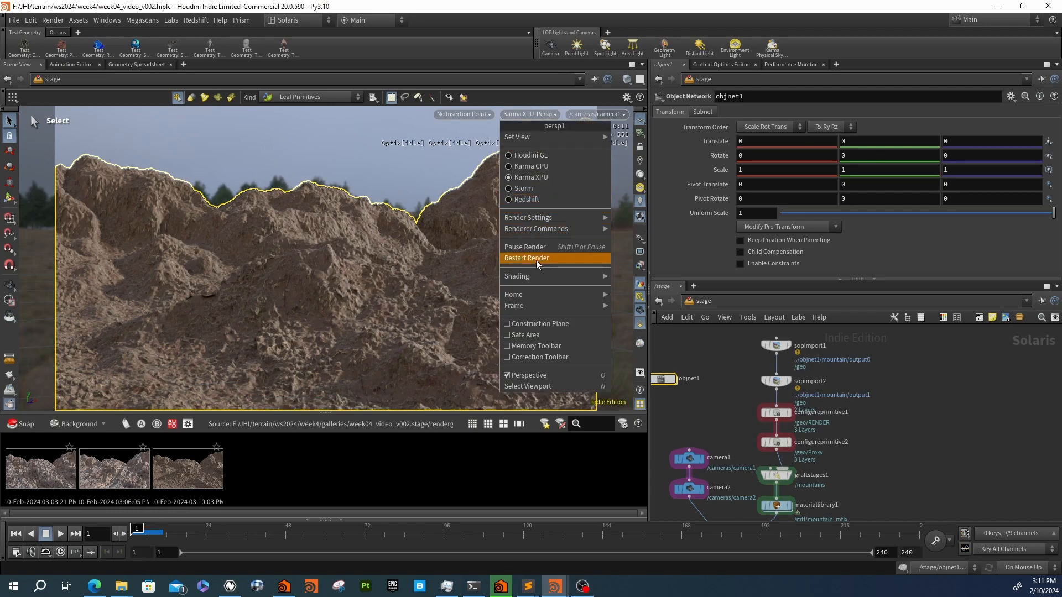
left_click(381, 143)
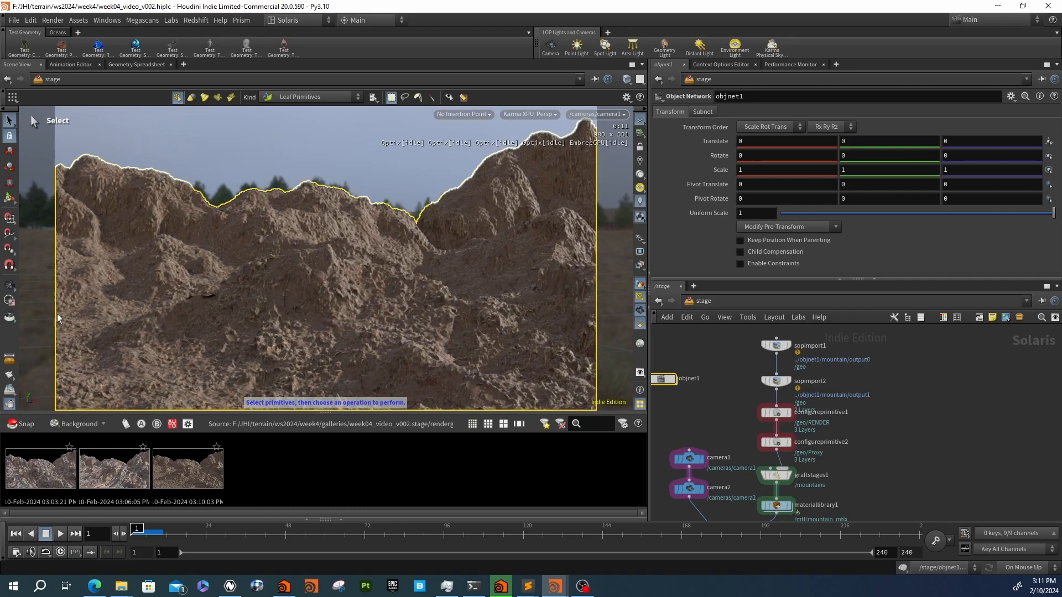
right_click(187, 468)
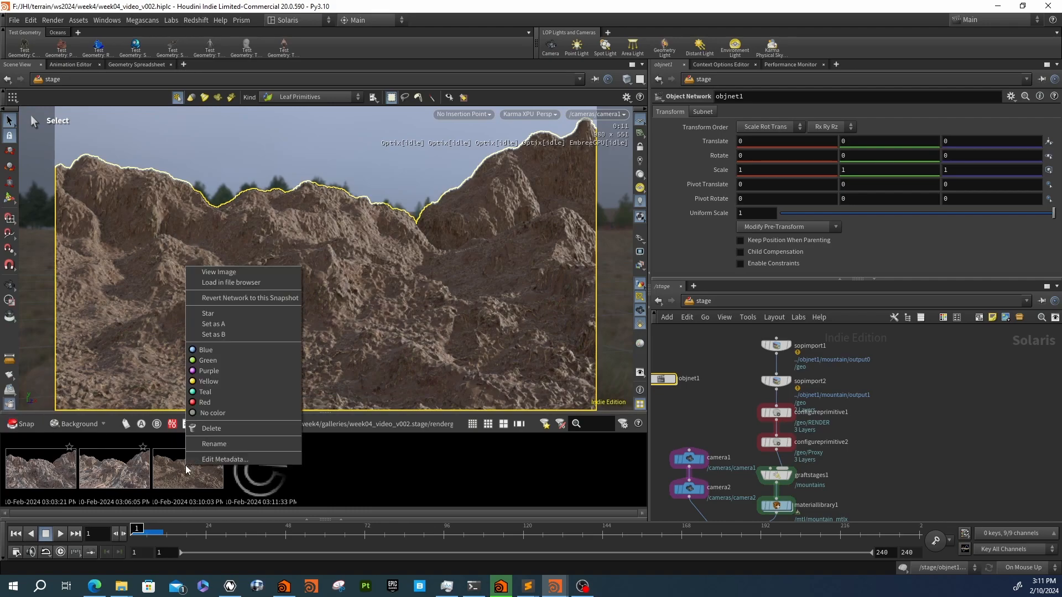
left_click(230, 279)
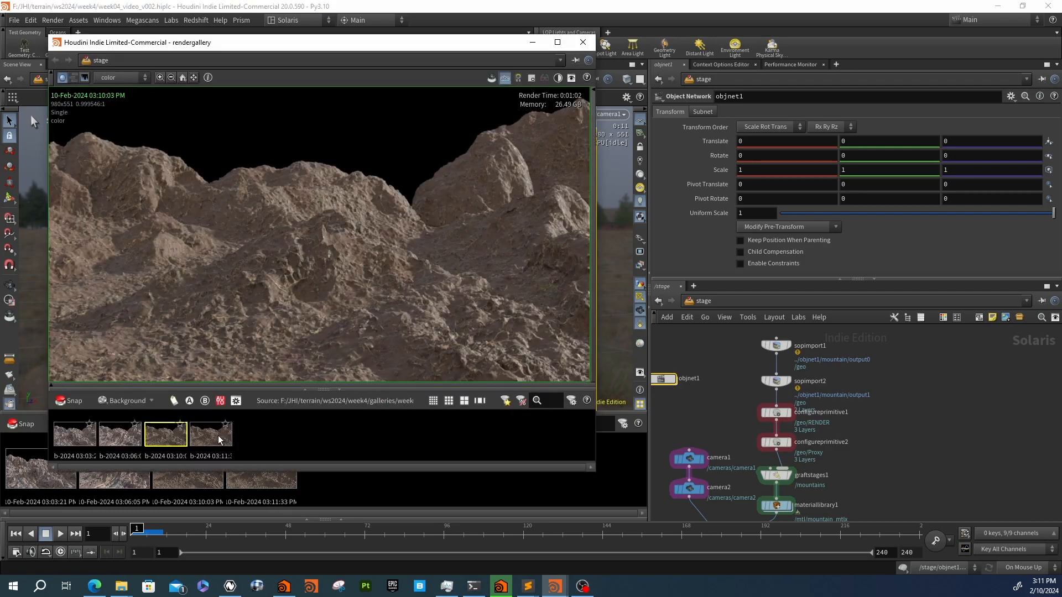
Compare the 03:10:03 PM and 03:11:33 PM snapshots for texture stretching and render time, and minimize the gallery viewer
left_click(221, 440)
left_click(179, 424)
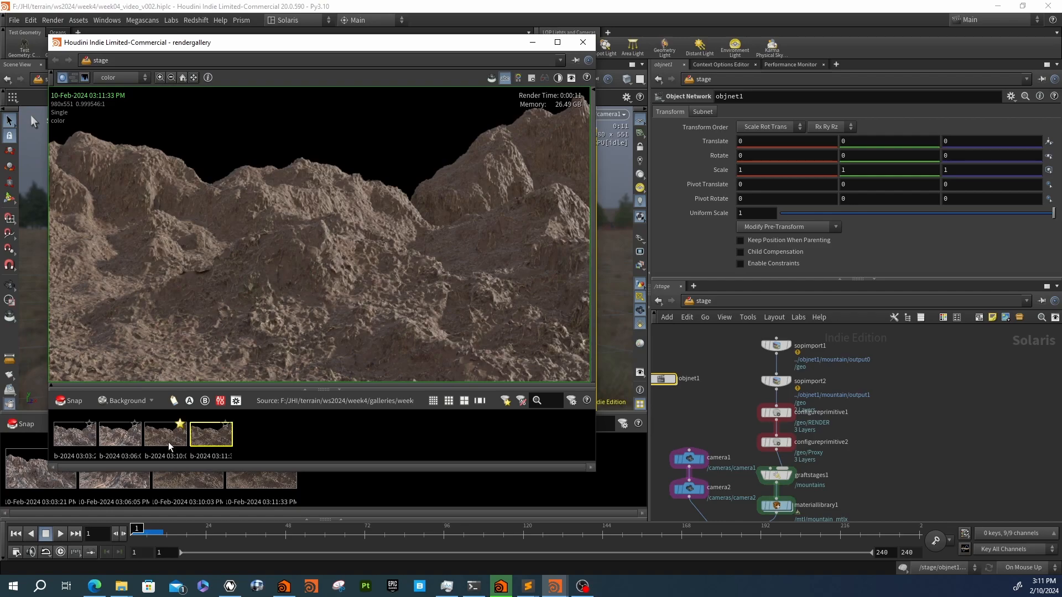
left_click(176, 434)
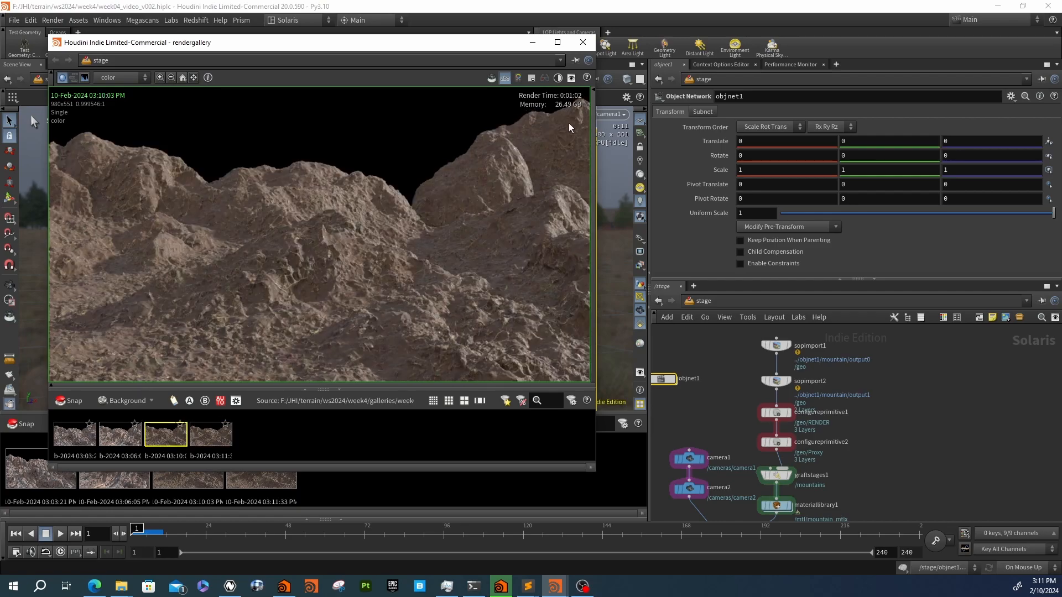
left_click(210, 436)
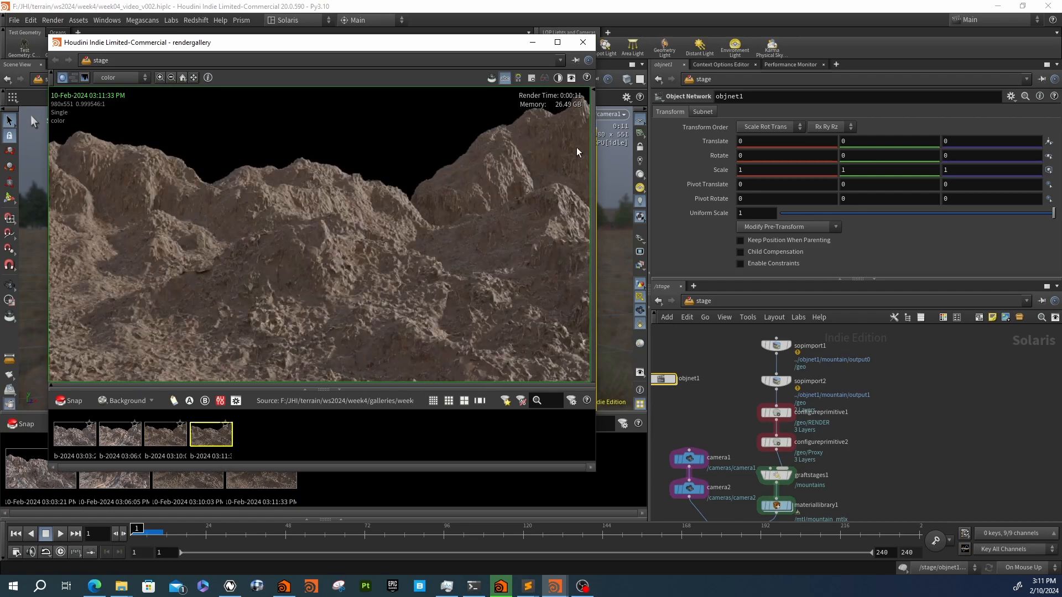
left_click(168, 438)
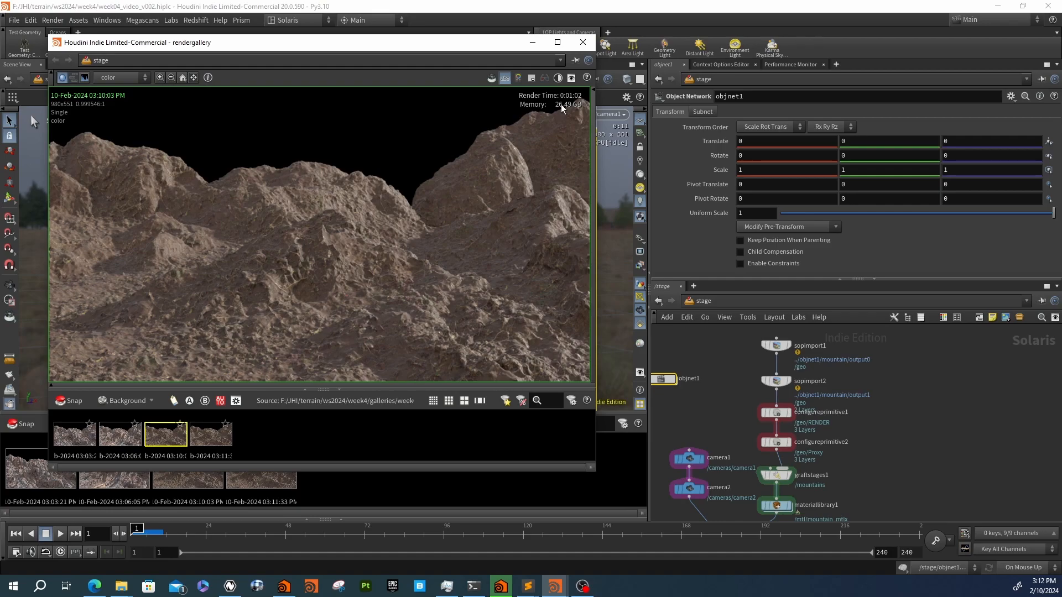
left_click(532, 42)
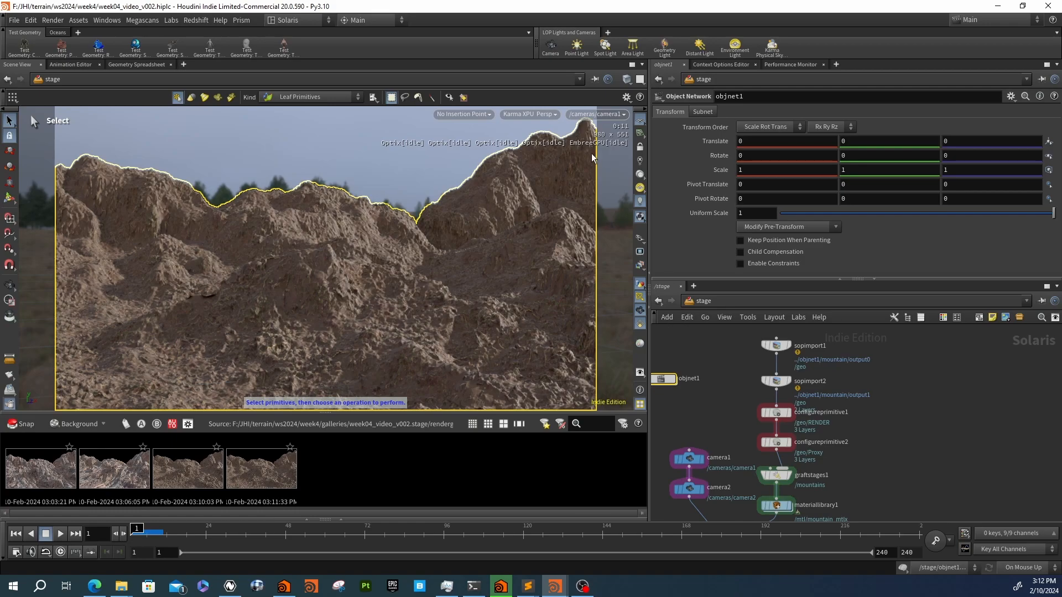
Reopen the mountain network and put uvflatten1 back between convertheightfield1 and name1
double_click(663, 380)
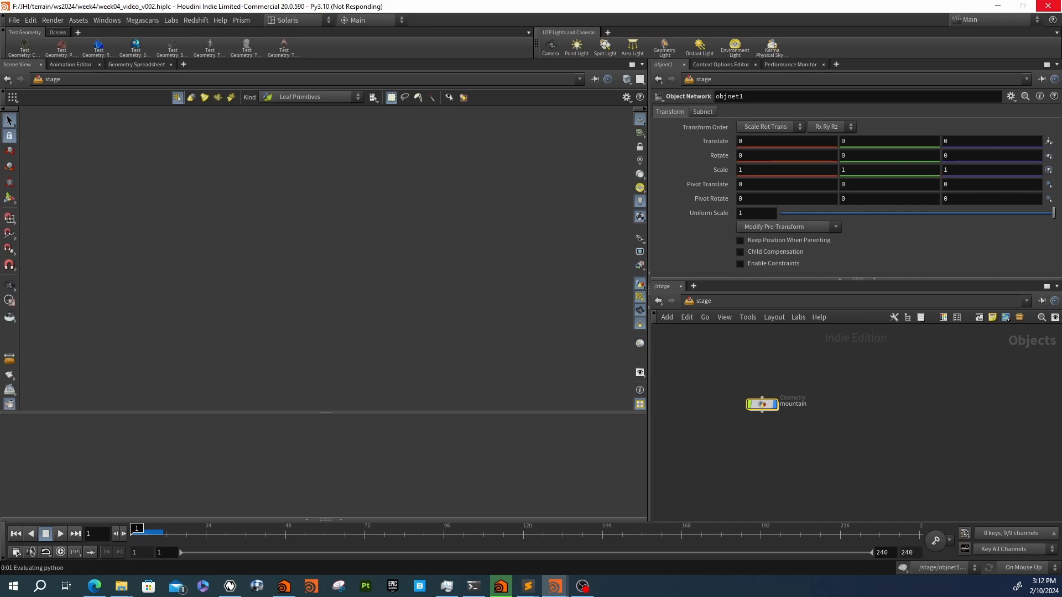
scroll(822, 454, "down", 3)
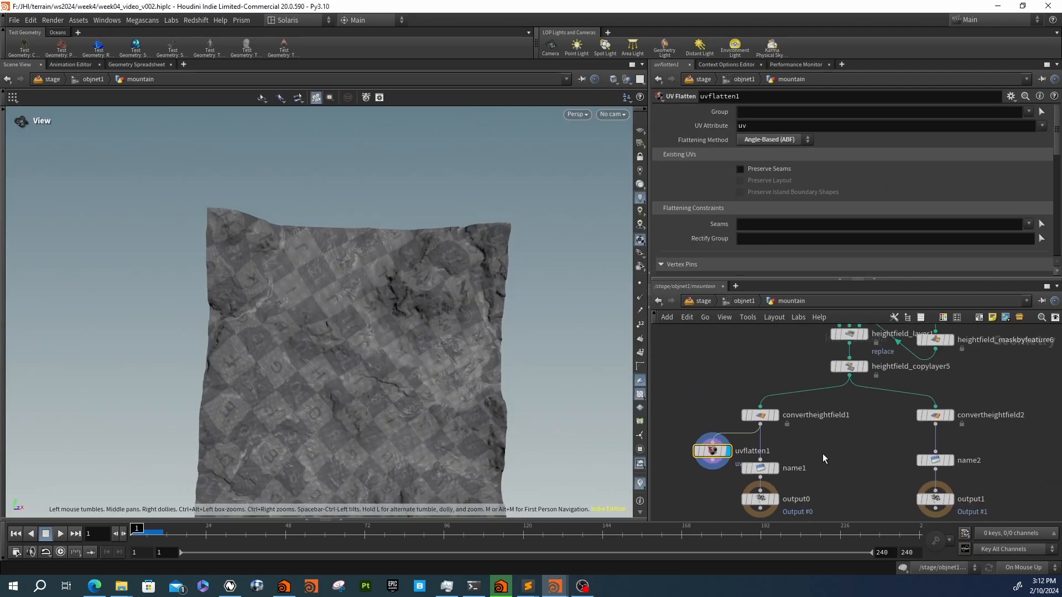
left_click_drag(707, 458, 755, 453)
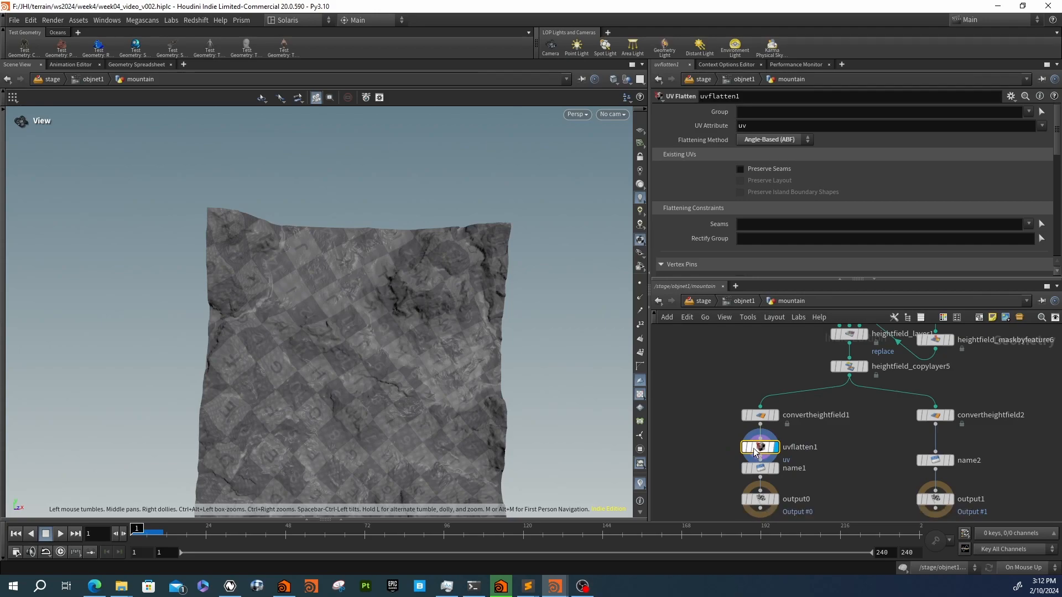
Raise the end point of heightfield_remap1's Remap ramp to a value of 1 and display that node's terrain
left_click_drag(412, 333, 417, 292)
right_click_drag(416, 291, 475, 315)
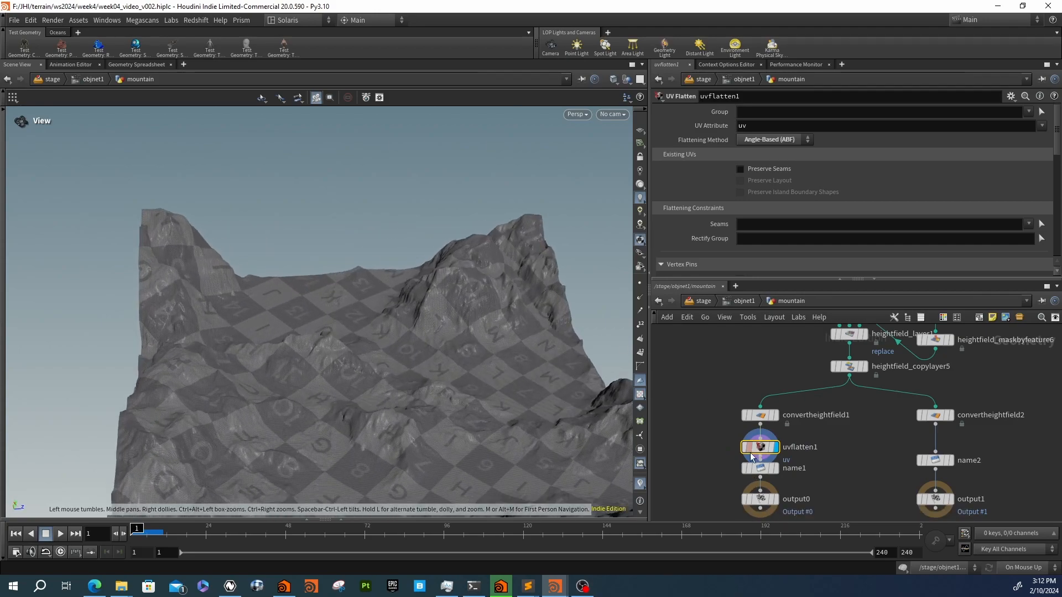
key("ctrl+z")
left_click_drag(280, 379, 241, 372)
middle_click_drag(865, 468, 840, 510)
scroll(830, 510, "down", 4)
scroll(817, 458, "up", 3)
scroll(750, 463, "up", 2)
middle_click_drag(750, 463, 728, 558)
middle_click_drag(732, 399, 715, 506)
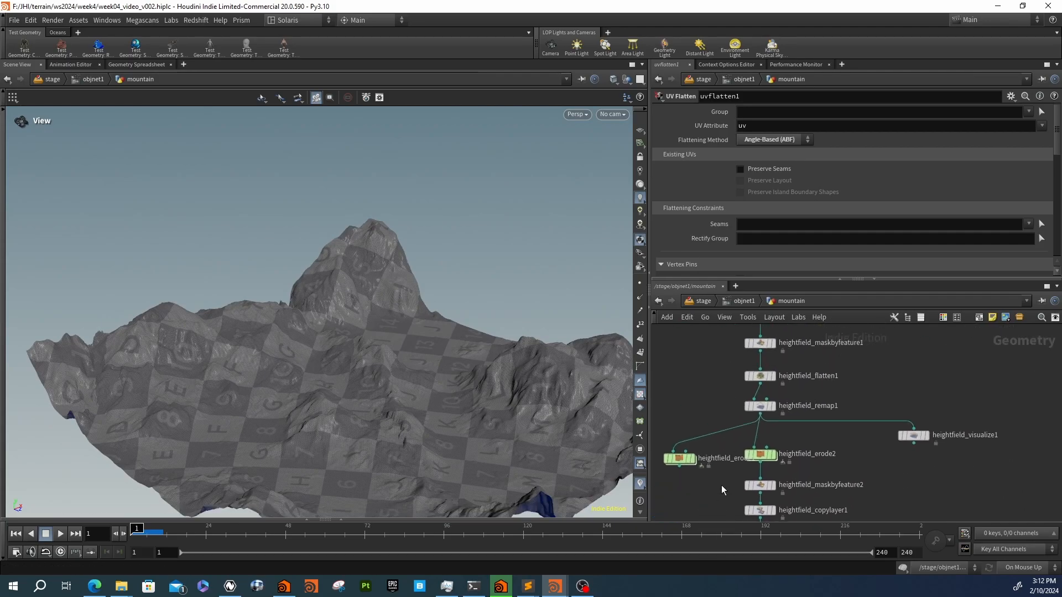
scroll(744, 416, "up", 5)
left_click(762, 400)
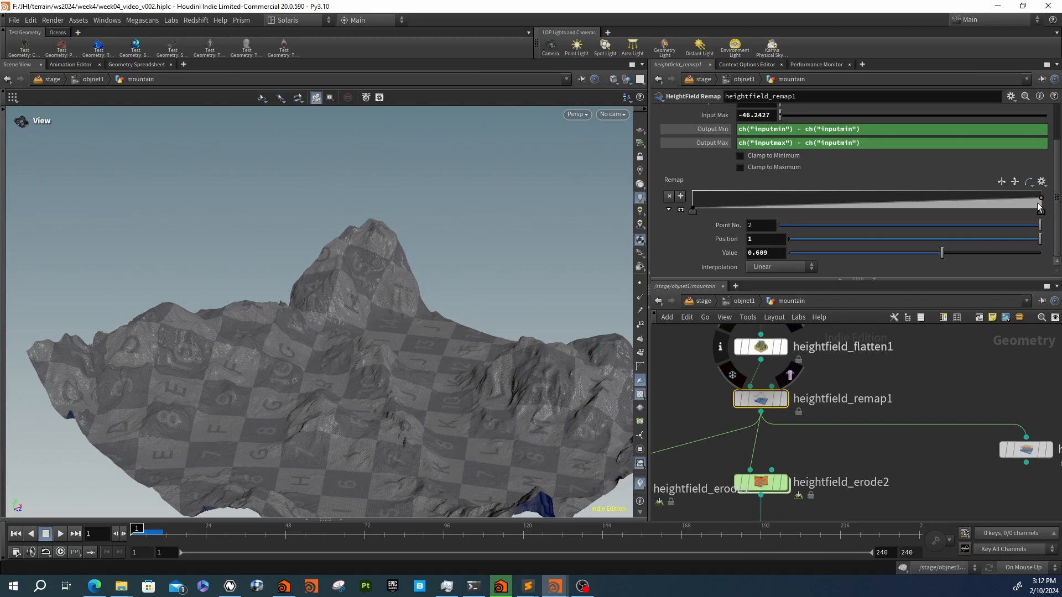
left_click_drag(1041, 201, 1044, 192)
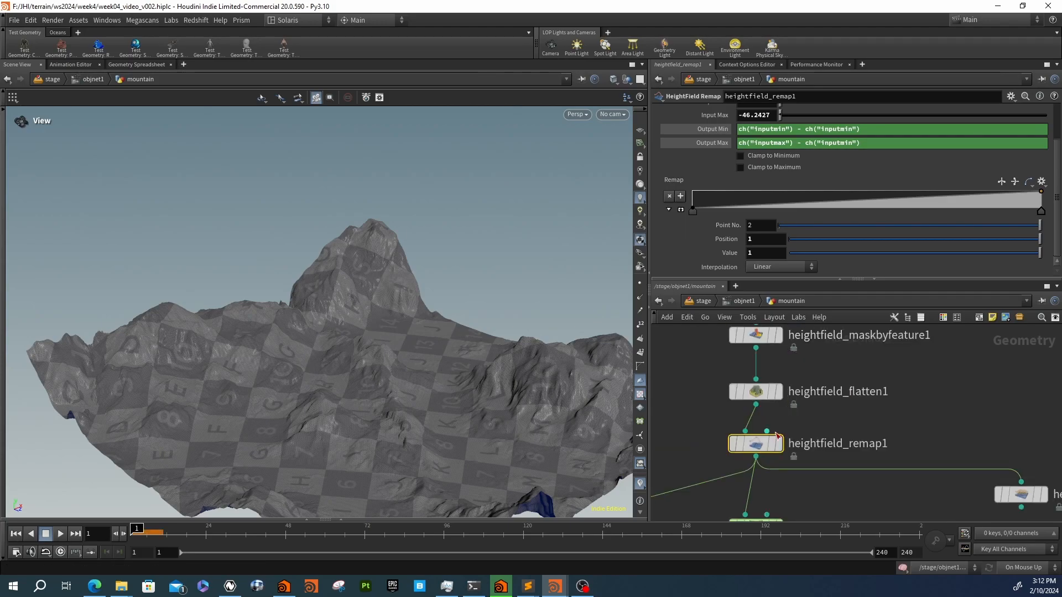
left_click(782, 441)
left_click_drag(310, 271, 608, 359)
Display heightfield_terrace2 and set its Max Step Size to 43.1
scroll(851, 437, "down", 2)
scroll(821, 448, "down", 3)
scroll(791, 388, "up", 3)
middle_click_drag(715, 344, 717, 355)
scroll(754, 404, "up", 5)
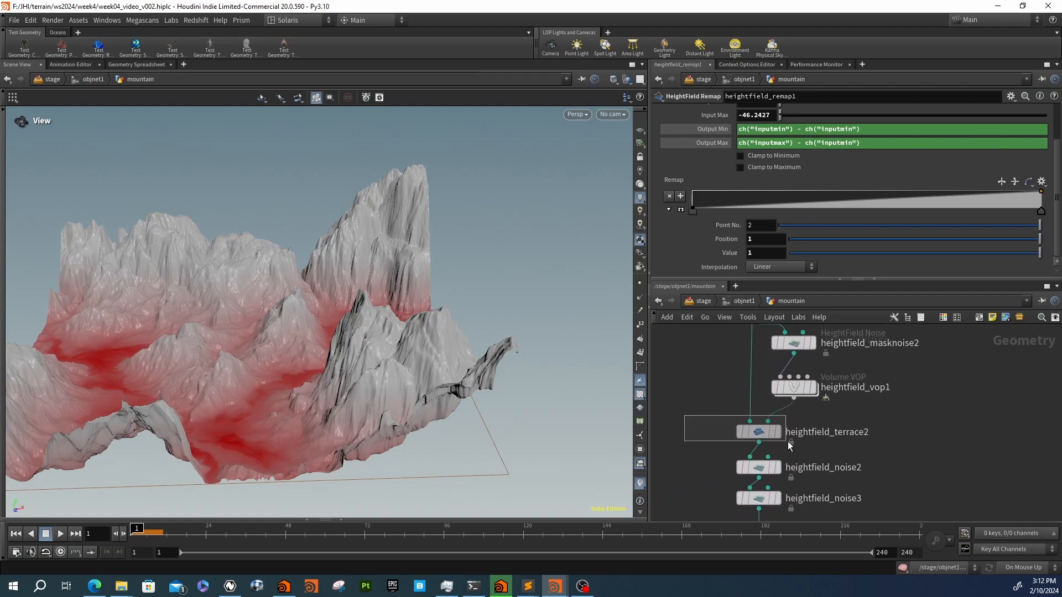
left_click(779, 437)
left_click(782, 408)
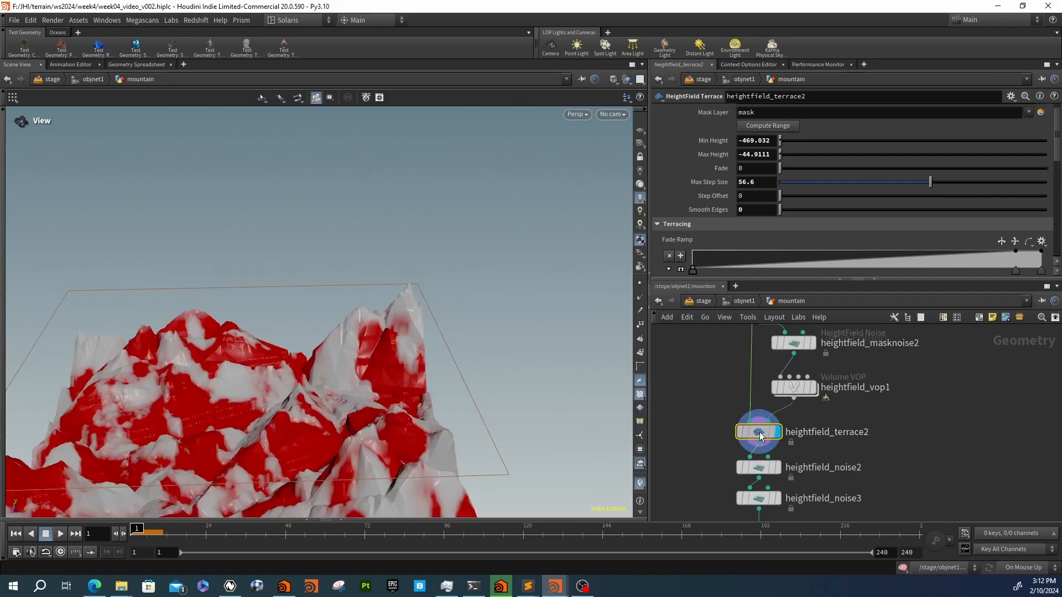
left_click_drag(542, 354, 470, 362)
left_click_drag(939, 182, 895, 186)
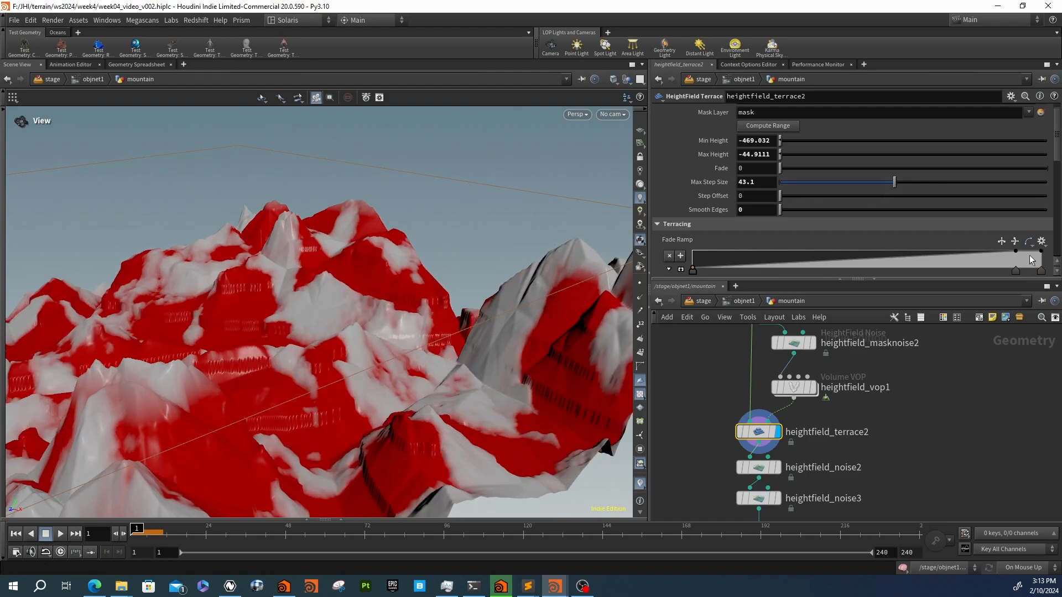
Delete the extra point near the end of heightfield_terrace2's Fade Ramp and lower the end point to the bottom
scroll(1010, 241, "down", 1)
left_click(1020, 246)
left_click(670, 243)
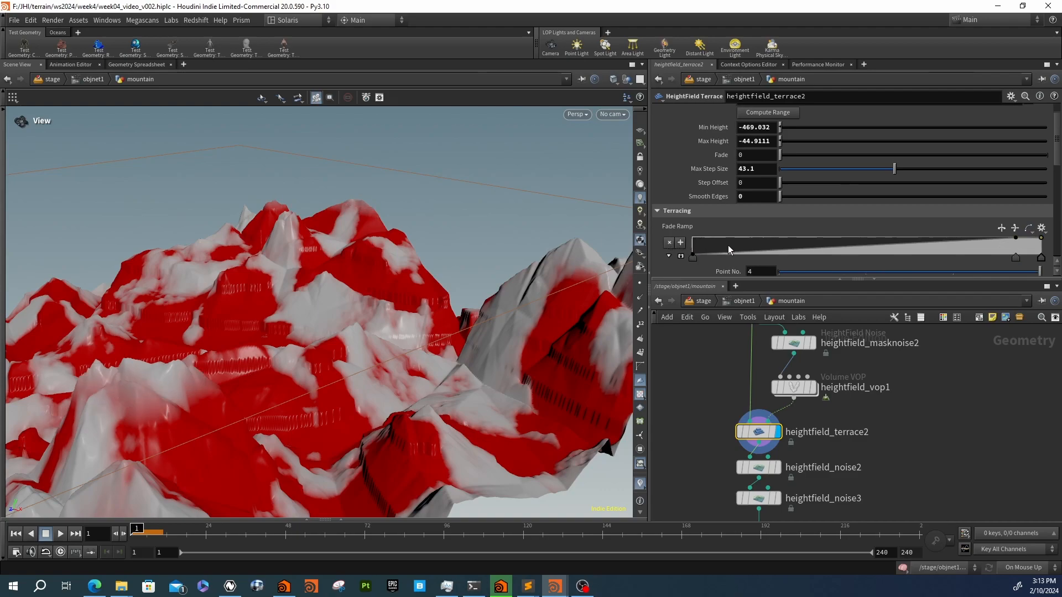
left_click(669, 242)
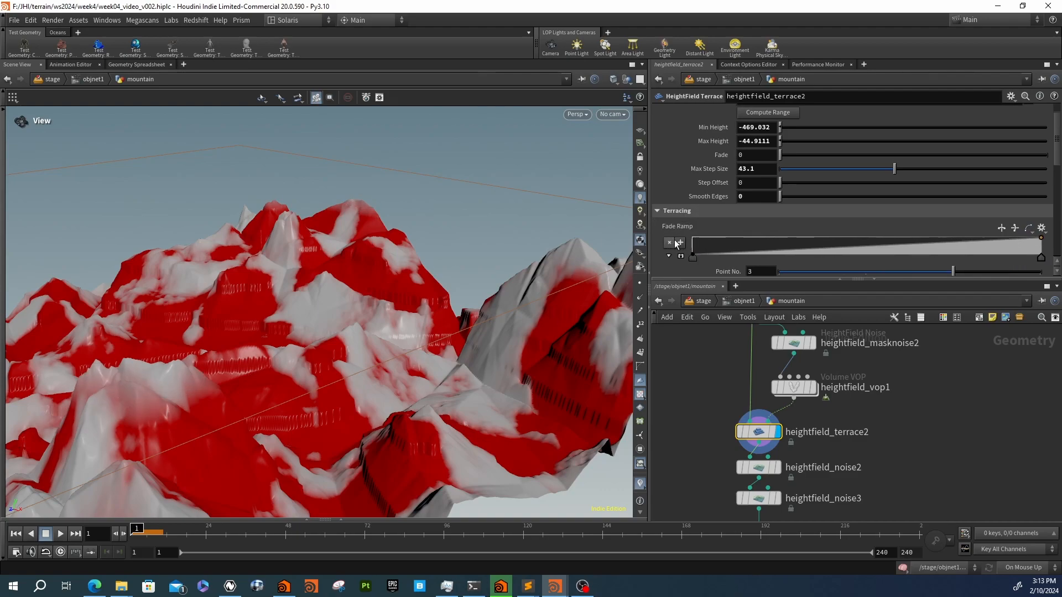
left_click_drag(1044, 244, 1041, 257)
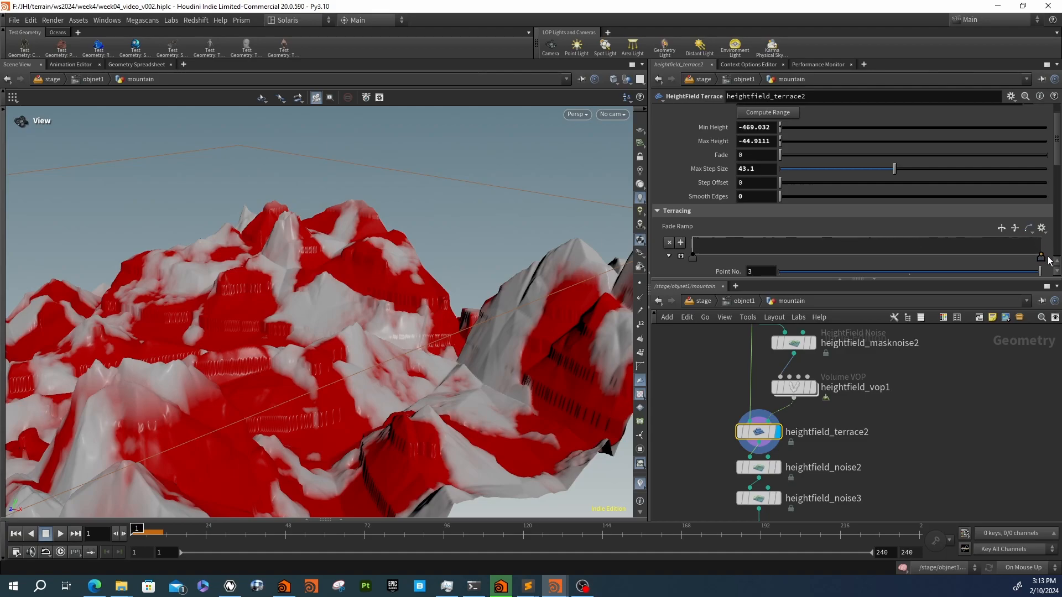
left_click_drag(348, 251, 637, 380)
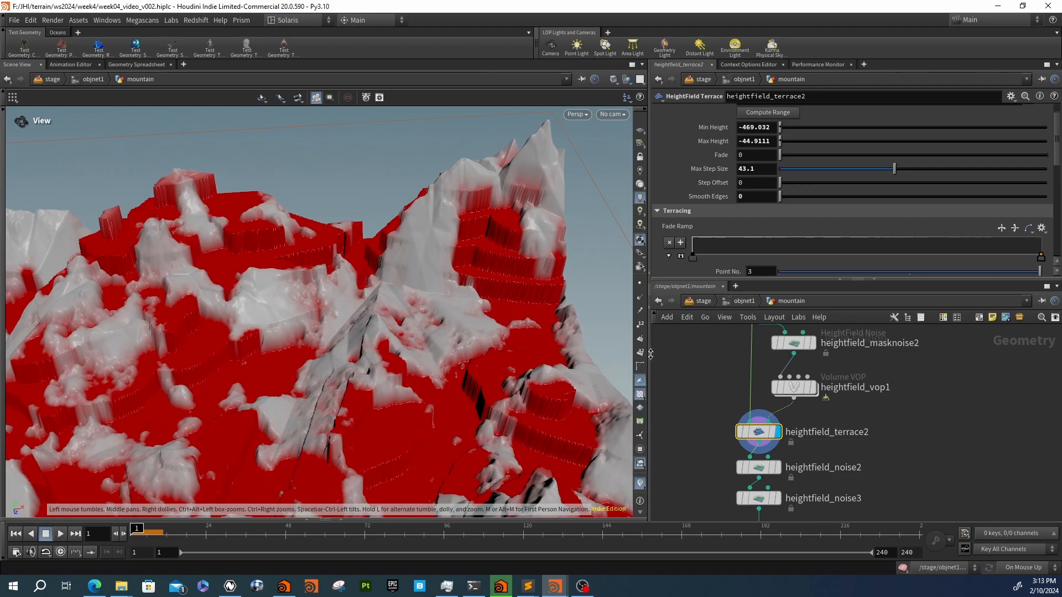
Display heightfield_distort1 and inspect the distorted terraces around the tall peak
left_click_drag(597, 239, 514, 251)
middle_click_drag(792, 517, 798, 412)
left_click(790, 473)
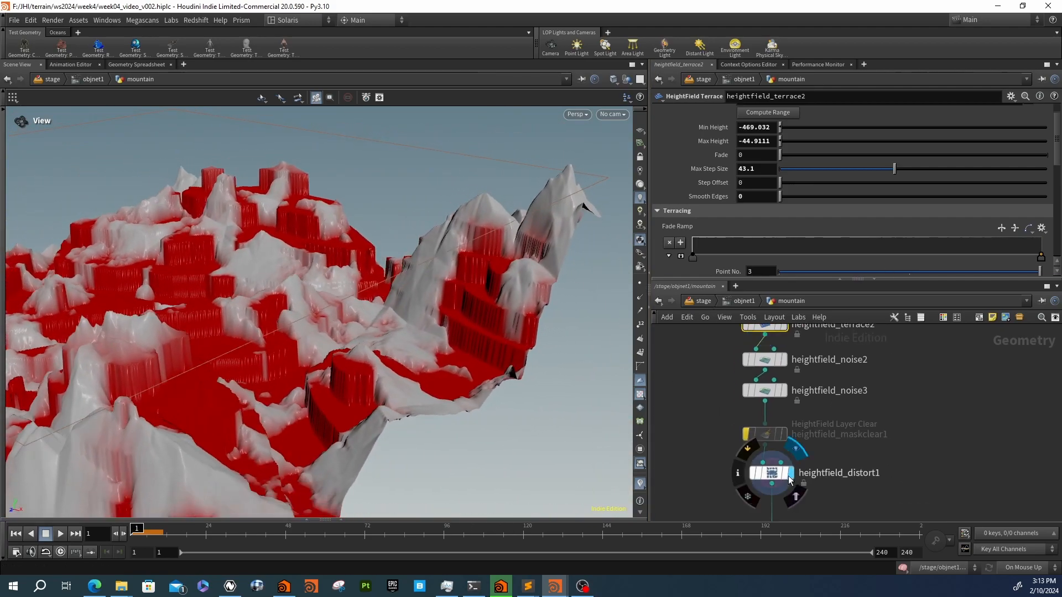
middle_click_drag(721, 477, 718, 440)
left_click_drag(439, 388, 581, 388)
Set heightfield_terrace2's Max Step Size to 79.4 and inspect its effect on the distorted terrain
middle_click_drag(675, 390, 685, 444)
scroll(691, 452, "down", 3)
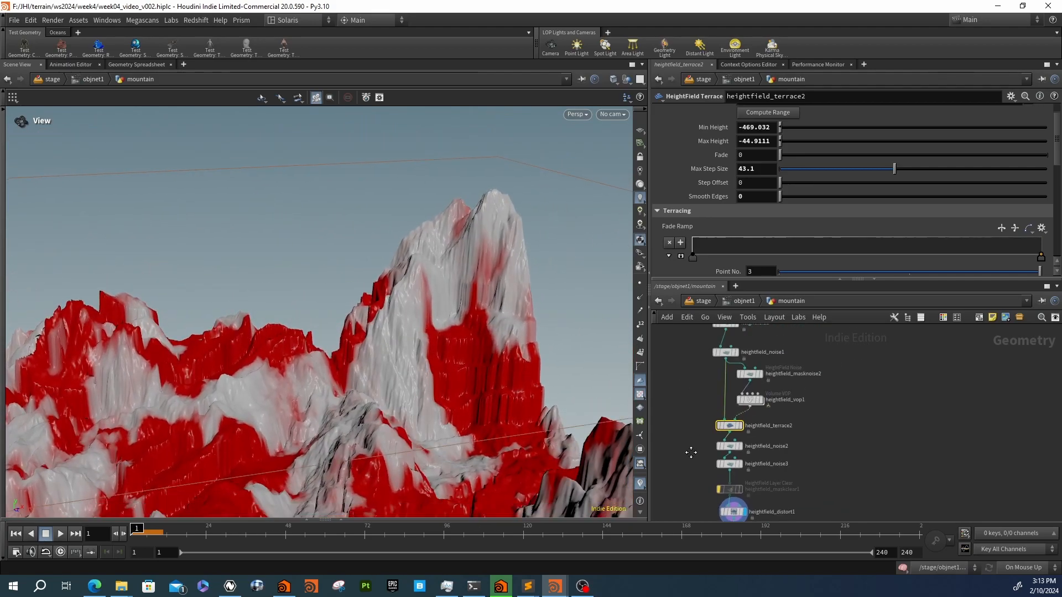
scroll(708, 374, "up", 3)
mouse_move(686, 367)
middle_mouse_down()
mouse_move(691, 374)
mouse_move(693, 352)
middle_mouse_up()
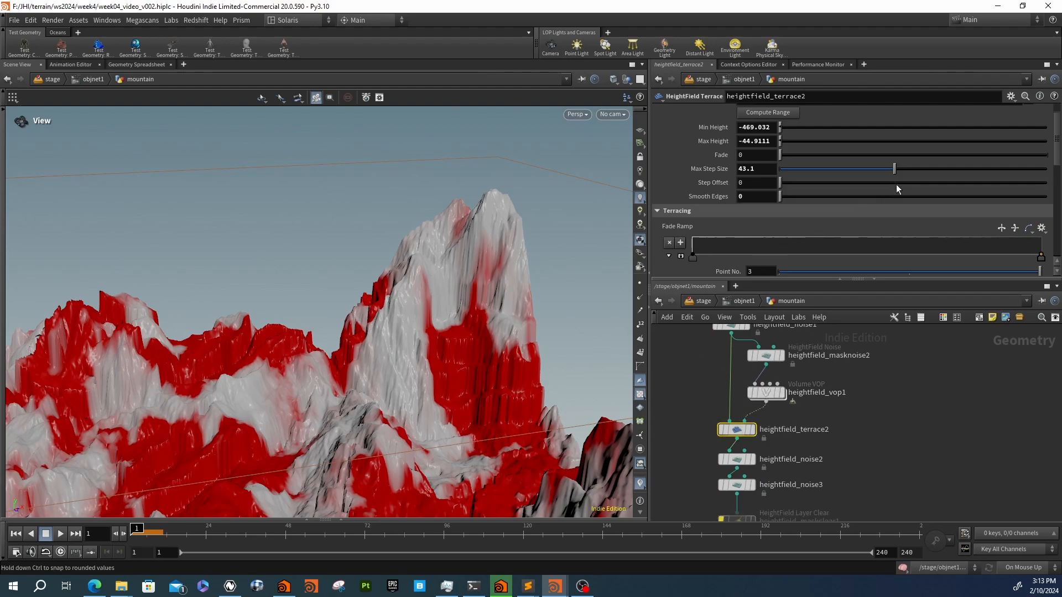
left_click_drag(920, 172, 974, 172)
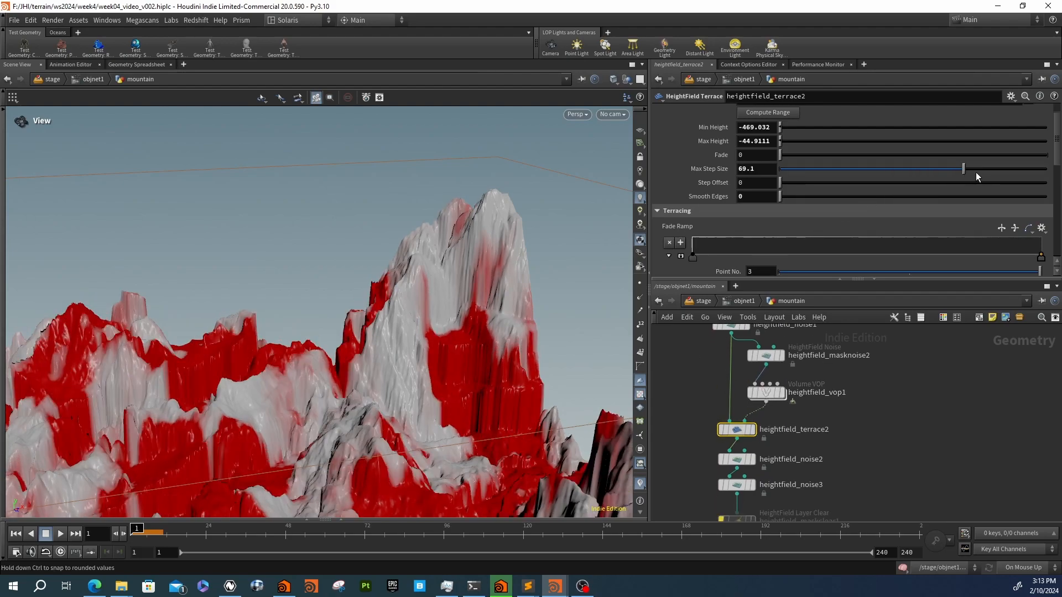
left_click_drag(387, 265, 531, 409)
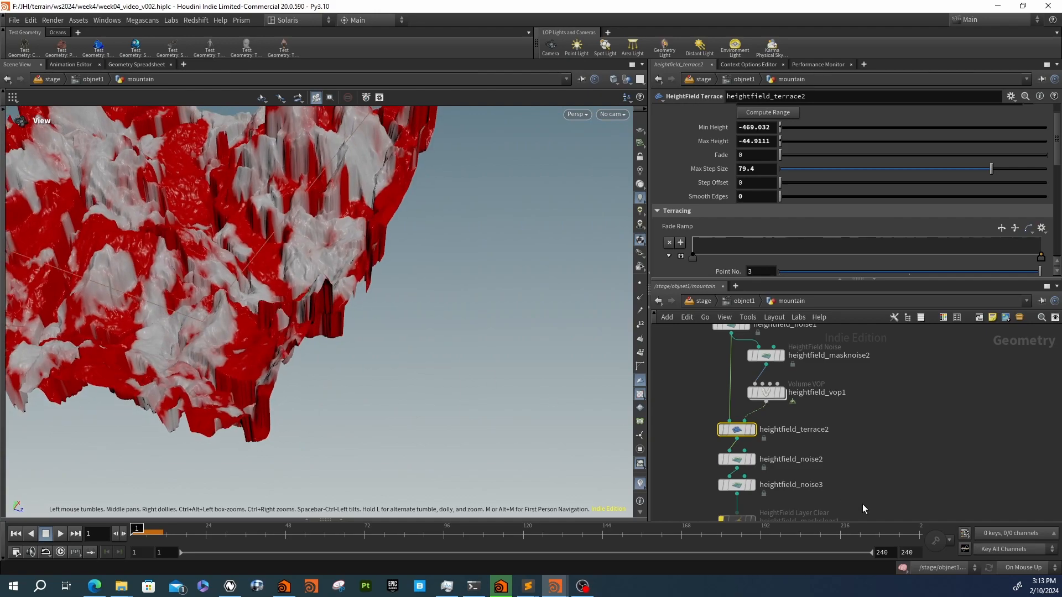
Display heightfield_erode2, reset its erosion simulation and view the whole eroded terrain
scroll(862, 454, "down", 10)
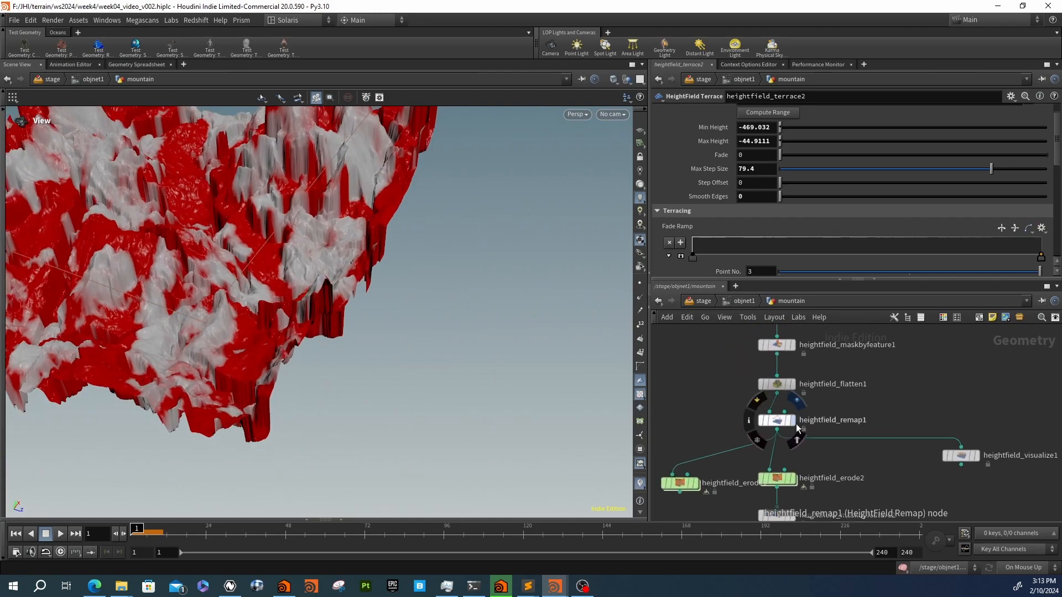
mouse_move(794, 484)
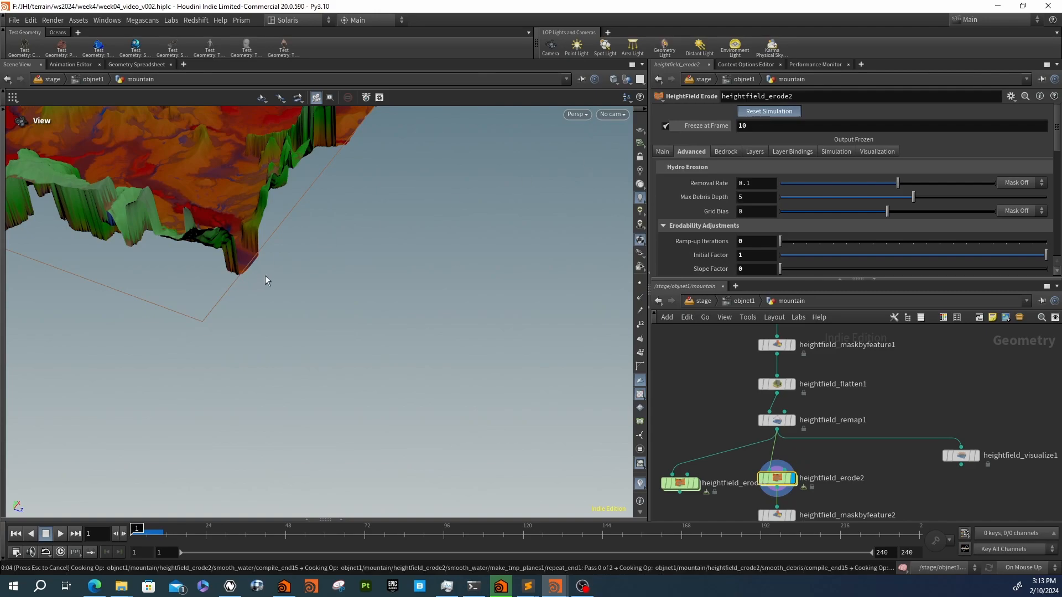
left_click_drag(277, 260, 433, 407)
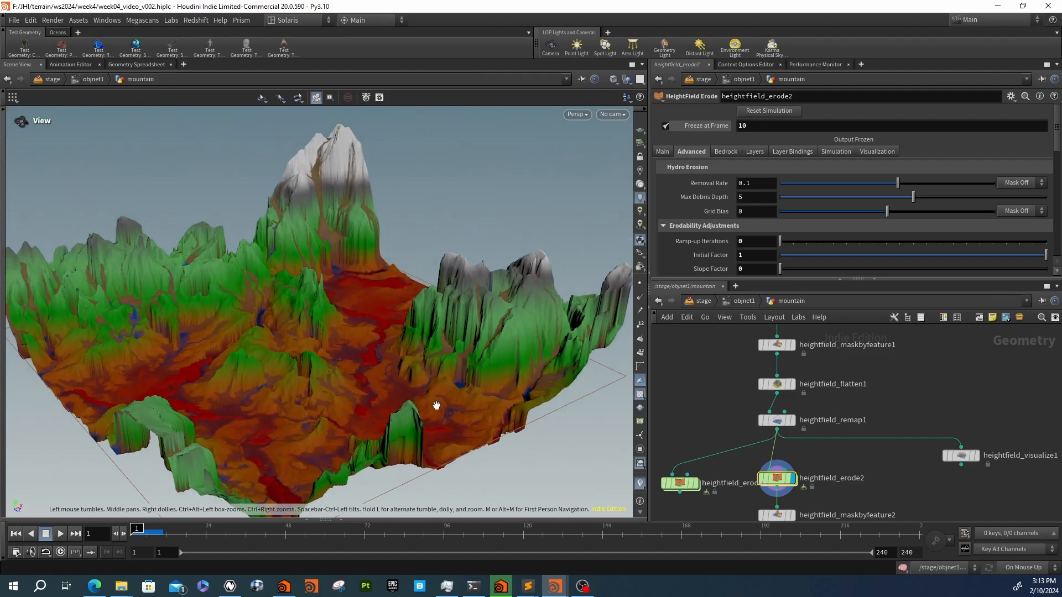
Check heightfield_remap1's input range, return to heightfield_erode2 and examine the eroded cliffs from several angles
left_click(777, 420)
scroll(709, 195, "down", 1)
scroll(788, 132, "up", 1)
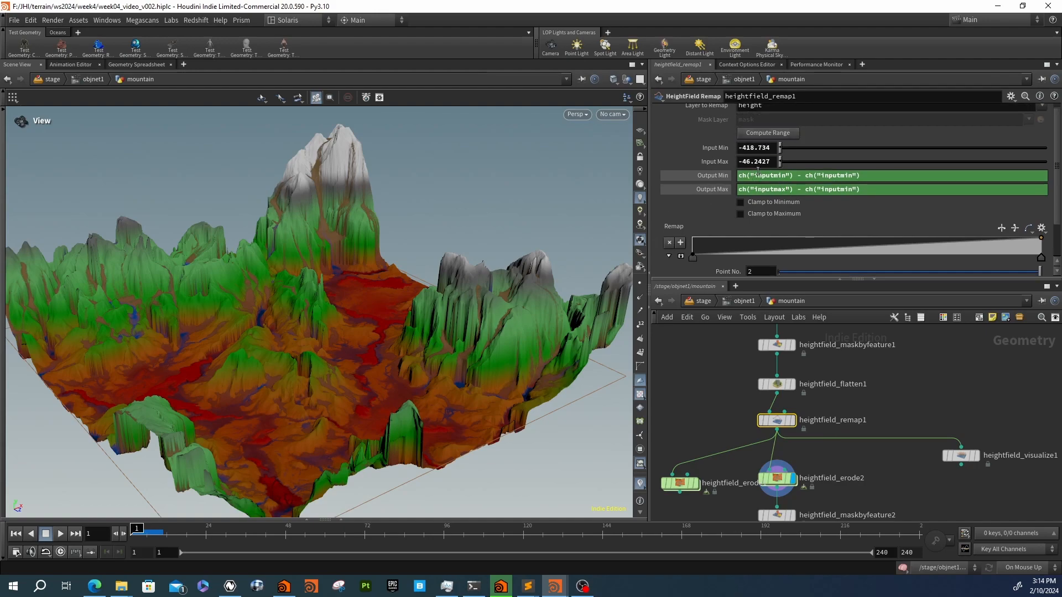
middle_click_drag(788, 485, 773, 422)
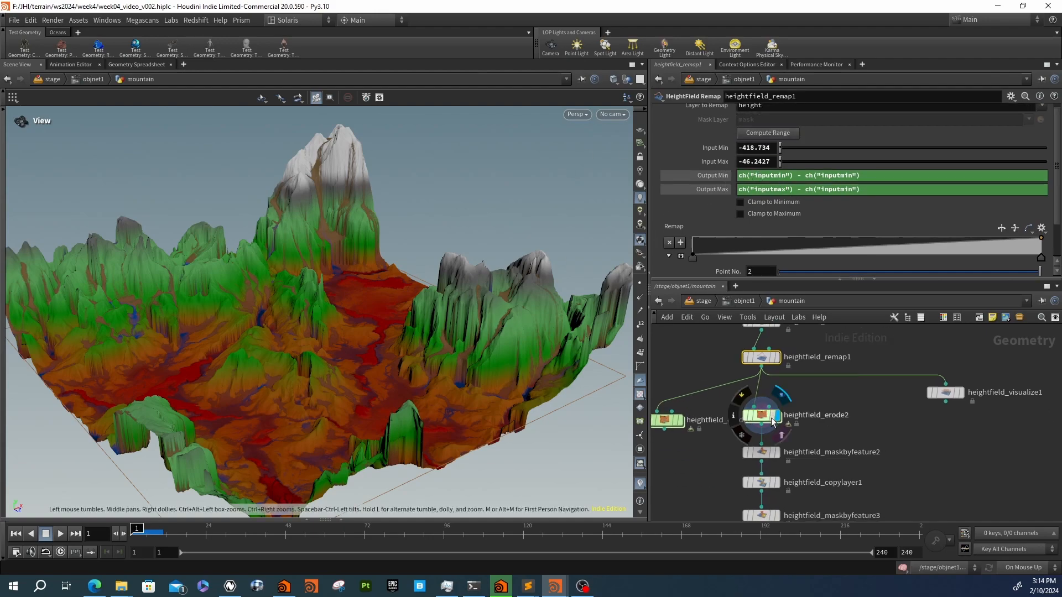
left_click(763, 416)
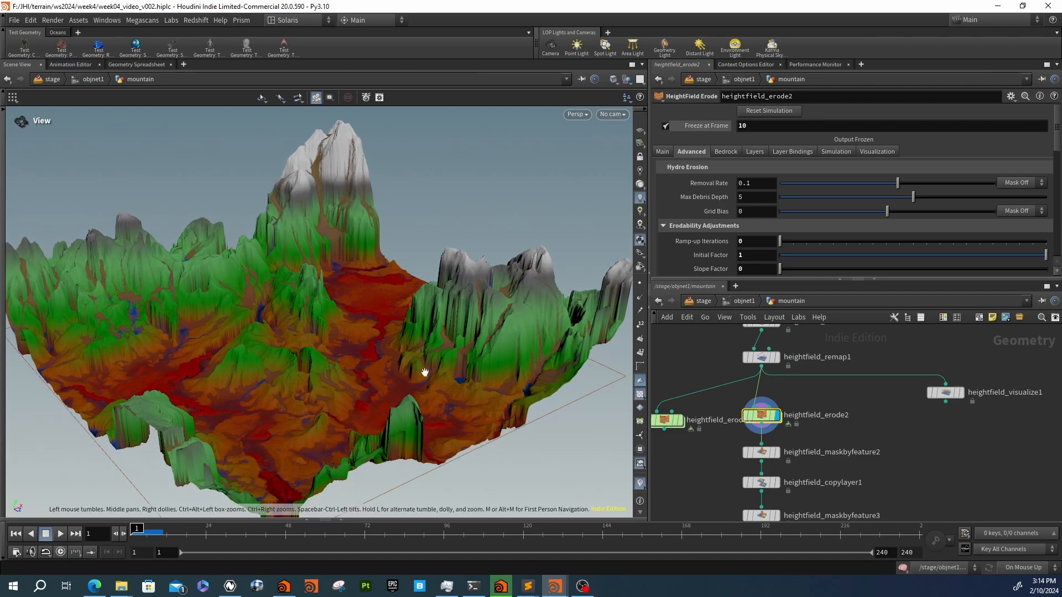
left_click_drag(371, 310, 324, 304)
right_click_drag(325, 304, 395, 325)
left_click_drag(395, 324, 287, 337)
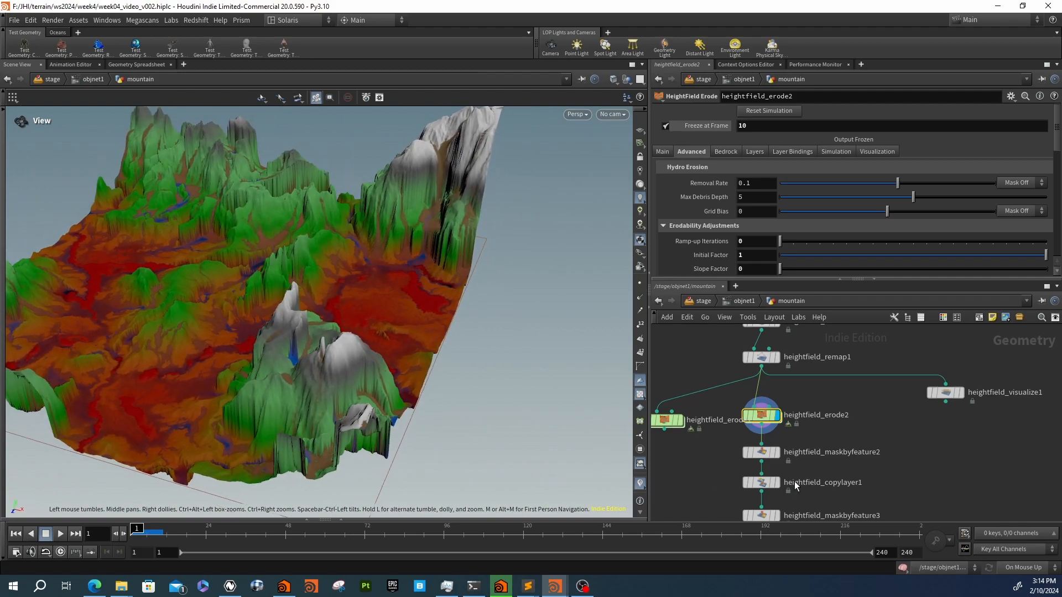
Display heightfield_noise3, heightfield_noise2 and heightfield_noise1 one after another to compare the terrain at each stage
scroll(793, 483, "down", 5)
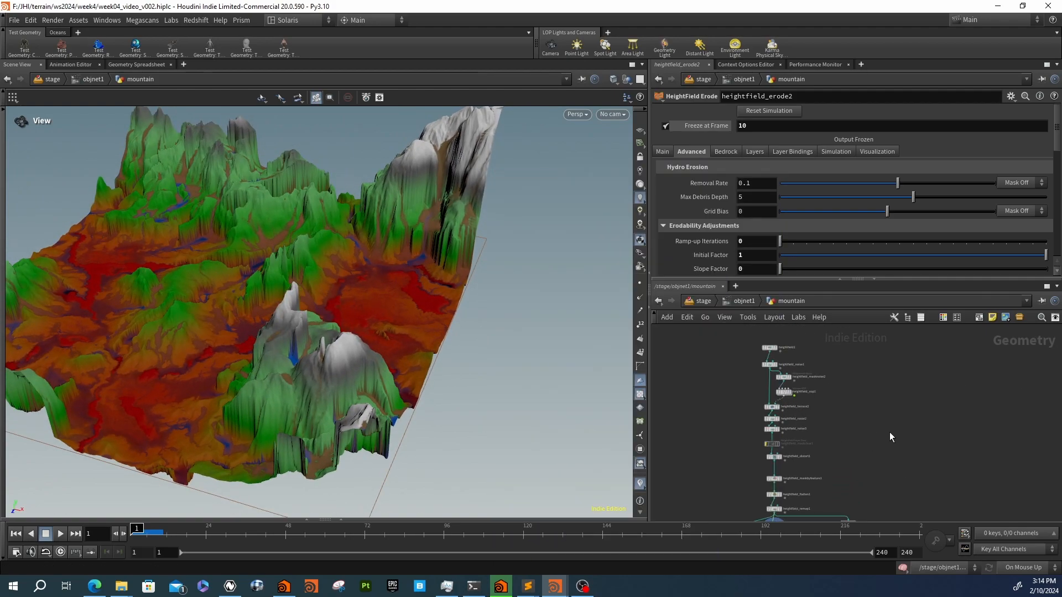
scroll(866, 466, "up", 5)
middle_click_drag(810, 443, 912, 471)
left_click(779, 420)
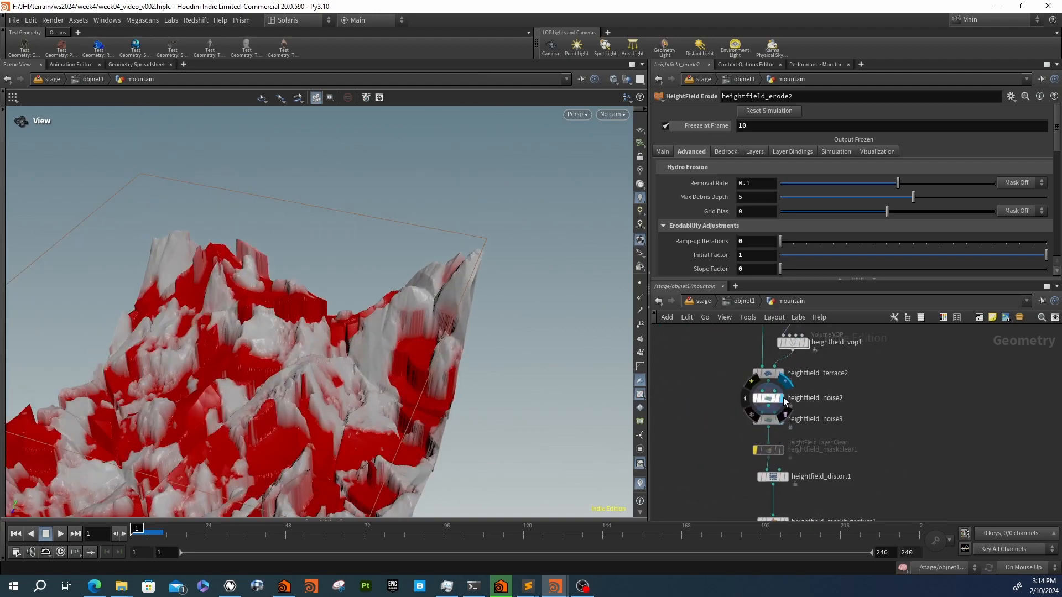
left_click(782, 398)
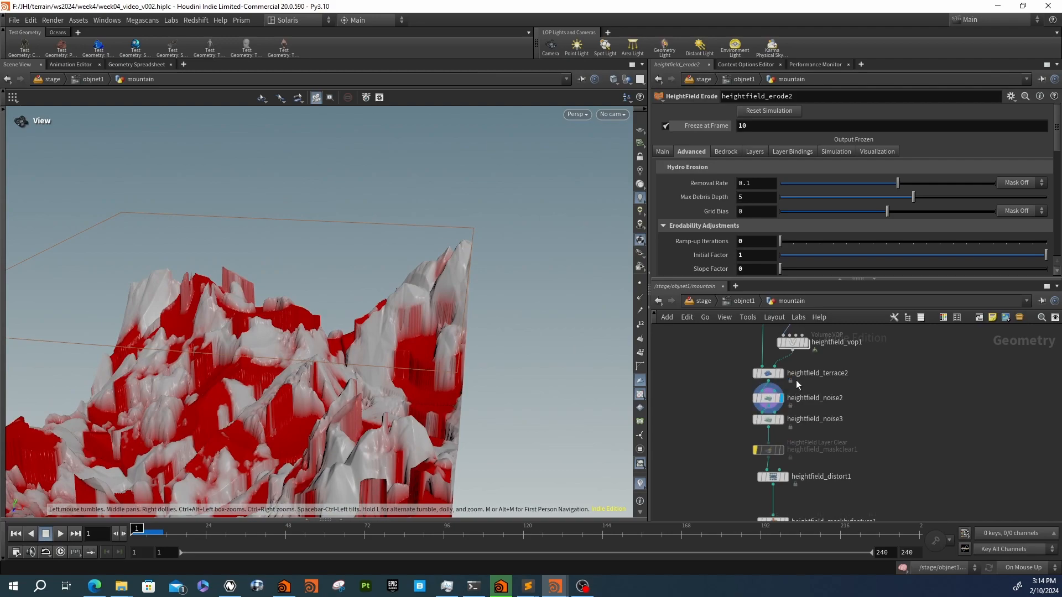
middle_click_drag(835, 360, 800, 435)
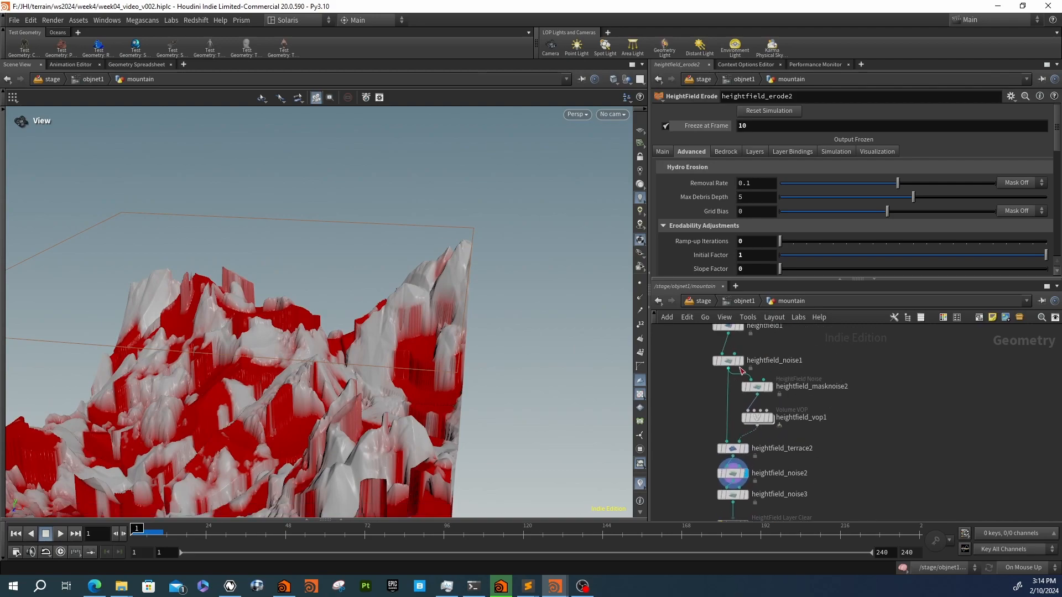
left_click(739, 362)
Add a HeightField Pattern node beside the chain, connect it to heightfield_noise1's output and display it
key("Tab")
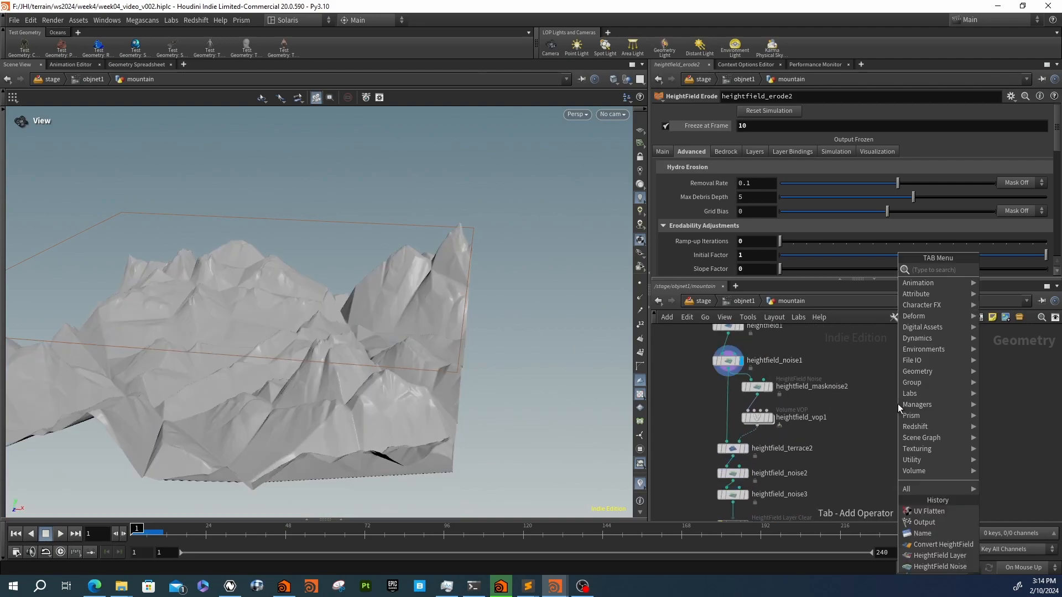
type("heipa")
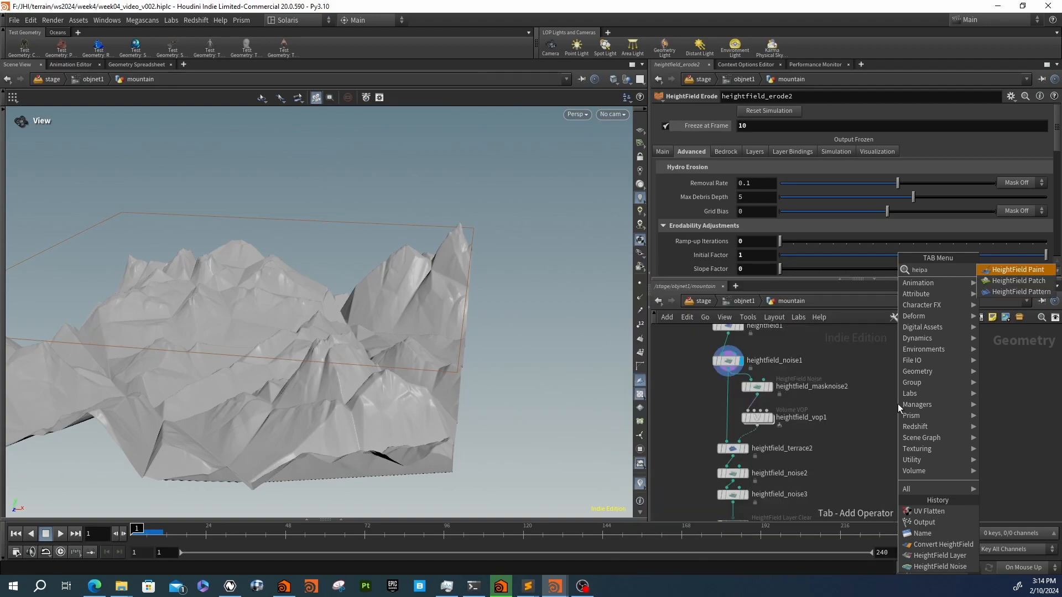
key("Down")
key("Down")
key("Return")
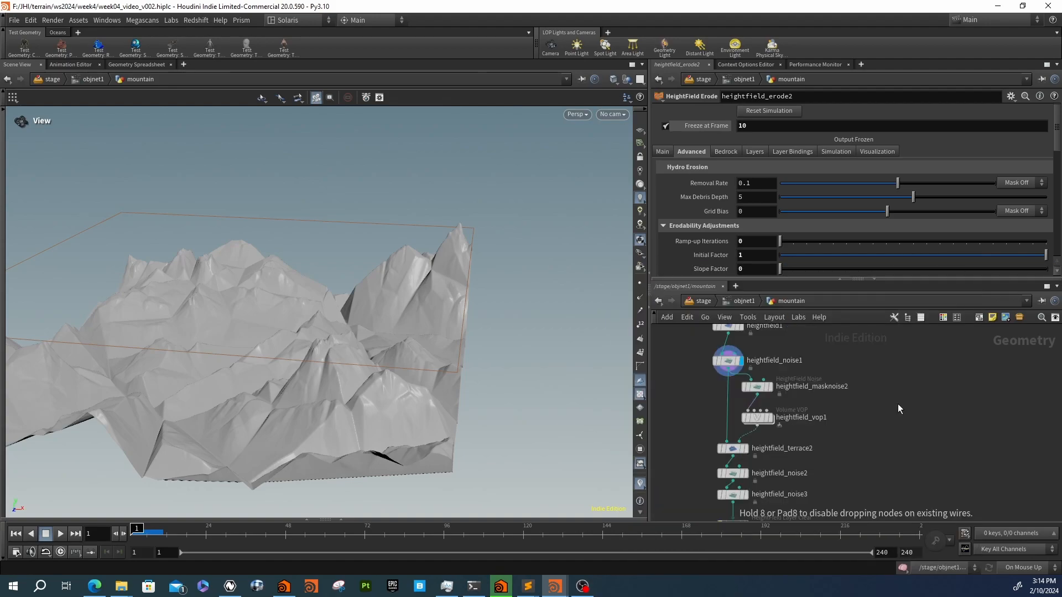
left_click(898, 404)
left_click_drag(891, 396, 728, 371)
left_click(910, 403)
left_click_drag(879, 403, 878, 395)
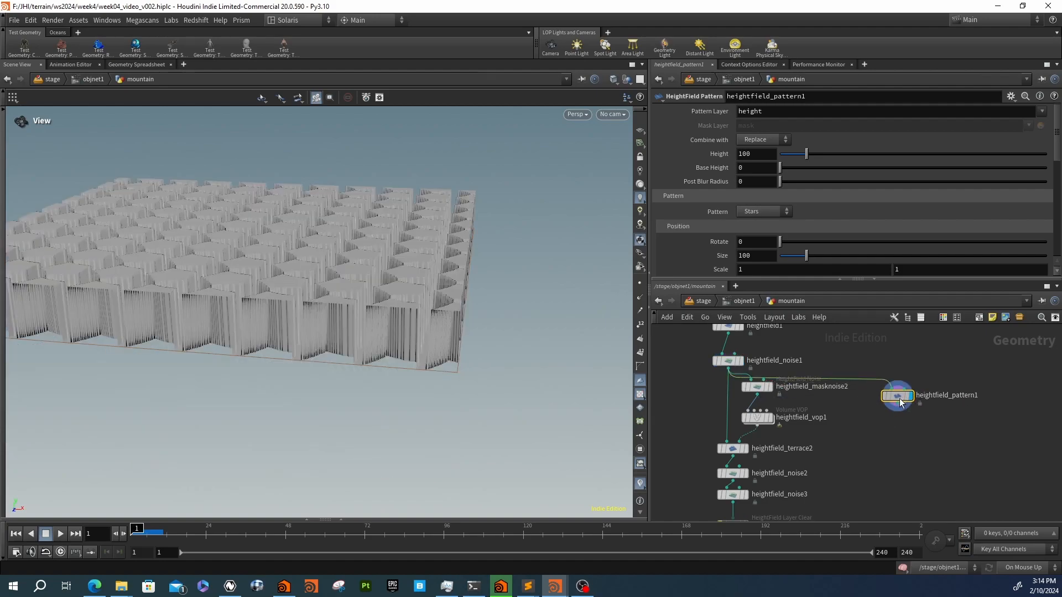
Try the Ramp shape on the HeightField Pattern node and view the resulting ridges from a low angle
left_click_drag(365, 260, 332, 309)
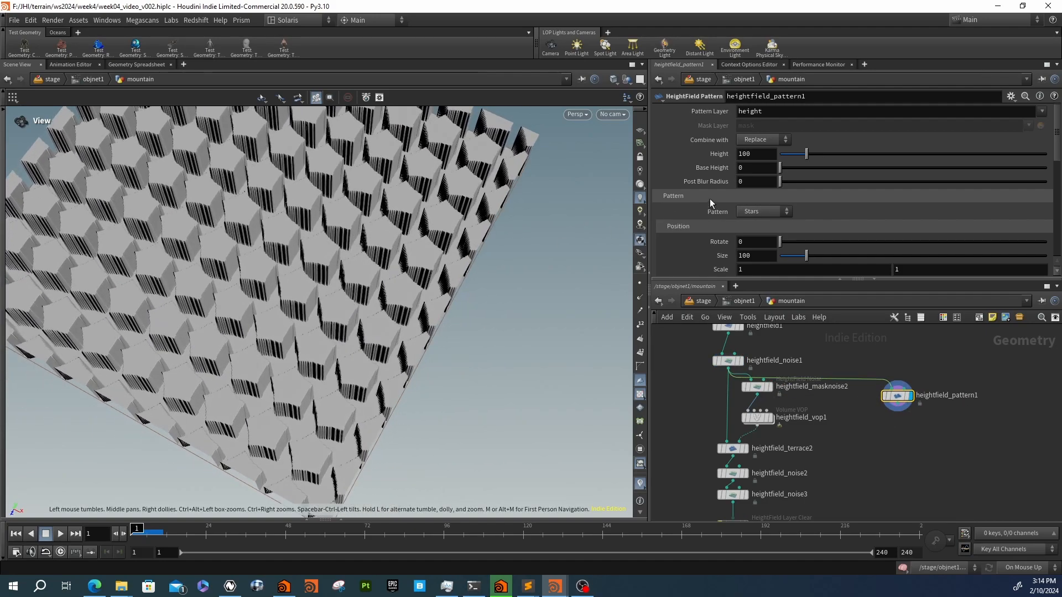
left_click(745, 212)
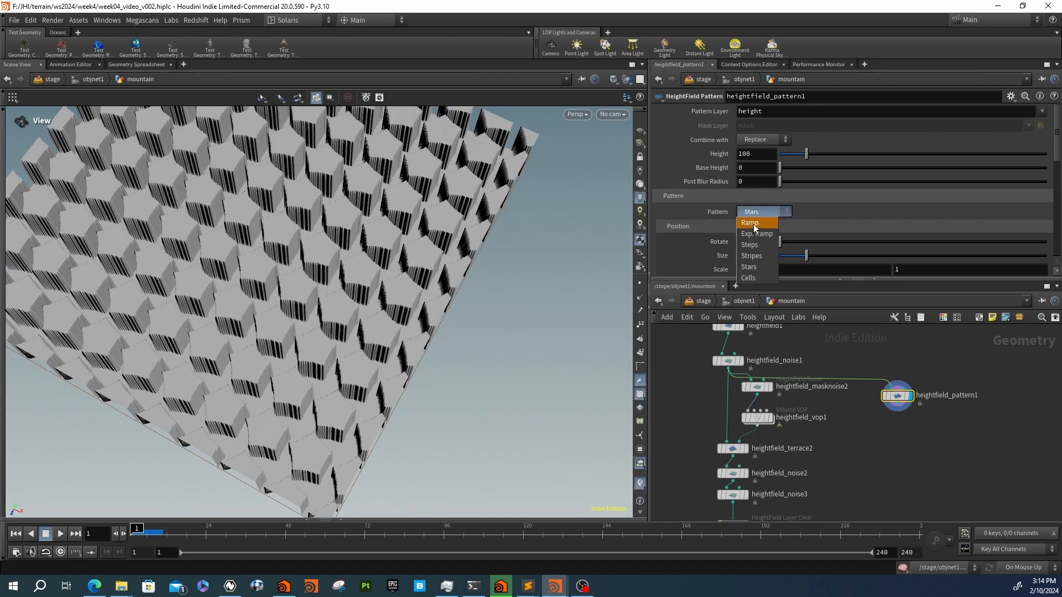
left_click(753, 224)
left_click_drag(296, 265, 189, 159)
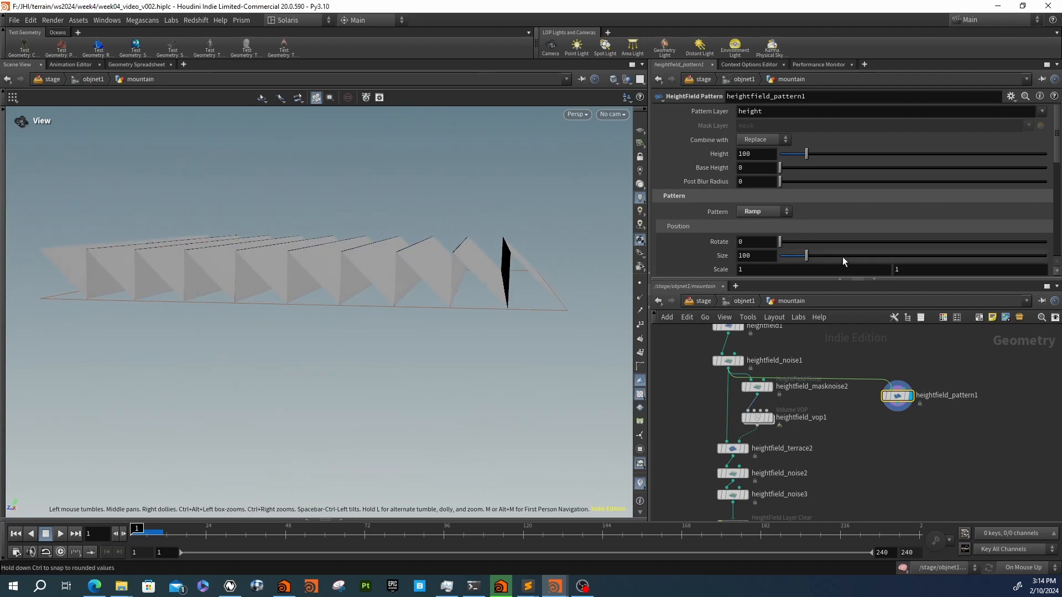
Try the Exp. Ramp shape on the HeightField Pattern node and look through its position and distortion settings
left_click(766, 211)
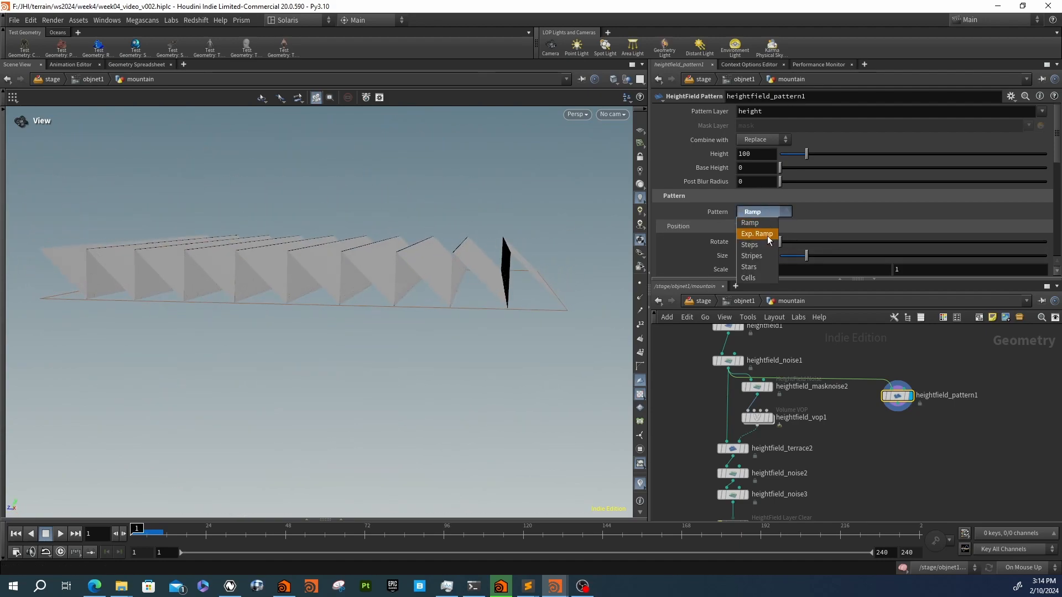
left_click(756, 234)
left_click_drag(351, 277, 354, 291)
scroll(709, 253, "down", 5)
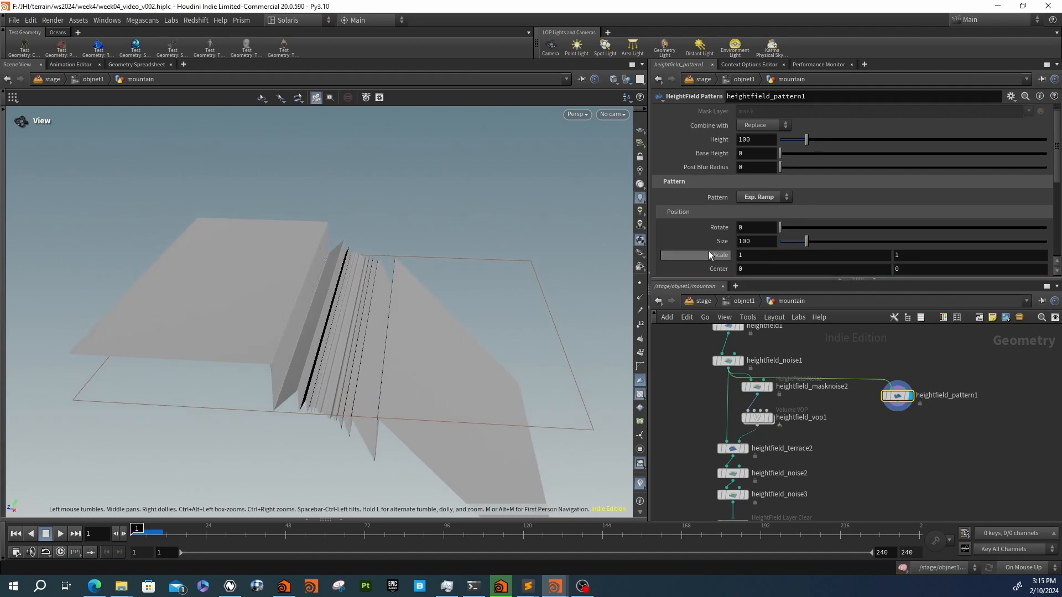
left_click(759, 139)
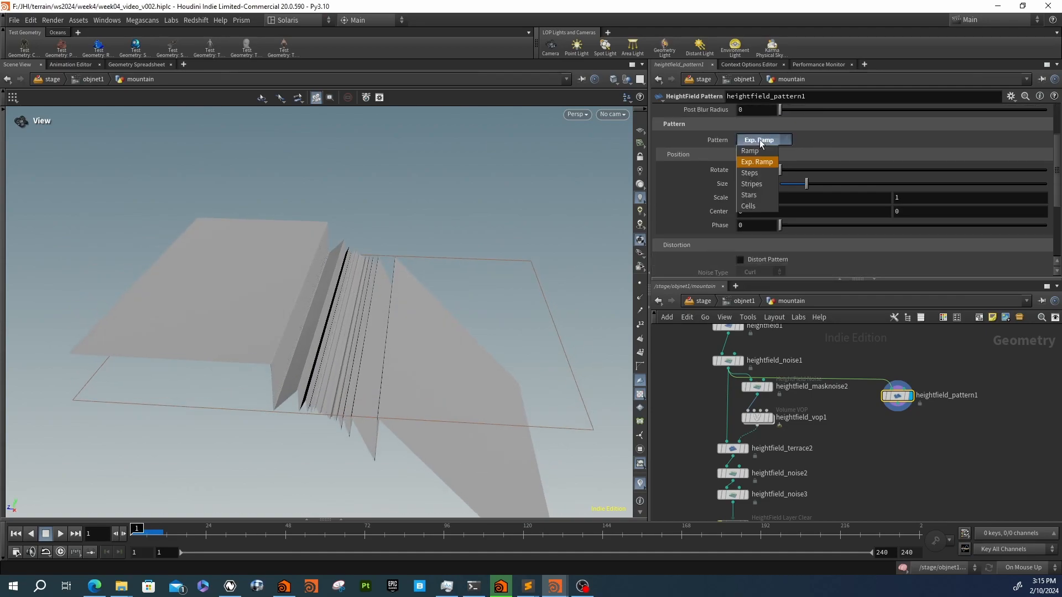
left_click(758, 139)
scroll(696, 215, "down", 8)
scroll(696, 223, "up", 10)
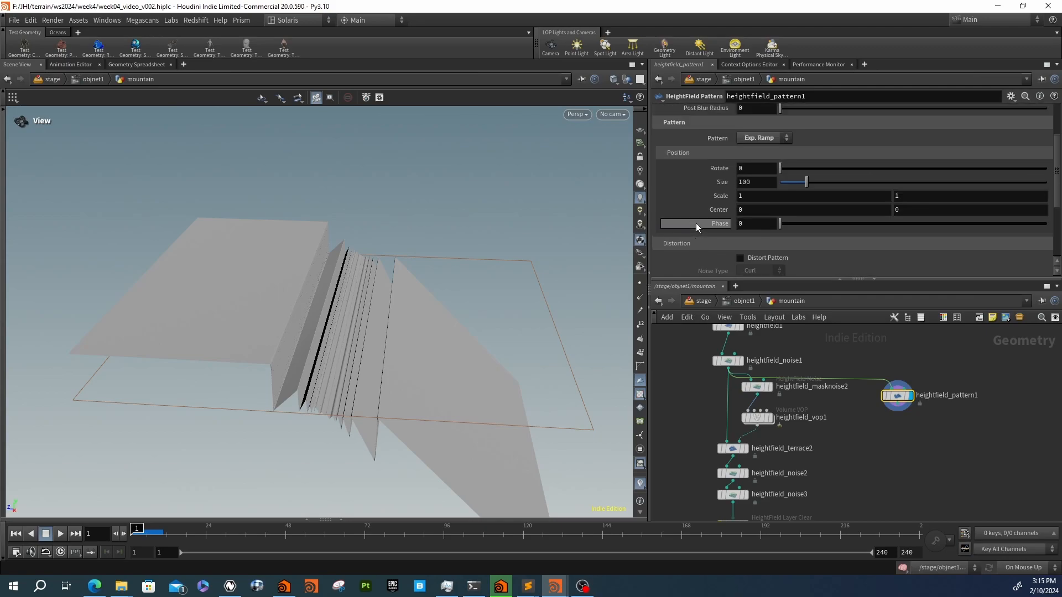
Try the Steps, Stripes, Stars and Cells shapes one after another and view the Cells layout from above
left_click(757, 210)
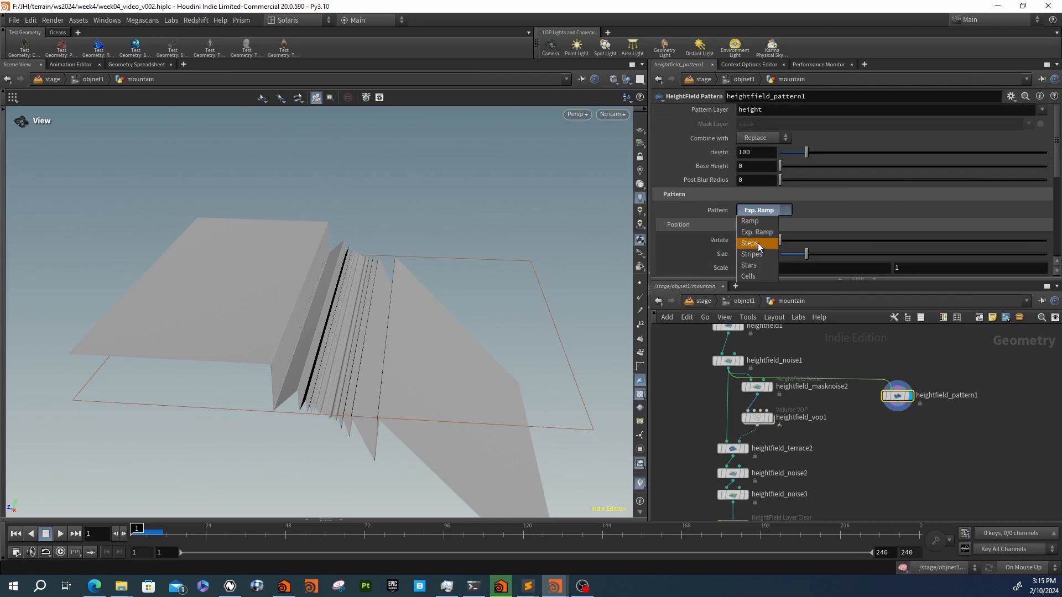
left_click(756, 239)
left_click(757, 211)
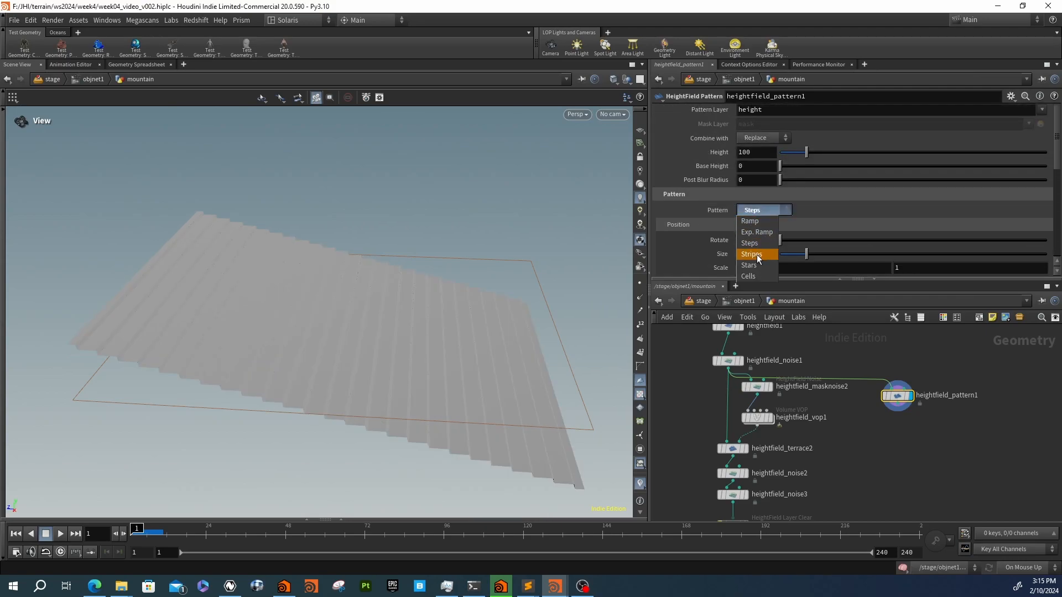
left_click(756, 250)
left_click(765, 209)
left_click(761, 261)
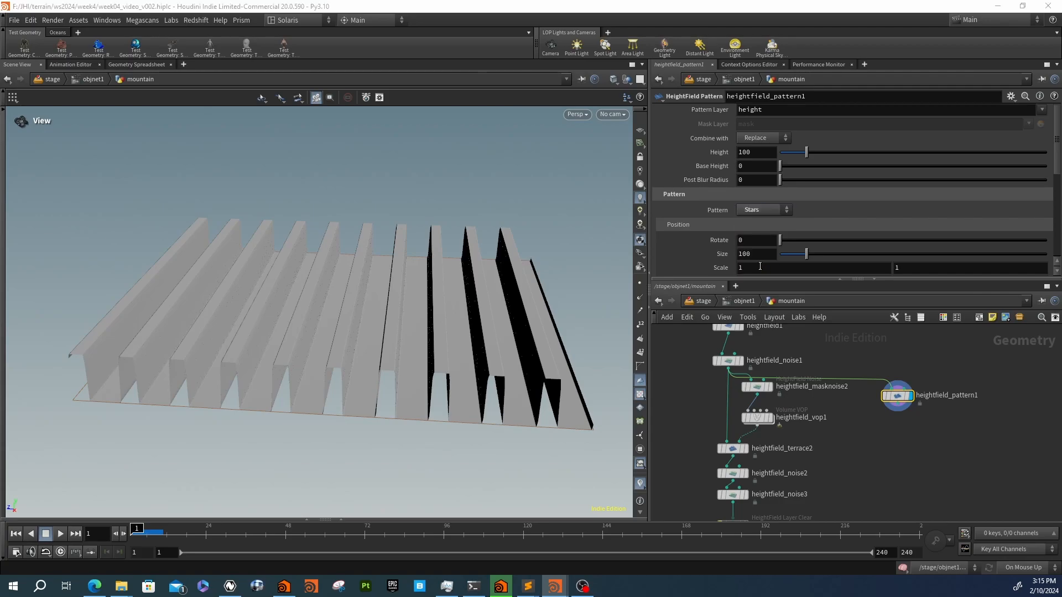
left_click(761, 211)
left_click(759, 276)
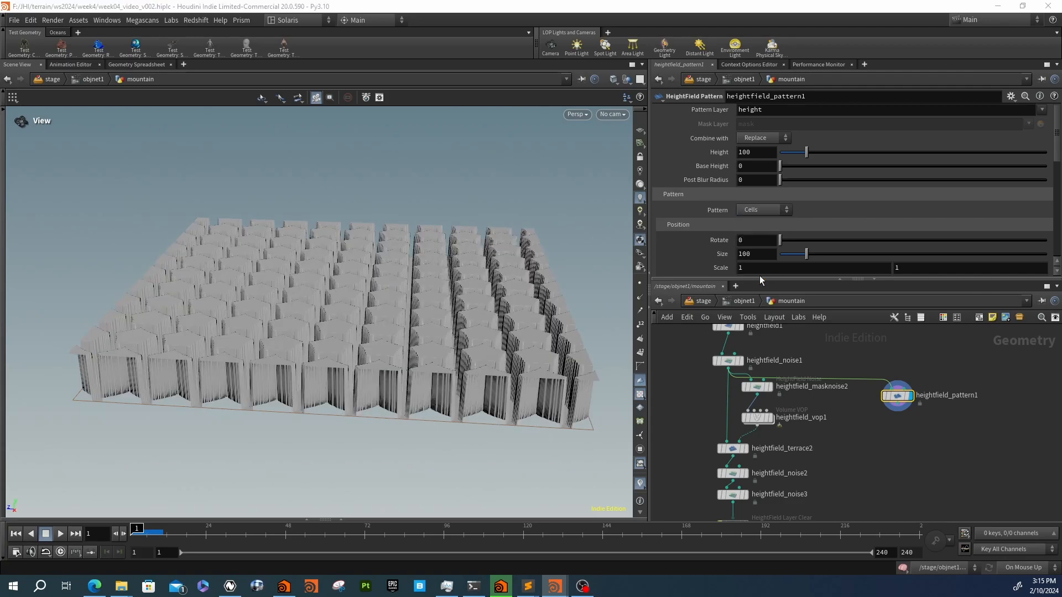
left_click_drag(334, 280, 330, 357)
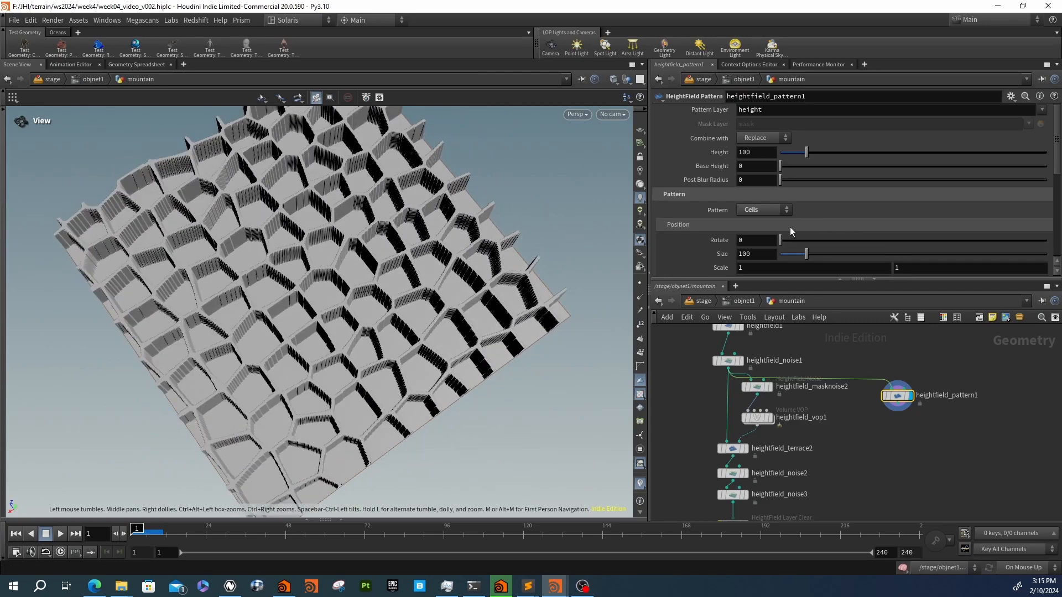
Soften the cell walls by setting the pattern's Post Blur Radius to 9.1
left_click(770, 212)
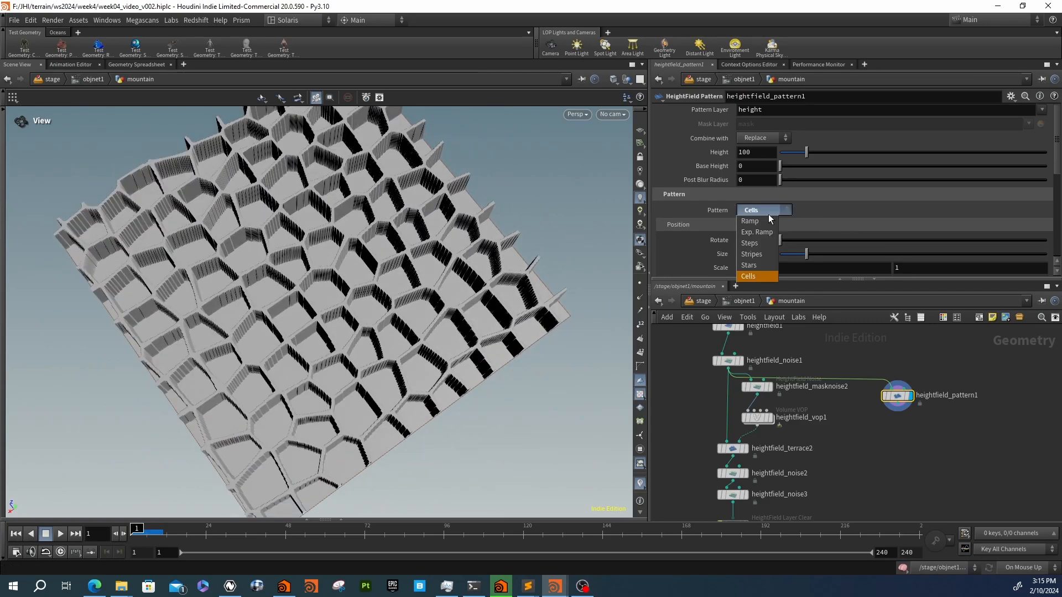
left_click(761, 211)
scroll(680, 213, "down", 3)
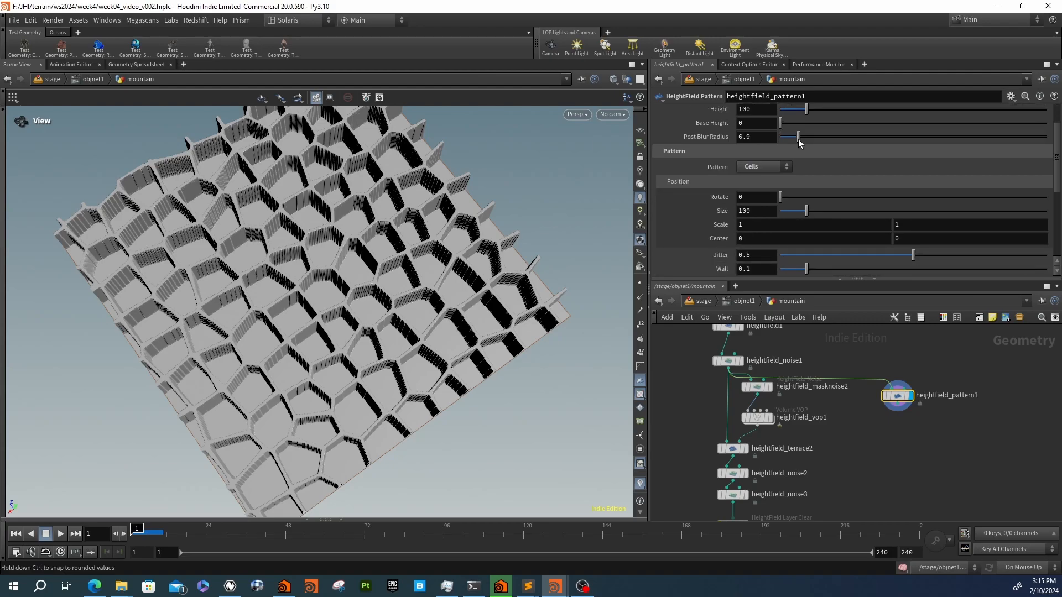
left_click_drag(780, 137, 804, 138)
left_click_drag(357, 335, 359, 301)
left_click(762, 167)
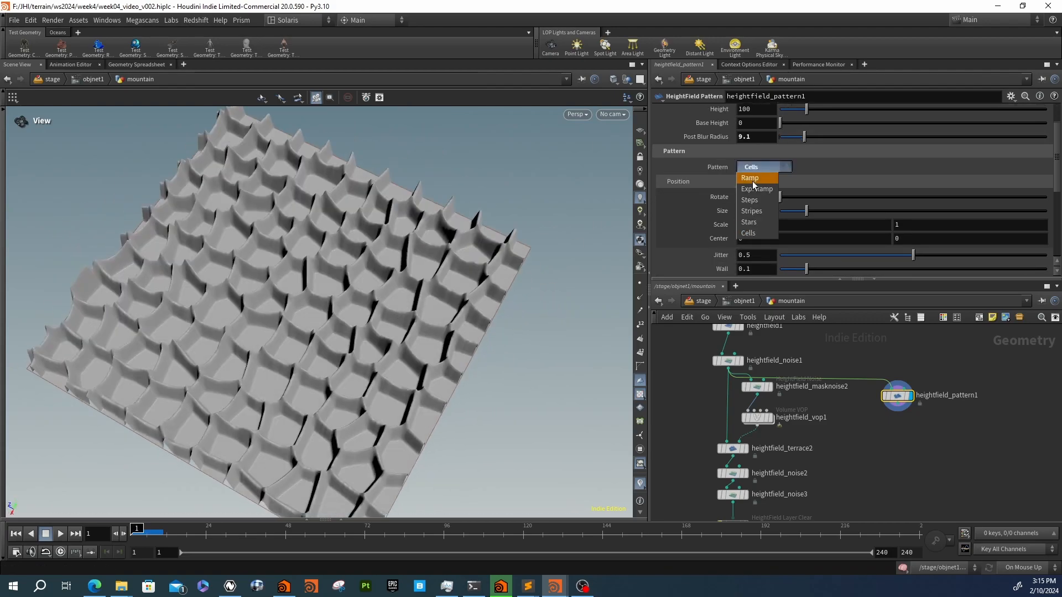
left_click(713, 170)
Try combining the cells with the incoming terrain using Add at a pattern Height of 21
scroll(713, 166, "up", 3)
left_click(762, 140)
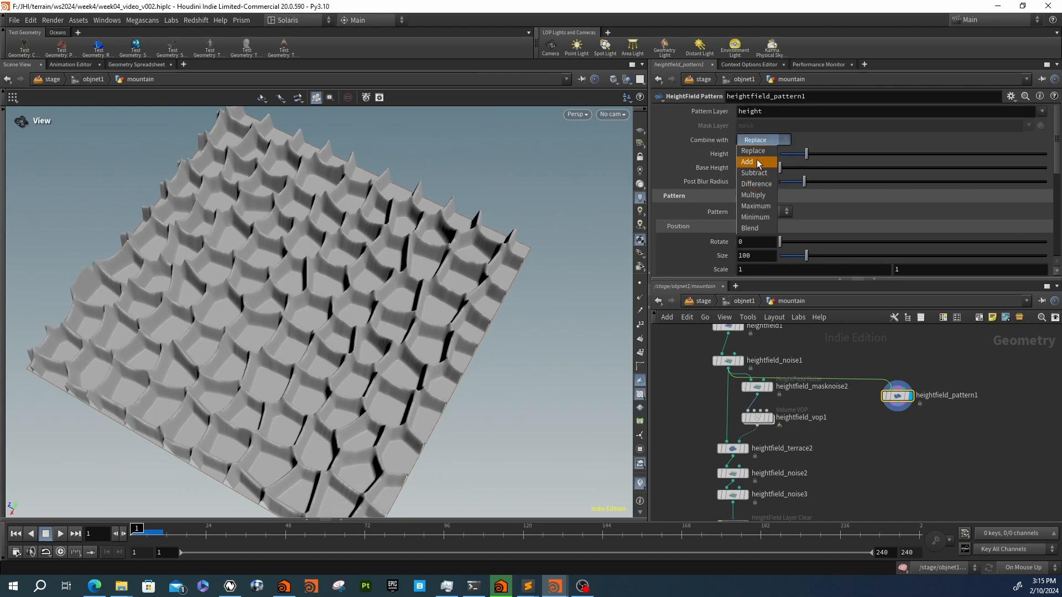
left_click(752, 161)
left_click_drag(417, 223, 332, 288)
left_click_drag(800, 155, 785, 157)
mouse_move(385, 221)
left_mouse_down()
mouse_move(382, 183)
mouse_move(398, 221)
left_mouse_up()
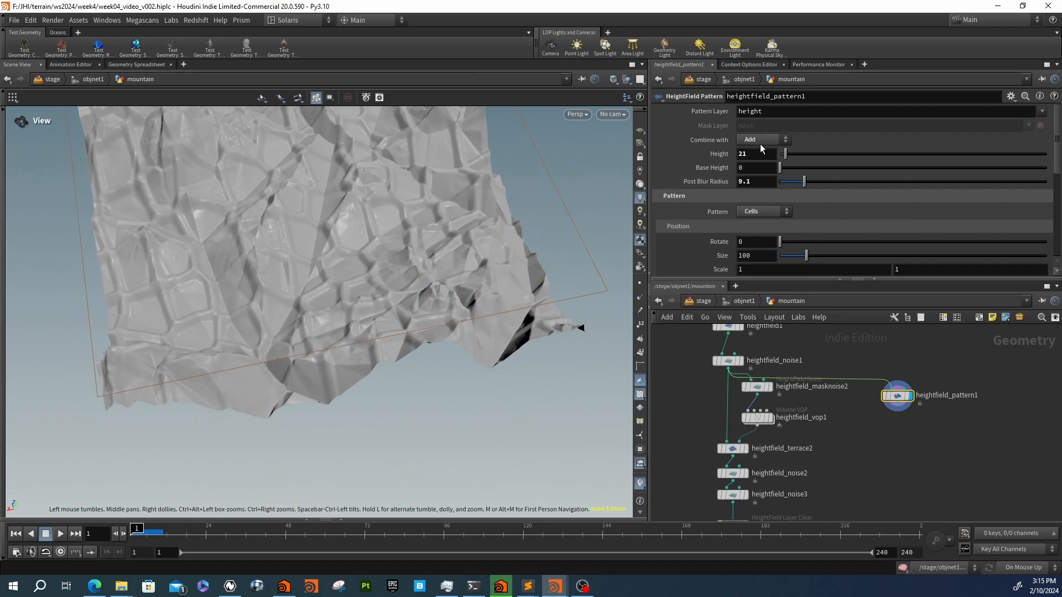
Set the pattern shape to Ramp and combine it with Replace so only the ramp shows
left_click(750, 212)
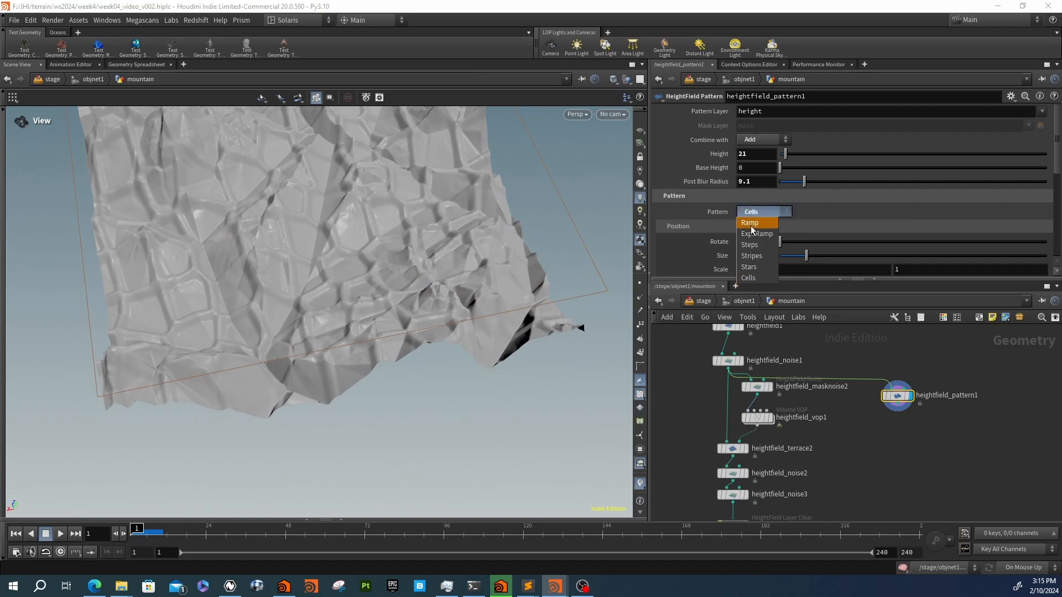
left_click(750, 224)
left_click(761, 138)
left_click(754, 142)
left_click_drag(414, 241, 590, 223)
Reshape the Ramp Remapping curve into a V by raising its start point and adding a low point near the middle
scroll(671, 220, "down", 2)
scroll(672, 220, "down", 5)
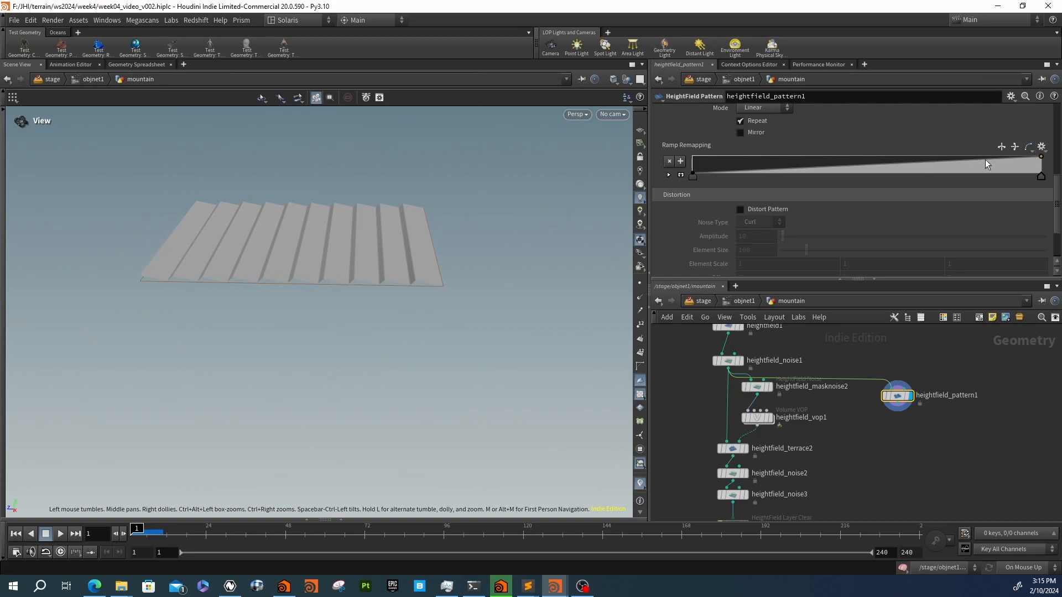
left_click_drag(692, 175, 687, 147)
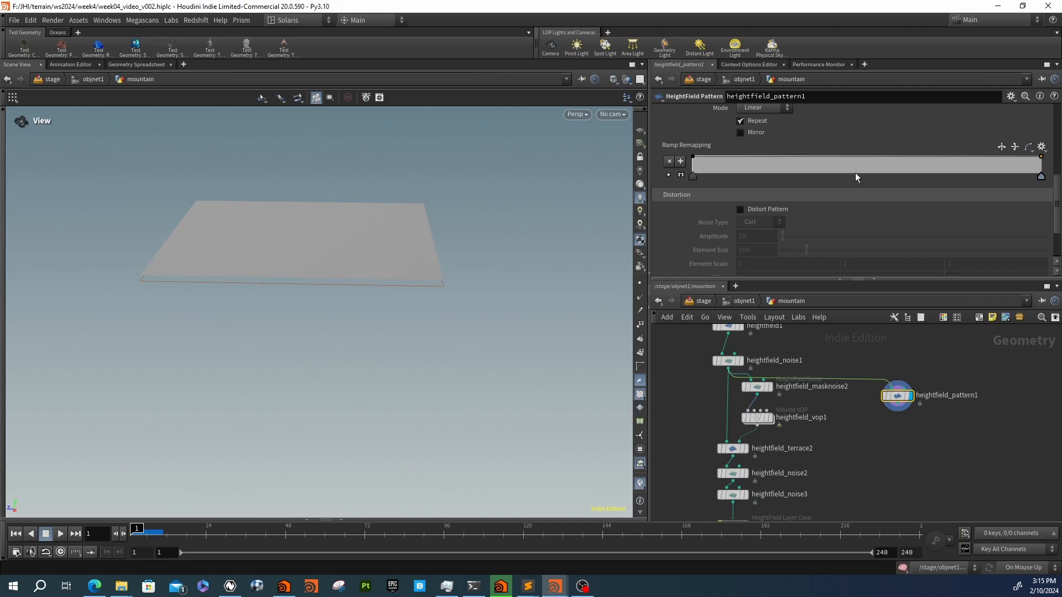
left_click_drag(855, 175, 847, 176)
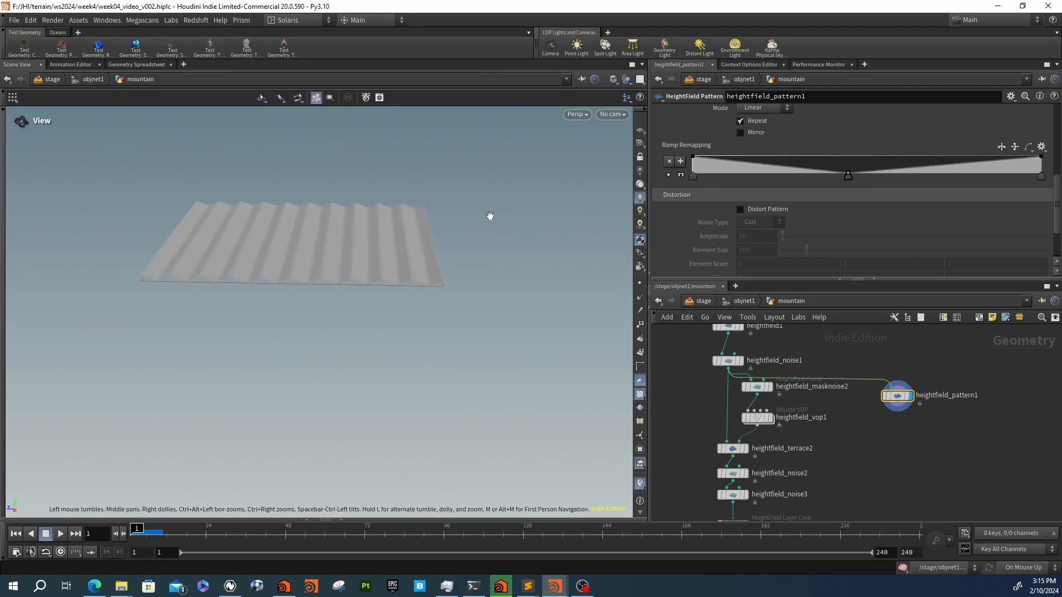
Turn off Repeat for the ramp, then set its Size to 318 and Phase to 0.41
left_click(741, 121)
scroll(734, 217, "up", 3)
left_click_drag(813, 131, 866, 139)
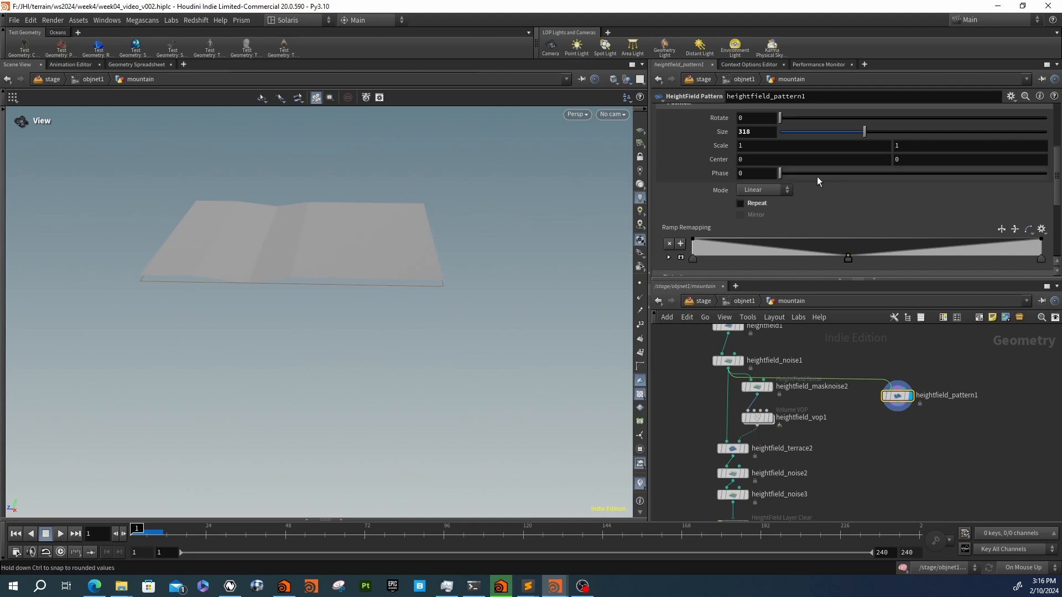
left_click_drag(828, 175, 889, 176)
scroll(711, 184, "up", 5)
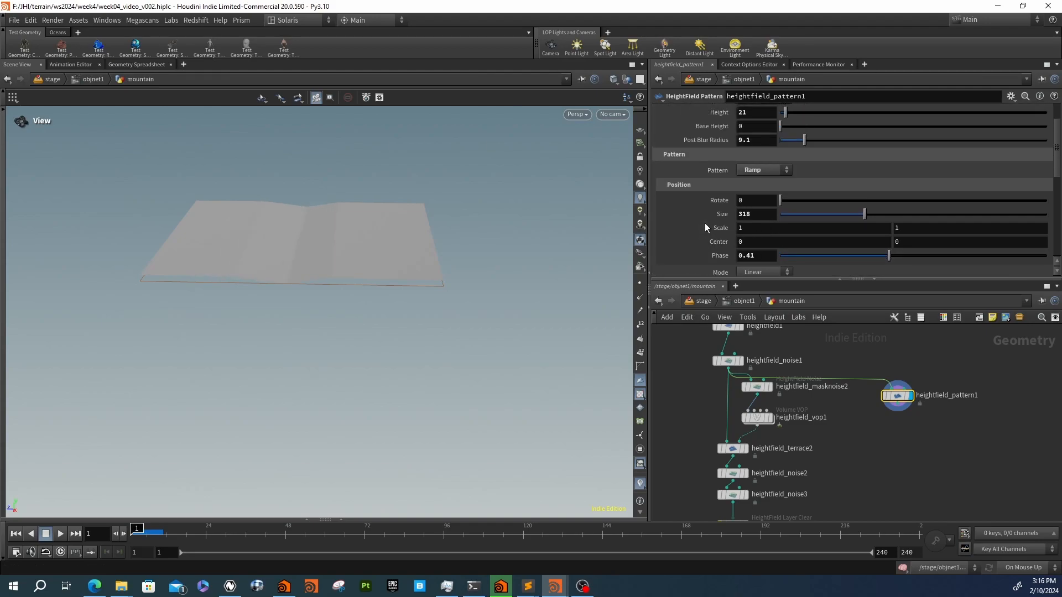
Set the pattern Height to 341 and combine it with the noise terrain using Difference
left_click_drag(785, 154, 872, 158)
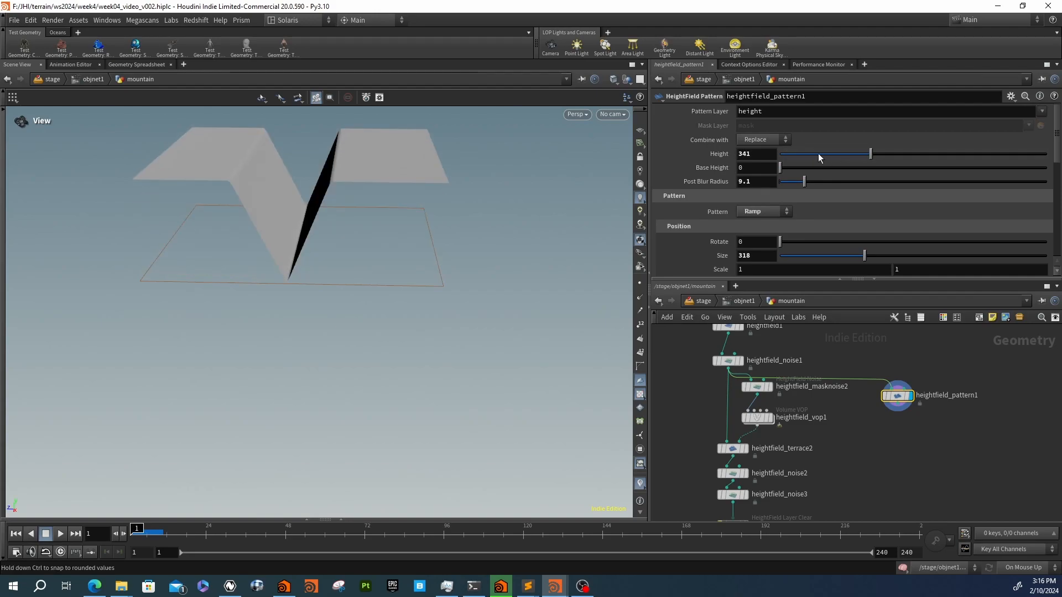
left_click(763, 139)
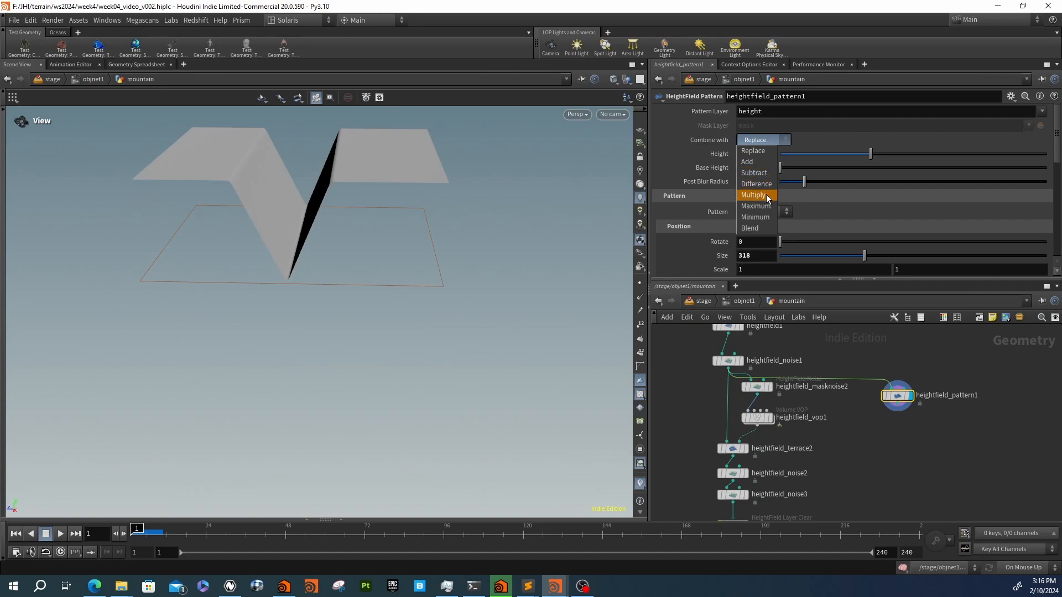
left_click(756, 183)
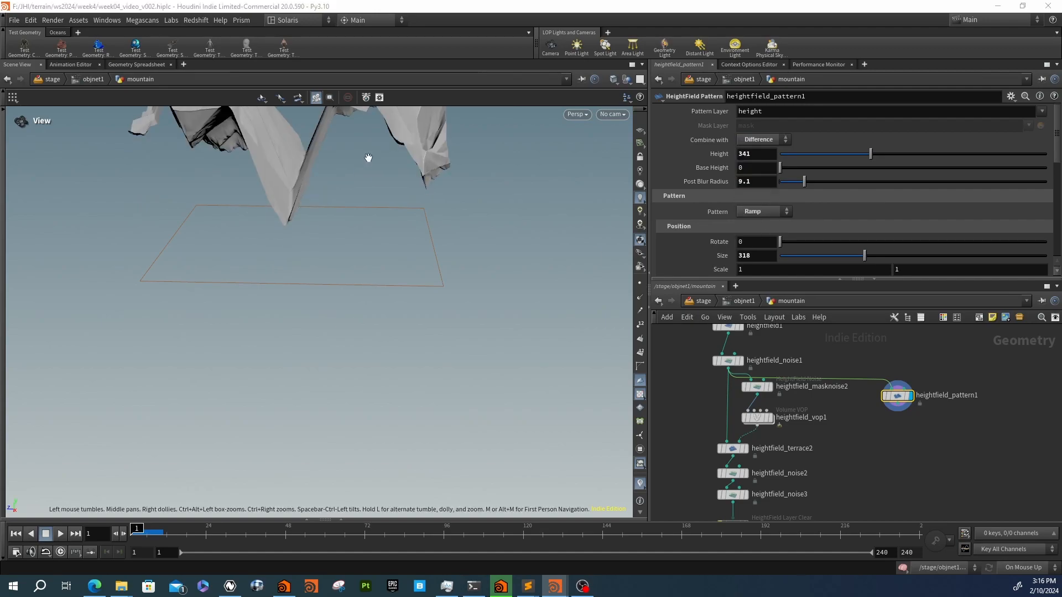
left_click_drag(399, 159, 423, 243)
Widen the valley floor by spreading two low Ramp Remapping points toward opposite ends of the curve
scroll(672, 232, "down", 5)
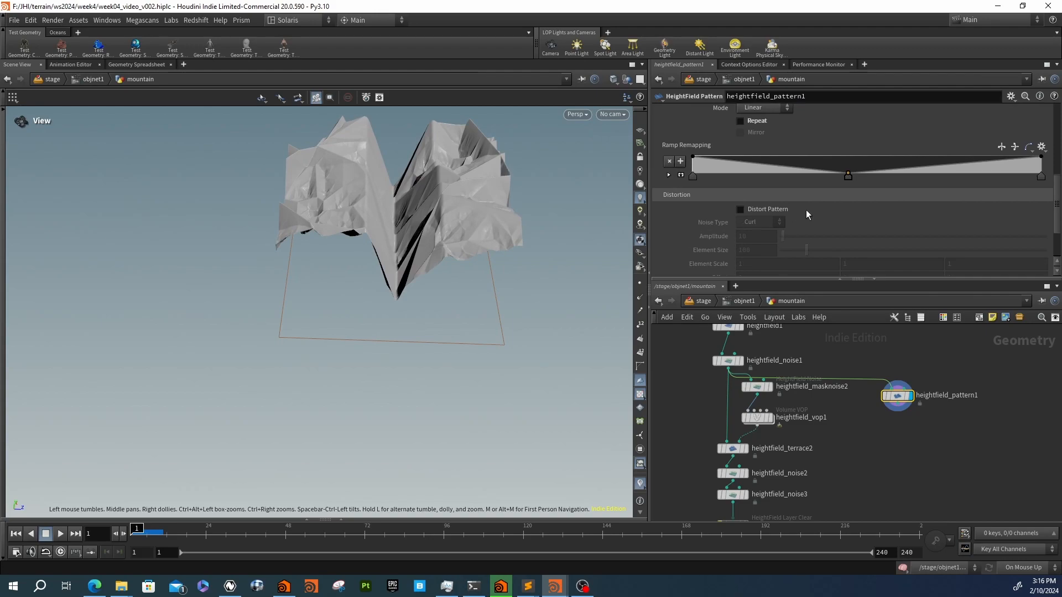
left_click_drag(818, 167, 931, 190)
left_click_drag(817, 181, 775, 182)
left_click_drag(923, 182, 965, 183)
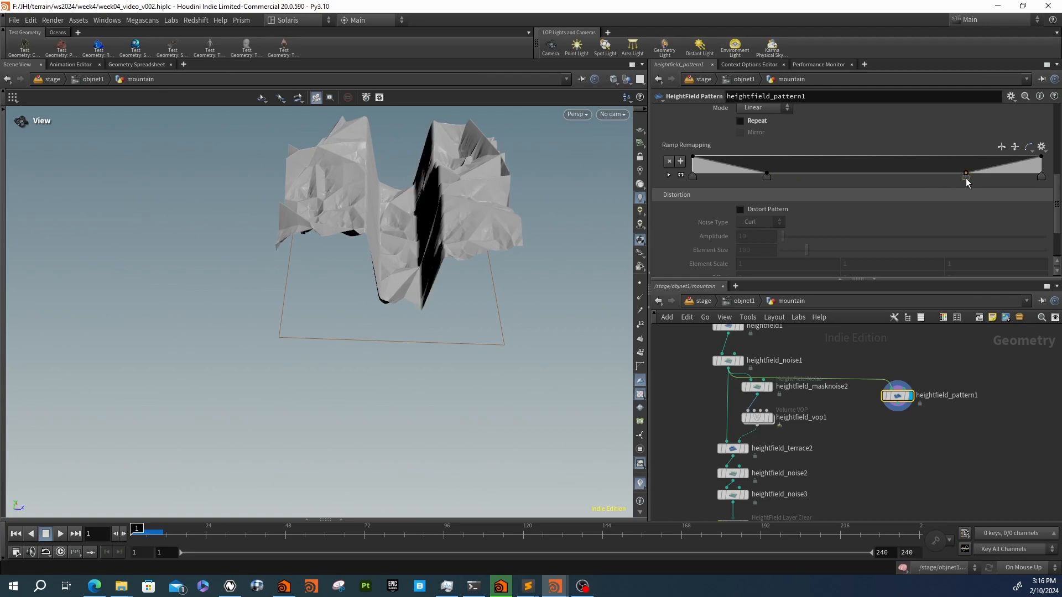
left_click_drag(412, 234, 412, 171)
left_click_drag(766, 175, 728, 177)
left_click_drag(966, 176, 992, 176)
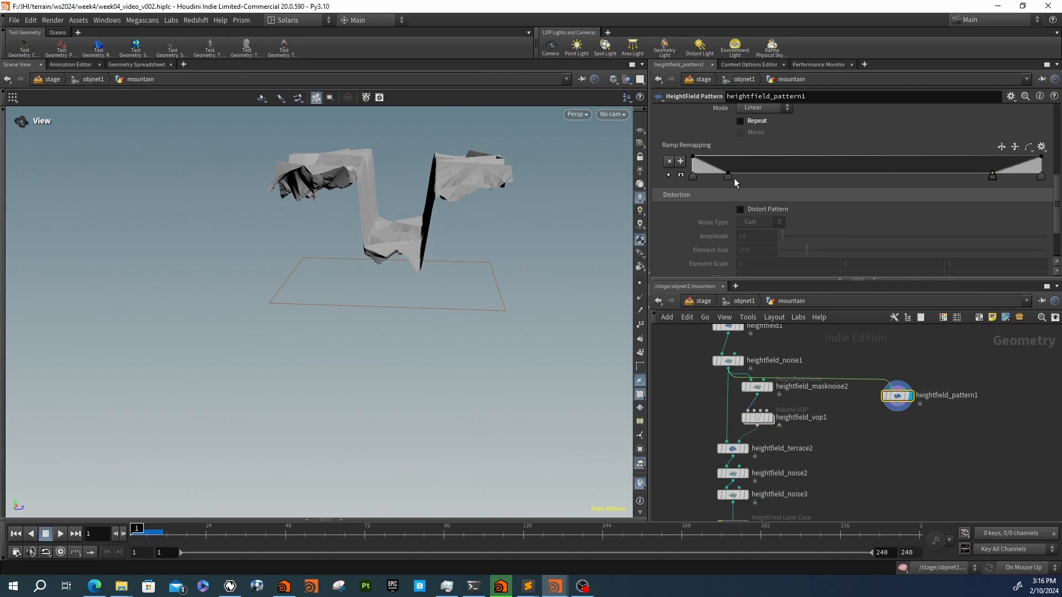
Enlarge and recentre the valley by setting the pattern's Size to 705 and Phase to 0.495
scroll(799, 182, "up", 5)
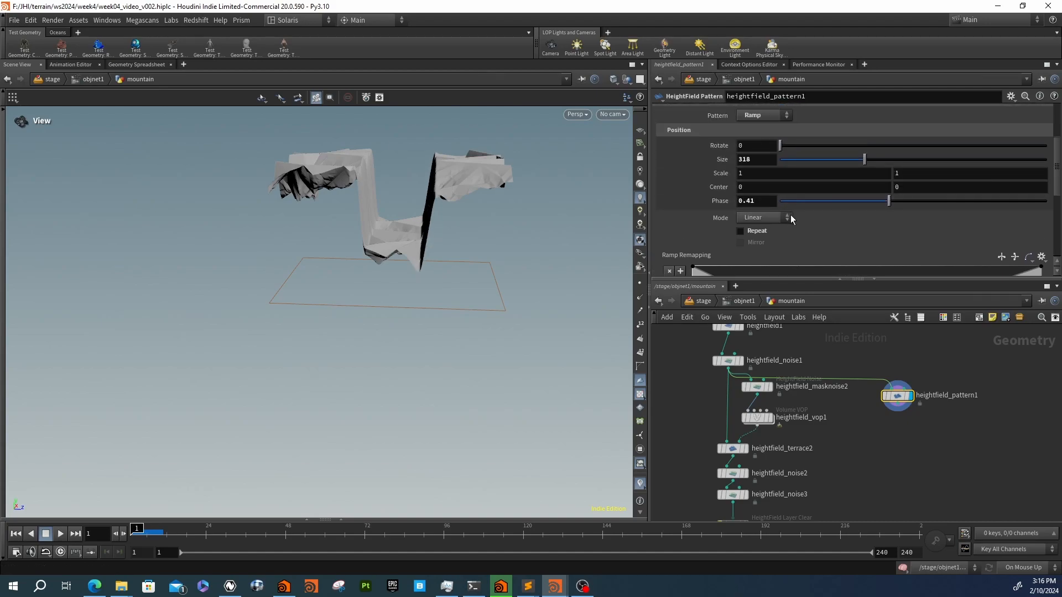
left_click_drag(866, 160, 967, 166)
mouse_move(890, 203)
left_mouse_down()
mouse_move(874, 202)
mouse_move(912, 201)
left_mouse_up()
left_click_drag(427, 212, 427, 232)
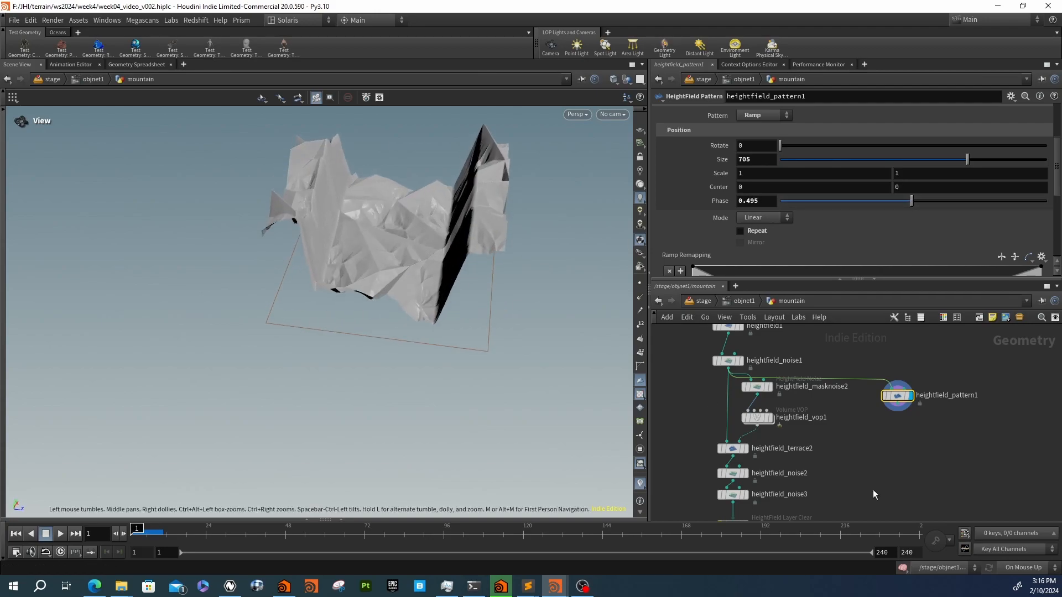
Move heightfield_pattern1 beside heightfield_terrace2, connect its output to heightfield_noise2 and display heightfield_noise2
middle_click_drag(874, 436, 855, 413)
left_click_drag(874, 376, 647, 423)
middle_click_drag(710, 447, 796, 411)
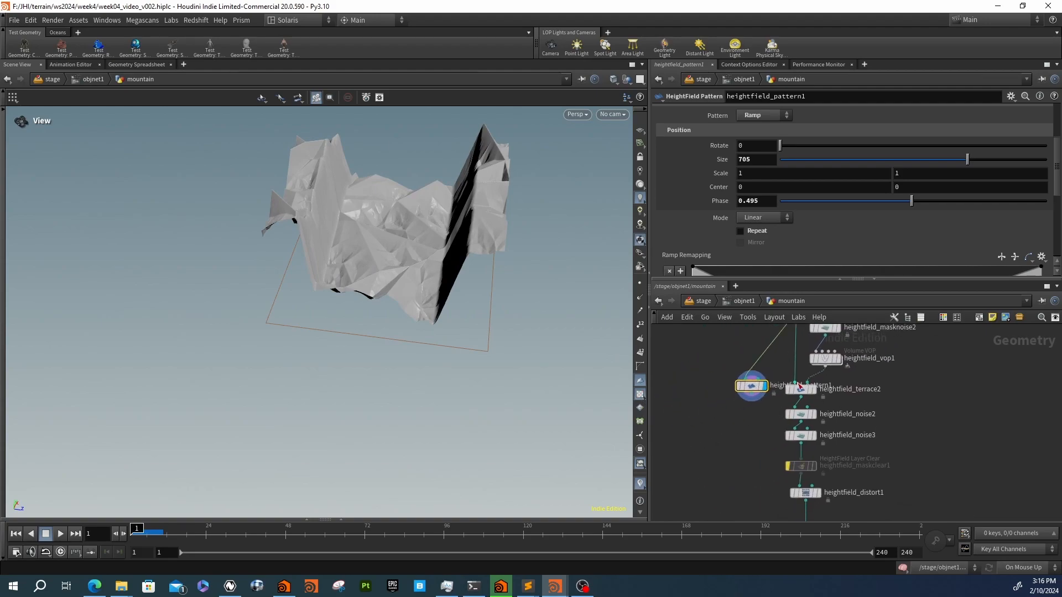
left_click(817, 416)
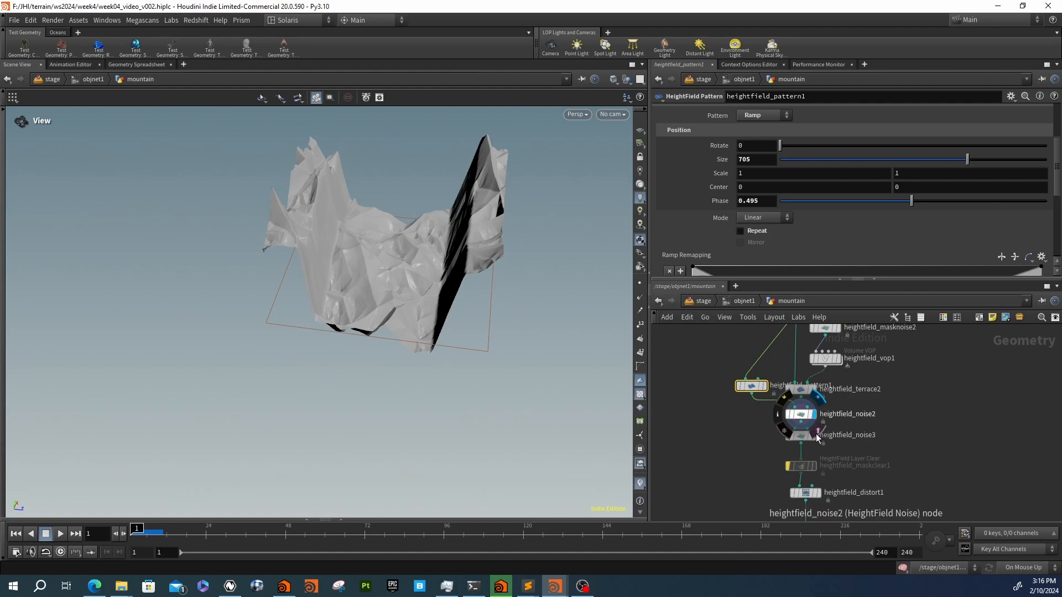
Display heightfield_noise3, heightfield_distort1 and heightfield_maskbyfeature1 in turn to examine the valley through the chain
left_click(815, 434)
middle_click_drag(852, 457, 846, 402)
left_click(827, 416)
left_click_drag(421, 310, 385, 310)
middle_click_drag(751, 487, 737, 435)
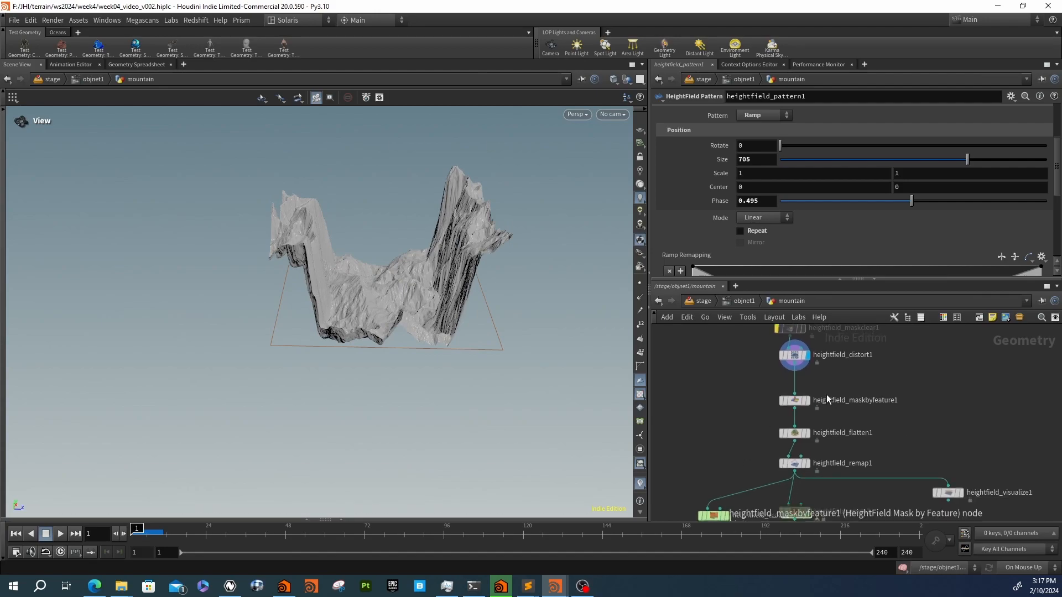
left_click(807, 400)
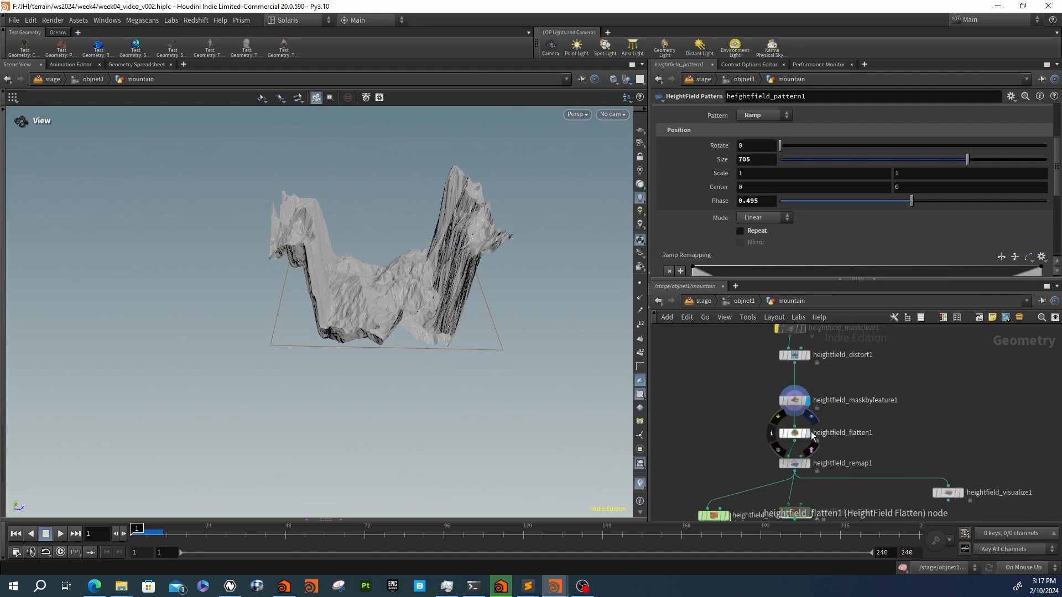
left_click(807, 433)
left_click(794, 433)
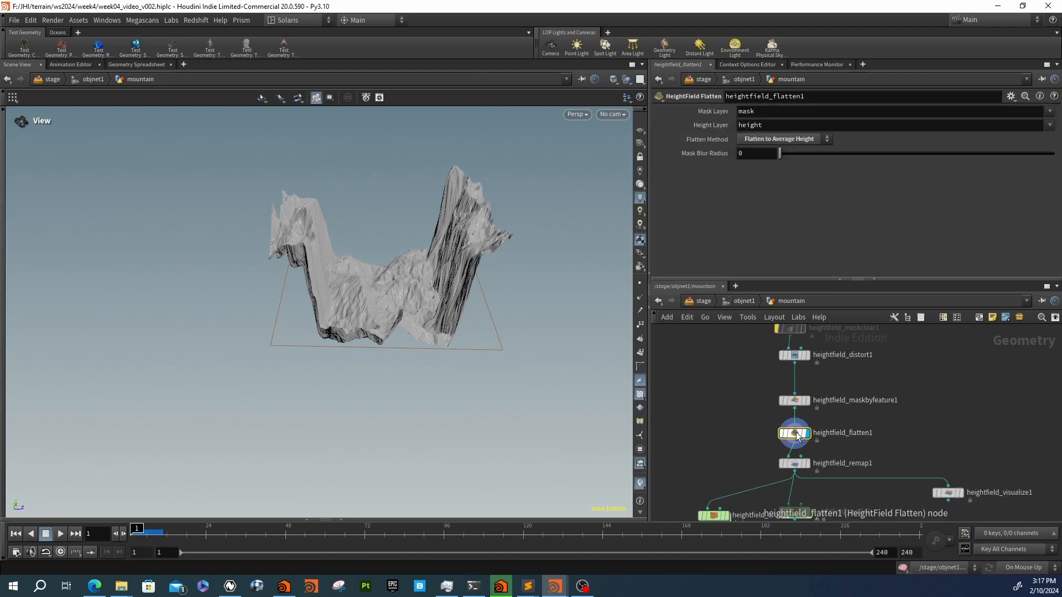
double_click(796, 401)
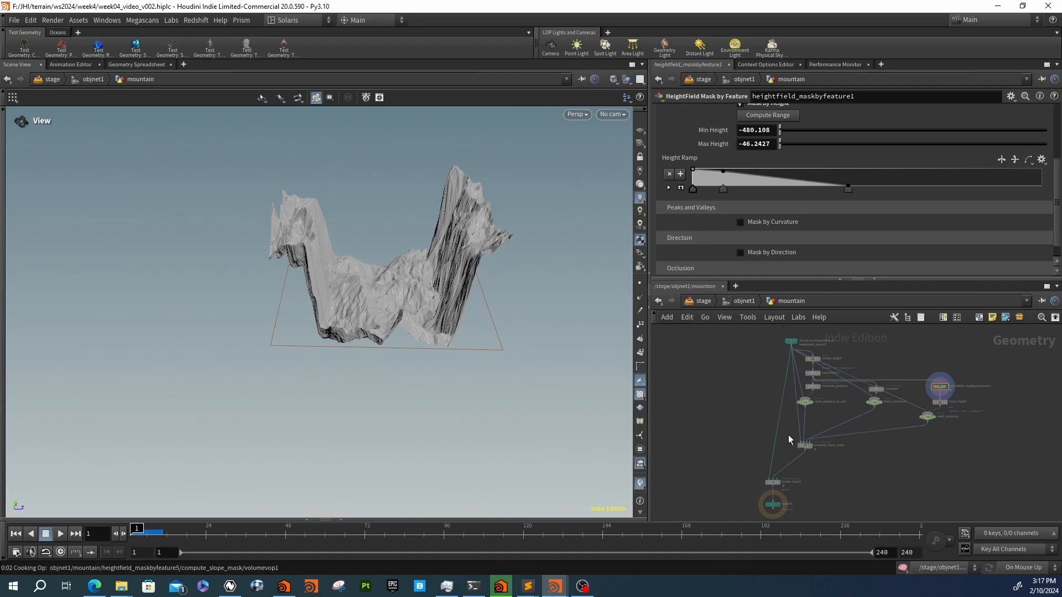
key("u")
left_click(701, 300)
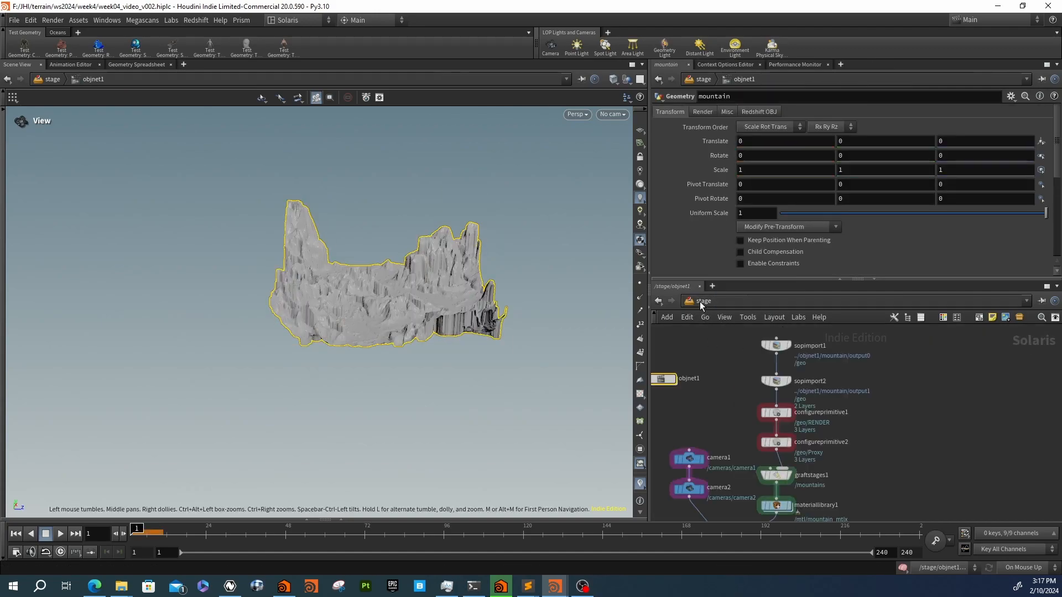
key("i")
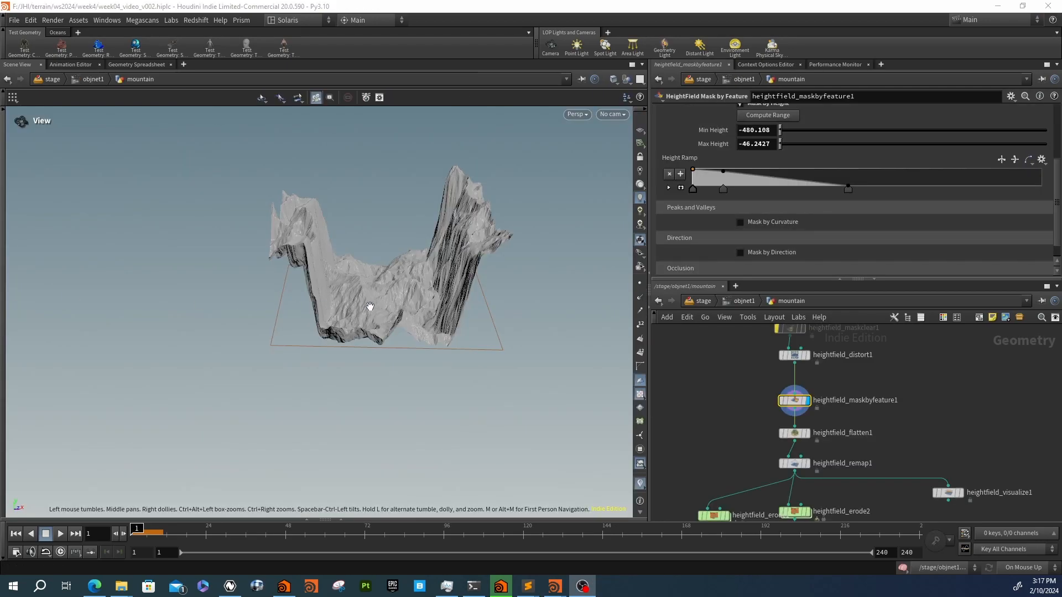
Display heightfield_flatten1 and recompute the Mask by Height range of heightfield_maskbyfeature1
left_click_drag(363, 270, 350, 310)
scroll(834, 436, "up", 2)
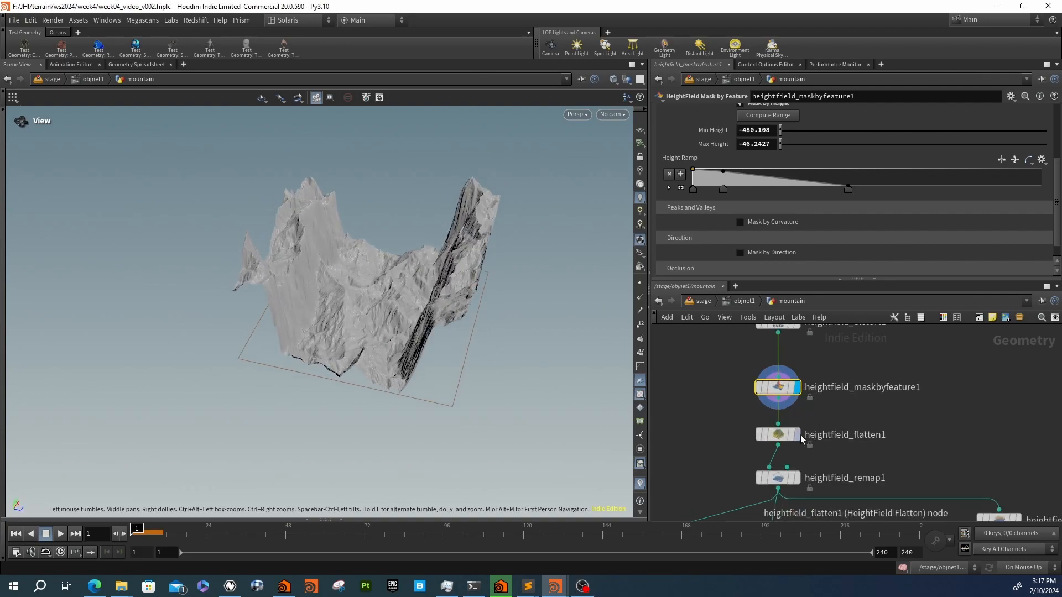
left_click(797, 436)
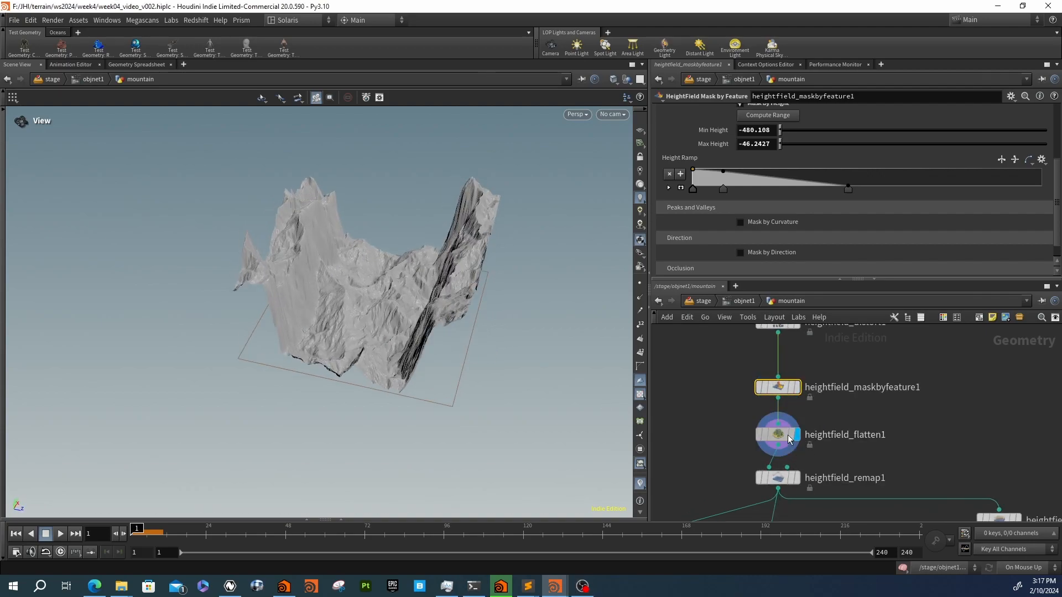
left_click(779, 387)
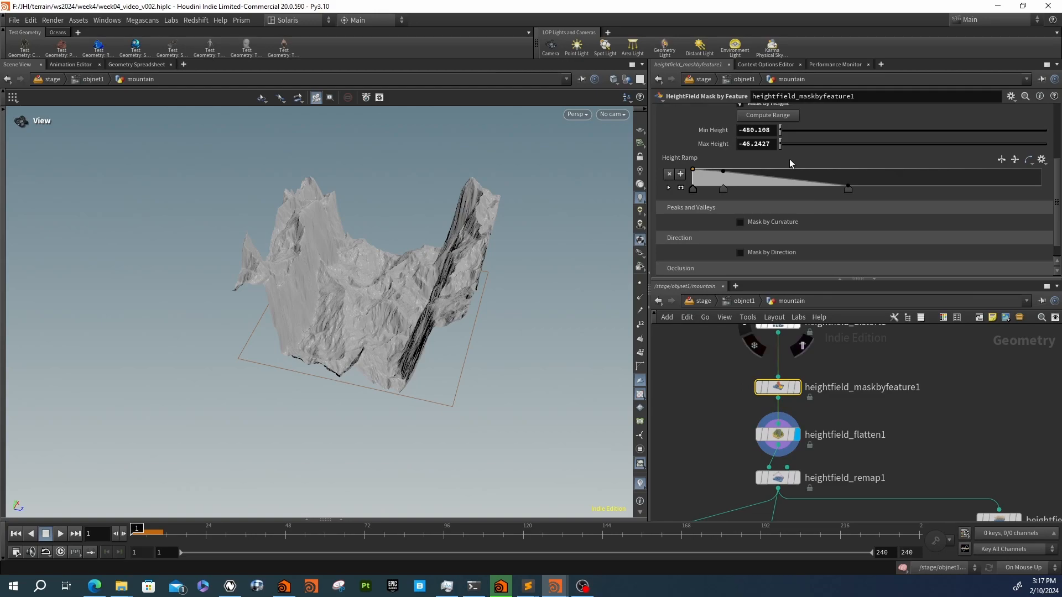
left_click(767, 115)
left_click_drag(326, 306, 480, 304)
right_click_drag(481, 305, 536, 339)
left_click_drag(536, 339, 539, 382)
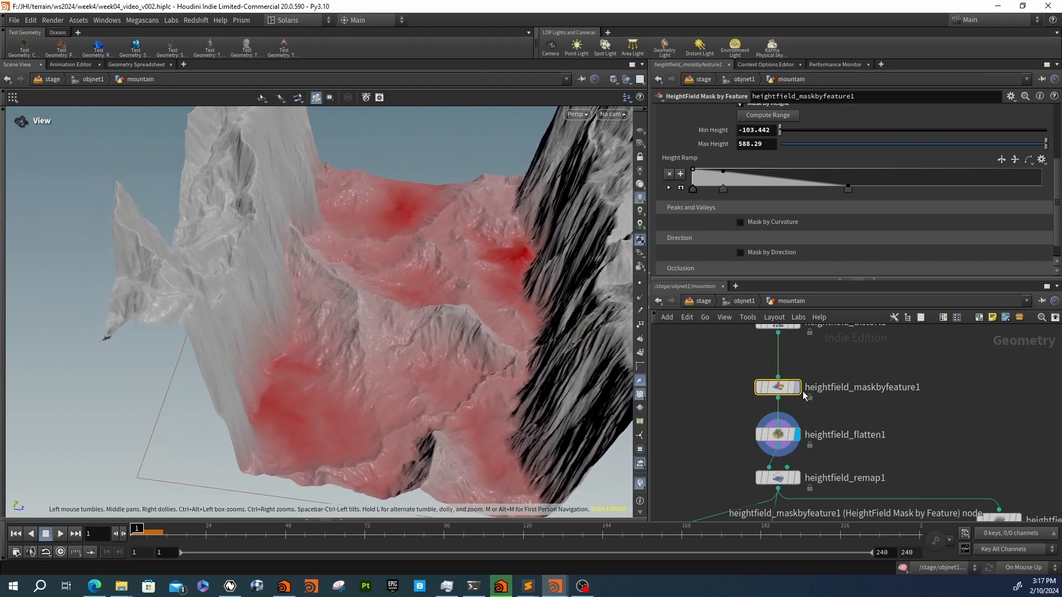
left_click(797, 387)
left_click(797, 434)
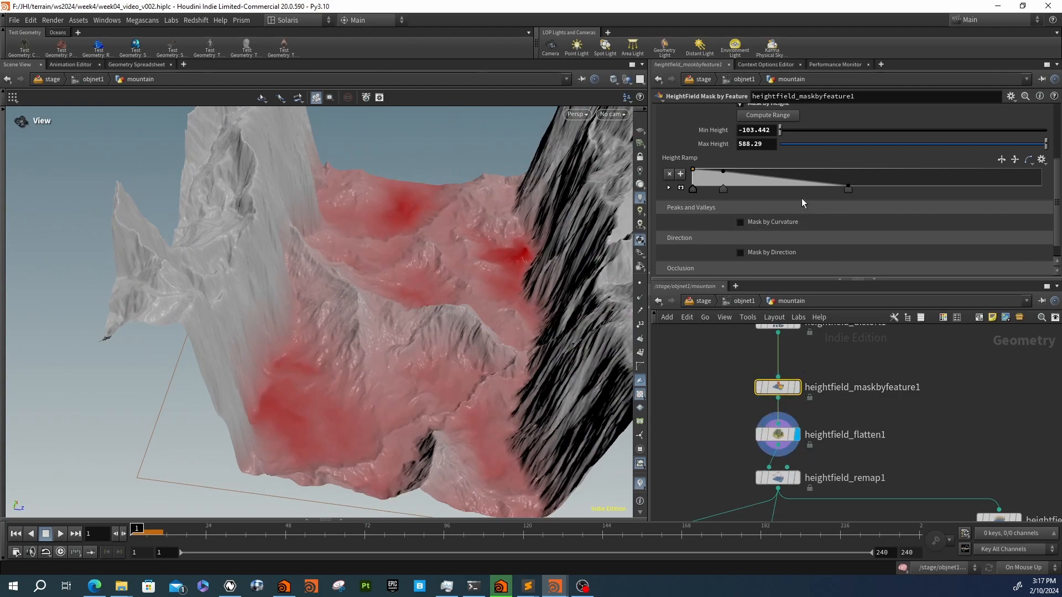
Broaden the valley-floor mask by moving the Height Ramp's middle point to about one fifth and its zero-value point to about two thirds of the ramp
left_click_drag(724, 188, 752, 190)
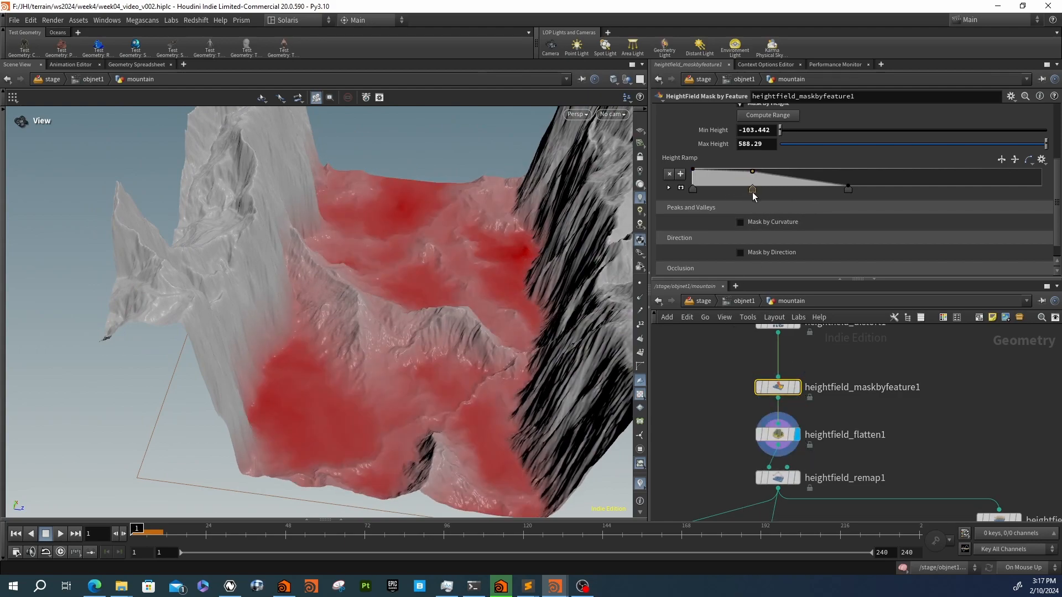
left_click_drag(841, 192, 902, 193)
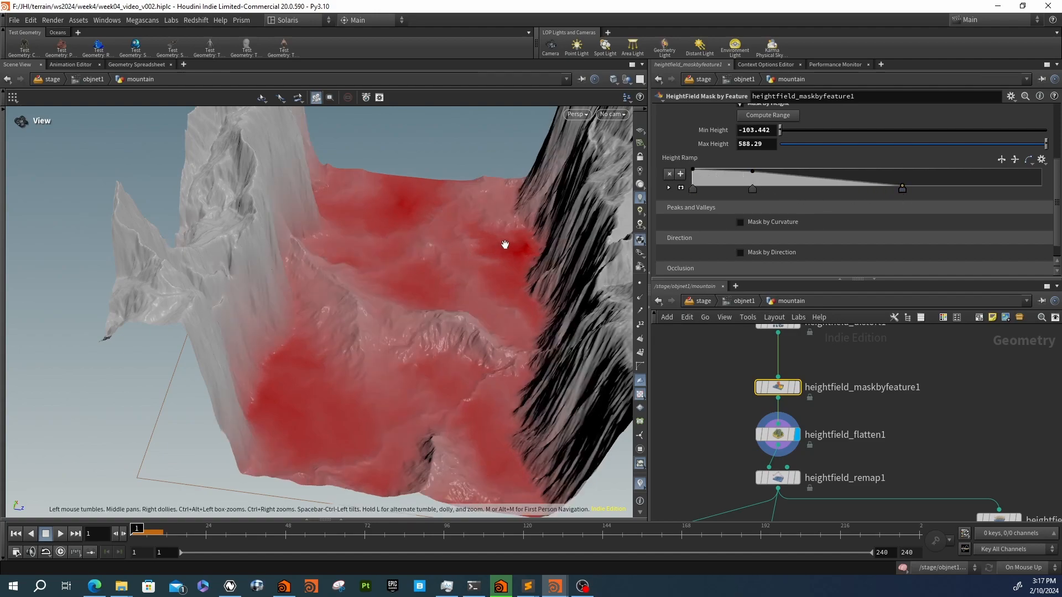
left_click_drag(503, 234, 448, 241)
left_click_drag(905, 190, 921, 190)
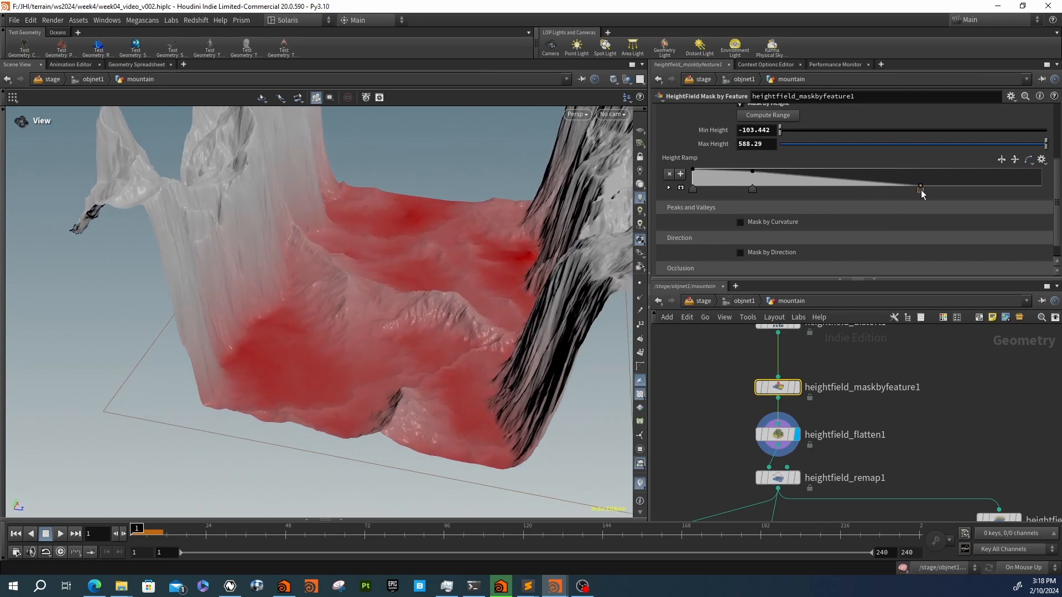
left_click_drag(752, 191, 764, 190)
left_click_drag(448, 255, 396, 332)
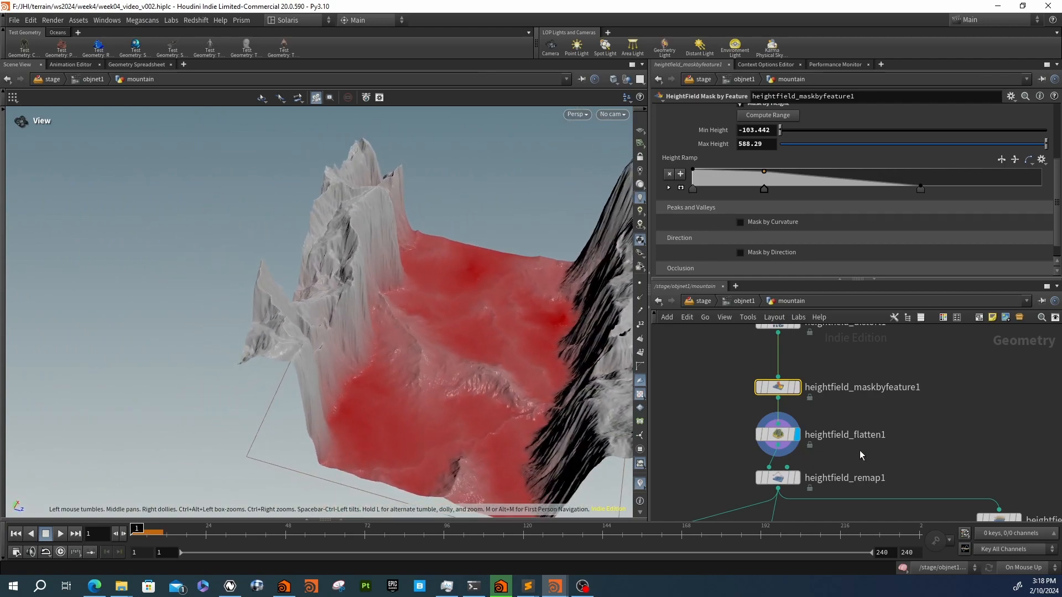
Display heightfield_remap1 and open its parameters, viewing the valley from the side against the ground grid
middle_click_drag(861, 453, 842, 360)
left_click(777, 385)
left_click(758, 386)
left_click_drag(504, 303, 498, 218)
scroll(498, 218, "down", 3)
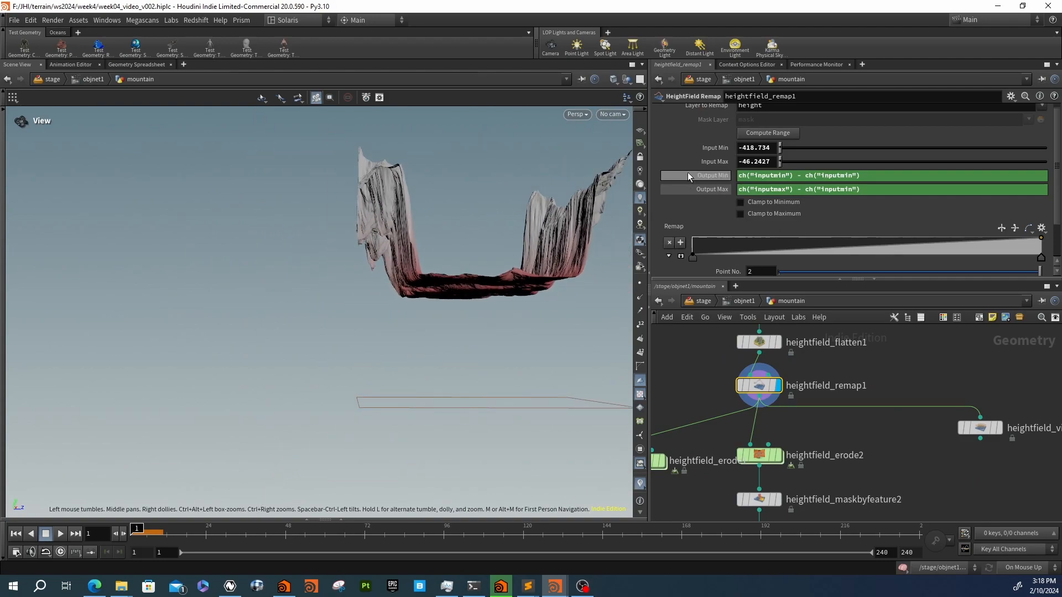
Set heightfield_remap1's Input Min to the expression bbox("../heightfield_flatten1",D_YMIN) and check its evaluated value
left_click(748, 148)
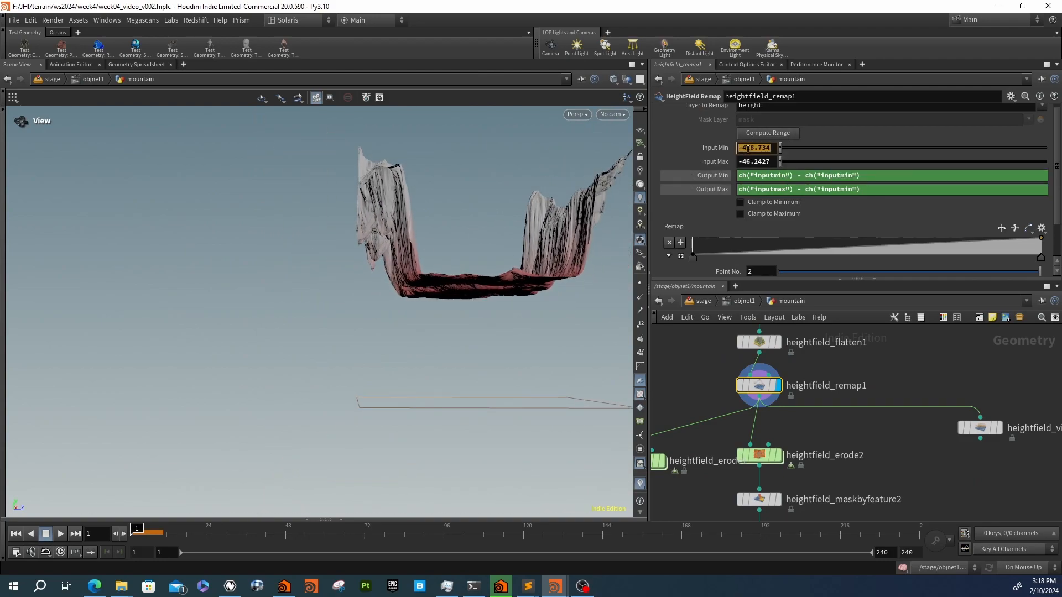
type("bb")
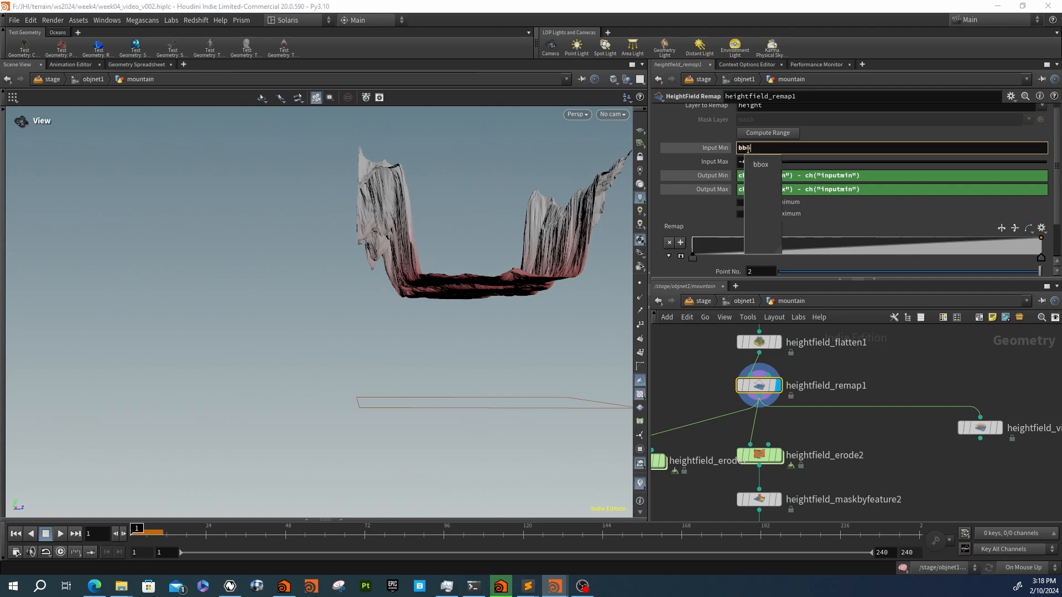
type("ox(")
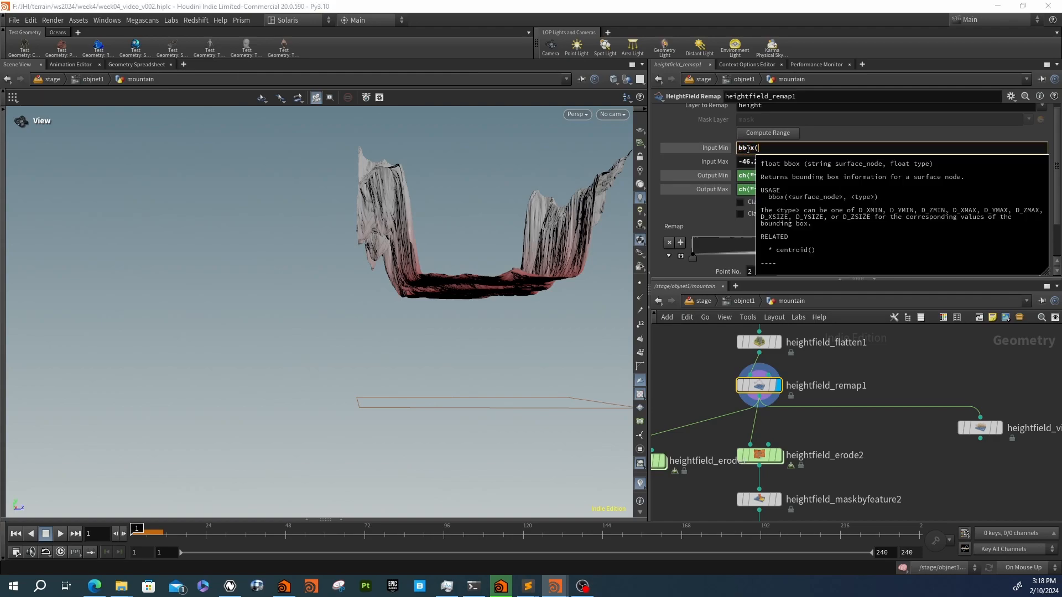
type("\"")
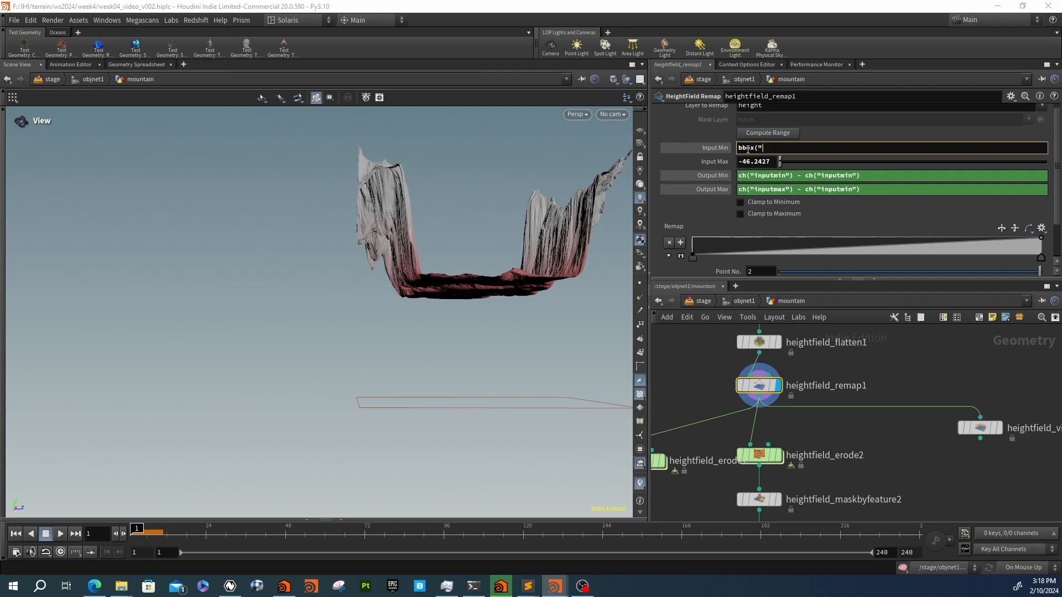
key("BackSpace")
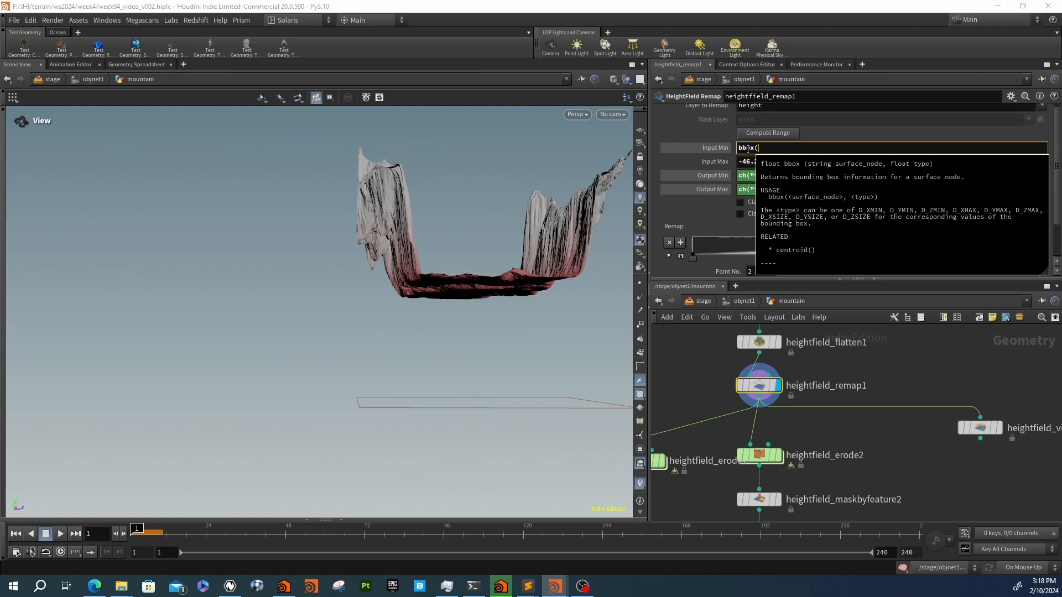
type("\"../")
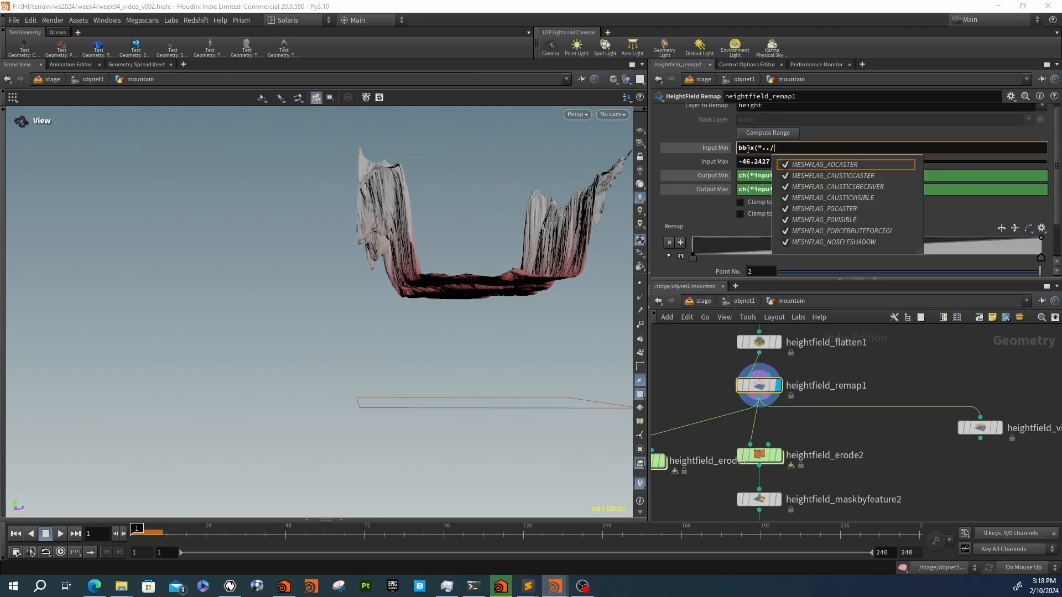
type("heighf")
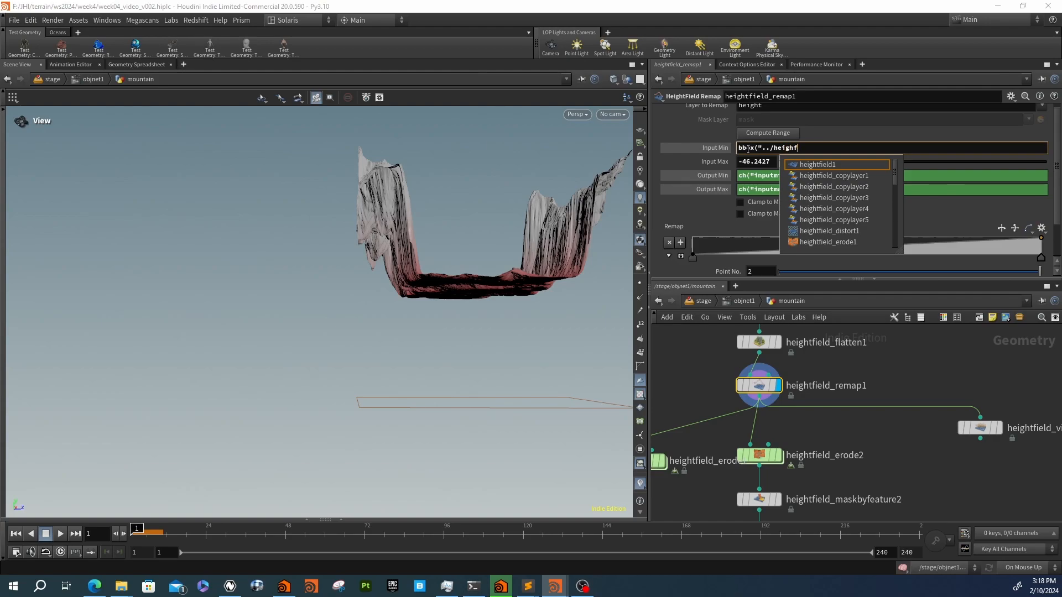
key("Escape")
type("tfield_")
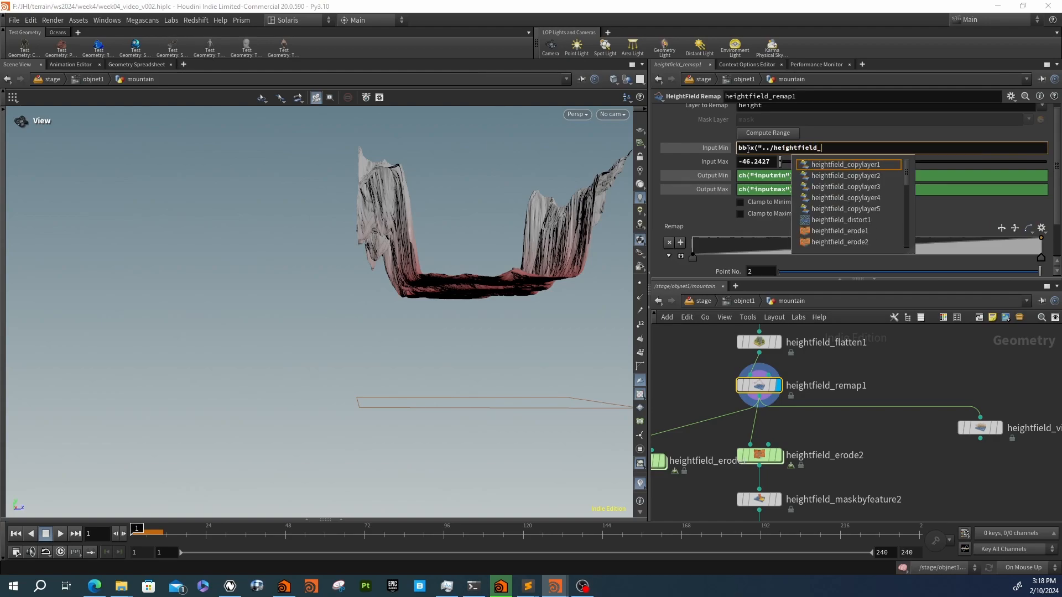
type("fl")
key("Down")
key("Return")
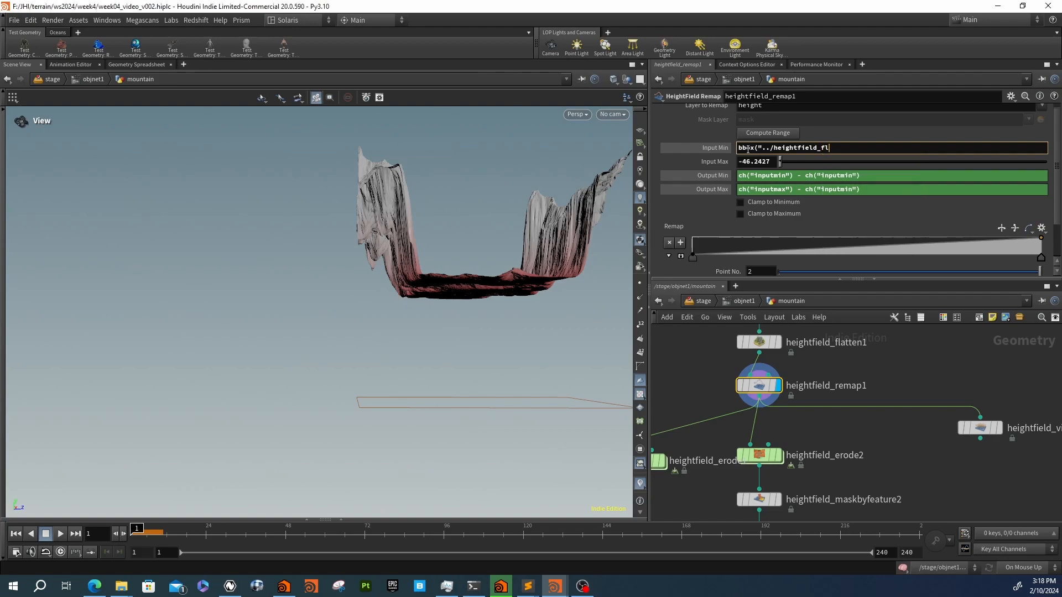
key("BackSpace")
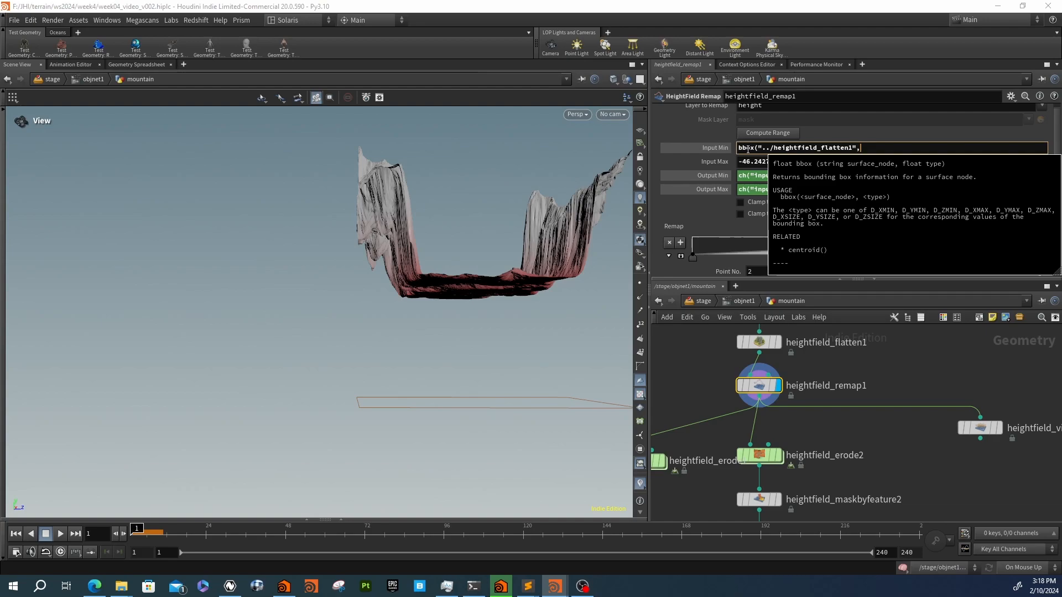
type("D_")
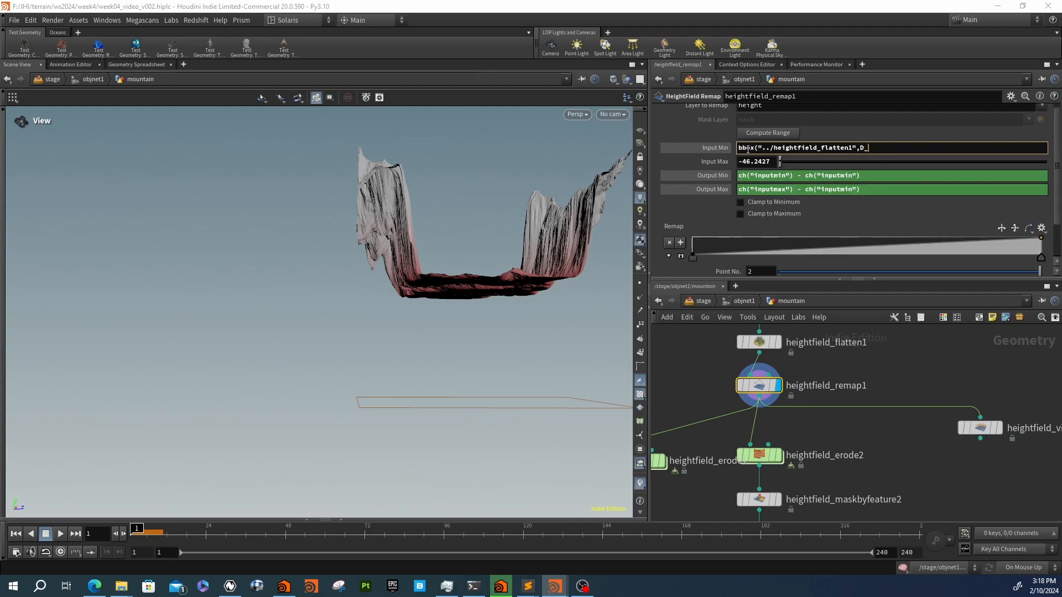
type("YMIN)")
key("Return")
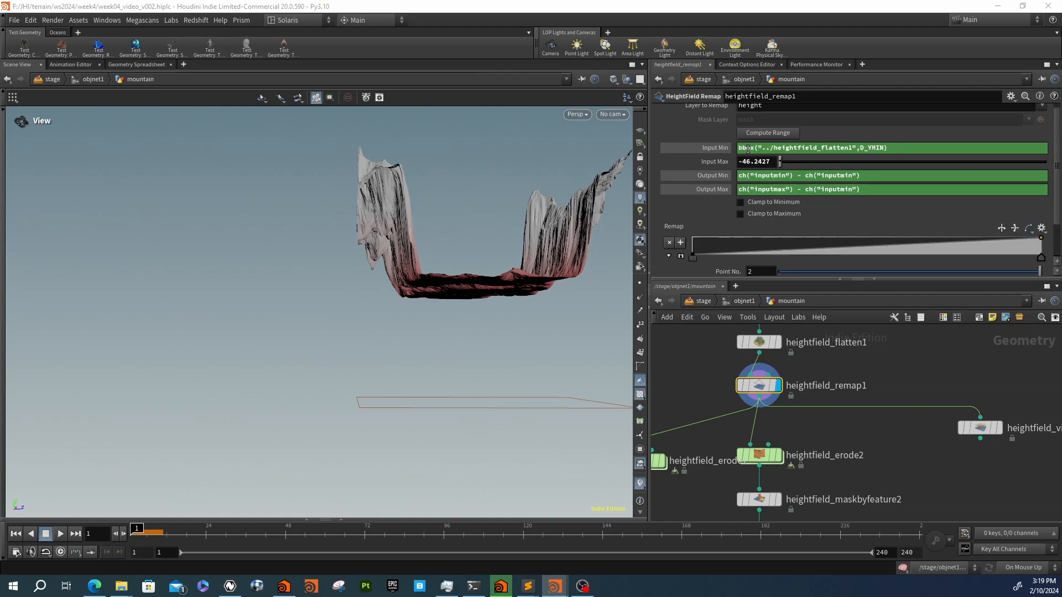
left_click(720, 147)
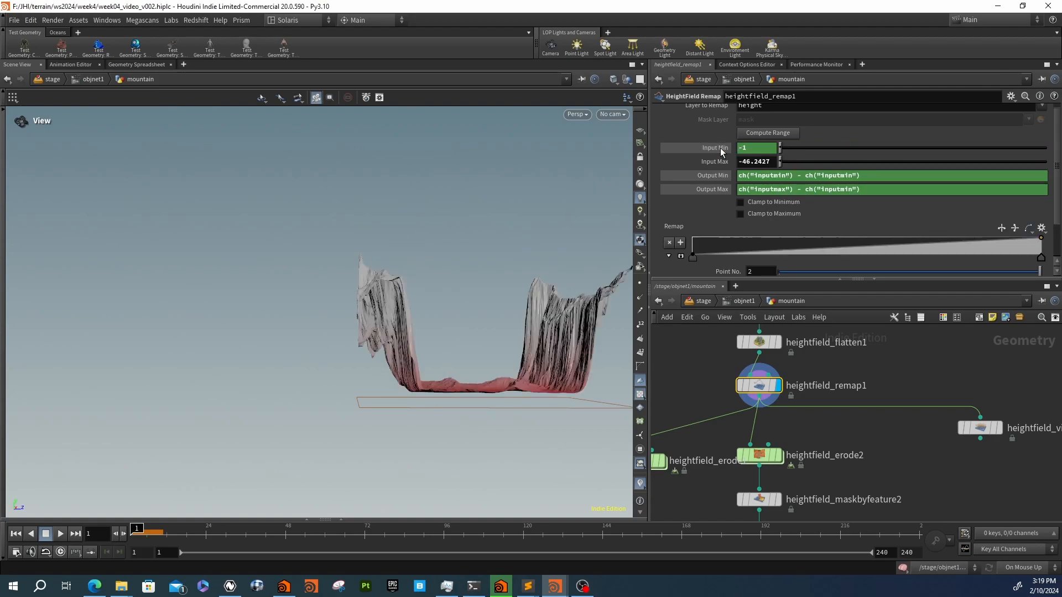
left_click(720, 147)
Copy the Input Min expression into Input Max and change it to bbox("../heightfield_flatten1",D_YMAX)
left_click(767, 152)
key("ctrl+a")
key("ctrl+c")
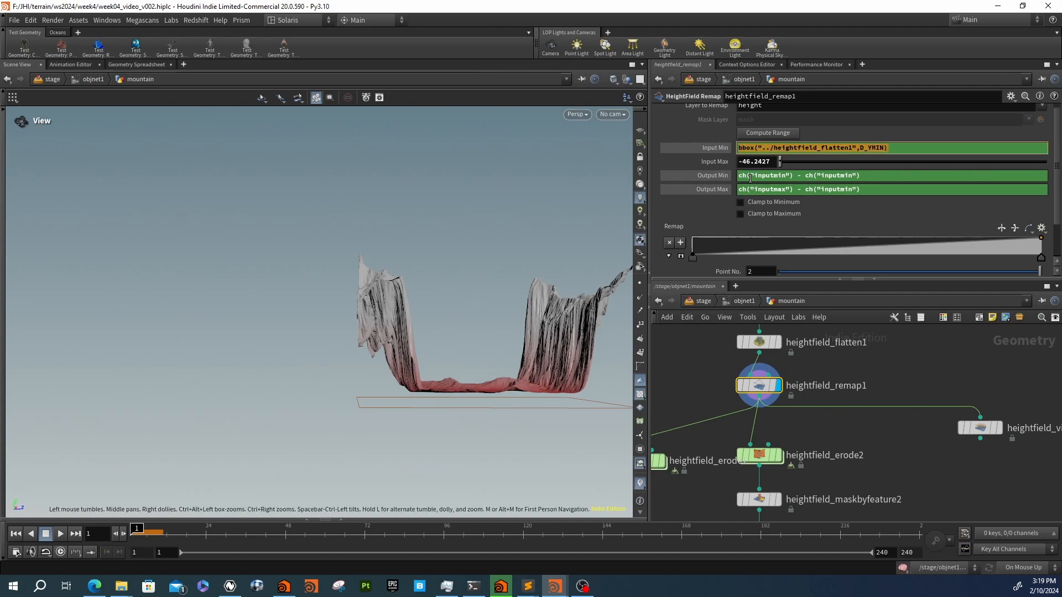
left_click(782, 163)
key("ctrl+a")
key("ctrl+v")
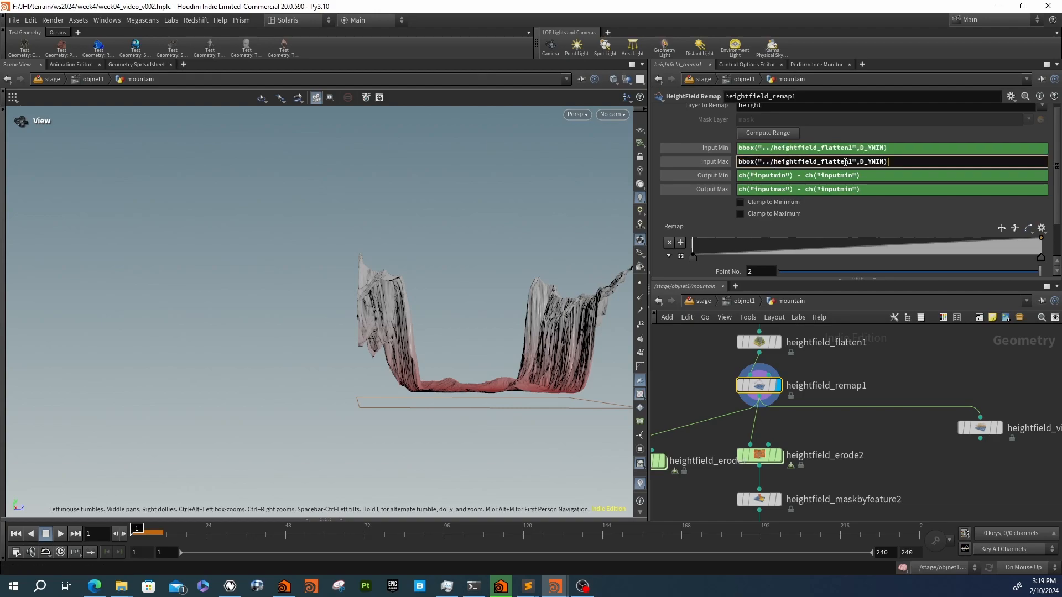
left_click_drag(880, 164, 883, 166)
key("BackSpace")
key("BackSpace")
type("AX")
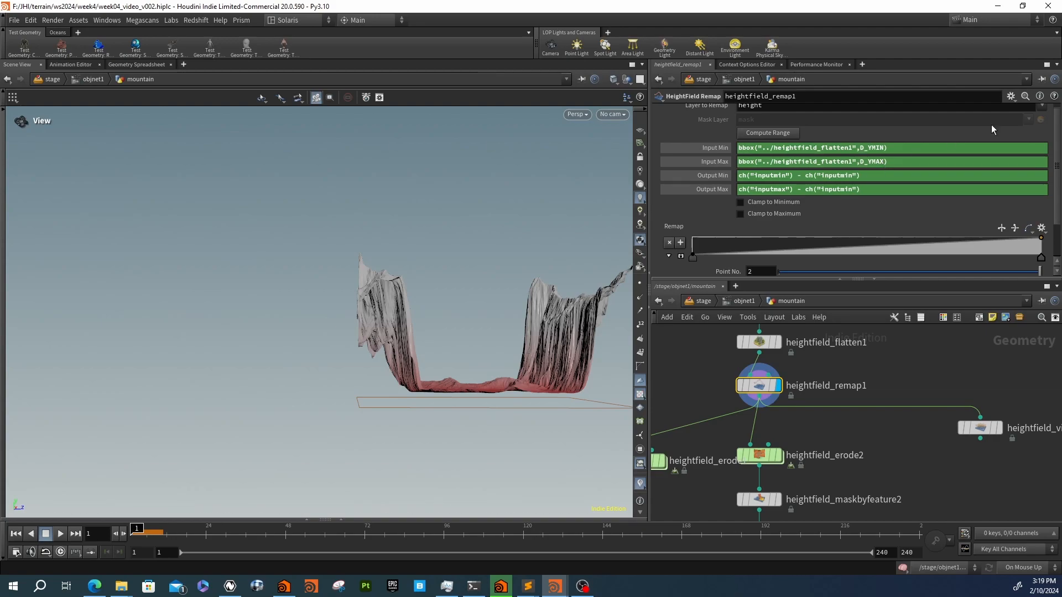
Examine the evaluated Input Min, Input Max, Output Min and Output Max values of heightfield_remap1 and the valley's height above the grid
left_click(720, 164)
left_click(716, 148)
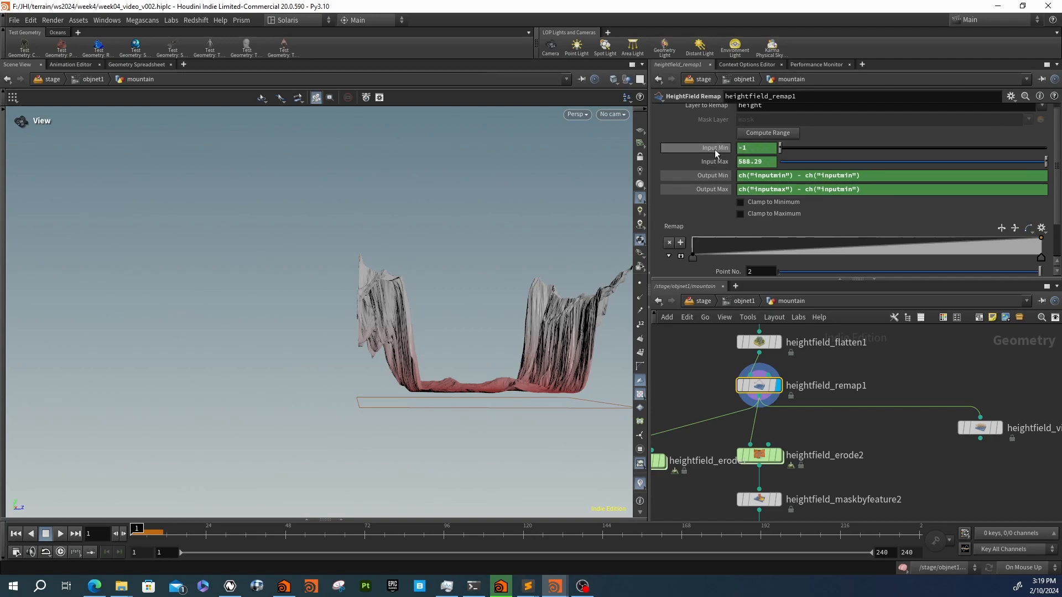
left_click_drag(495, 337, 554, 321)
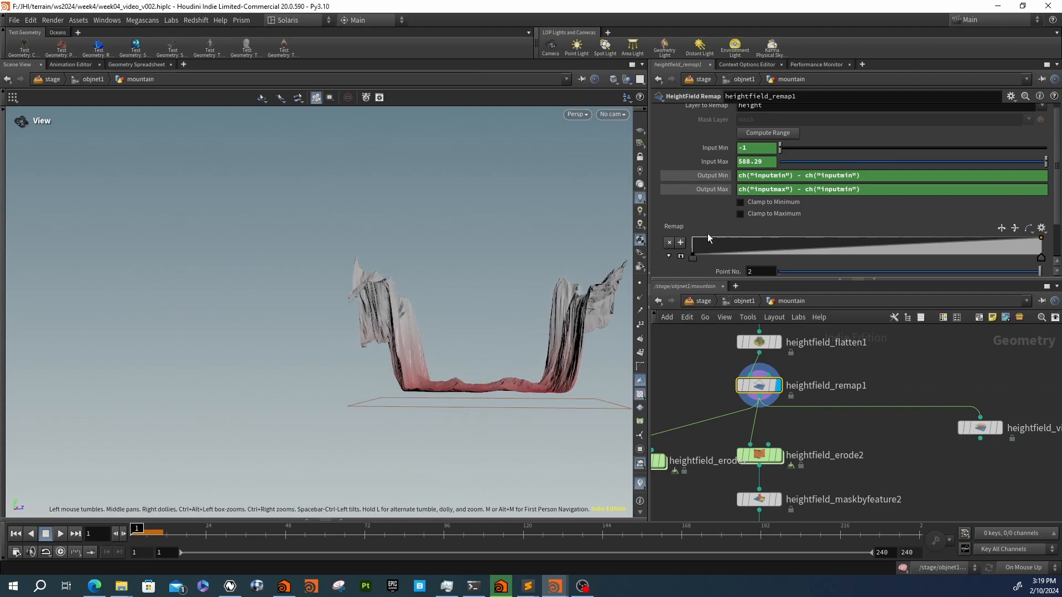
scroll(708, 233, "down", 3)
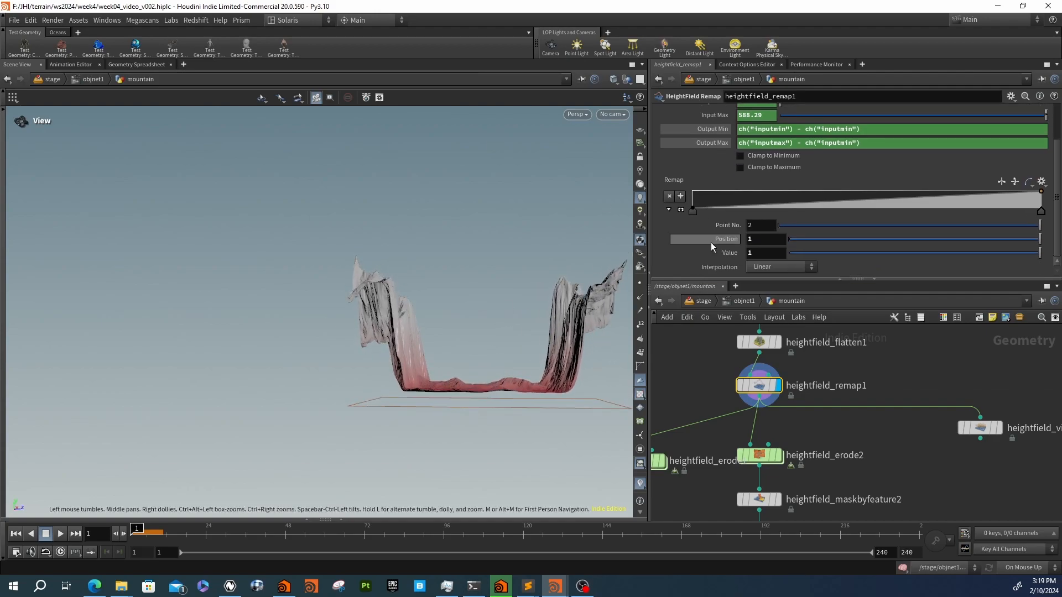
left_click(766, 344)
left_click(770, 389)
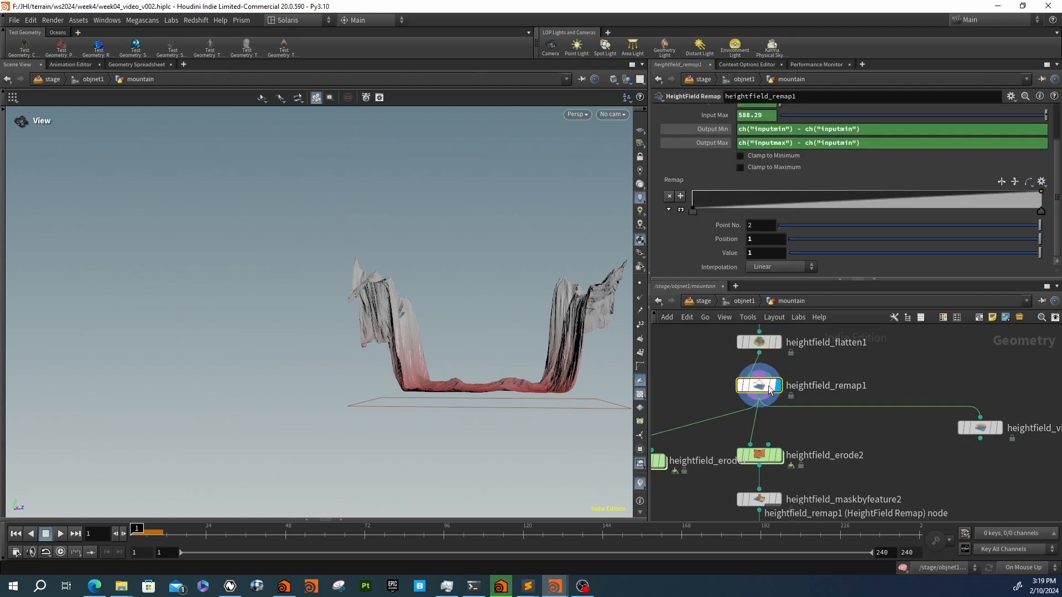
scroll(708, 151, "up", 1)
left_click(711, 140)
left_click(712, 140)
left_click(711, 153)
left_click(709, 165)
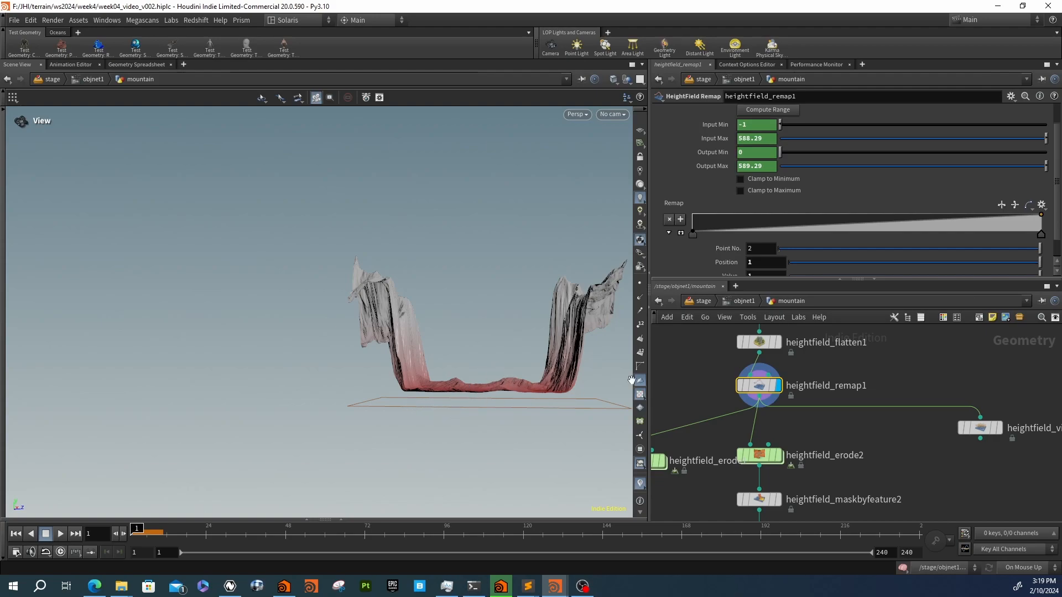
Remove the expressions from heightfield_remap1's Input Min and Input Max and compute both values from the incoming heightfield's range
left_click_drag(474, 370, 498, 402)
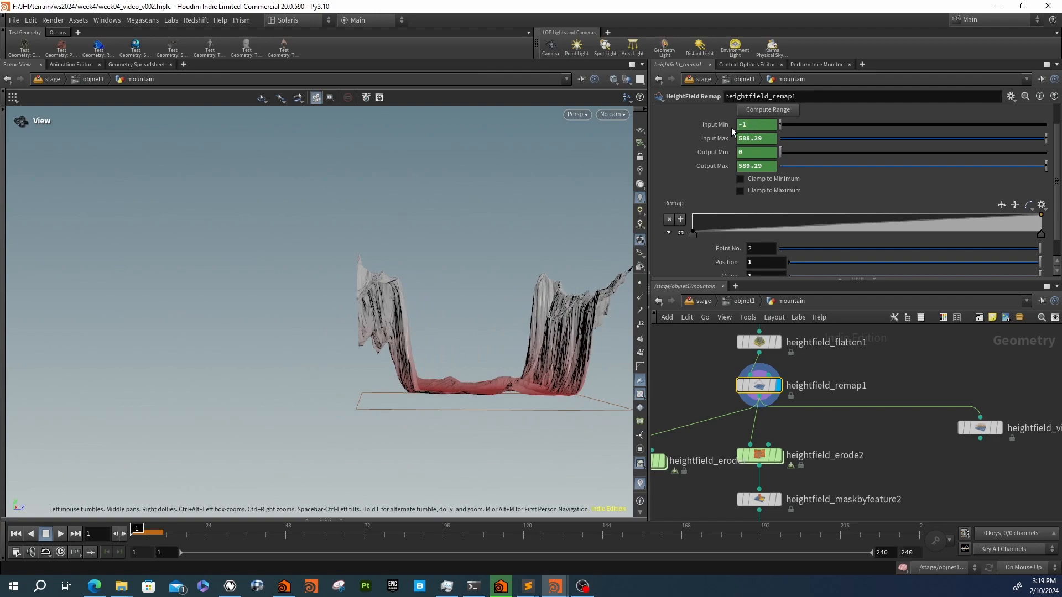
left_click(712, 128, "ctrl+shift")
left_click(711, 137, "ctrl+shift")
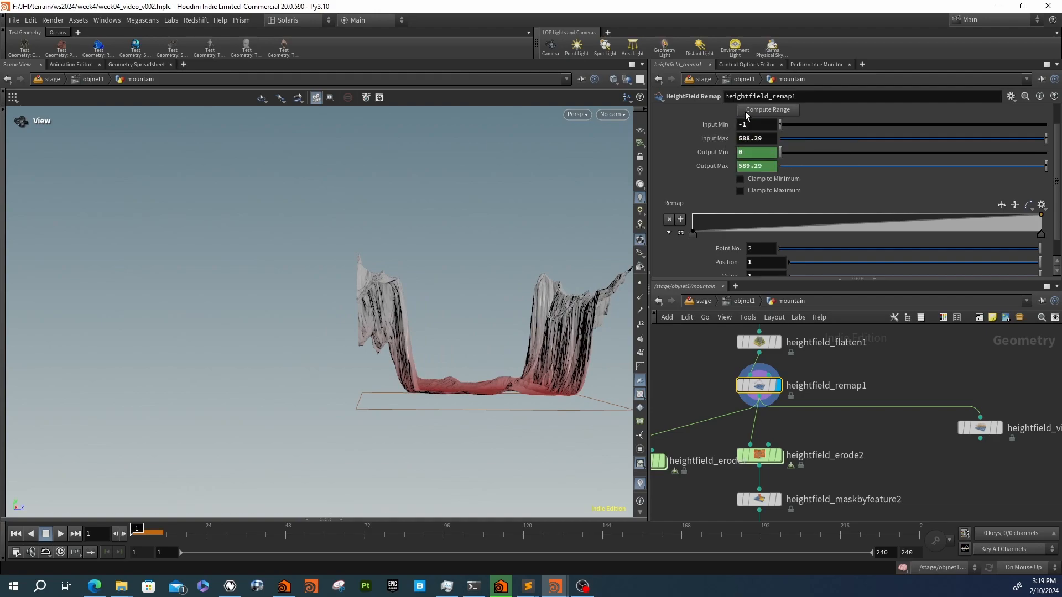
left_click(745, 111)
left_click_drag(485, 391, 475, 423)
Display and select heightfield_erode2, and inspect the eroded valley walls and floor up close
middle_click_drag(811, 446, 818, 409)
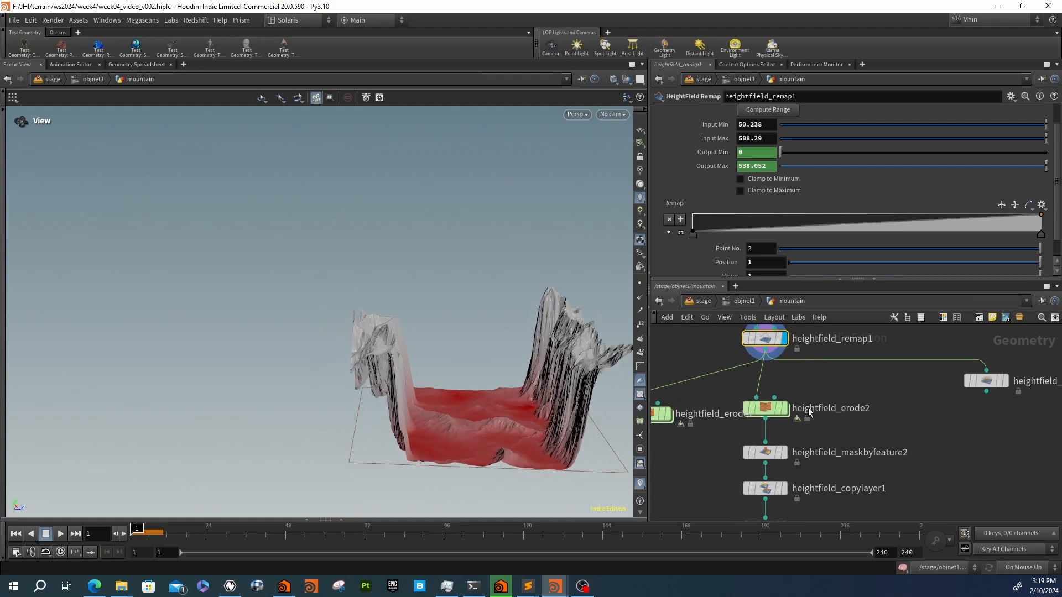
mouse_move(789, 414)
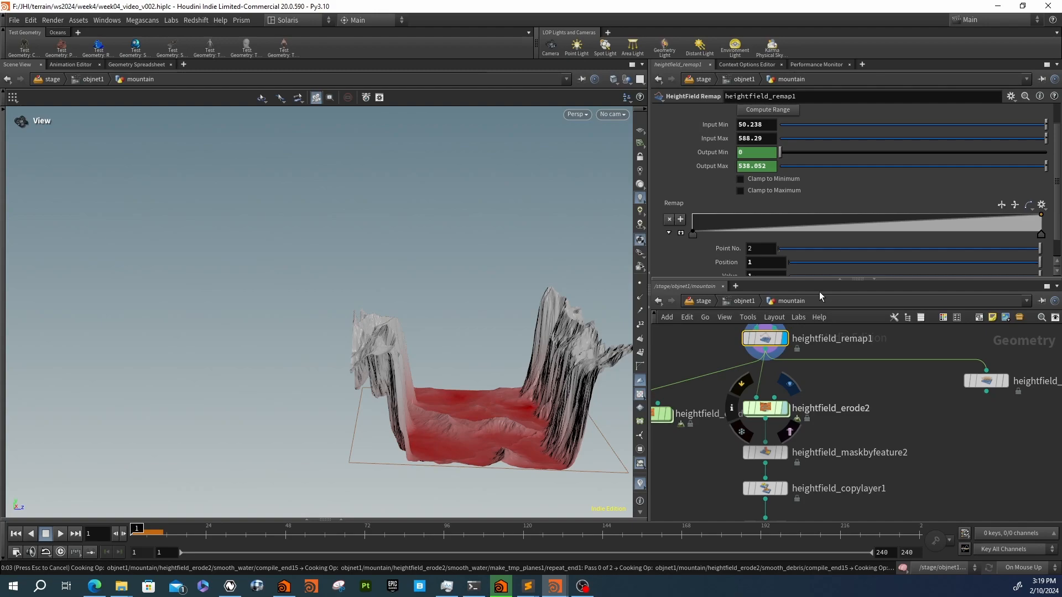
left_click(765, 407)
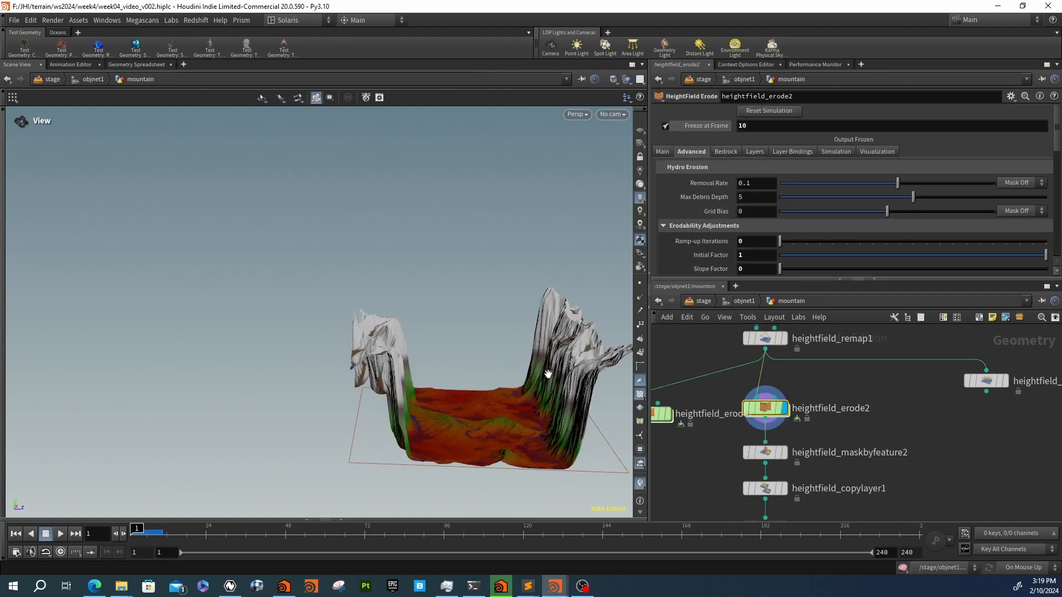
scroll(511, 365, "up", 10)
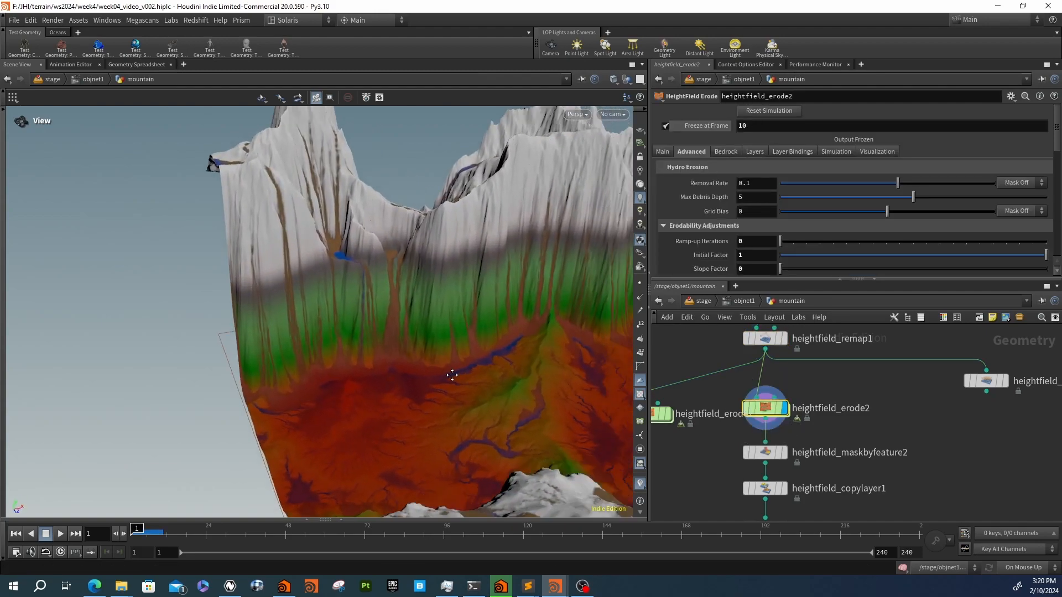
left_click_drag(470, 349, 552, 319)
scroll(816, 416, "down", 5)
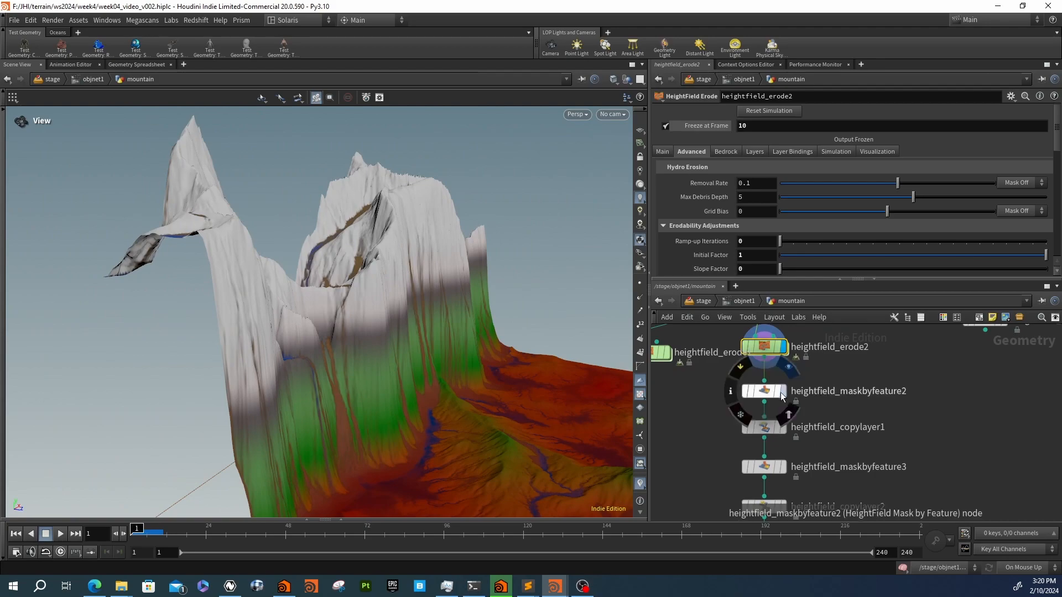
Move uvflatten1 further away from the convertheightfield1 chain near the outputs, and save the scene file
middle_click_drag(816, 416, 706, 383)
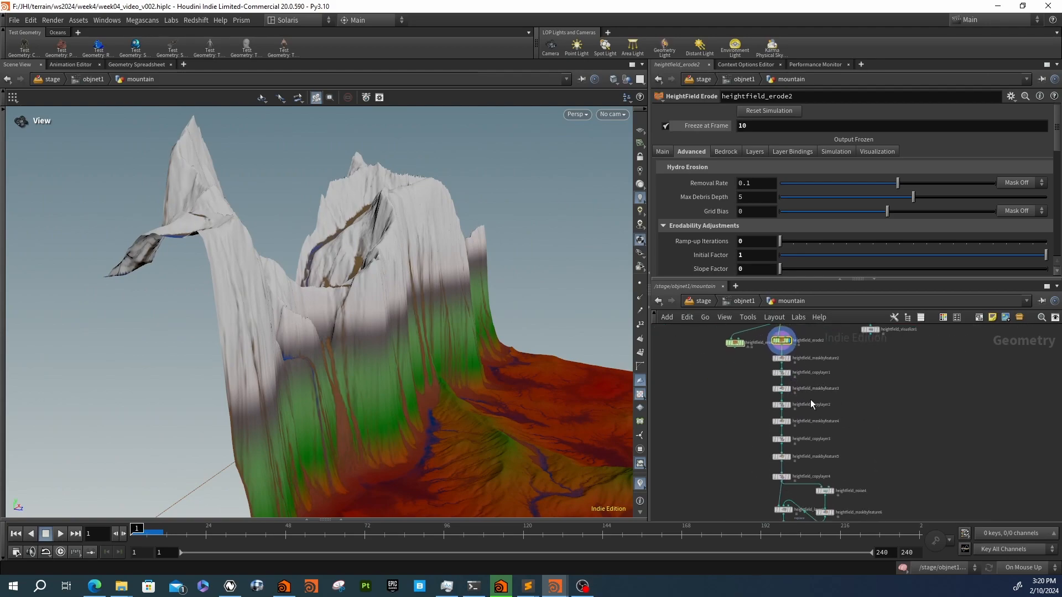
scroll(805, 399, "up", 2)
middle_click_drag(821, 419, 839, 315)
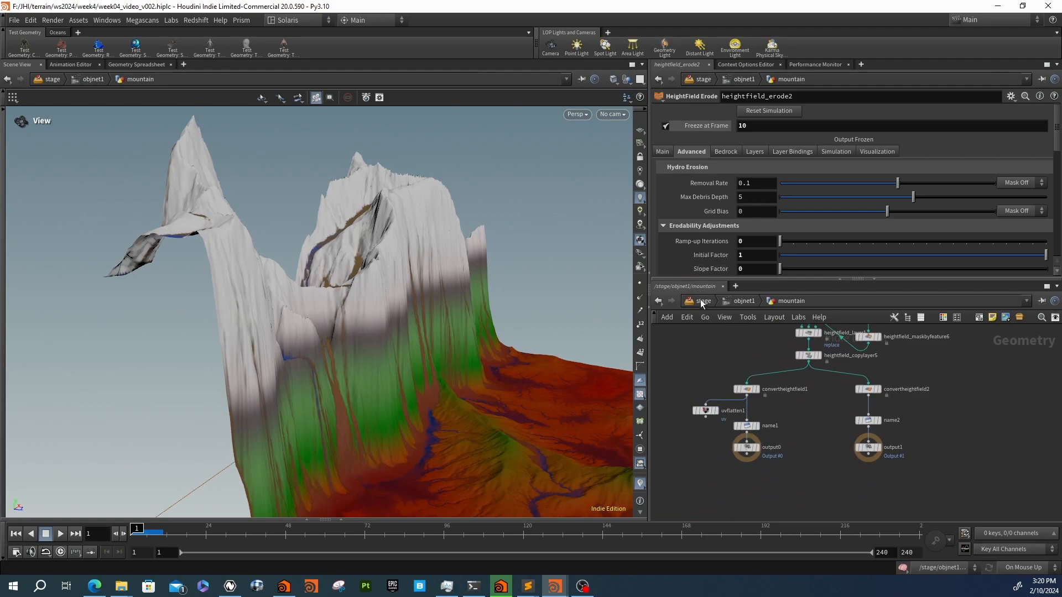
left_click_drag(707, 410, 694, 410)
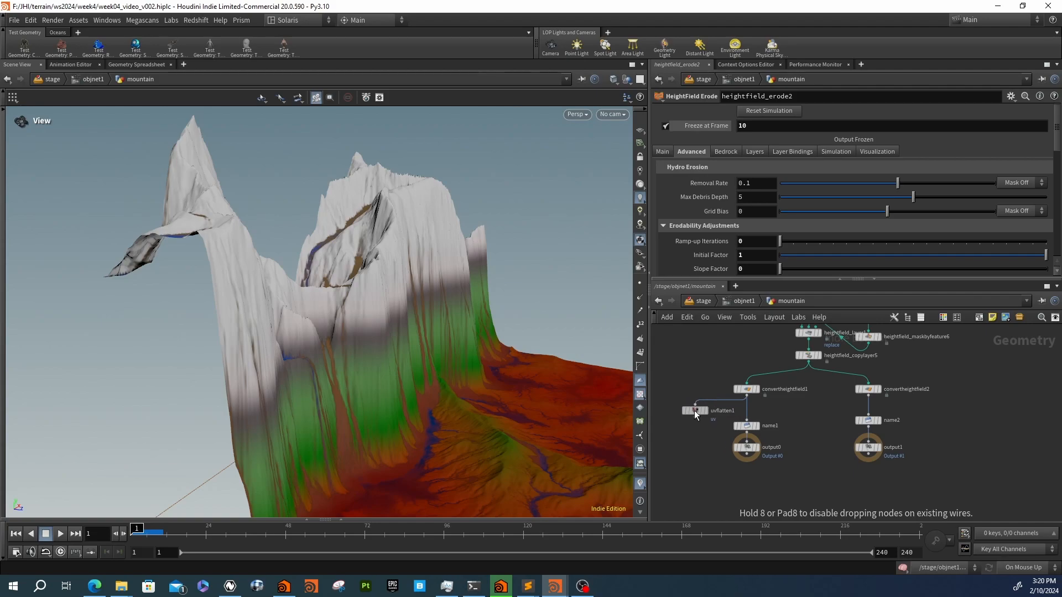
scroll(711, 433, "up", 2)
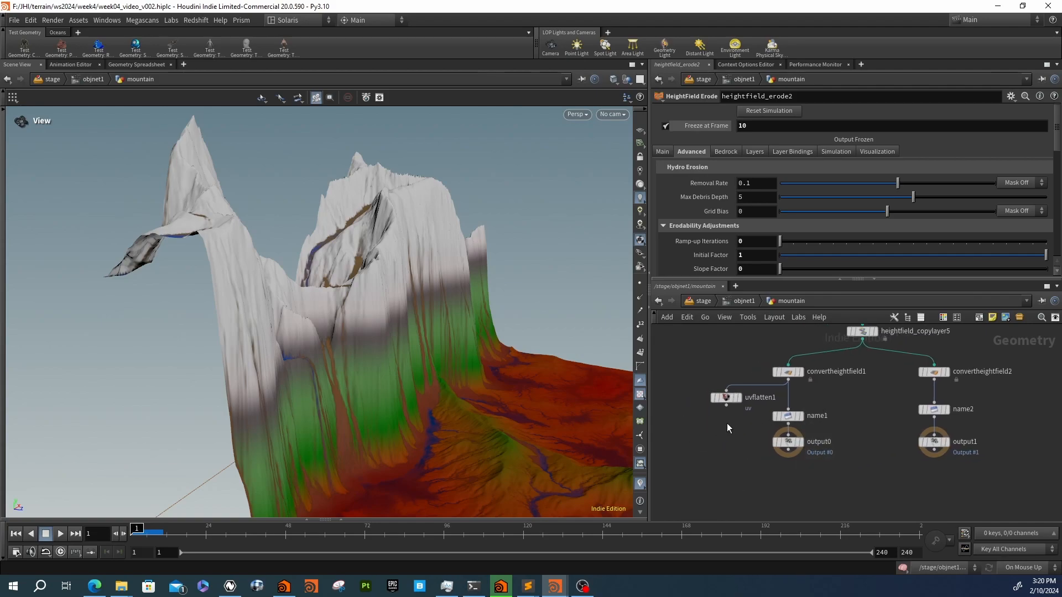
key("ctrl+s")
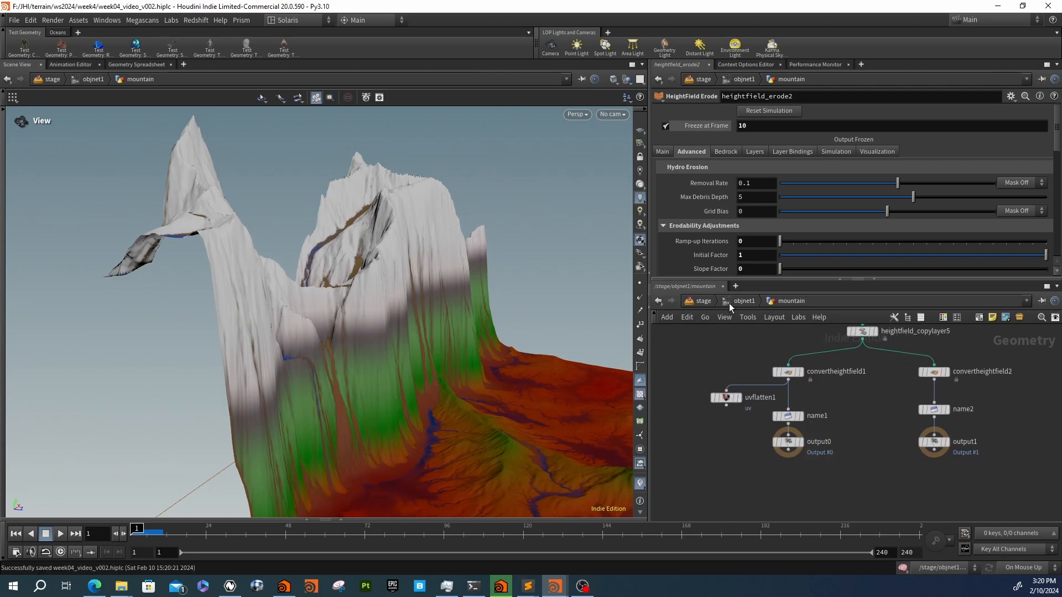
Return to the stage network and switch the viewport renderer to Houdini GL
left_click(704, 301)
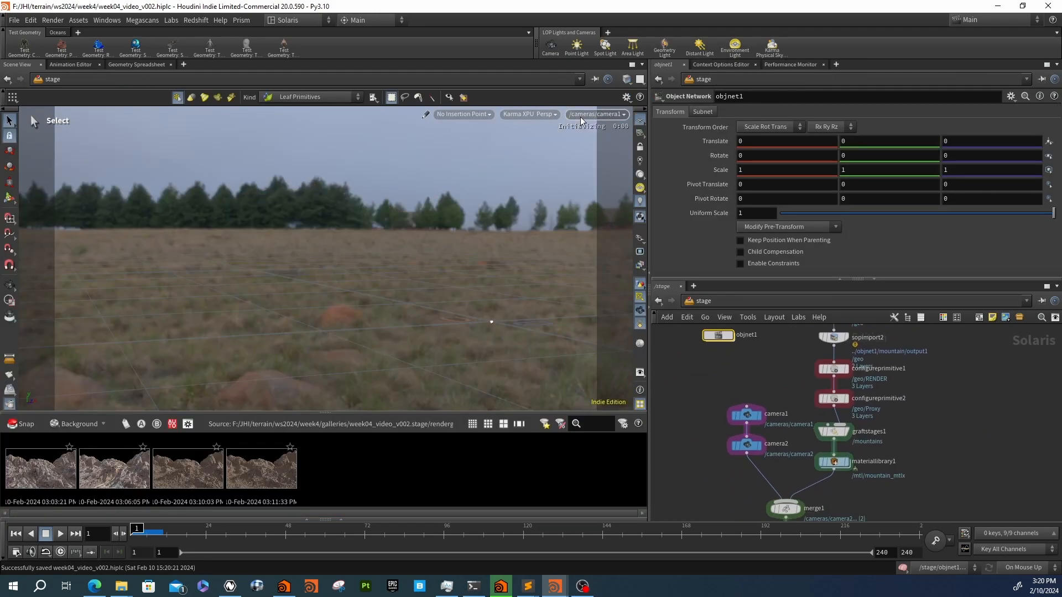
left_click(529, 114)
left_click(531, 139)
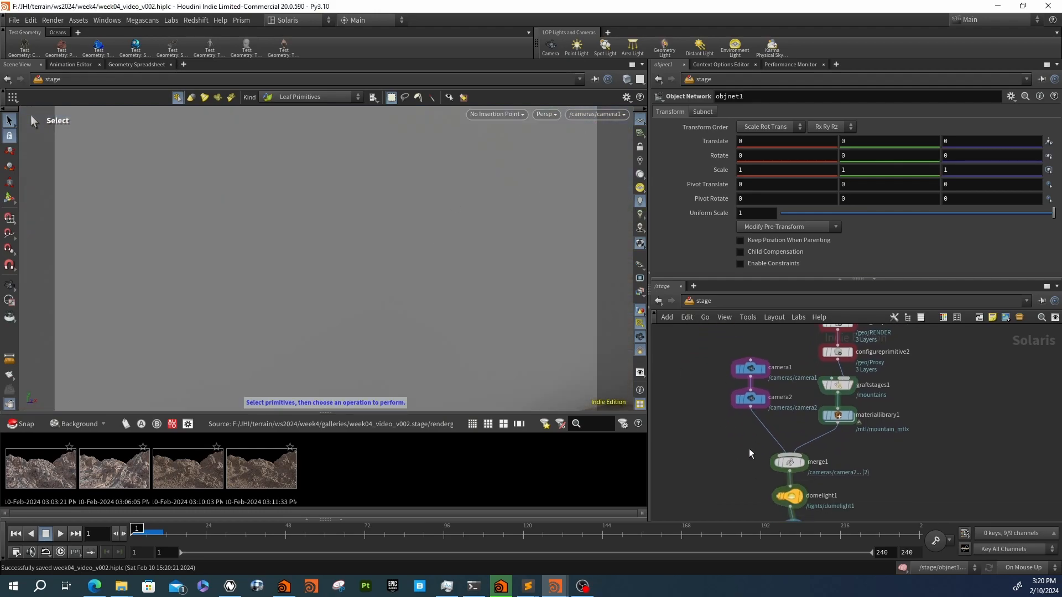
Select camera1, lock it to the view, and reposition it so the valley walls are visible
left_click(751, 399)
left_click(750, 369)
left_click(640, 147)
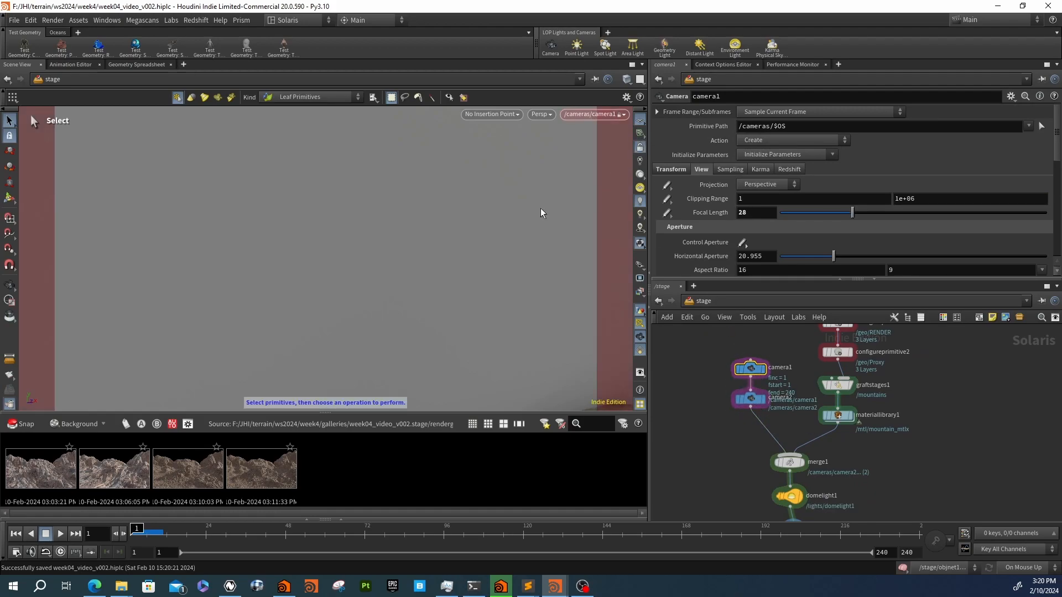
key("Escape")
mouse_move(471, 270)
left_mouse_down()
mouse_move(236, 256)
mouse_move(488, 256)
mouse_move(394, 276)
mouse_move(469, 280)
mouse_move(284, 304)
mouse_move(325, 372)
mouse_move(332, 351)
mouse_move(456, 308)
left_mouse_up()
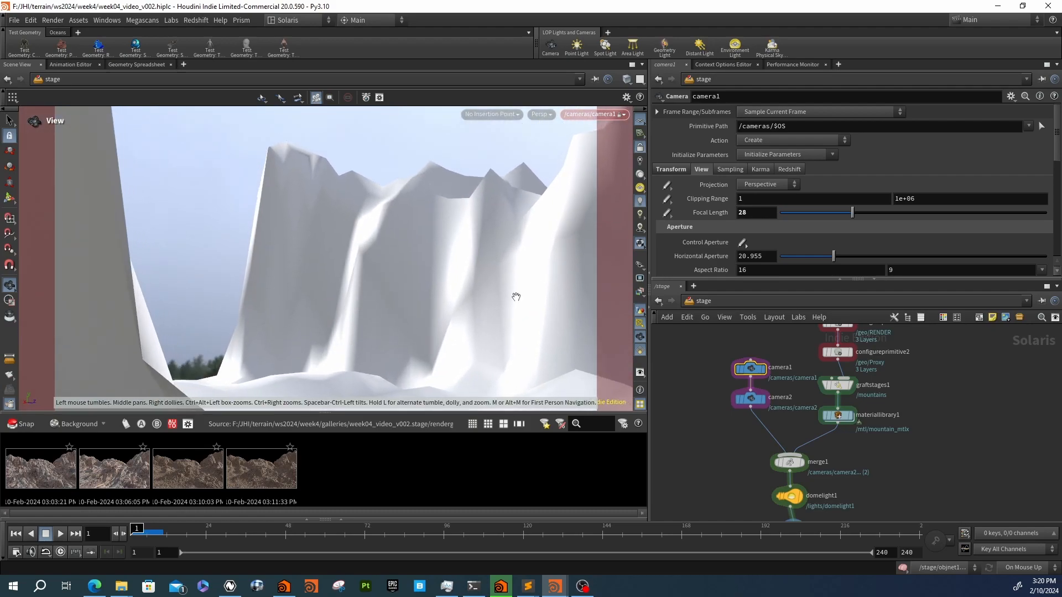
Set camera1's Focal Length to 18, reframe it looking down the valley floor between the walls, and unlock it from the view
key("s")
left_click(754, 216)
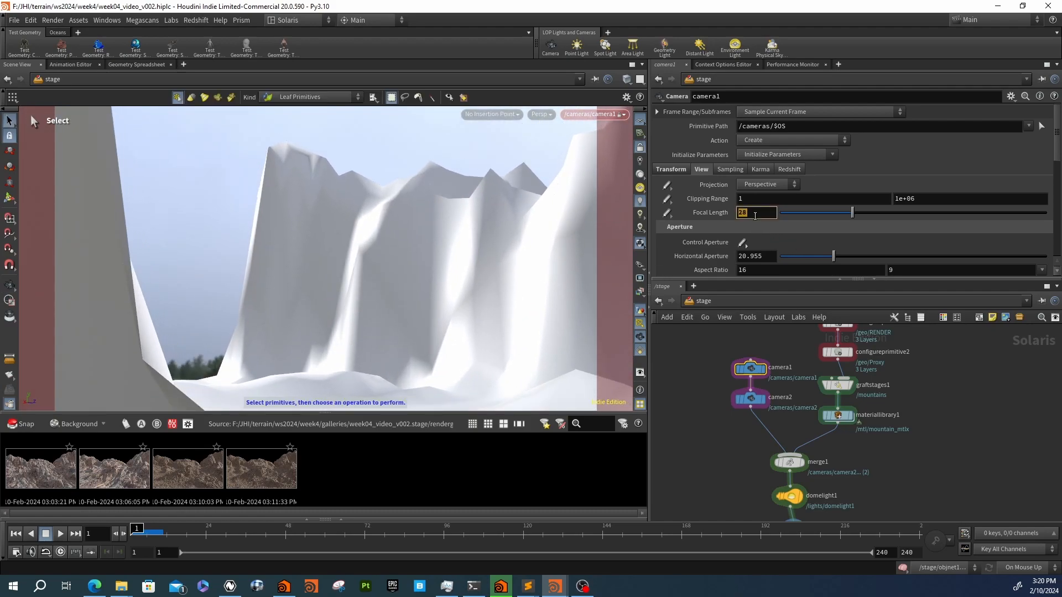
type("18")
key("Return")
key("Escape")
right_click_drag(332, 346, 459, 365)
middle_click_drag(460, 365, 512, 380)
right_click_drag(513, 380, 232, 330)
left_click_drag(231, 330, 380, 422)
middle_click_drag(376, 392, 294, 343)
left_click_drag(294, 344, 318, 360)
middle_click_drag(318, 360, 308, 285)
left_click_drag(309, 292, 305, 303)
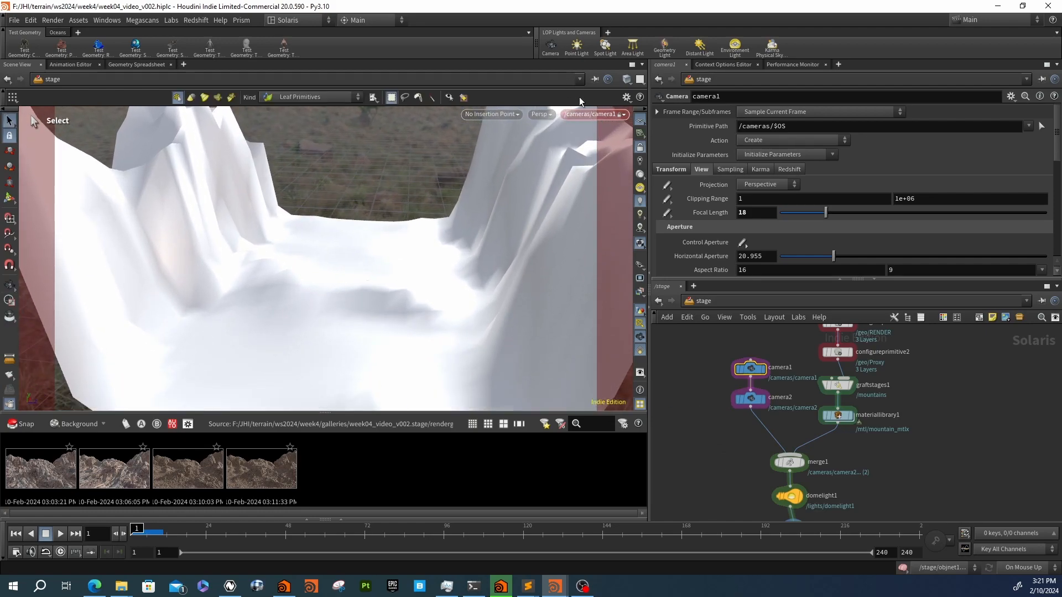
left_click(641, 145)
Render the valley through camera1 by switching the viewport renderer to Karma XPU
middle_click_drag(724, 453, 722, 408)
left_click(545, 115)
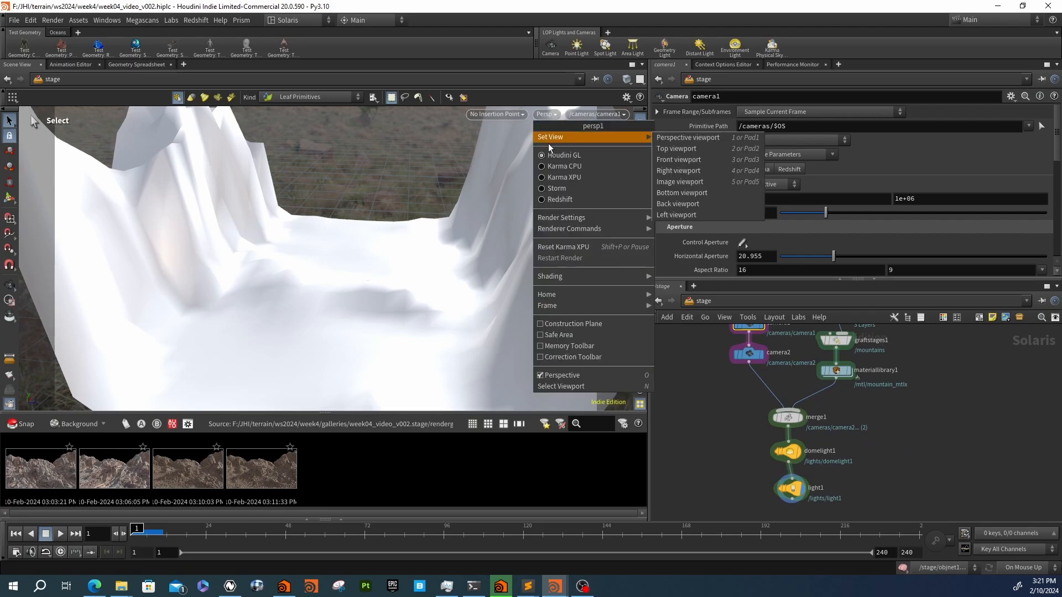
left_click(570, 183)
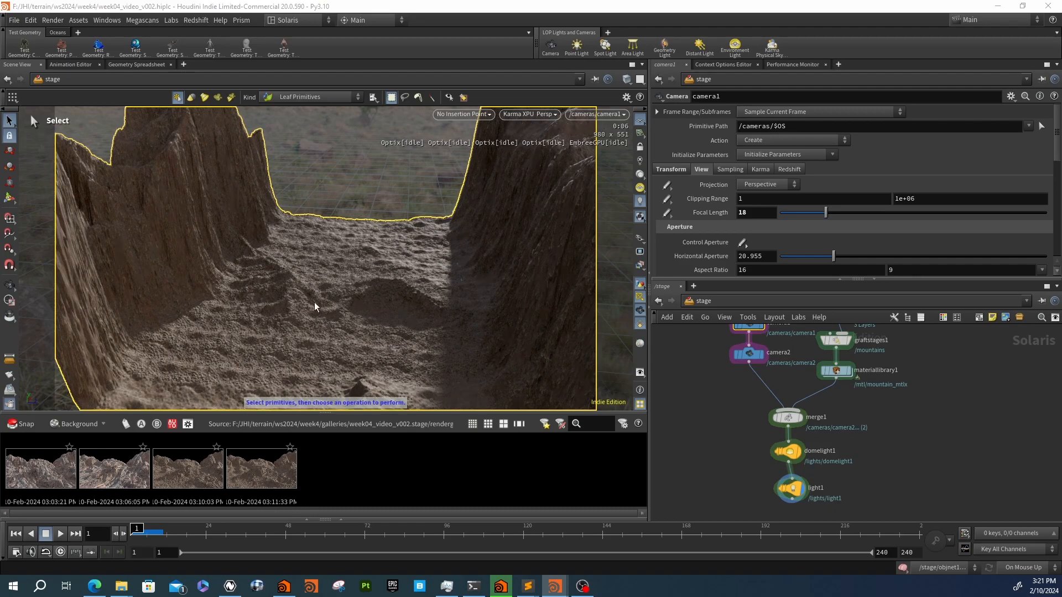
Turn the view slightly off camera1 within the valley and store a snapshot of the Karma XPU render
key("Escape")
left_click_drag(268, 245, 231, 246)
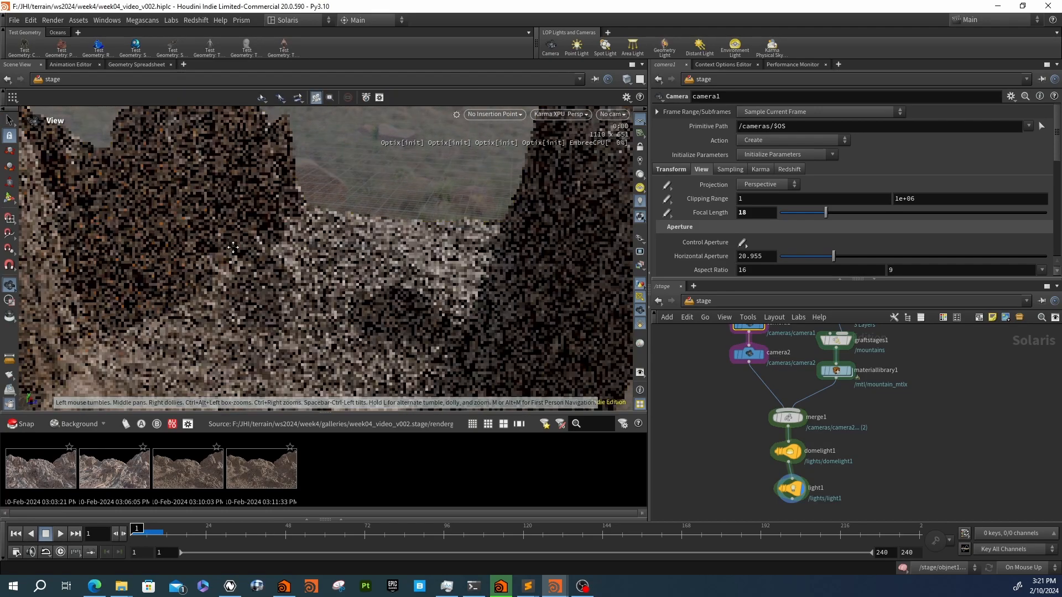
key("s")
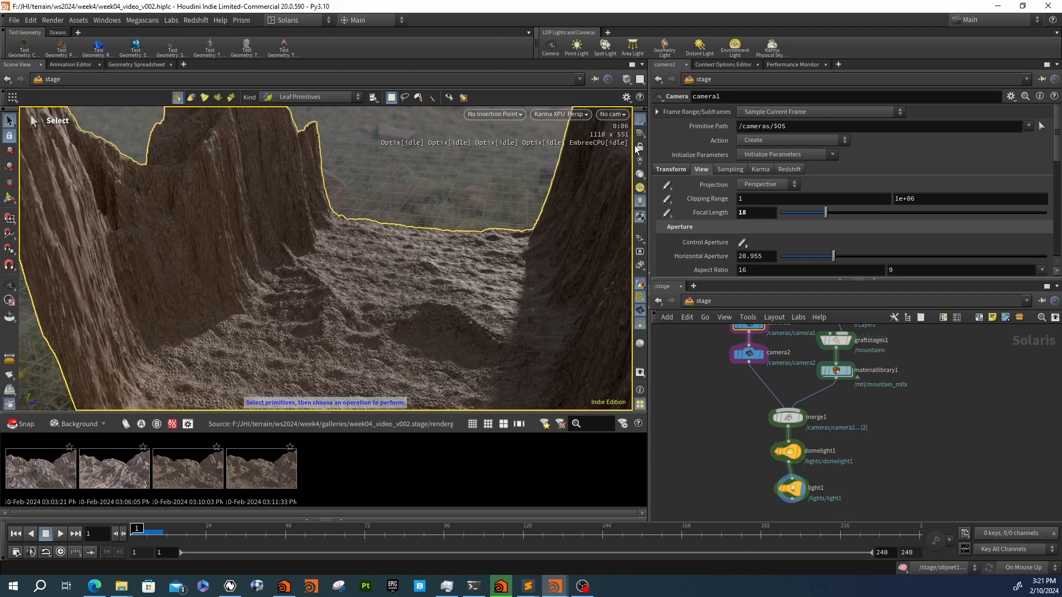
left_click(21, 424)
Keep the viewport pinned to the stage, enter the mountain network inside objnet1, and wire uvflatten1's output into name1
middle_click_drag(754, 408, 762, 427)
middle_click_drag(798, 389, 788, 449)
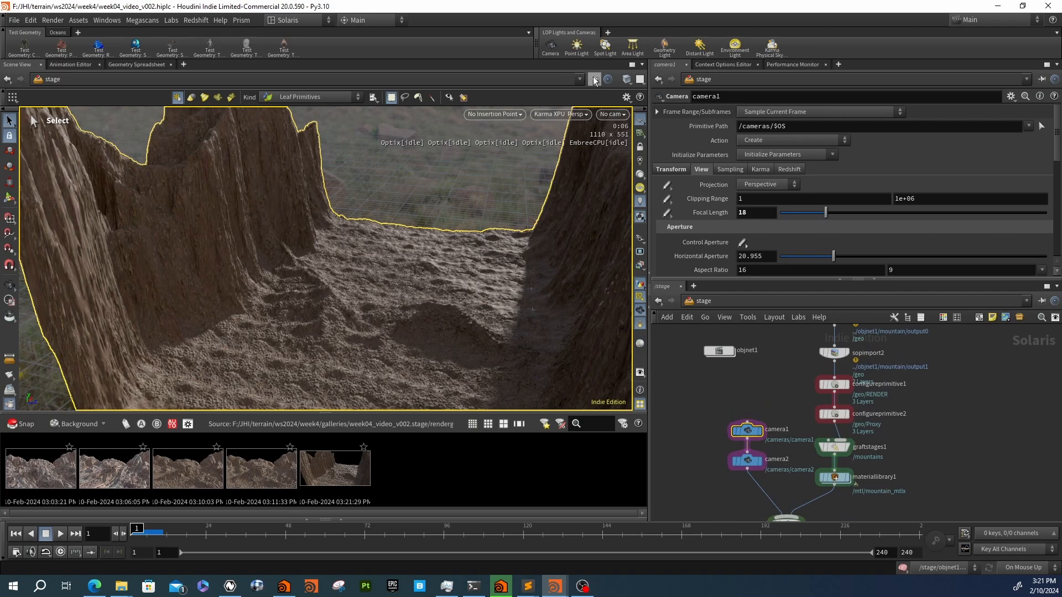
double_click(720, 353)
double_click(756, 405)
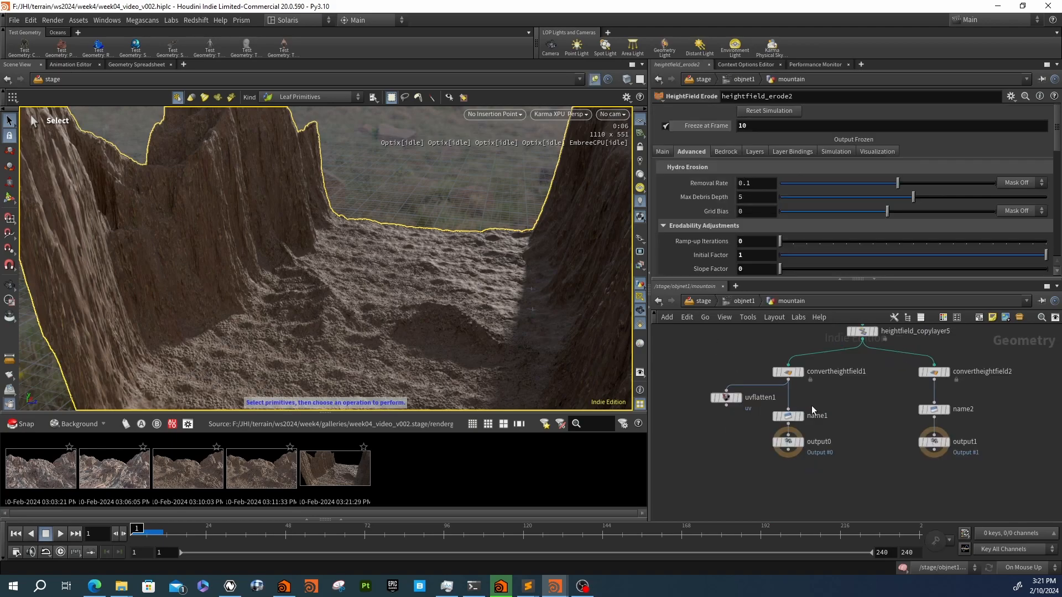
left_click_drag(726, 406, 747, 411)
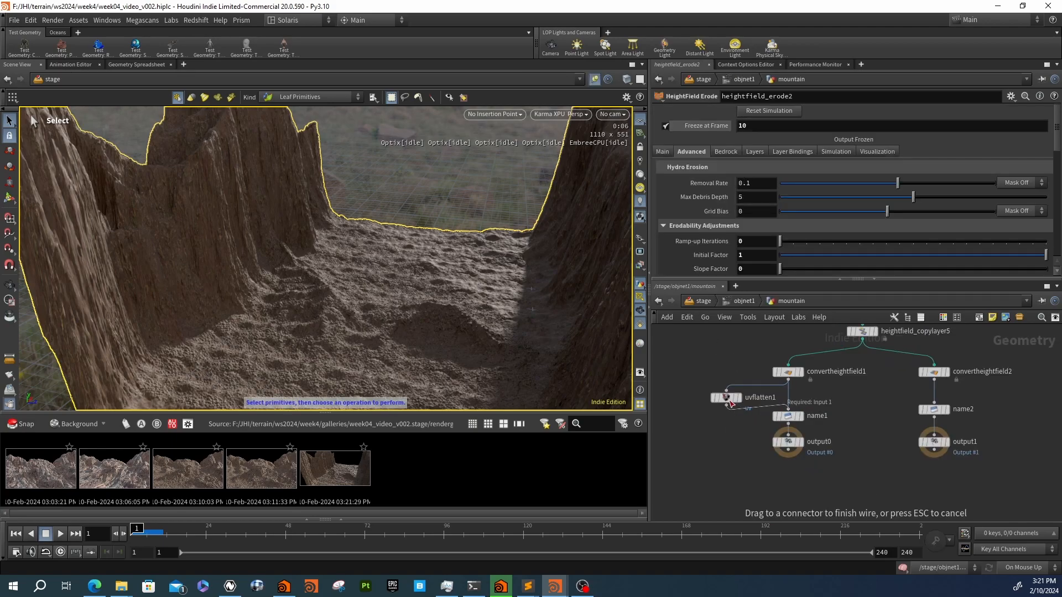
left_click(791, 402)
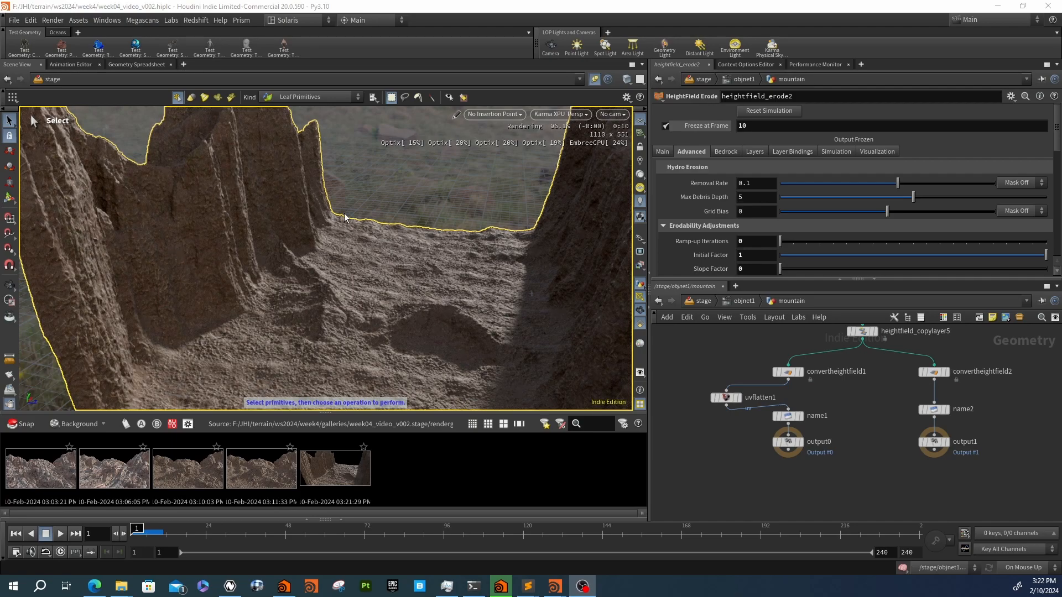
Pull uvflatten1 back out of the chain and reconnect convertheightfield1 directly to name1
left_click_drag(729, 399, 783, 396)
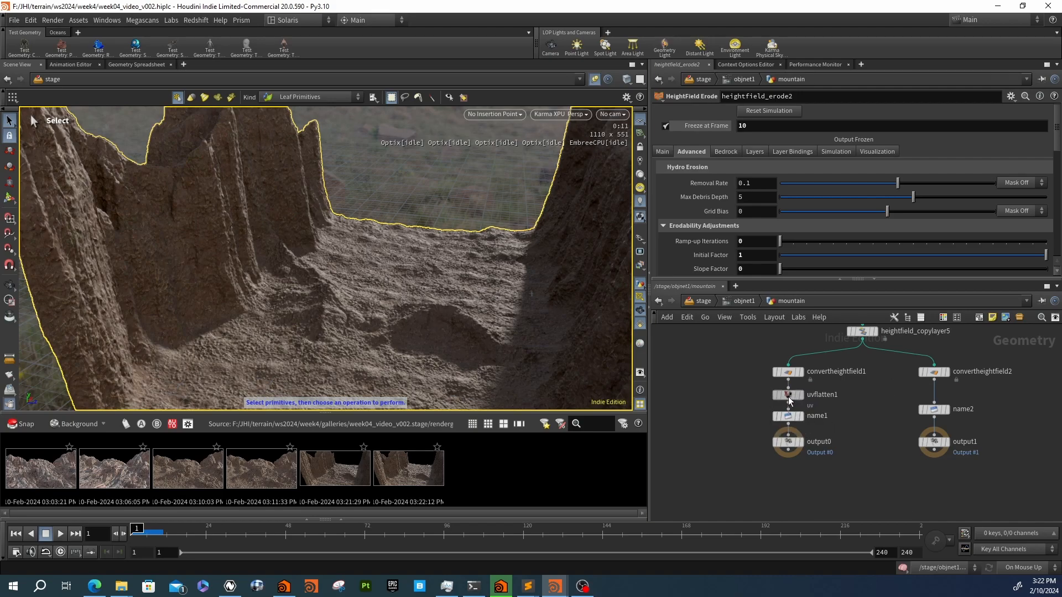
left_click_drag(791, 392, 744, 392)
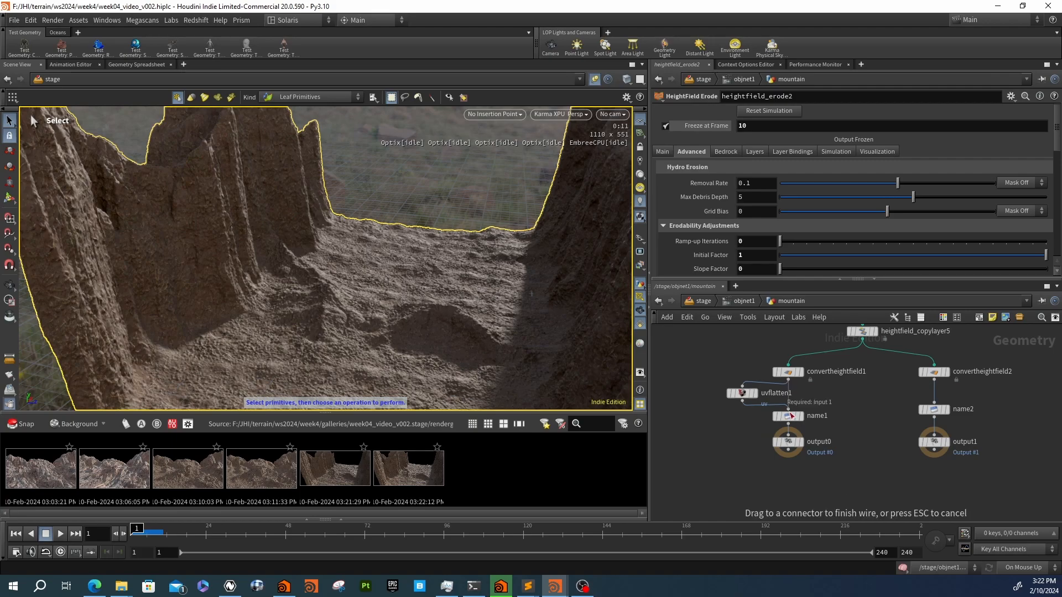
Return to the stage and open the mountain_mtlx material network inside materiallibrary1
left_click(704, 302)
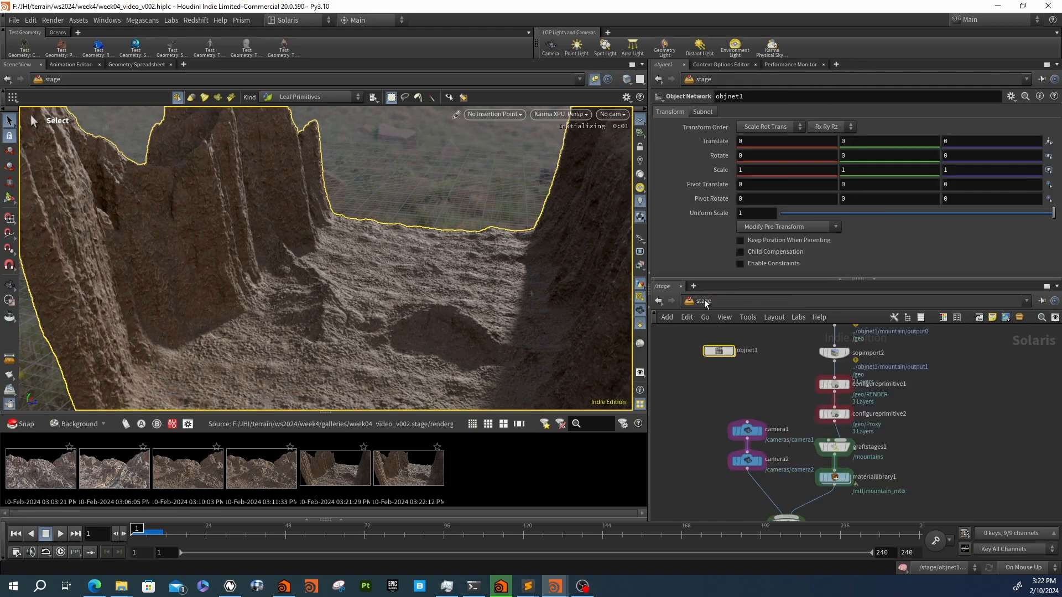
middle_click_drag(826, 460, 804, 408)
double_click(804, 408)
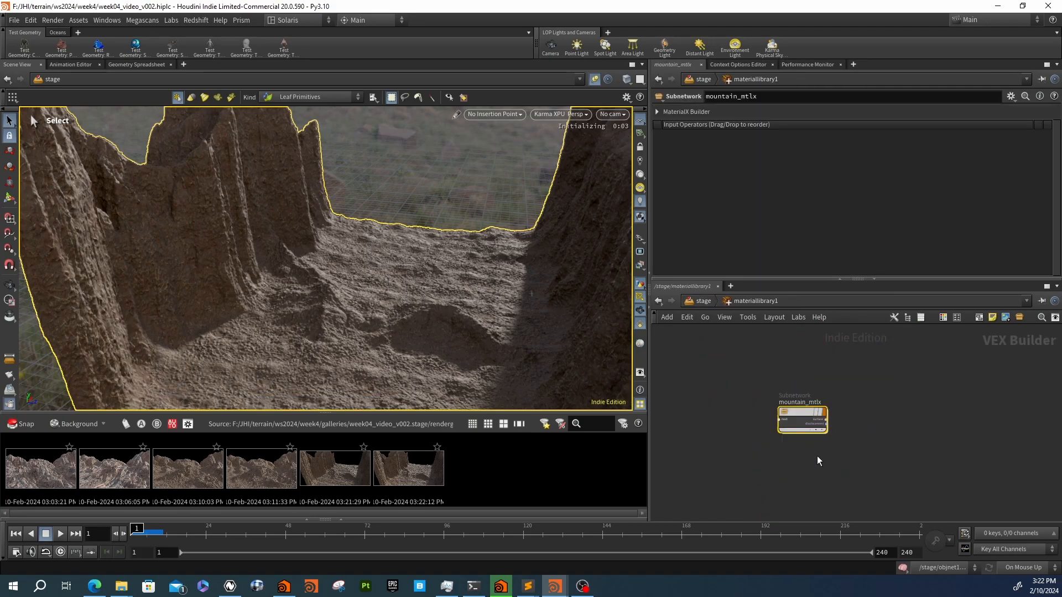
double_click(795, 409)
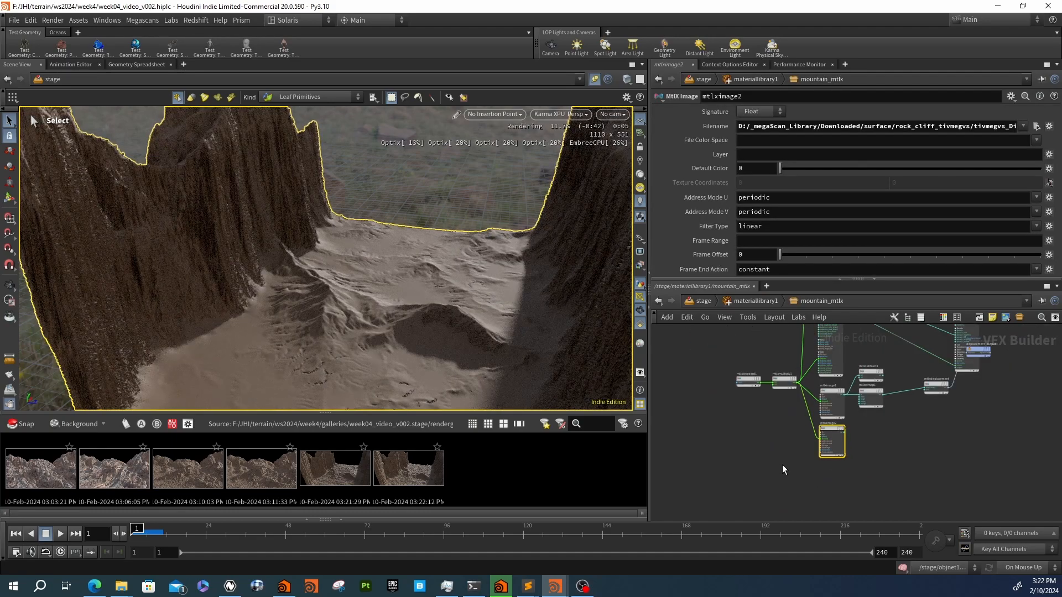
Add a MtlX Triplanar Projection node below mtlximage2 and open its parameters at the file inputs
key("Tab")
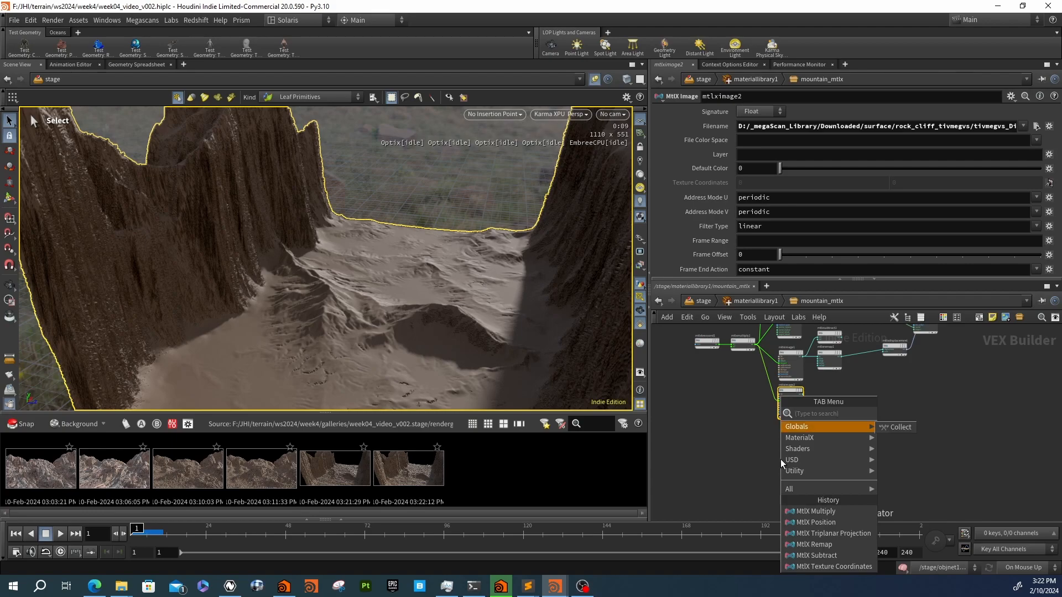
left_click(831, 532)
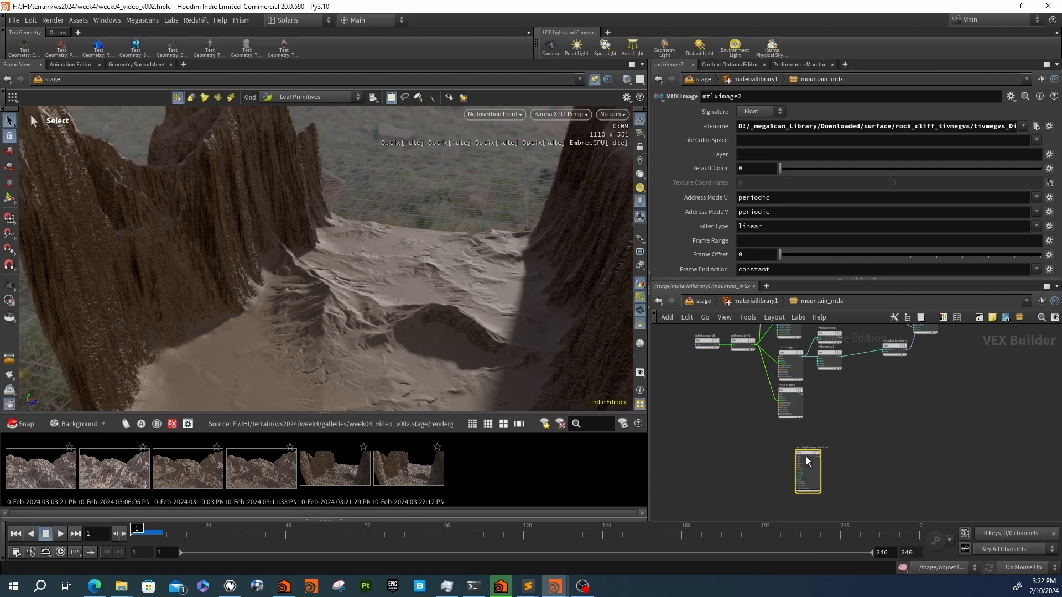
left_click(797, 452)
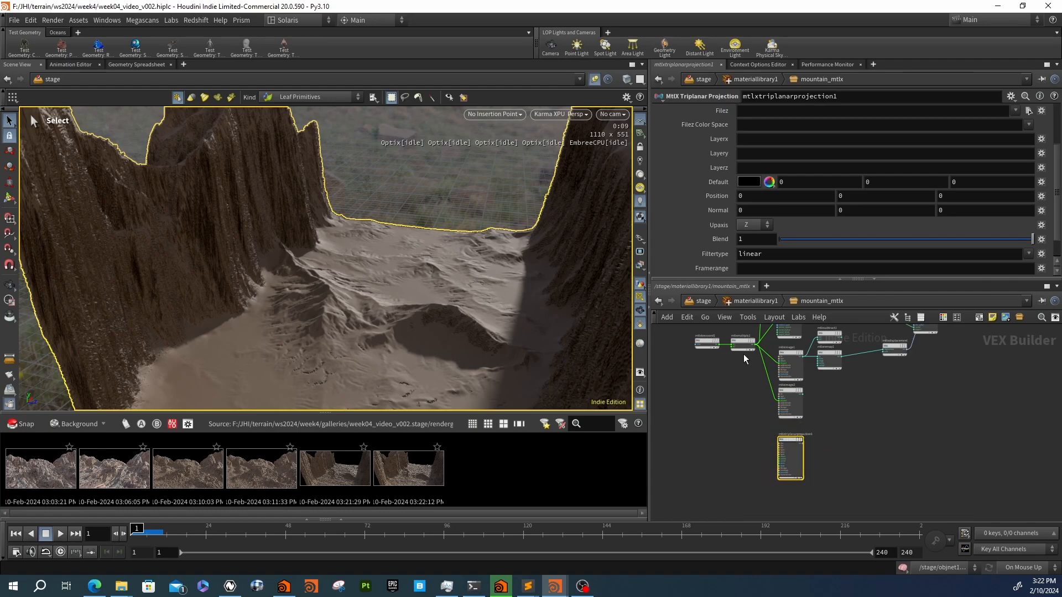
scroll(728, 247, "up", 3)
key("l")
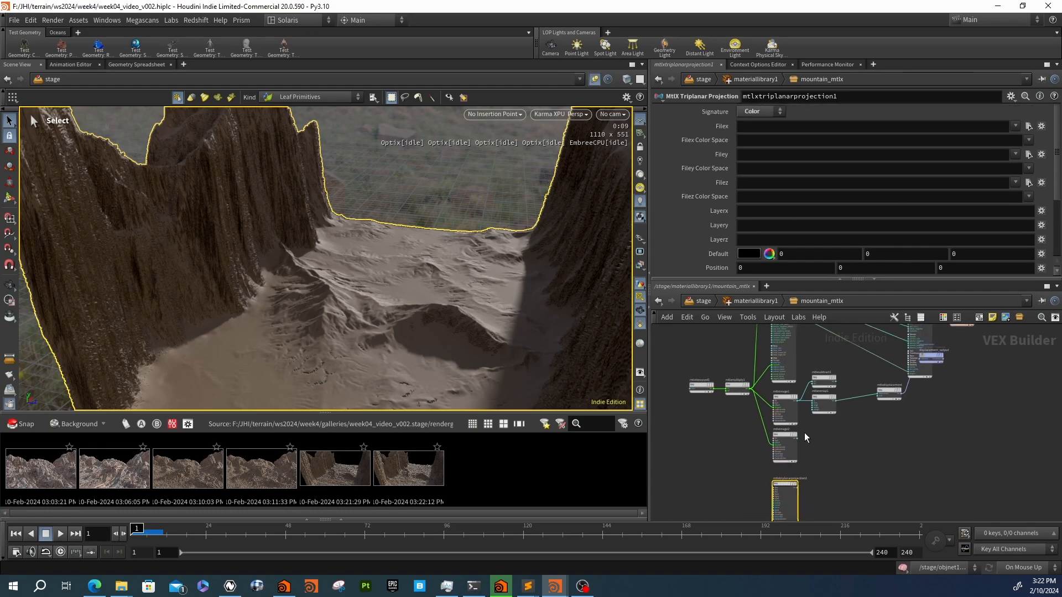
Move mtlxtriplanarprojection1 up beside hmtlxpbrtextureset2 and copy the Base Color texture path from hmtlxpbrtextureset1
left_click_drag(763, 523, 808, 358)
scroll(724, 354, "up", 3)
middle_click_drag(724, 354, 718, 376)
left_click(754, 420)
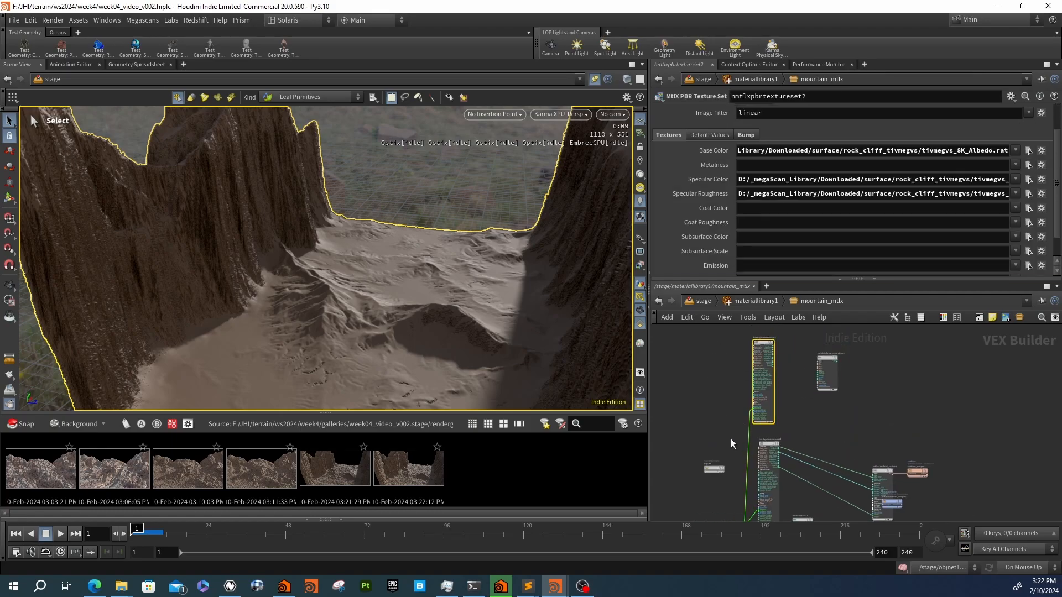
left_click_drag(781, 455, 781, 456)
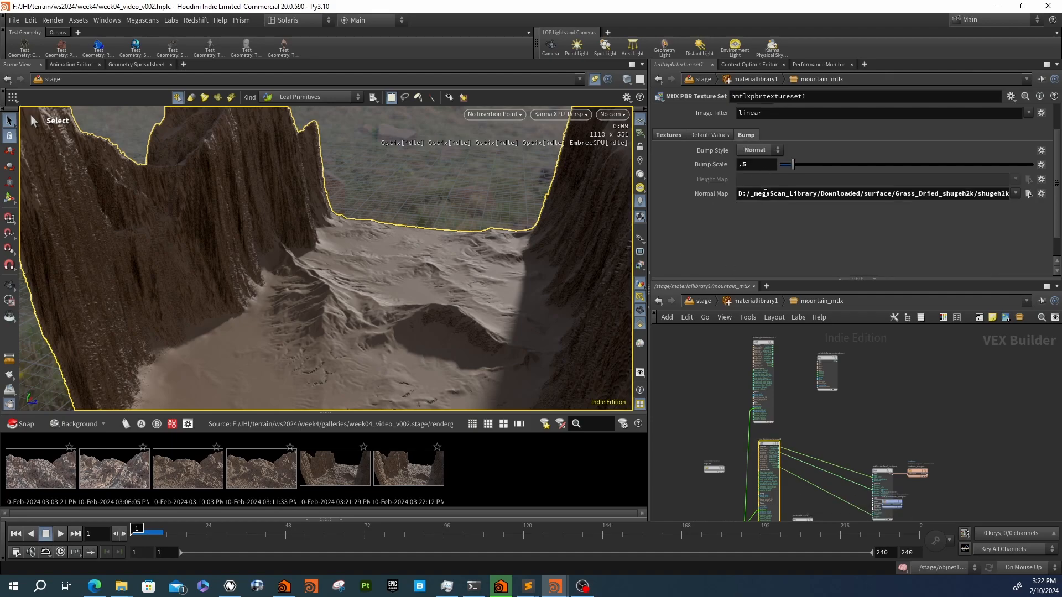
left_click(668, 135)
triple_click(801, 151)
key("ctrl+c")
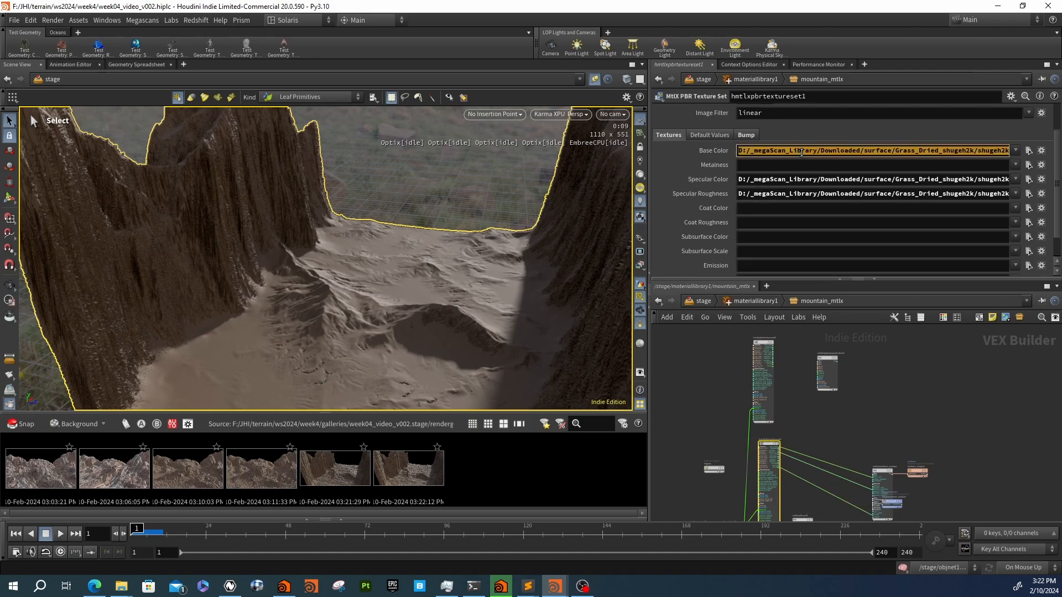
Set Filex, Filey and Filez of mtlxtriplanarprojection1 to the copied shugeh2k_8K_Albedo.exr path
left_click(824, 358)
left_click(751, 129)
key("ctrl+v")
key("Return")
left_click(765, 156)
key("ctrl+v")
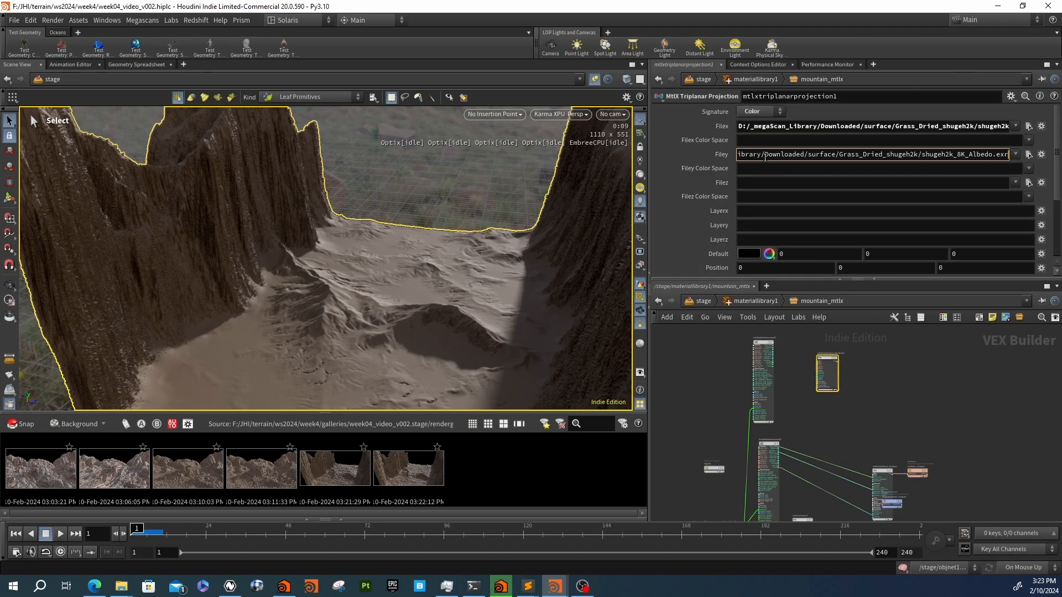
left_click(761, 185)
type("D:/_megaScan_Library/Downloaded/surface/Grass_Dried_shugeh2k/shugeh2k_8K_Albedo.exr")
key("Return")
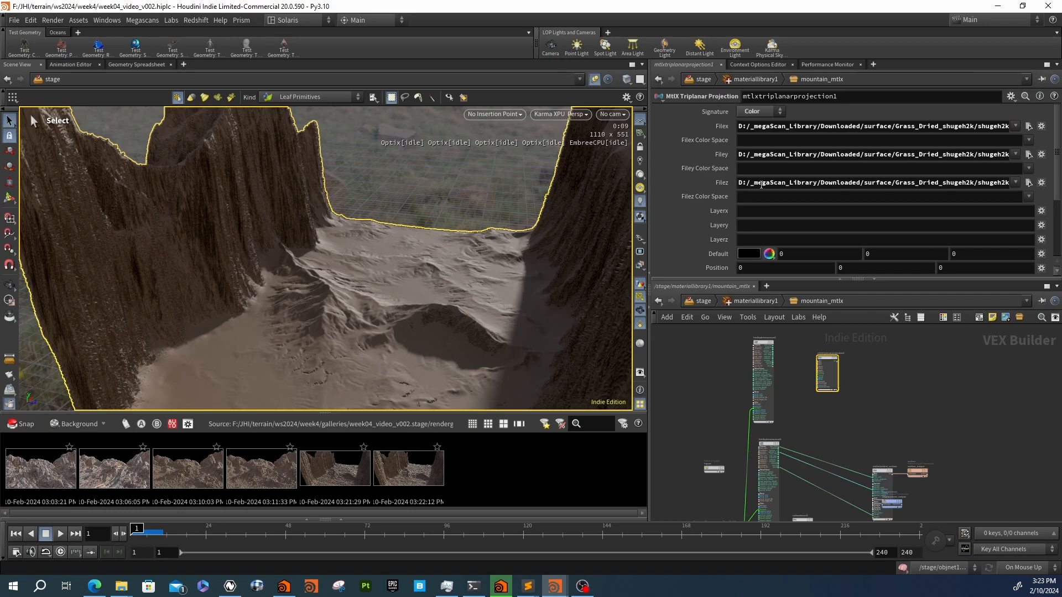
Cut the wires from hmtlxpbrtextureset1 to mtlxstandard_surface and connect the triplanar projection's output to base_color
scroll(779, 369, "up", 4)
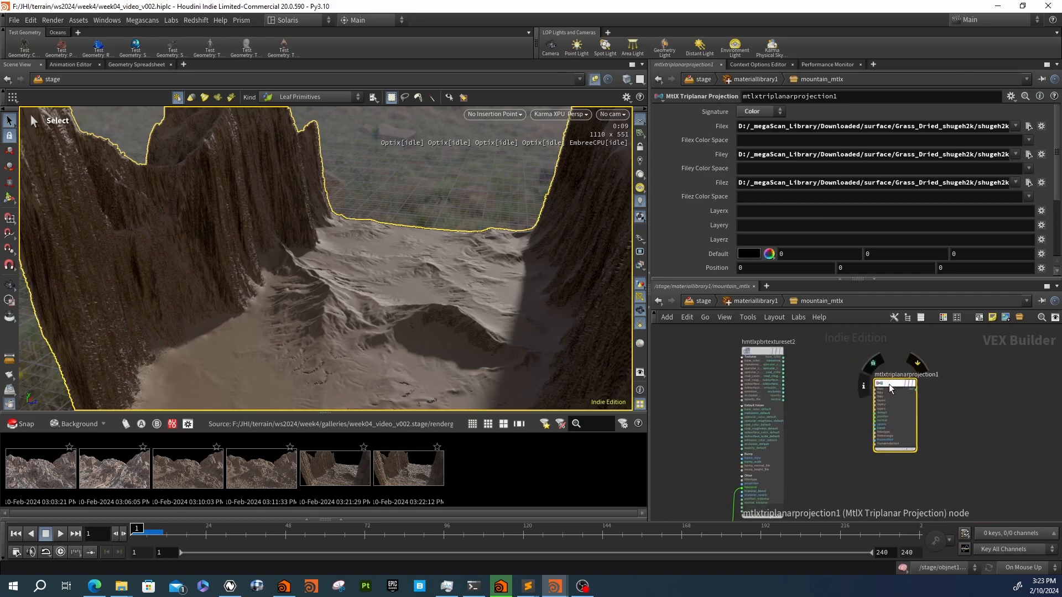
left_click_drag(888, 383, 876, 356)
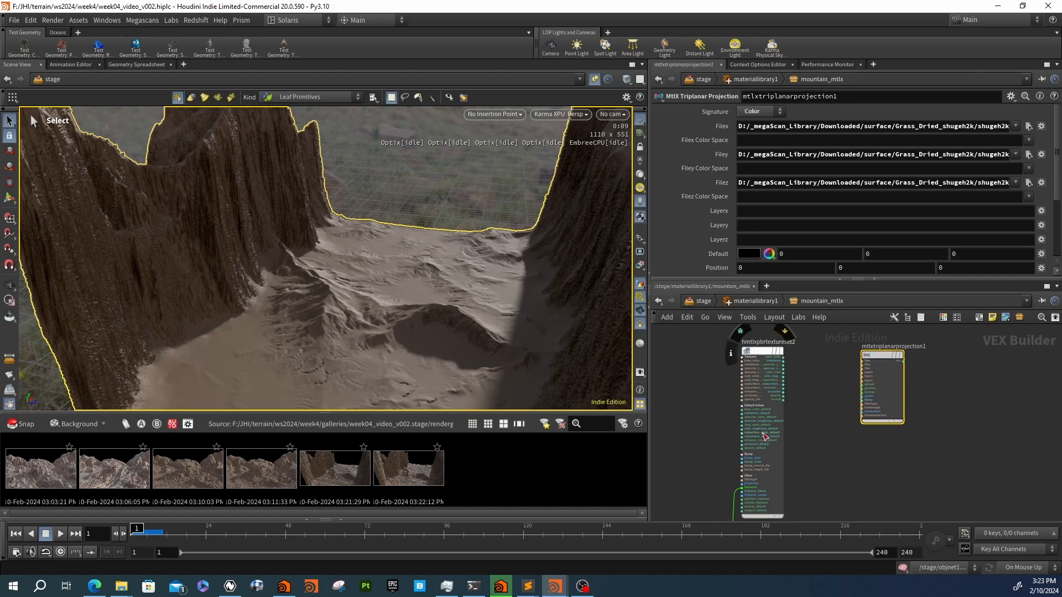
scroll(788, 403, "down", 5)
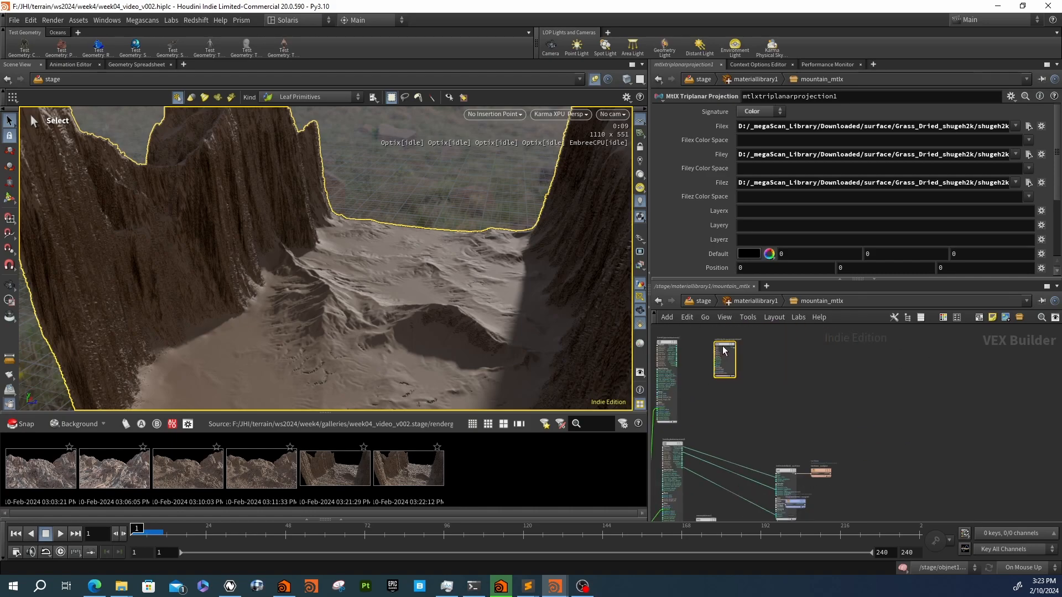
left_click_drag(725, 347, 713, 409)
scroll(713, 410, "up", 3)
middle_click_drag(743, 423, 756, 346)
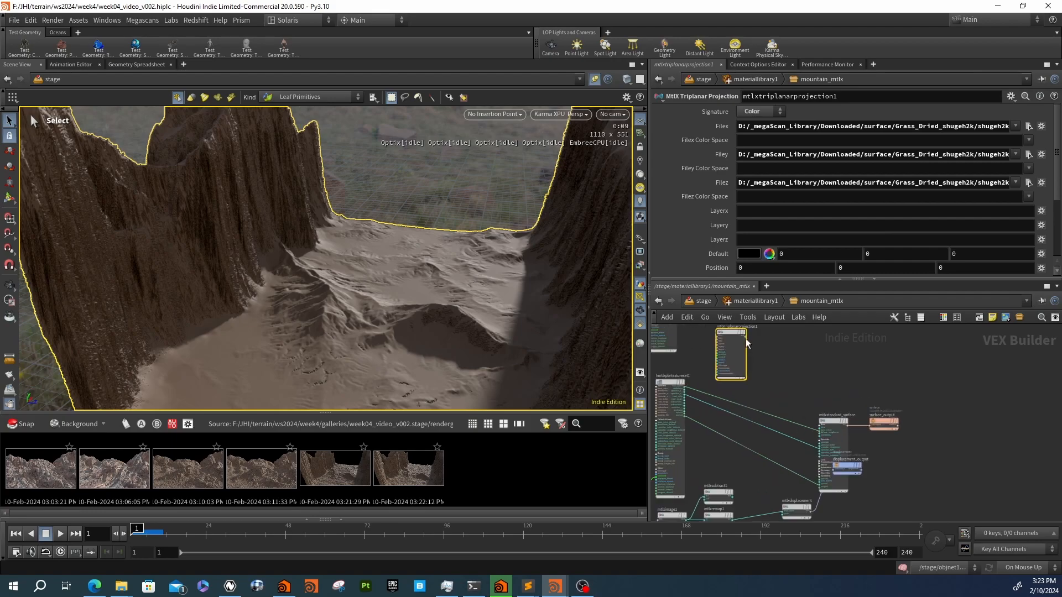
left_click_drag(772, 386, 768, 519)
middle_click_drag(772, 446, 774, 449)
left_click_drag(746, 346, 888, 448)
scroll(756, 419, "up", 3)
left_click_drag(695, 444, 778, 383)
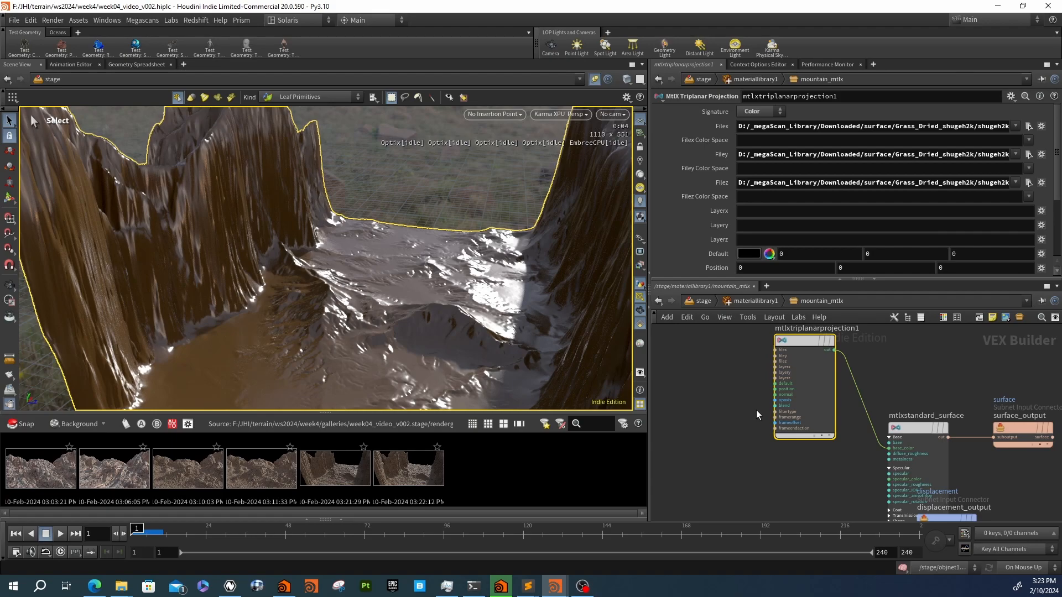
Add a MtlX Position node beside mtlxtriplanarprojection1, on its input side
key("1")
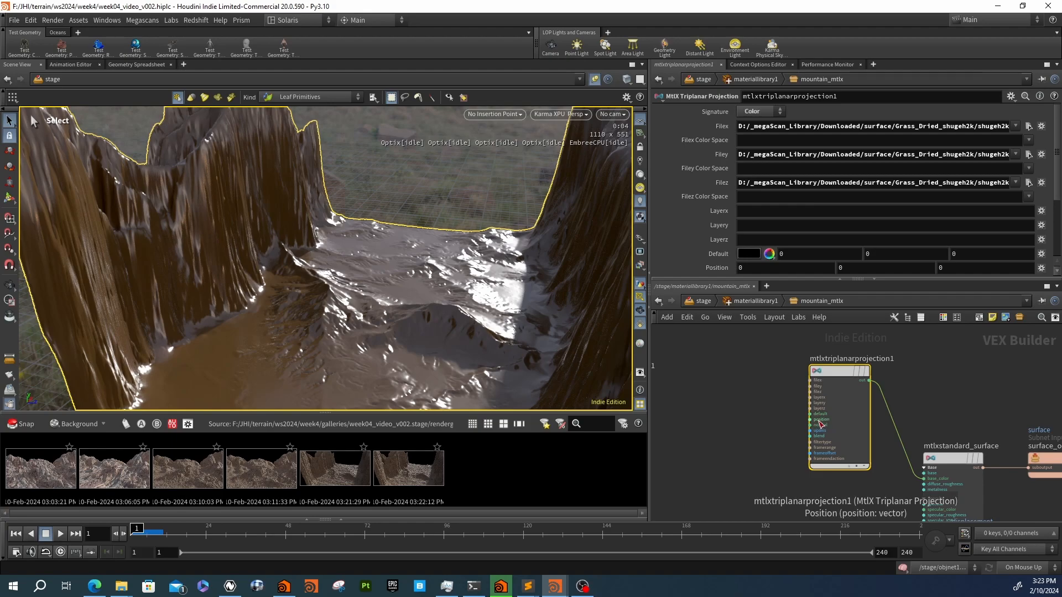
mouse_move(841, 380)
left_mouse_down()
mouse_move(856, 361)
mouse_move(834, 364)
left_mouse_up()
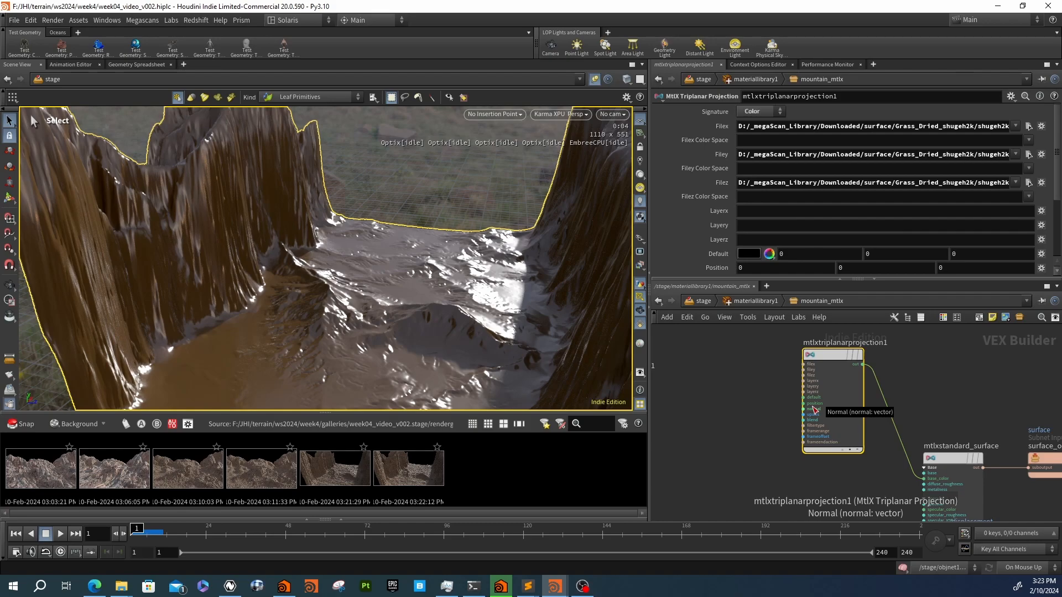
key("Tab")
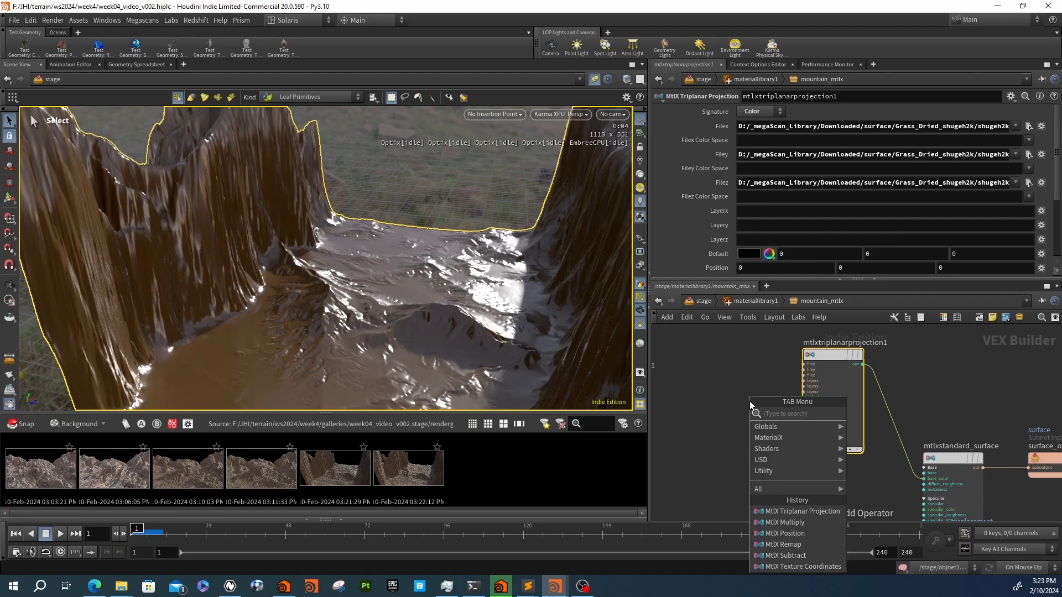
type("pos")
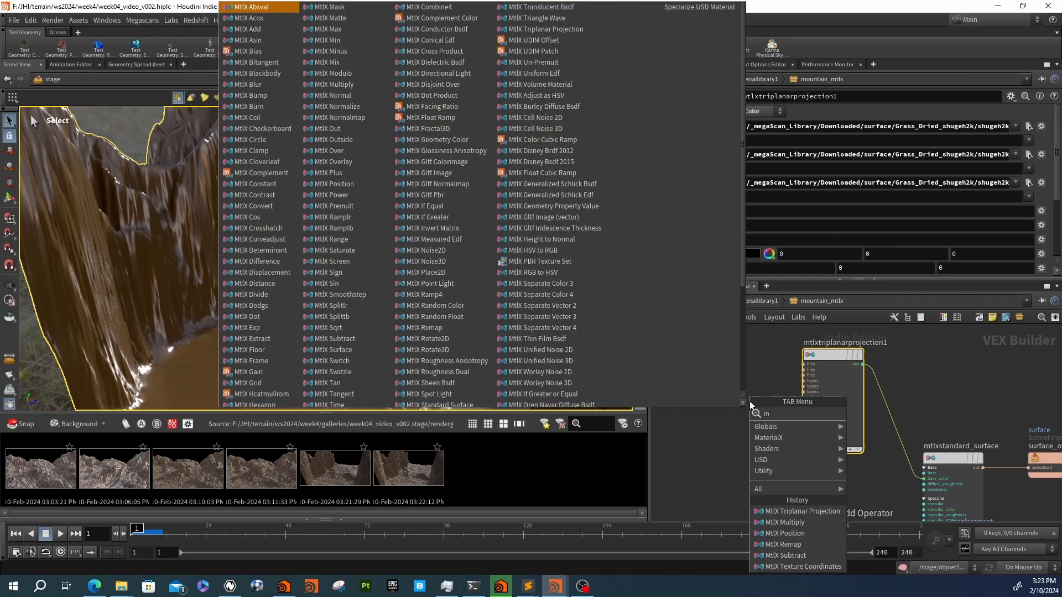
key("Return")
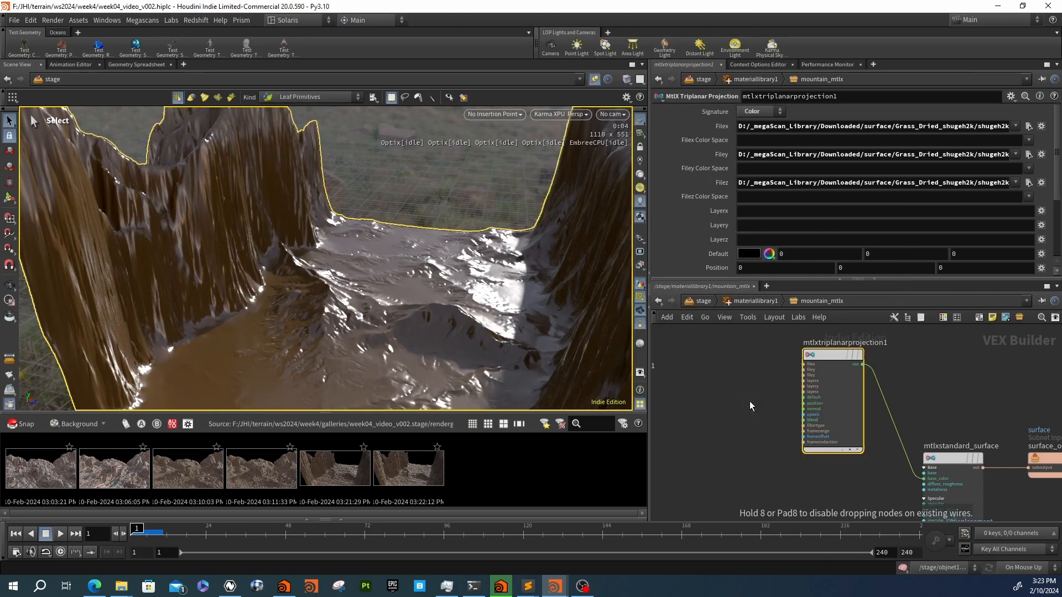
left_click(717, 406)
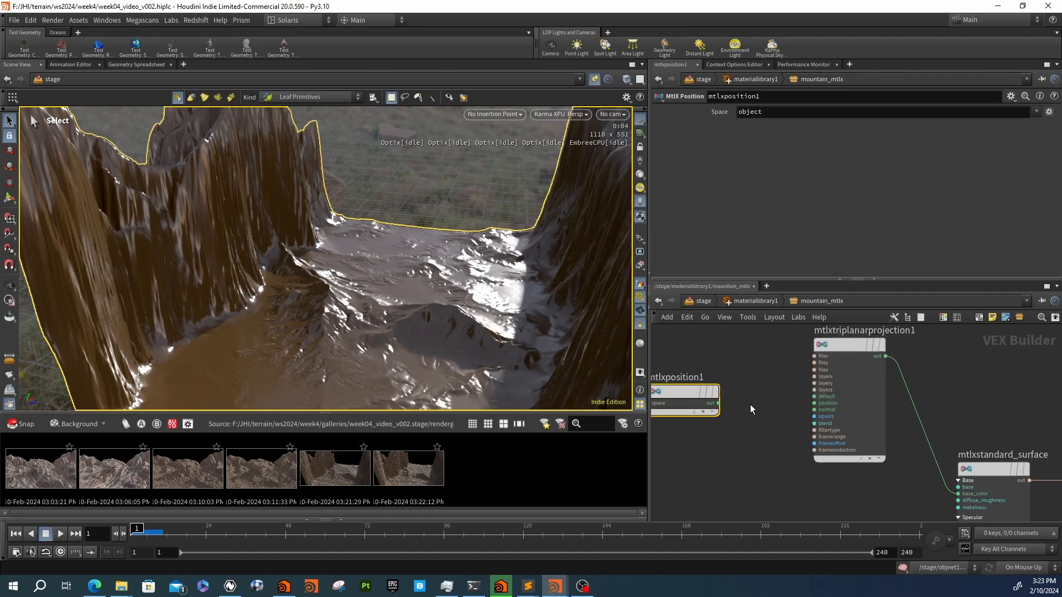
scroll(750, 404, "up", 2)
mouse_move(689, 389)
left_click_drag(689, 392, 685, 392)
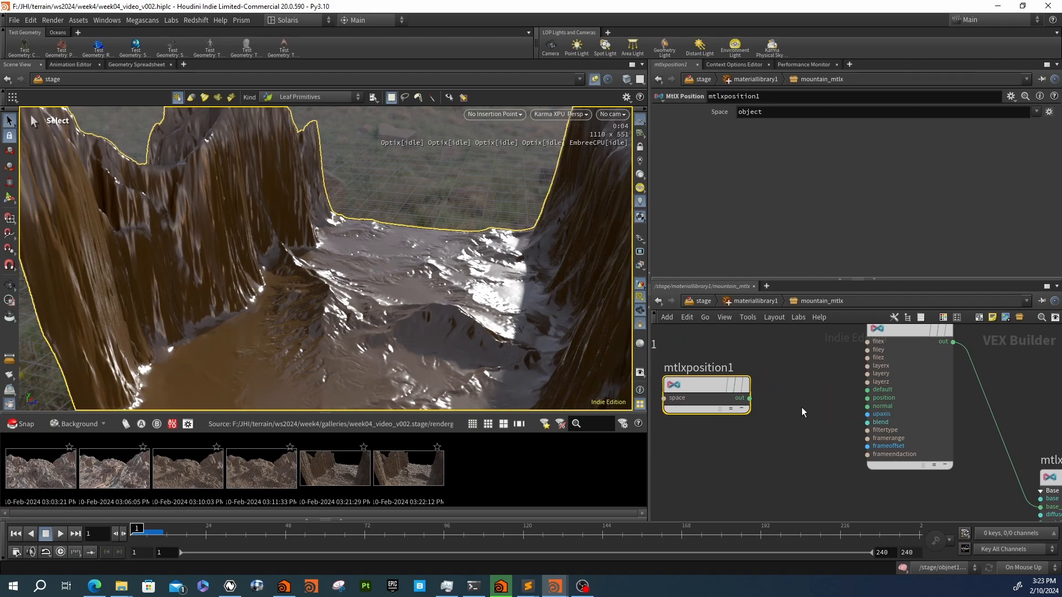
Add a MtlX Multiply node and wire it between mtlxposition1's output and the triplanar projection's position input
key("Tab")
type("mul")
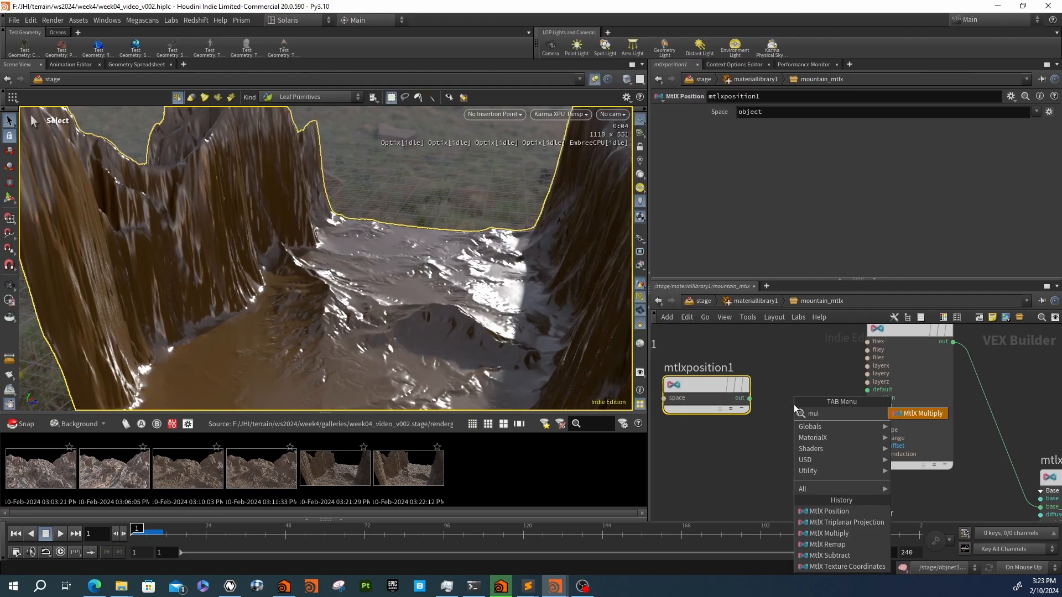
key("Return")
left_click(794, 403)
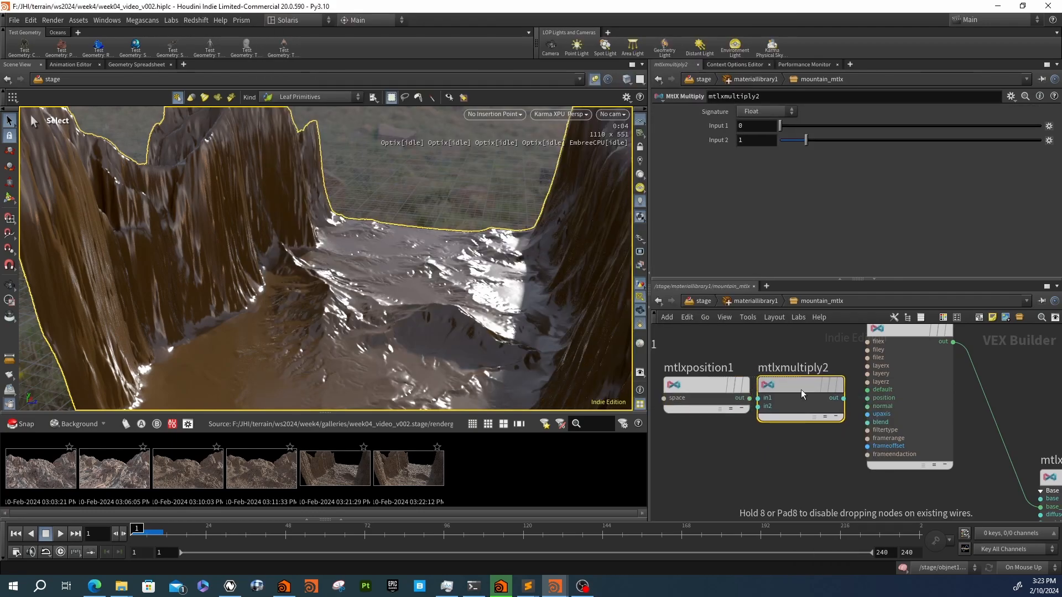
left_click_drag(749, 398, 761, 399)
left_click_drag(846, 399, 877, 402)
left_click(874, 399)
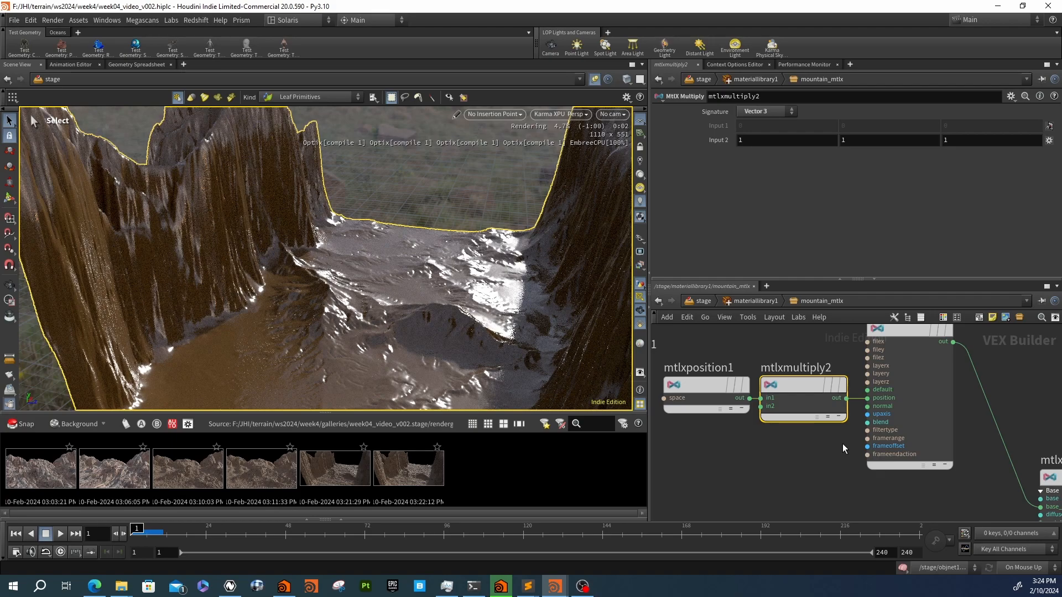
middle_click_drag(801, 483, 772, 500)
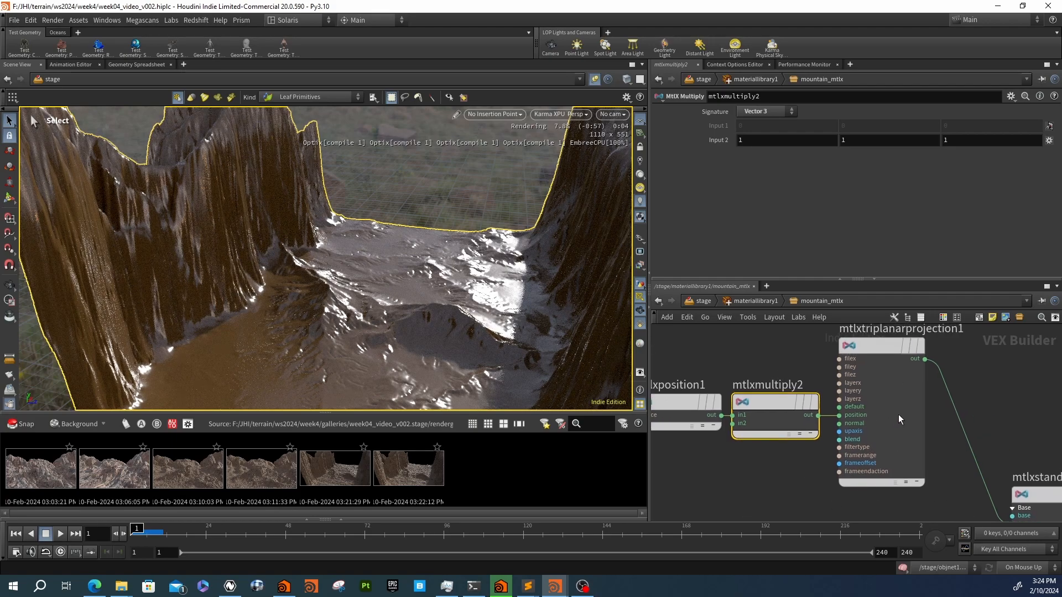
mouse_move(874, 358)
left_mouse_down()
mouse_move(884, 339)
mouse_move(875, 351)
mouse_move(888, 363)
left_mouse_up()
left_click_drag(781, 412, 778, 410)
Set all three Input 2 components of mtlxmultiply2 to .01
left_click(764, 139)
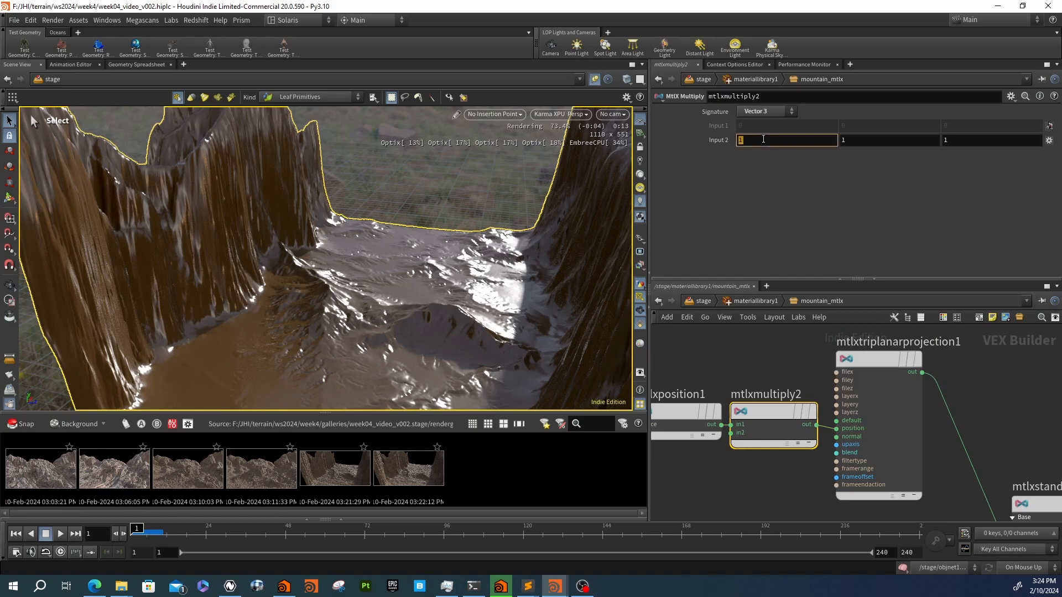
type(".01")
key("Tab")
type(".01")
key("Tab")
type(".01")
key("Return")
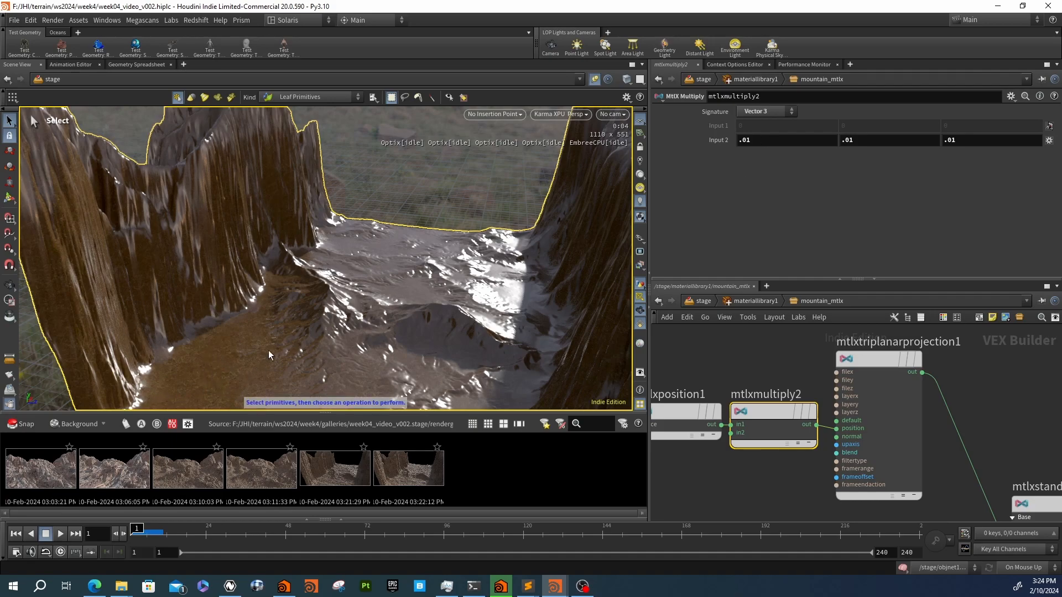
Reduce the texture projection scale by setting all three Input 2 components of mtlxmultiply2 to .001
left_click(798, 140)
type(".01")
key("Tab")
type(".01")
key("Tab")
type(".01")
key("shift+Tab")
key("shift+Tab")
key("shift+Tab")
left_click(798, 142)
key("Left")
key("Left")
type("0")
key("Tab")
type(".001")
key("Tab")
type(".001")
key("Tab")
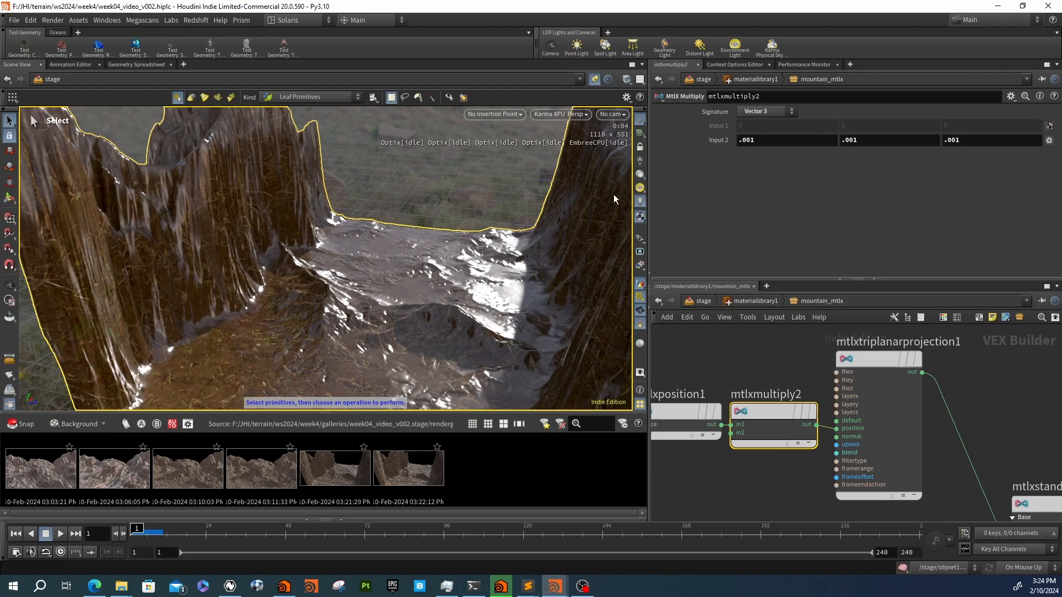
Browse the available MaterialX shader node categories, including Conditional, Global, Light, Texture3D and Math
middle_click_drag(704, 473, 782, 439)
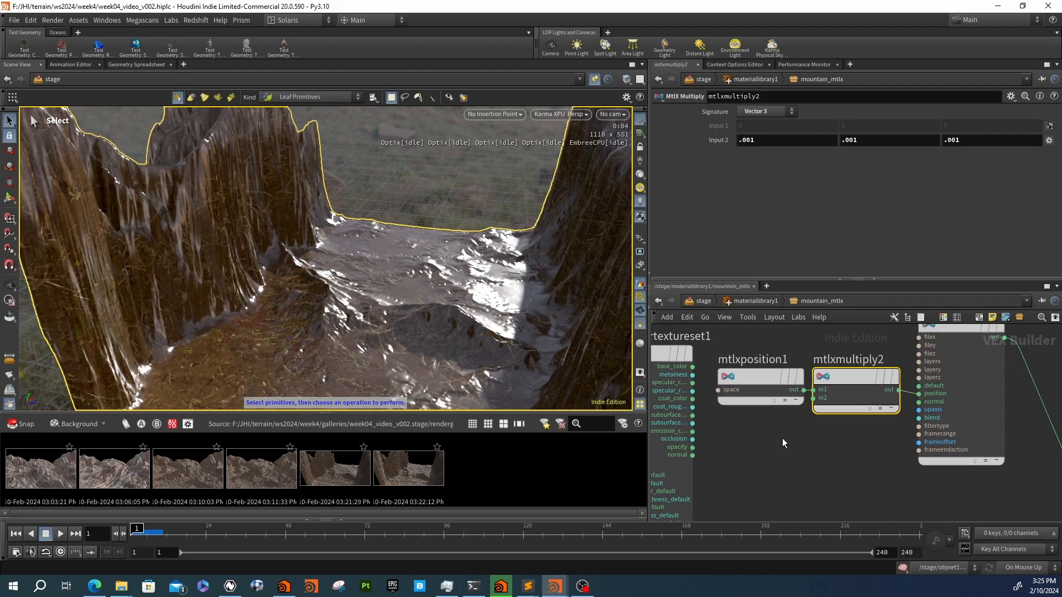
key("Tab")
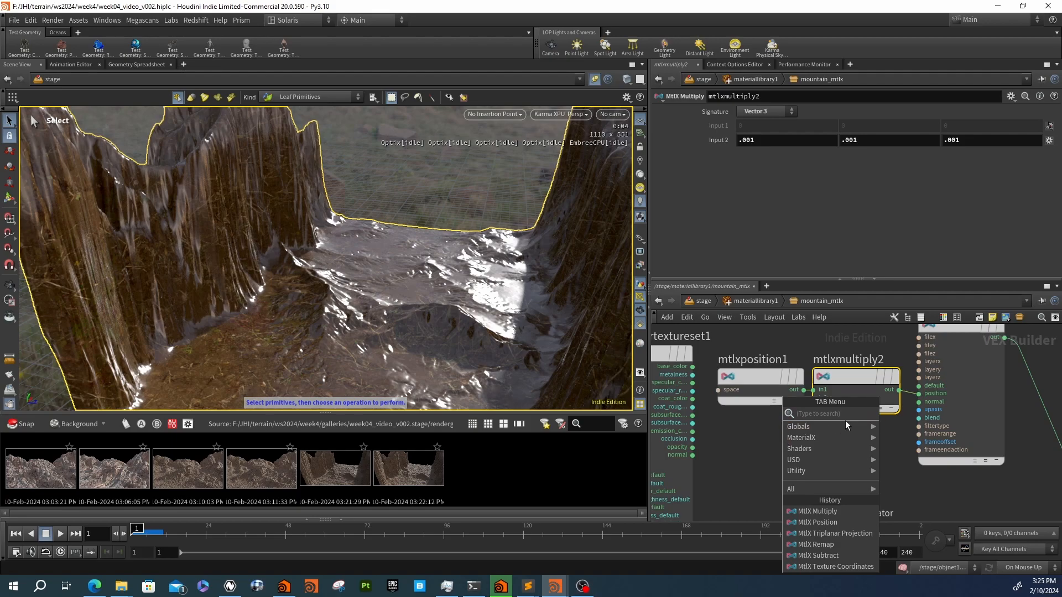
mouse_move(831, 441)
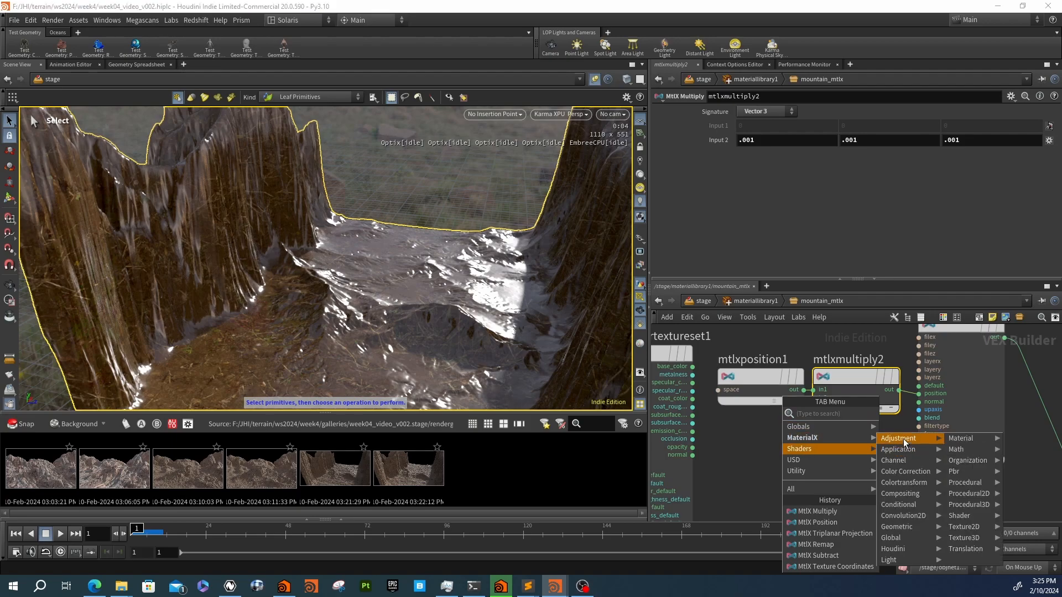
mouse_move(903, 504)
mouse_move(965, 482)
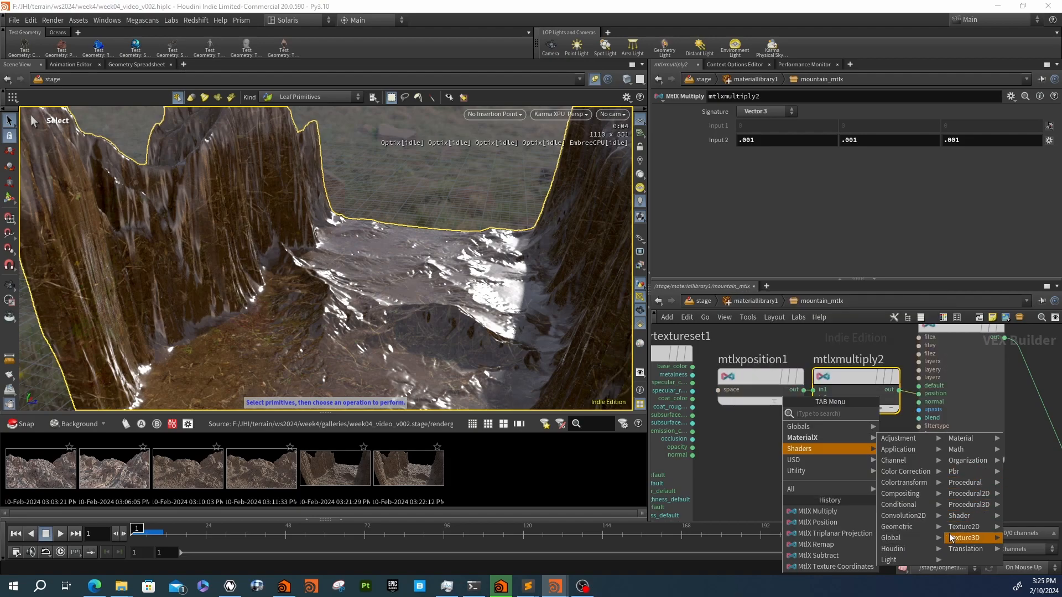
mouse_move(951, 528)
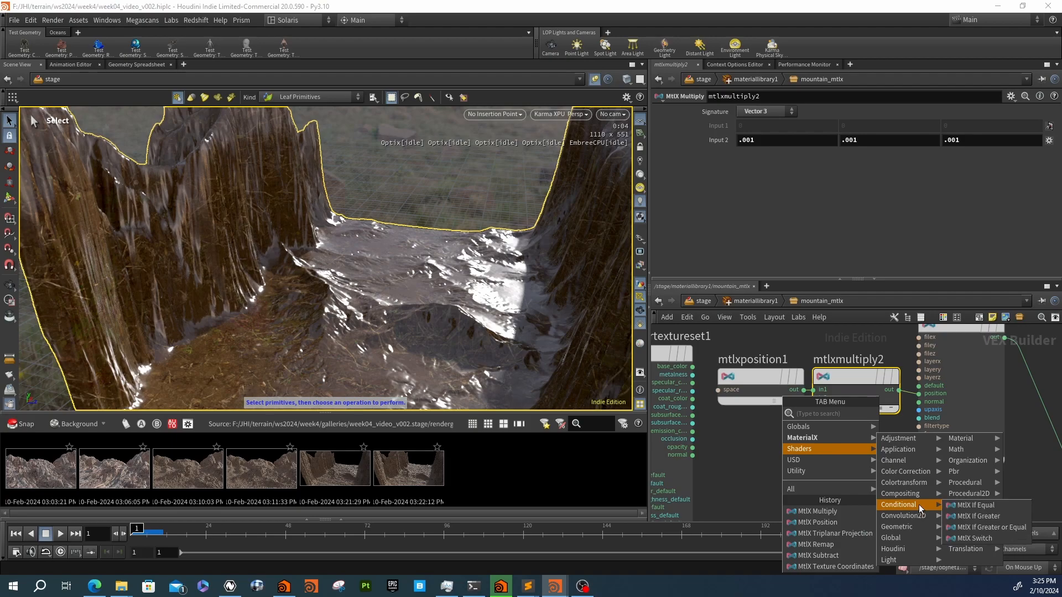
mouse_move(919, 484)
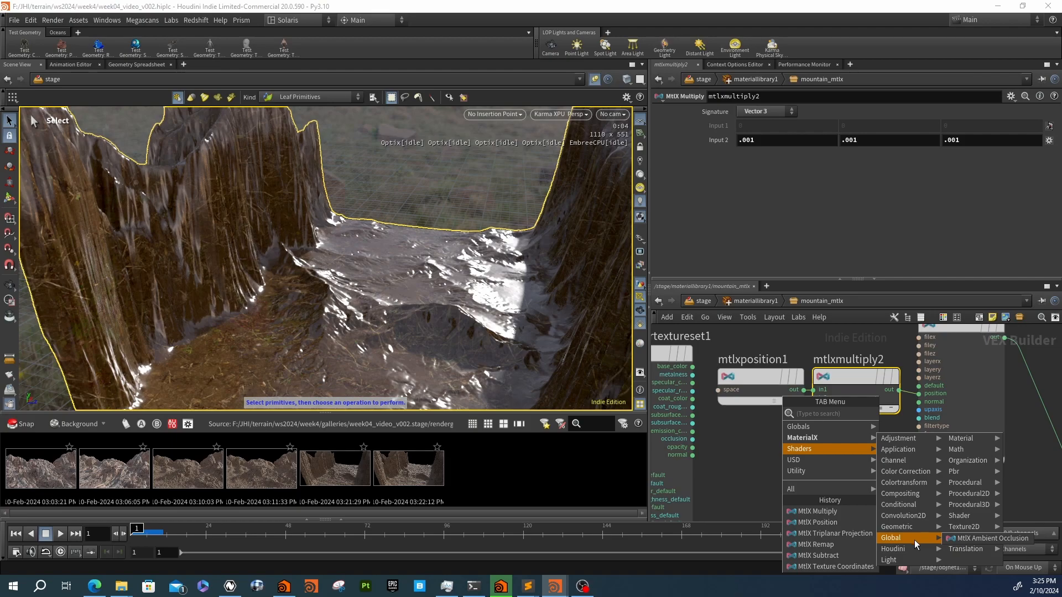
mouse_move(913, 549)
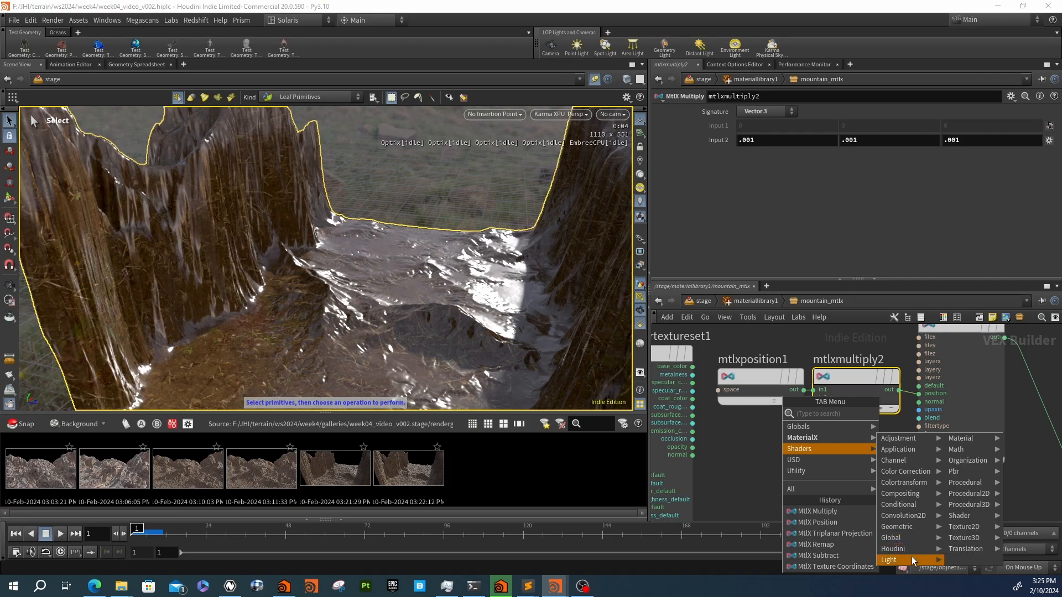
mouse_move(963, 450)
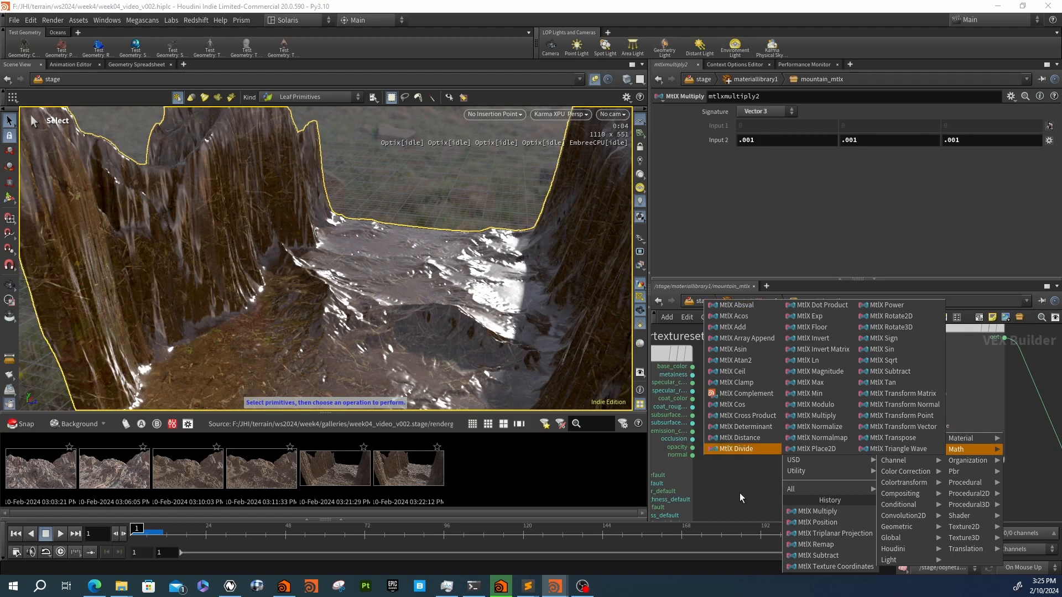
key("Escape")
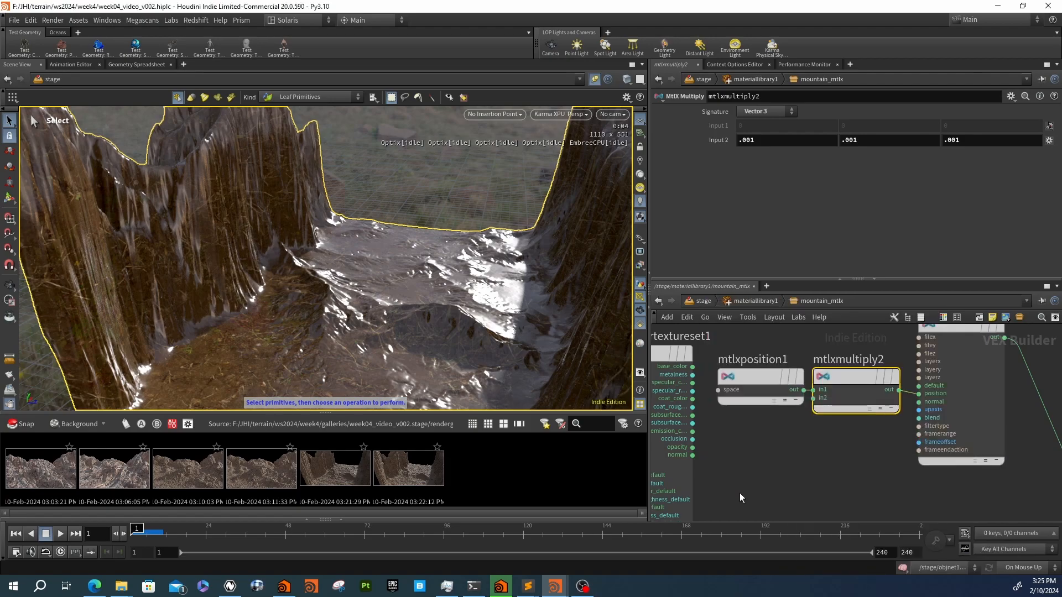
scroll(732, 469, "down", 5)
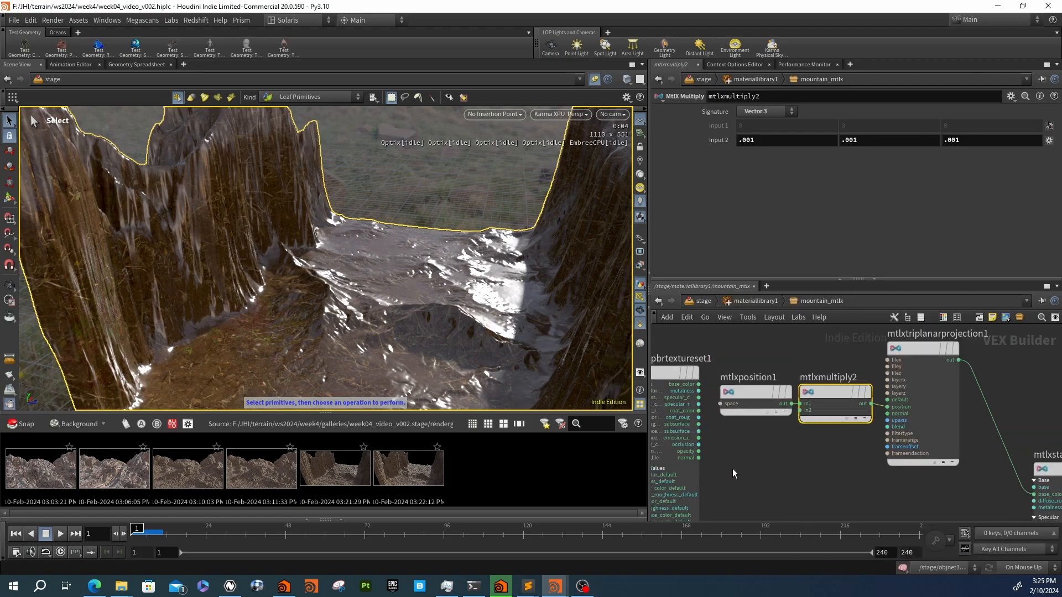
scroll(756, 453, "up", 2)
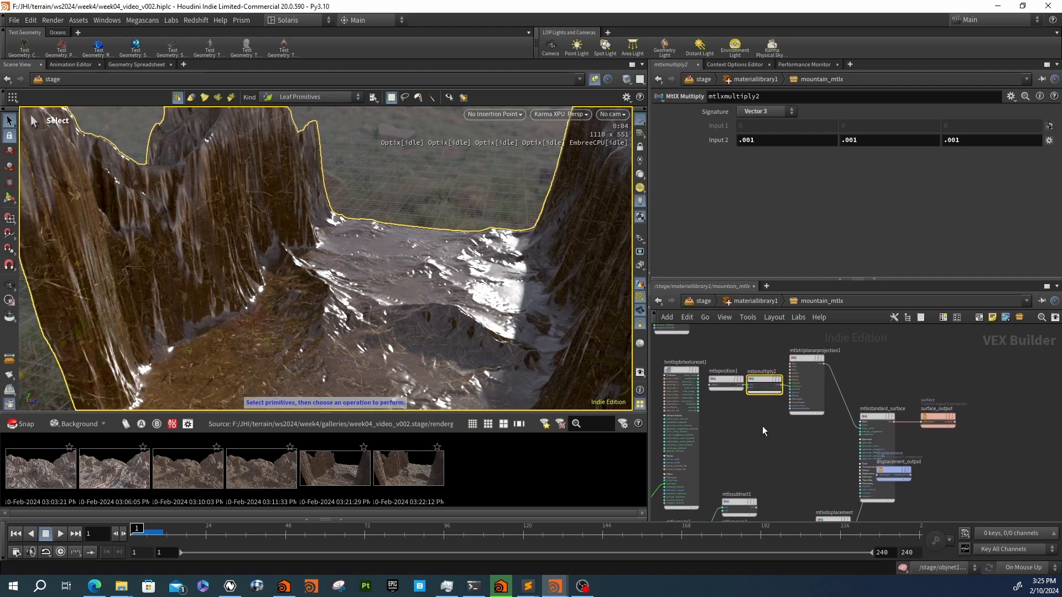
Duplicate the mtlxtriplanarprojection1 node and place the copy directly below the original
left_click_drag(815, 444, 779, 432)
left_click_drag(810, 360, 811, 339)
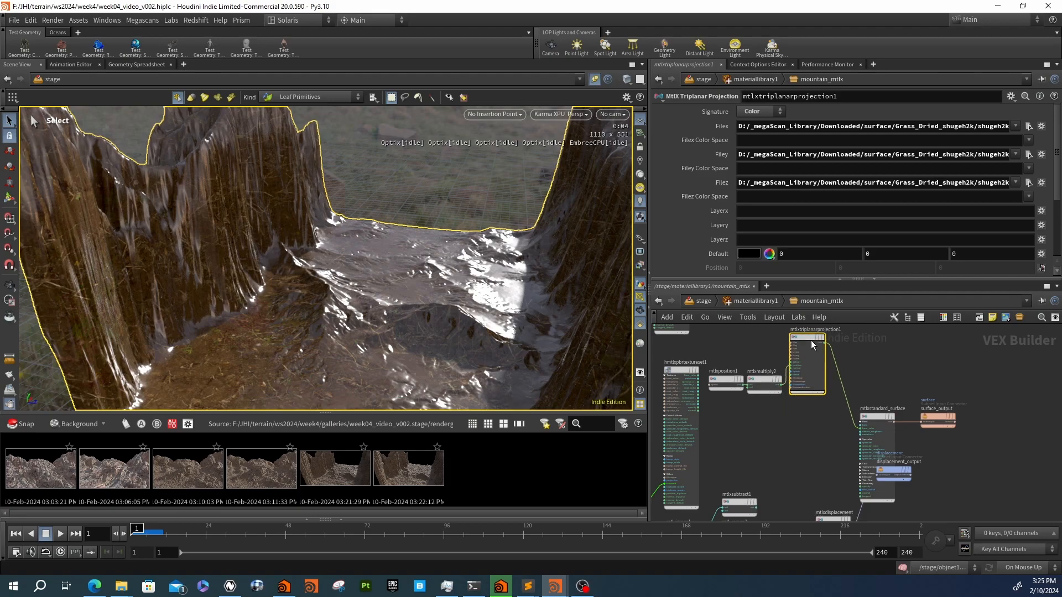
key("ctrl+c")
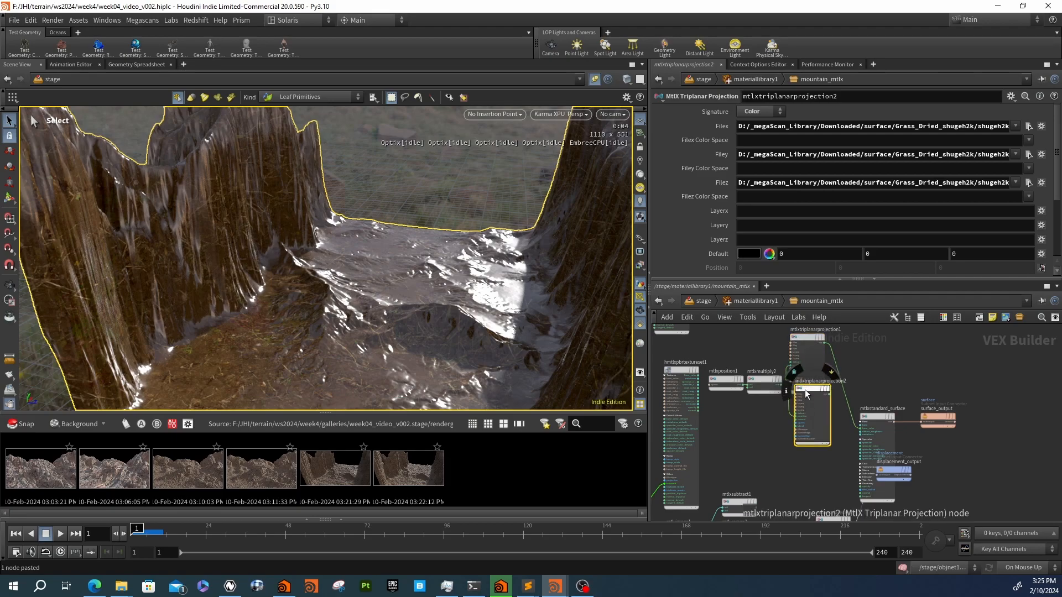
key("ctrl+v")
Copy the PBR texture set's Specular Roughness path into Filex, Filey and Filez of mtlxtriplanarprojection2
left_click(679, 367)
triple_click(773, 180)
triple_click(773, 194)
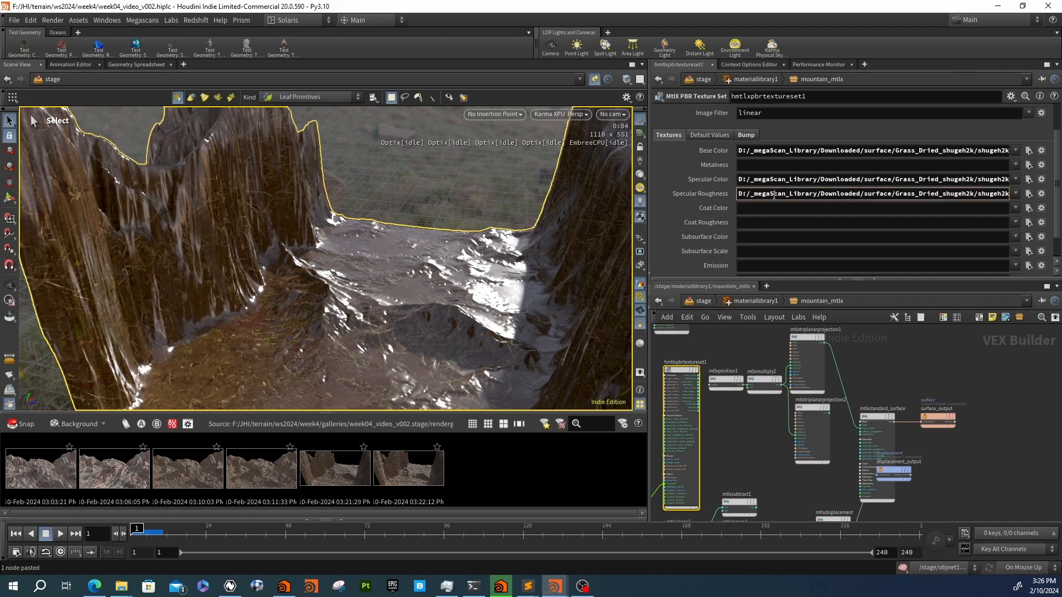
left_click(816, 408)
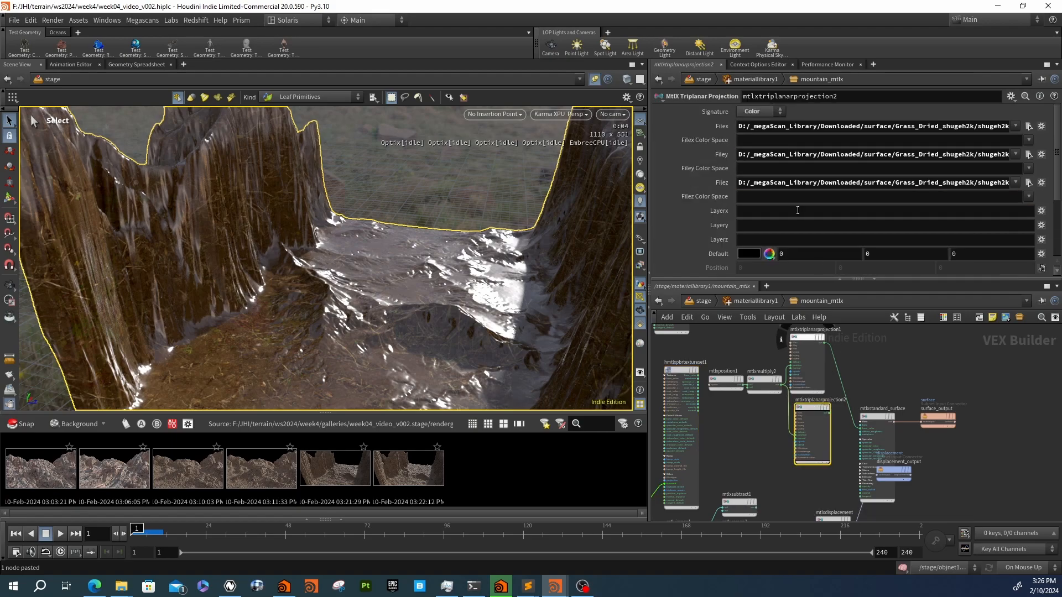
right_click(745, 124)
right_click(724, 133)
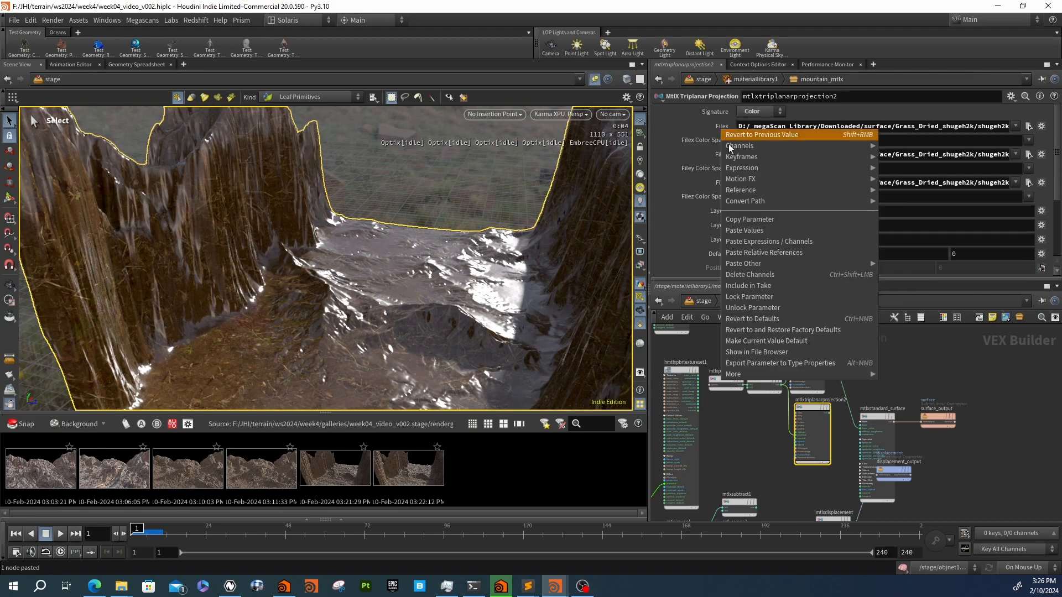
left_click(752, 234)
right_click(715, 156)
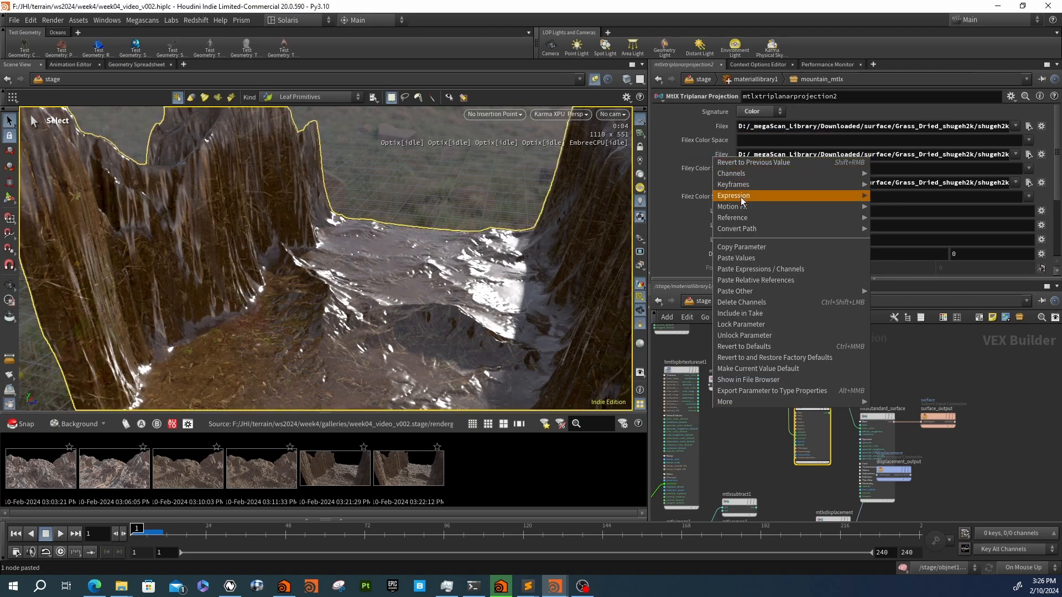
left_click(736, 261)
right_click(726, 190)
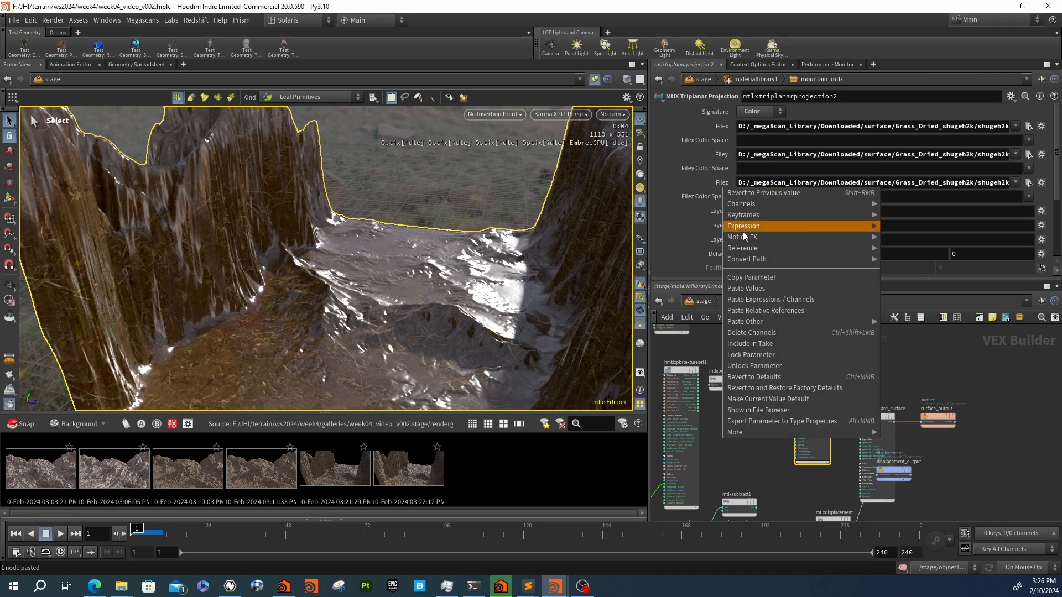
left_click(738, 300)
Wire mtlxtriplanarprojection2's output into the standard surface's specular_roughness input and set its signature to Float
scroll(844, 452, "up", 3)
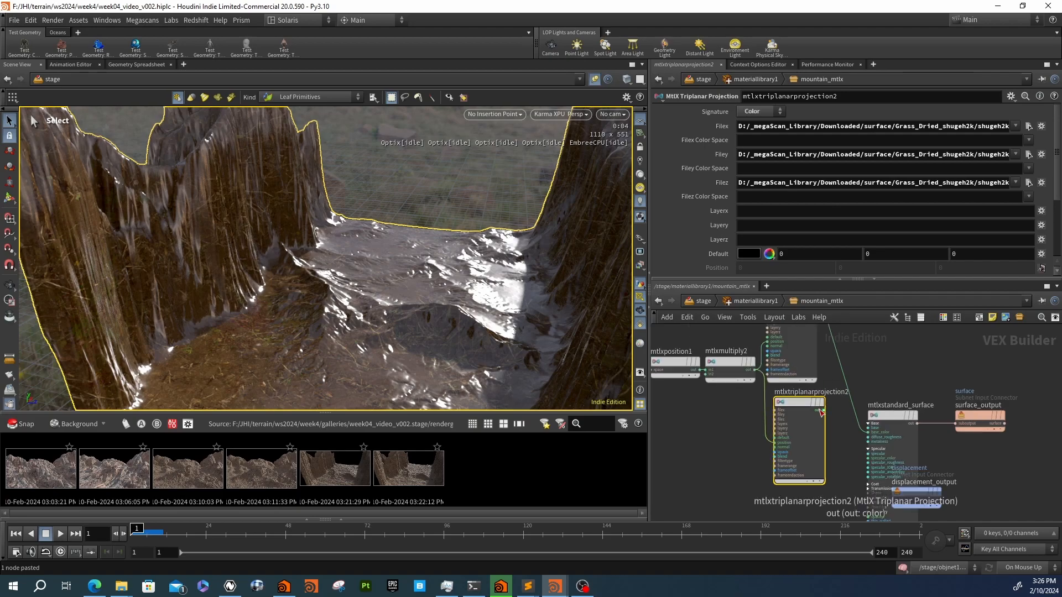
left_click(824, 410)
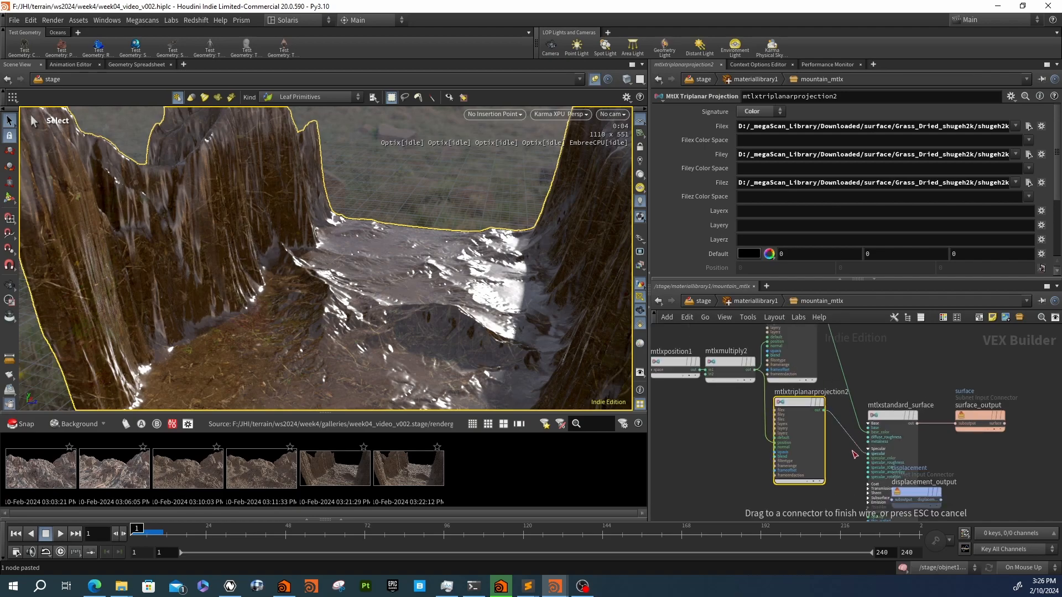
left_click(868, 462)
mouse_move(798, 409)
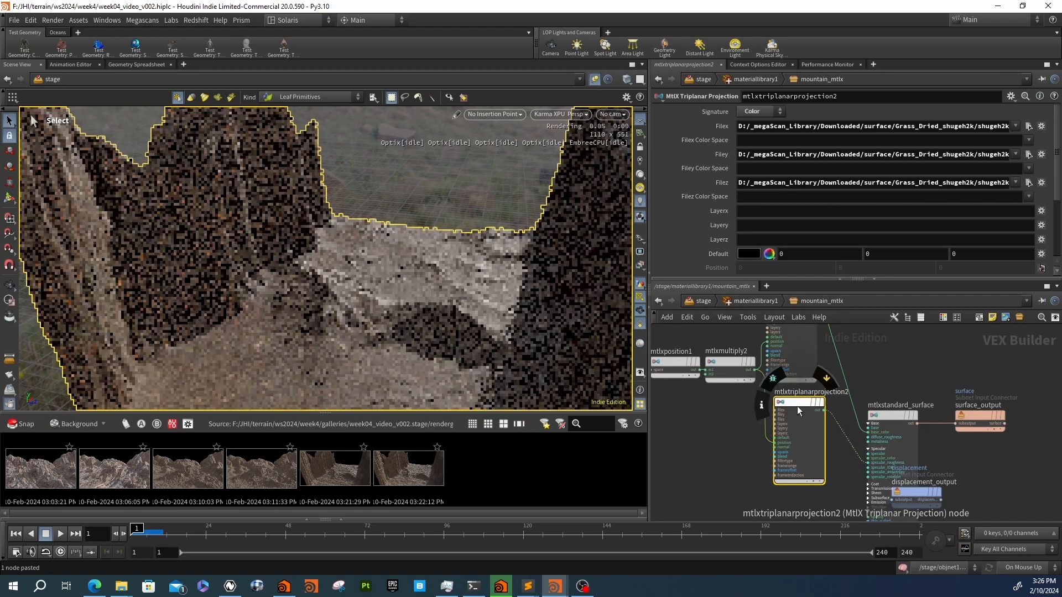
left_click(758, 111)
left_click(753, 123)
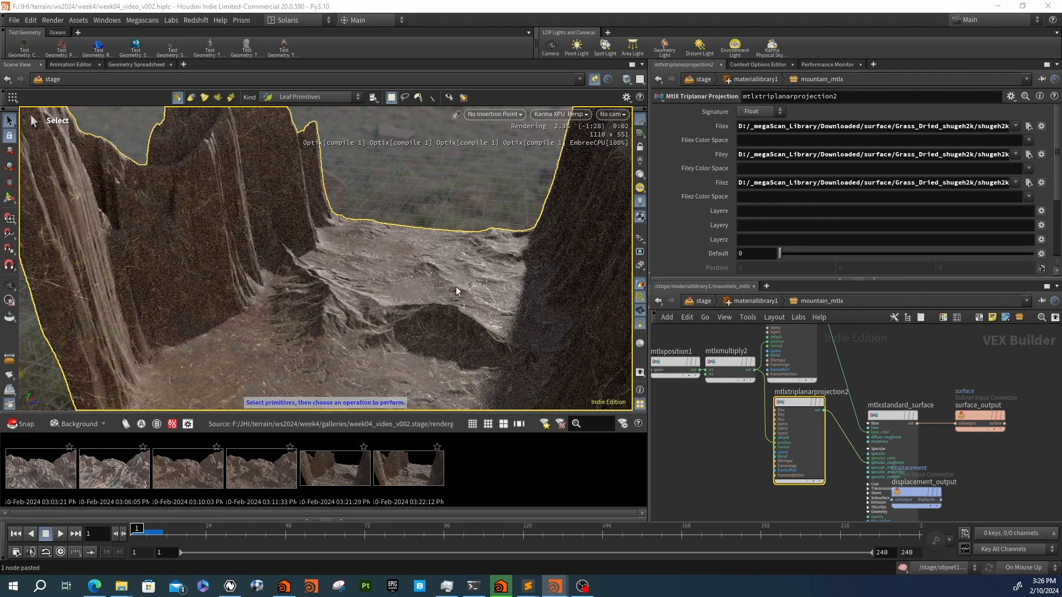
Paste a third triplanar projection node between the mtlxremap1 and mtlxdisplacement nodes
scroll(741, 452, "down", 5)
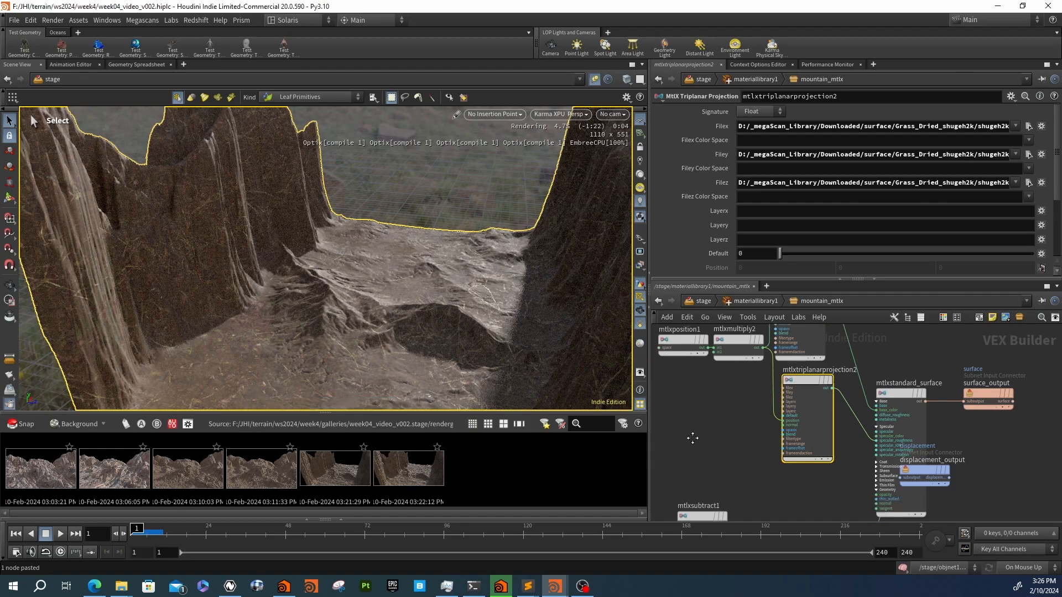
left_click_drag(765, 458, 807, 433)
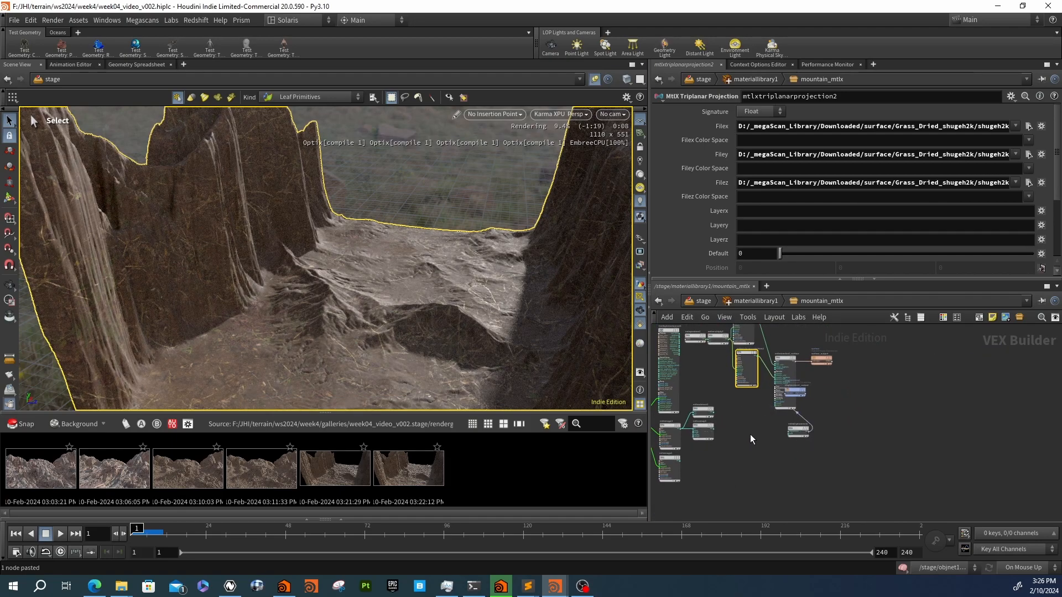
key("ctrl+v")
scroll(752, 433, "up", 3)
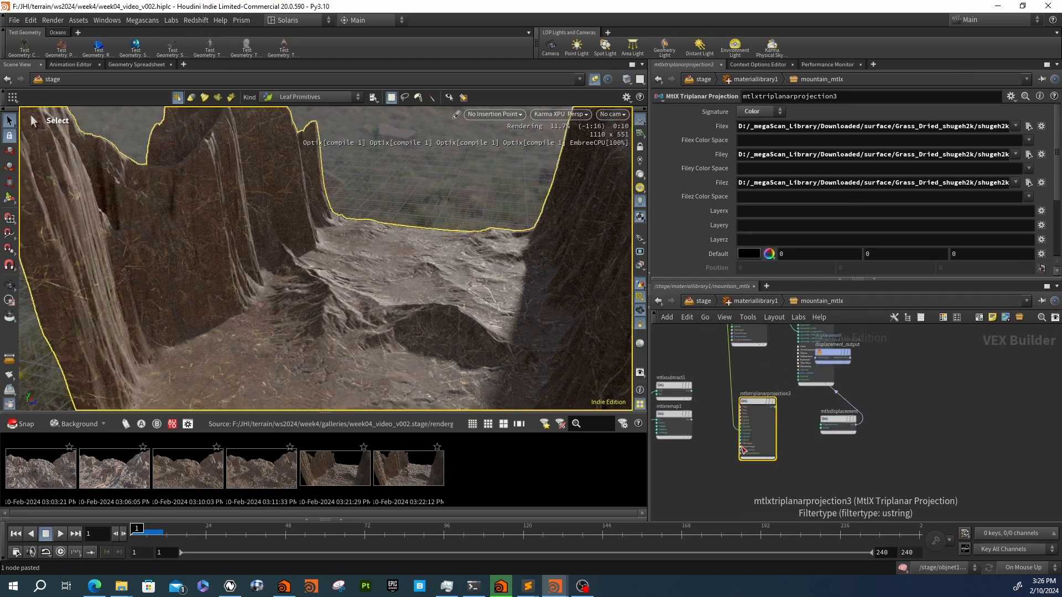
Copy mtlximage1's displacement texture filename into Filex, Filey and Filez of mtlxtriplanarprojection3
left_click(702, 429)
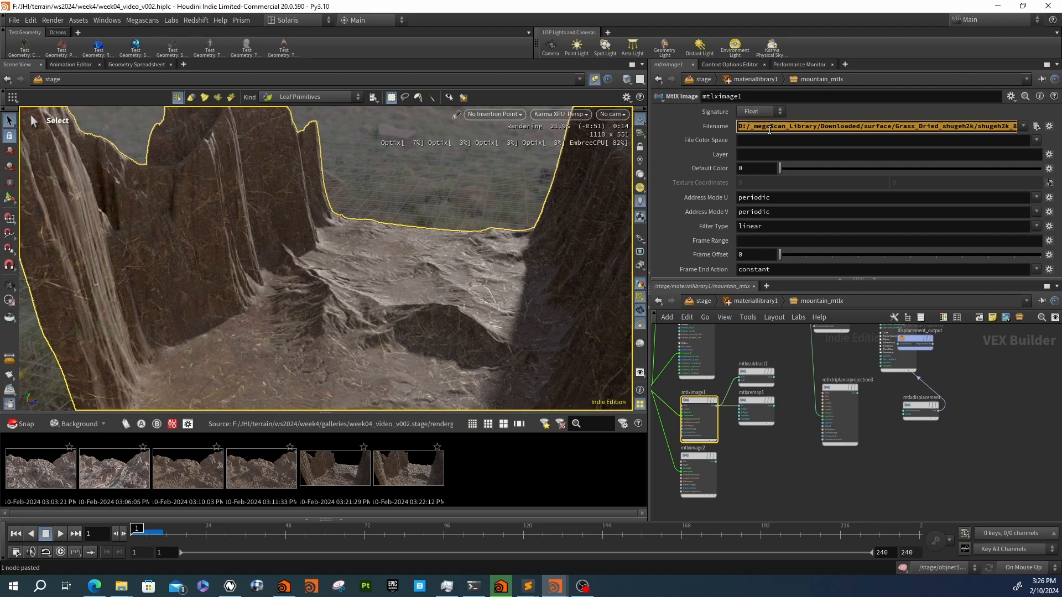
left_click(840, 387)
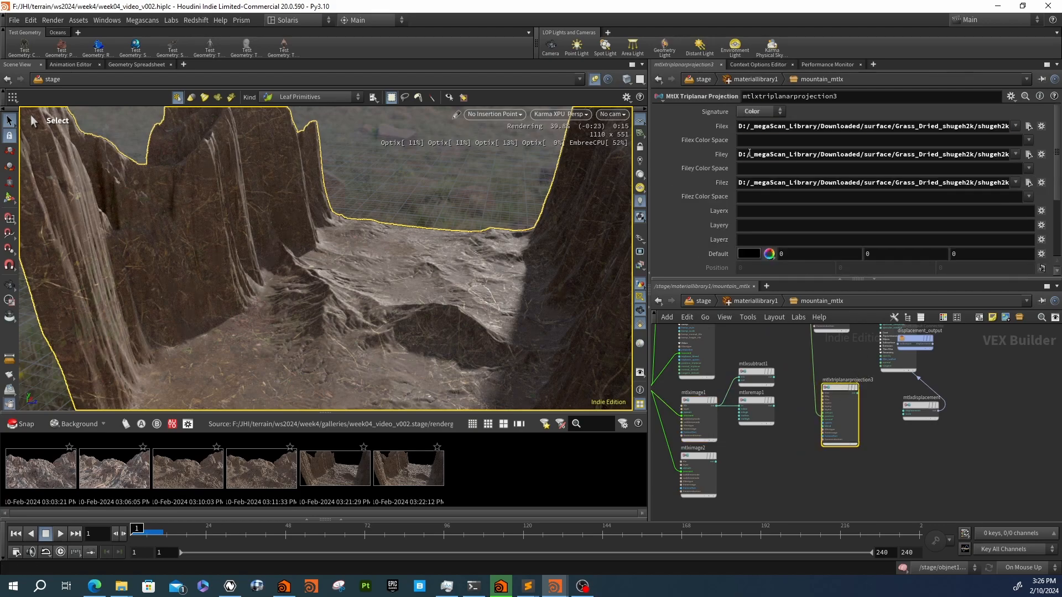
right_click(719, 125)
left_click(739, 239)
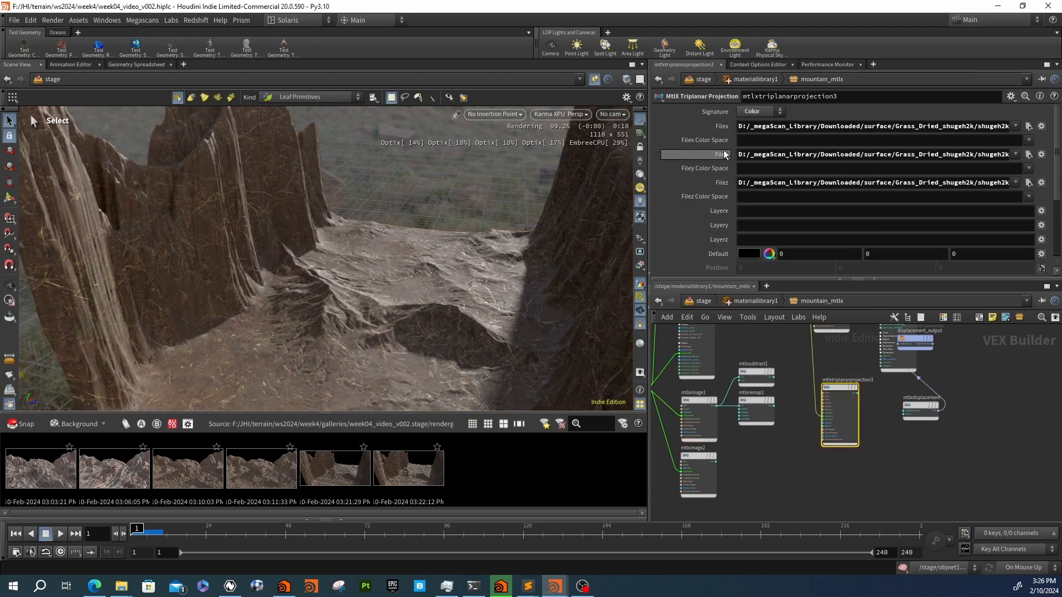
right_click(717, 156)
mouse_move(740, 230)
left_click(737, 255)
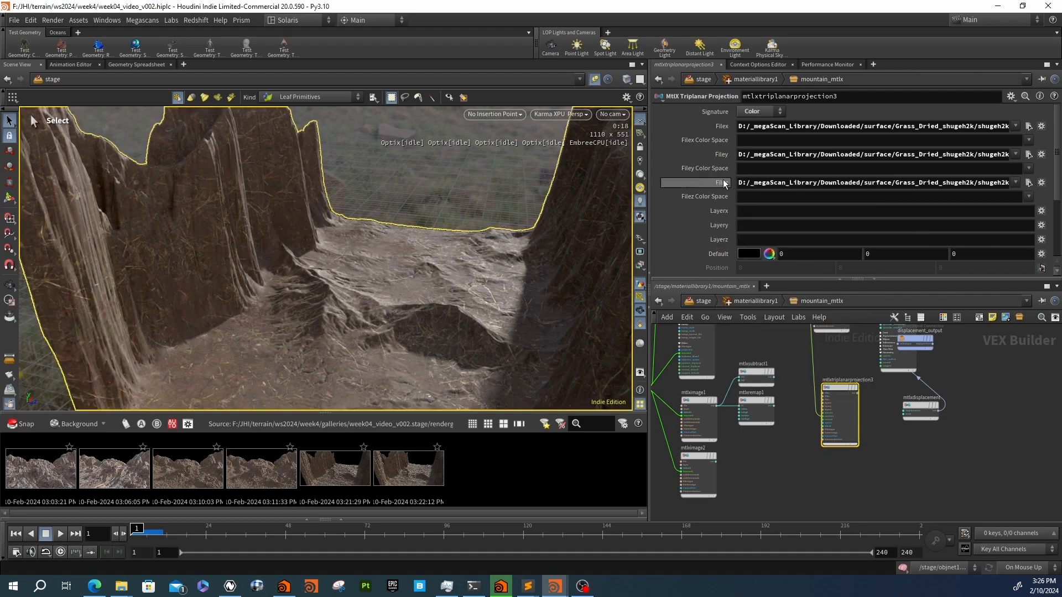
right_click(721, 183)
left_click(742, 281)
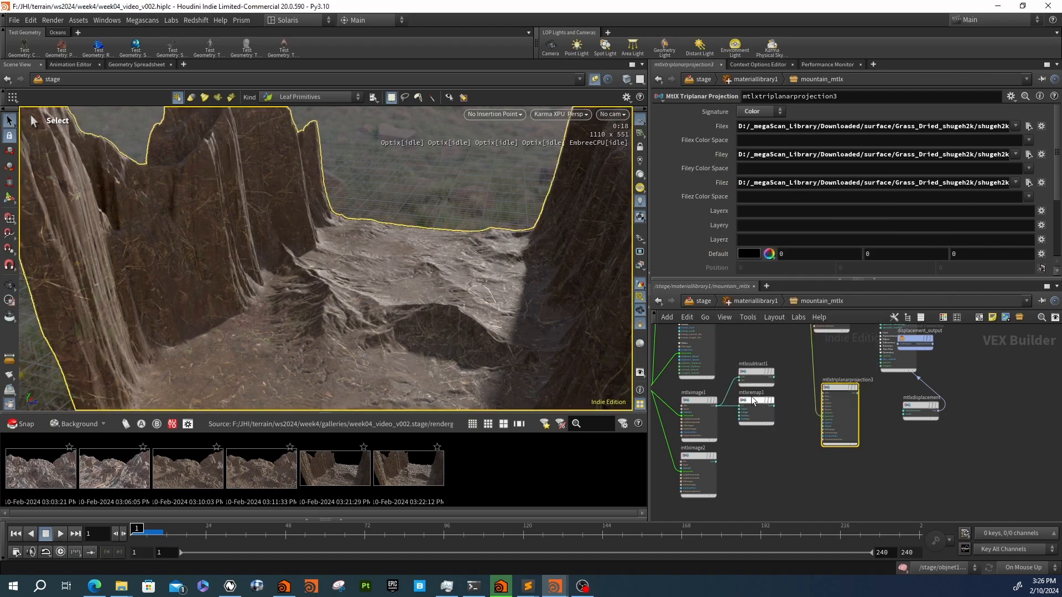
Move mtlxsubtract1 beside mtlxdisplacement and wire mtlxtriplanarprojection3 through it into the displacement input
left_click_drag(754, 373, 893, 459)
left_click(858, 394)
left_click(882, 466)
left_click(915, 466)
left_click(919, 416)
left_click_drag(909, 462, 895, 423)
left_click_drag(841, 390, 828, 390)
mouse_move(824, 390)
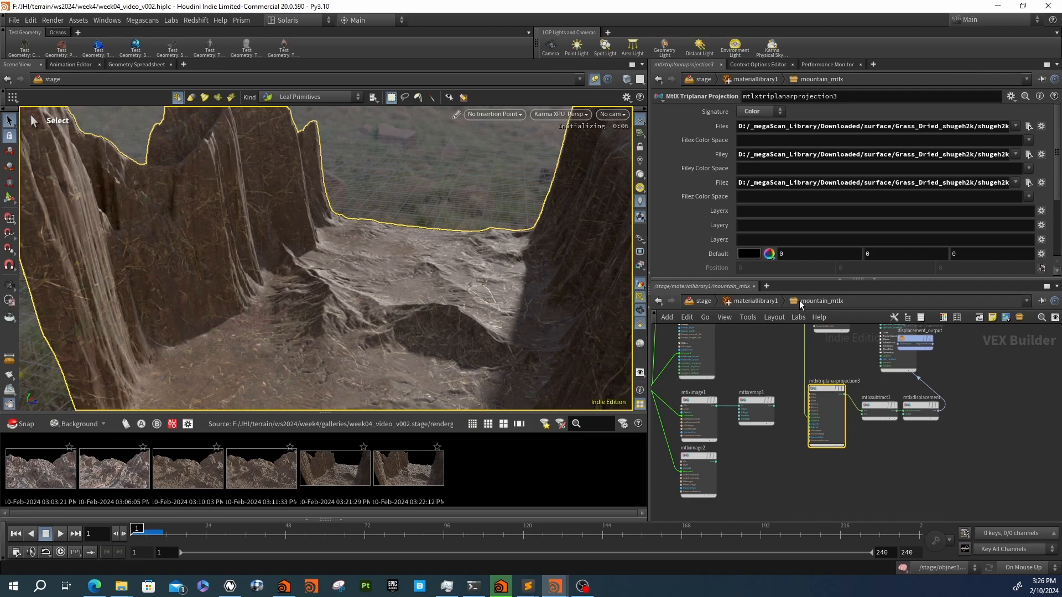
Check the full Filex path of mtlxtriplanarprojection3, and restart the Karma XPU render with mtlxdisplacement selected
left_click_drag(938, 130, 1010, 128)
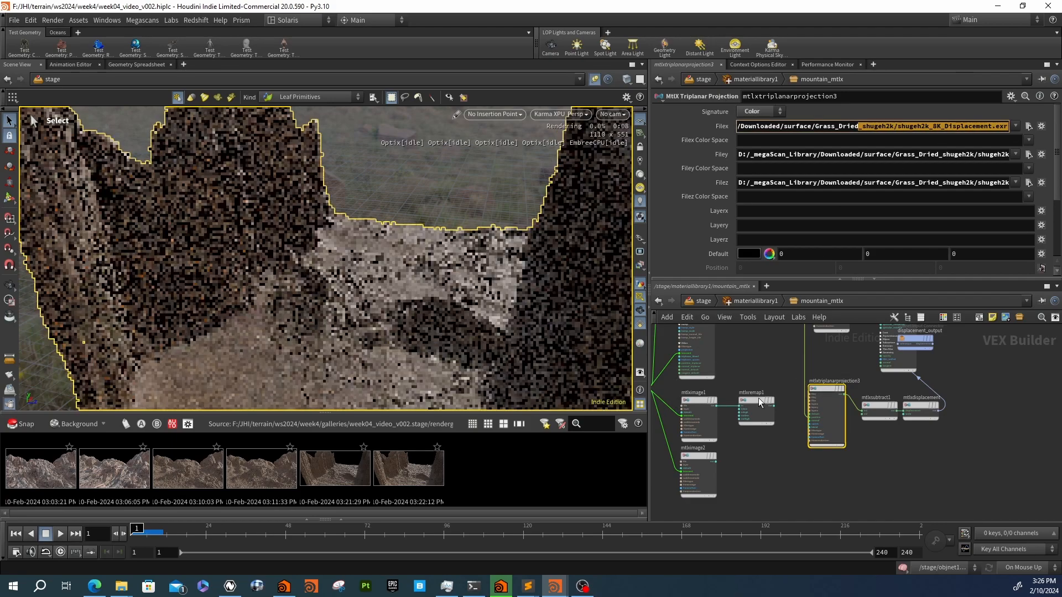
left_click(785, 486)
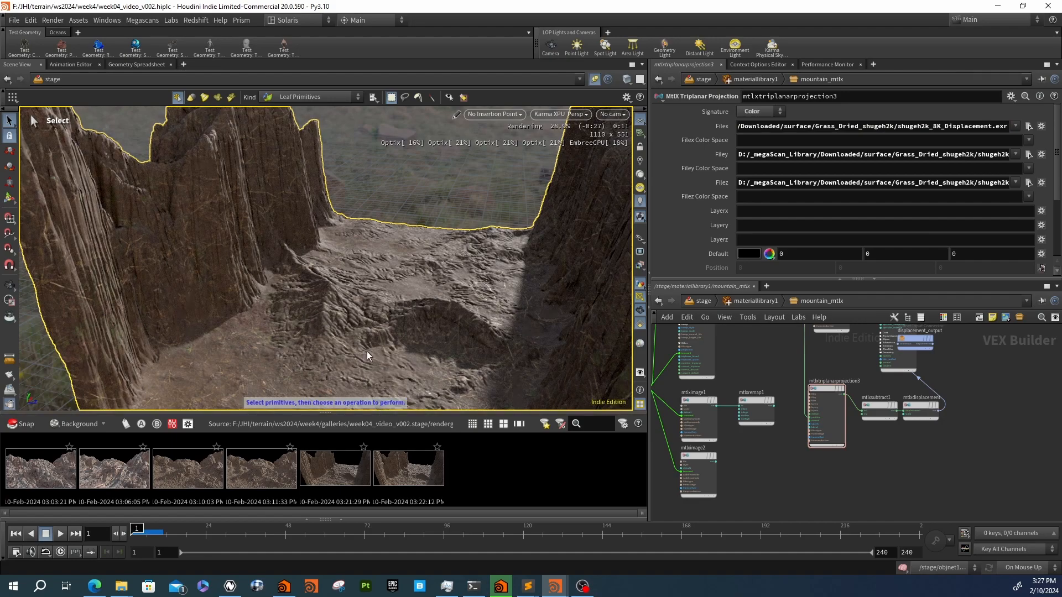
left_click(922, 406)
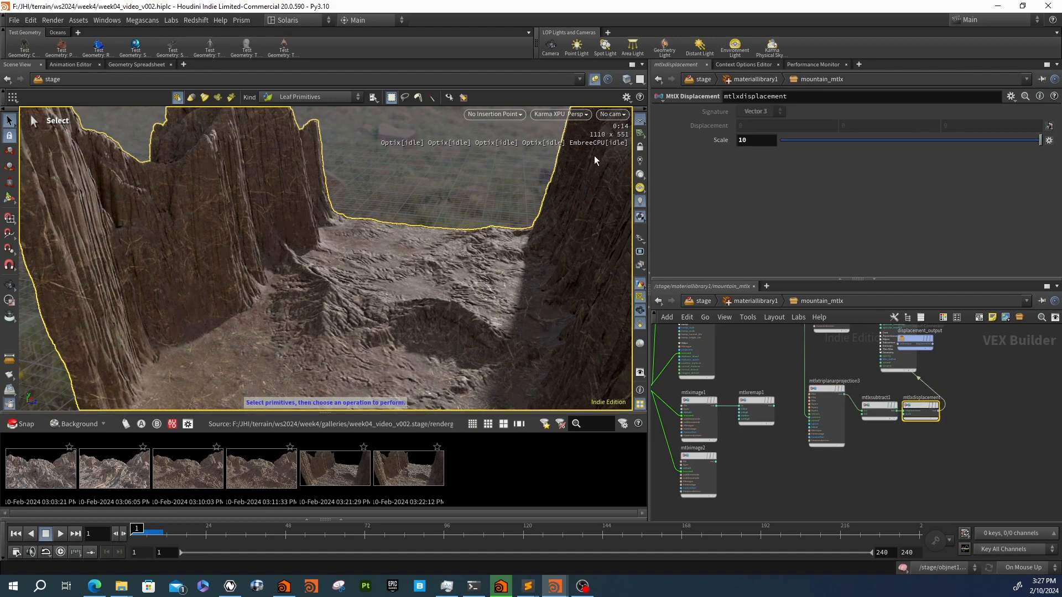
left_click(555, 114)
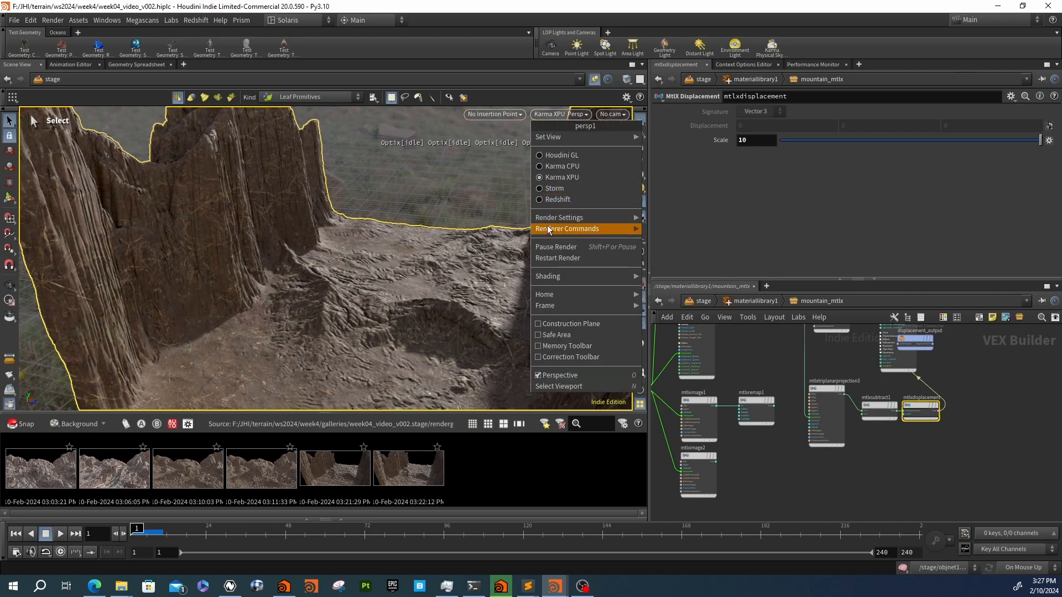
left_click(557, 258)
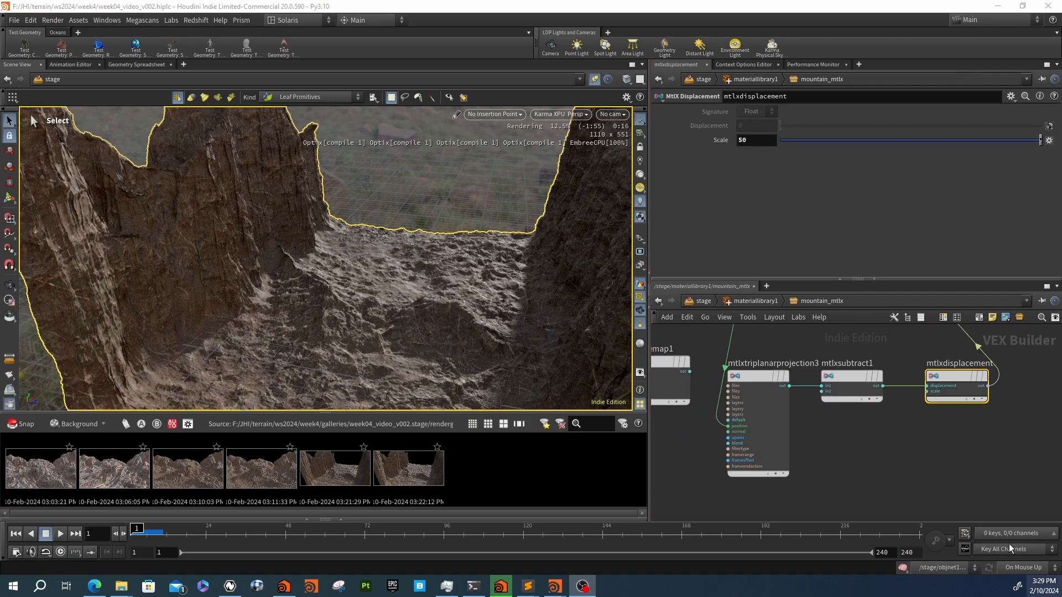
Review the triplanar, subtract and displacement node chain and save a snapshot of the current render to the gallery
left_click(861, 393)
left_click(966, 367)
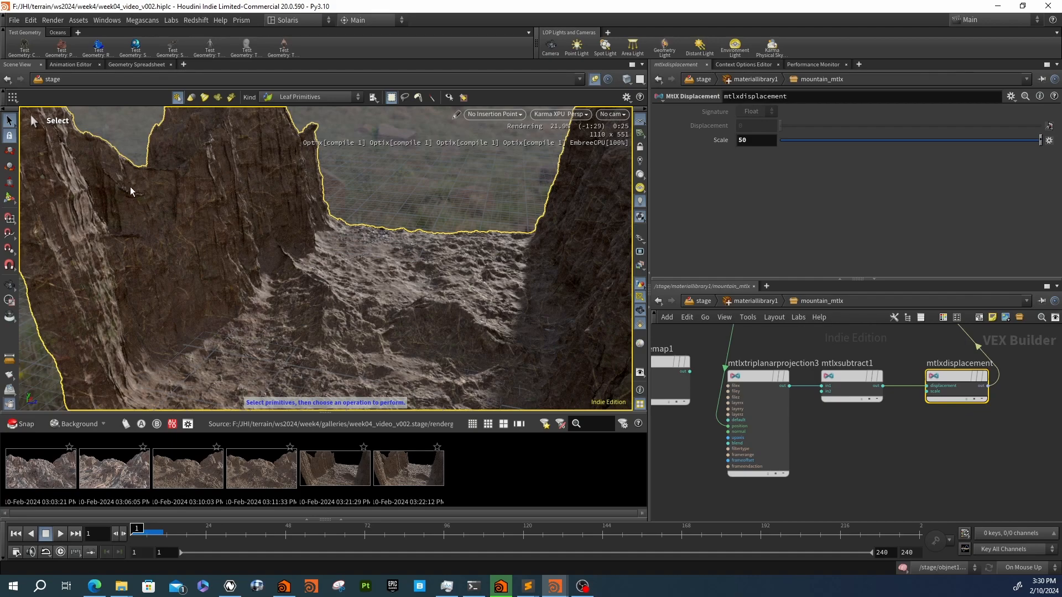
scroll(858, 496, "down", 5)
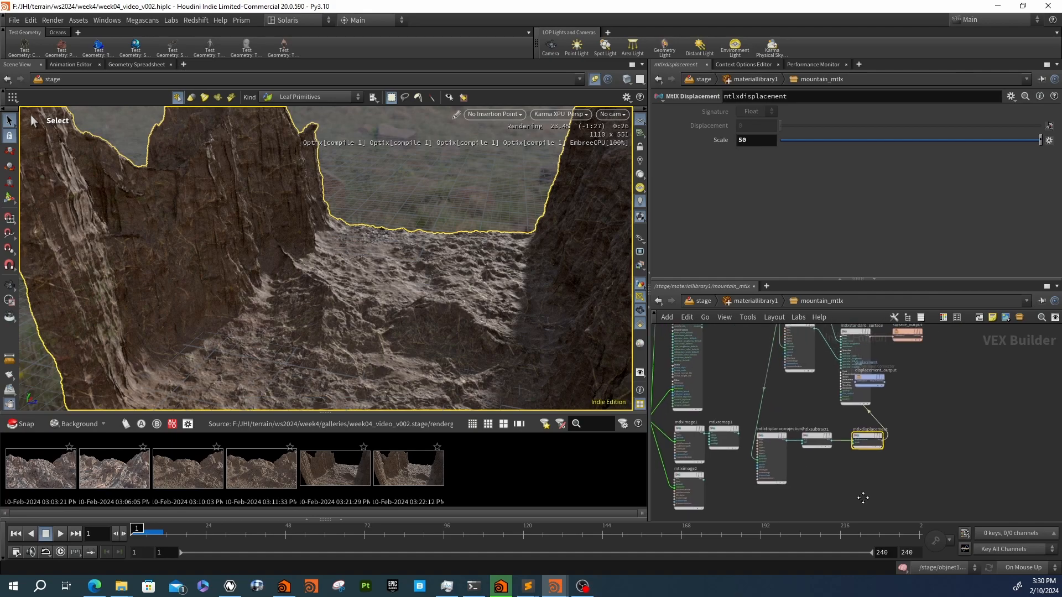
scroll(773, 464, "up", 2)
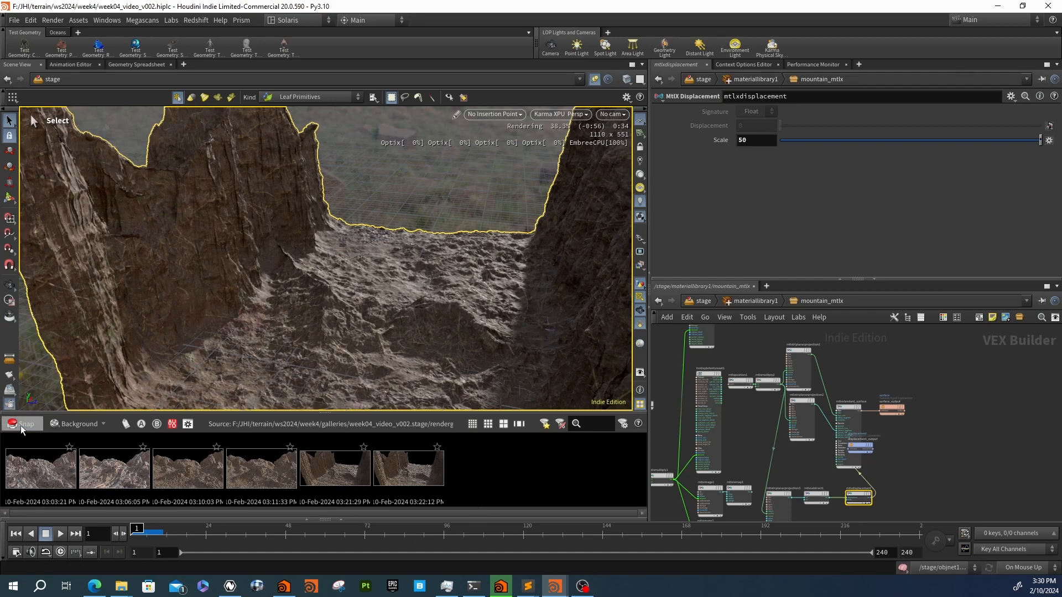
View the older 12:23 to 12:32 PM mountain snapshots in the separate render gallery window, and close it
right_click(324, 469)
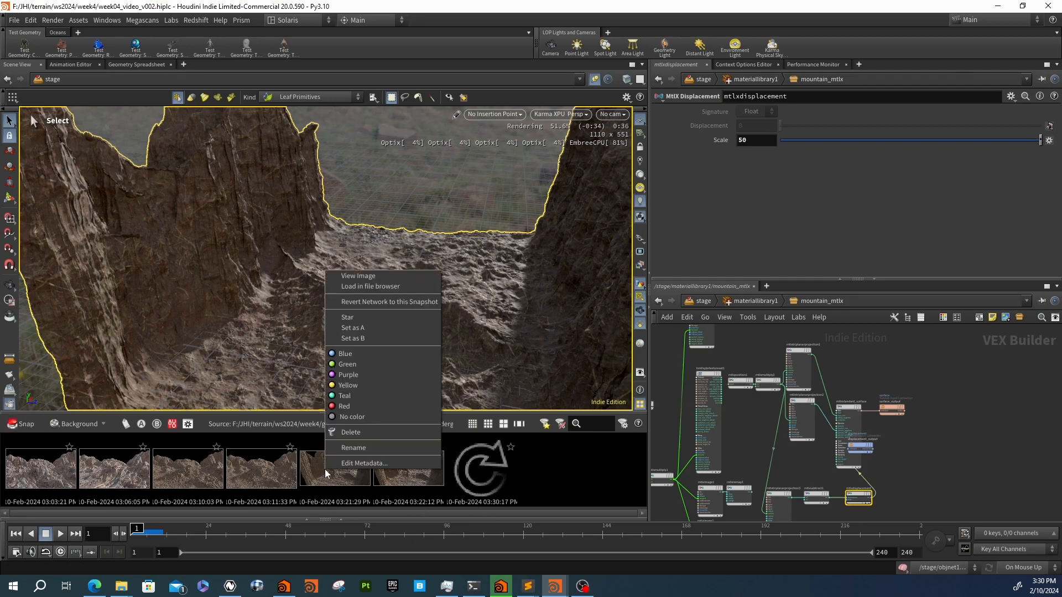
left_click(366, 286)
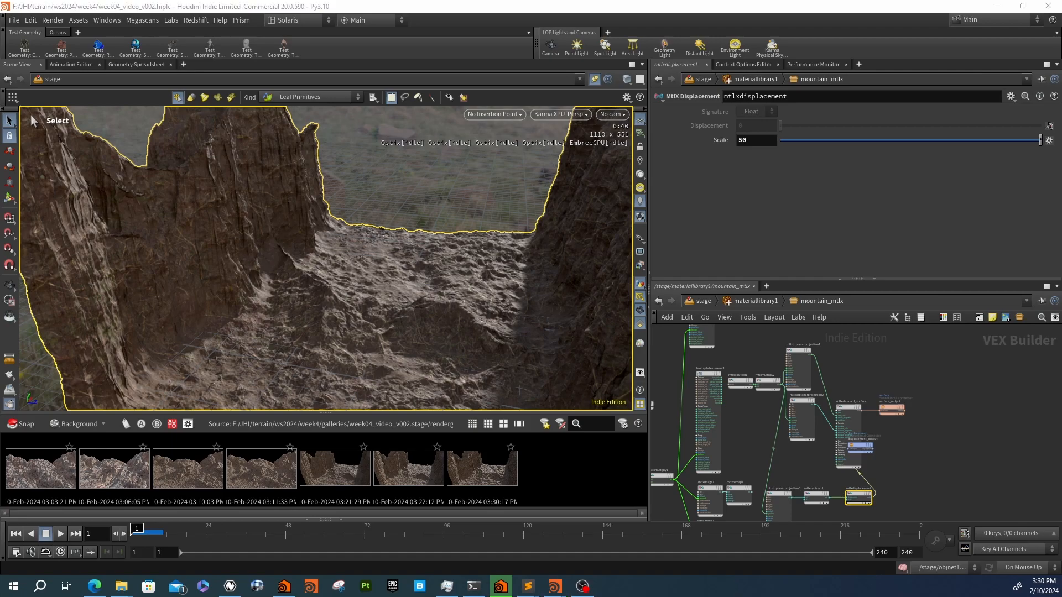
left_click(555, 586)
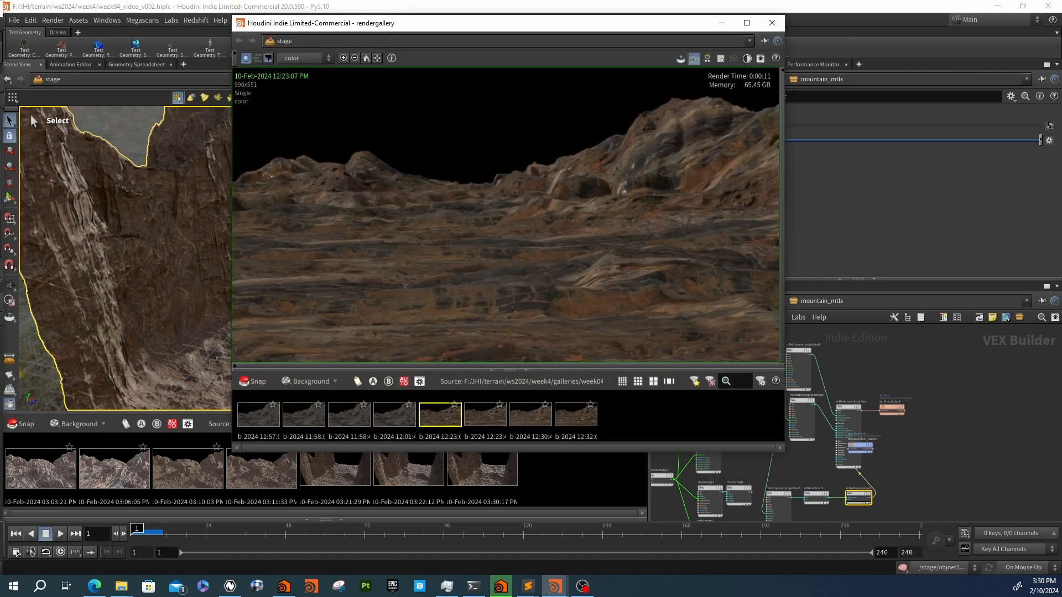
left_click(483, 415)
left_click(530, 415)
left_click(576, 415)
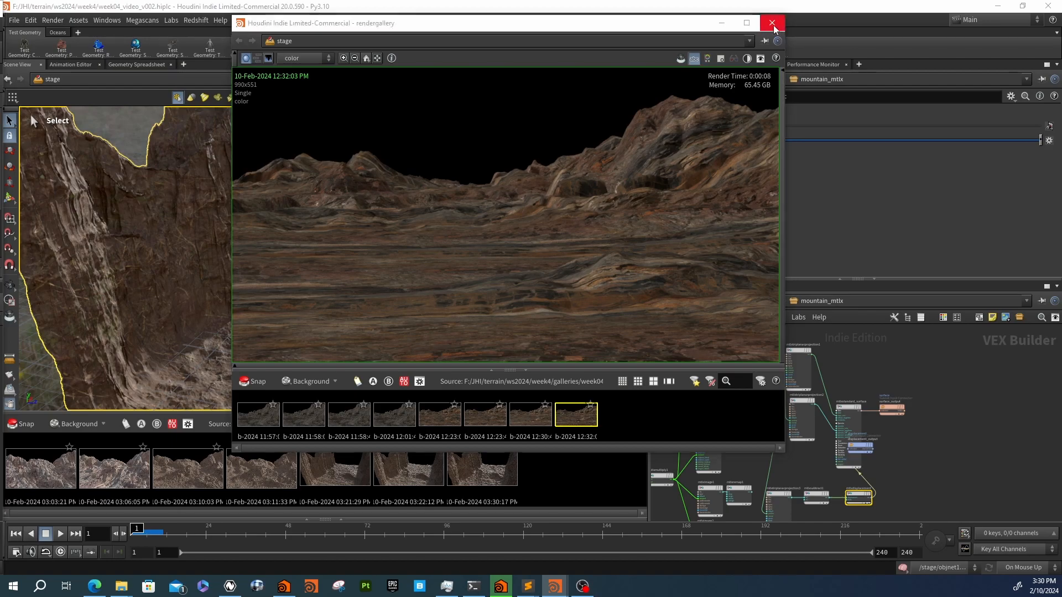
left_click(772, 23)
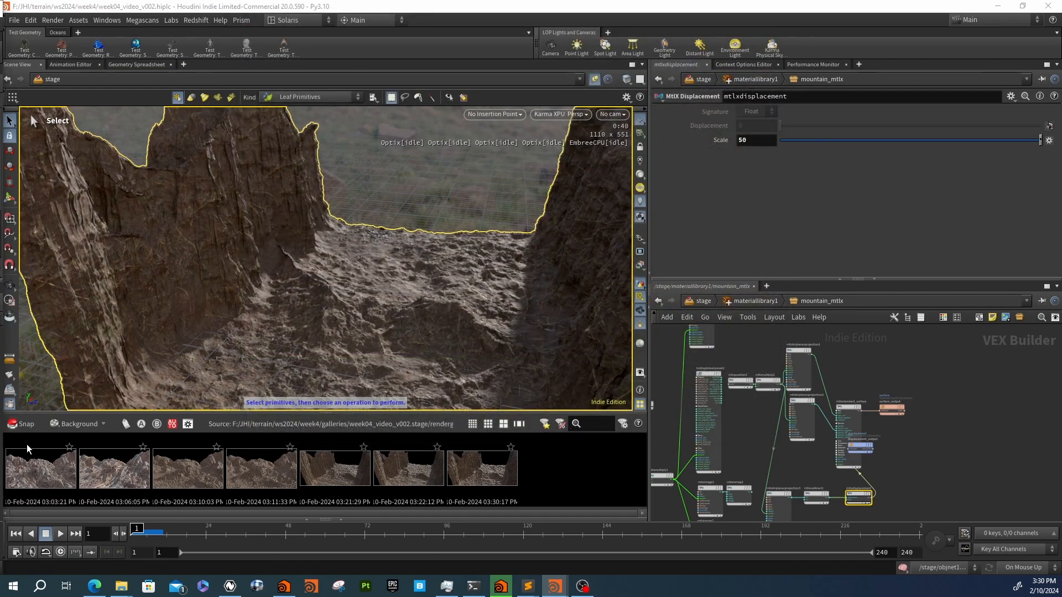
Open the 03:30:17 PM snapshot in the render gallery viewer and compare it with the 03:21:29 PM snapshot
right_click(478, 473)
left_click(515, 290)
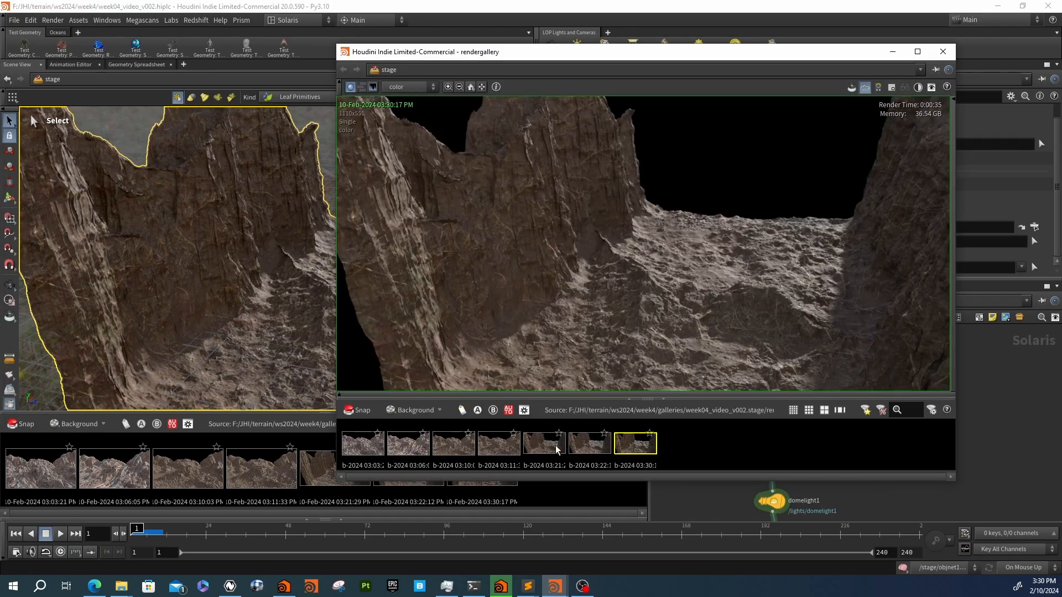
left_click(541, 446)
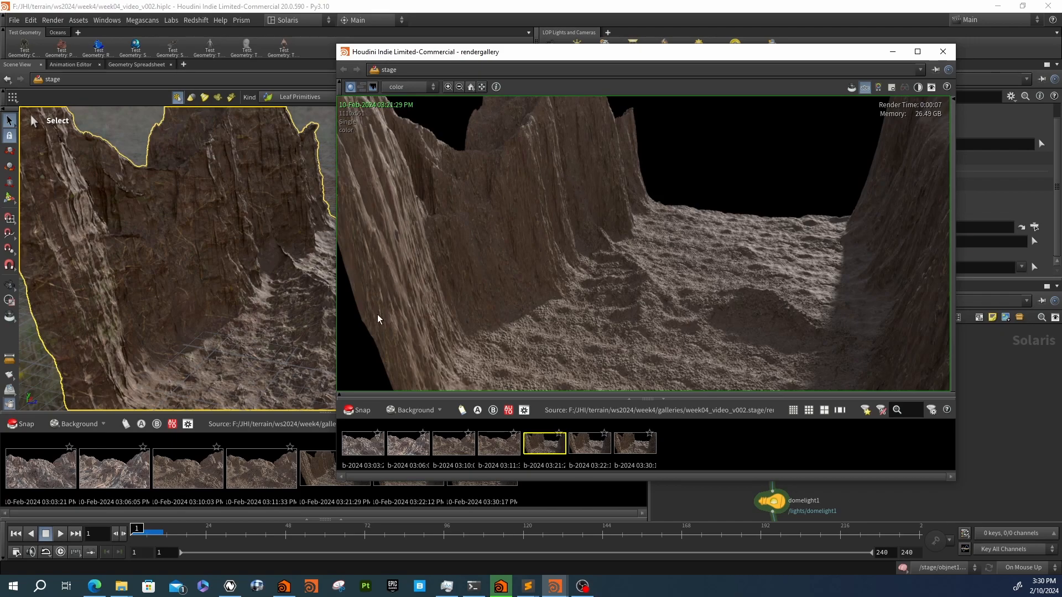
Compare the 03:22:12 PM and 03:30:17 PM snapshots in the render gallery, and move its window clear of the stage network
left_click(585, 448)
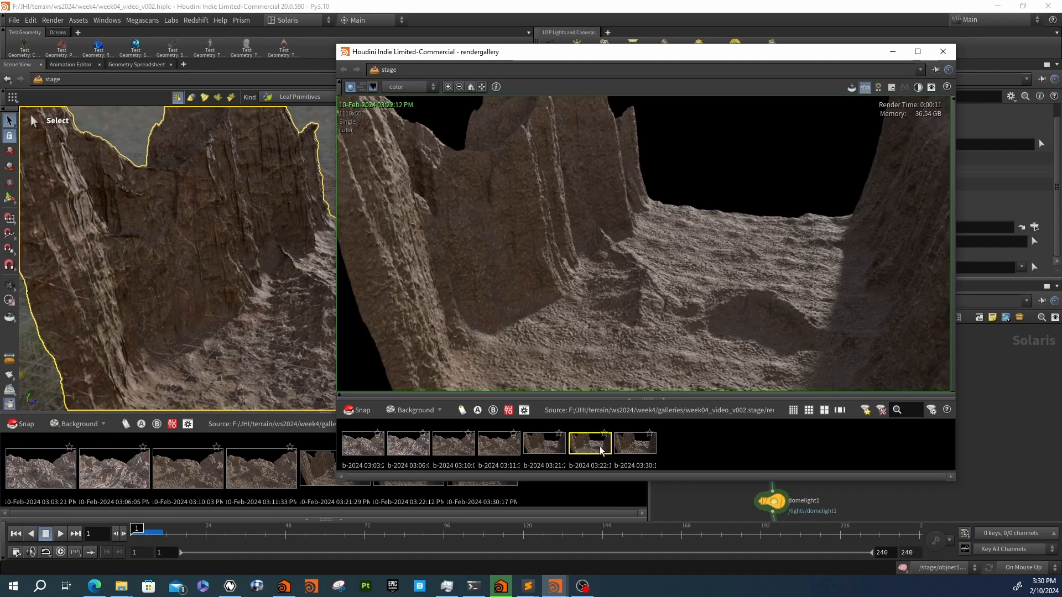
left_click(630, 444)
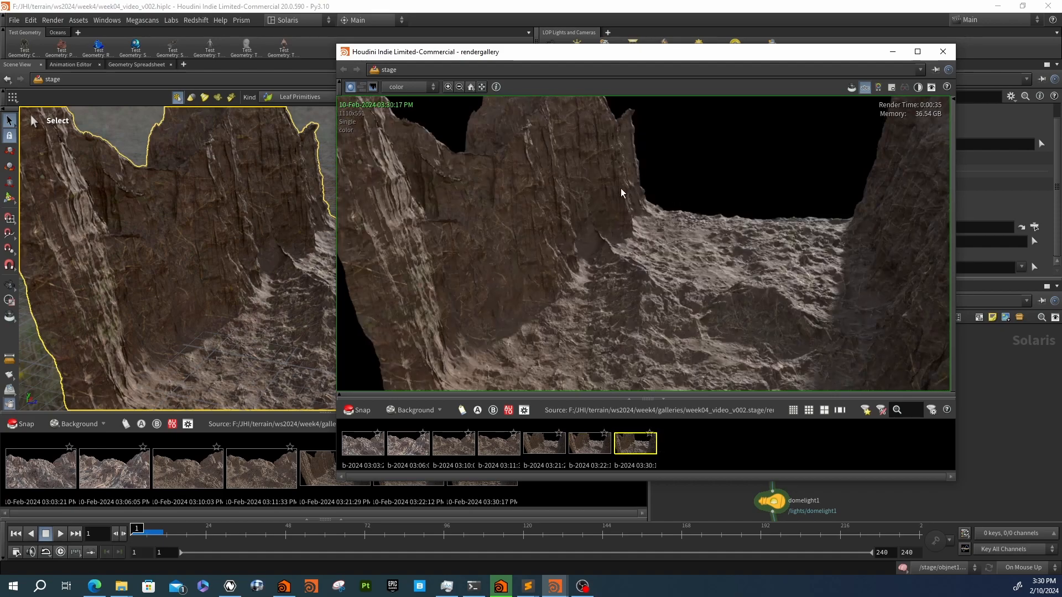
left_click_drag(623, 64, 331, 53)
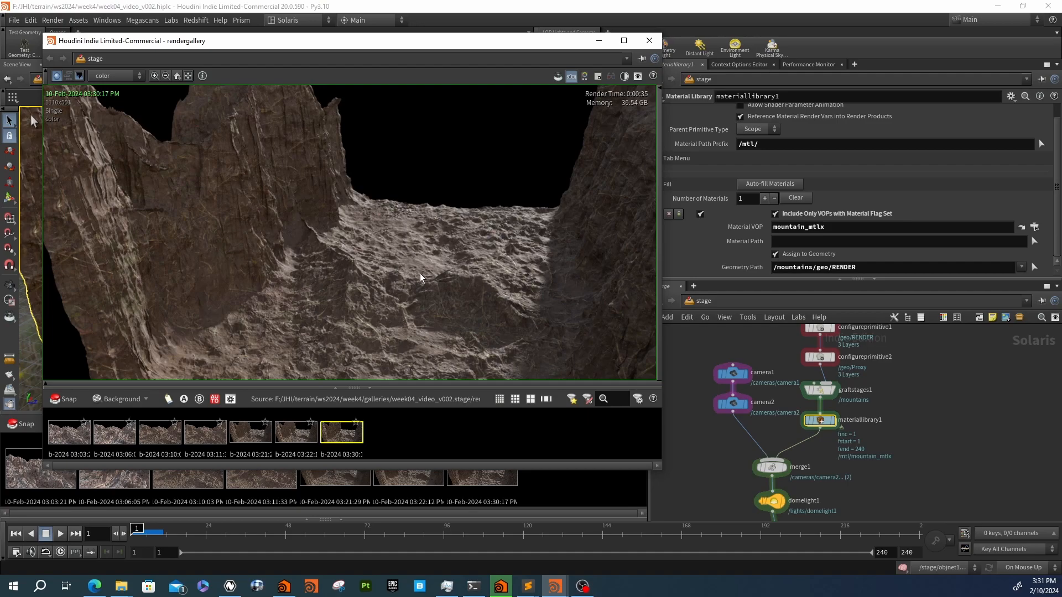
Minimize the render gallery window and open the mountain_mtlx network inside materiallibrary1
scroll(755, 420, "down", 5)
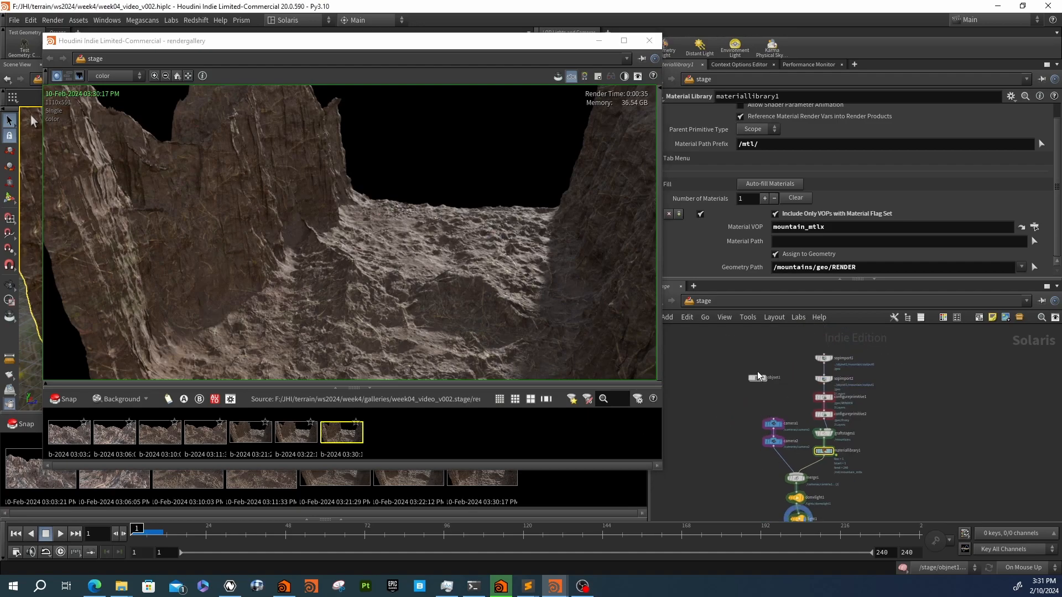
scroll(789, 470, "up", 2)
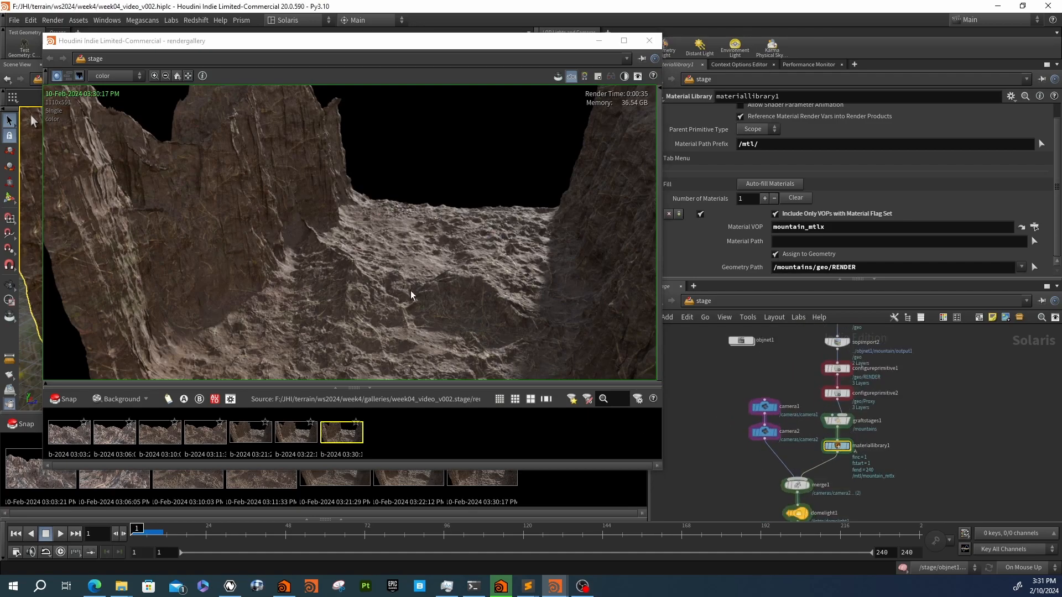
double_click(837, 446)
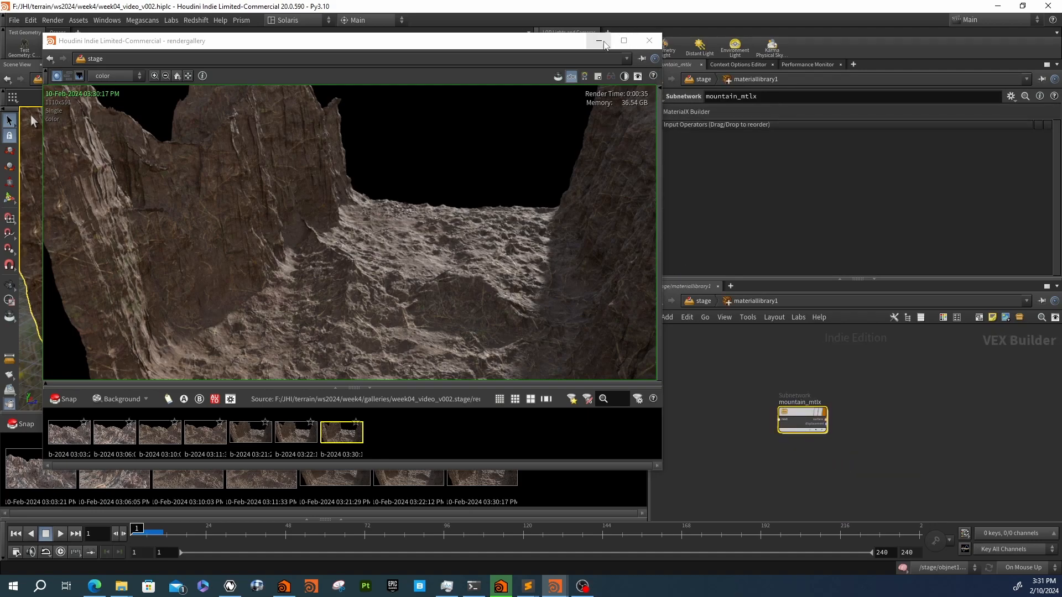
left_click(598, 40)
double_click(805, 419)
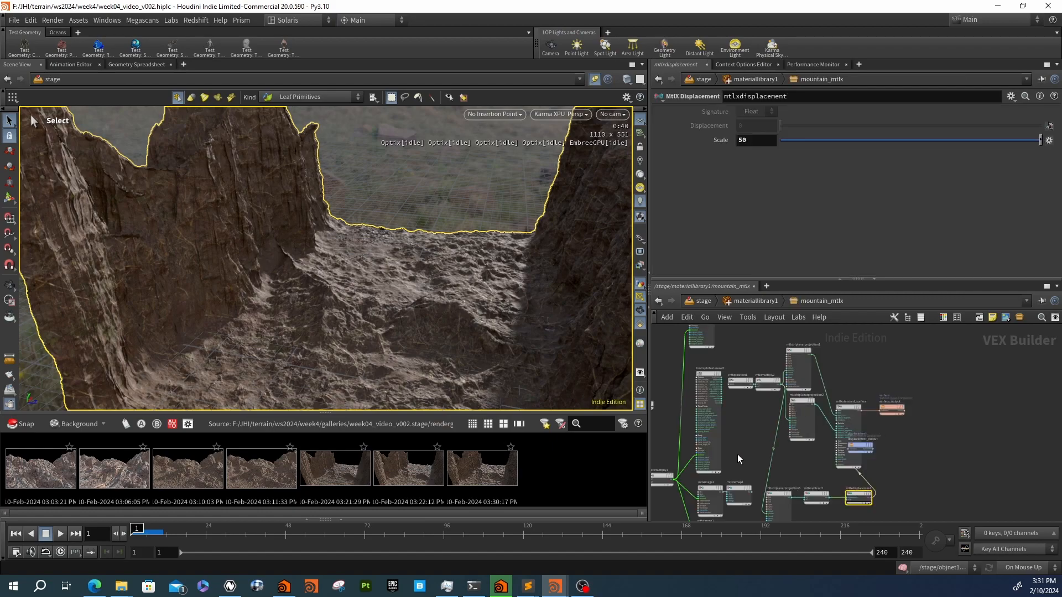
Set all three Input 2 components of mtlxmultiply2 to .0075 to rescale the triplanar position
middle_click_drag(764, 414, 768, 389)
middle_click_drag(755, 331, 776, 348)
left_click(796, 357)
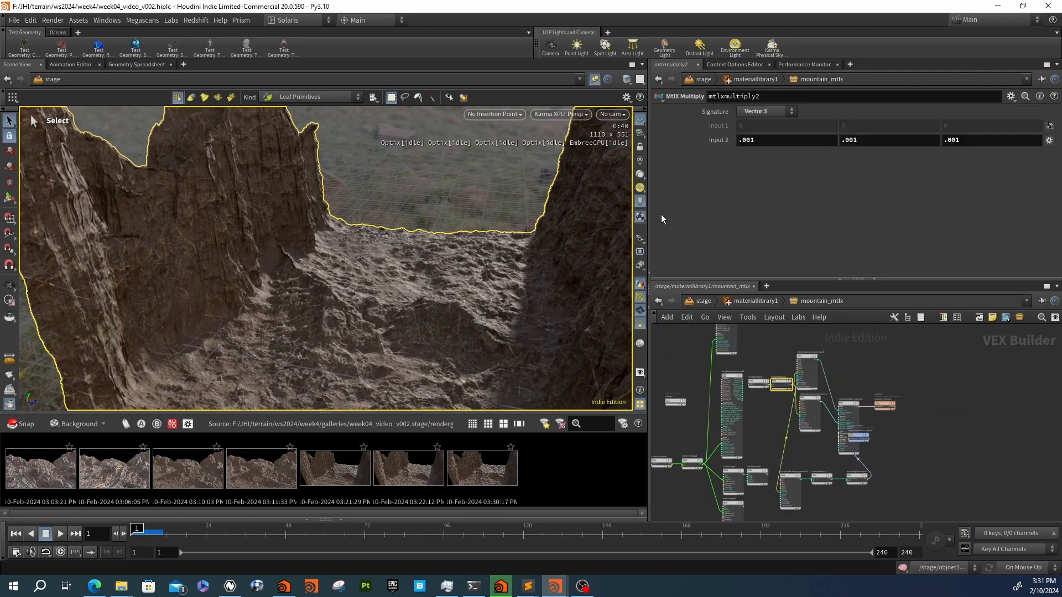
left_click(770, 140)
type(".0075")
key("Tab")
type(".0075")
key("Tab")
type(".0075")
key("Return")
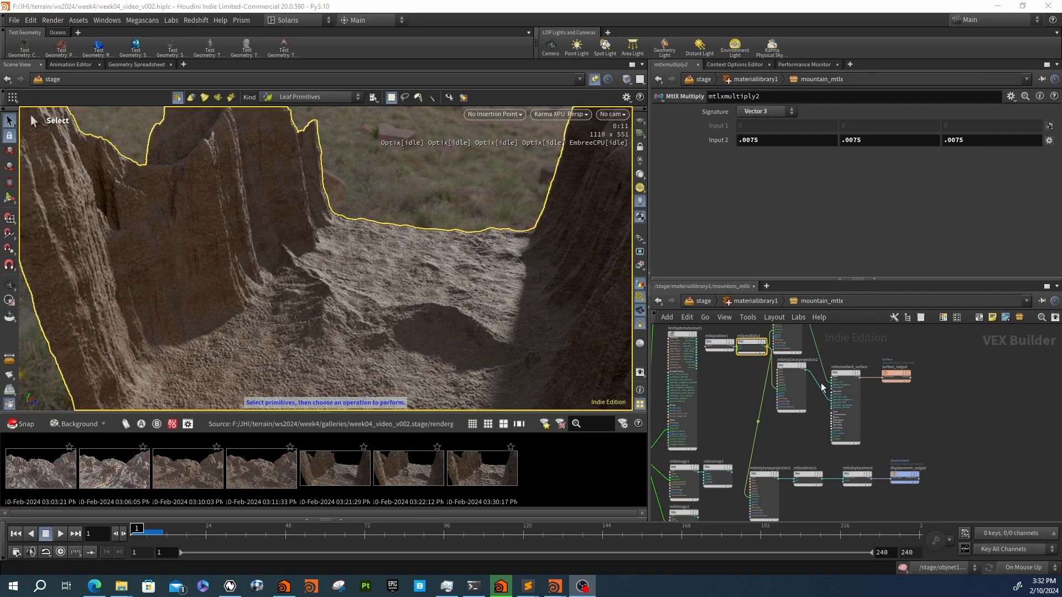
Set the Scale of mtlxdisplacement to 10
left_click(859, 477)
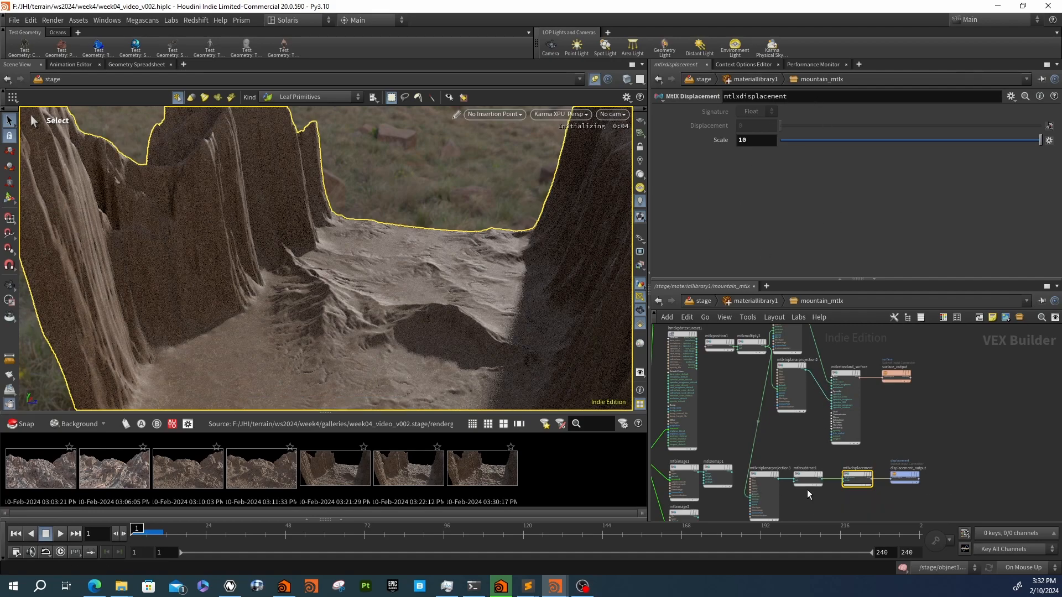
scroll(703, 463, "down", 1)
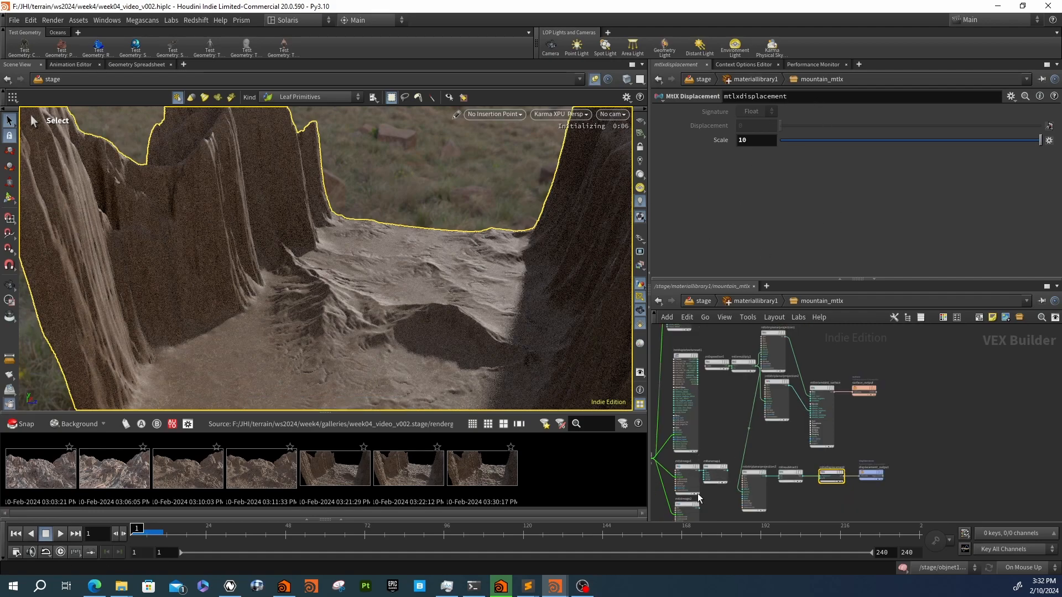
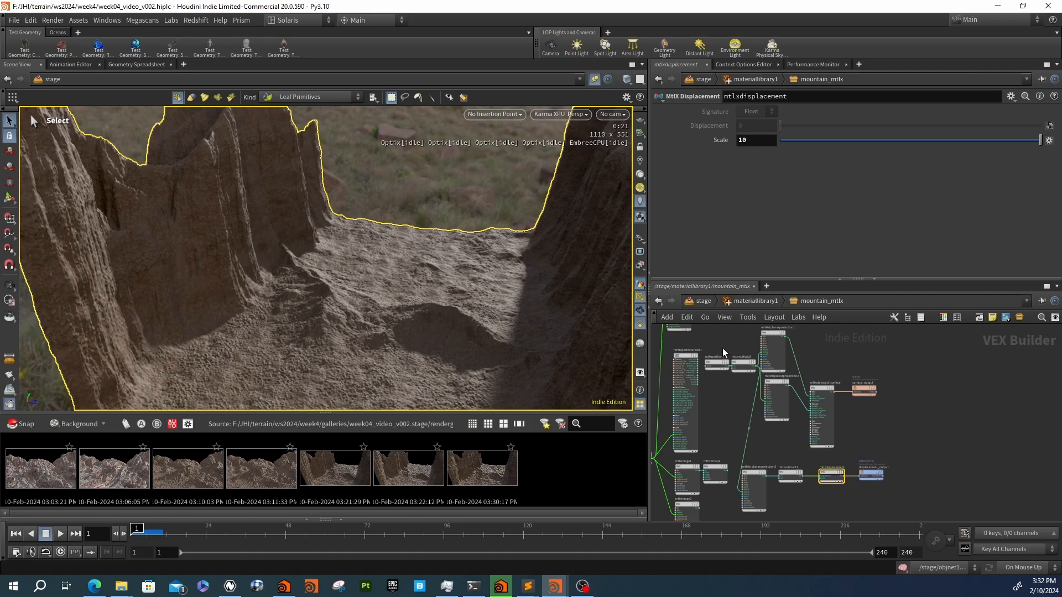
Review the shader network and check the Base Color texture path of hmtlxpbrtextureset2
key("h")
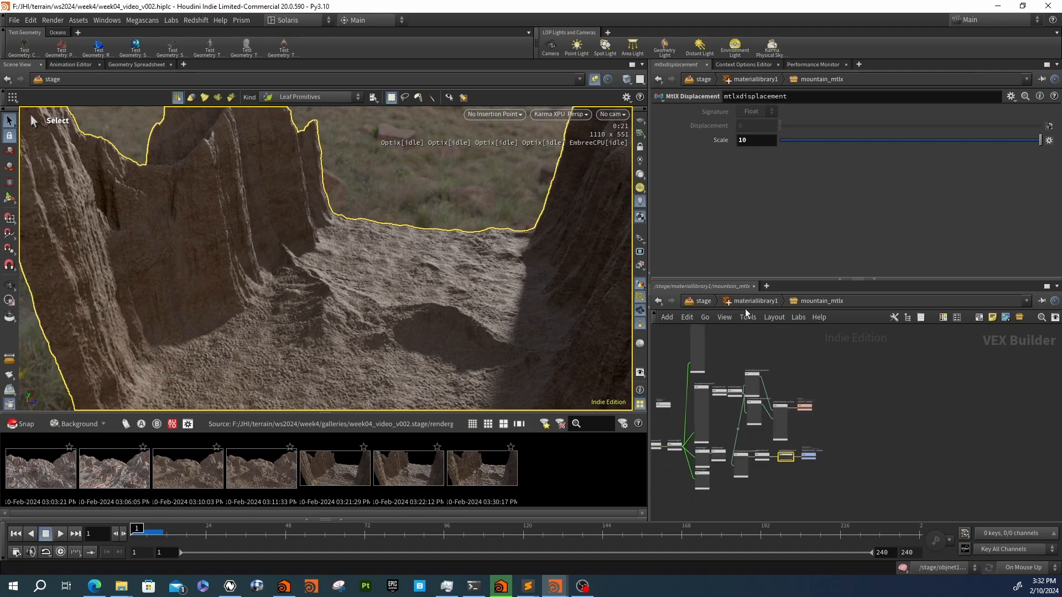
scroll(727, 378, "up", 6)
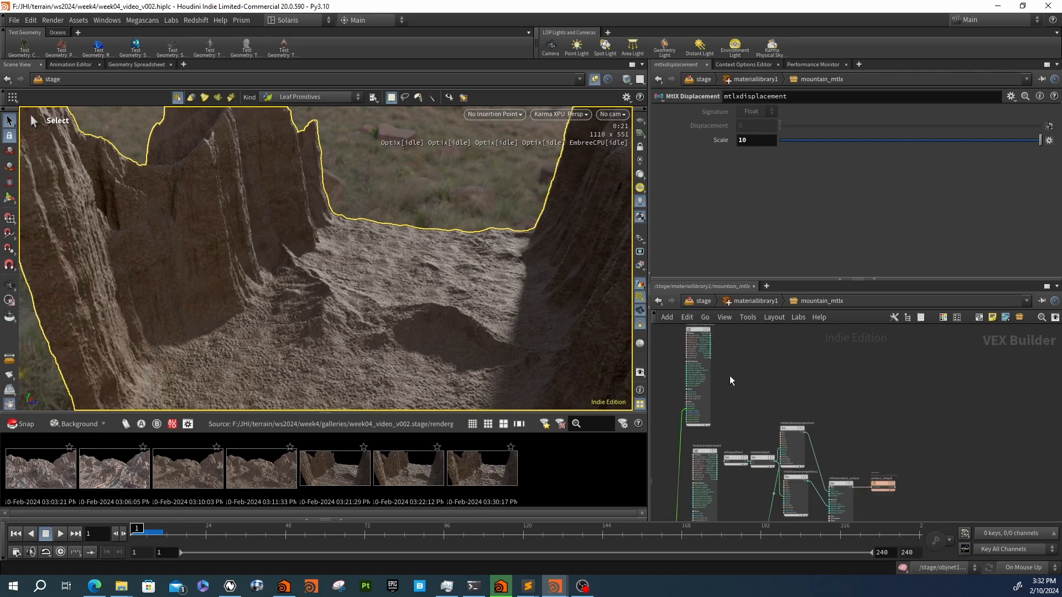
scroll(730, 376, "down", 4)
middle_click_drag(730, 392, 742, 430)
scroll(750, 365, "up", 4)
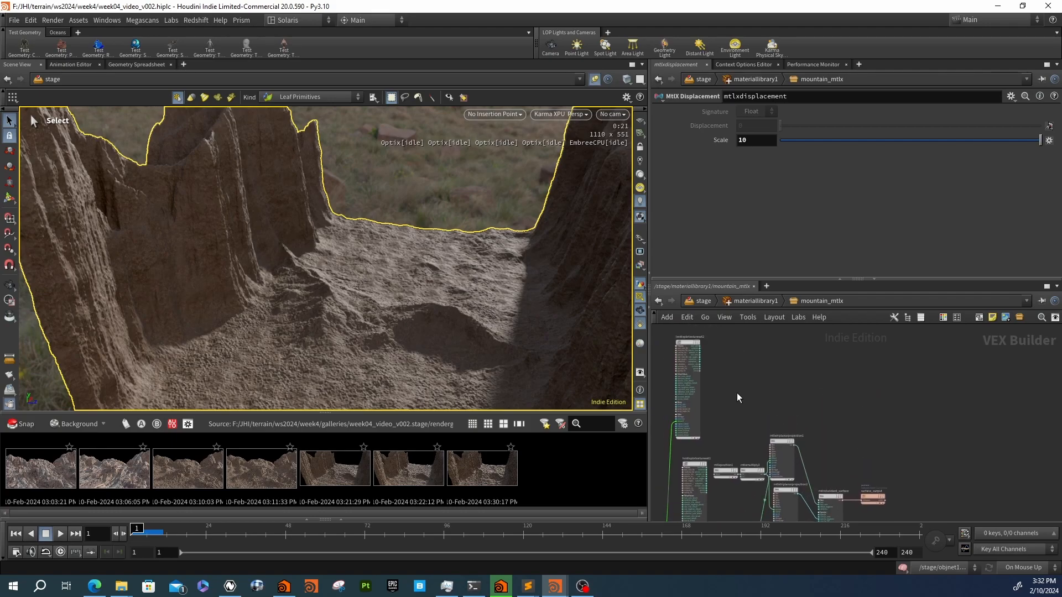
left_click(678, 410)
scroll(722, 427, "up", 1)
left_click_drag(866, 151, 1007, 150)
scroll(796, 434, "up", 5)
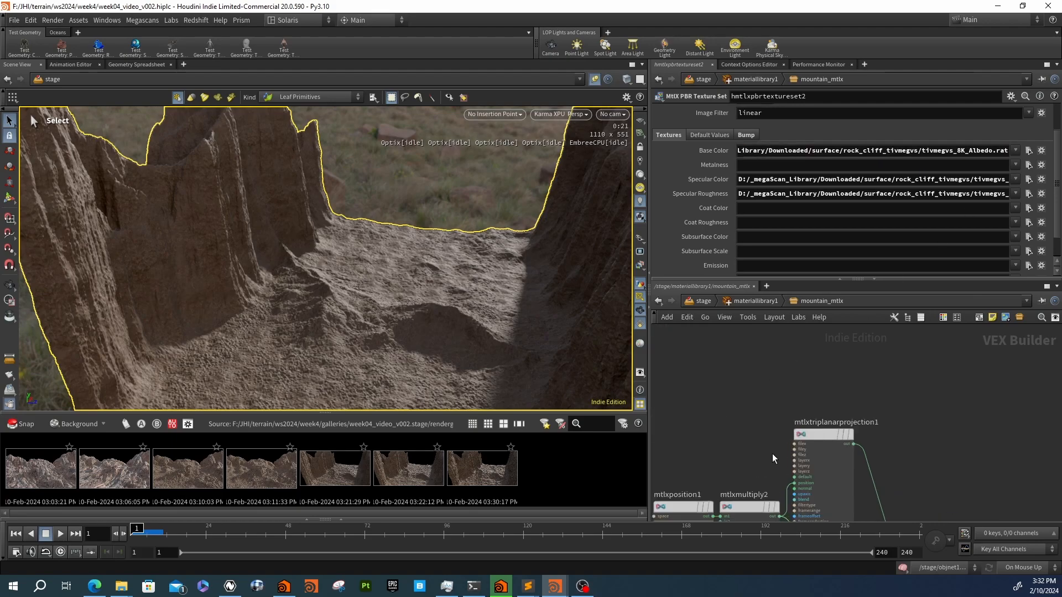
scroll(683, 356, "down", 8)
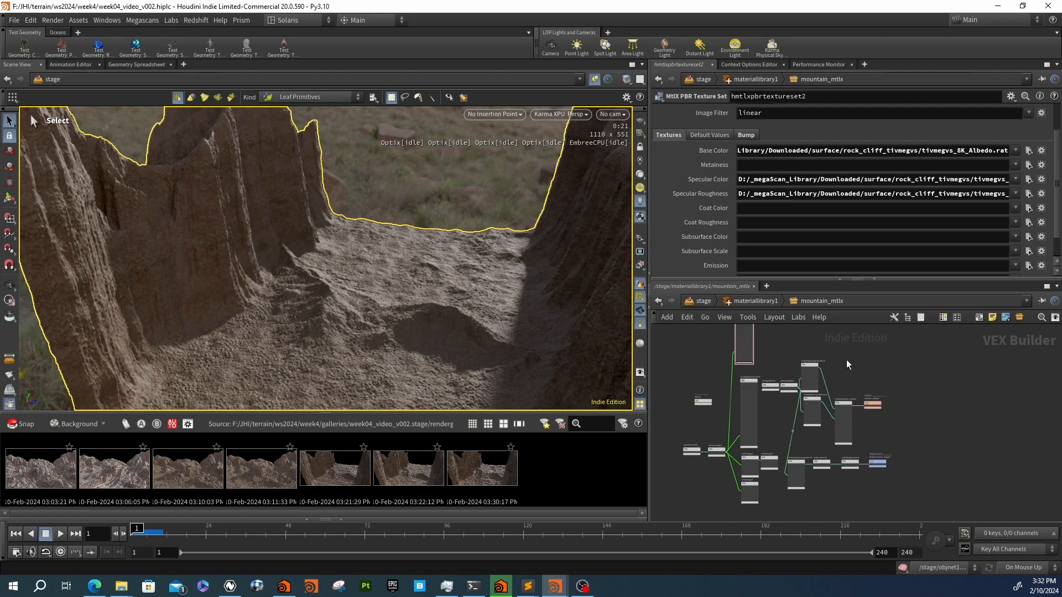
Cut the triplanar wires feeding mtlxstandard_surface and the mtlxsubtract1 wire feeding mtlxdisplacement
left_click(839, 404)
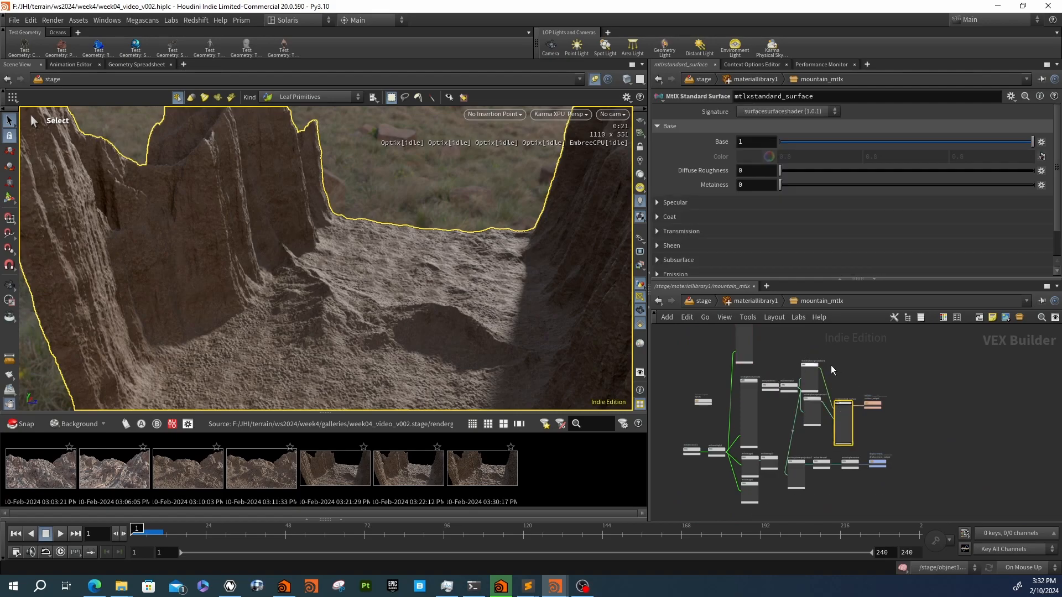
key("y")
left_click_drag(831, 374, 818, 383)
mouse_move(768, 356)
left_mouse_down()
mouse_move(795, 440)
mouse_move(813, 448)
mouse_move(835, 415)
left_mouse_up()
scroll(830, 470, "up", 5)
key("y")
Select the position, multiply, subtract and three triplanar projection nodes, and move them into empty space below the network
scroll(801, 436, "down", 5)
left_click_drag(806, 473, 764, 387)
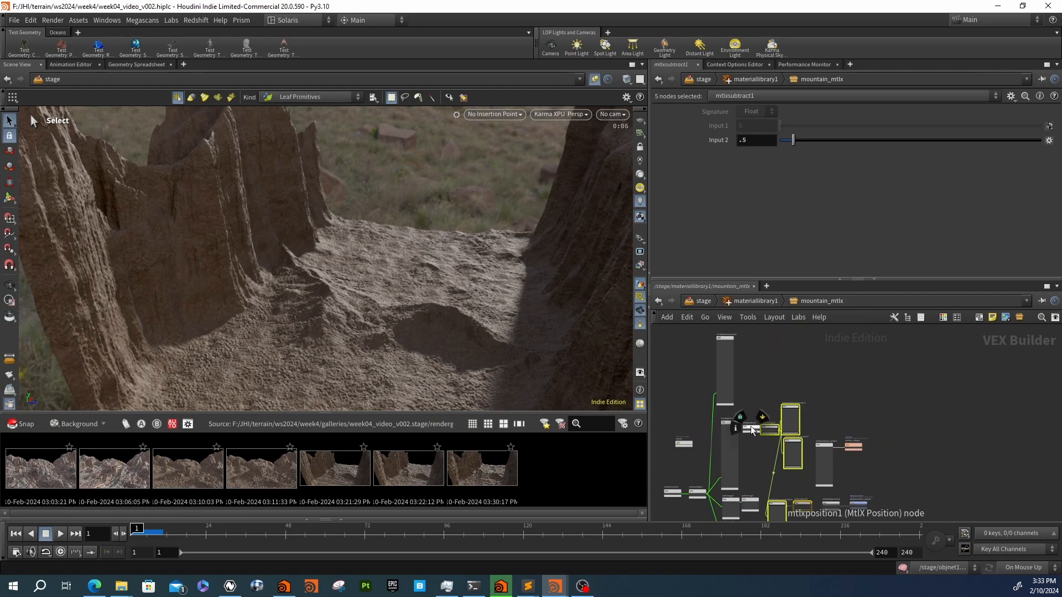
left_click_drag(751, 427, 799, 423, "shift")
Connect the output of mtlxremap1 to the displacement input of mtlxdisplacement
scroll(761, 419, "up", 3)
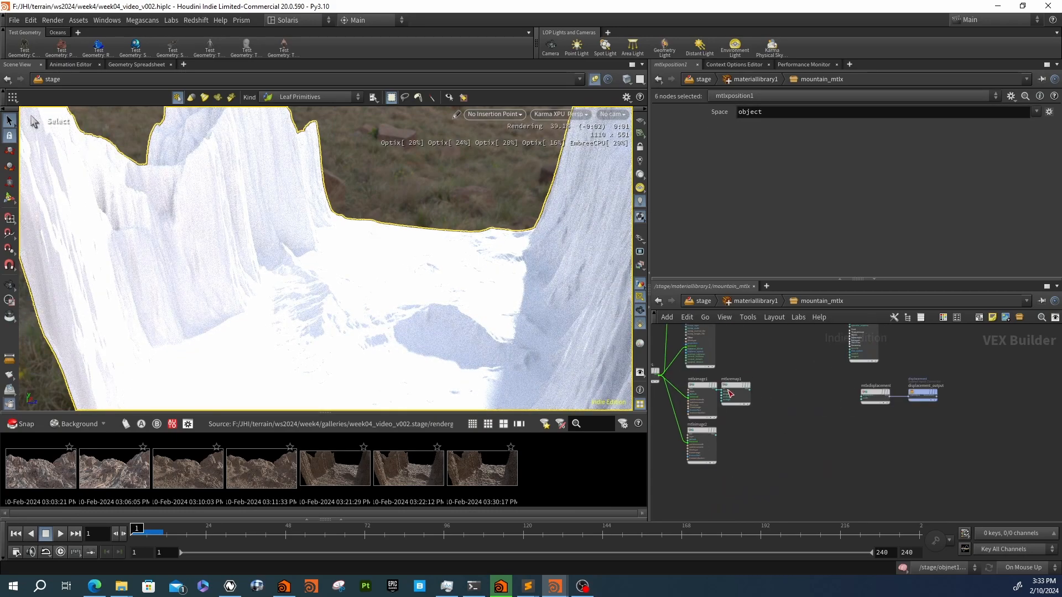
scroll(742, 420, "up", 4)
left_click(717, 425)
left_click_drag(757, 410, 752, 407)
left_click(813, 406)
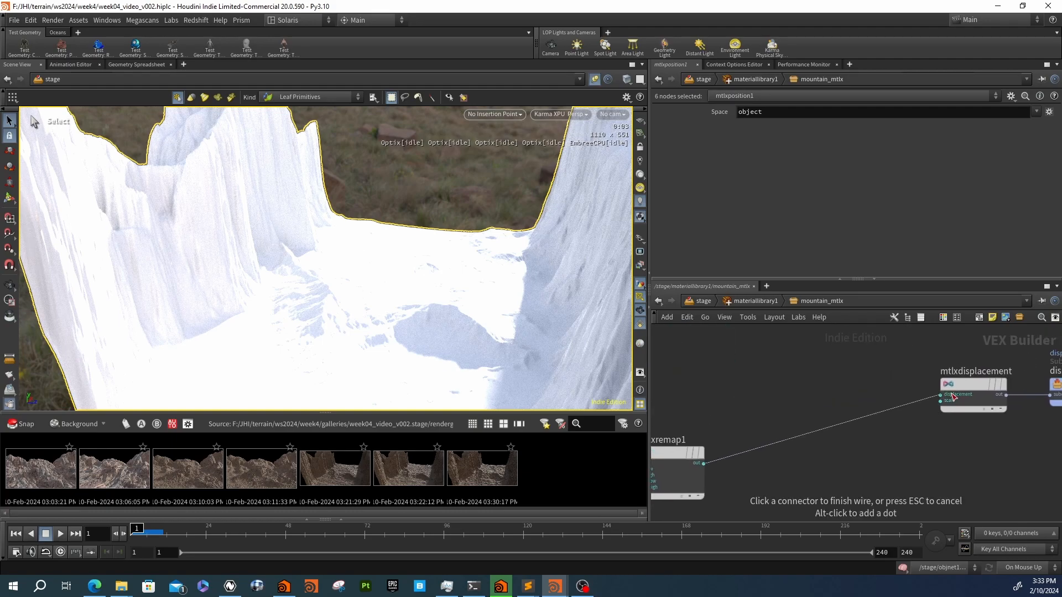
left_click(952, 396)
scroll(828, 446, "down", 5)
Connect the base color and specular roughness outputs of hmtlxpbrtextureset2 to the matching inputs of mtlxstandard_surface
scroll(763, 392, "down", 3)
mouse_move(752, 353)
left_mouse_down()
mouse_move(744, 345)
mouse_move(754, 375)
mouse_move(761, 355)
left_mouse_up()
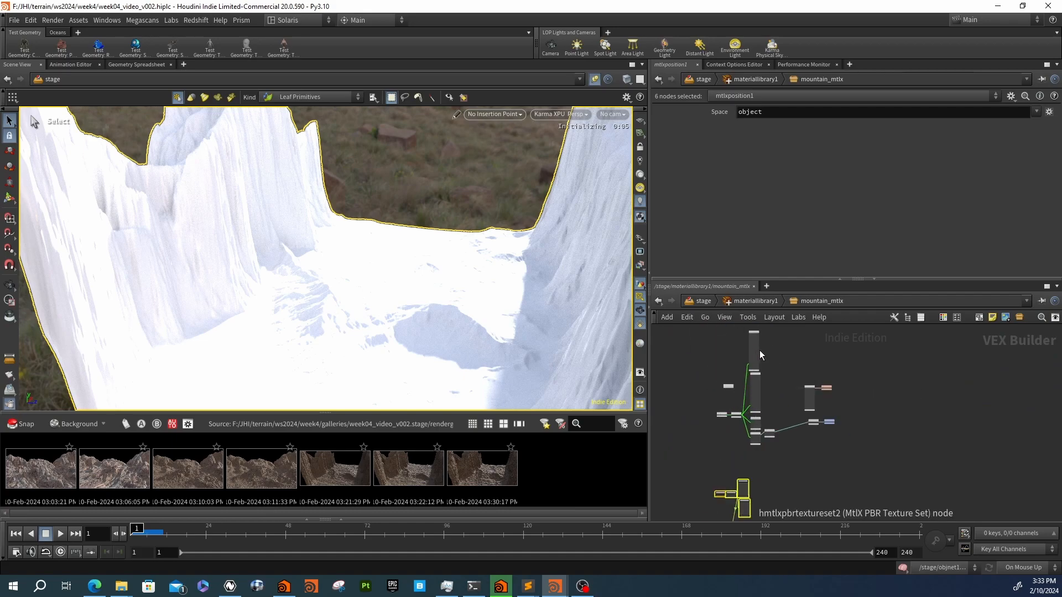
scroll(769, 358, "up", 8)
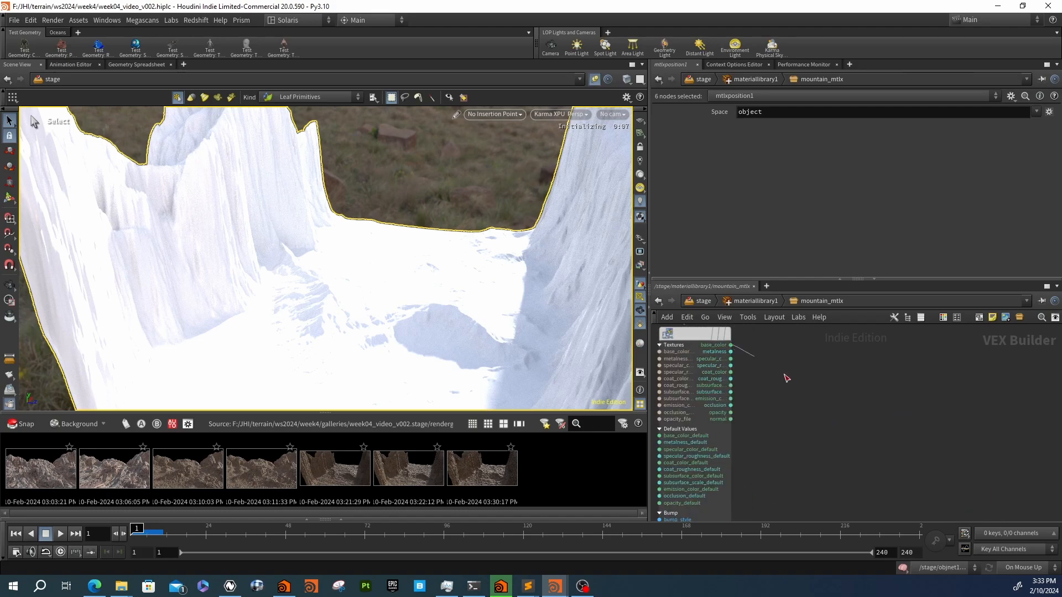
left_click(730, 345)
scroll(742, 367, "down", 3)
scroll(761, 432, "up", 4)
left_click(808, 446)
middle_click_drag(795, 483, 790, 463)
left_click(803, 468)
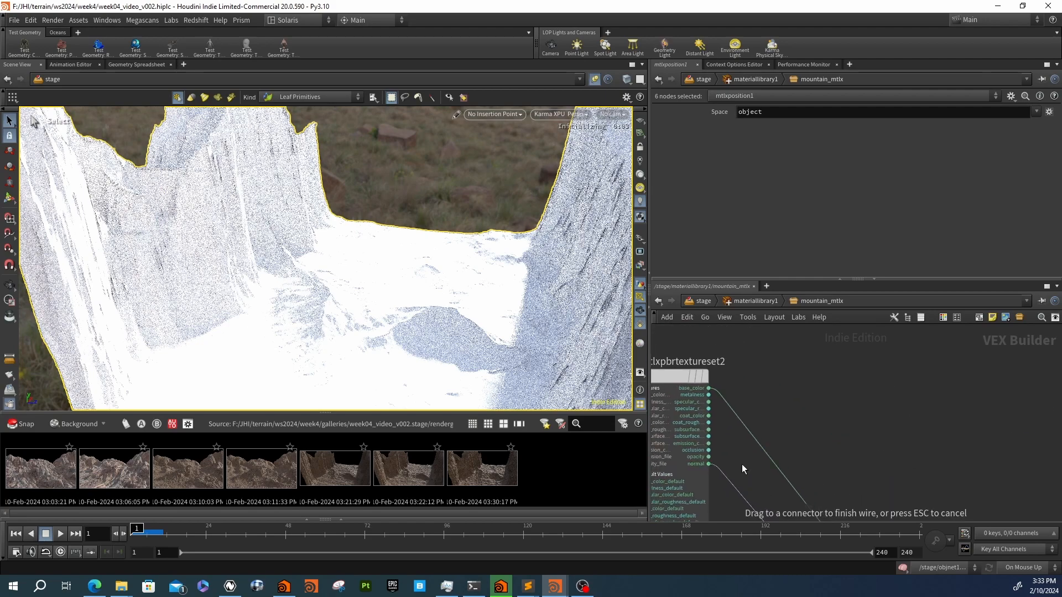
left_click(711, 406)
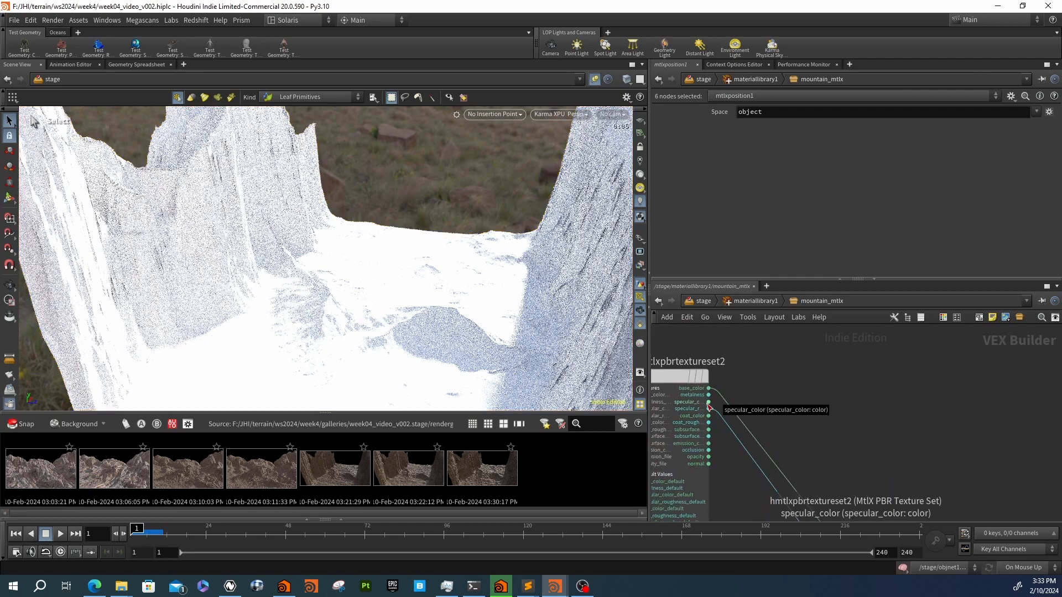
Browse the tivmegvs texture files available for hmtlxpbrtextureset2's Specular Color, and close the file chooser without picking one
left_click(685, 376)
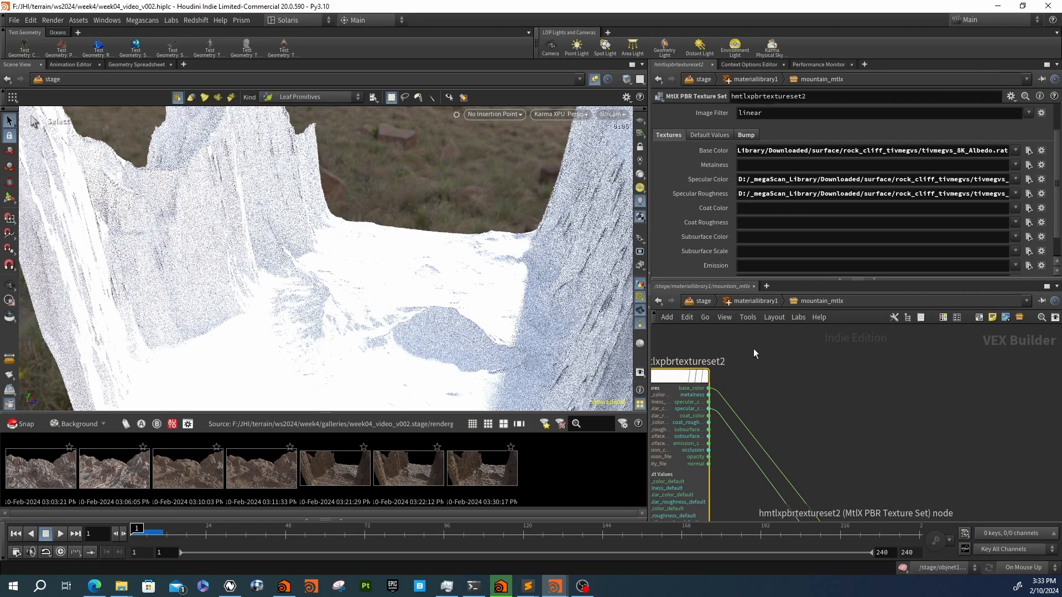
left_click(1028, 180)
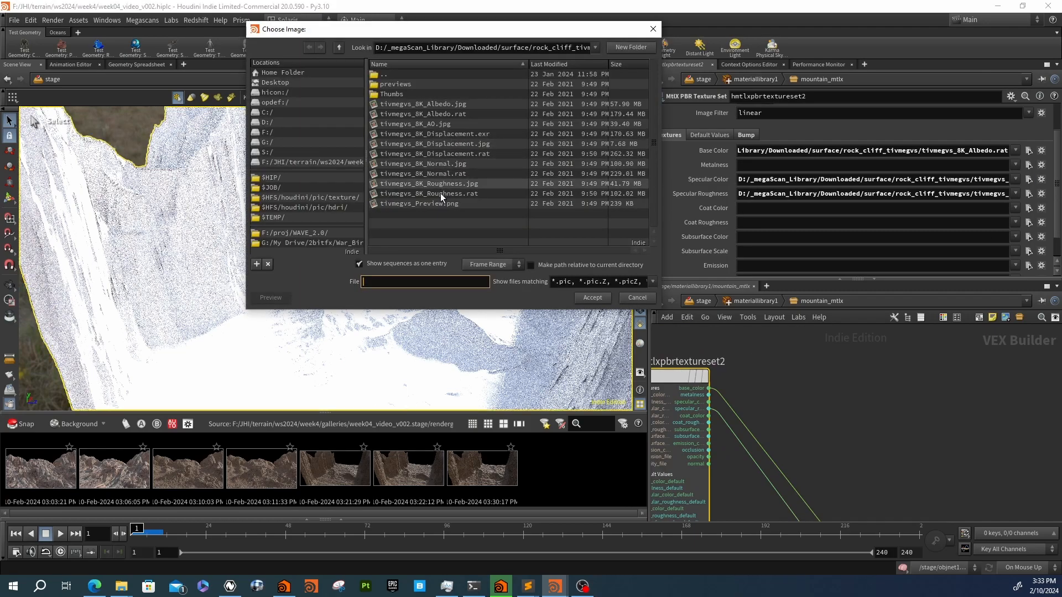
left_click(653, 29)
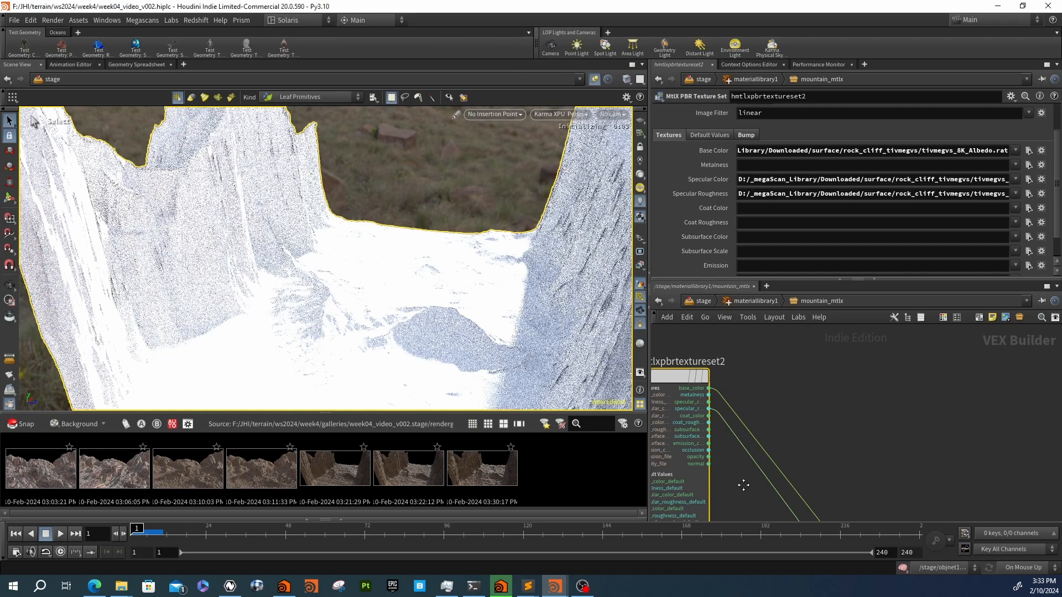
Connect the normal output of hmtlxpbrtextureset2 to the normal input of mtlxstandard_surface
scroll(743, 488, "down", 5)
left_click(723, 441)
scroll(745, 479, "up", 8)
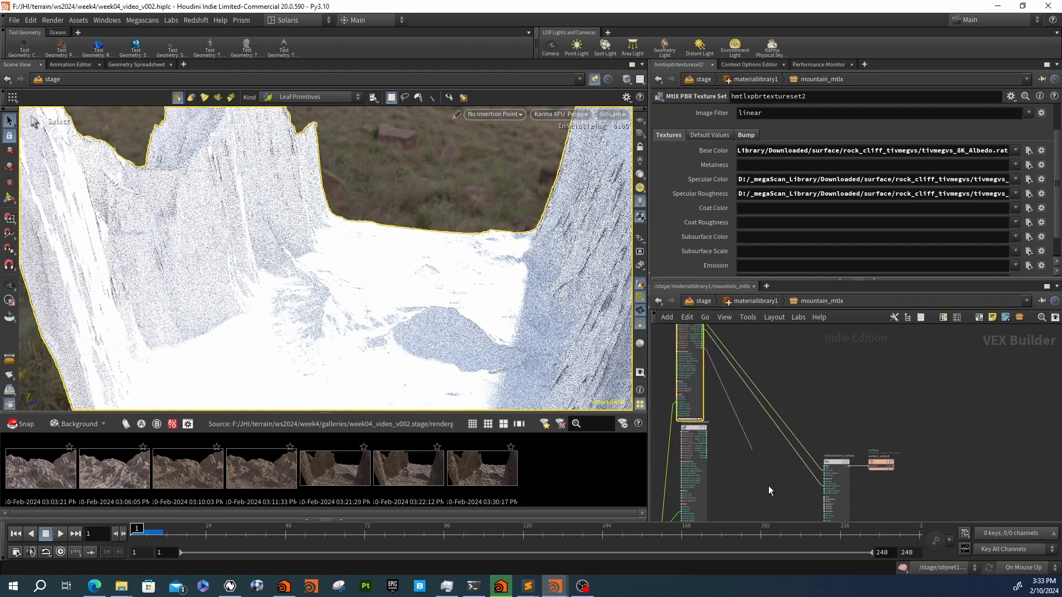
middle_click_drag(778, 473, 725, 460)
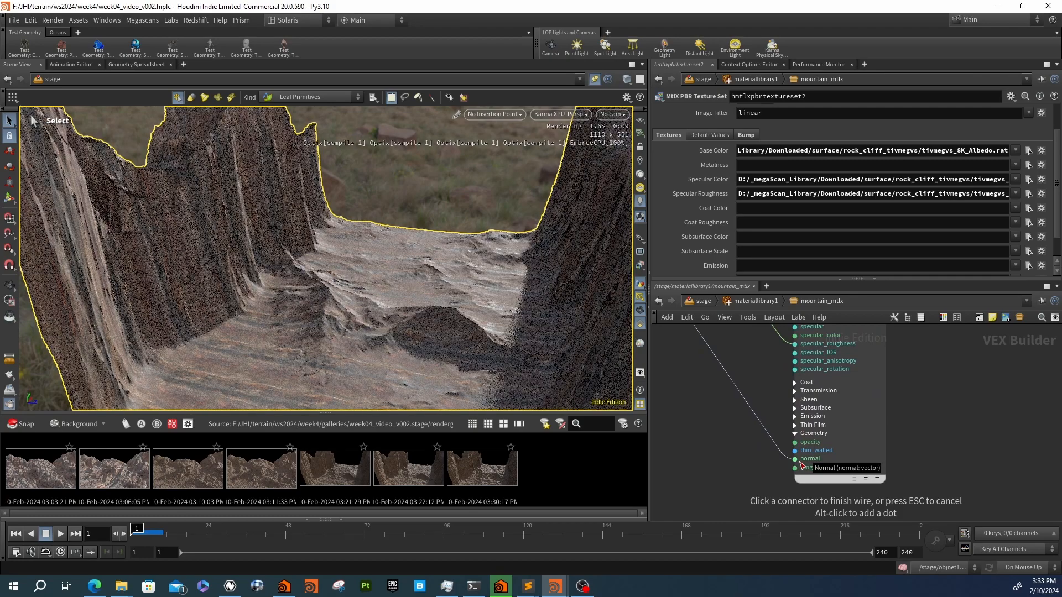
left_click(799, 462)
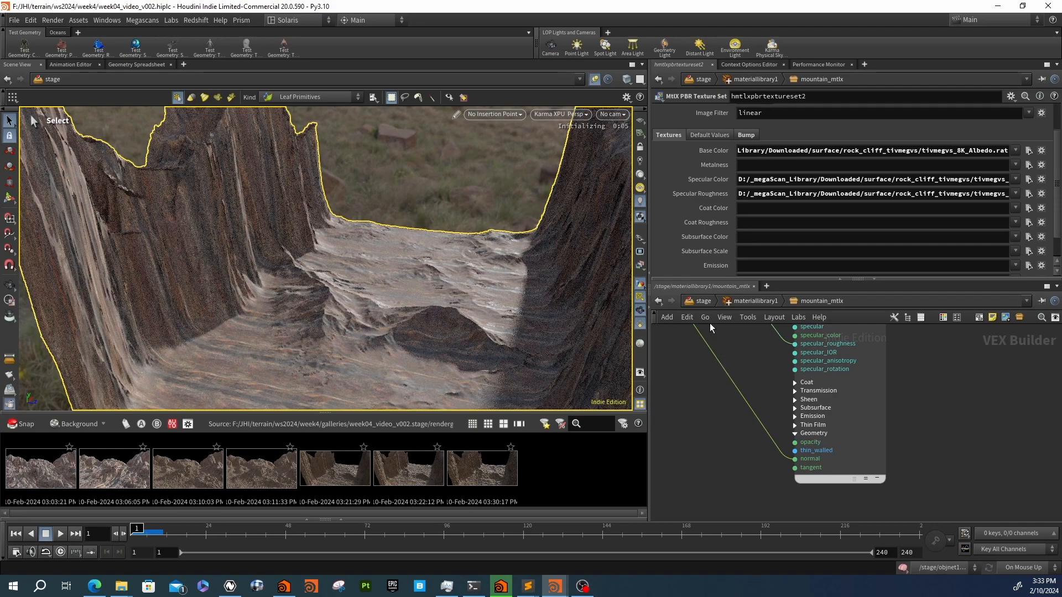
Return to the stage level and open the objnet1 network containing the mountain geometry
scroll(702, 371, "down", 5)
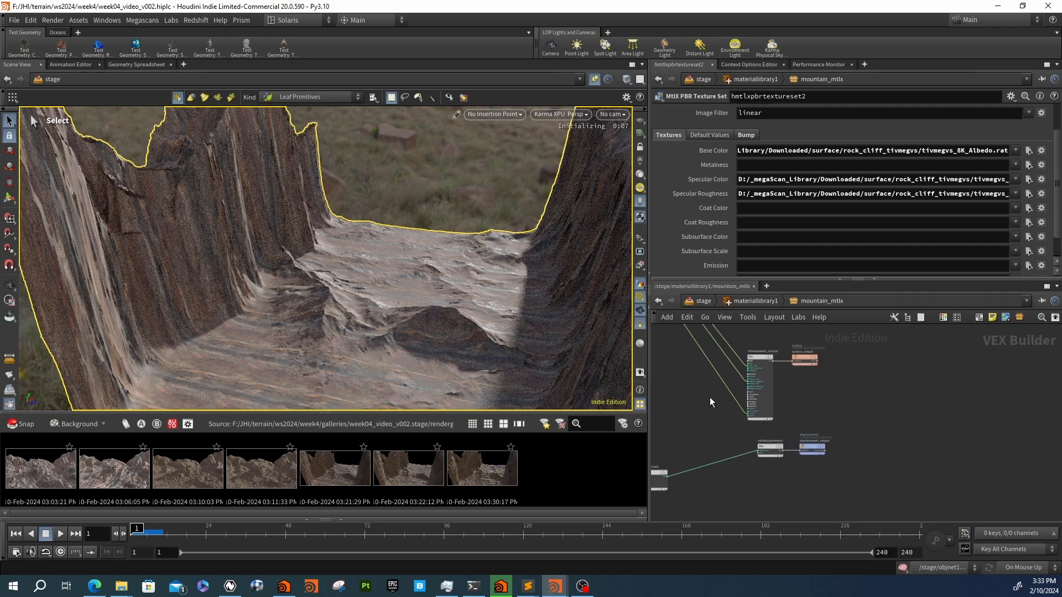
scroll(717, 402, "up", 3)
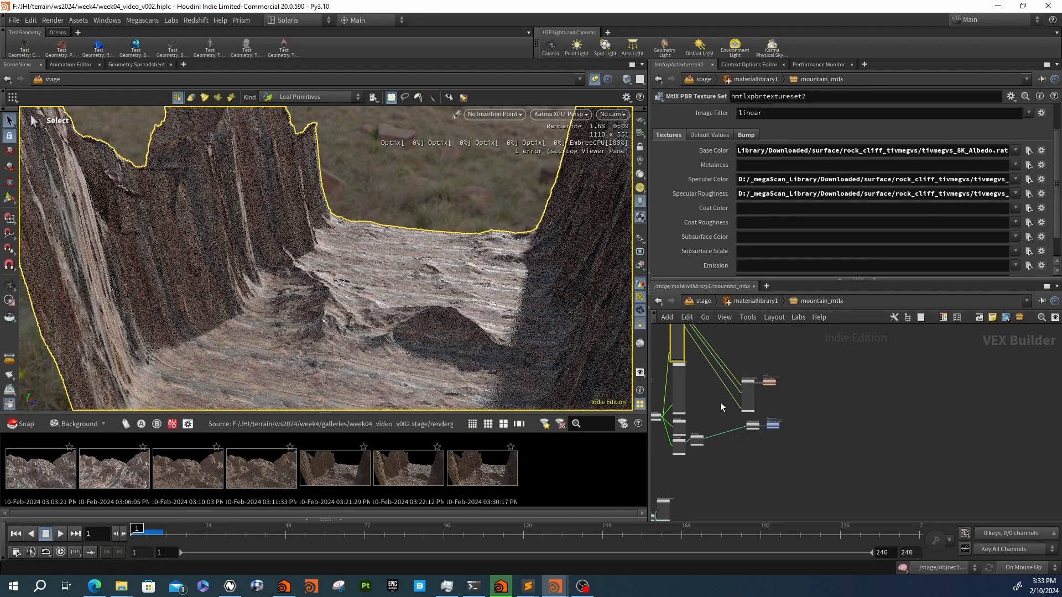
key("u")
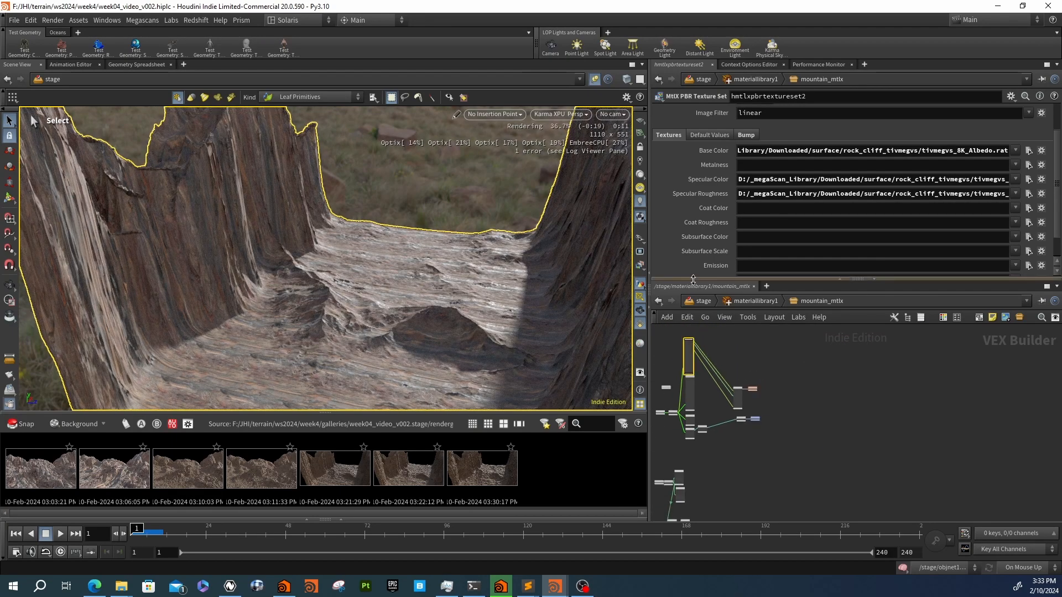
left_click(692, 302)
double_click(743, 341)
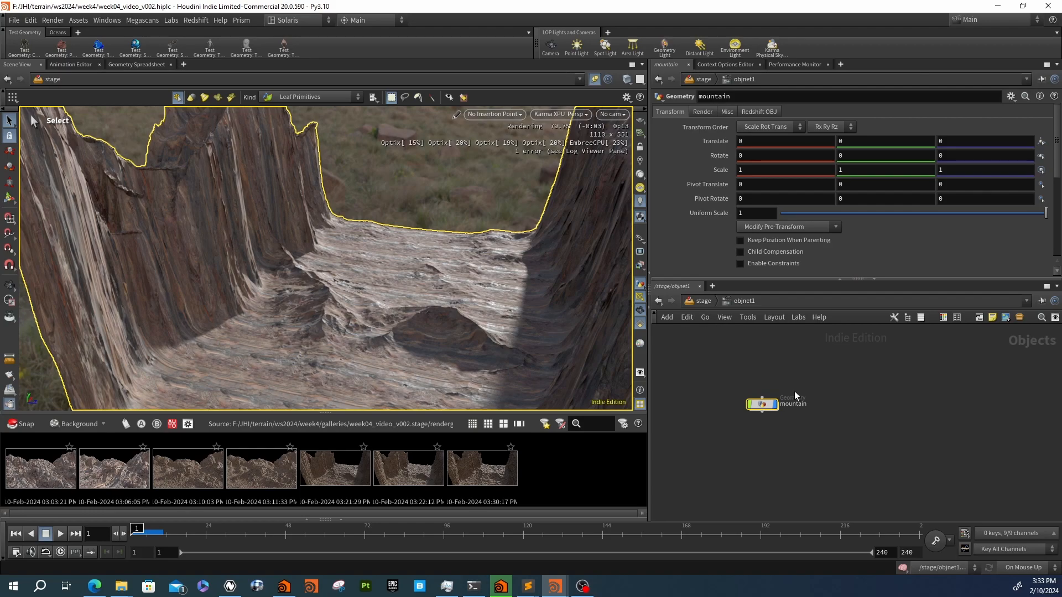
Snapshot the current render and insert uvflatten1 between convertheightfield1 and name1 inside the mountain geometry
double_click(764, 404)
scroll(736, 405, "up", 2)
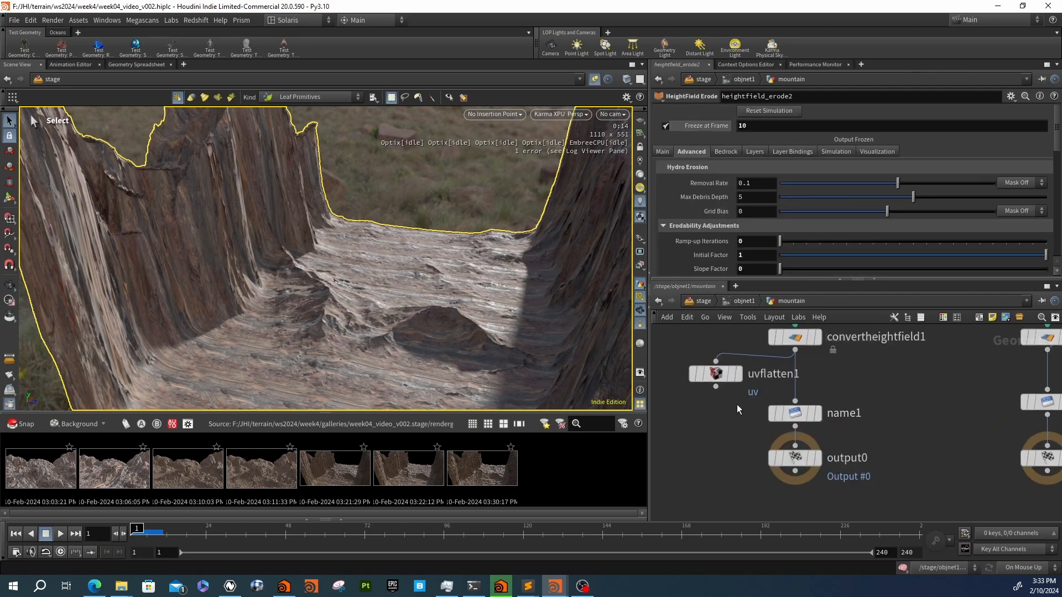
left_click(20, 424)
left_click(716, 387)
left_click_drag(716, 374, 795, 382)
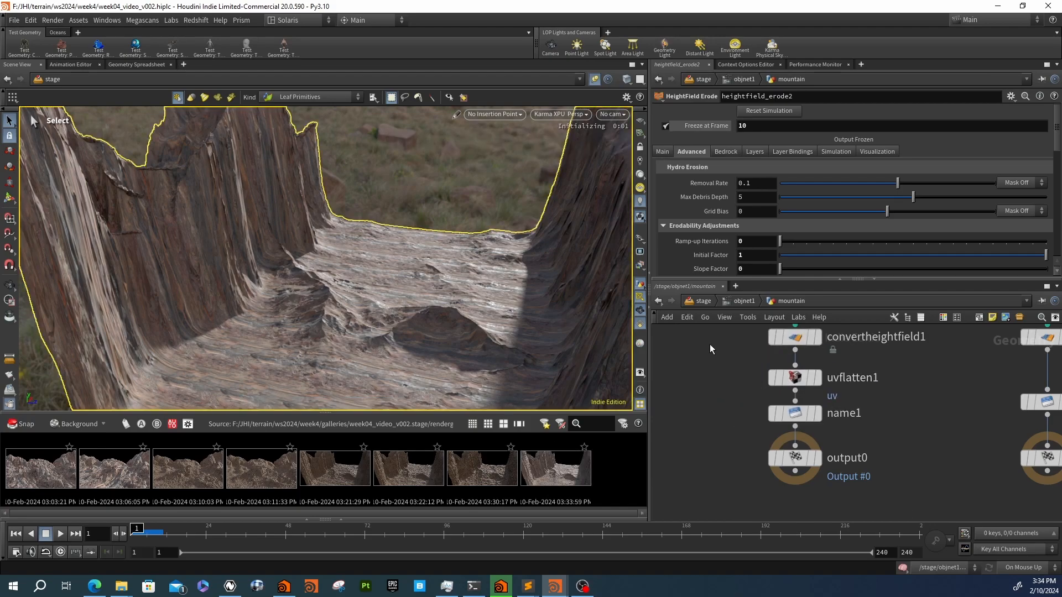
Return to the stage level and open materiallibrary1
left_click(712, 301)
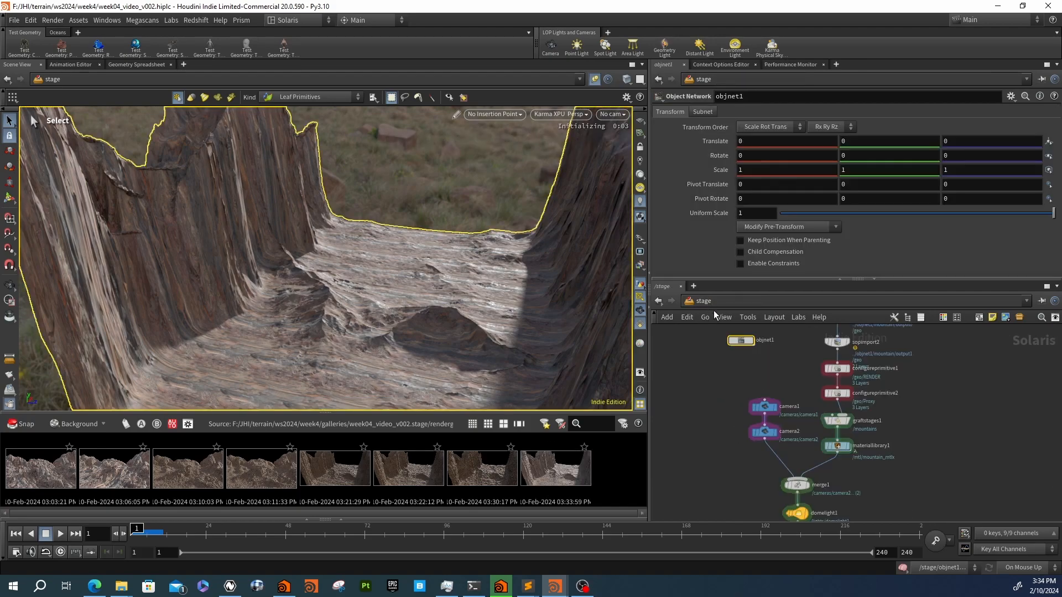
double_click(838, 447)
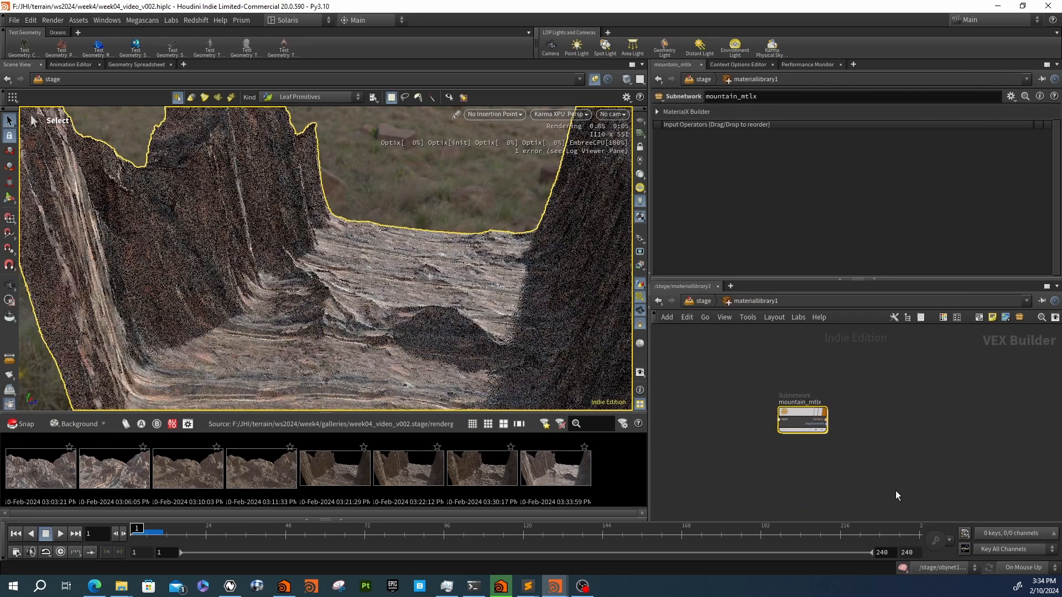
middle_click_drag(806, 485, 789, 478)
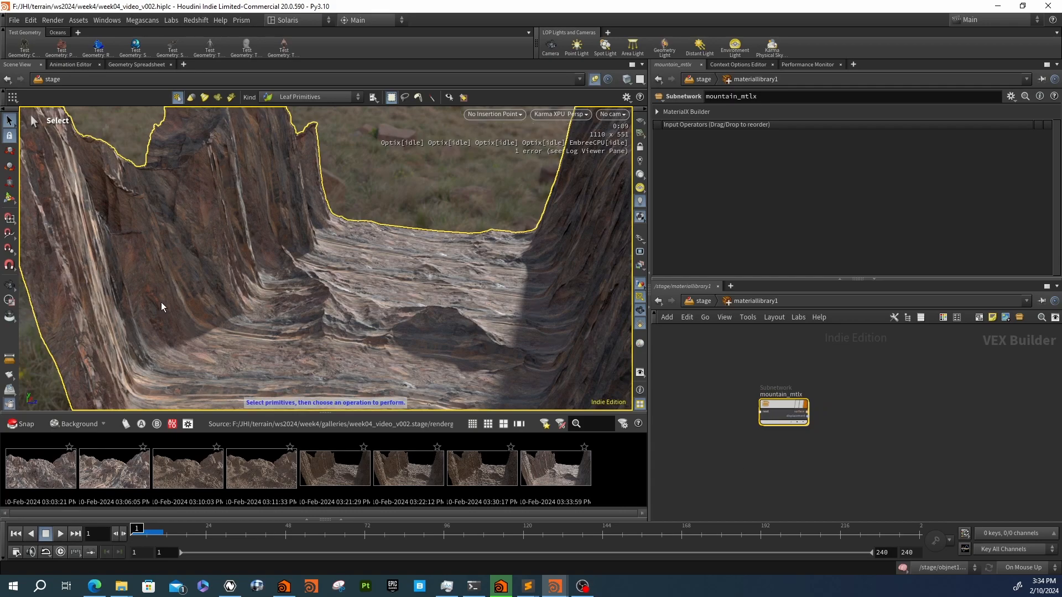
Snapshot the render with uvflatten1 and compare it with the previous snapshot in the separate render gallery window
left_click(21, 424)
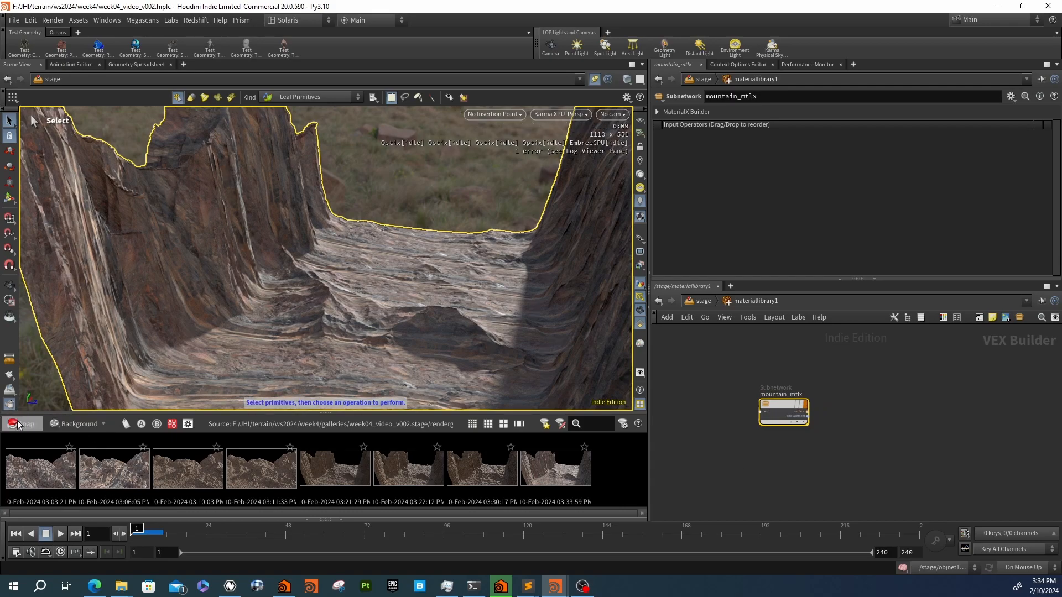
right_click(556, 475)
left_click(570, 277)
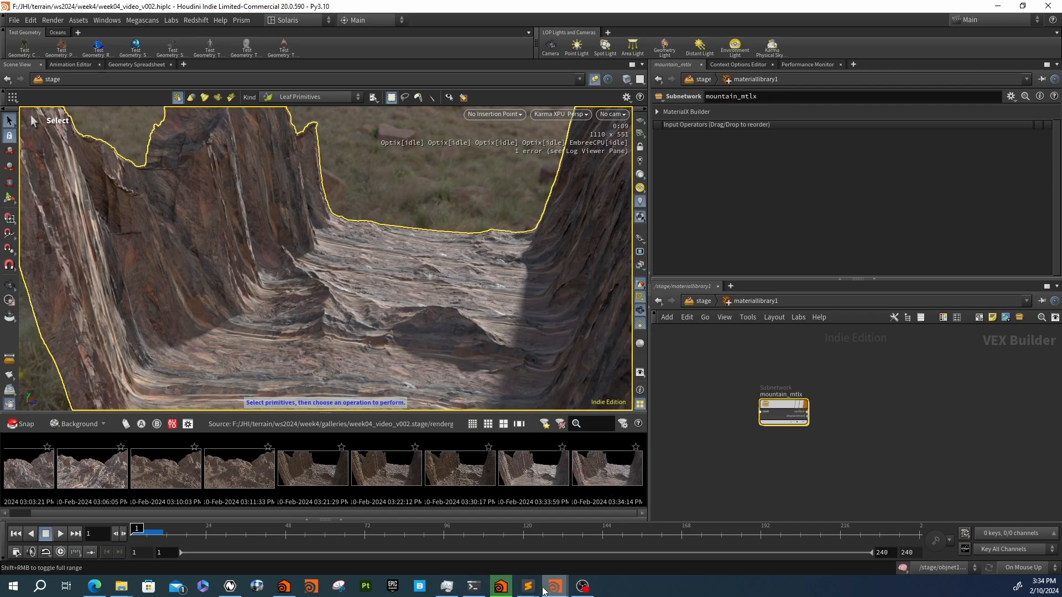
mouse_move(555, 585)
left_click(801, 534)
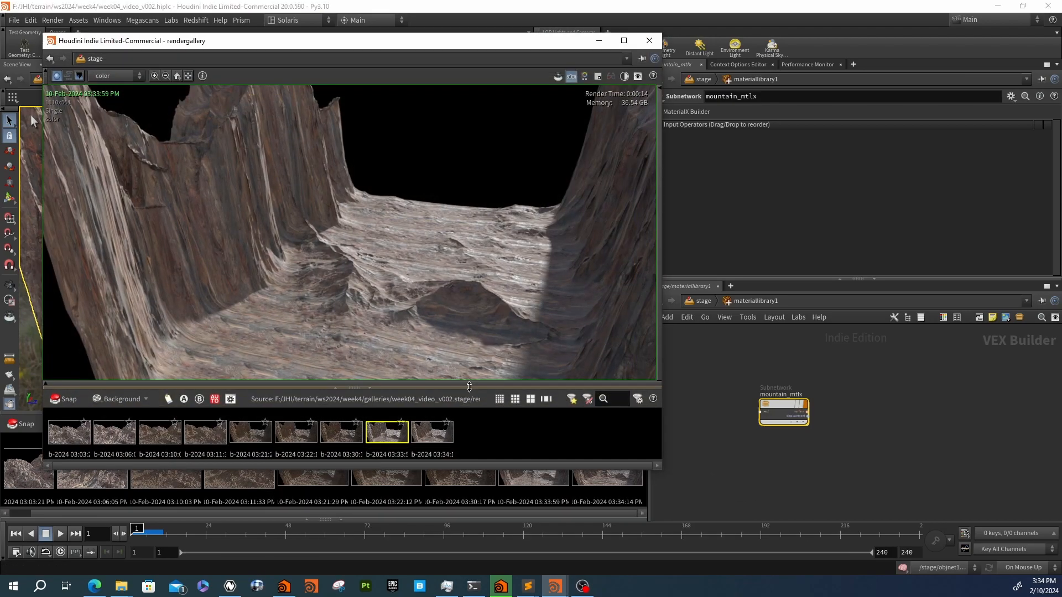
left_click(407, 437)
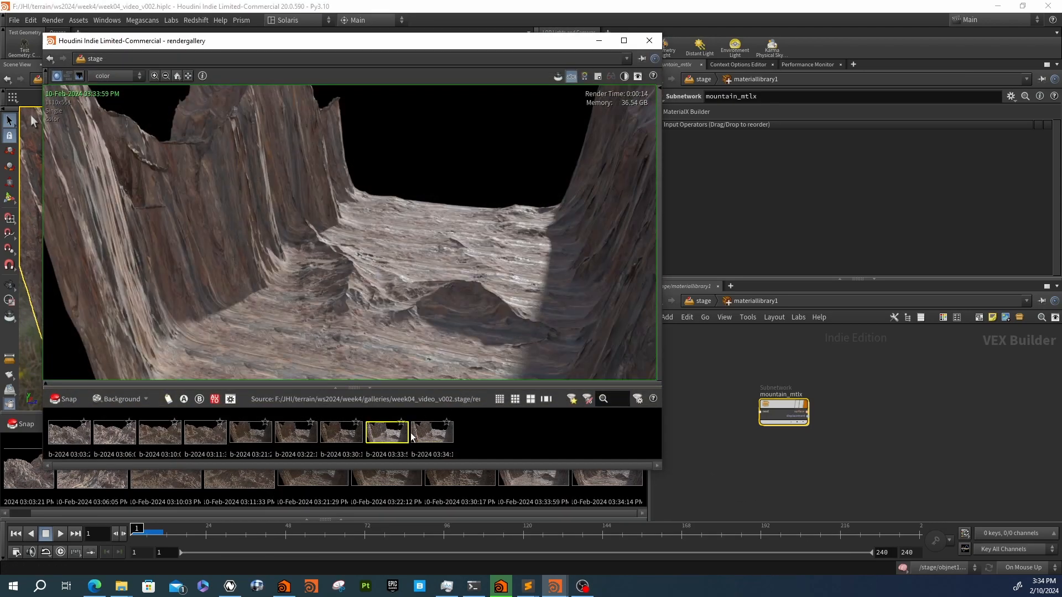
left_click(437, 437)
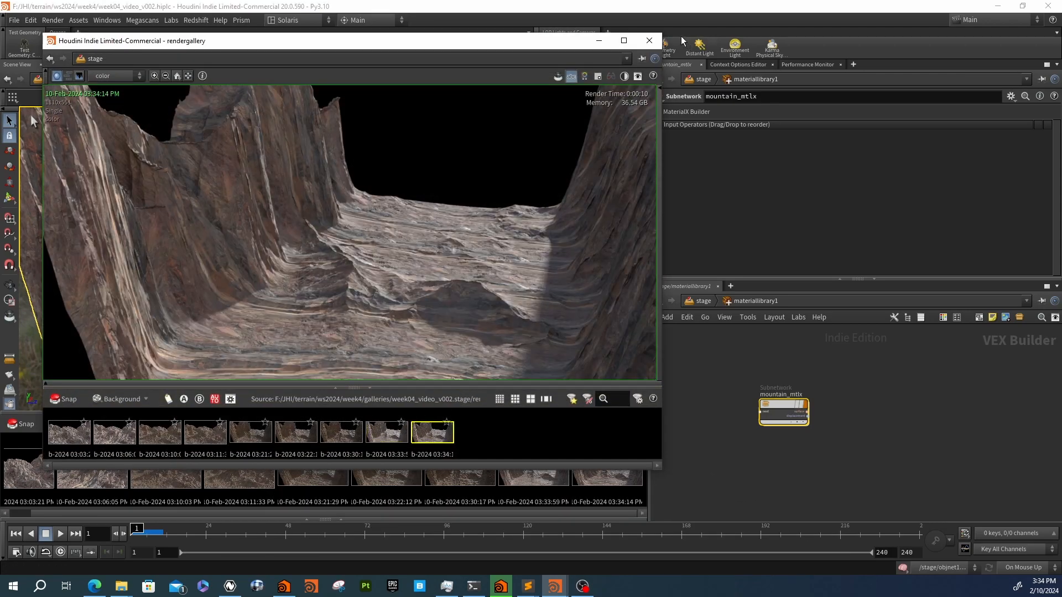
Open the mountain_mtlx network and move mtlxtexcoord1 away from mtlxmultiply1 to make room for another node
left_click(784, 412)
double_click(784, 412)
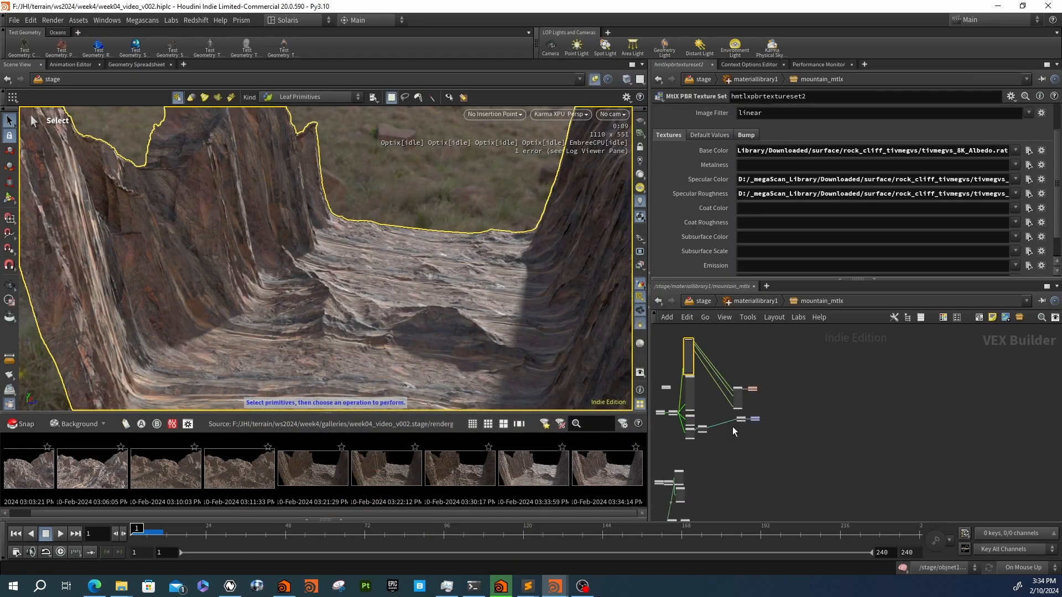
scroll(767, 429, "up", 4)
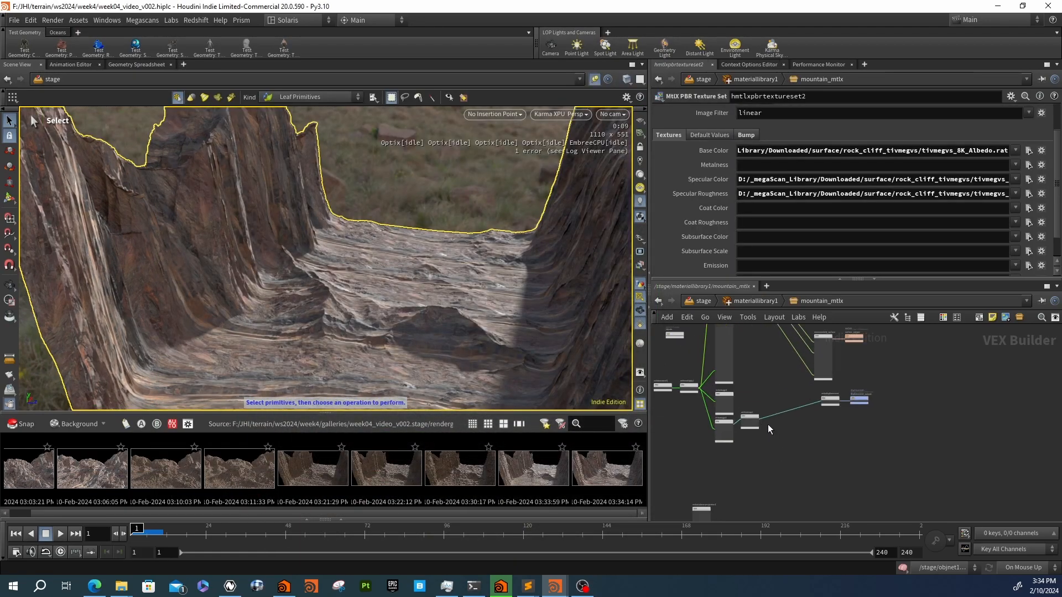
middle_click_drag(760, 438, 817, 421)
scroll(723, 439, "up", 4)
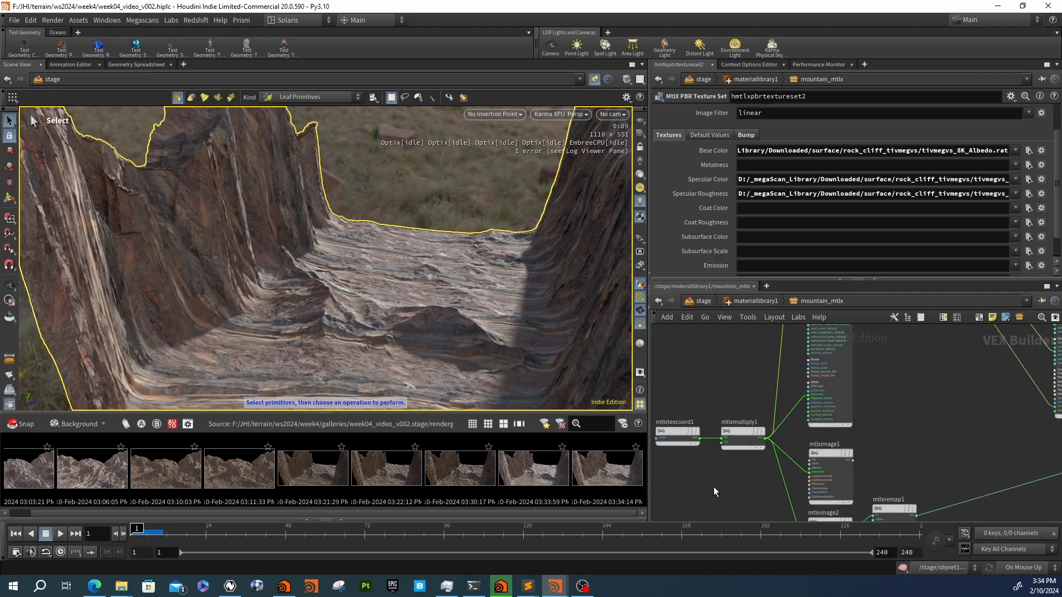
scroll(722, 479, "down", 5)
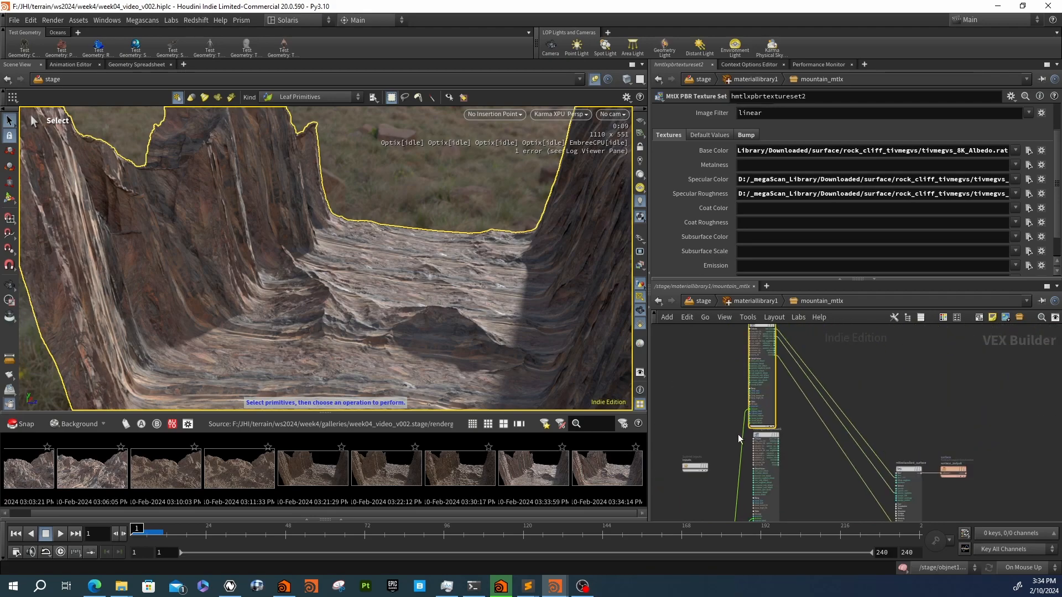
middle_click_drag(722, 470, 782, 376)
scroll(745, 463, "up", 3)
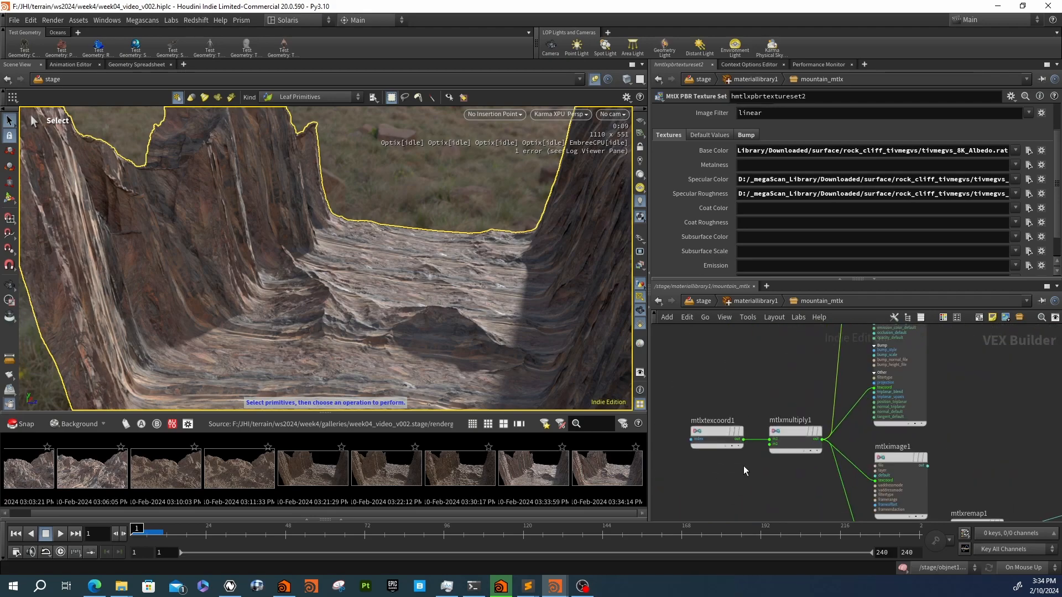
middle_click_drag(746, 463, 788, 432)
left_click_drag(758, 409, 690, 406)
Add a MtlX Rotate2D node and wire it between mtlxtexcoord1's output and the in1 input of mtlxmultiply1
key("Tab")
type("ro")
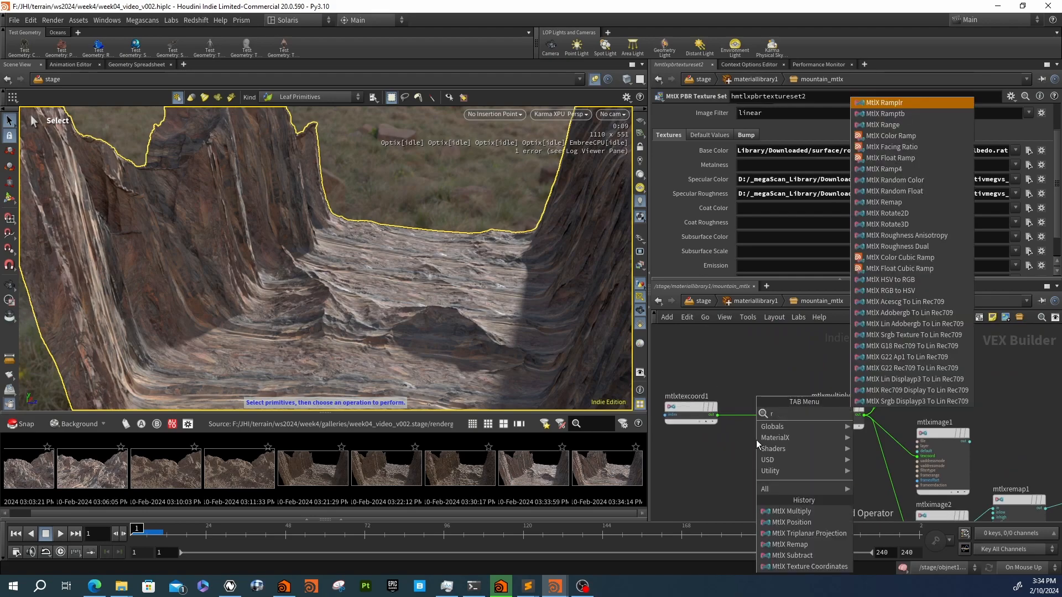
key("Return")
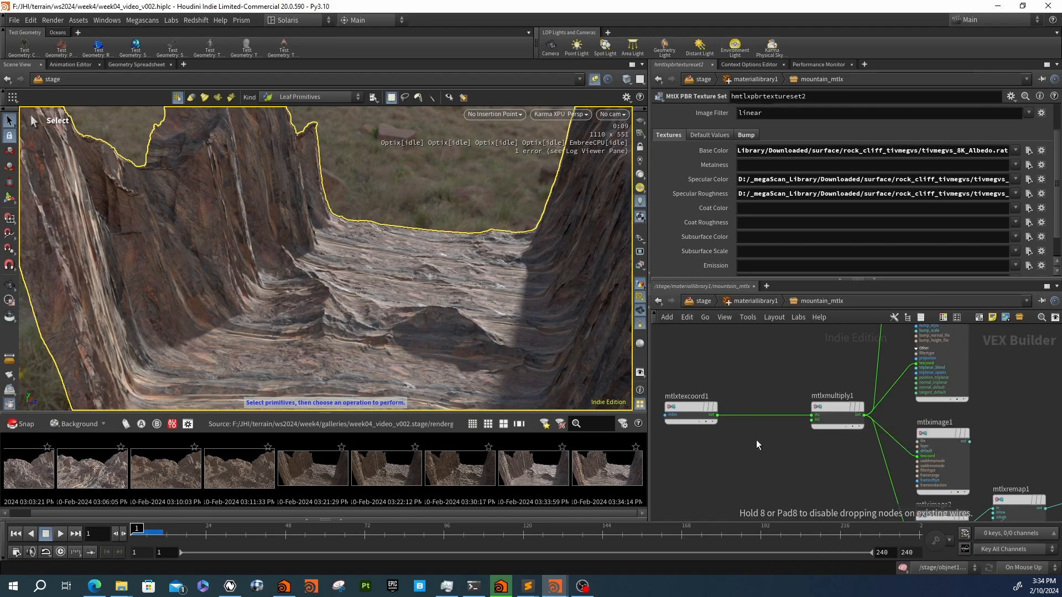
left_click(755, 439)
scroll(755, 440, "up", 3)
left_click(688, 398)
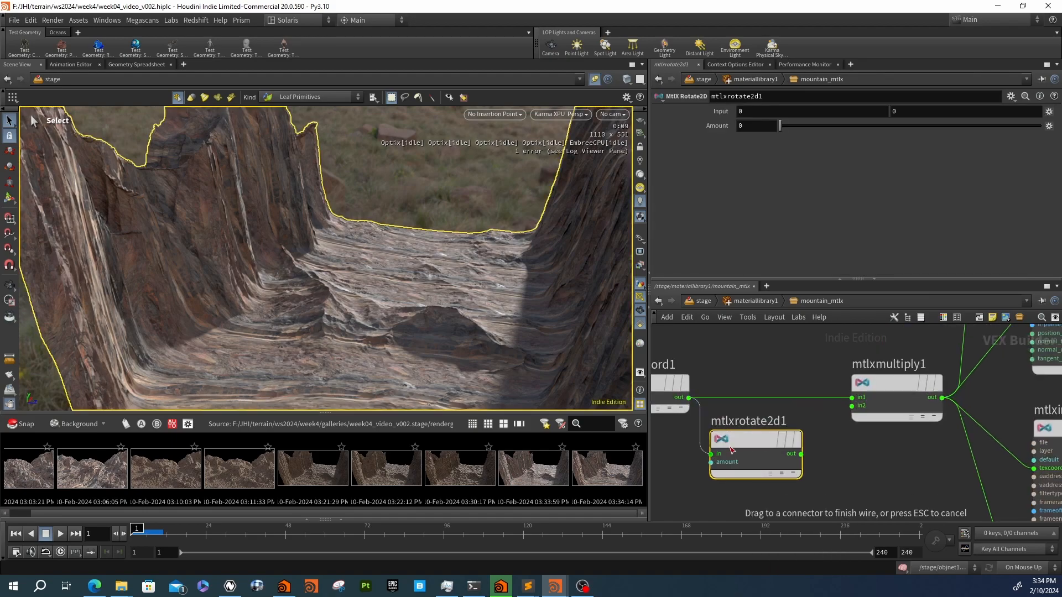
left_click(797, 443)
left_click(802, 457)
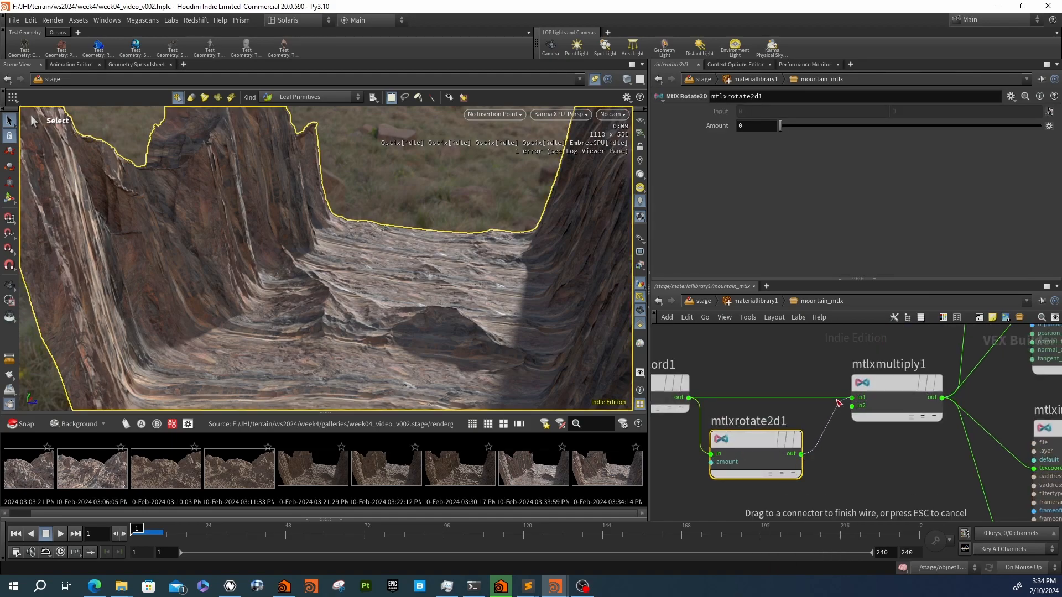
left_click(852, 397)
left_click_drag(754, 442, 762, 387)
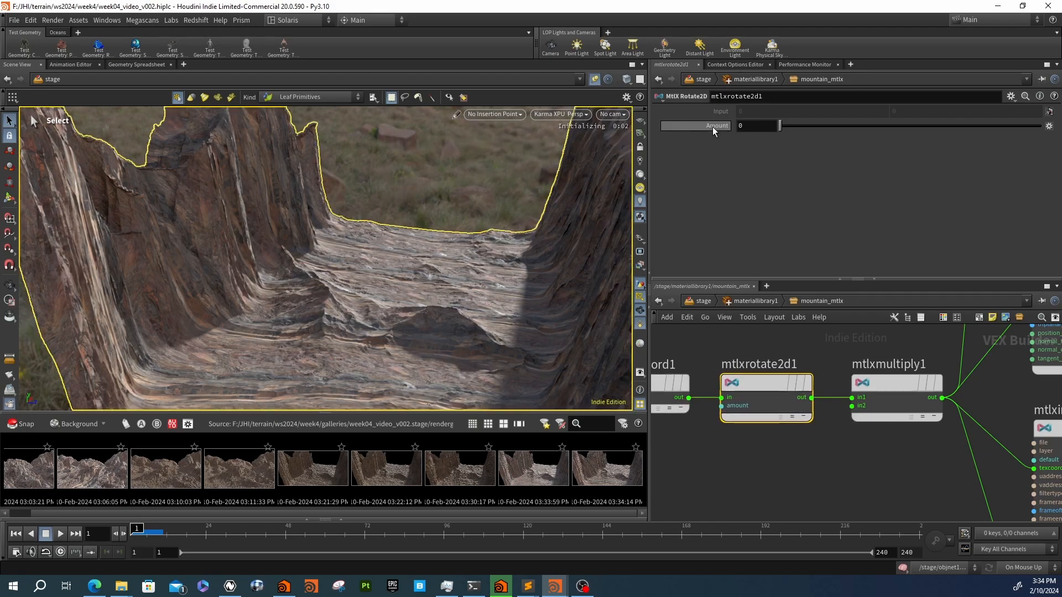
Try Amount values of 10, .5 and .25 on mtlxrotate2d1 to rotate the cliff texture
mouse_move(713, 128)
left_click_drag(805, 124, 1055, 142)
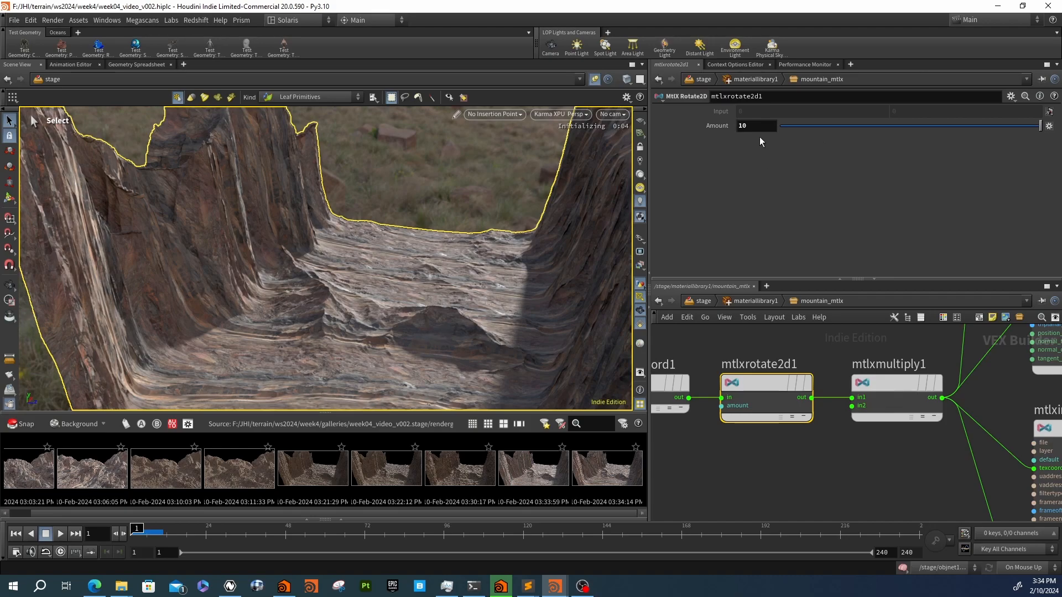
left_click(744, 126)
type(".5")
key("Return")
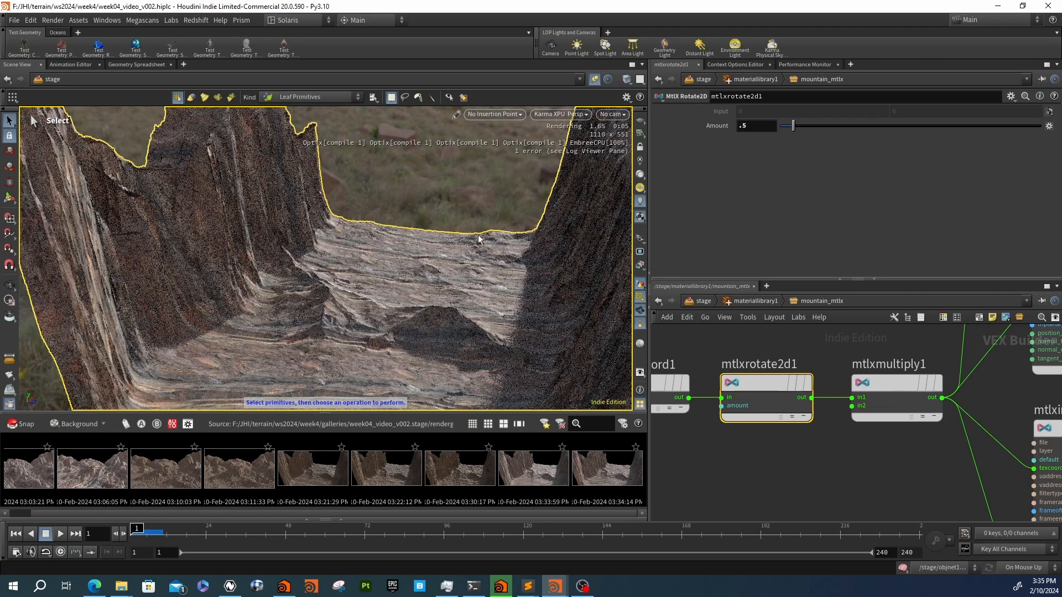
left_click(753, 126)
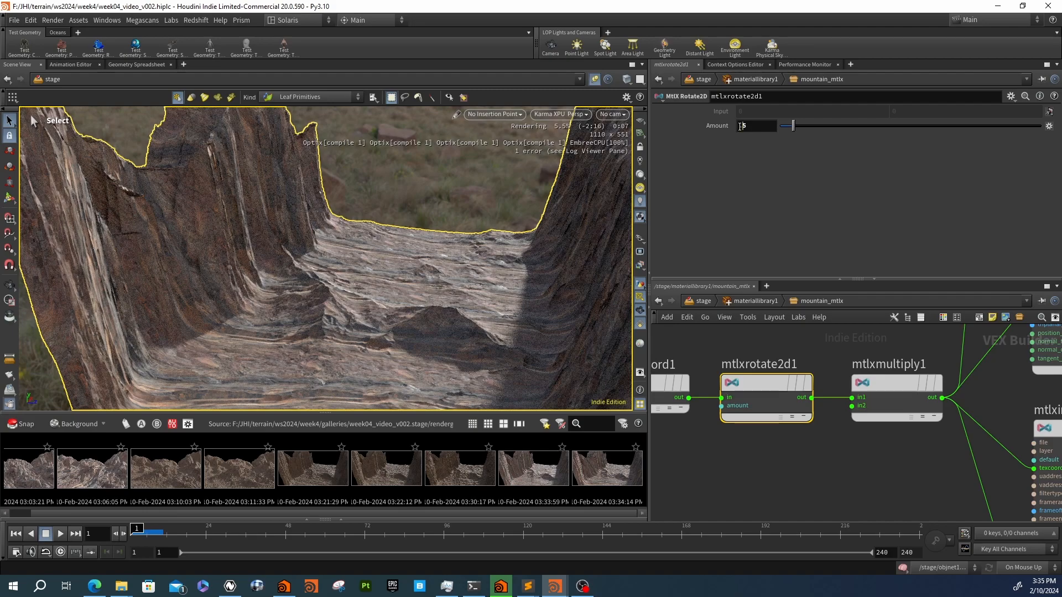
type("2")
key("Return")
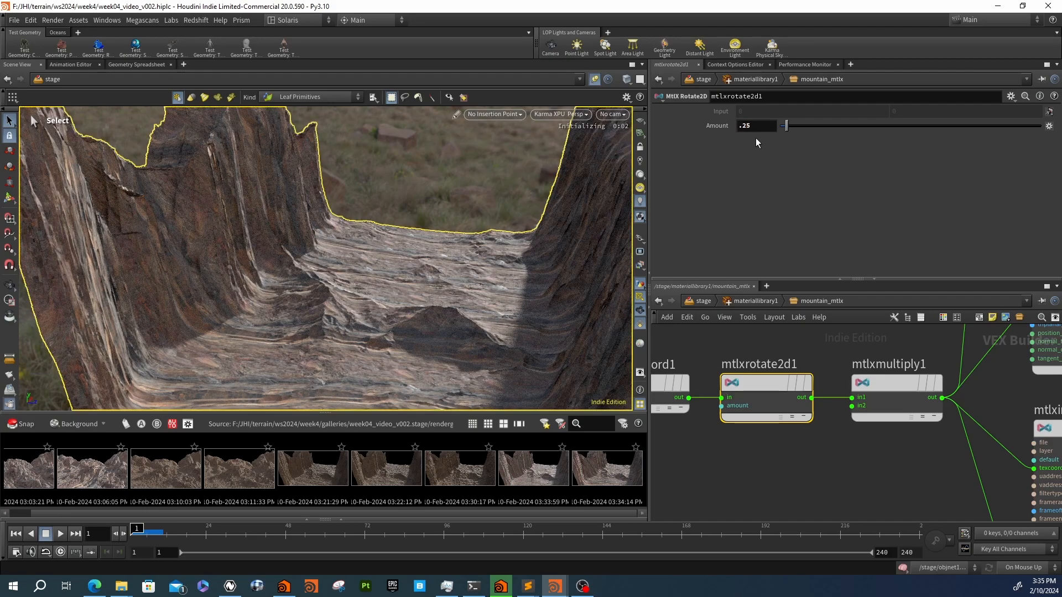
Set the Amount of mtlxrotate2d1 to 90
left_click(756, 132)
type("90")
key("Return")
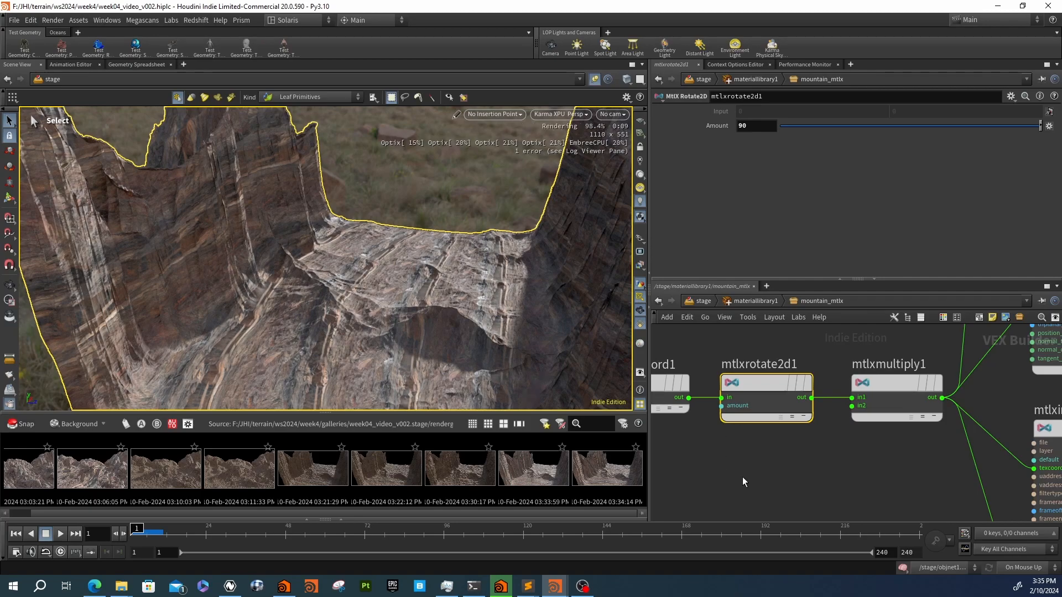
scroll(757, 453, "down", 5)
middle_click_drag(758, 452, 716, 457)
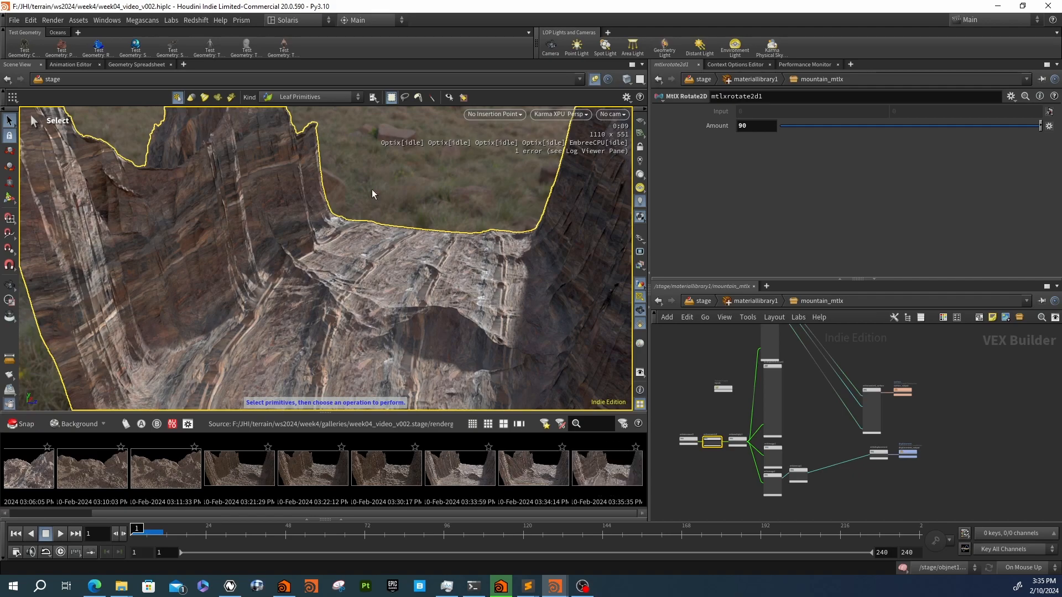
Go back into objnet1's mountain geometry, take uvflatten1 out of the chain and wire convertheightfield1 straight to name1
left_click(713, 300)
double_click(748, 342)
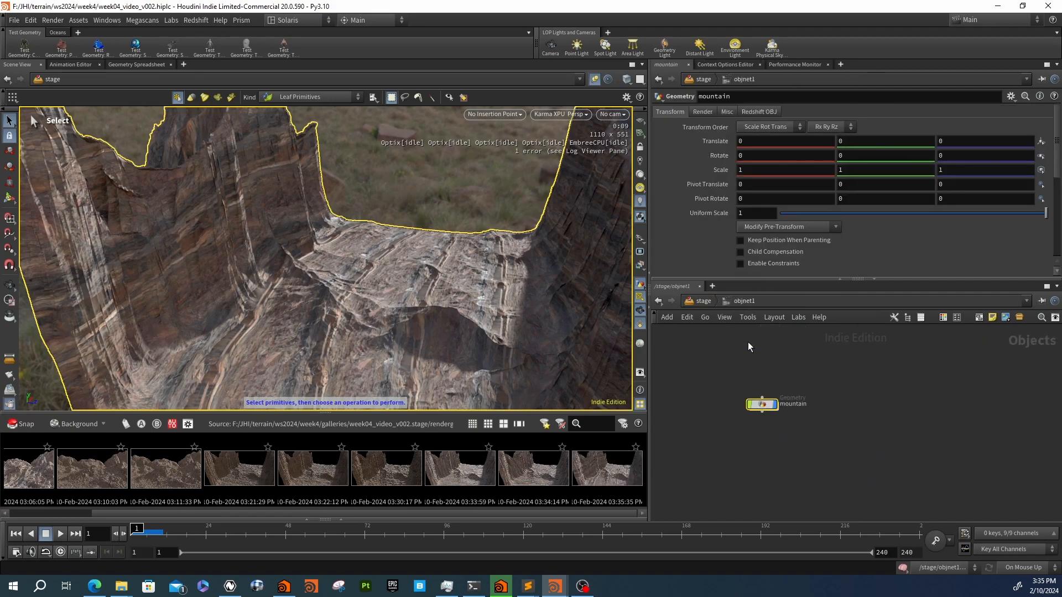
double_click(774, 404)
left_click(801, 412)
left_click_drag(800, 377, 736, 380)
left_click_drag(795, 349, 795, 400)
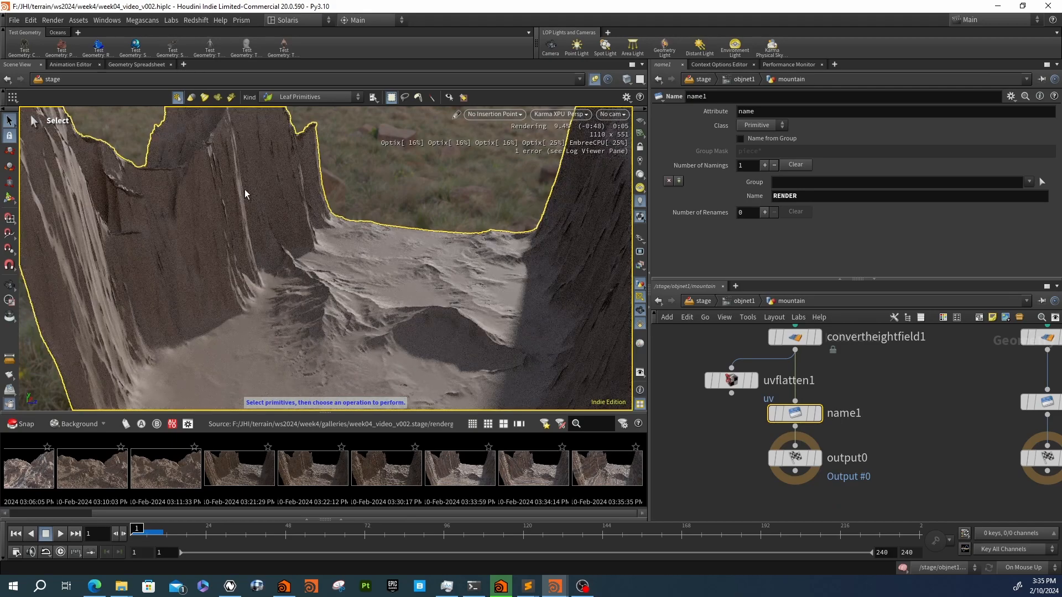
Render the mountain without uvflatten1 in the viewport and snapshot the finished image
left_click(566, 113)
left_click(569, 258)
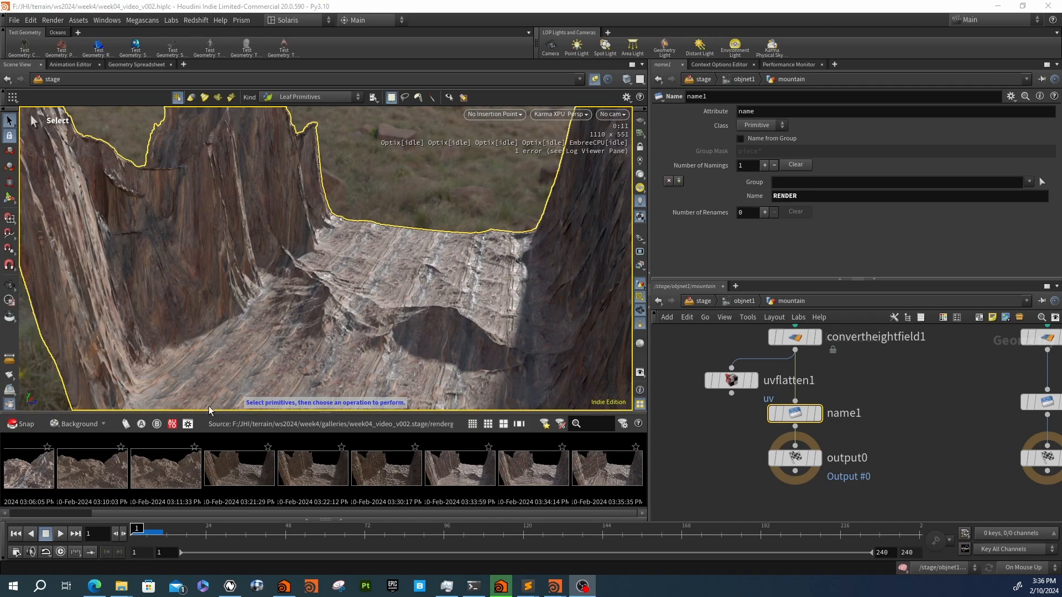
left_click(21, 424)
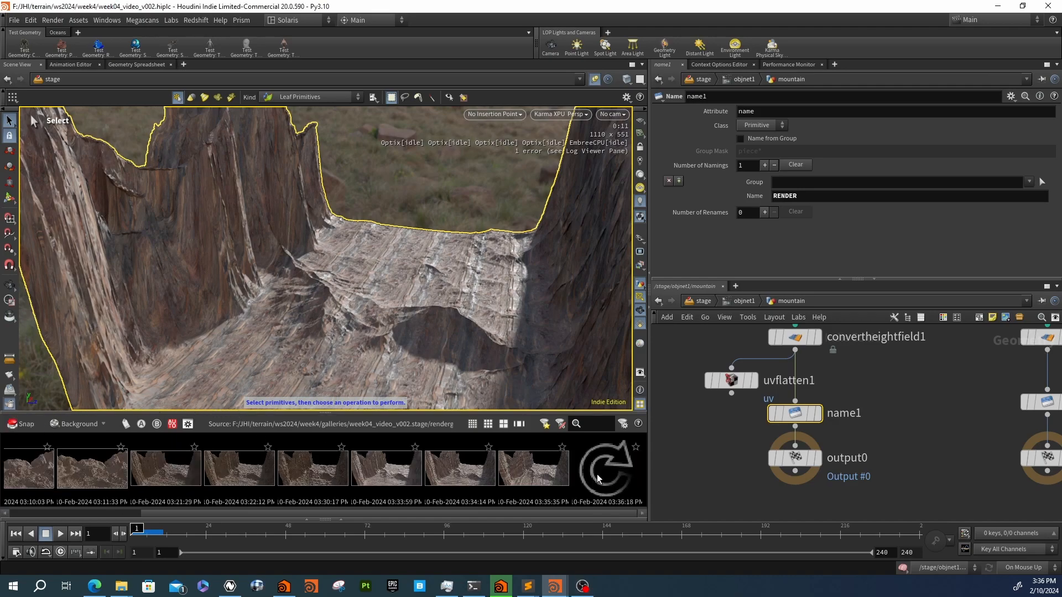
Compare the new snapshot without uvflatten1 against the preceding one with uvflatten1 in the render gallery window
right_click(596, 473)
left_click(639, 282)
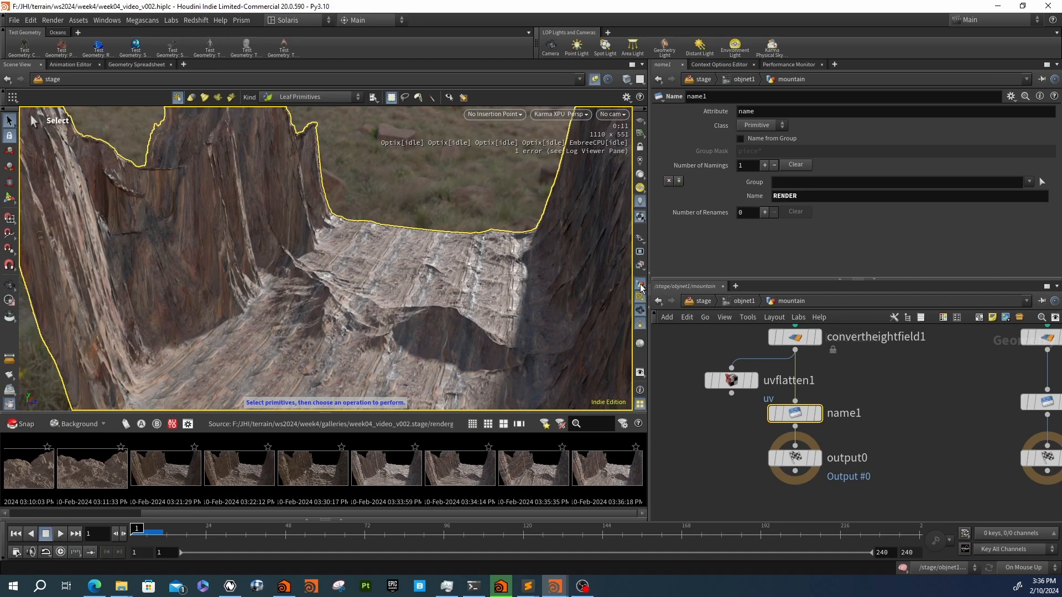
right_click(586, 473)
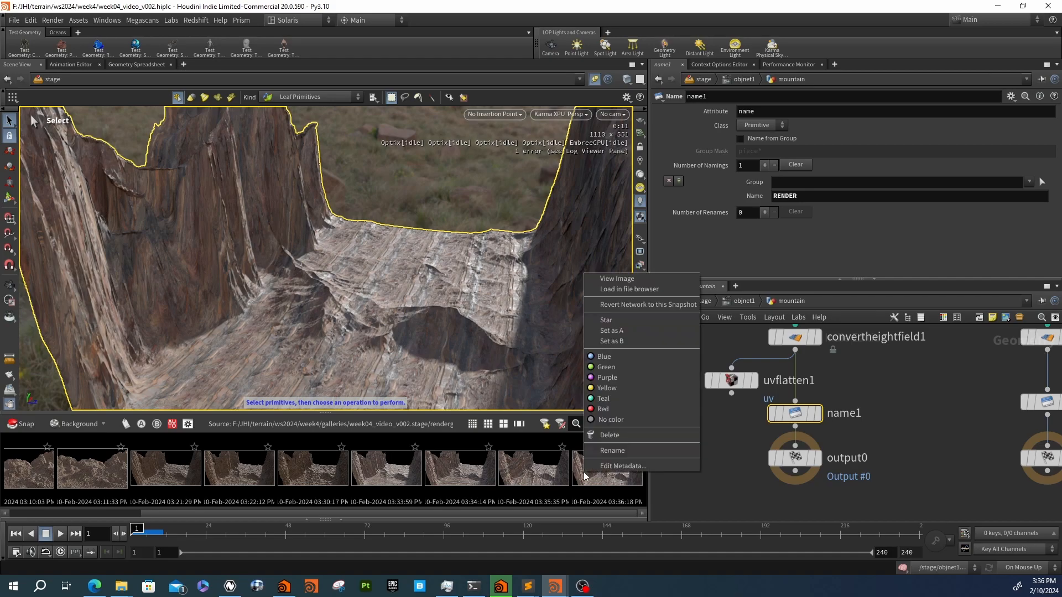
left_click(551, 588)
left_click(785, 539)
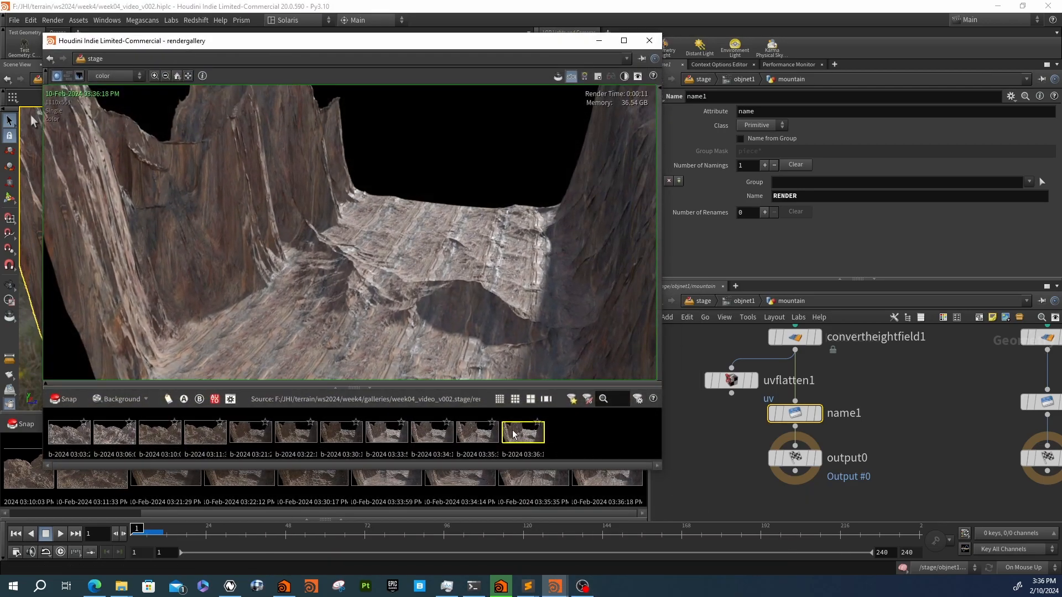
left_click(477, 431)
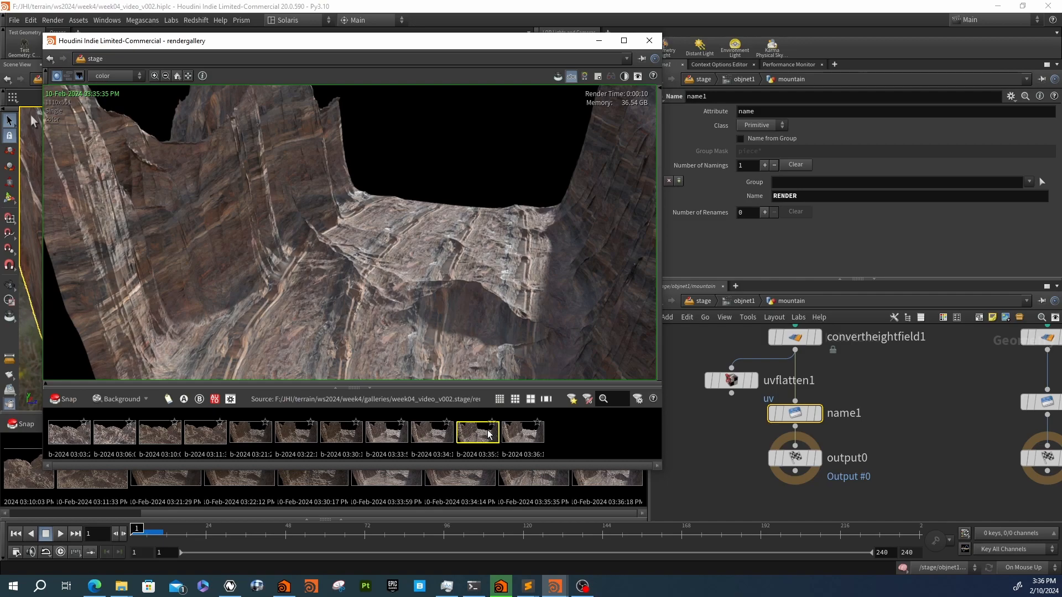
left_click(533, 435)
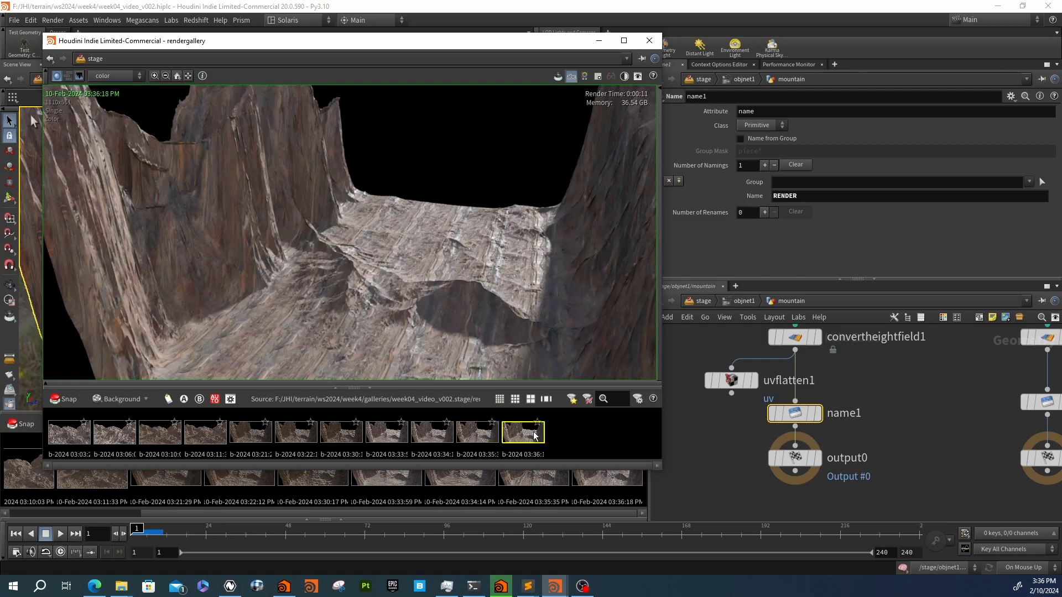
left_click(489, 435)
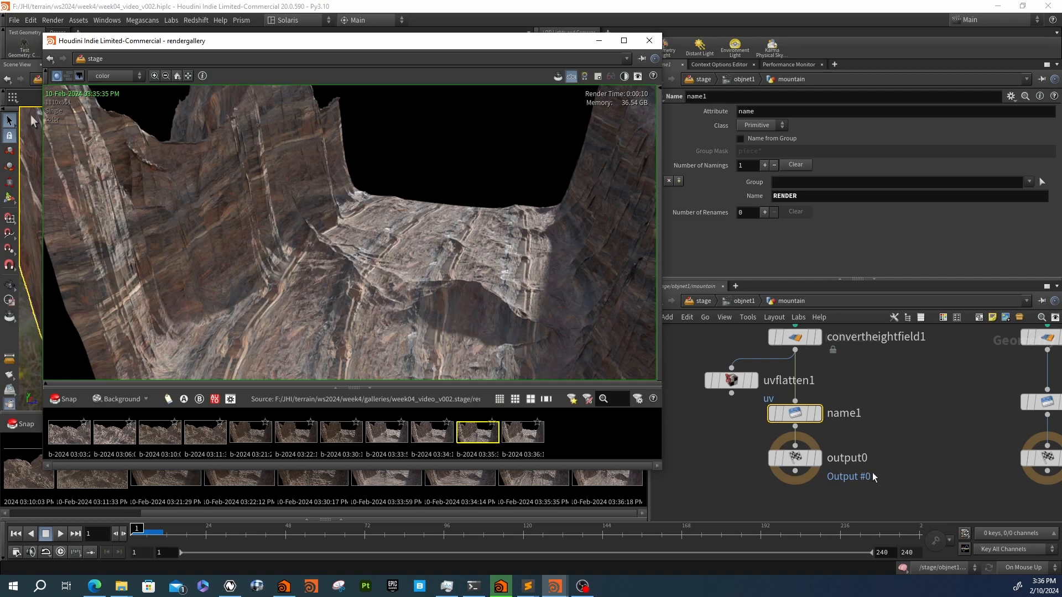
Reinsert uvflatten1 between convertheightfield1 and name1, and return to the stage level
mouse_move(732, 394)
left_click_drag(731, 386, 800, 388)
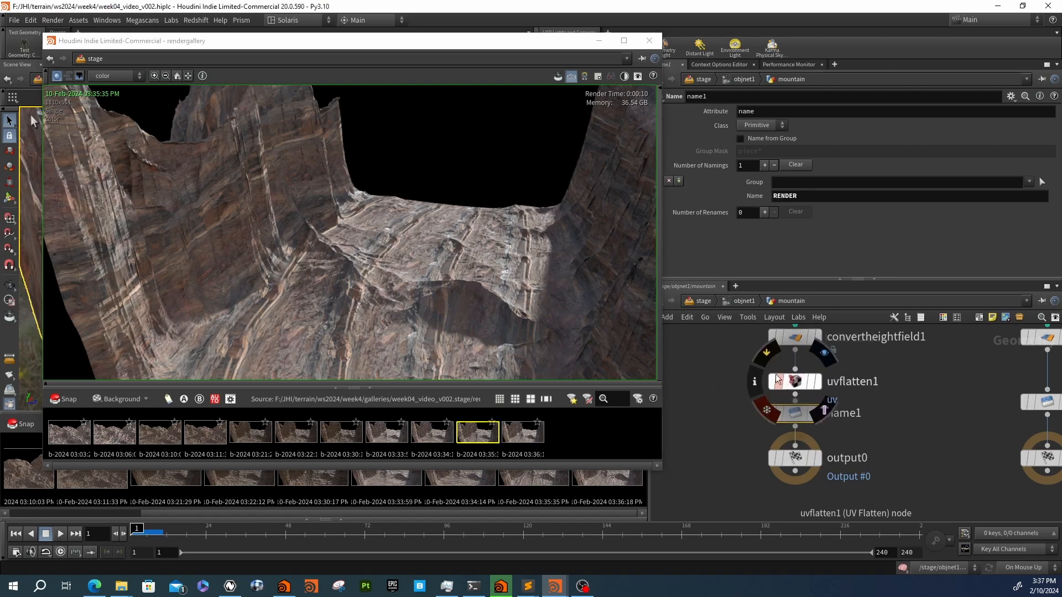
left_click(708, 302)
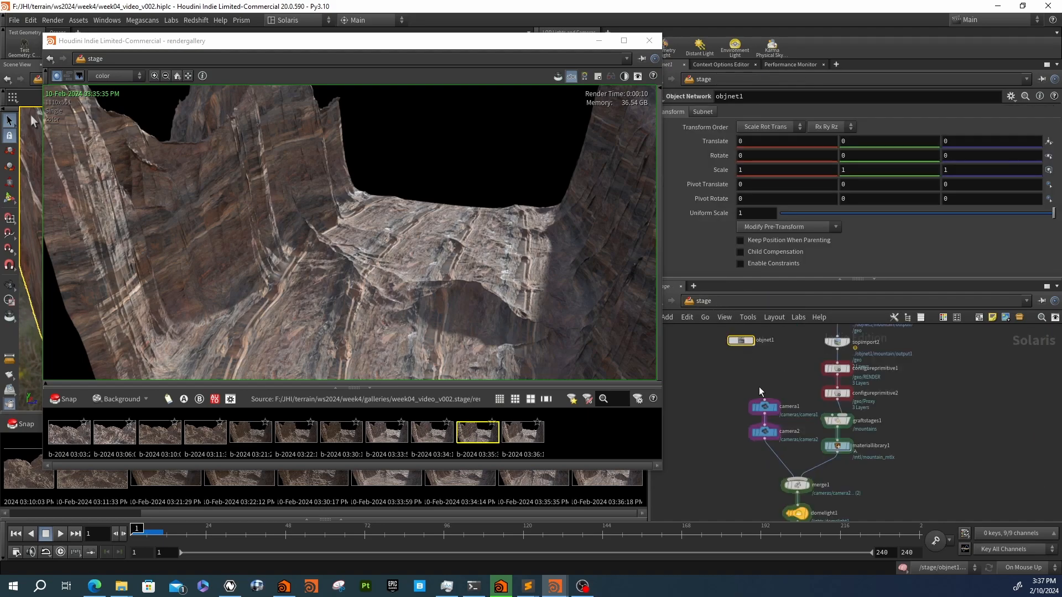